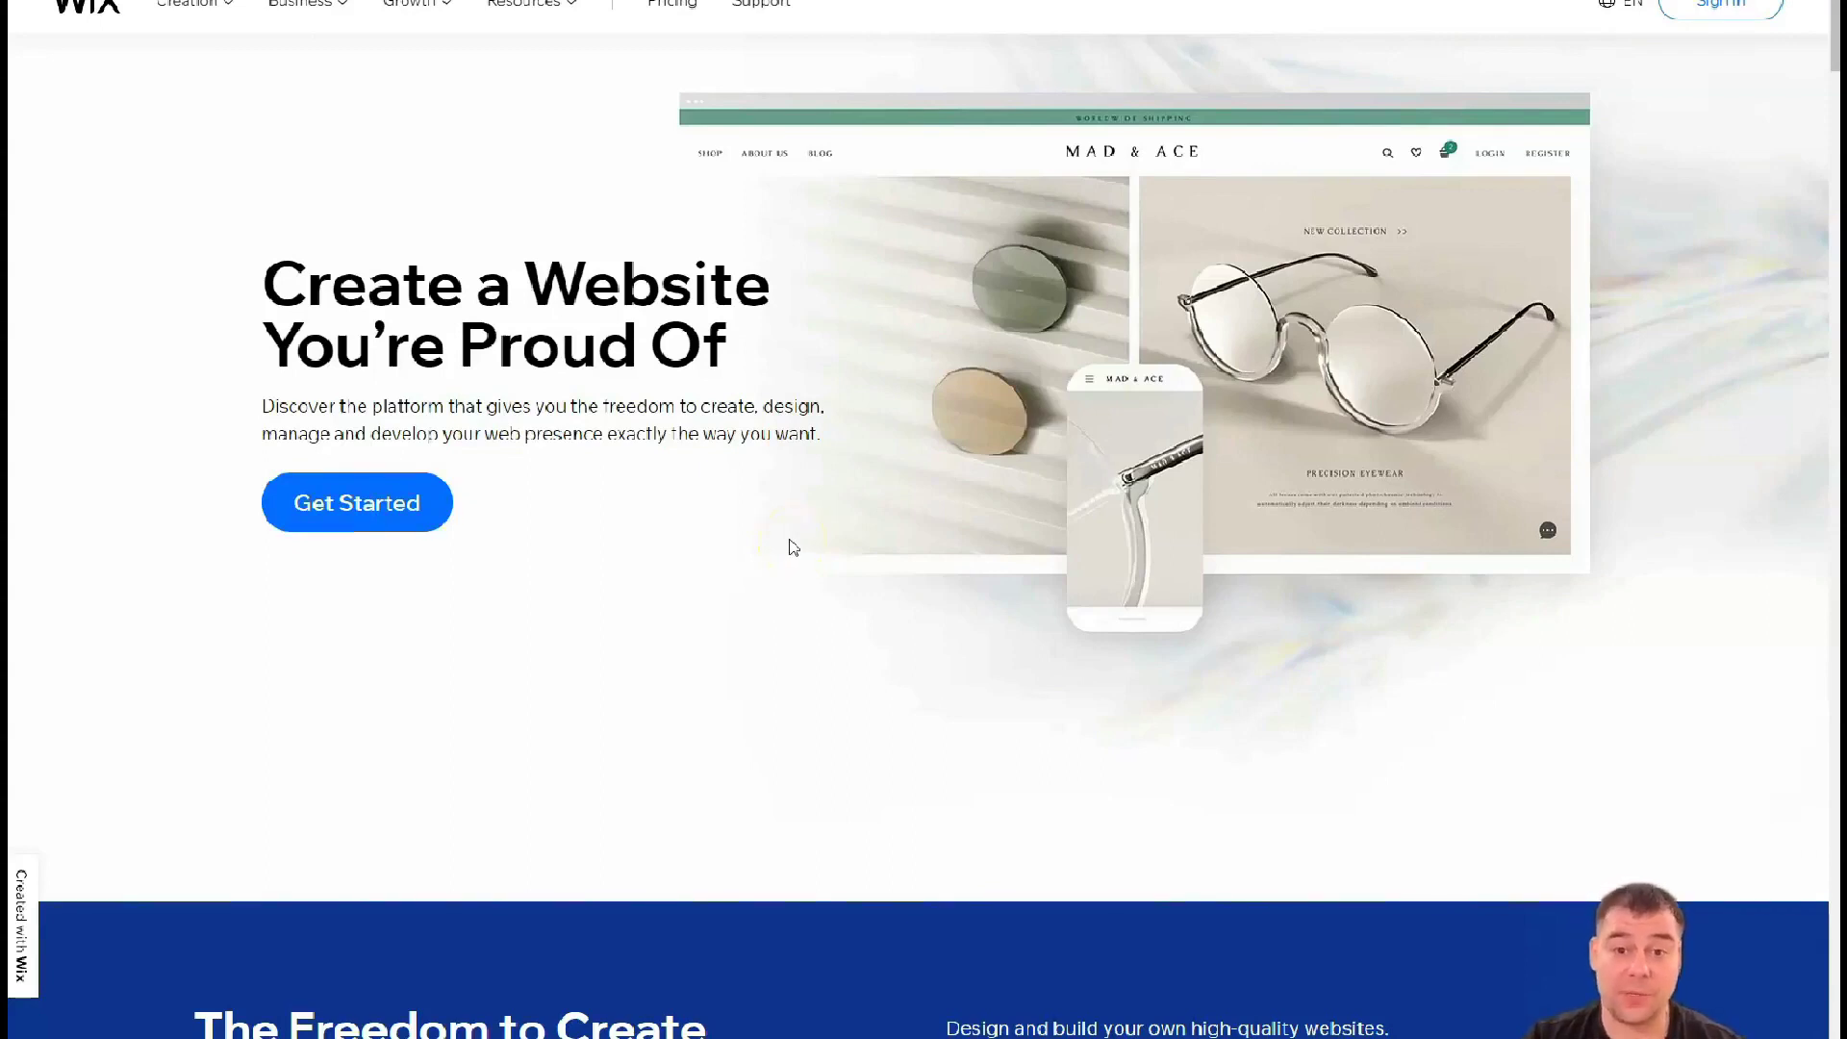
pyautogui.scroll(-4, 791, 548)
pyautogui.scroll(-1, 789, 590)
pyautogui.scroll(-1, 788, 592)
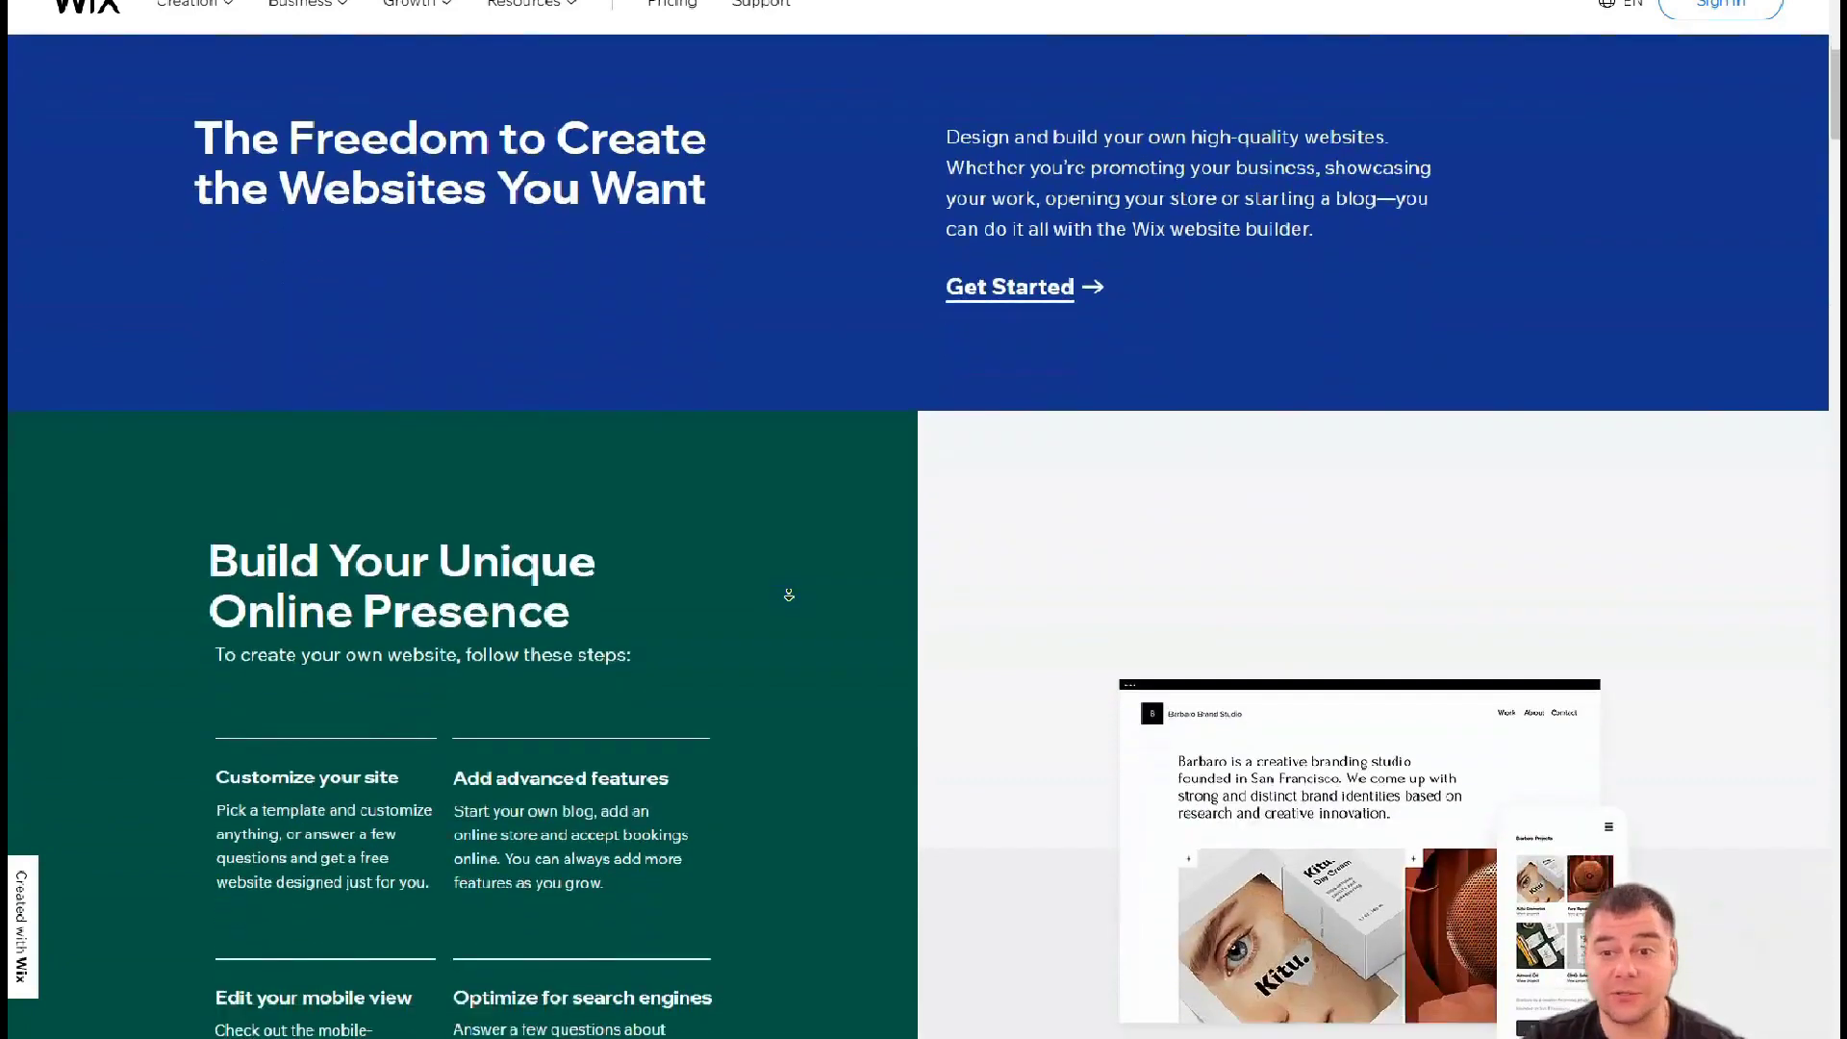
pyautogui.scroll(-1, 788, 595)
pyautogui.scroll(-1, 787, 595)
pyautogui.scroll(-1, 788, 595)
pyautogui.scroll(-1, 787, 595)
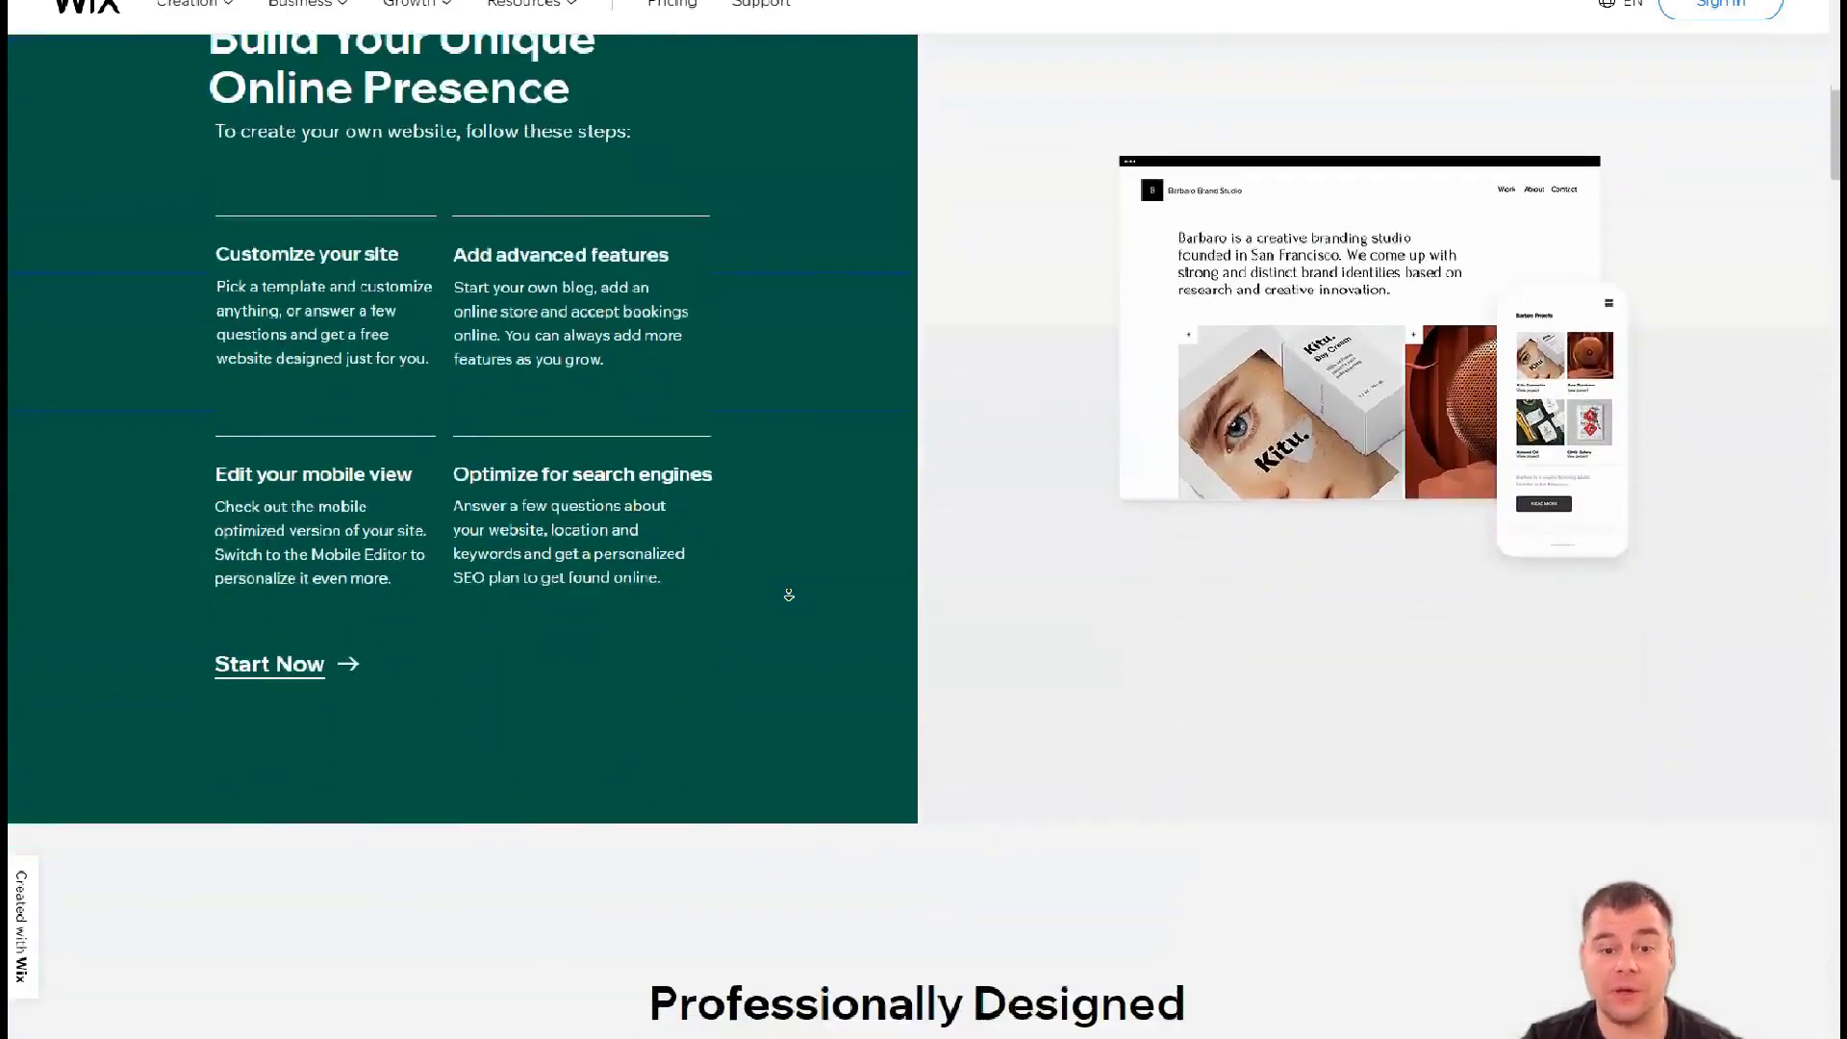
pyautogui.scroll(-1, 788, 595)
pyautogui.scroll(-1, 788, 595)
pyautogui.scroll(-1, 788, 595)
pyautogui.scroll(-1, 789, 595)
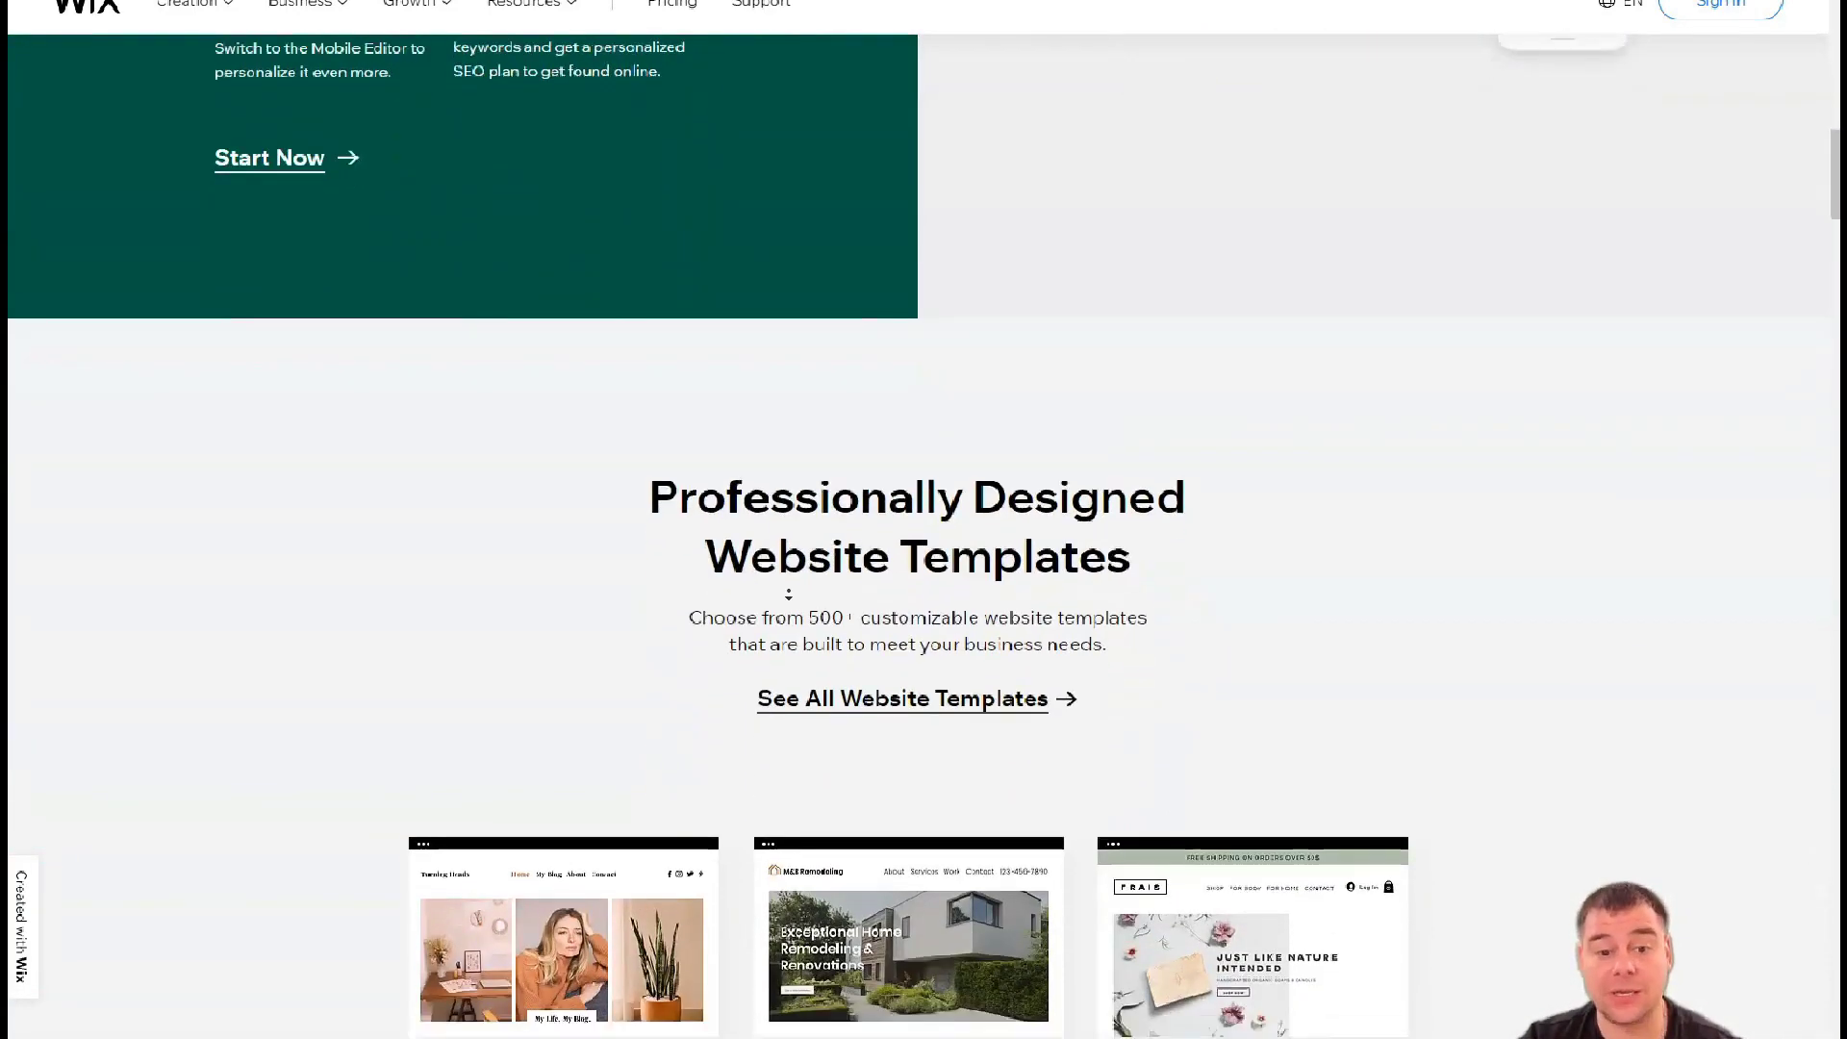
pyautogui.scroll(-1, 788, 594)
pyautogui.scroll(-1, 789, 593)
pyautogui.scroll(-1, 787, 592)
pyautogui.scroll(-1, 788, 593)
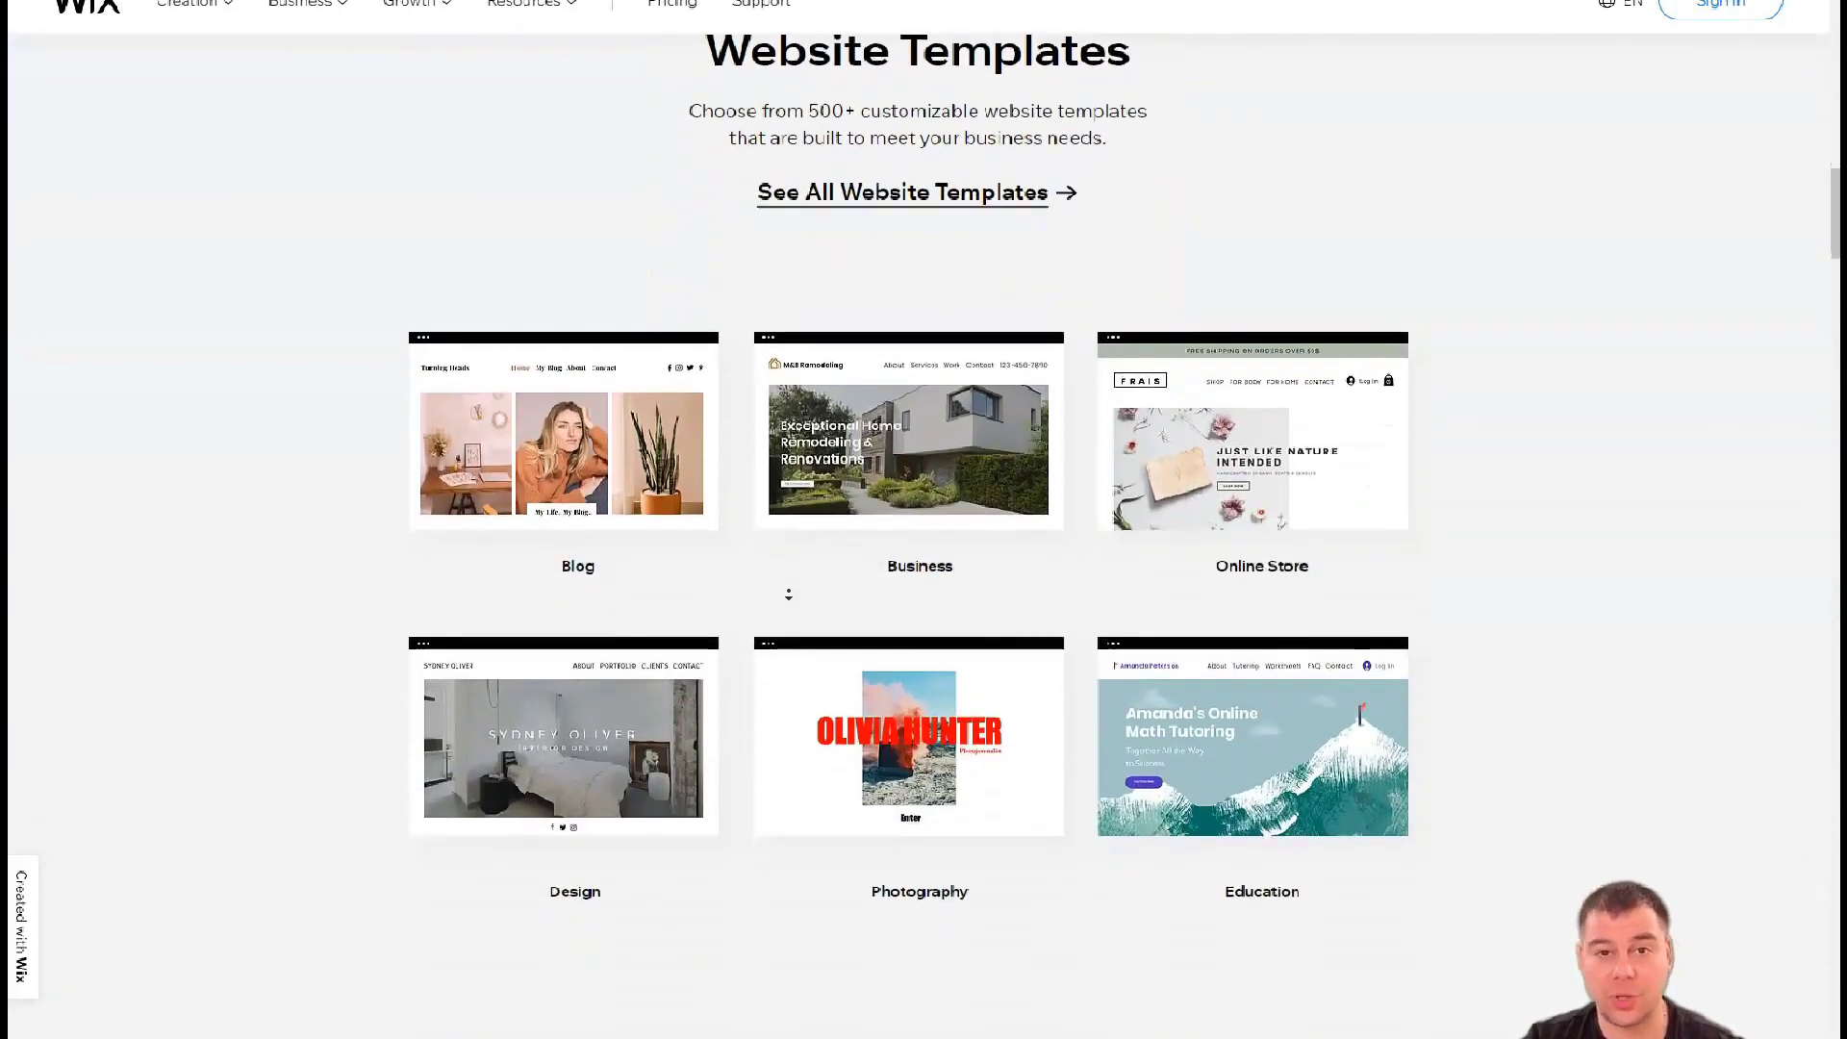
pyautogui.scroll(-1, 788, 594)
pyautogui.scroll(-1, 788, 593)
pyautogui.scroll(-1, 787, 593)
pyautogui.scroll(-1, 788, 593)
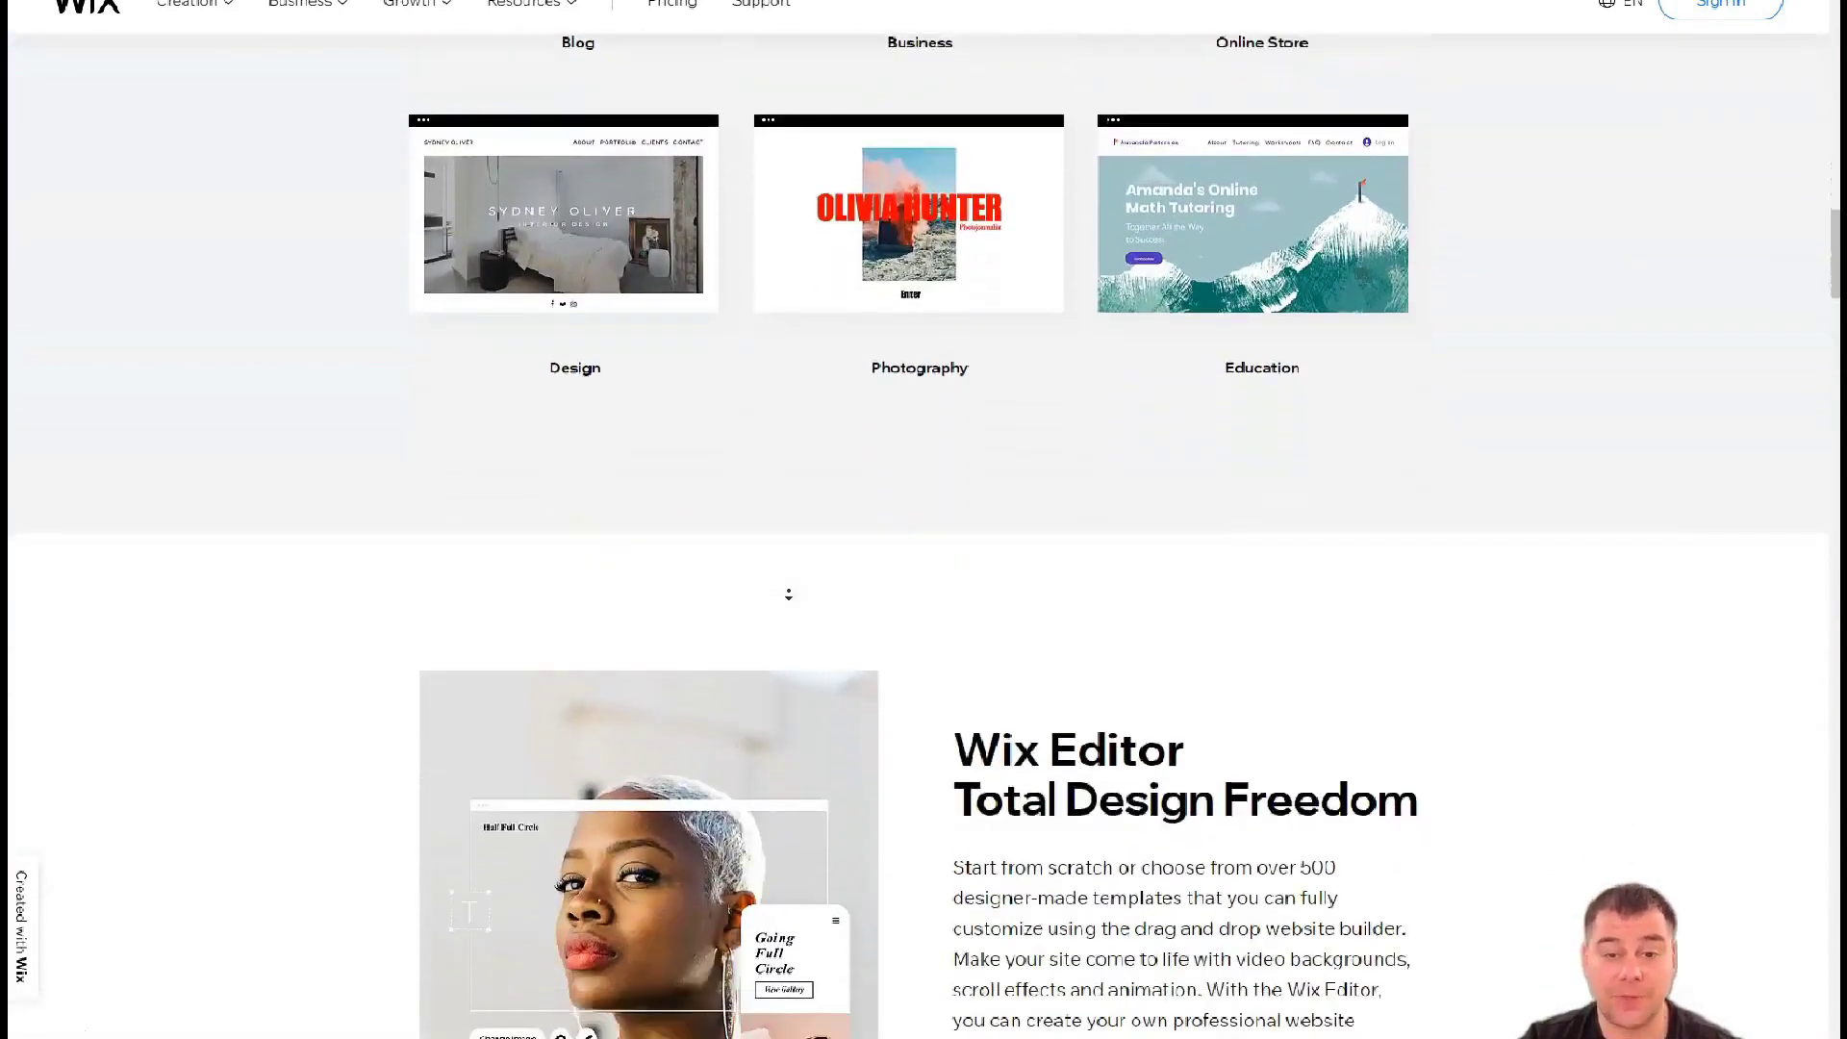
pyautogui.scroll(-1, 789, 593)
pyautogui.scroll(-1, 788, 592)
pyautogui.scroll(-1, 788, 593)
pyautogui.scroll(-1, 788, 593)
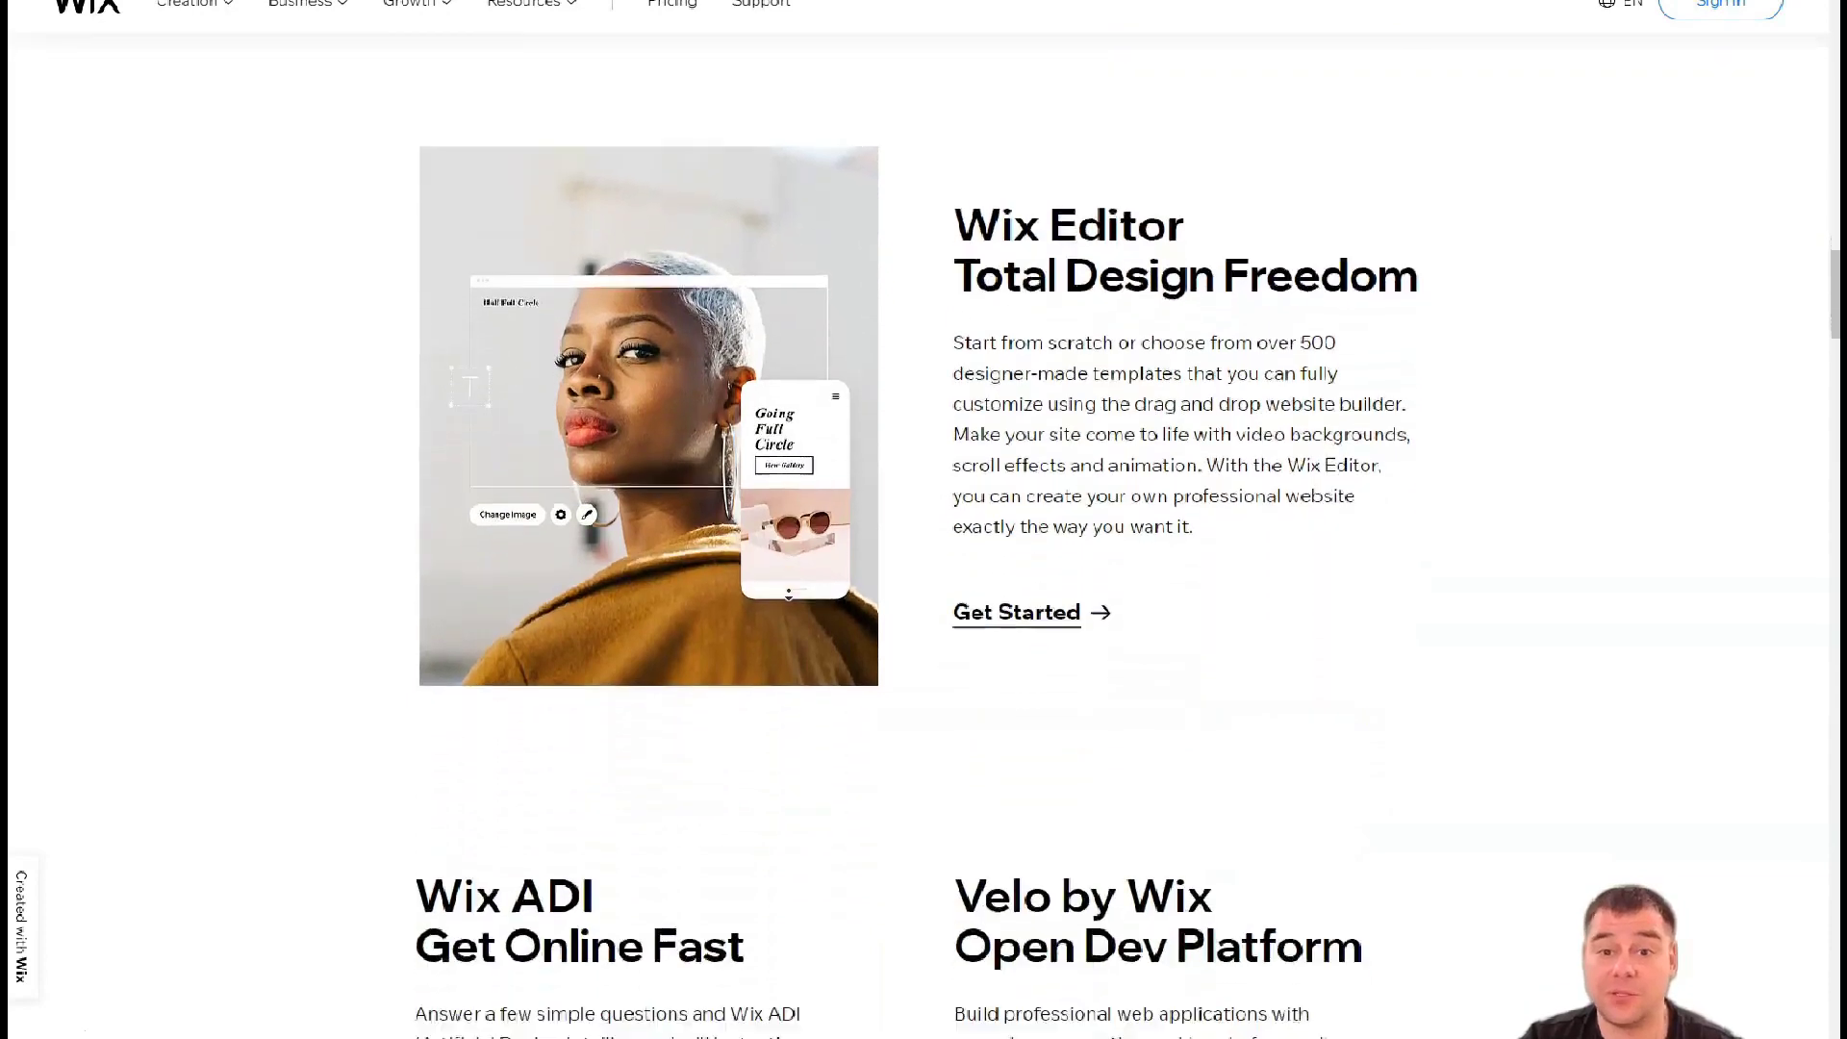
pyautogui.scroll(-1, 788, 594)
pyautogui.scroll(-1, 788, 594)
pyautogui.scroll(-1, 788, 594)
pyautogui.scroll(-1, 788, 593)
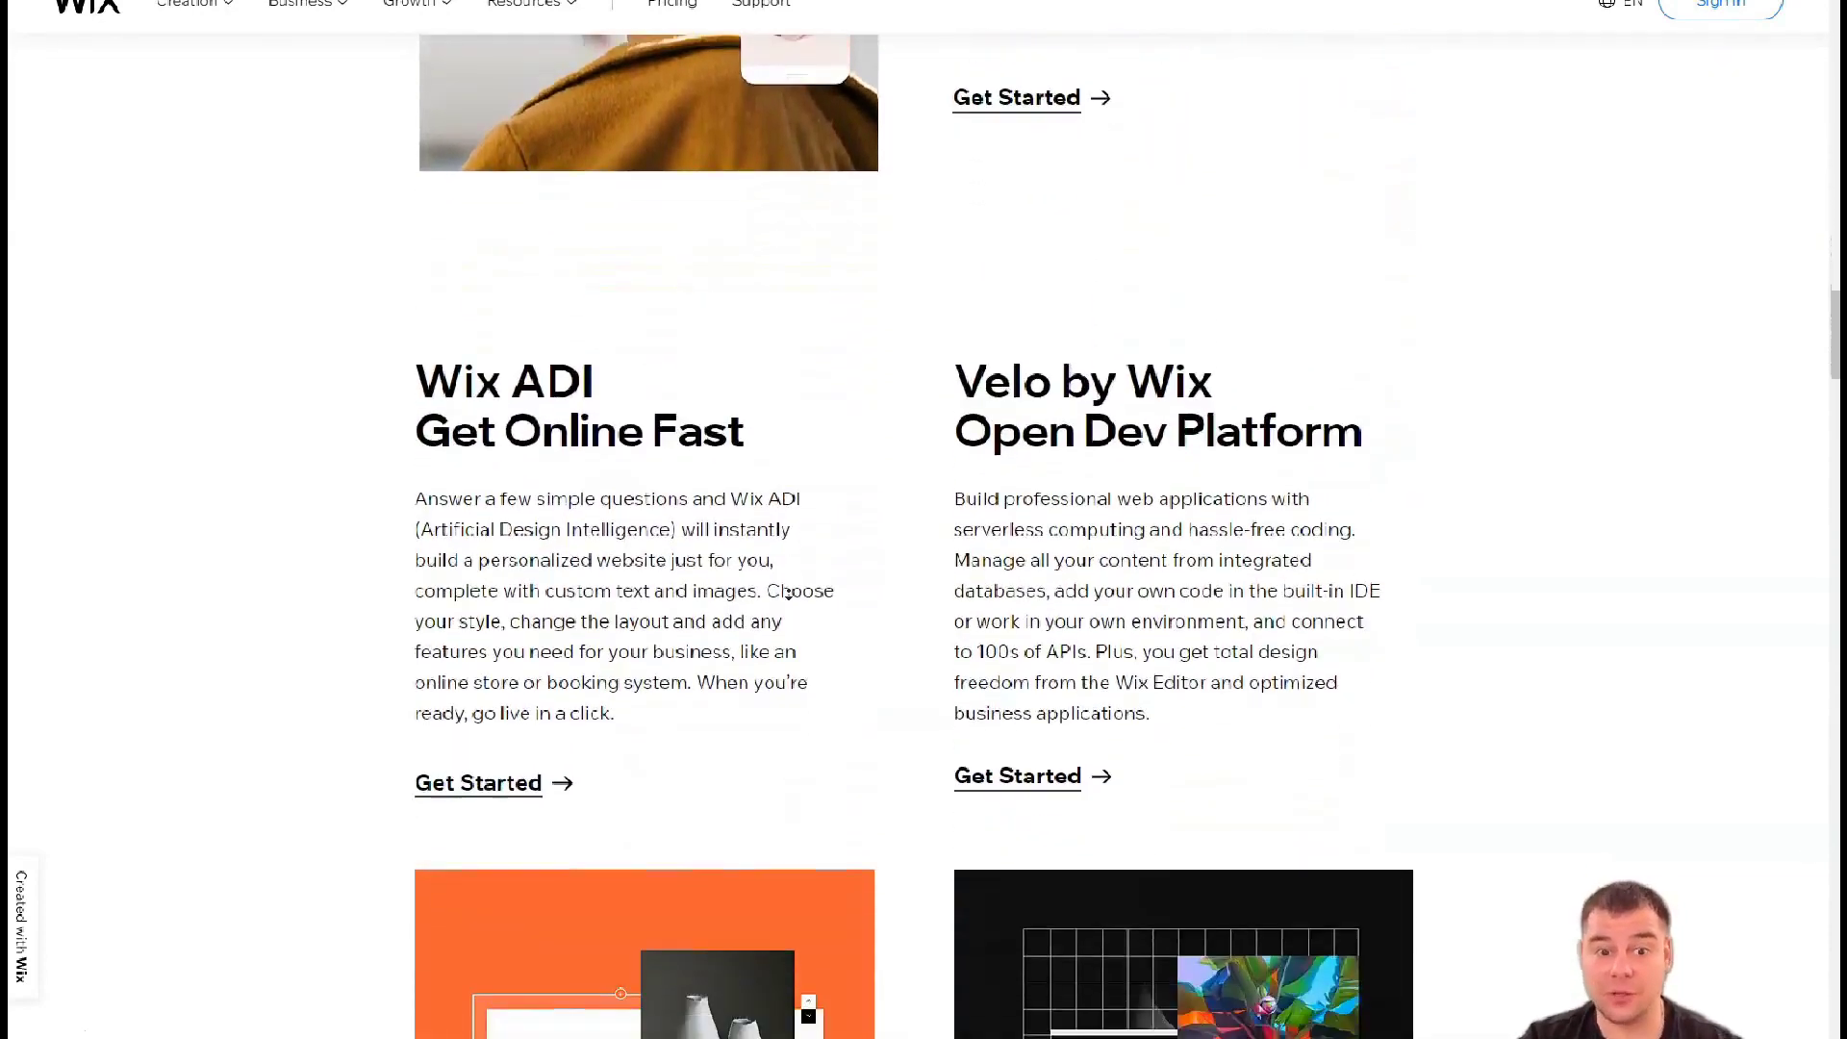
pyautogui.scroll(-1, 788, 593)
pyautogui.scroll(-1, 788, 592)
pyautogui.scroll(-1, 789, 594)
pyautogui.scroll(-1, 789, 594)
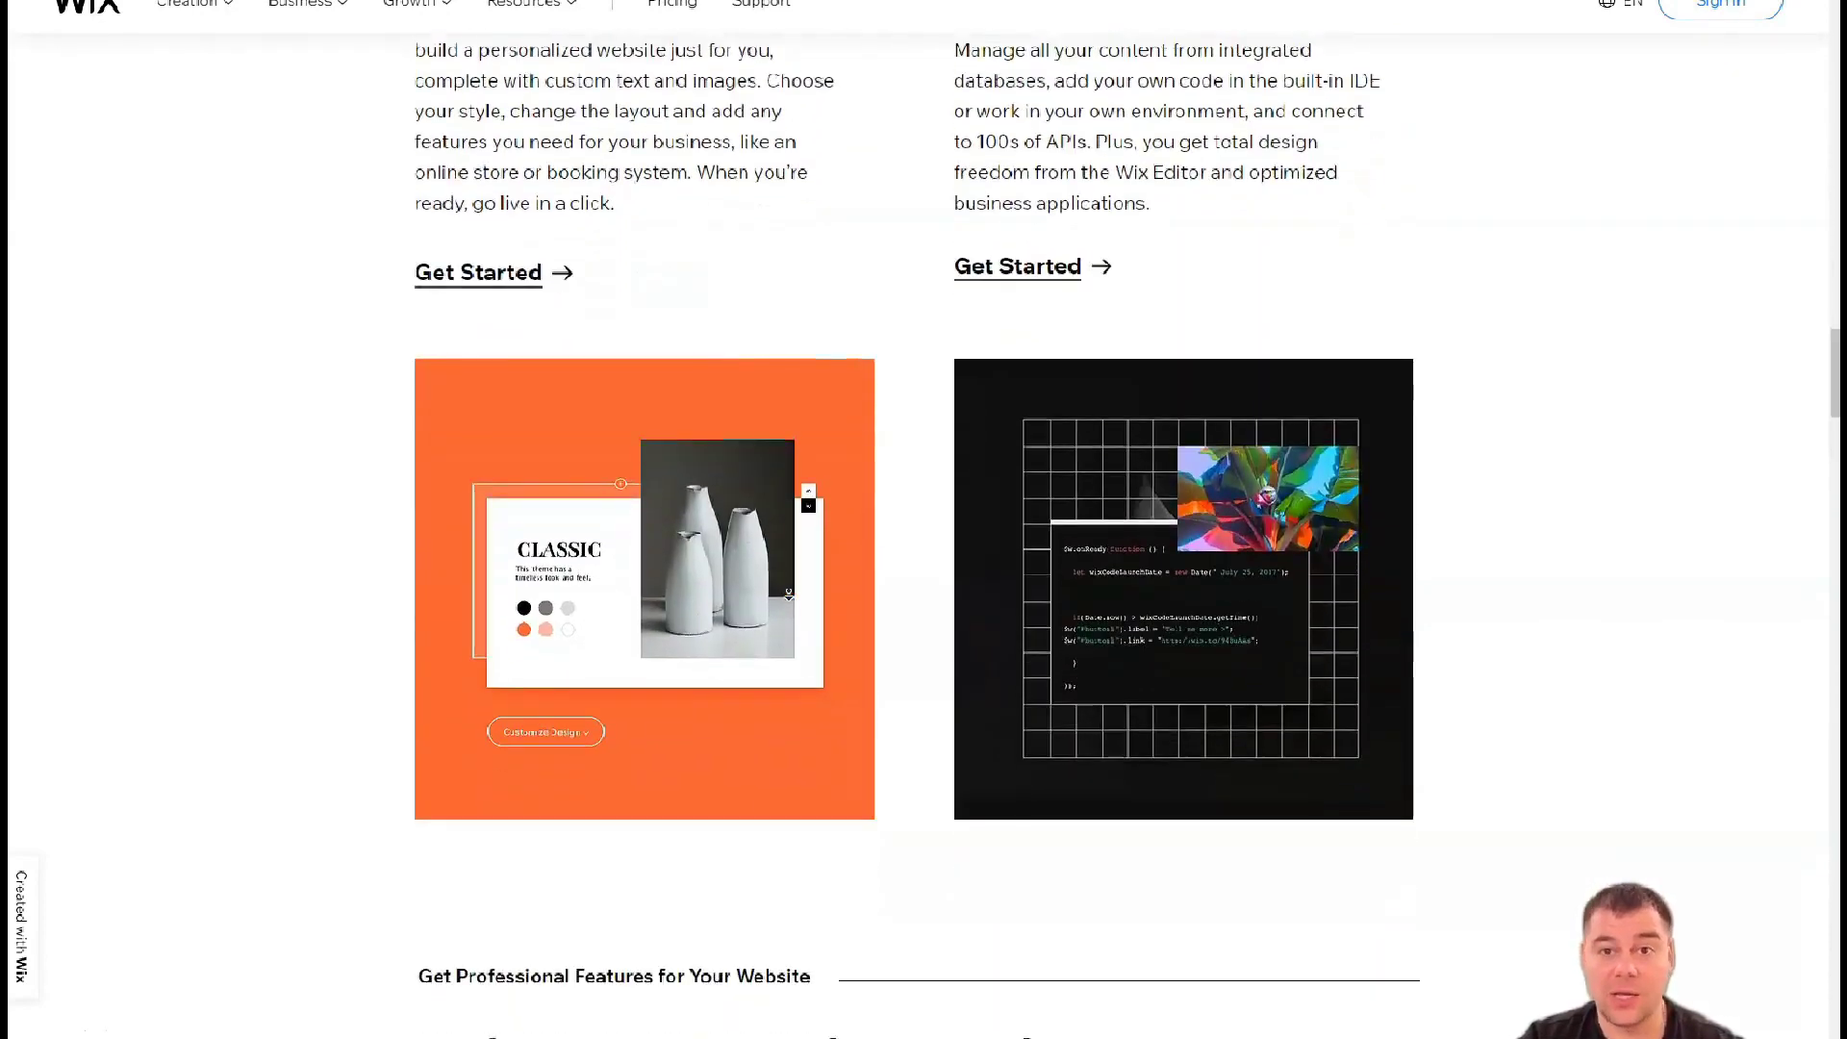
pyautogui.scroll(-1, 789, 593)
pyautogui.scroll(-1, 788, 593)
pyautogui.scroll(-1, 787, 592)
pyautogui.scroll(-1, 789, 593)
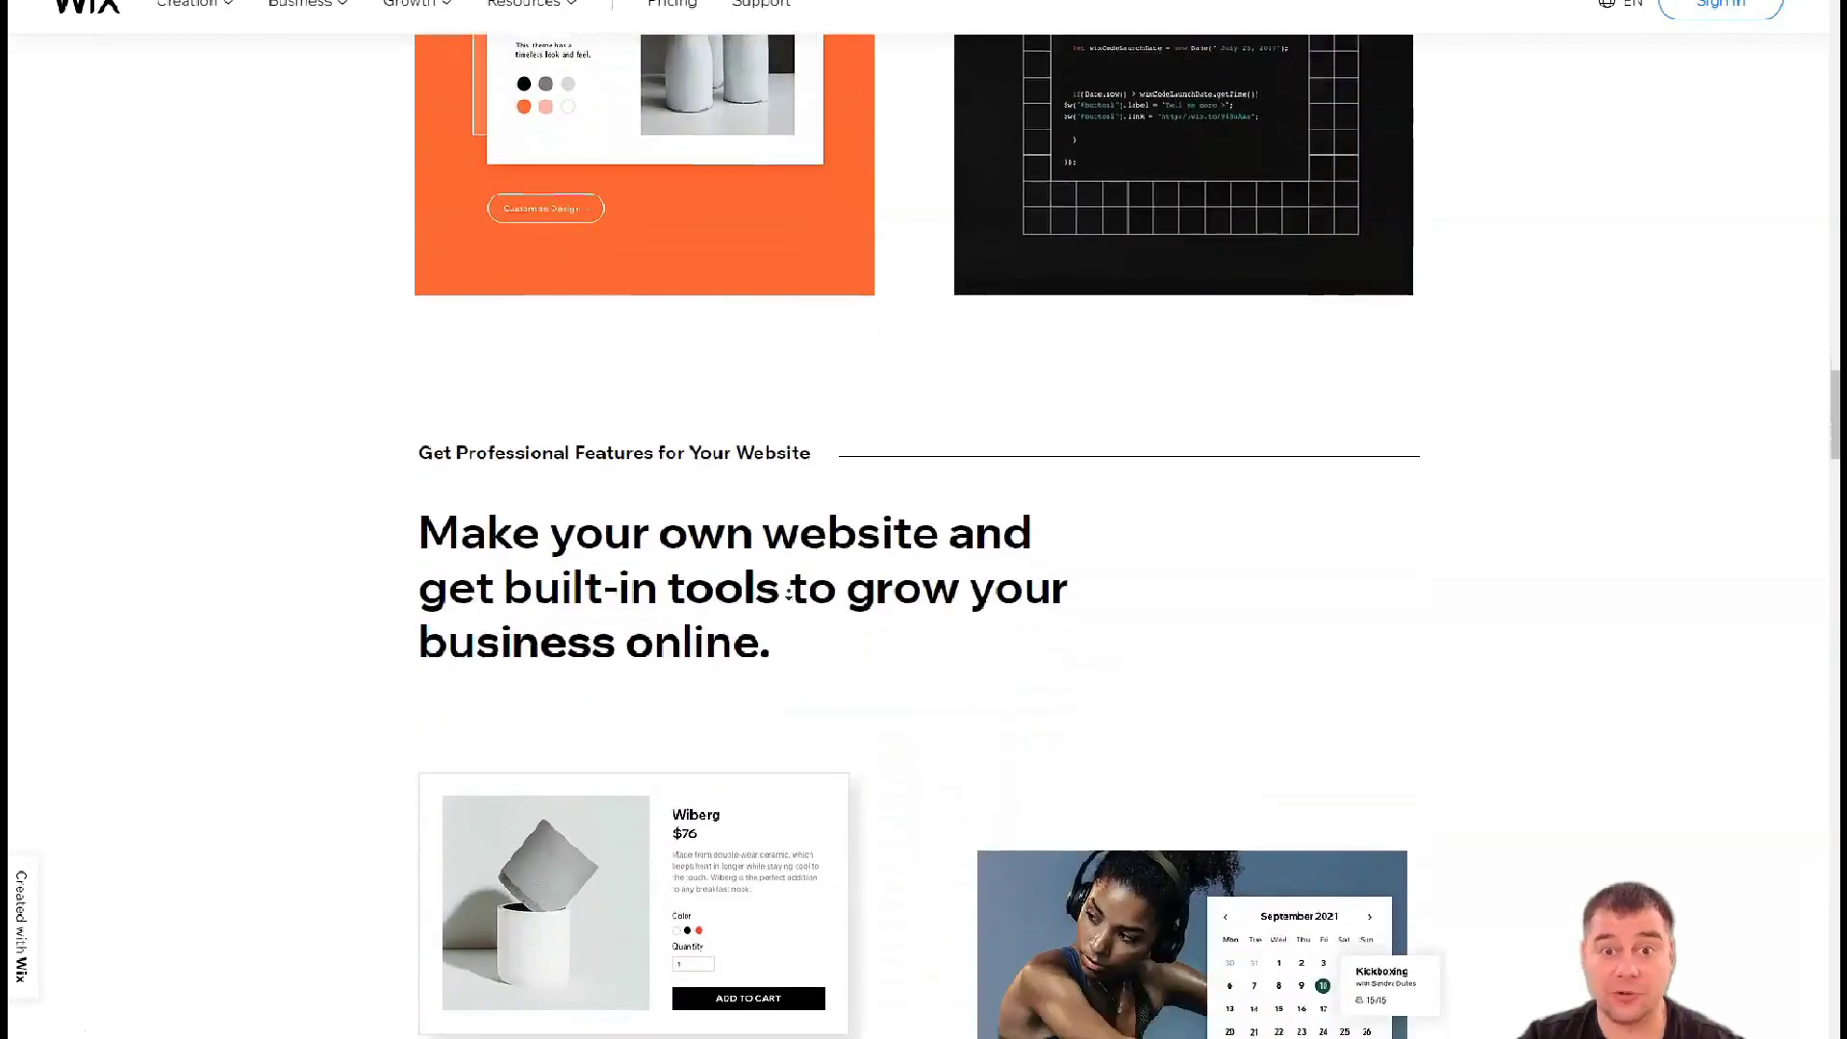
pyautogui.scroll(-1, 788, 593)
pyautogui.scroll(-1, 787, 594)
pyautogui.scroll(-1, 788, 593)
pyautogui.scroll(-1, 788, 593)
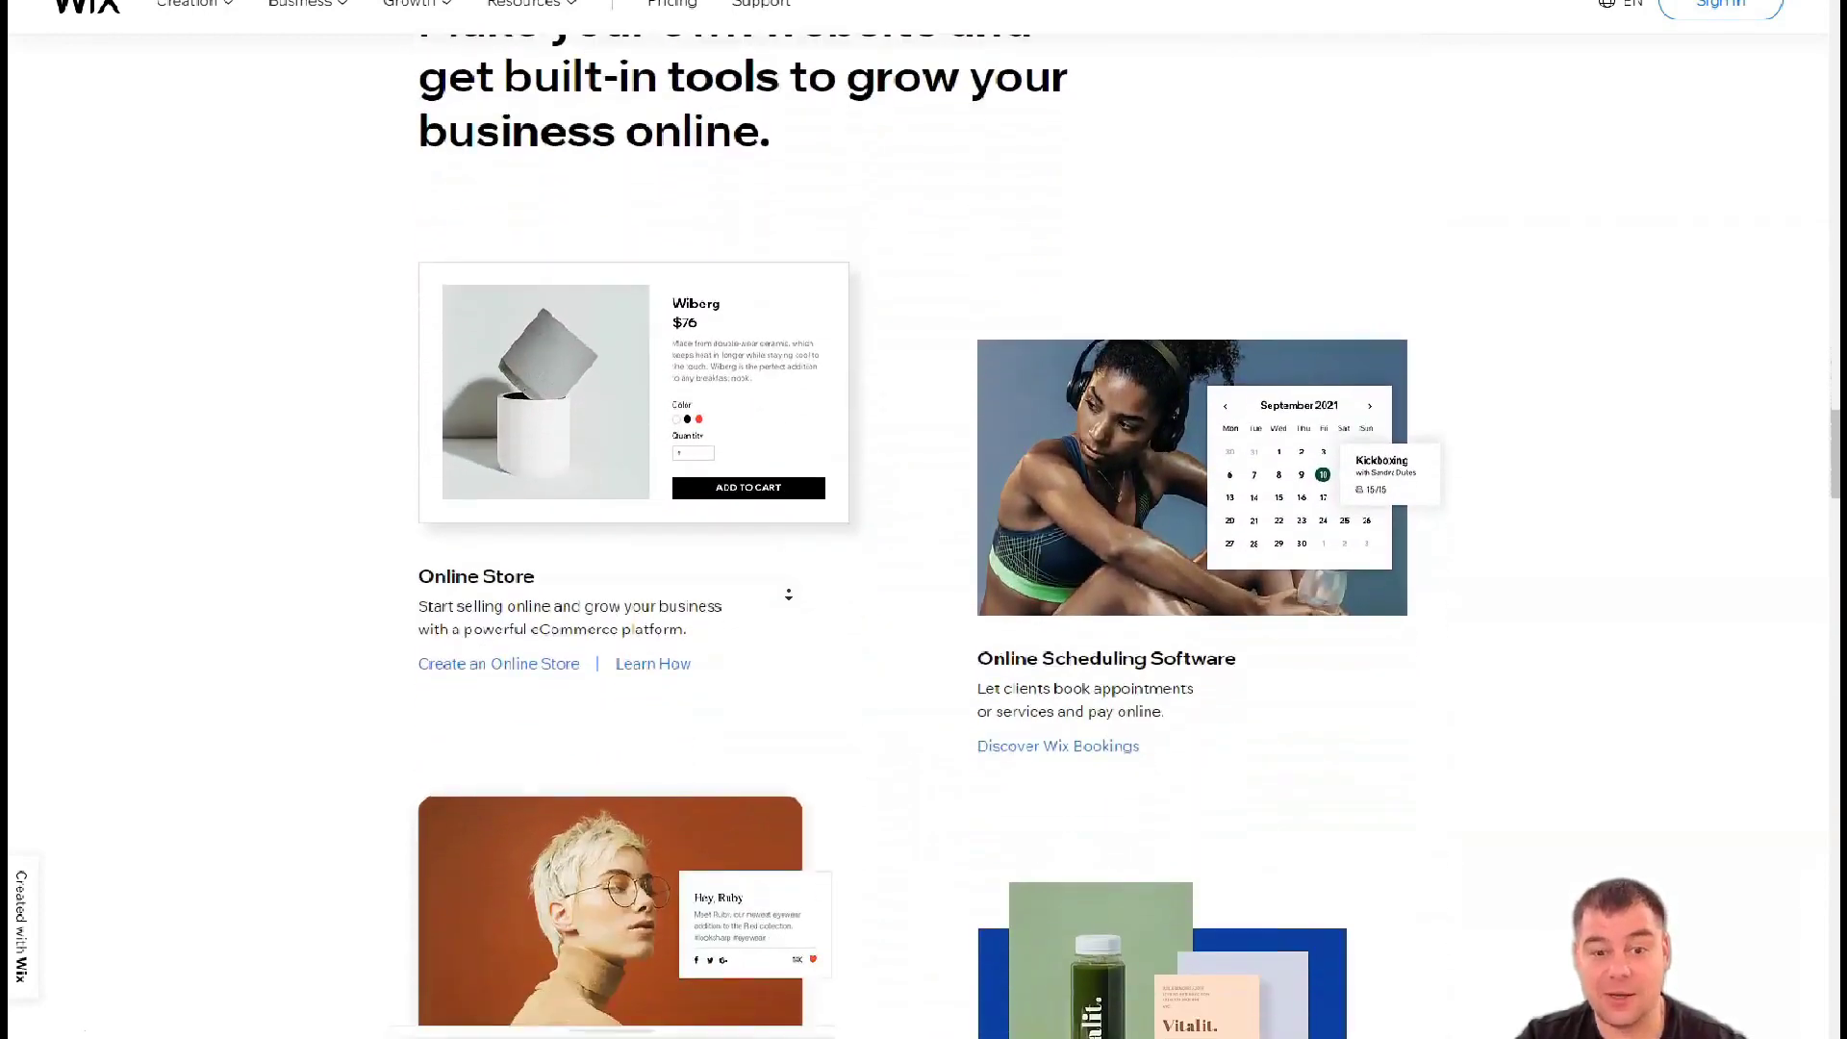
pyautogui.scroll(-1, 787, 593)
pyautogui.scroll(-1, 789, 594)
pyautogui.scroll(-1, 788, 593)
pyautogui.scroll(-1, 789, 593)
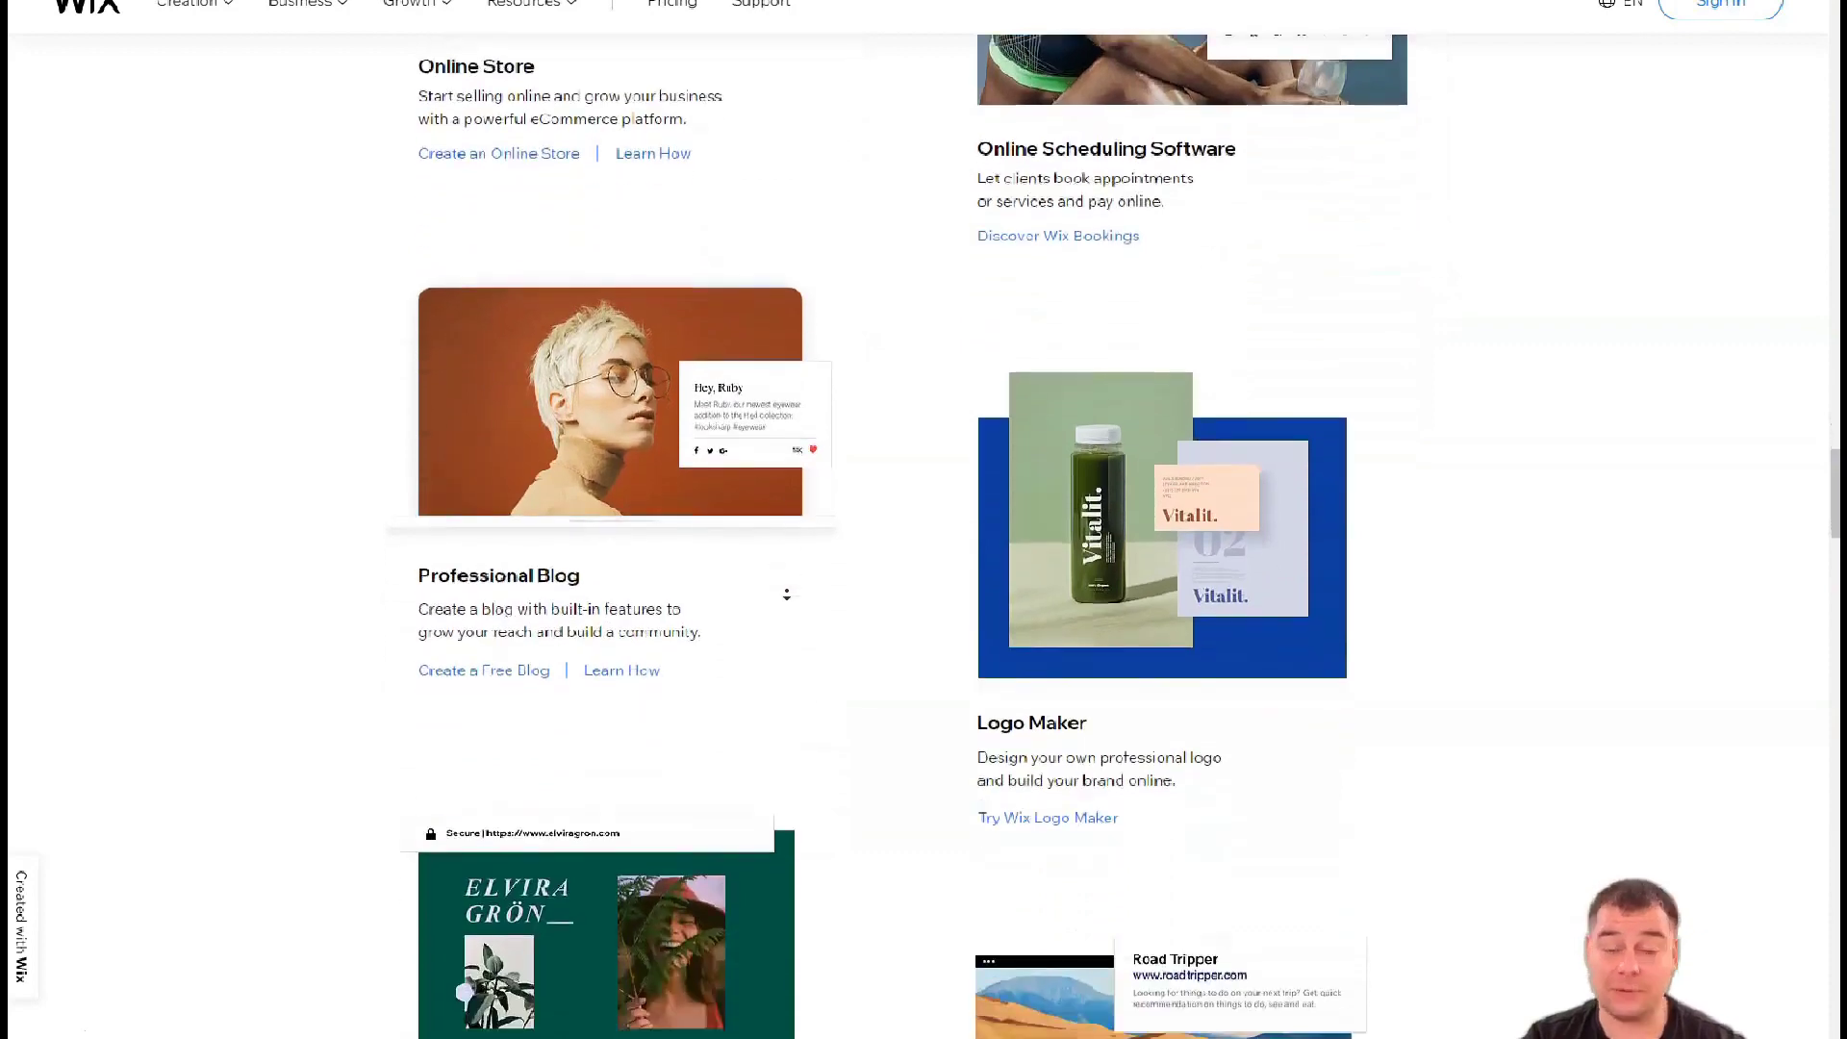
pyautogui.scroll(-1, 786, 593)
pyautogui.scroll(-1, 787, 594)
pyautogui.scroll(-1, 787, 593)
pyautogui.scroll(-1, 786, 592)
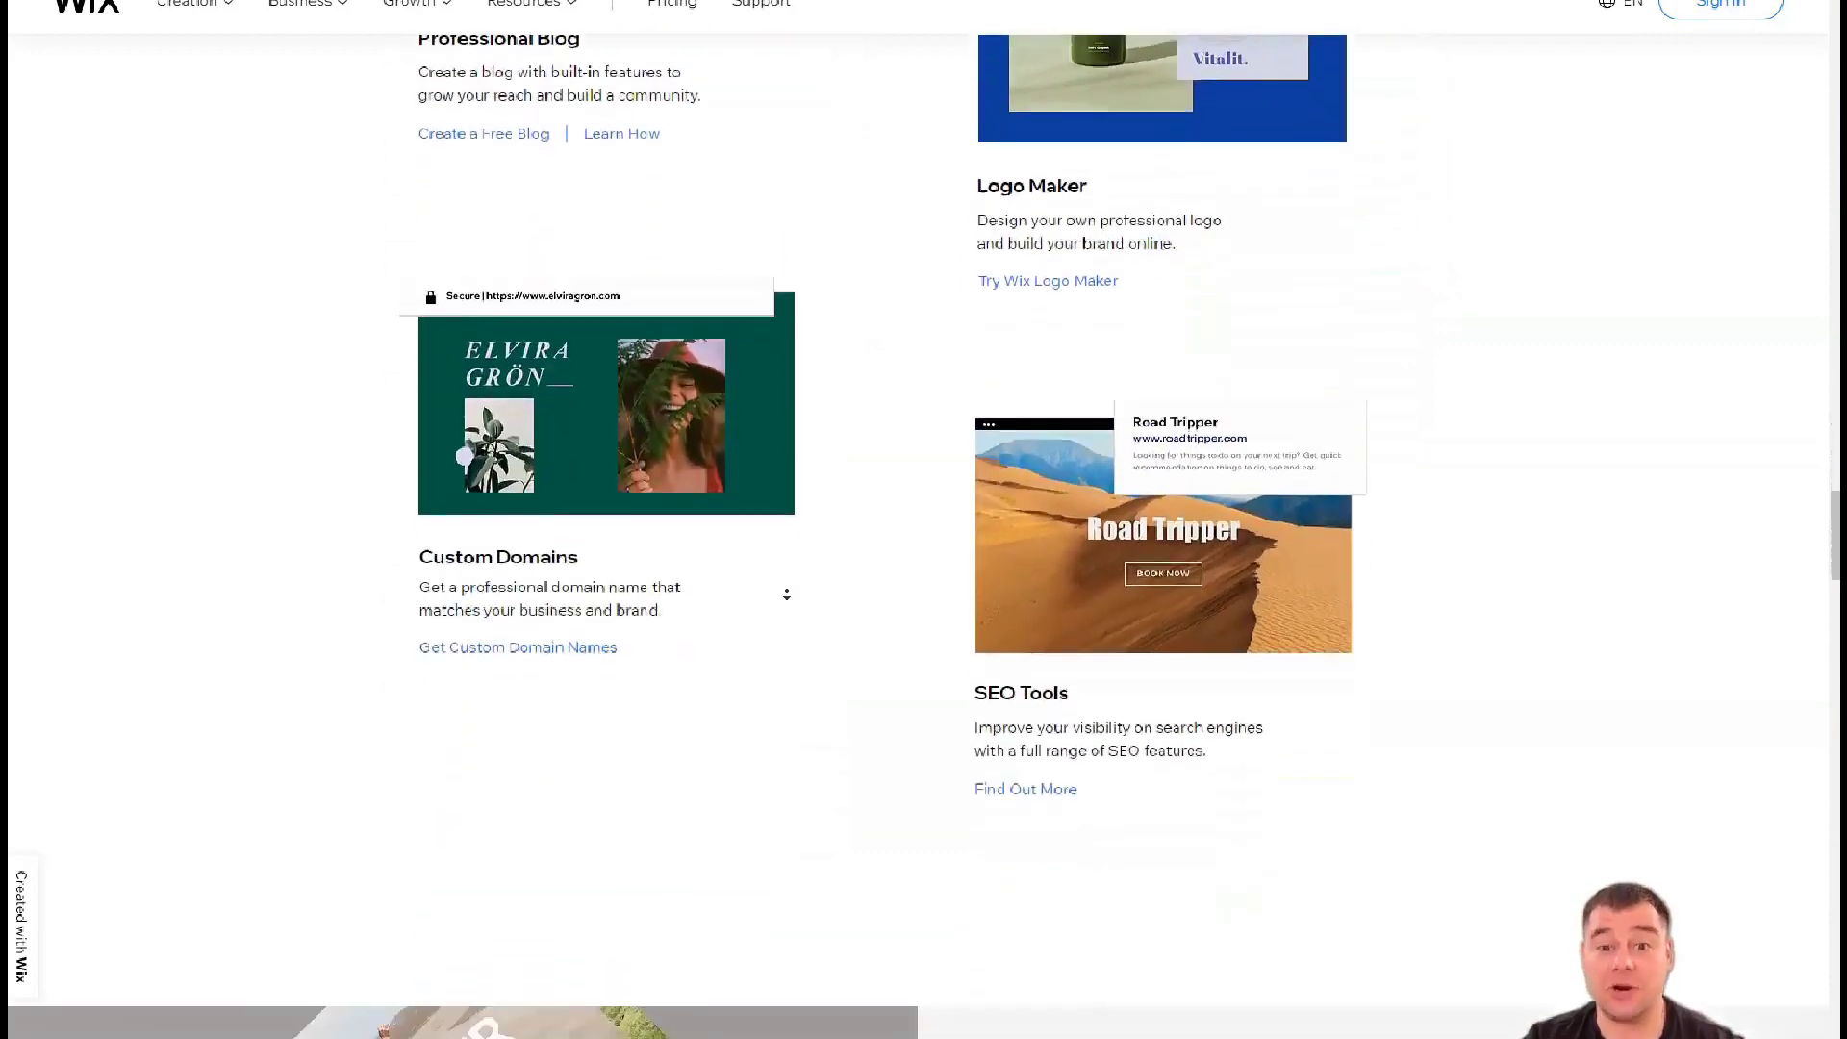
pyautogui.scroll(-1, 787, 593)
pyautogui.scroll(-1, 787, 594)
pyautogui.scroll(-1, 786, 594)
pyautogui.scroll(-1, 787, 594)
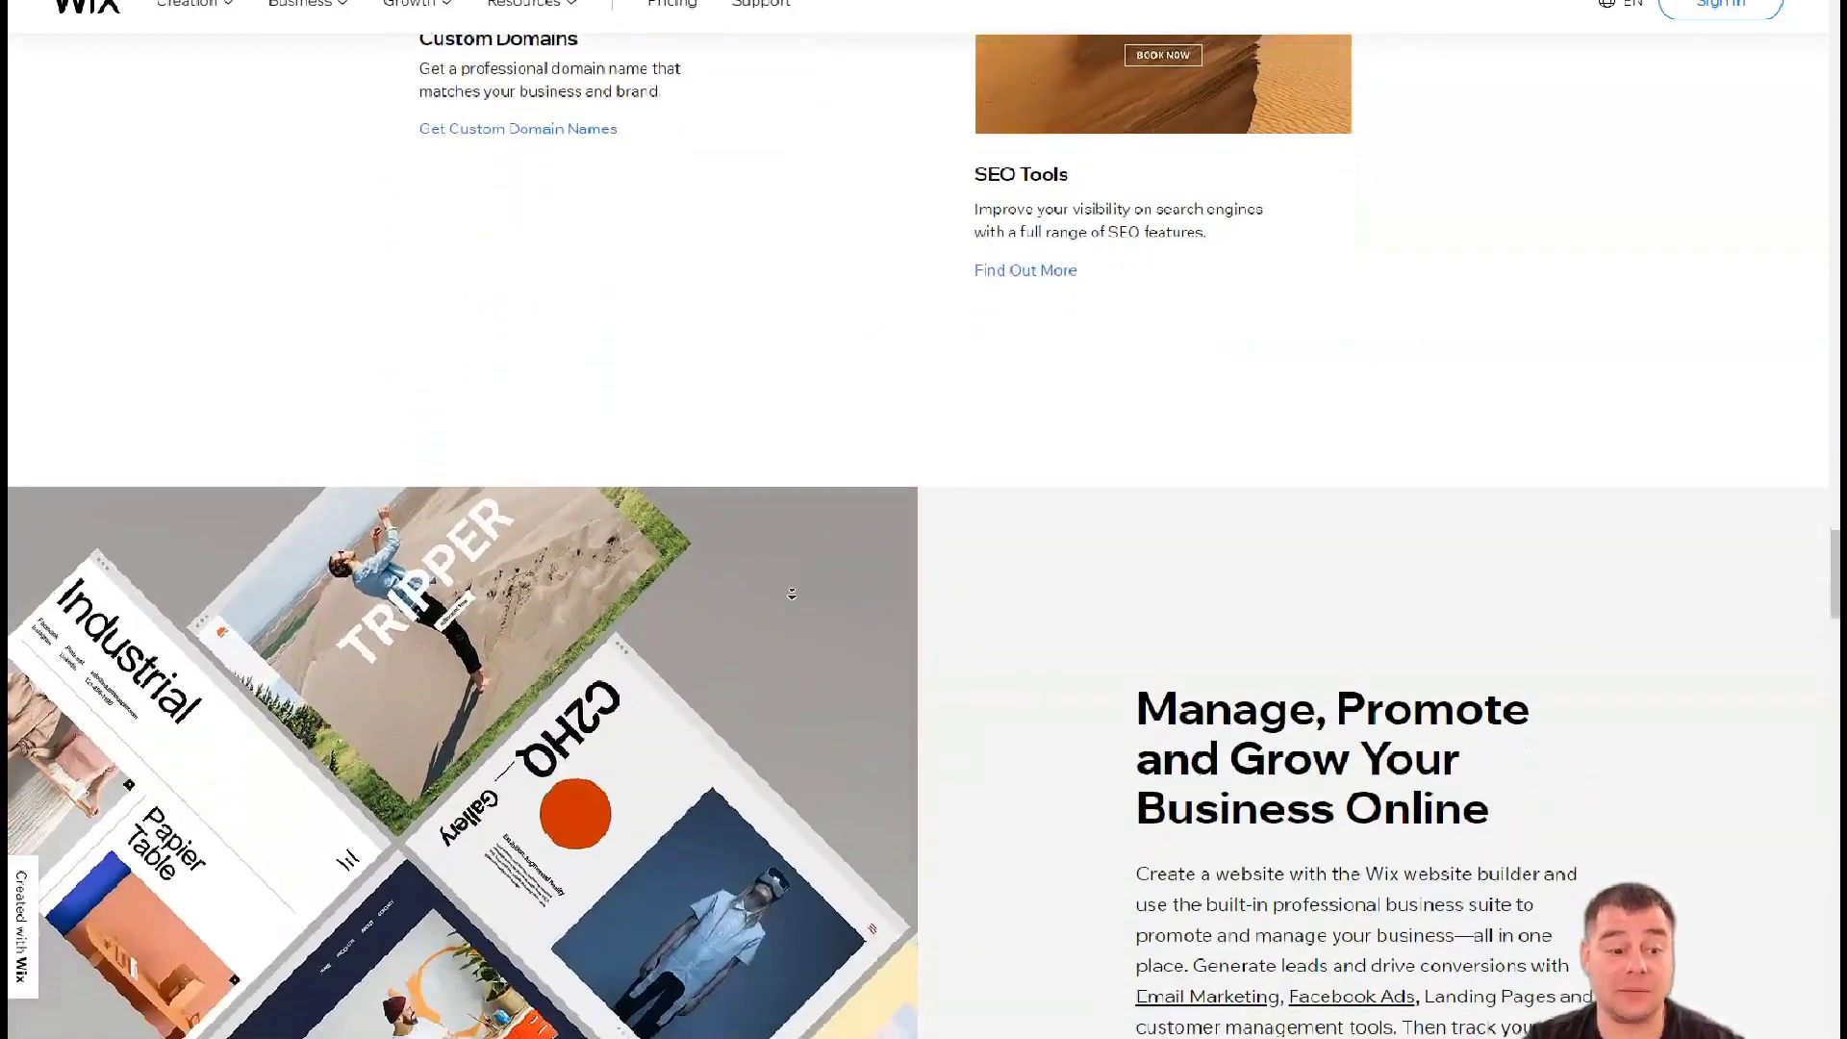
pyautogui.scroll(-1, 791, 592)
pyautogui.scroll(-1, 792, 591)
pyautogui.scroll(-1, 790, 594)
pyautogui.scroll(-1, 792, 598)
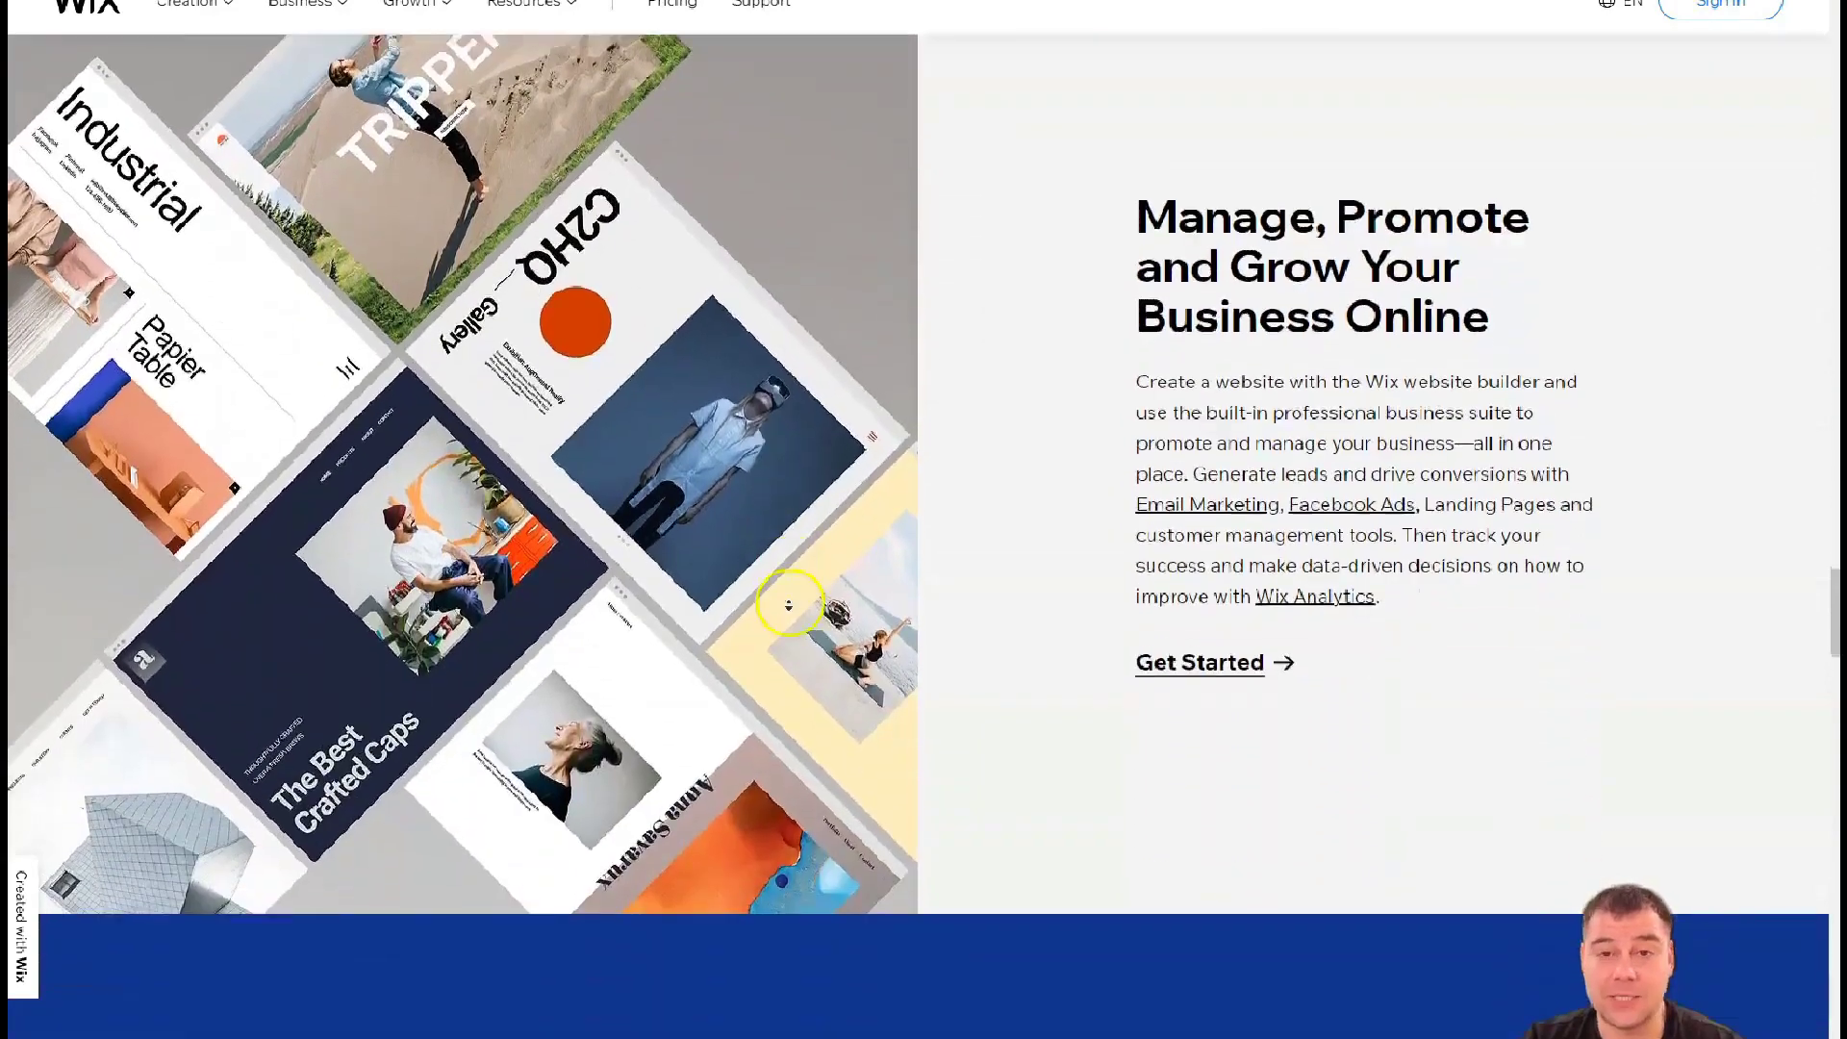
pyautogui.scroll(-2, 793, 613)
pyautogui.scroll(-2, 792, 613)
pyautogui.scroll(-1, 792, 609)
pyautogui.scroll(-2, 790, 607)
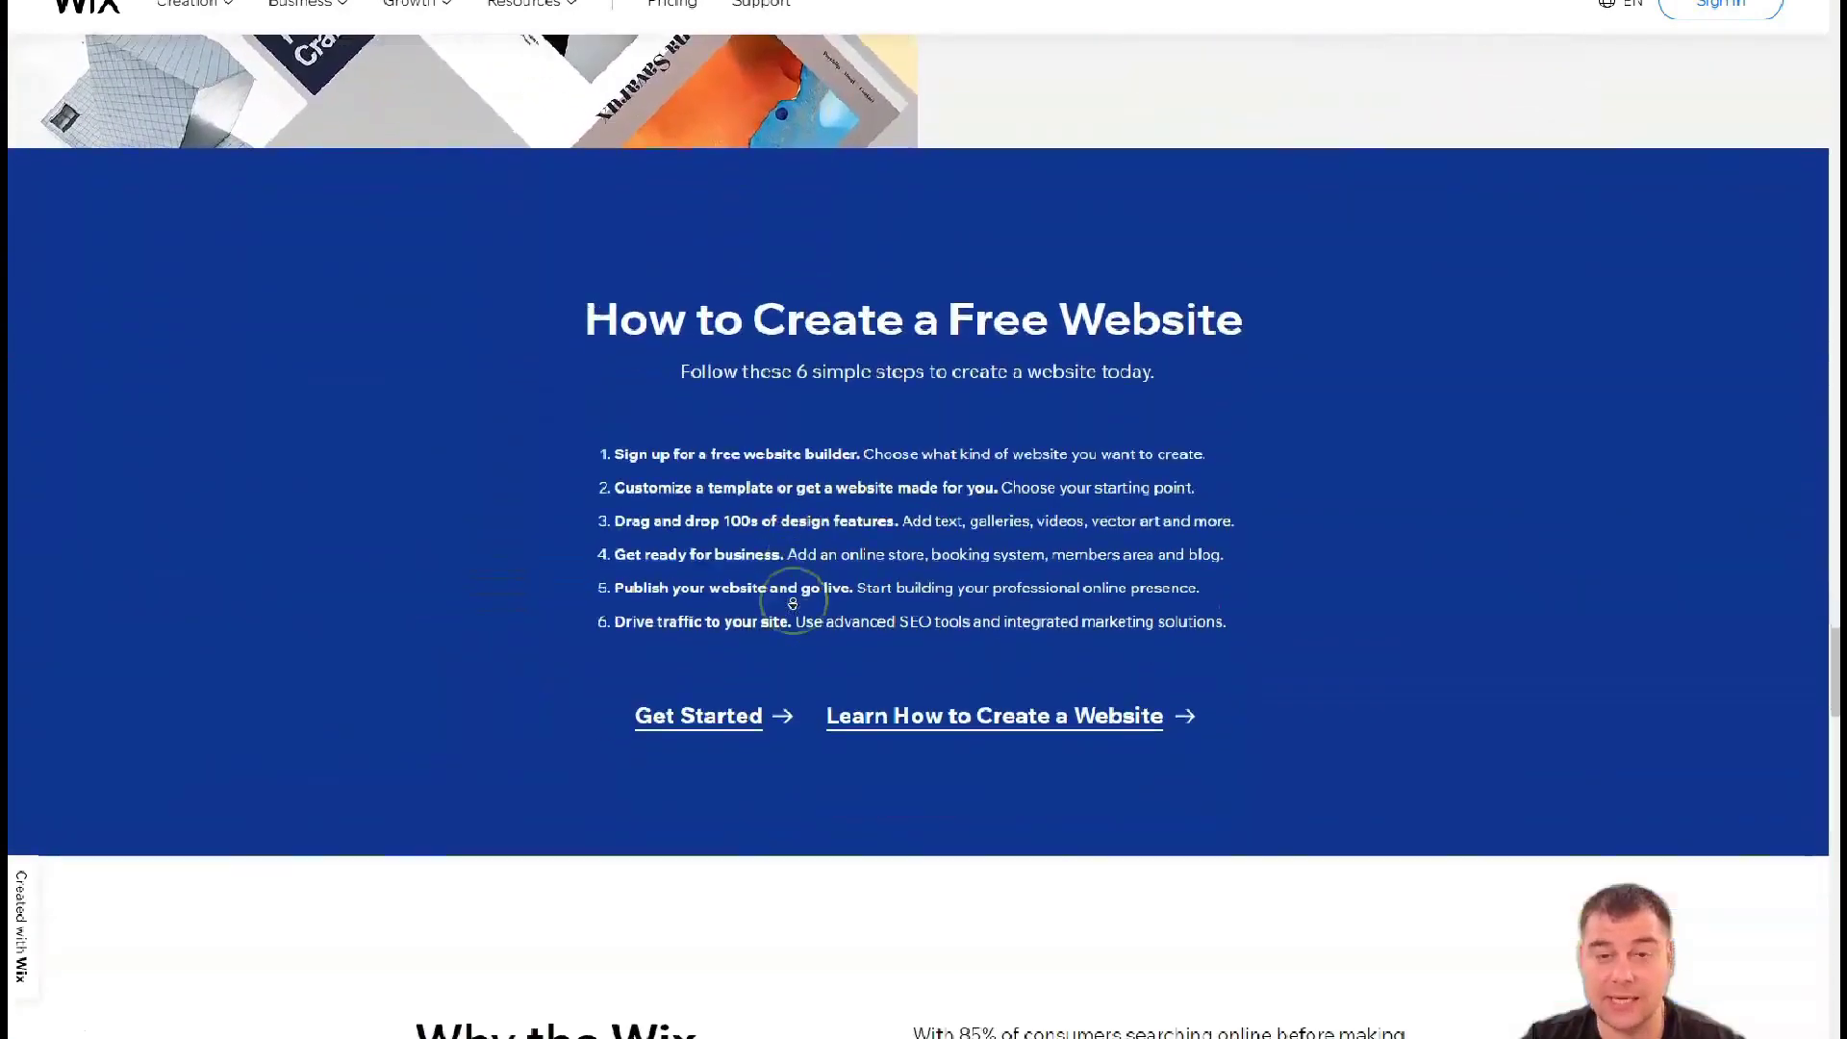
pyautogui.scroll(-1, 791, 604)
pyautogui.scroll(-1, 792, 604)
pyautogui.scroll(-1, 793, 604)
pyautogui.scroll(-1, 792, 603)
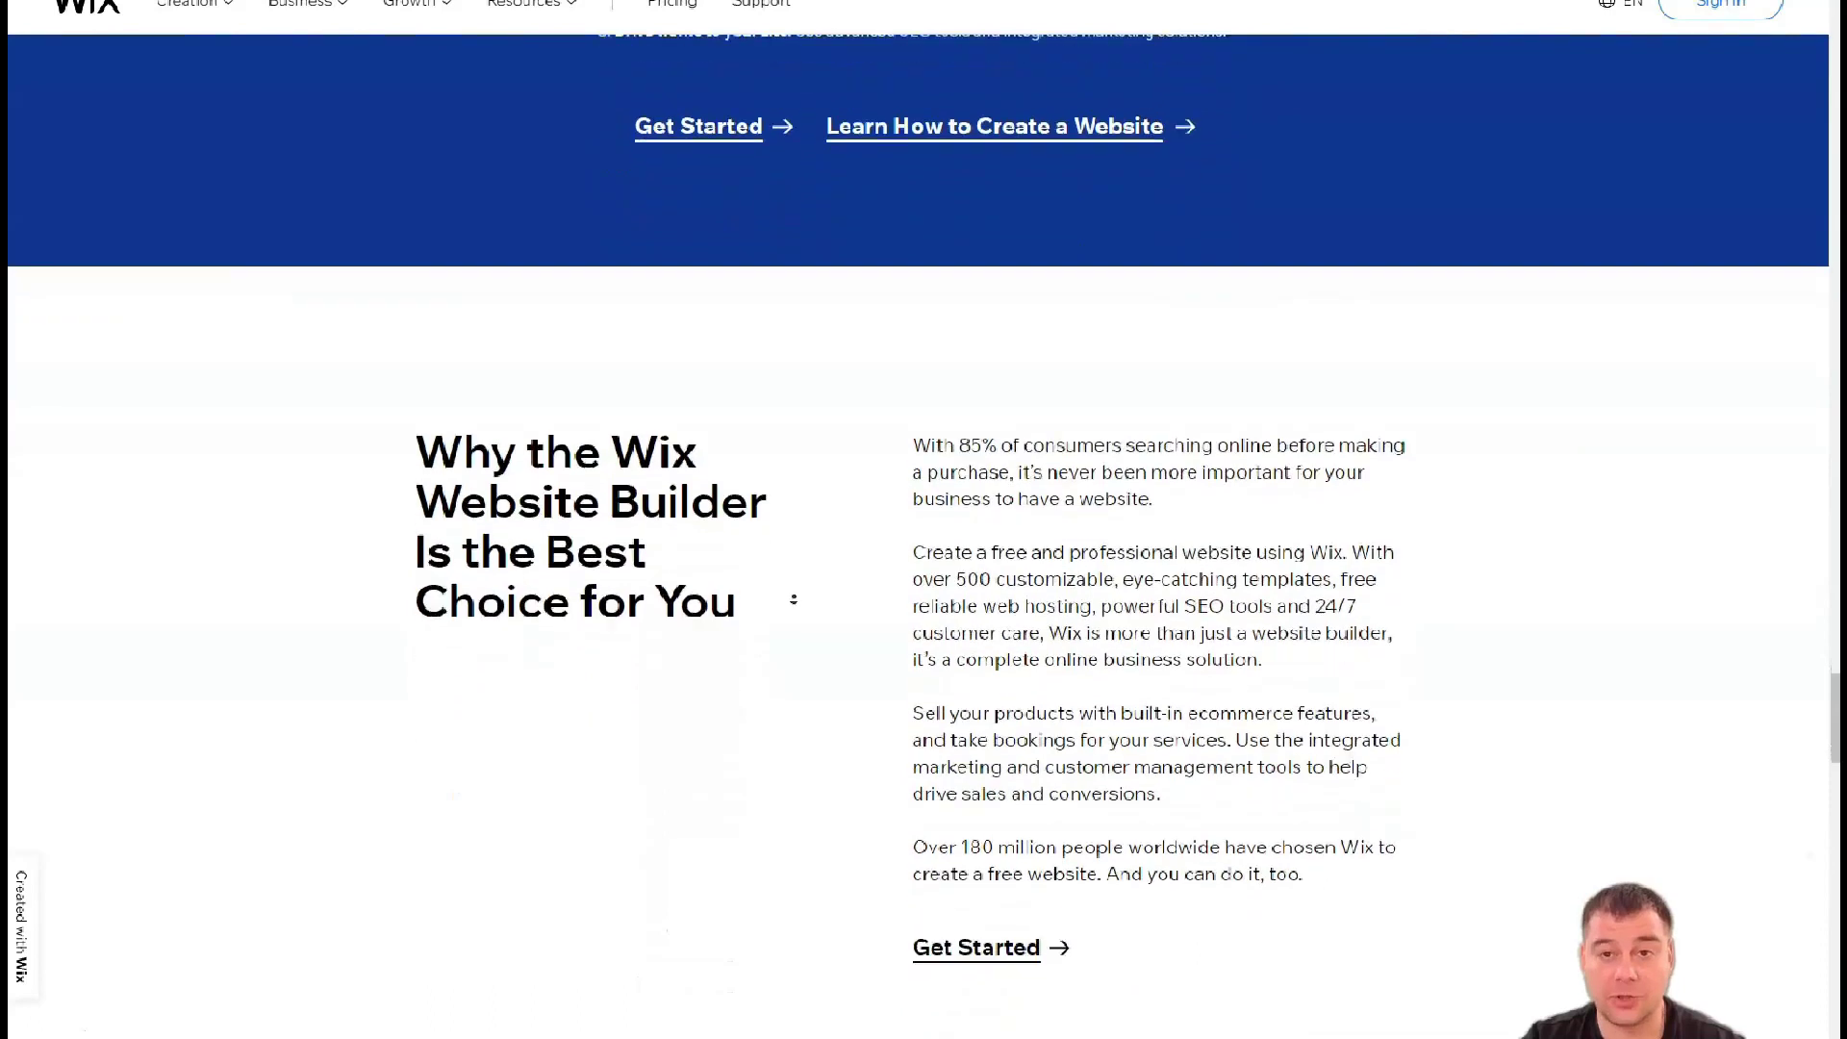
pyautogui.scroll(-1, 792, 603)
pyautogui.scroll(-2, 793, 603)
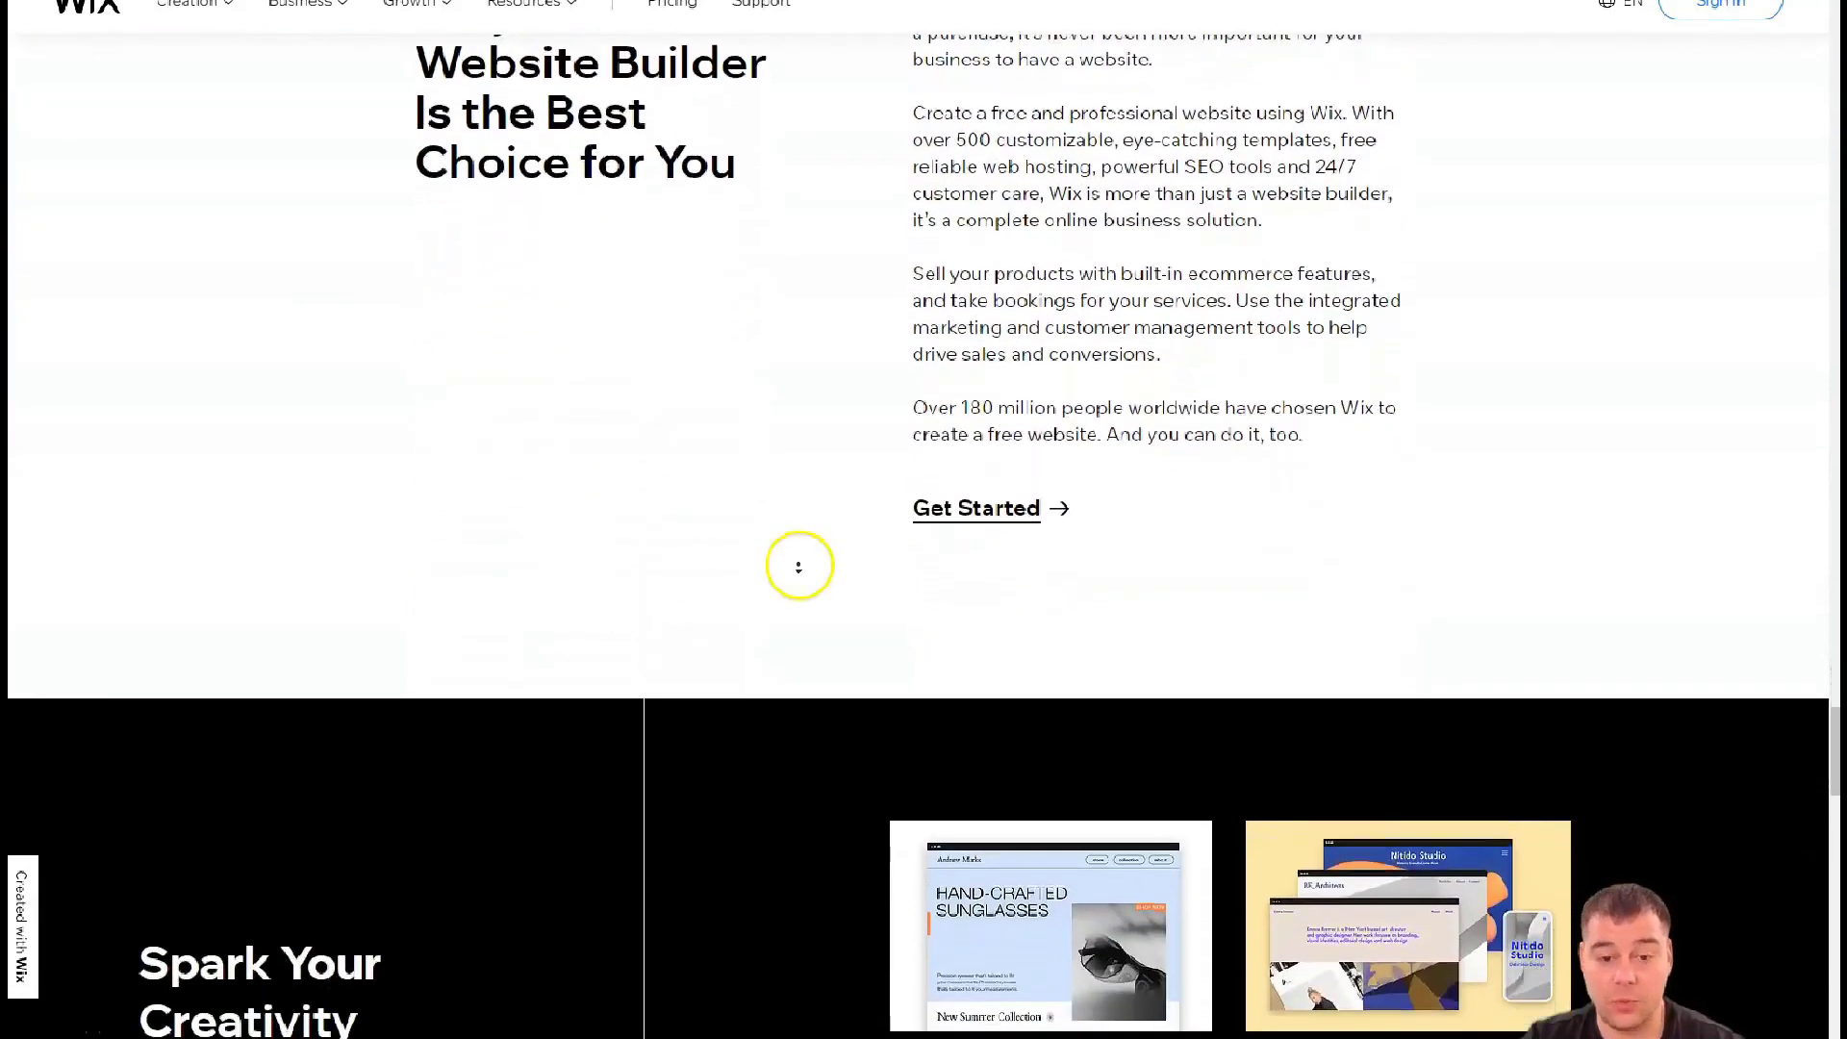
pyautogui.scroll(1, 795, 499)
pyautogui.scroll(1, 795, 482)
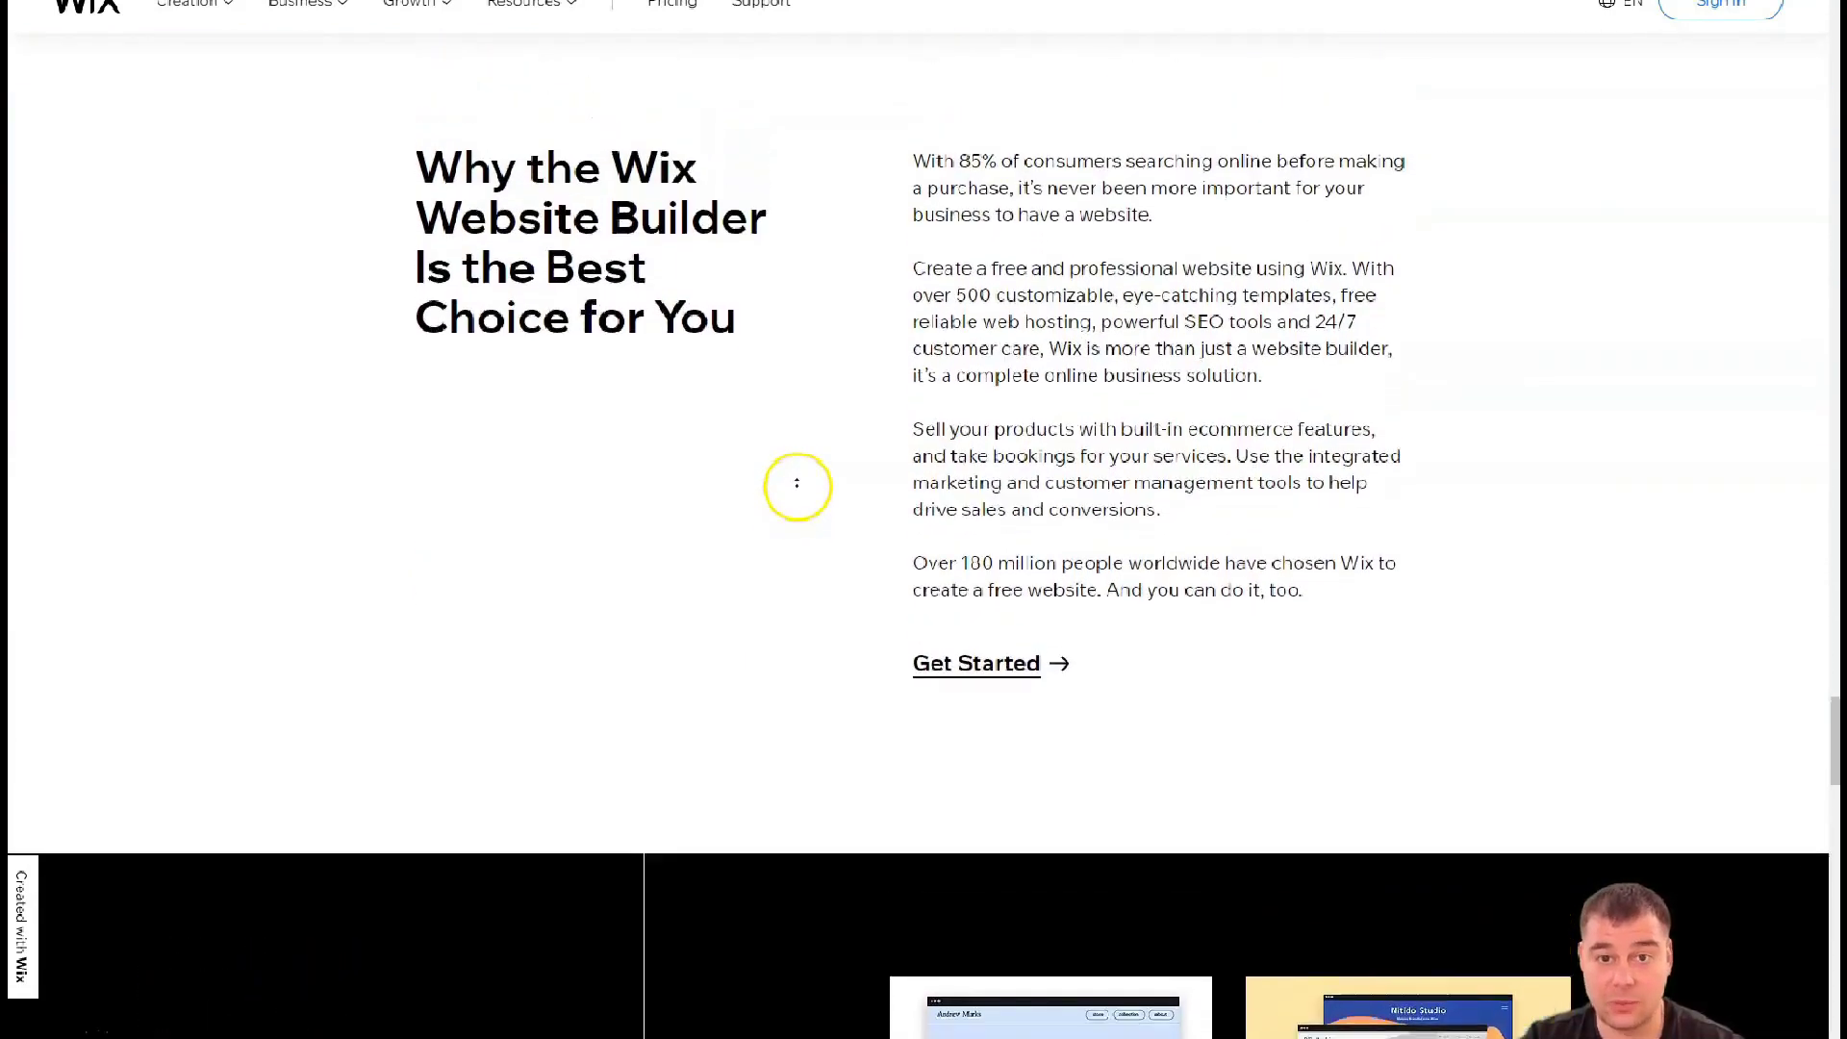
pyautogui.scroll(1, 796, 484)
pyautogui.scroll(1, 797, 484)
pyautogui.scroll(2, 796, 484)
pyautogui.scroll(1, 794, 485)
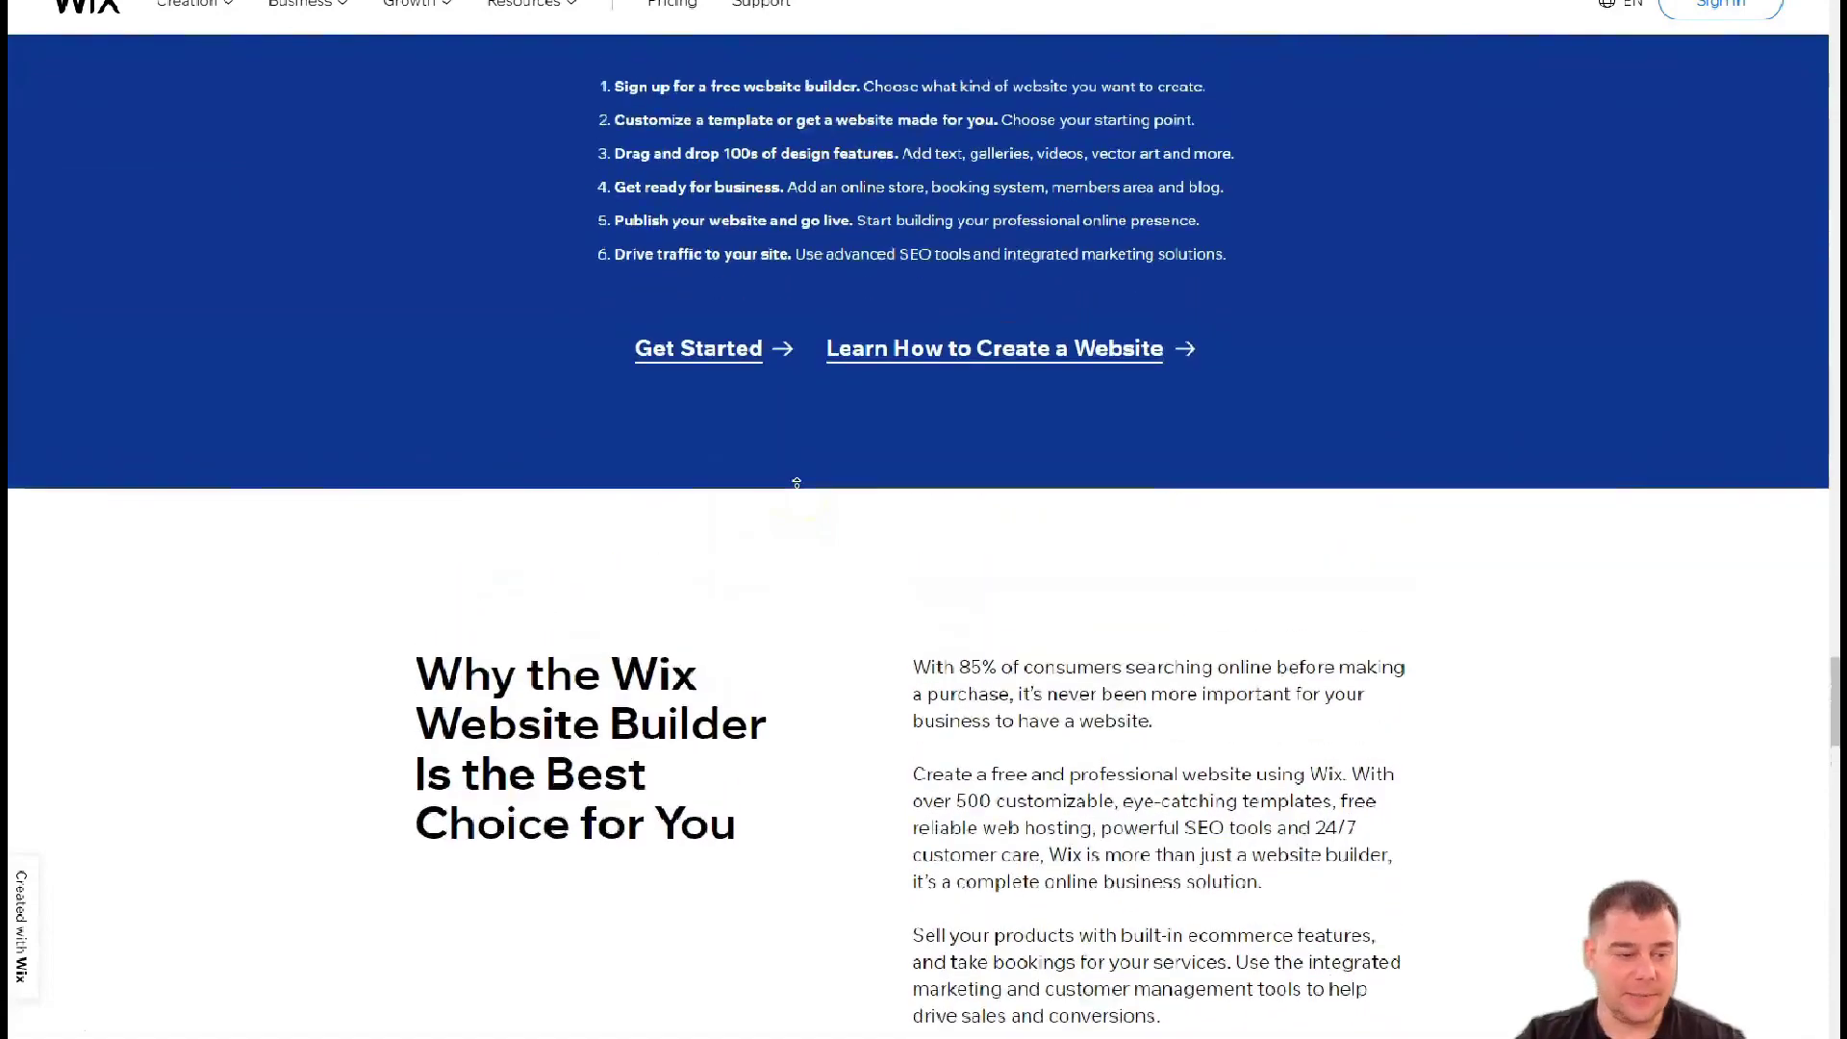
pyautogui.scroll(1, 794, 485)
pyautogui.scroll(1, 795, 486)
pyautogui.scroll(1, 794, 486)
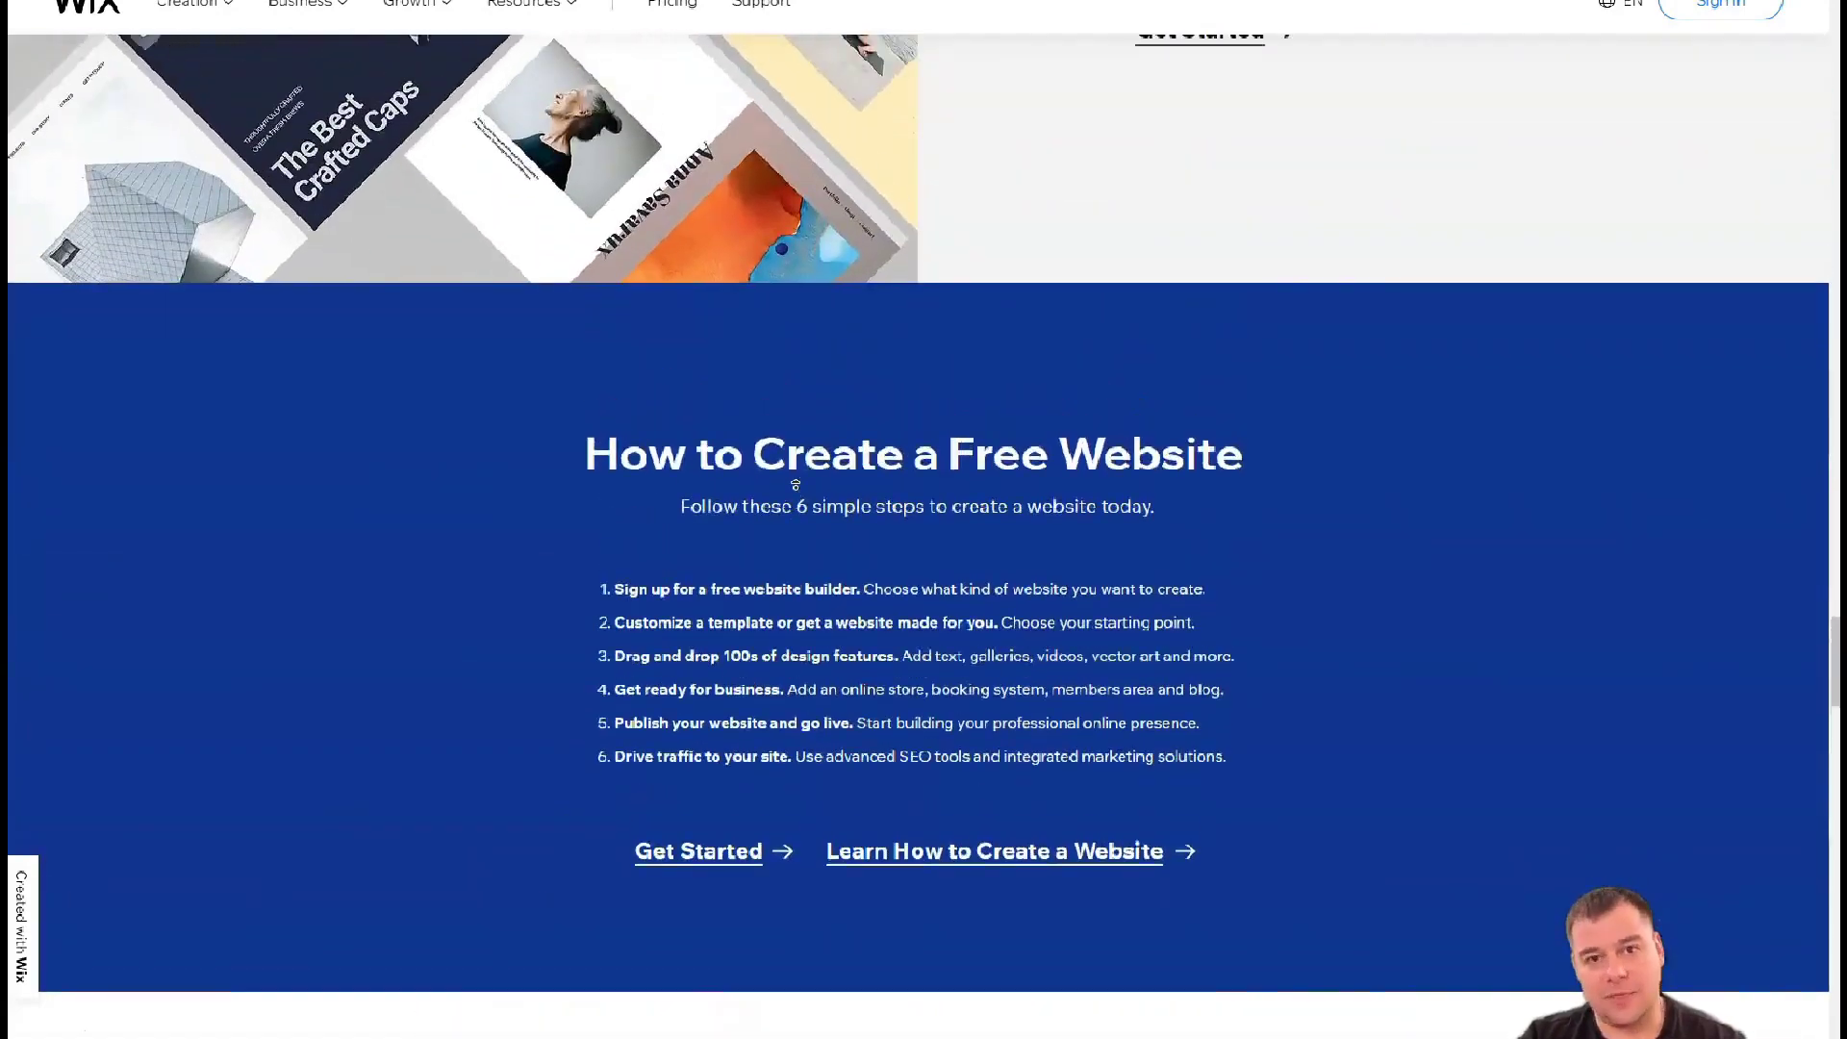
pyautogui.scroll(1, 794, 485)
pyautogui.scroll(1, 796, 485)
pyautogui.scroll(1, 795, 485)
pyautogui.scroll(1, 795, 486)
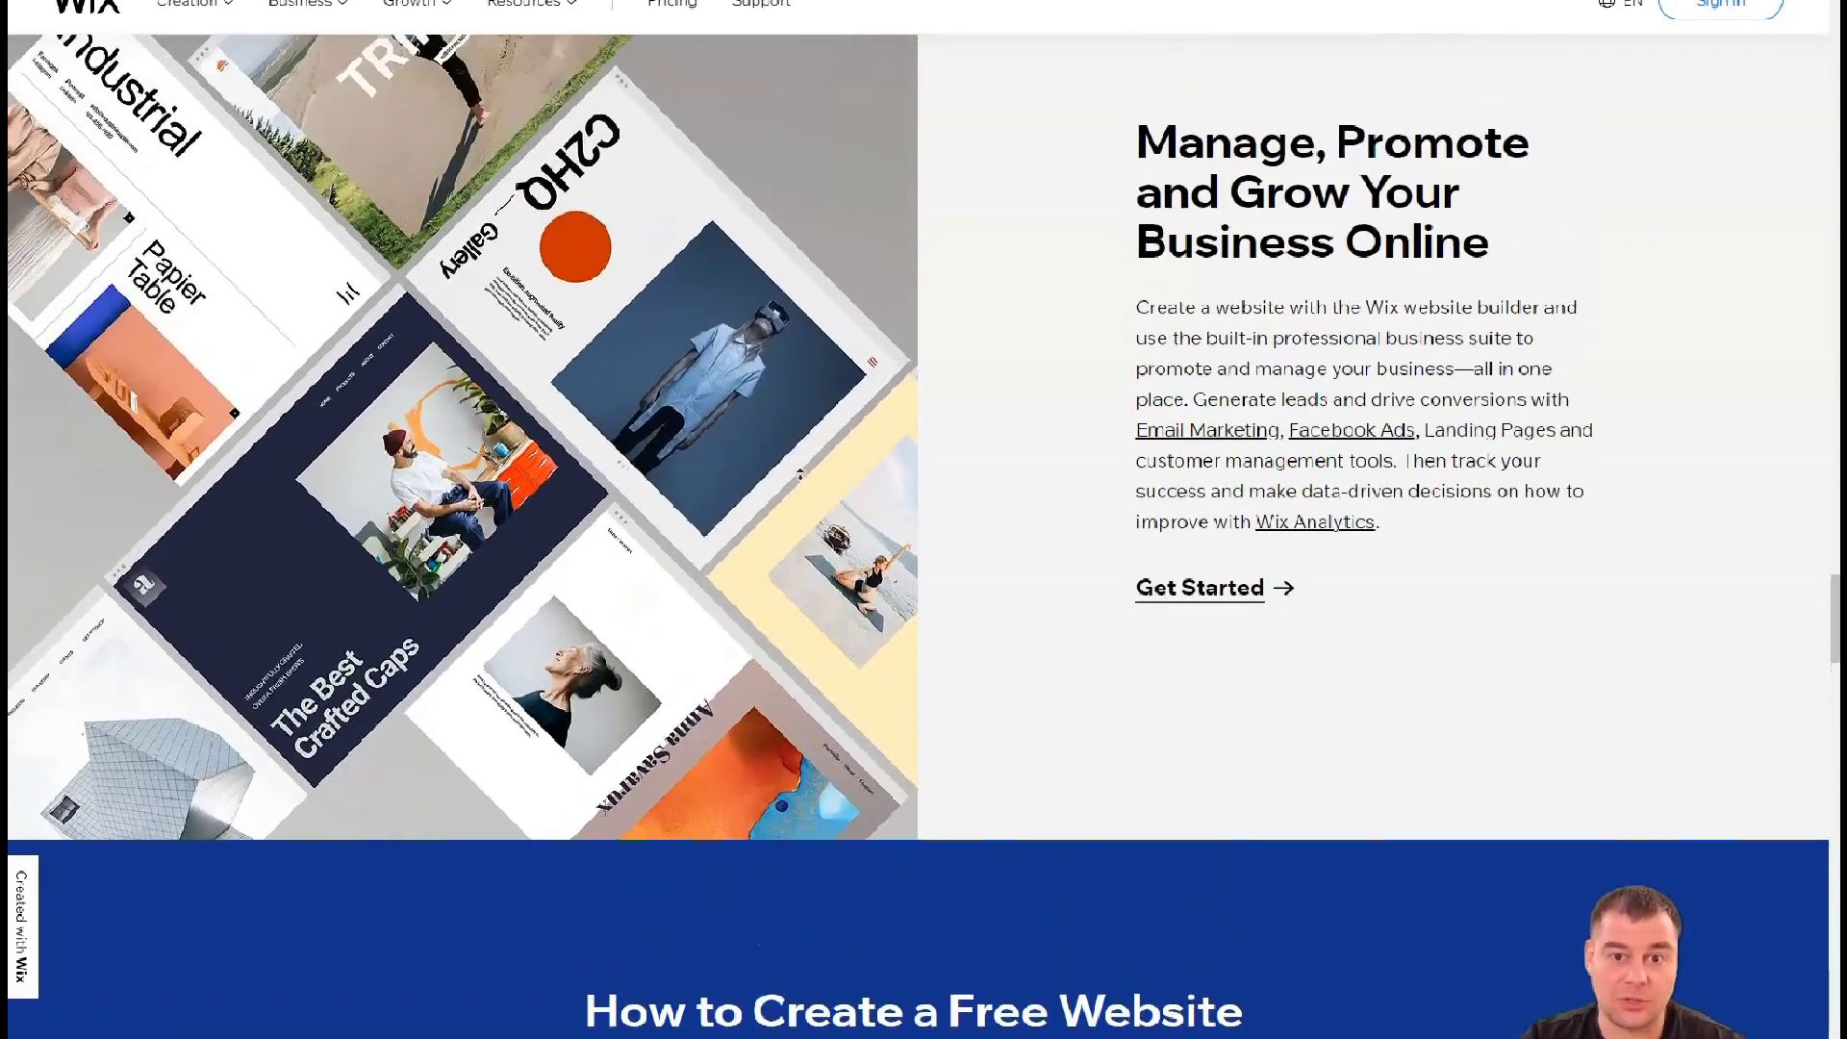
pyautogui.scroll(1, 797, 474)
pyautogui.scroll(1, 797, 472)
pyautogui.scroll(1, 798, 472)
pyautogui.scroll(2, 798, 471)
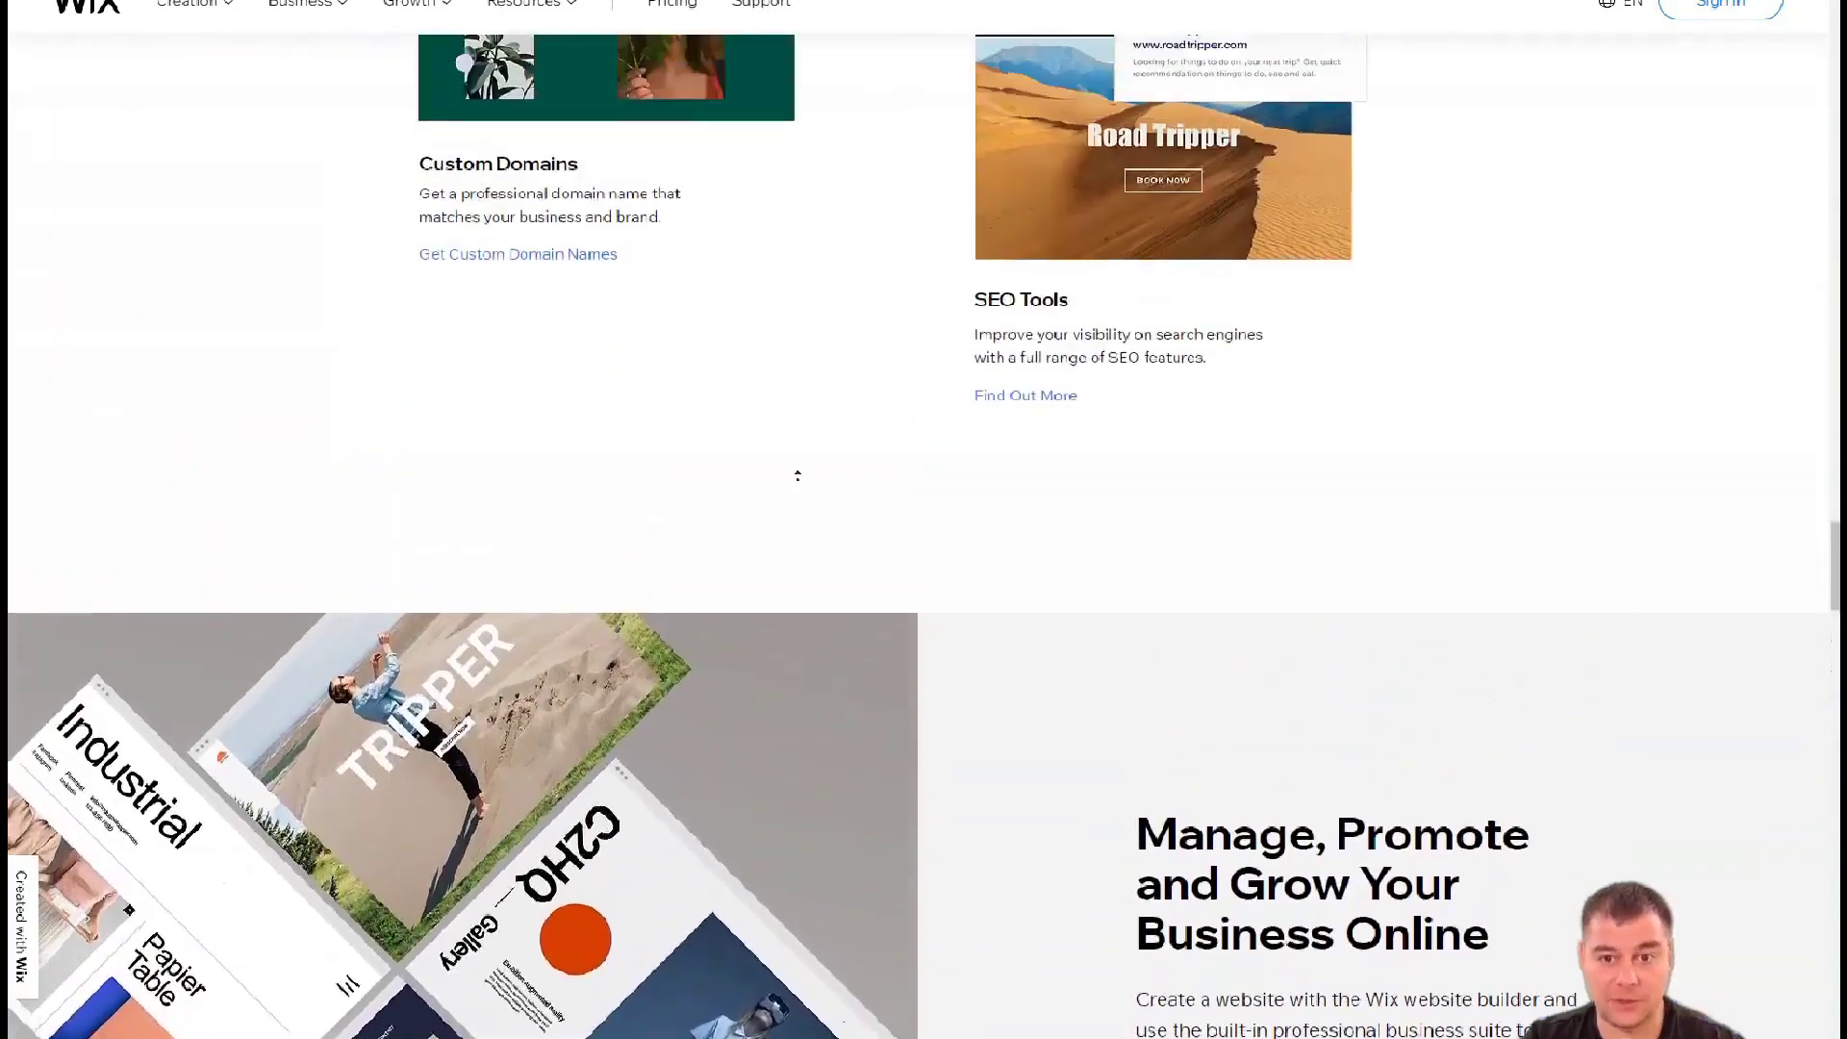
pyautogui.scroll(1, 798, 473)
pyautogui.scroll(1, 799, 471)
pyautogui.scroll(1, 813, 470)
pyautogui.scroll(1, 820, 474)
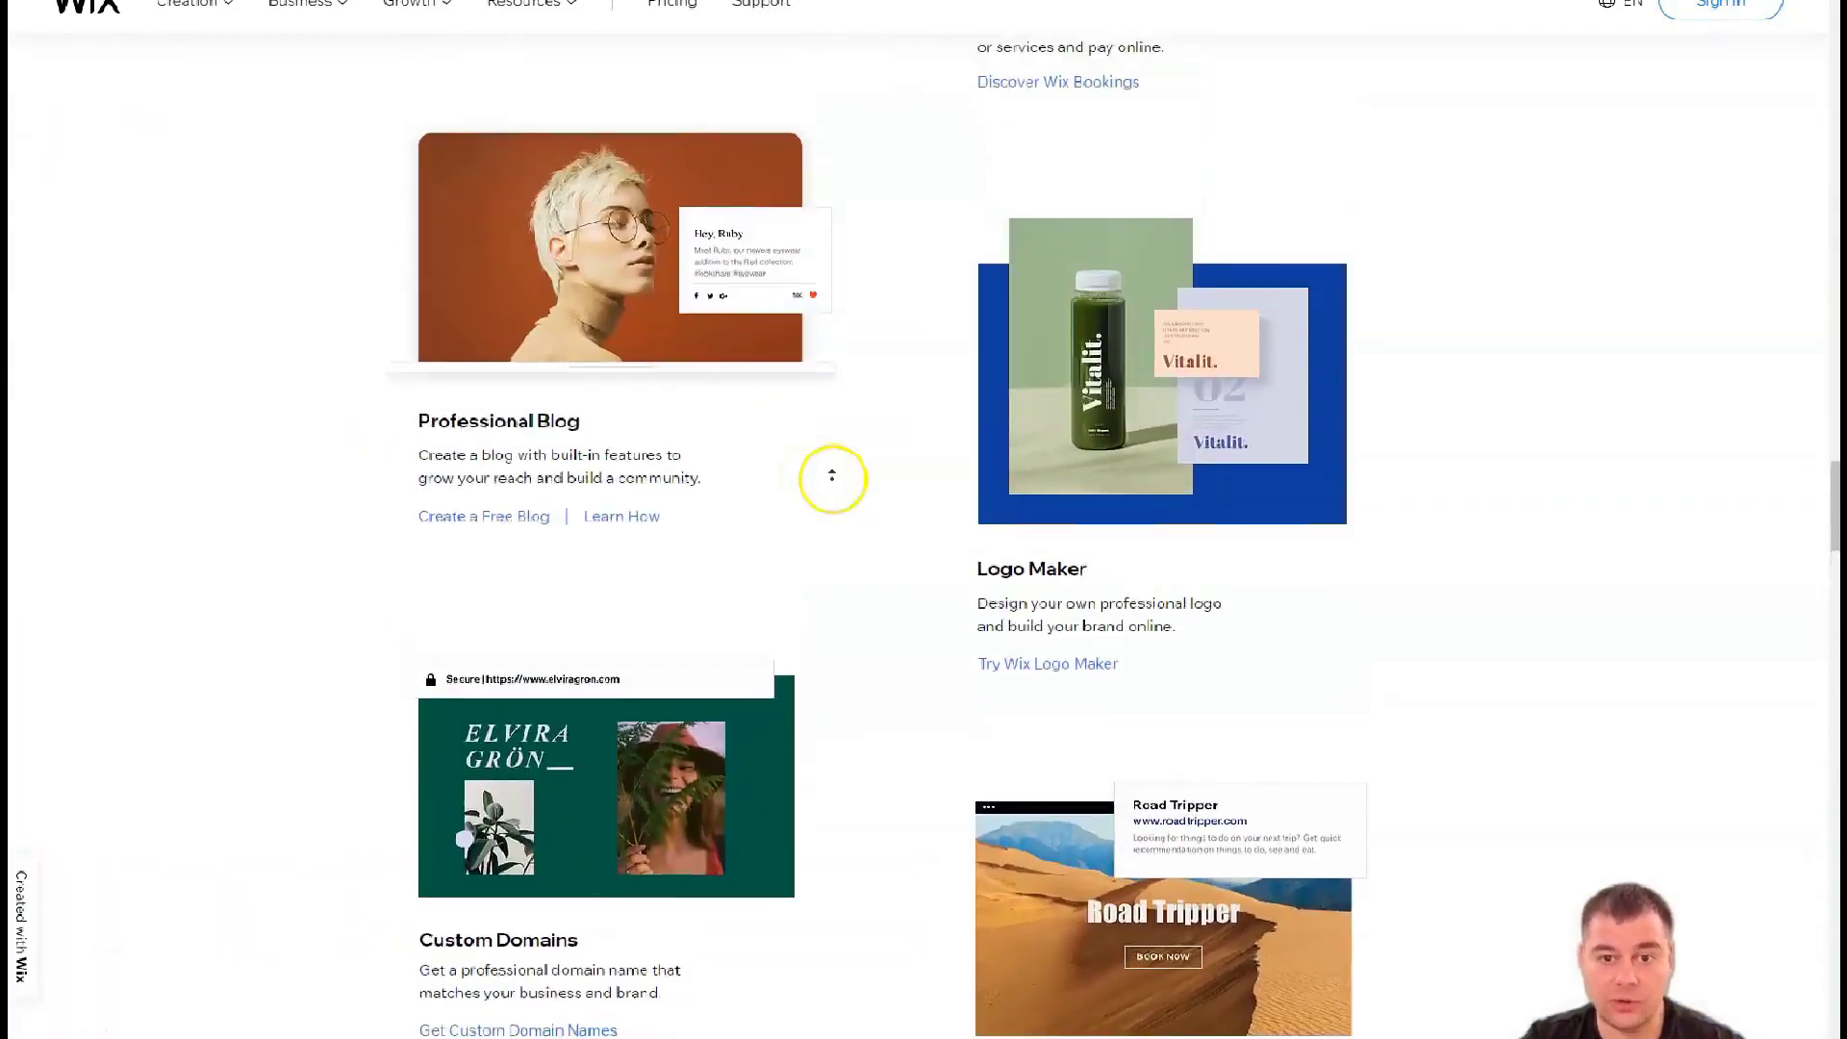
pyautogui.scroll(1, 829, 478)
pyautogui.scroll(1, 848, 478)
pyautogui.scroll(2, 858, 462)
pyautogui.scroll(1, 867, 454)
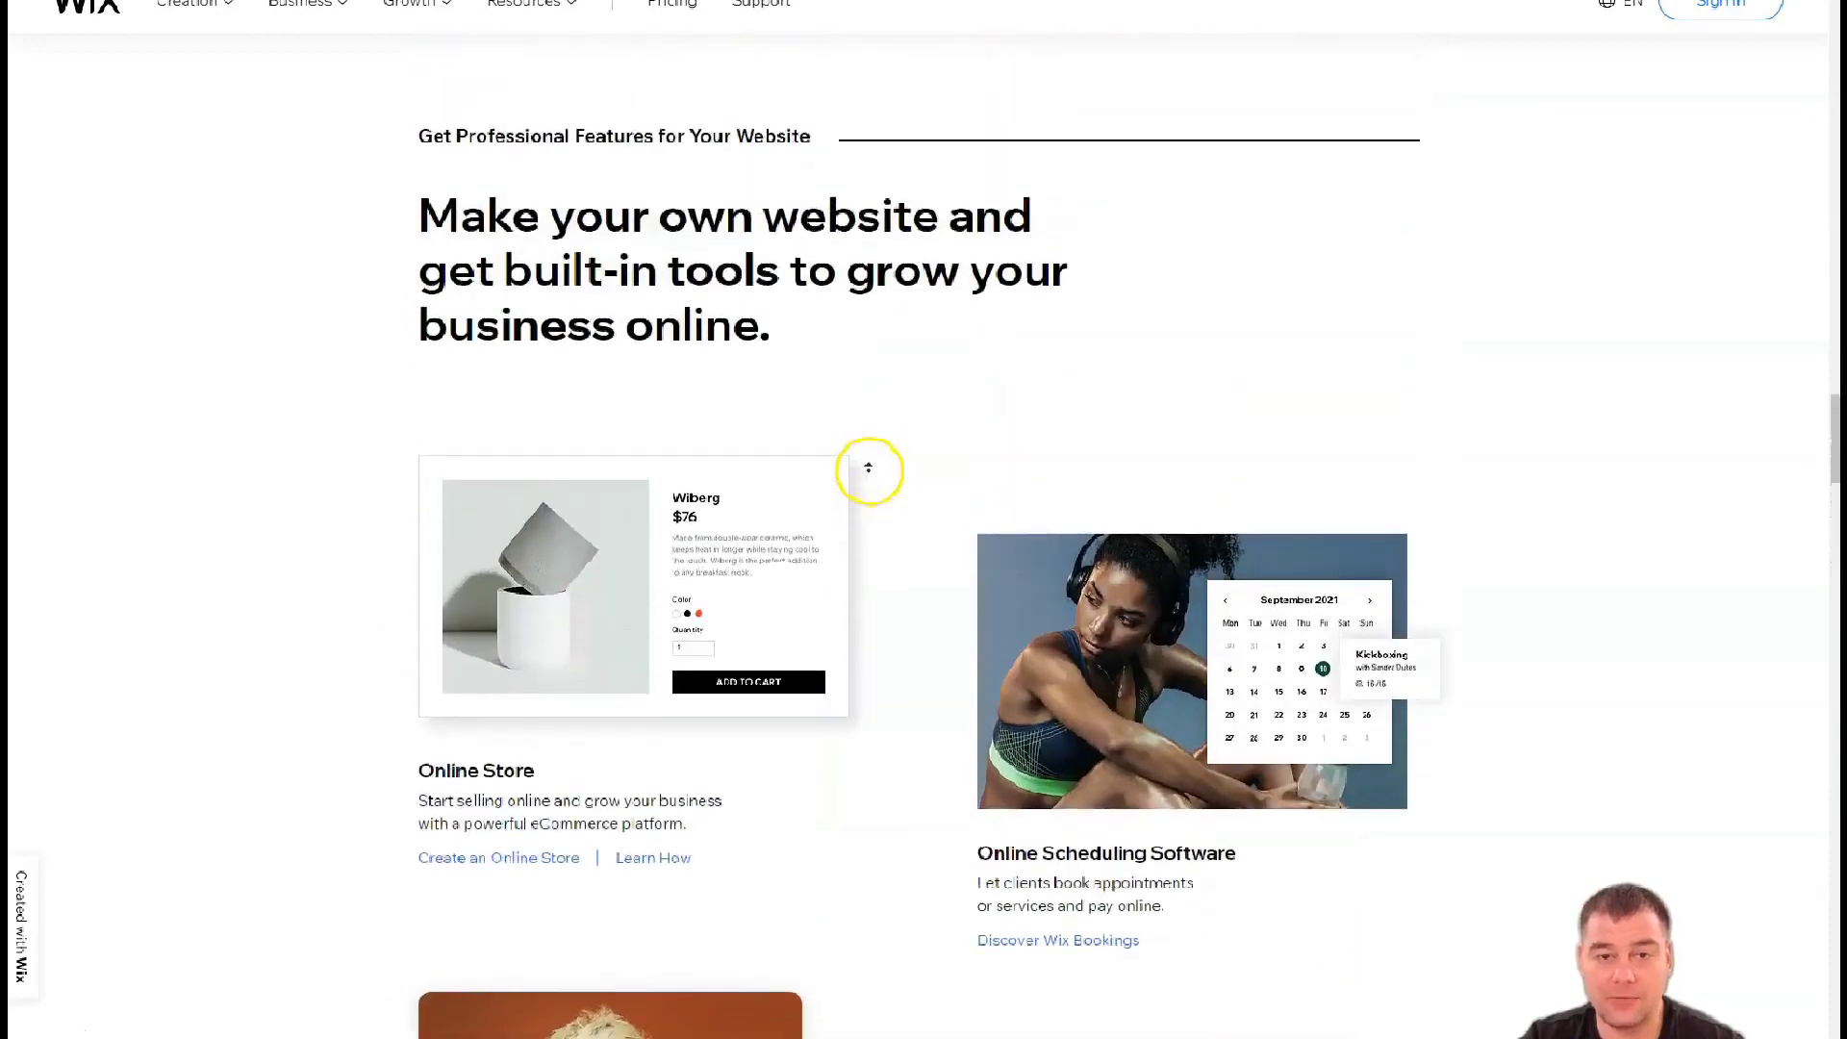
pyautogui.scroll(1, 867, 467)
pyautogui.scroll(1, 866, 466)
pyautogui.scroll(1, 875, 467)
pyautogui.scroll(1, 874, 466)
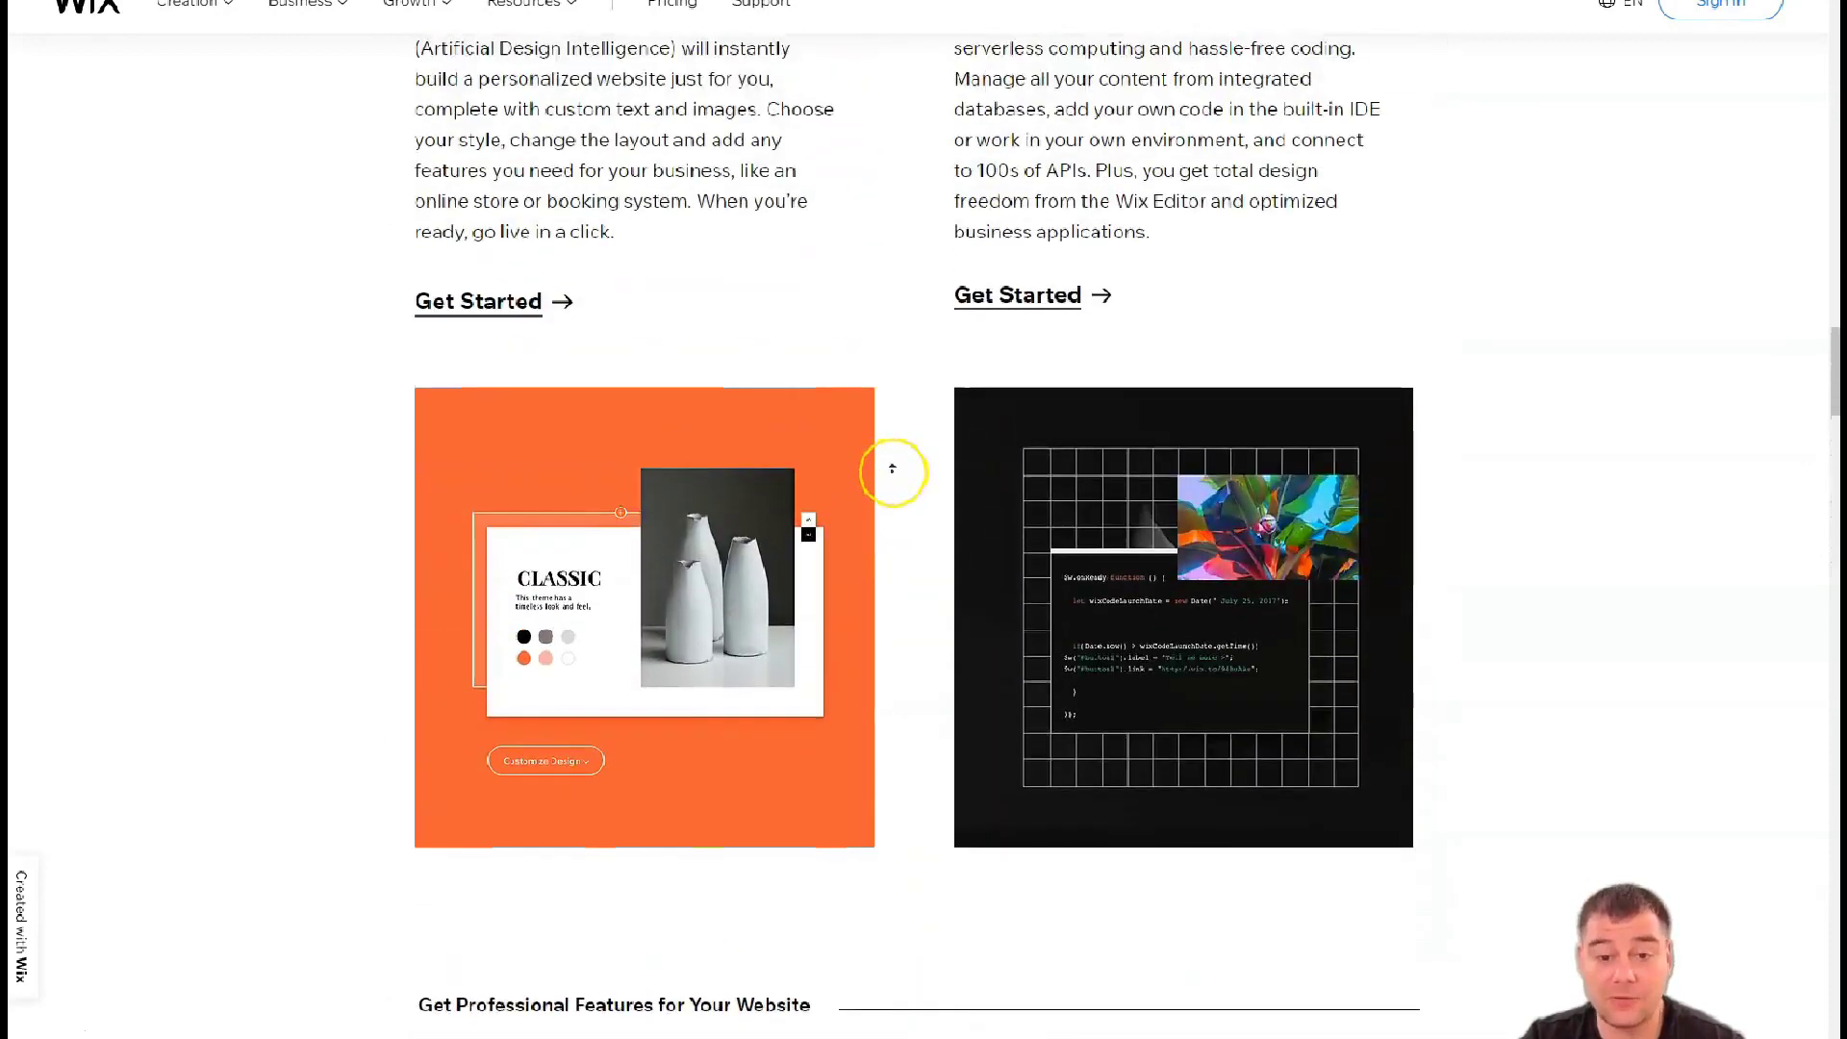
pyautogui.scroll(1, 883, 468)
pyautogui.scroll(1, 893, 467)
pyautogui.scroll(1, 892, 466)
pyautogui.scroll(1, 894, 466)
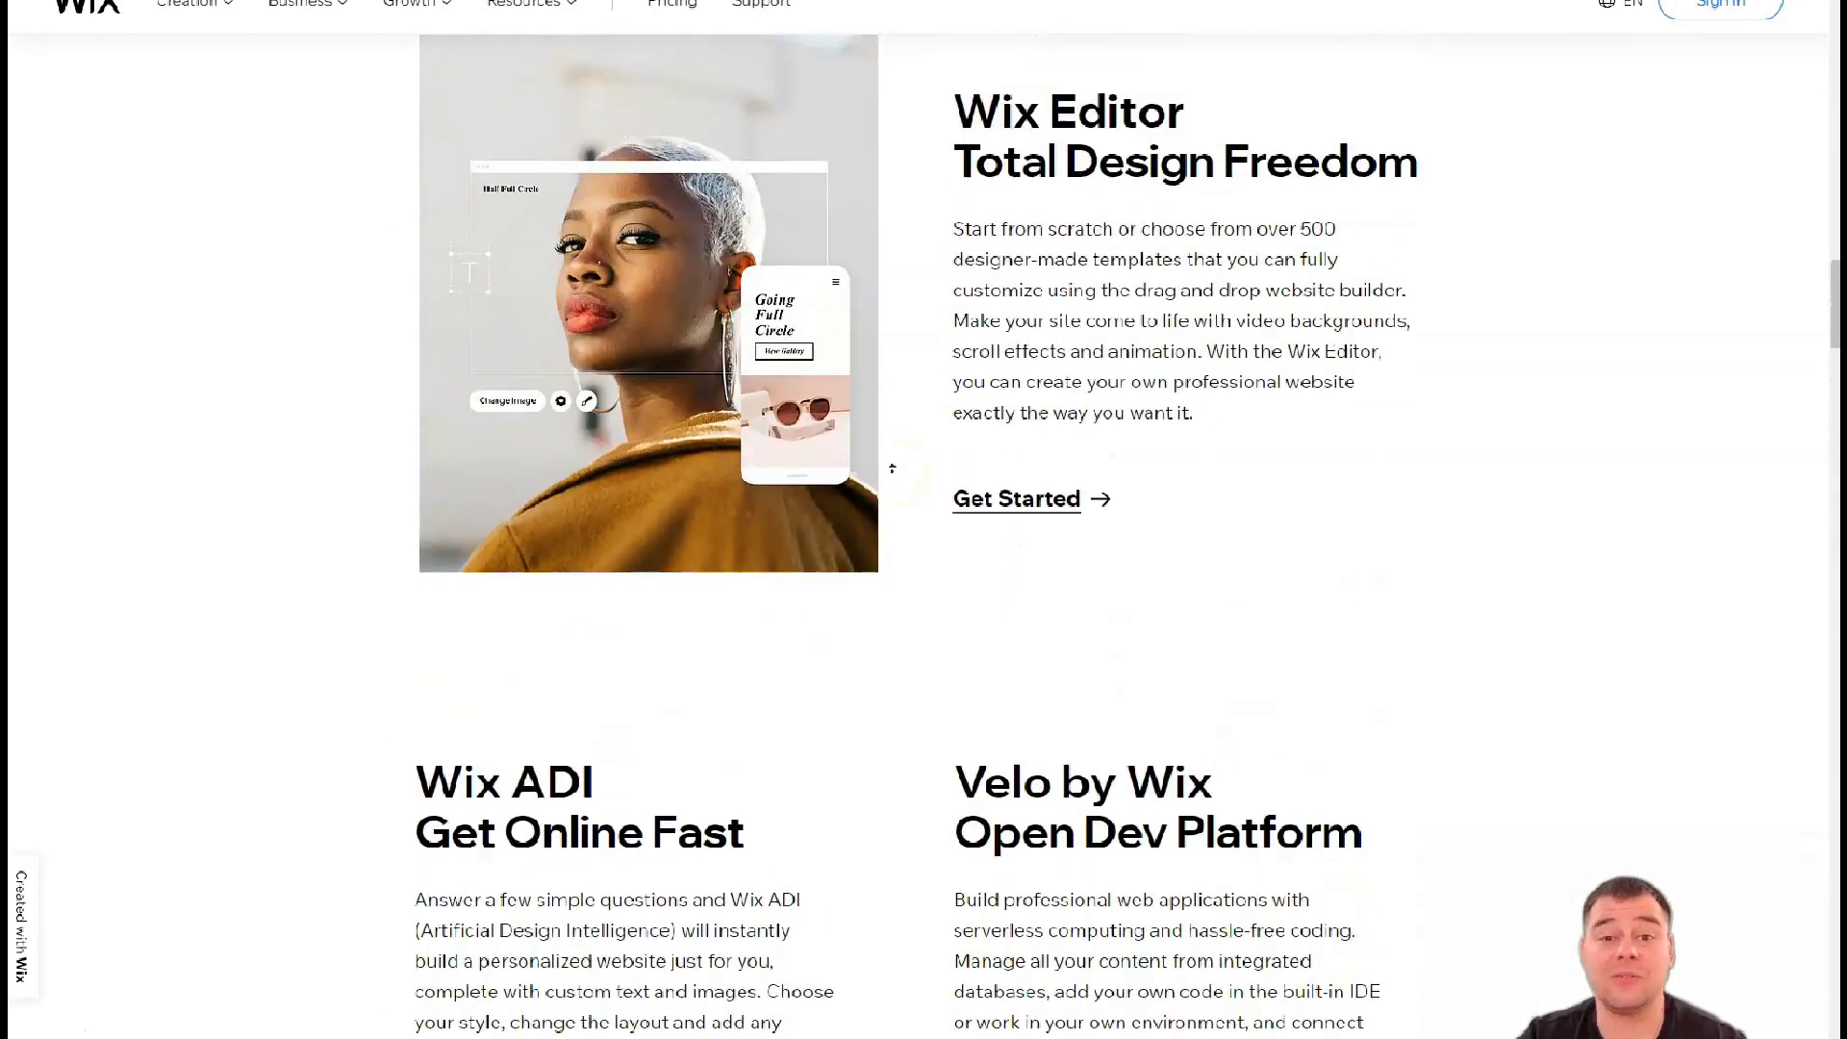
pyautogui.scroll(1, 899, 467)
pyautogui.scroll(1, 899, 466)
pyautogui.scroll(1, 898, 465)
pyautogui.scroll(1, 897, 464)
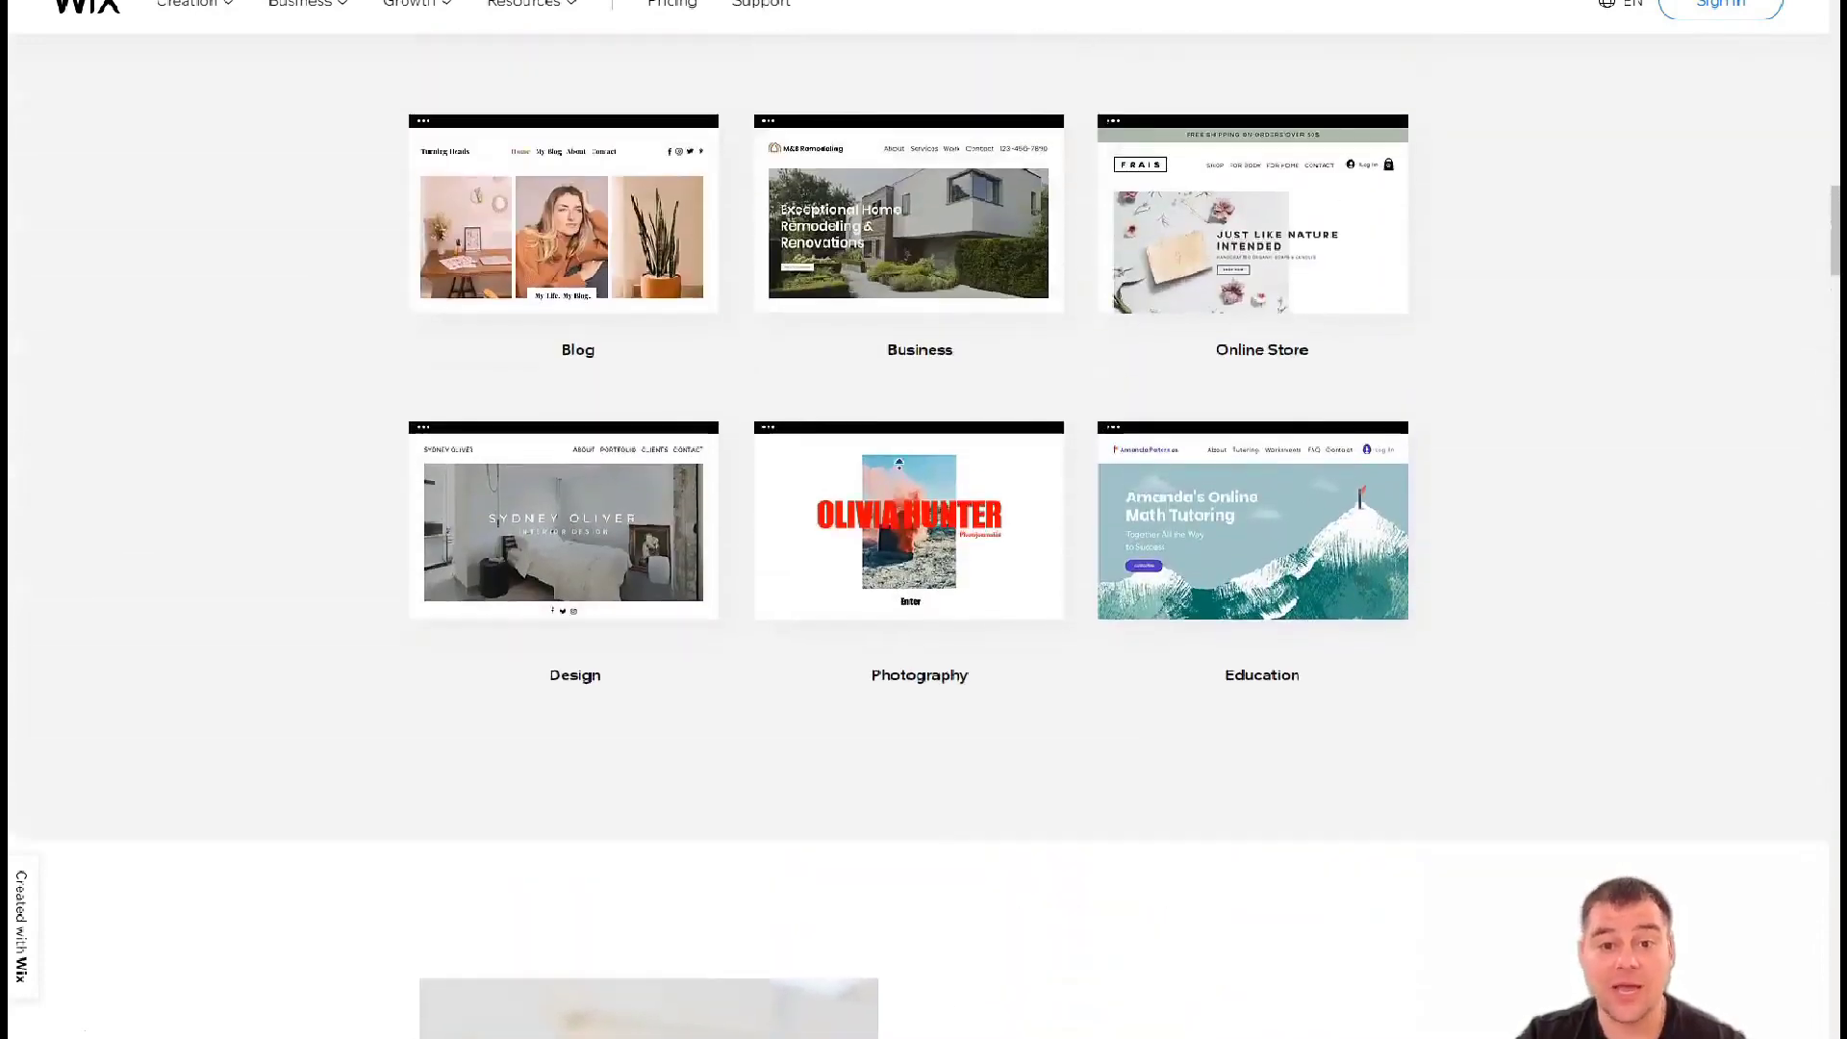
pyautogui.scroll(1, 899, 462)
pyautogui.scroll(1, 897, 463)
pyautogui.scroll(1, 903, 456)
pyautogui.scroll(2, 905, 453)
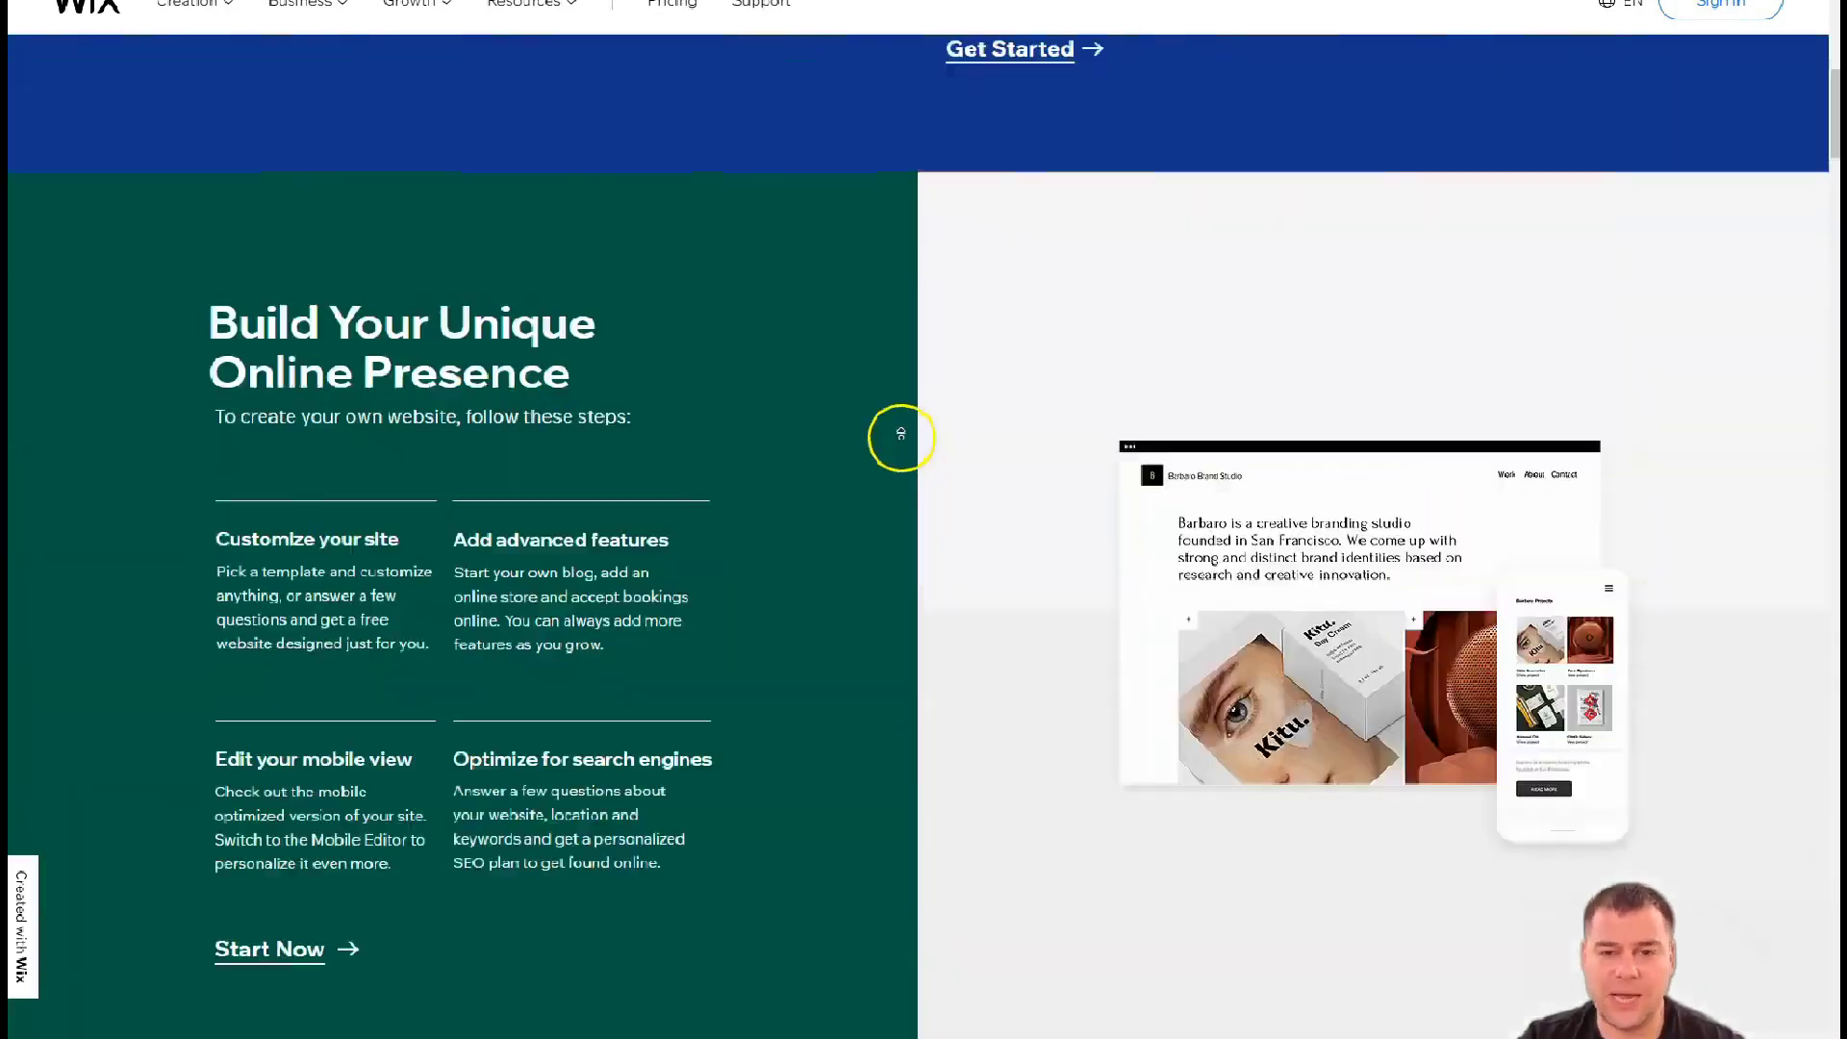
pyautogui.scroll(1, 907, 450)
pyautogui.scroll(1, 907, 450)
pyautogui.scroll(2, 903, 453)
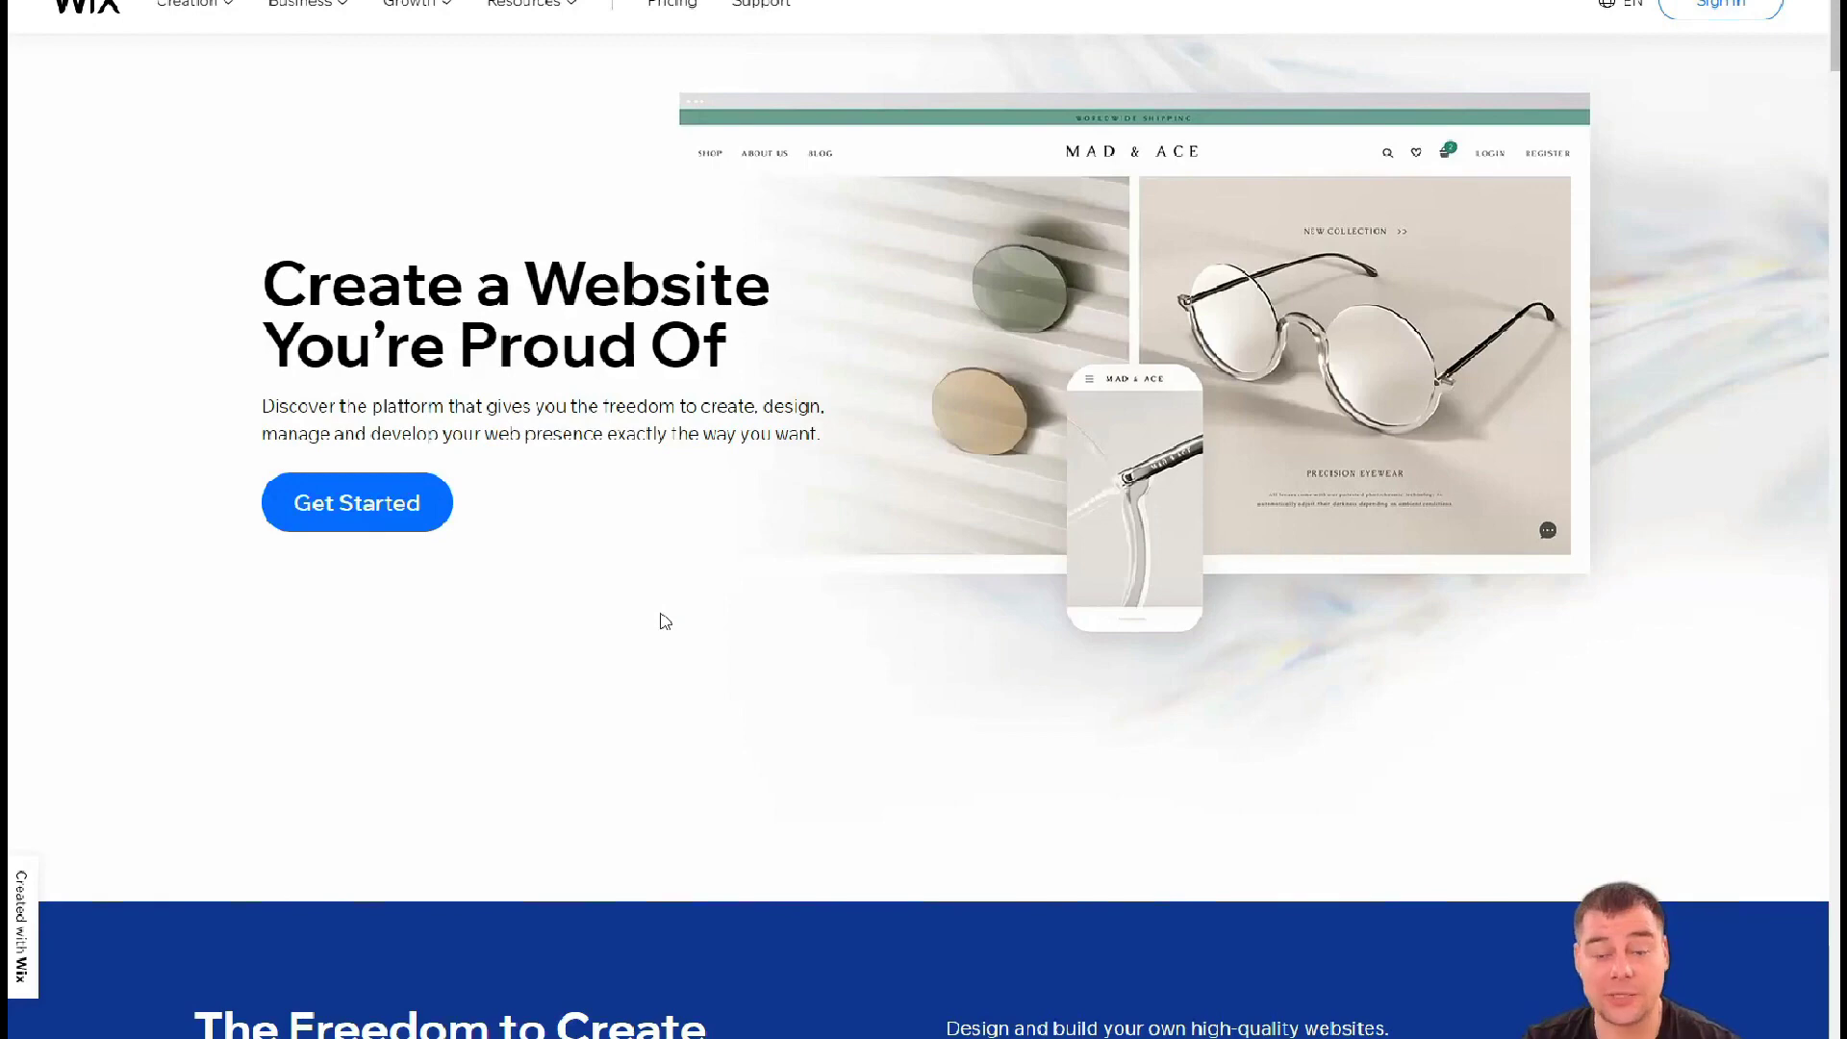
# Go to the My Sites dashboard and start creating a new site
pyautogui.click(924, 244)
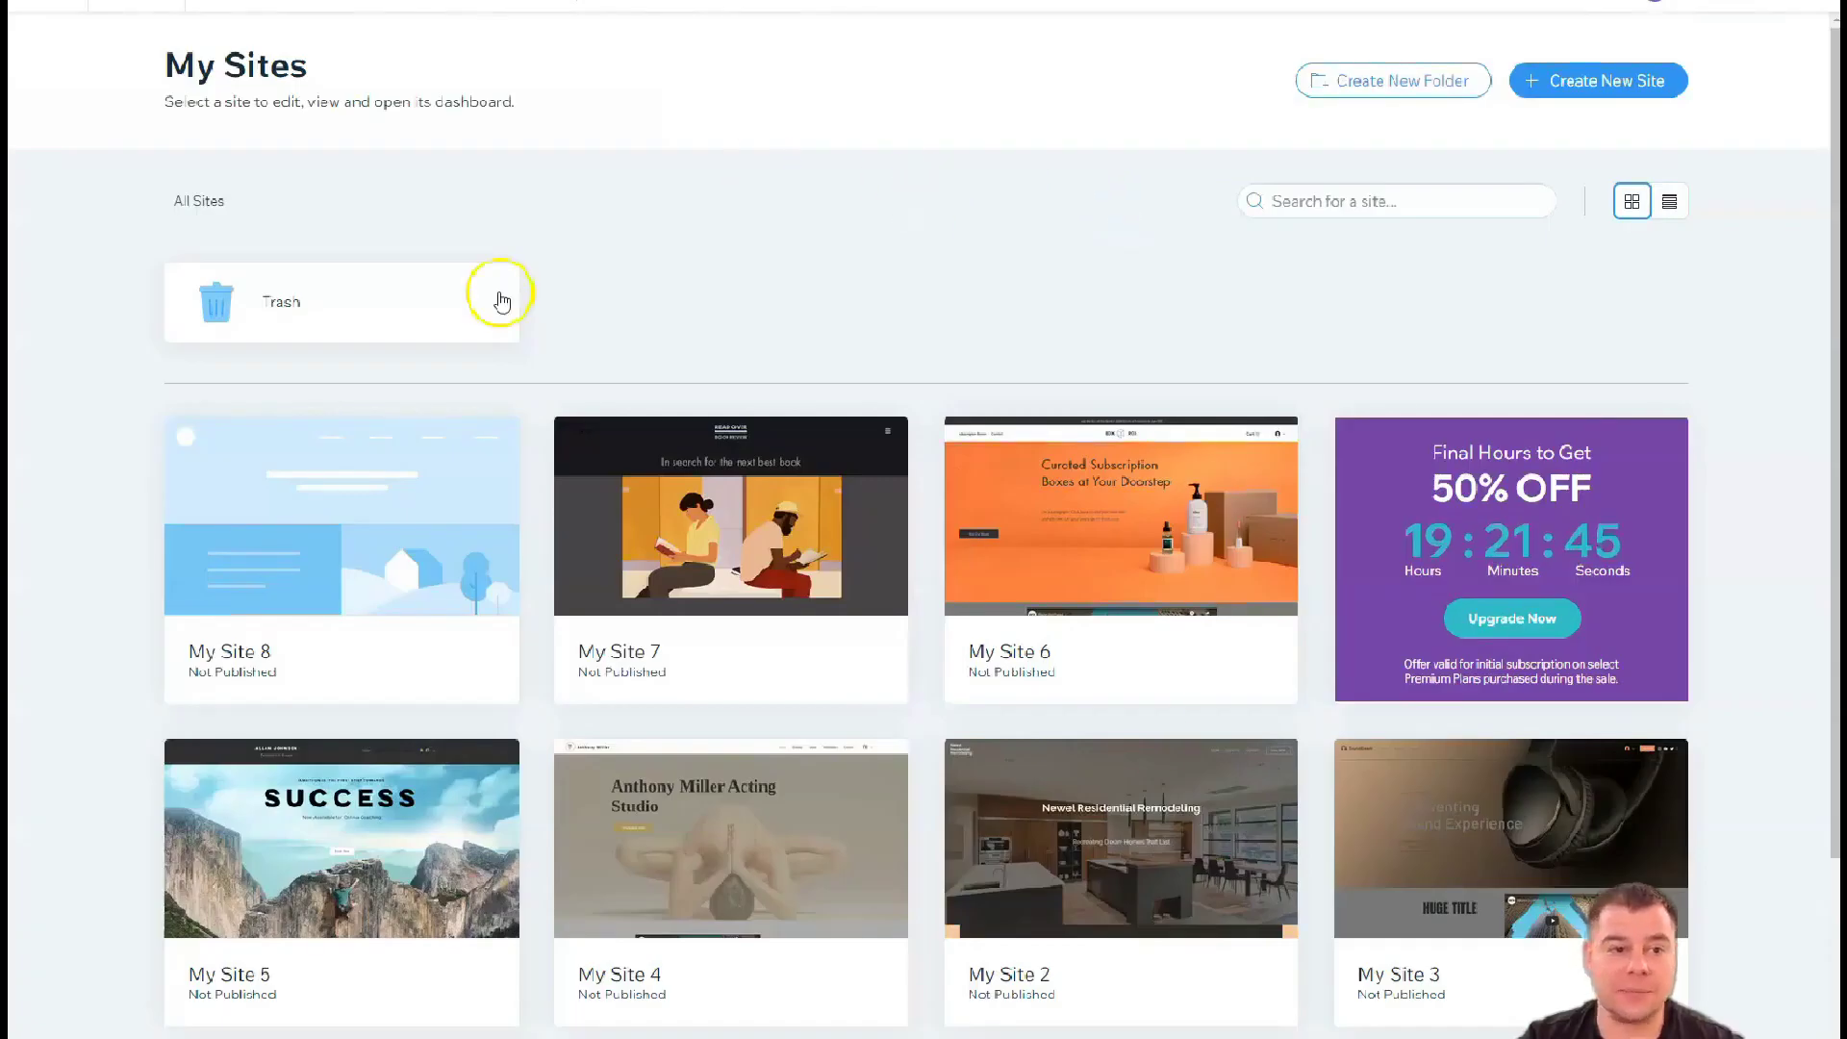
pyautogui.click(1550, 89)
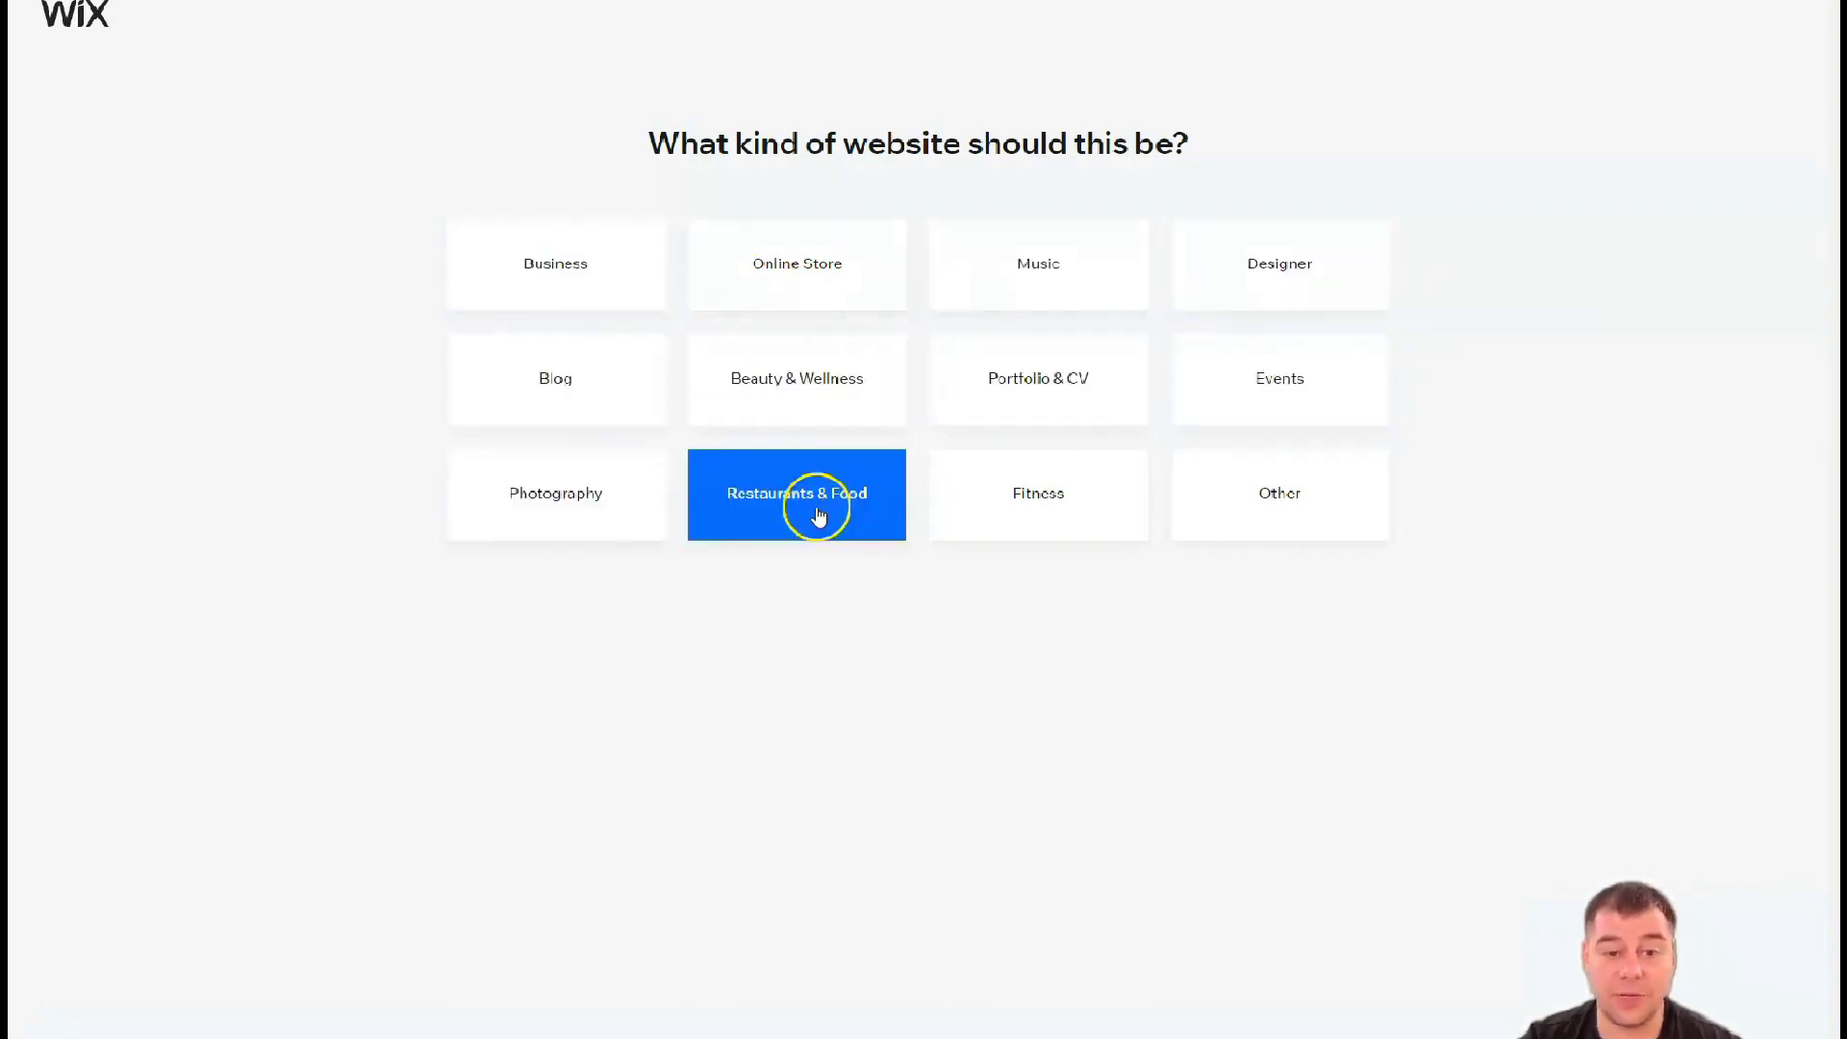
# Choose Other as the website kind, then Edit a Template in the Editor
pyautogui.click(1278, 518)
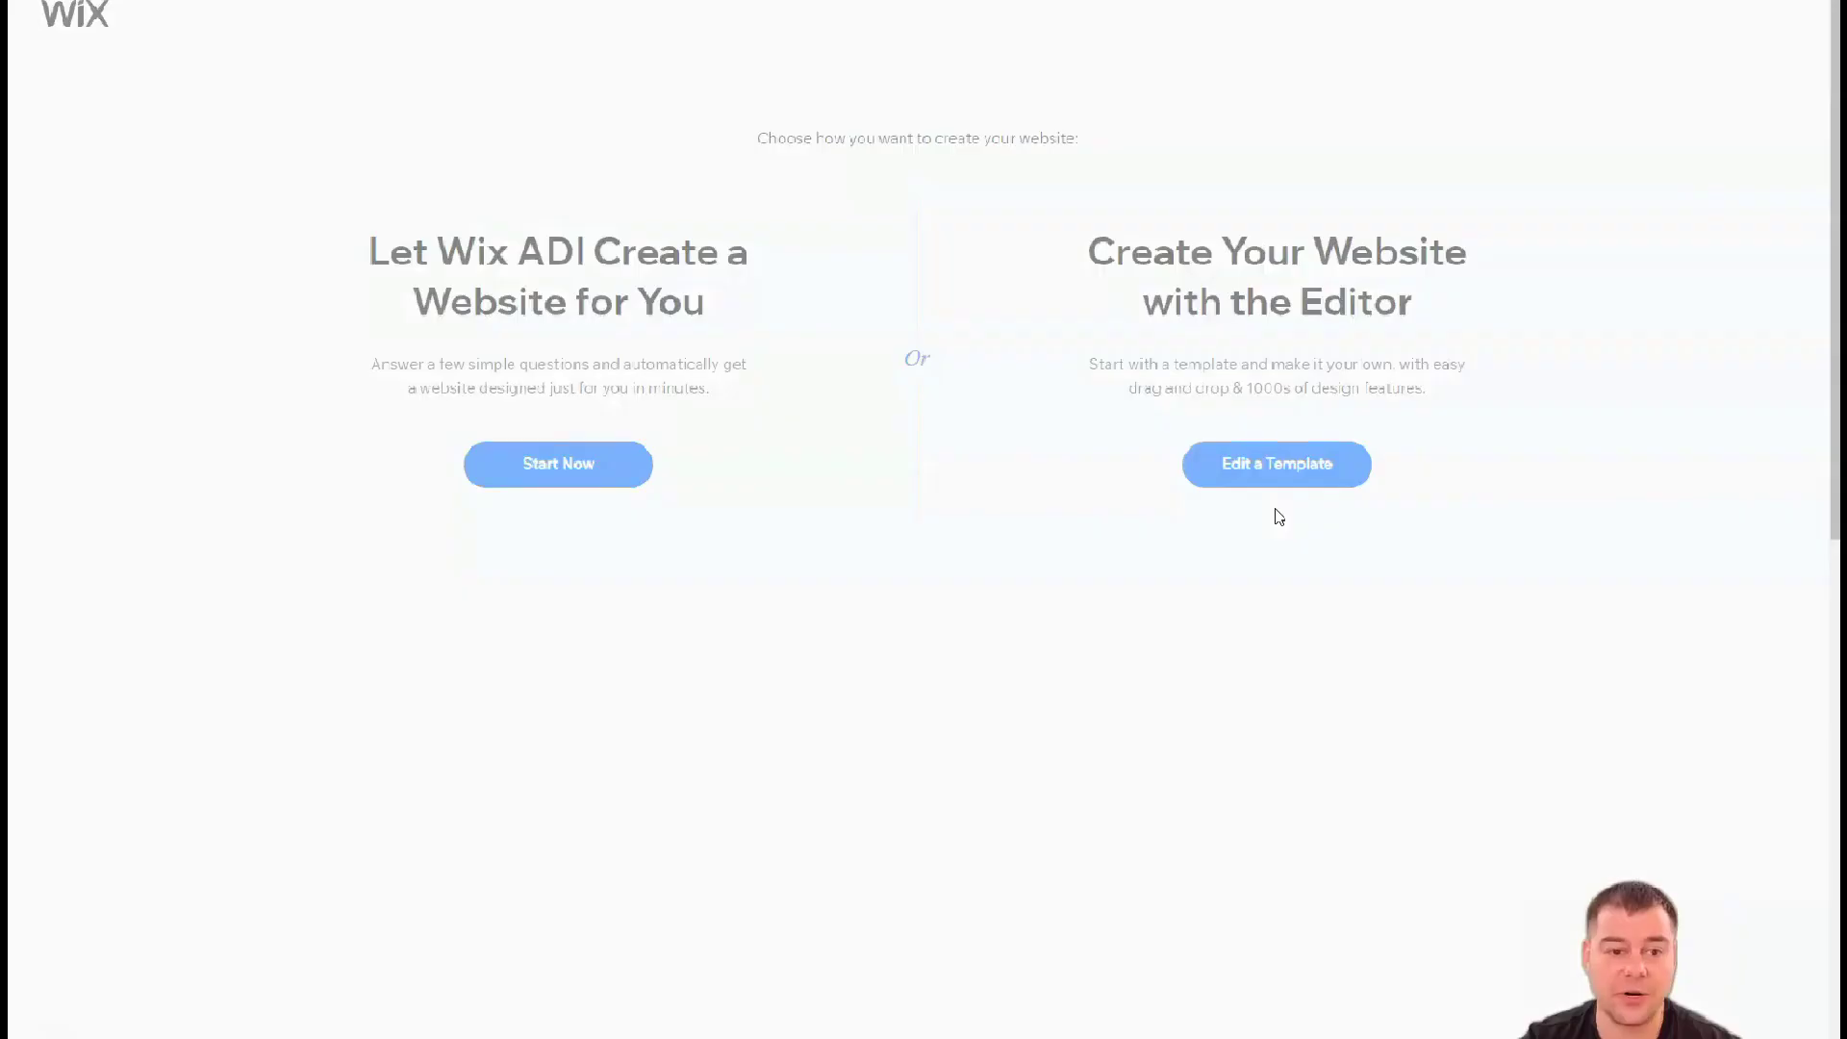
pyautogui.click(1009, 426)
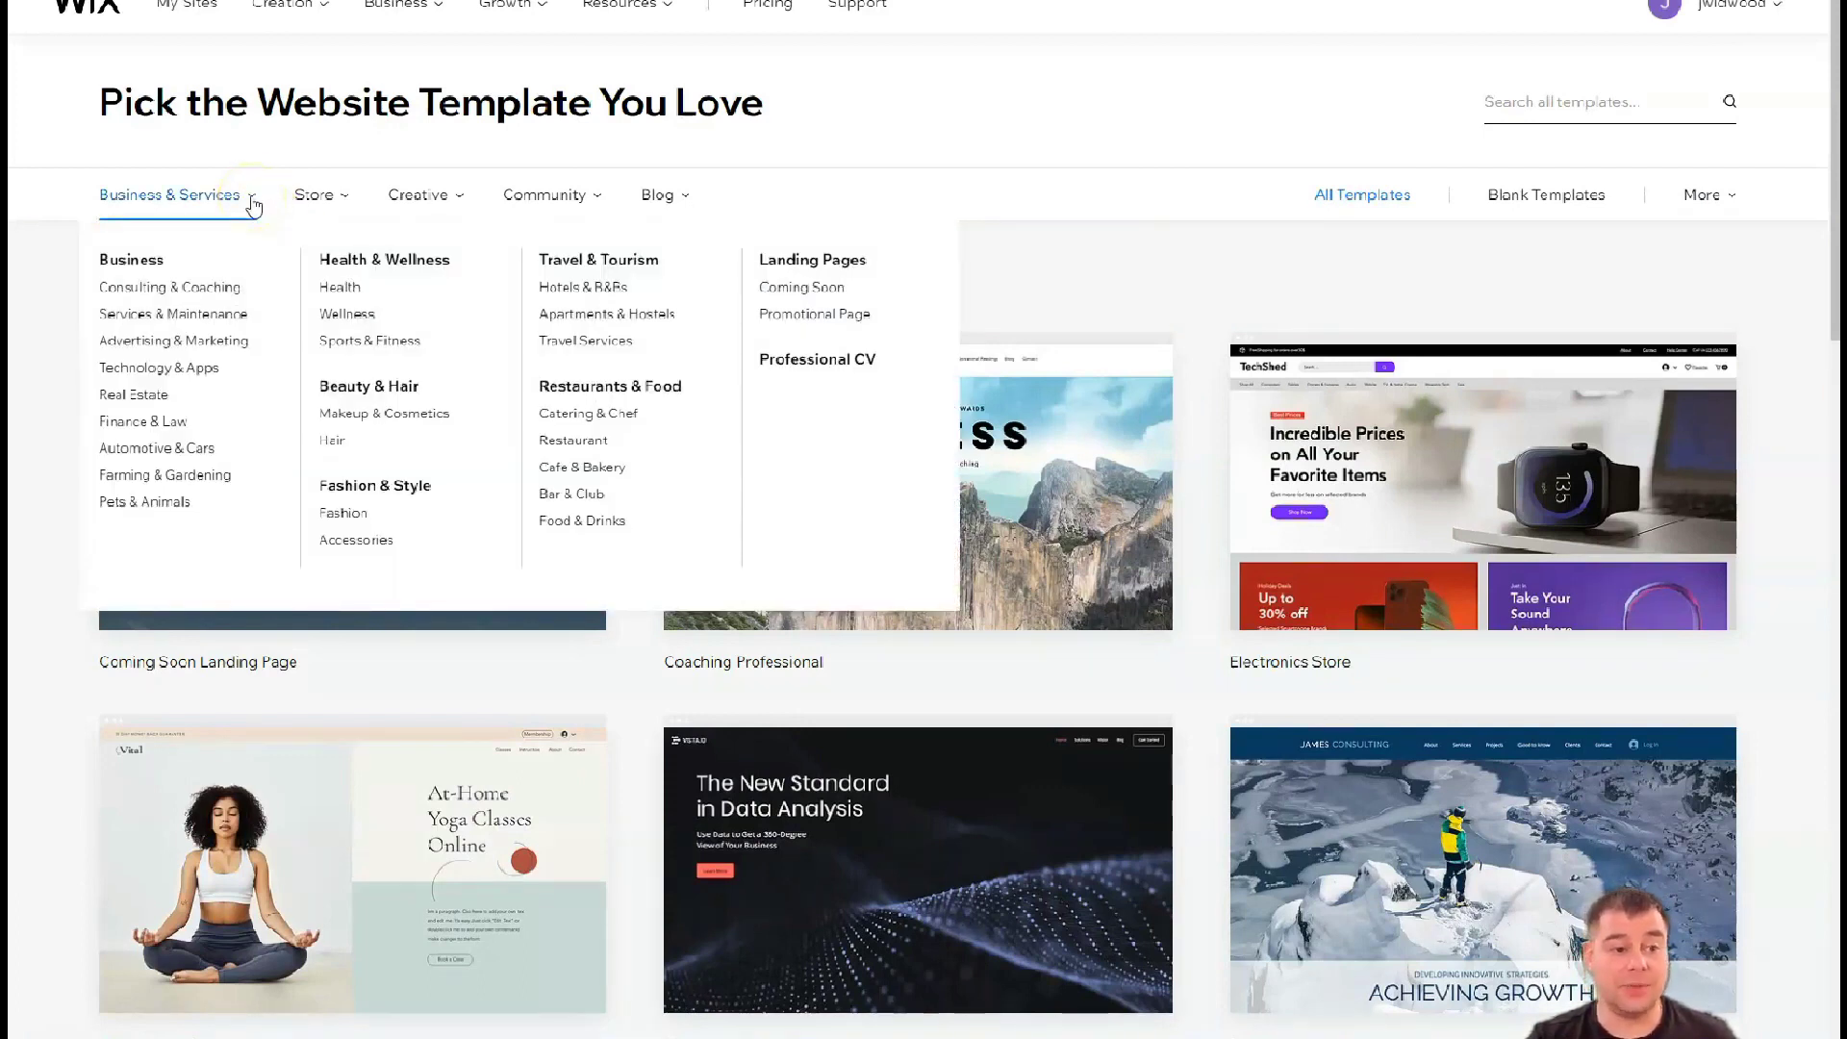
# Browse Store, Creative, Blank and Most Popular templates, then edit Interior Designer from page 2
pyautogui.click(320, 195)
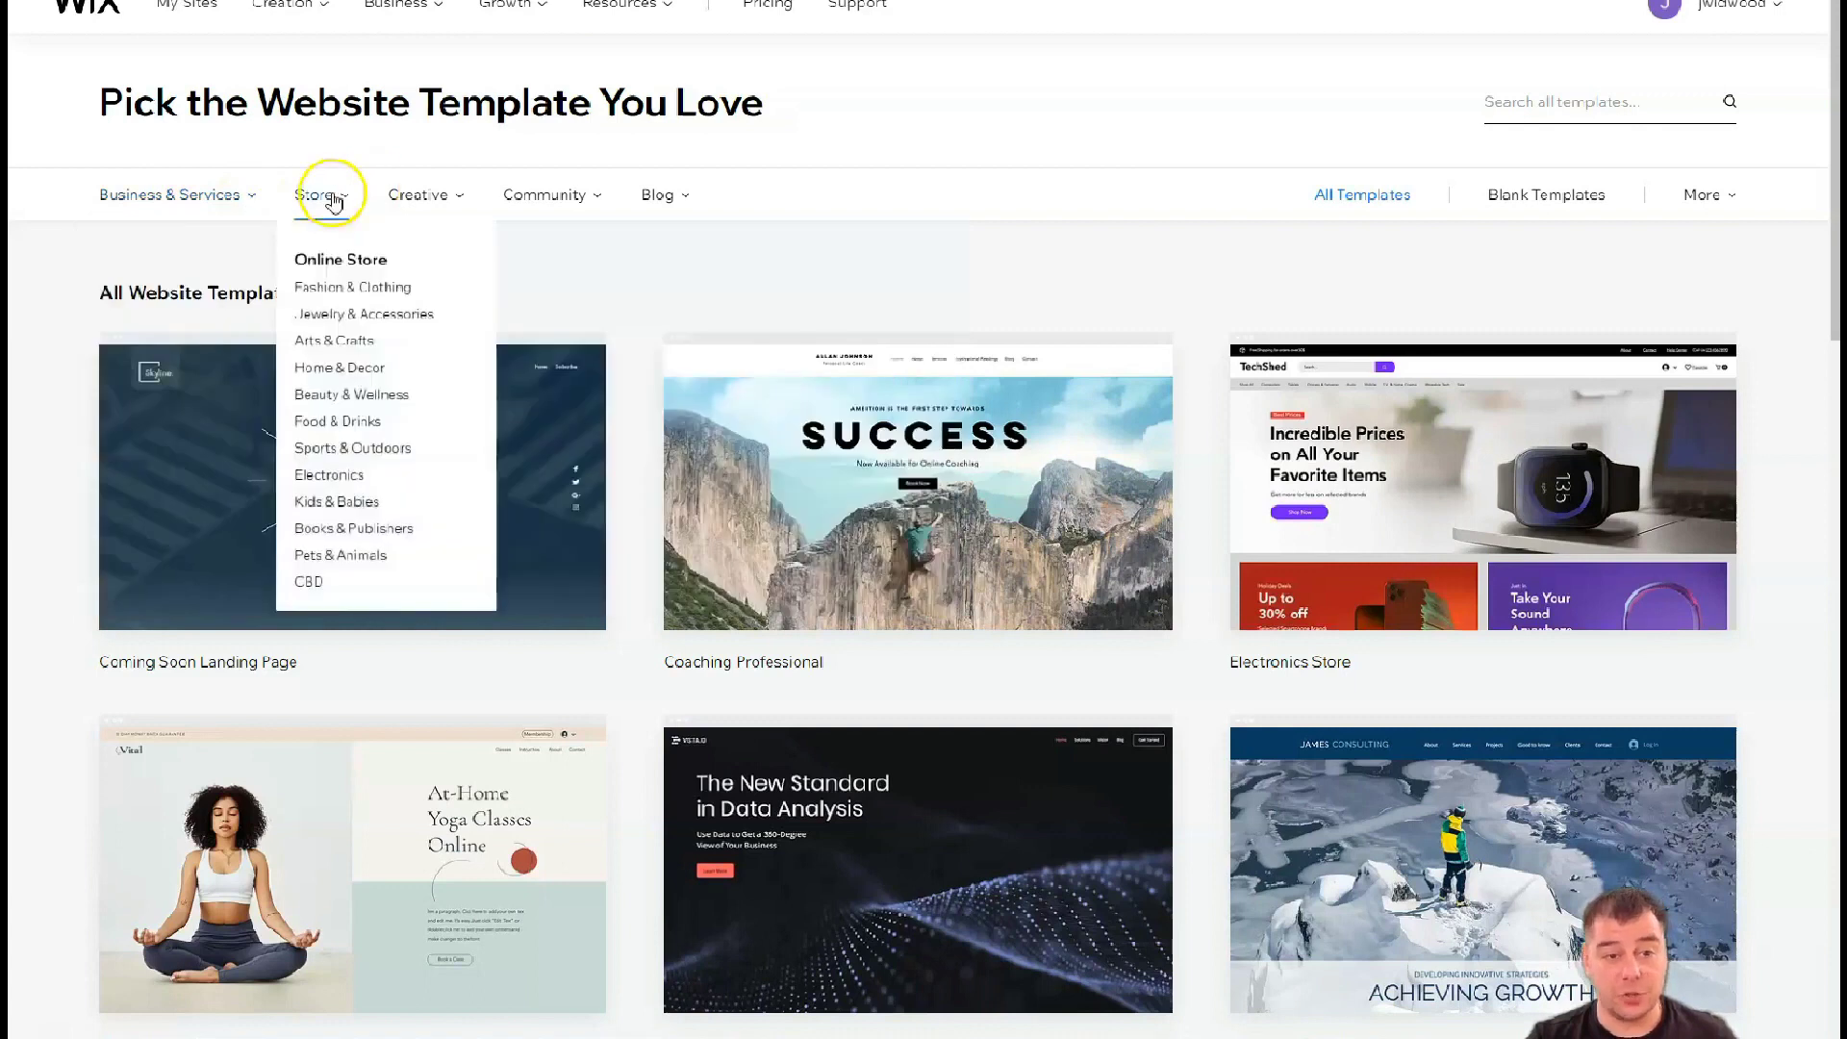
pyautogui.click(459, 199)
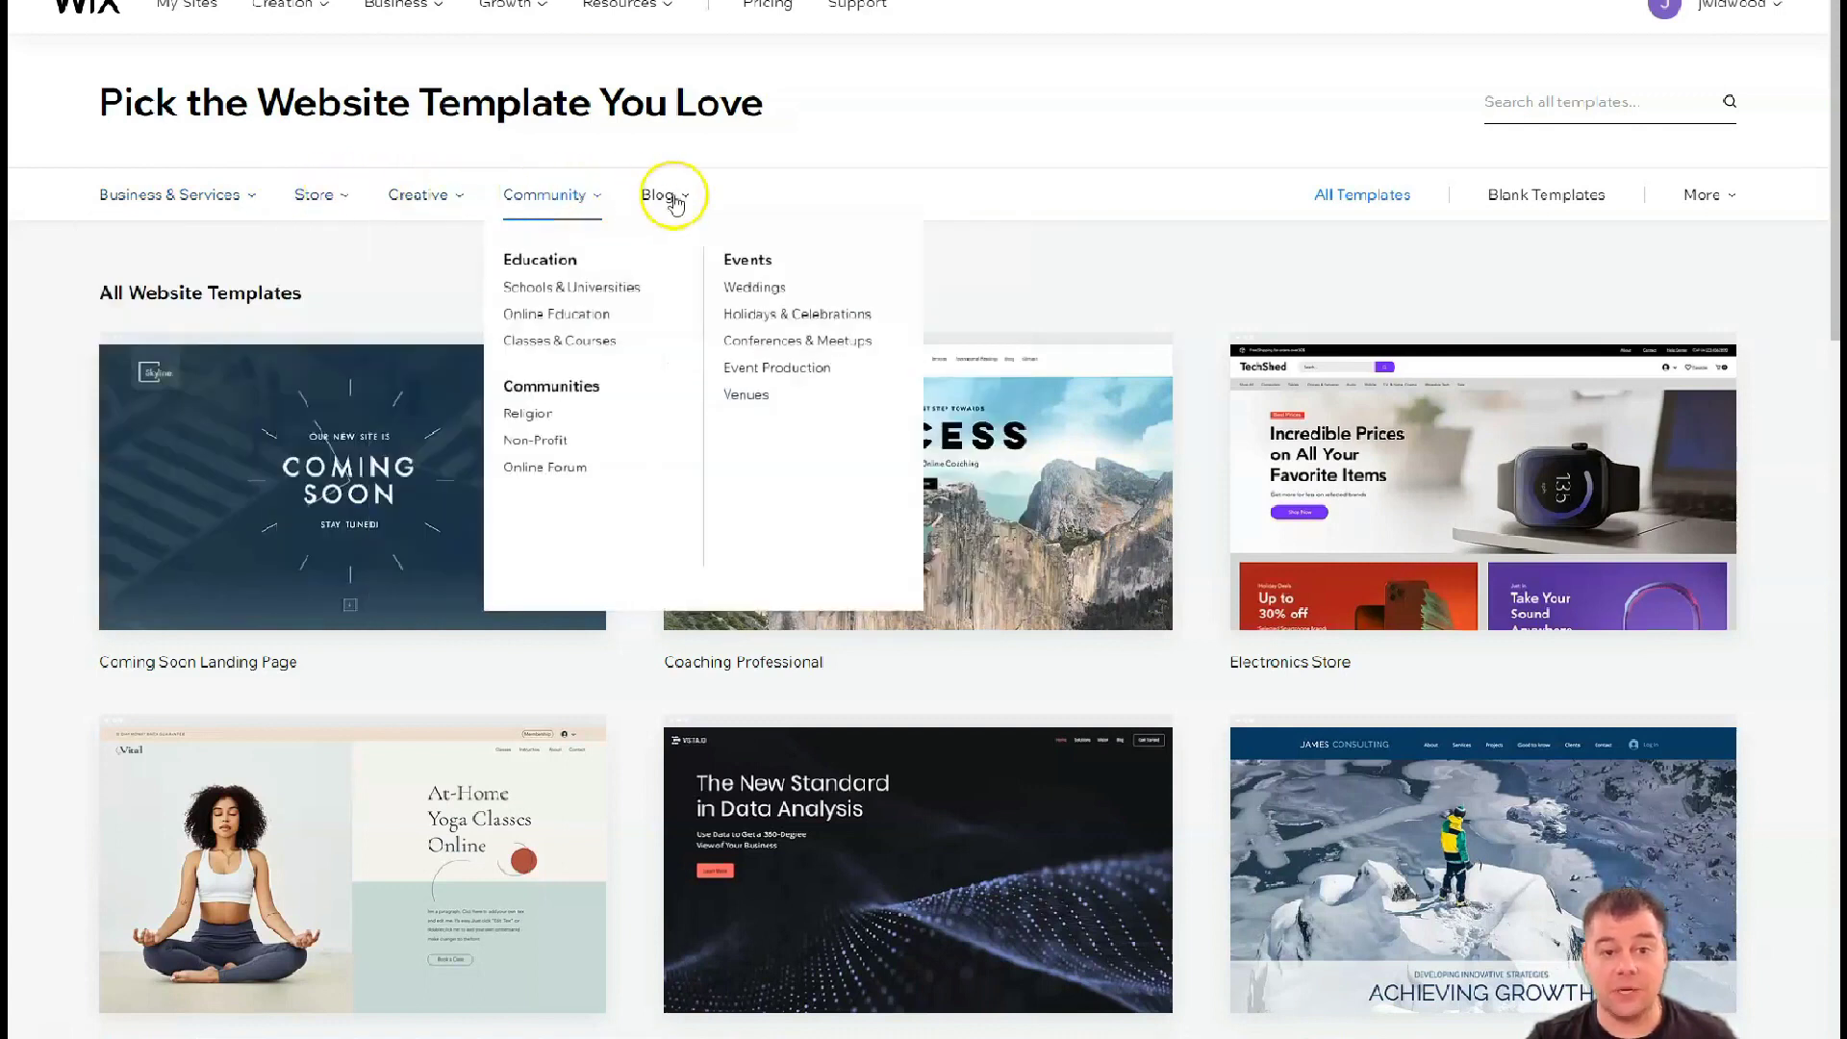
pyautogui.click(1546, 198)
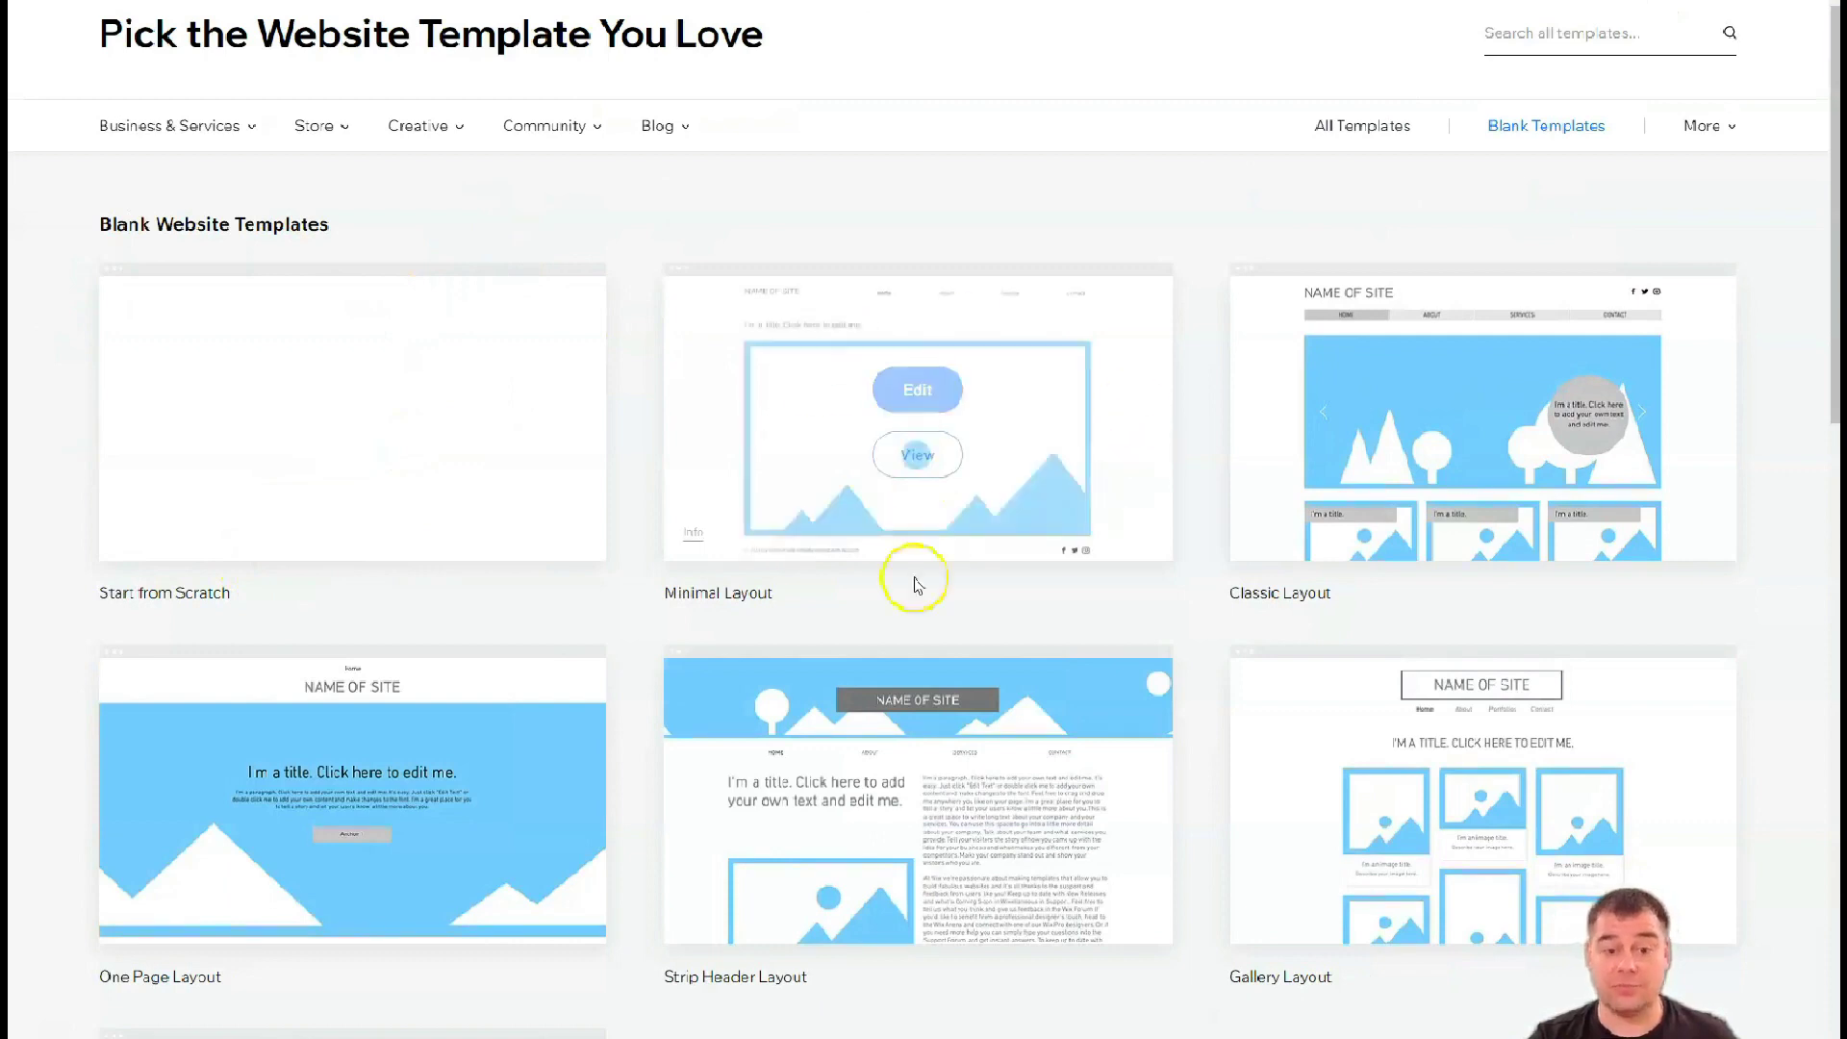
pyautogui.scroll(-2, 360, 773)
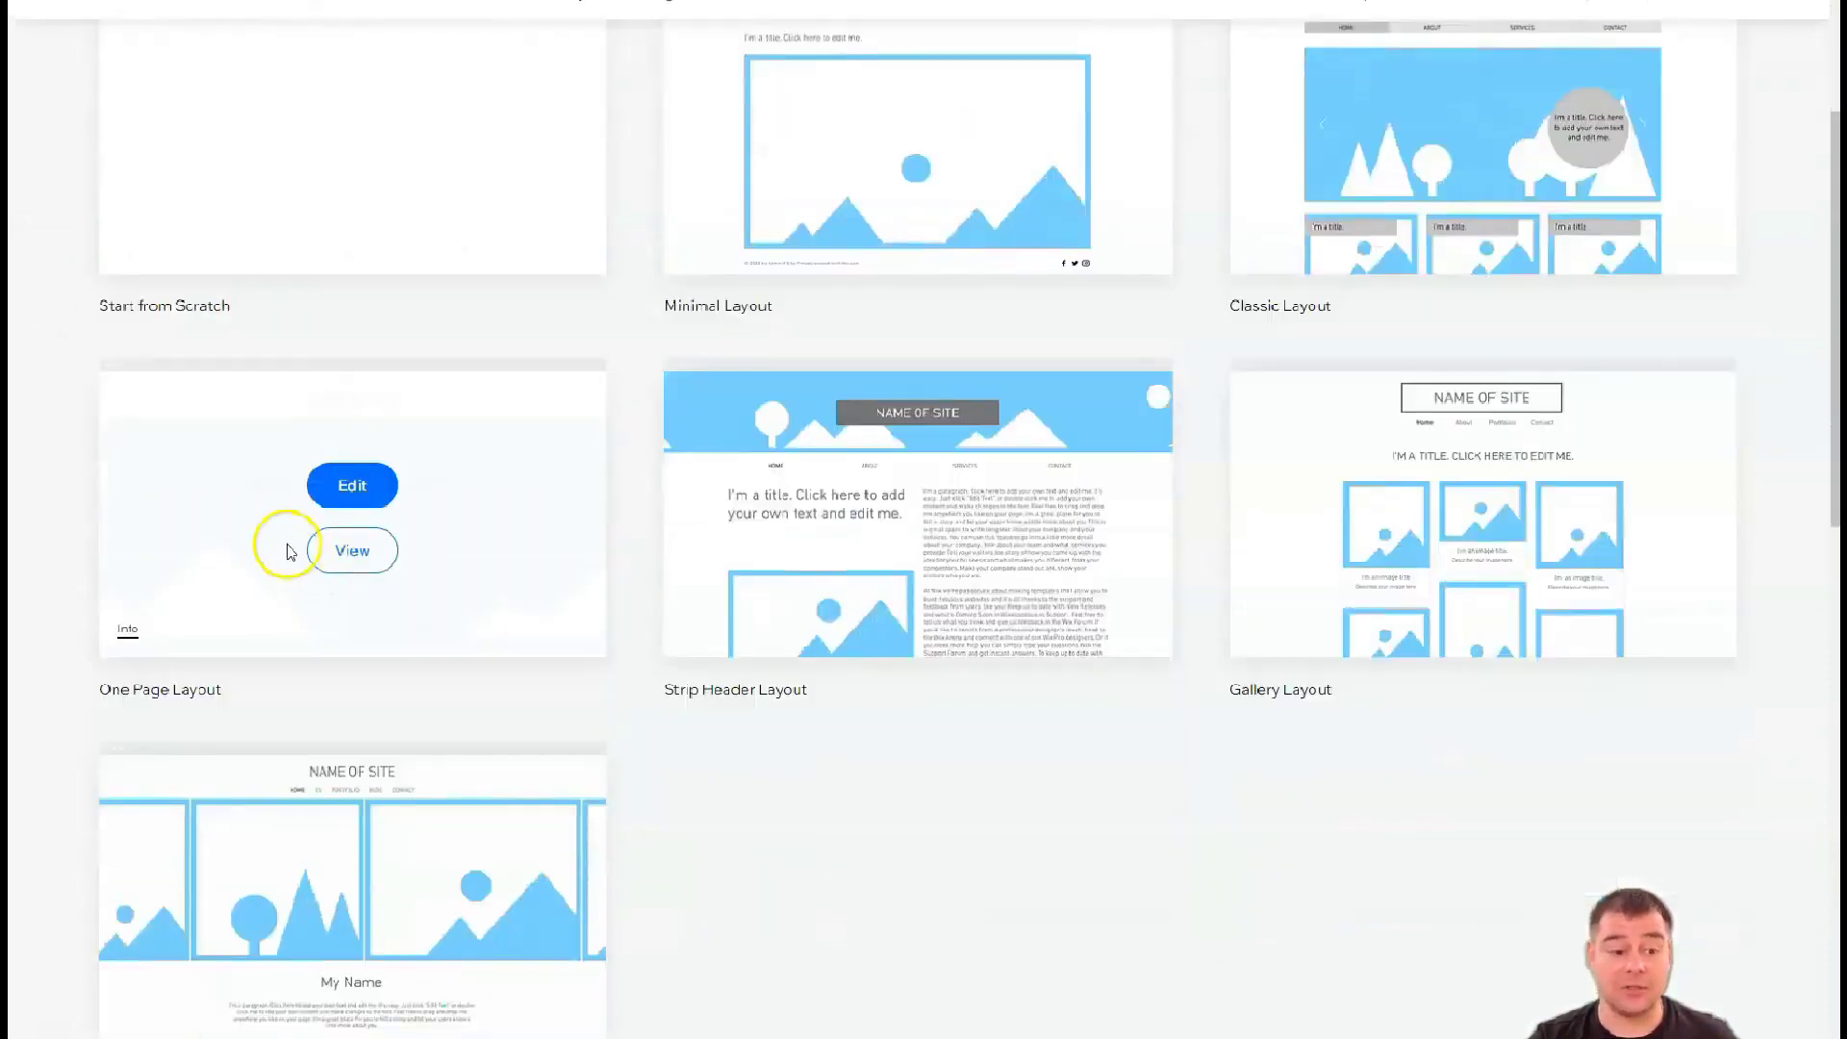
pyautogui.scroll(3, 1067, 592)
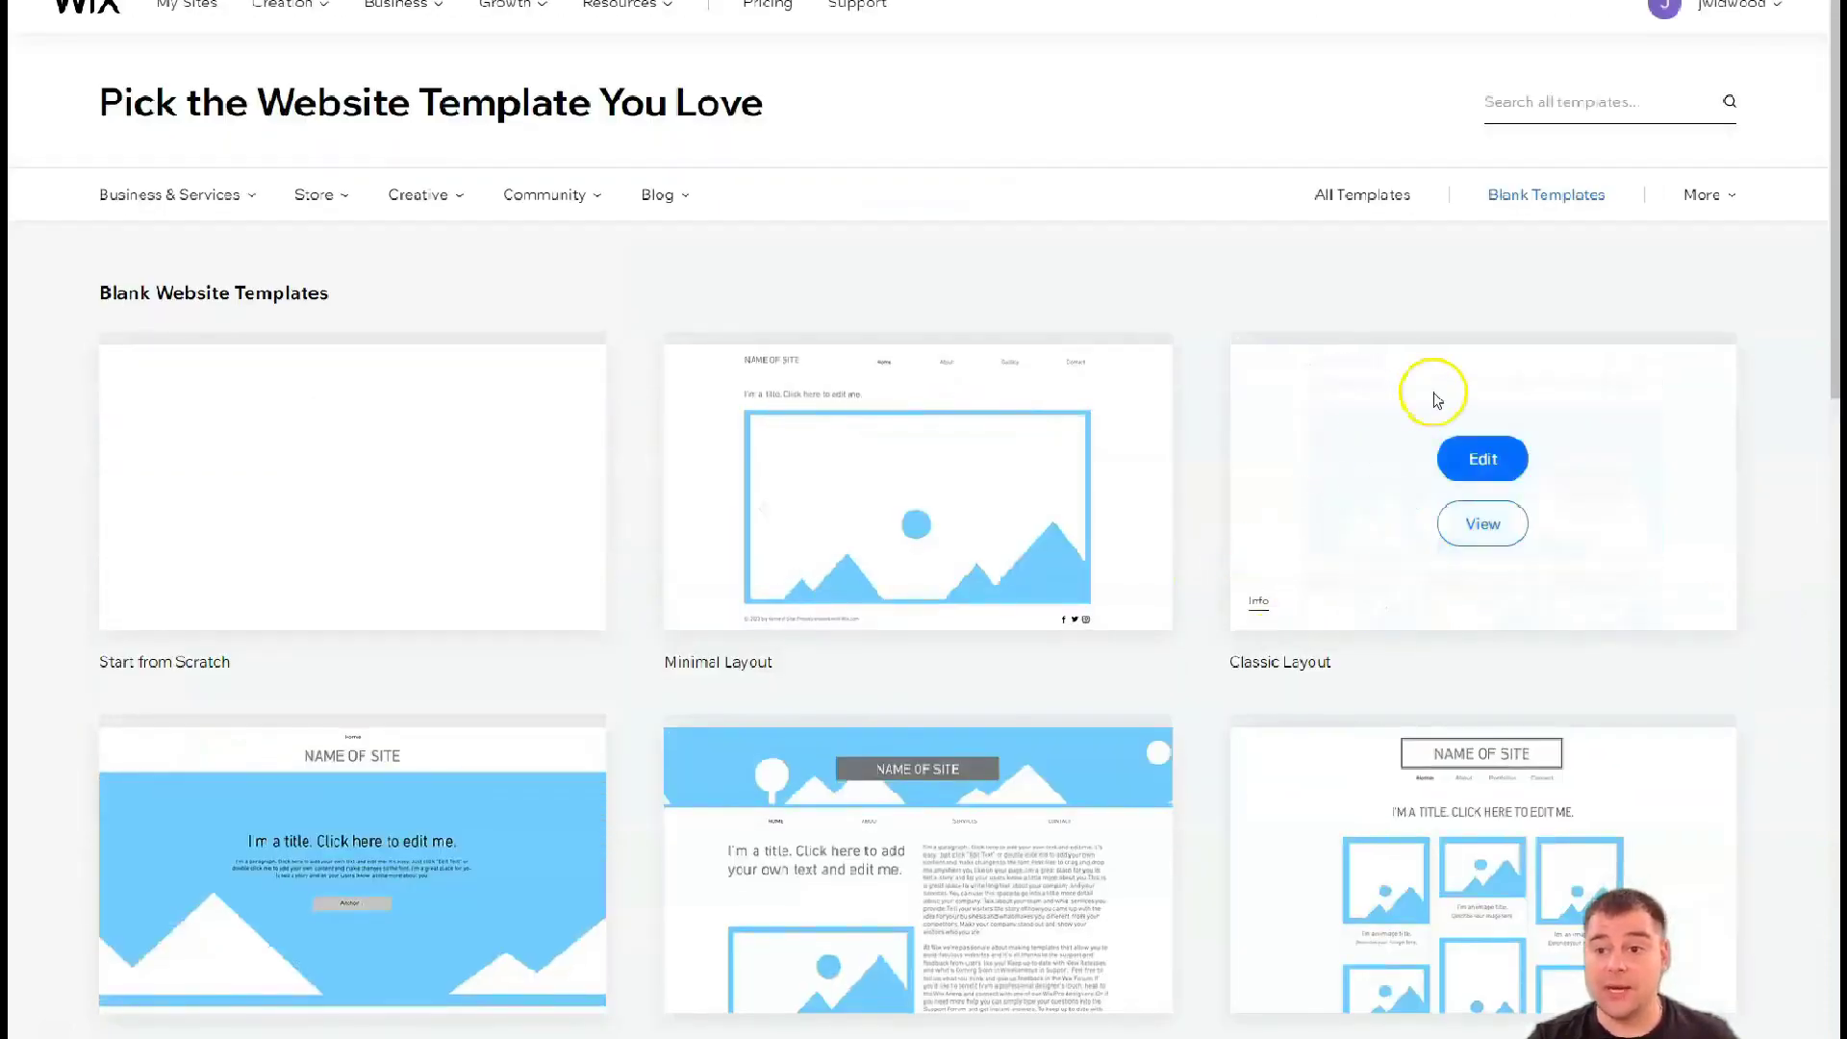
pyautogui.moveTo(1706, 195)
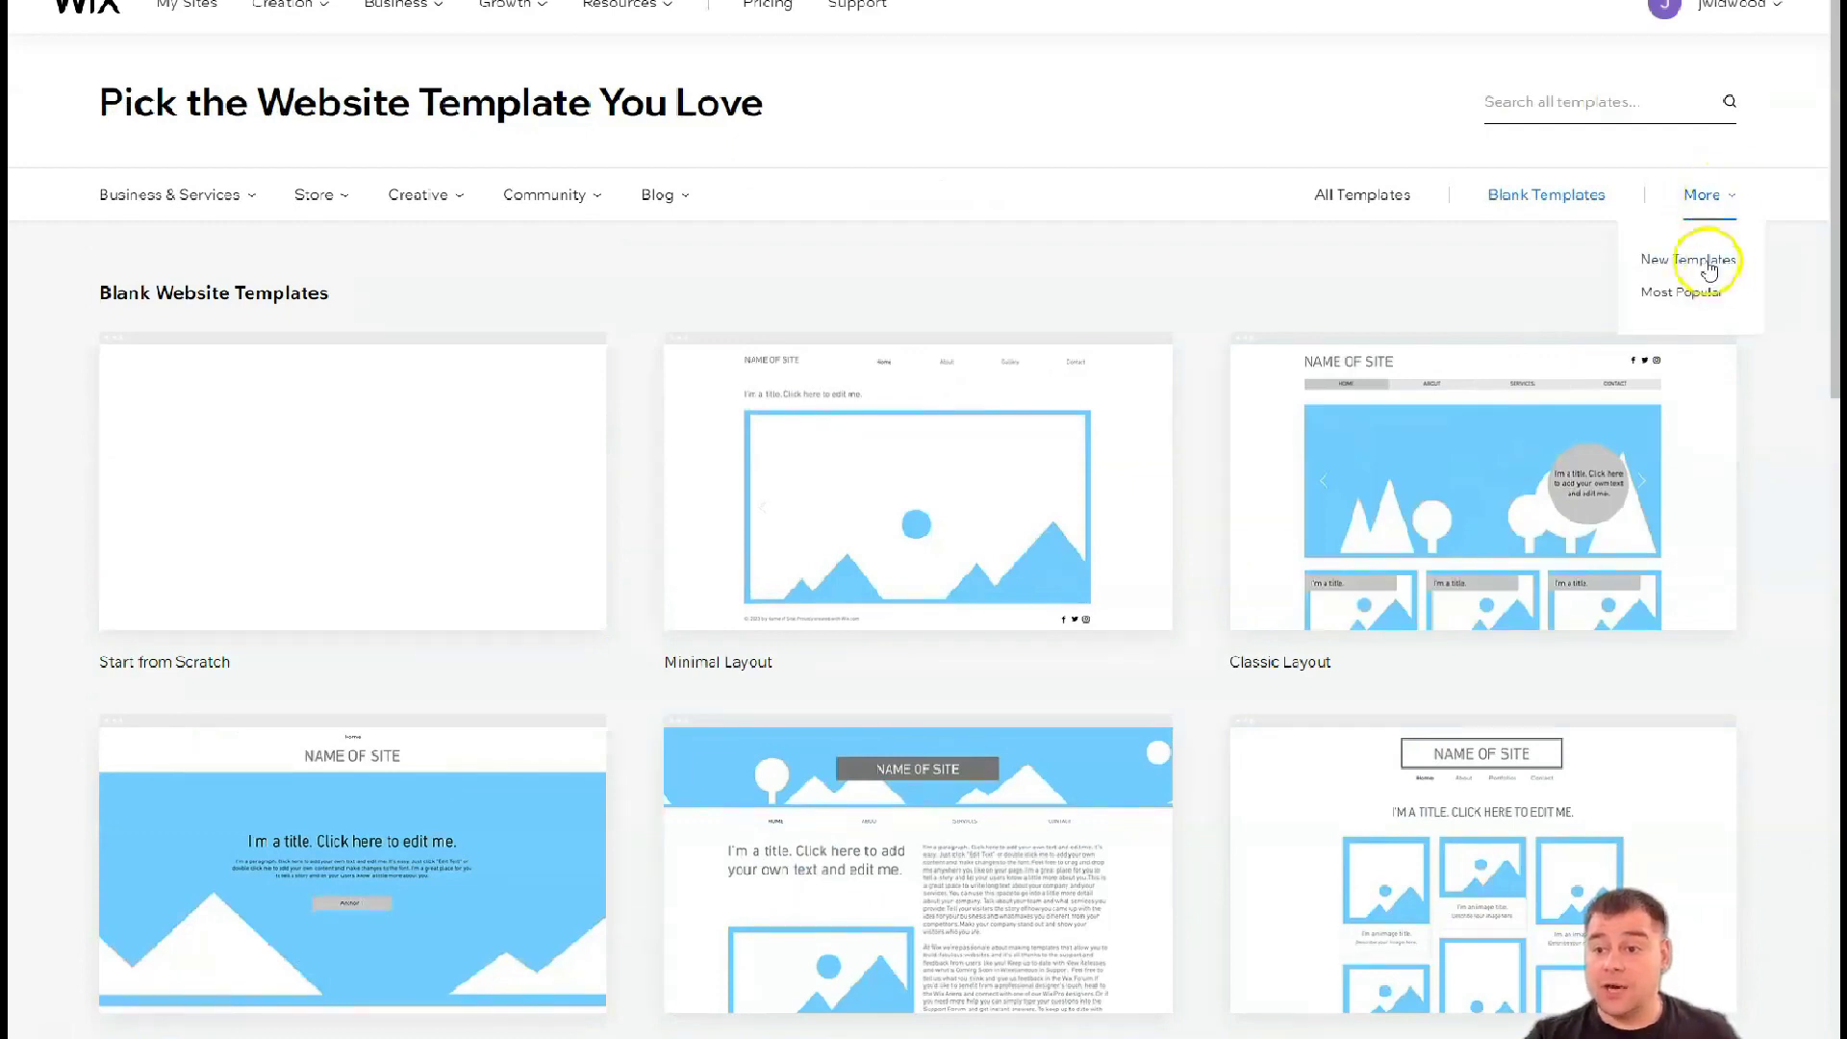
pyautogui.click(1696, 293)
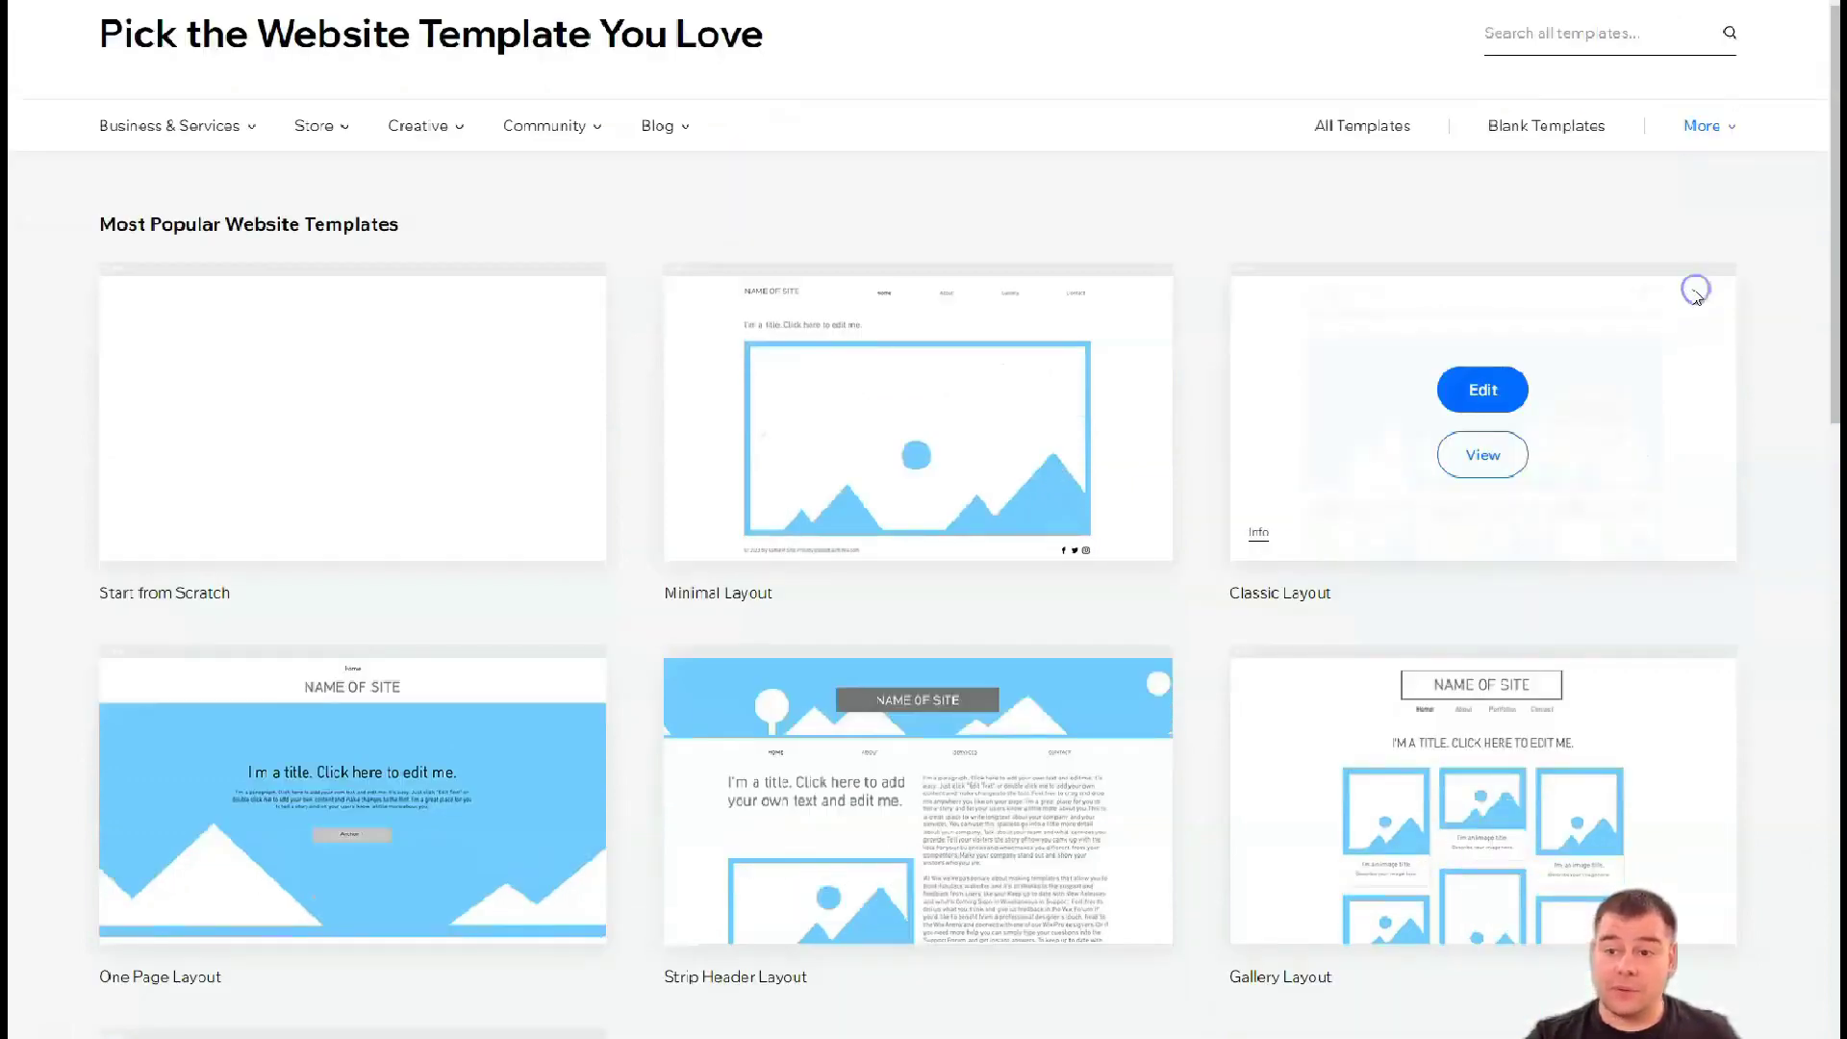
pyautogui.scroll(-3, 1111, 592)
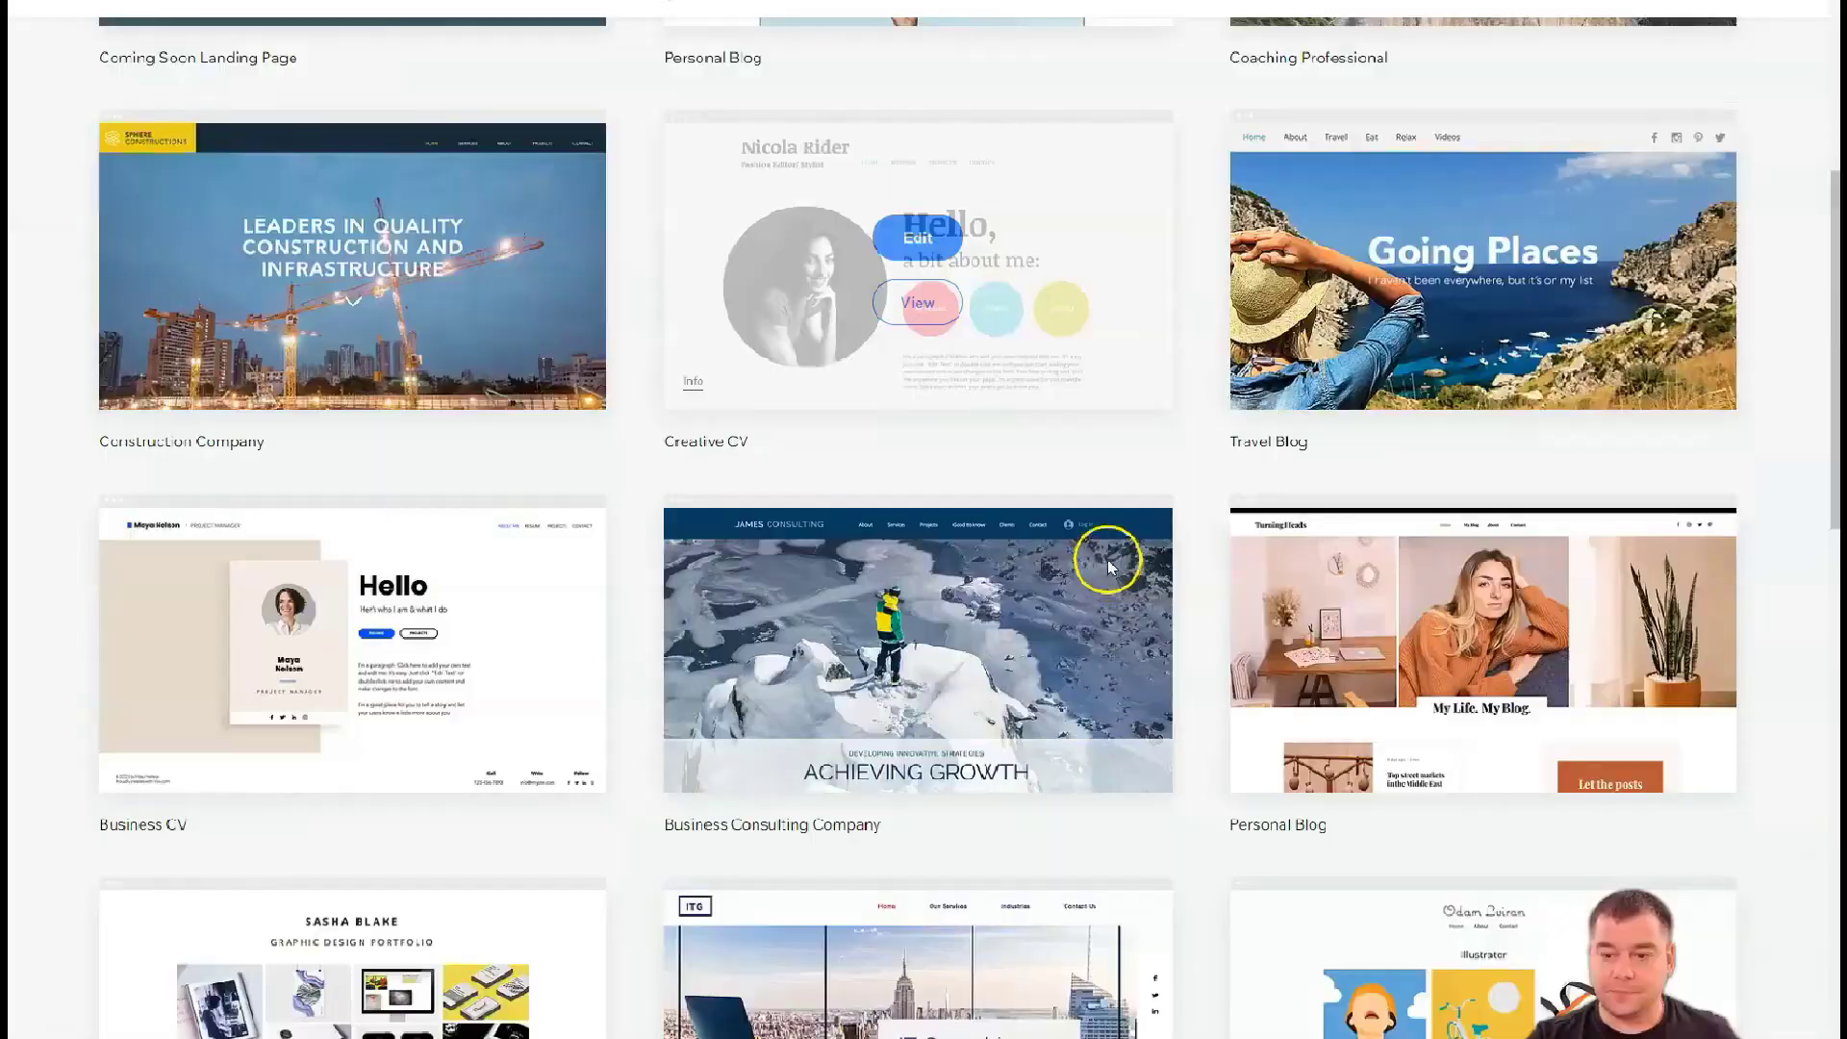
pyautogui.scroll(-2, 1106, 557)
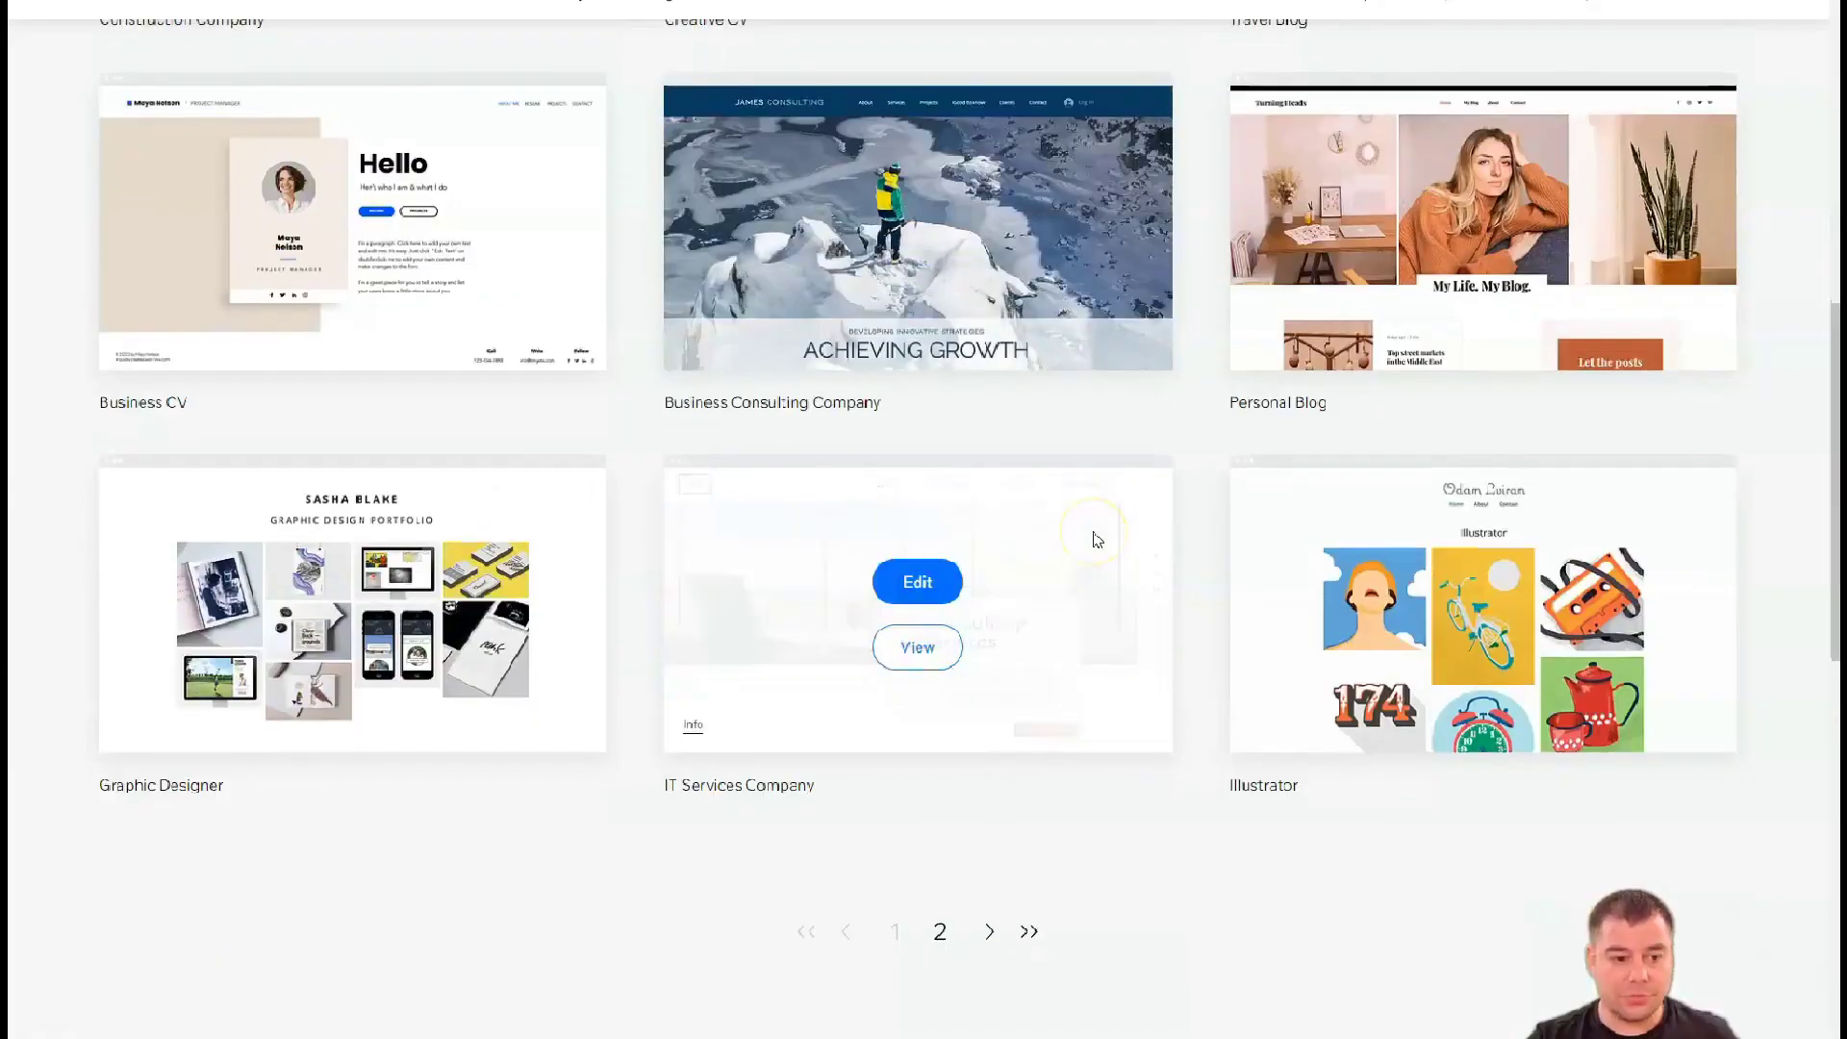
pyautogui.moveTo(1277, 574)
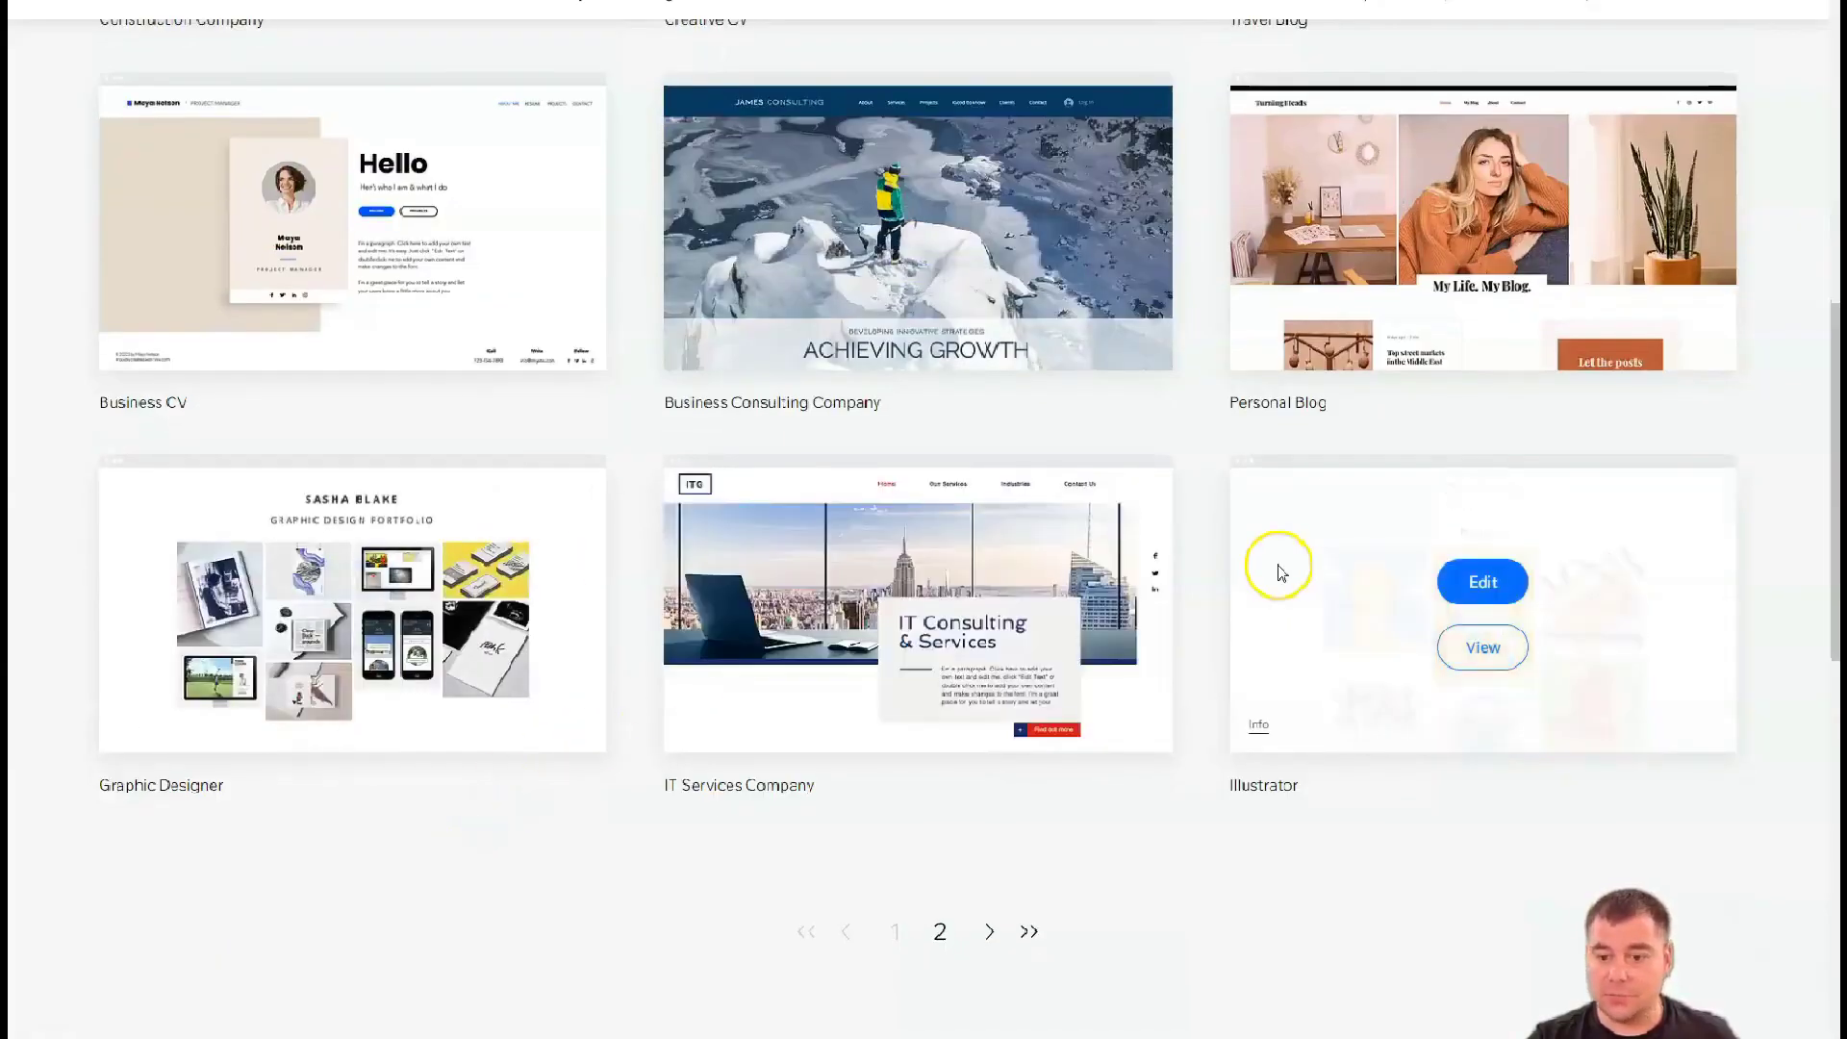
pyautogui.click(939, 932)
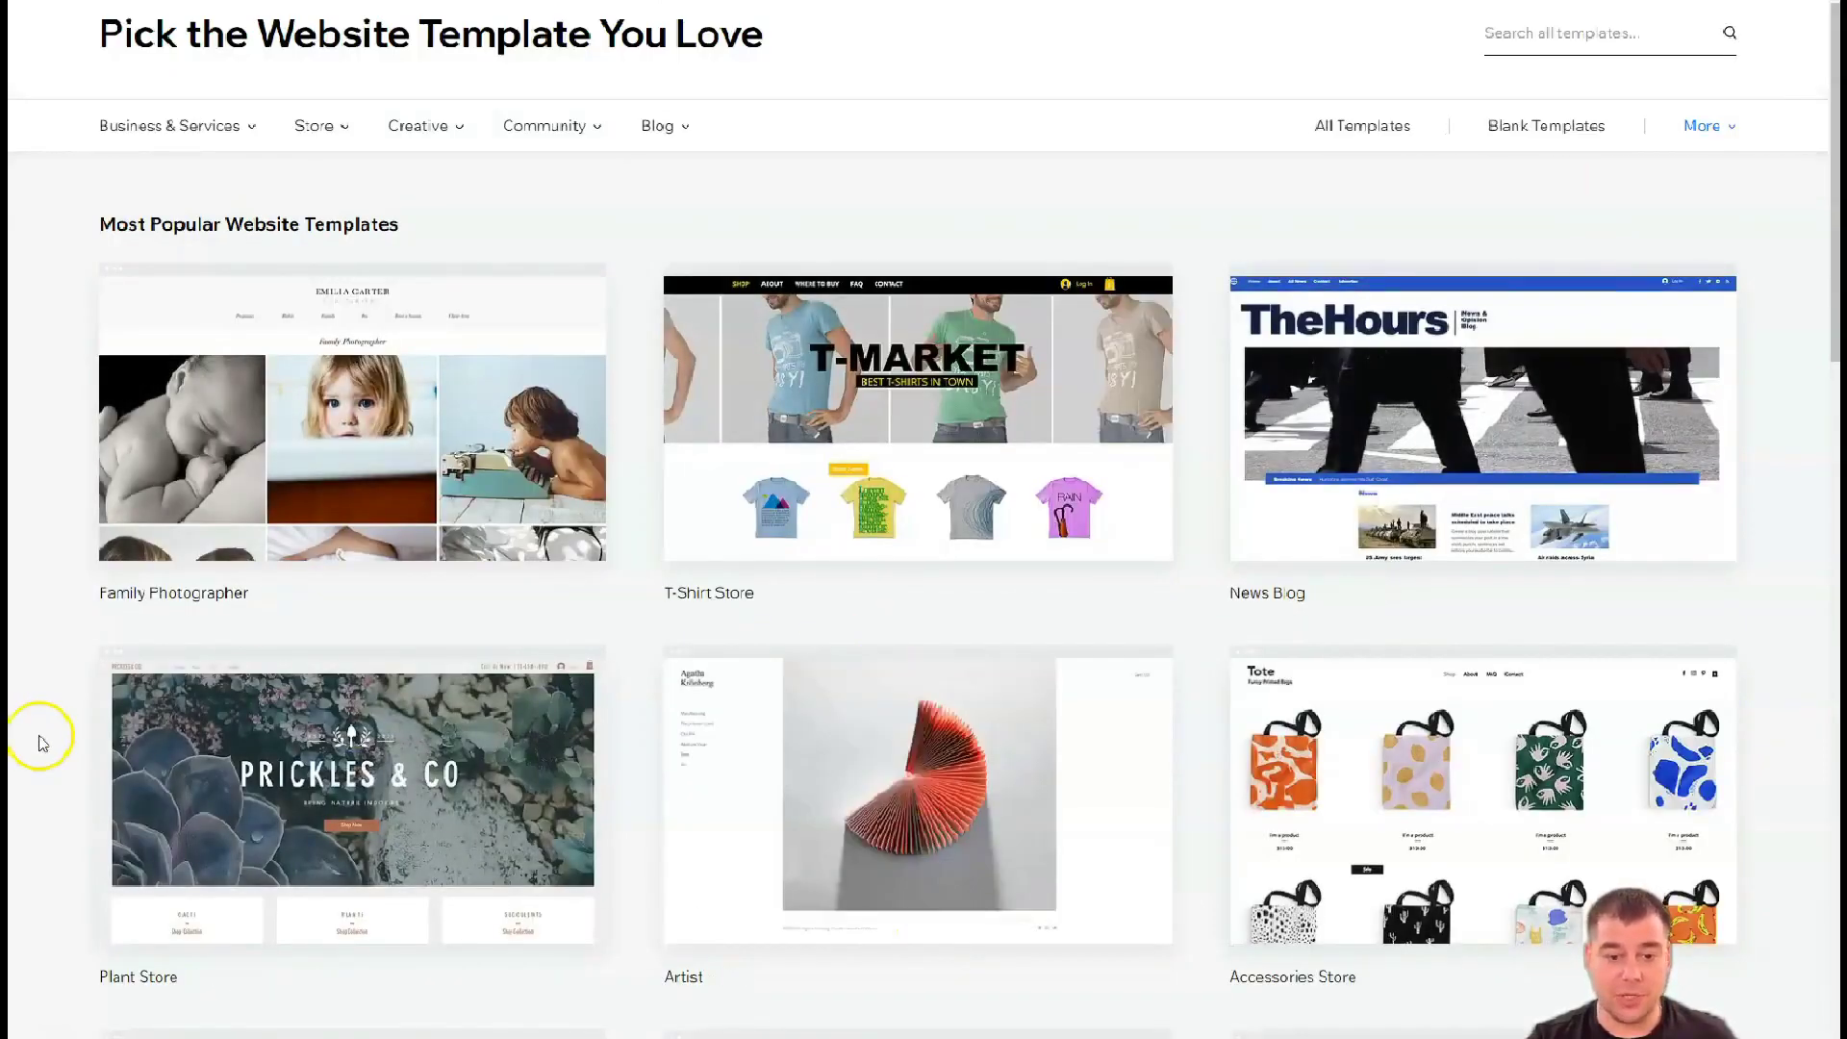
pyautogui.scroll(-3, 401, 733)
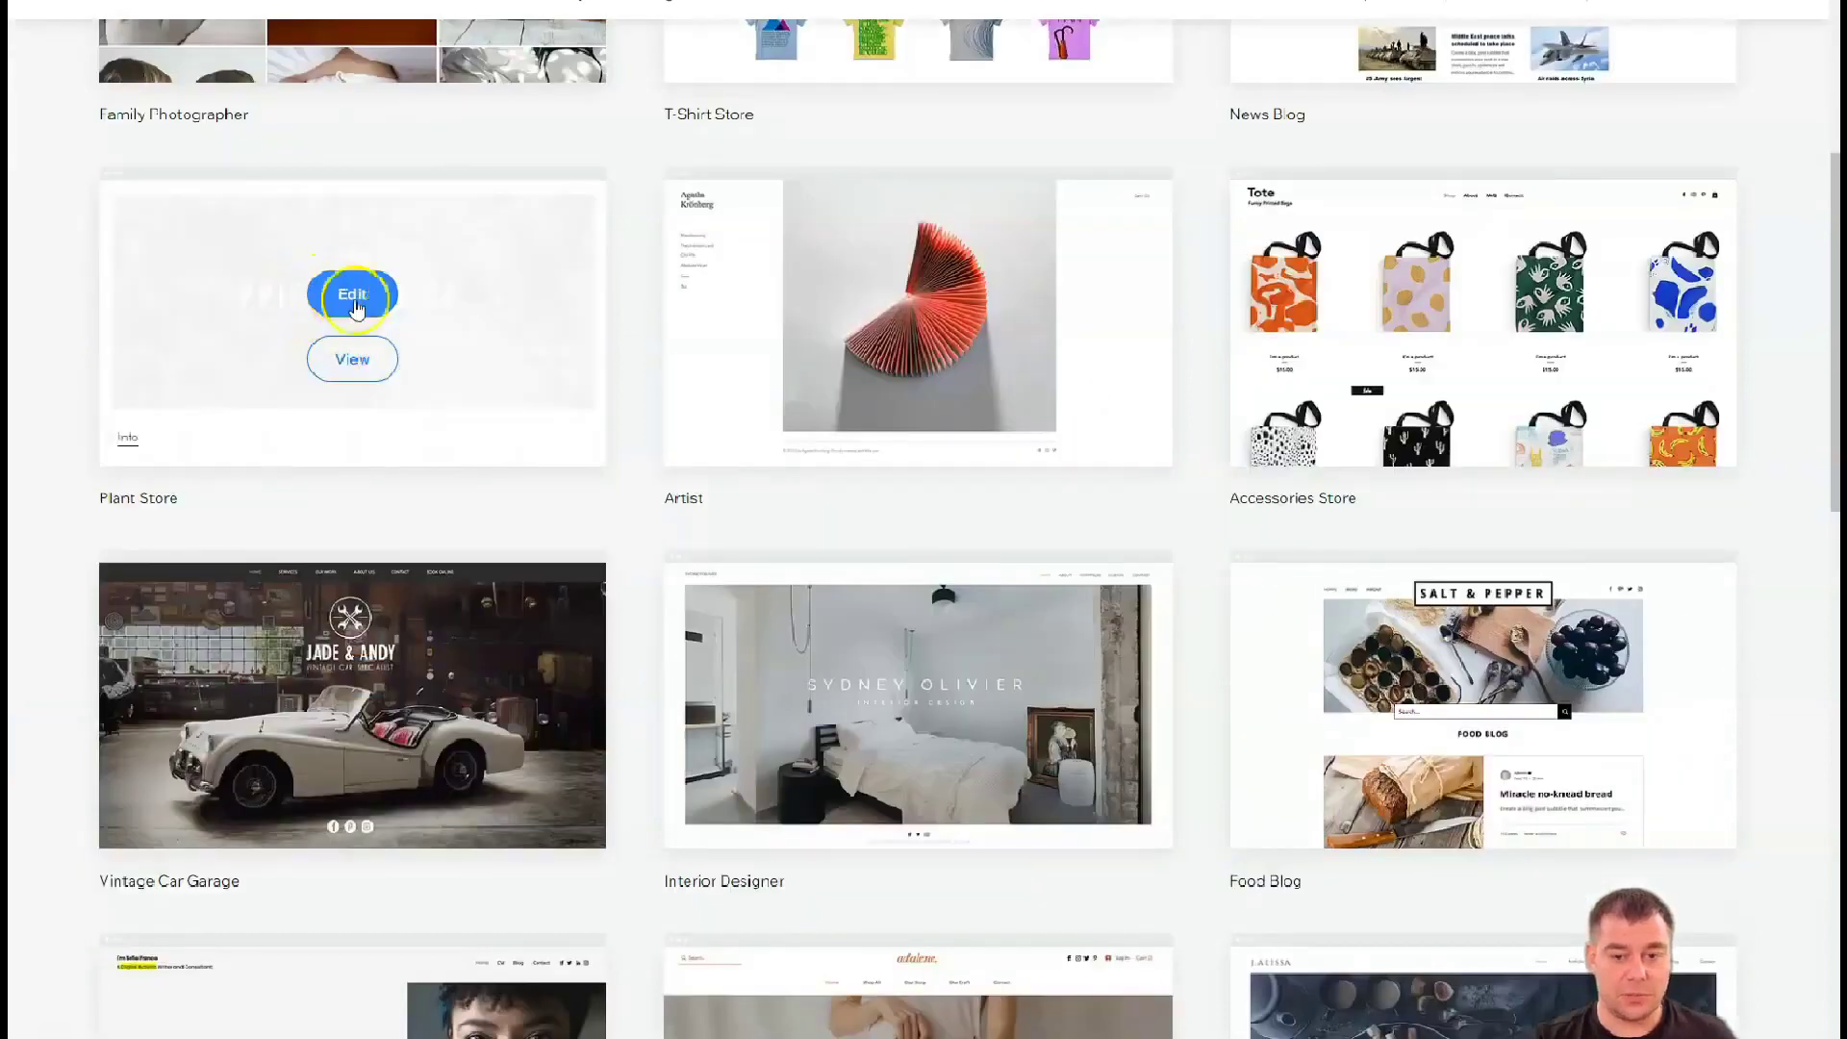
pyautogui.click(916, 672)
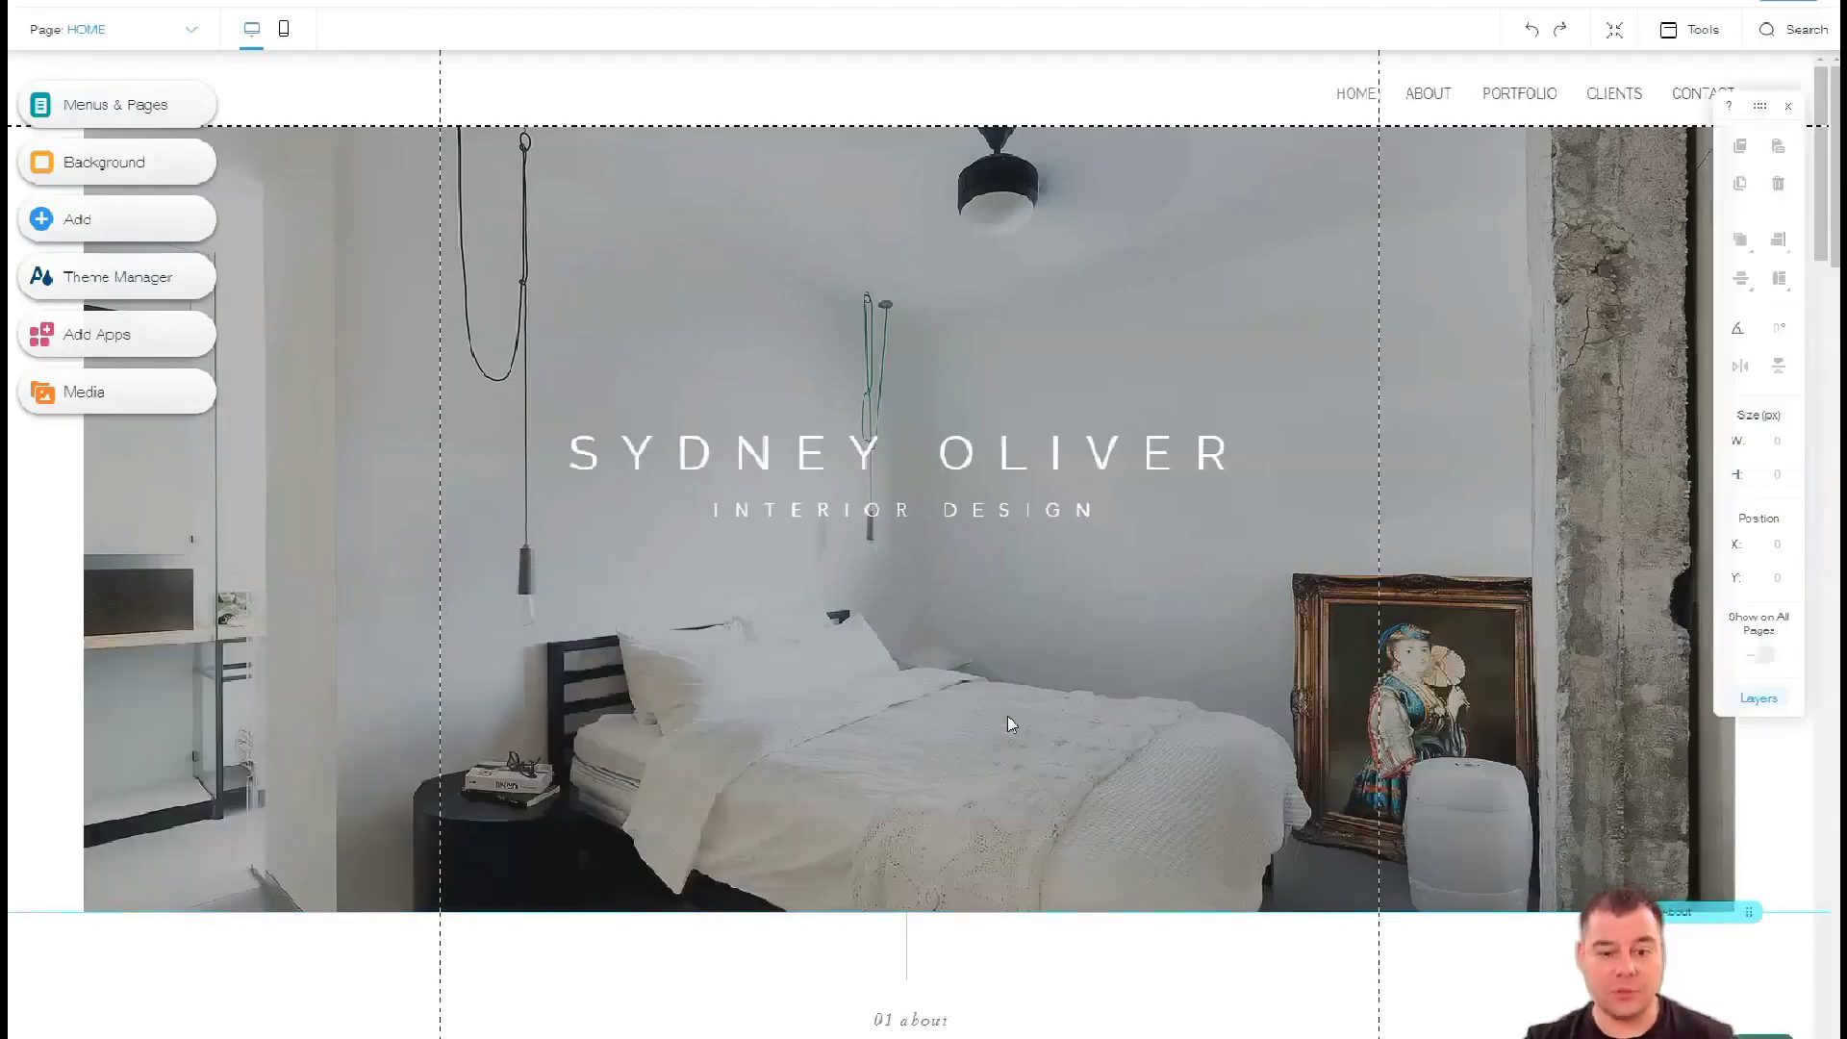
# Inspect the Sydney Oliver homepage's hero strip, site header and SYDNEY OLIVER title
pyautogui.click(1011, 700)
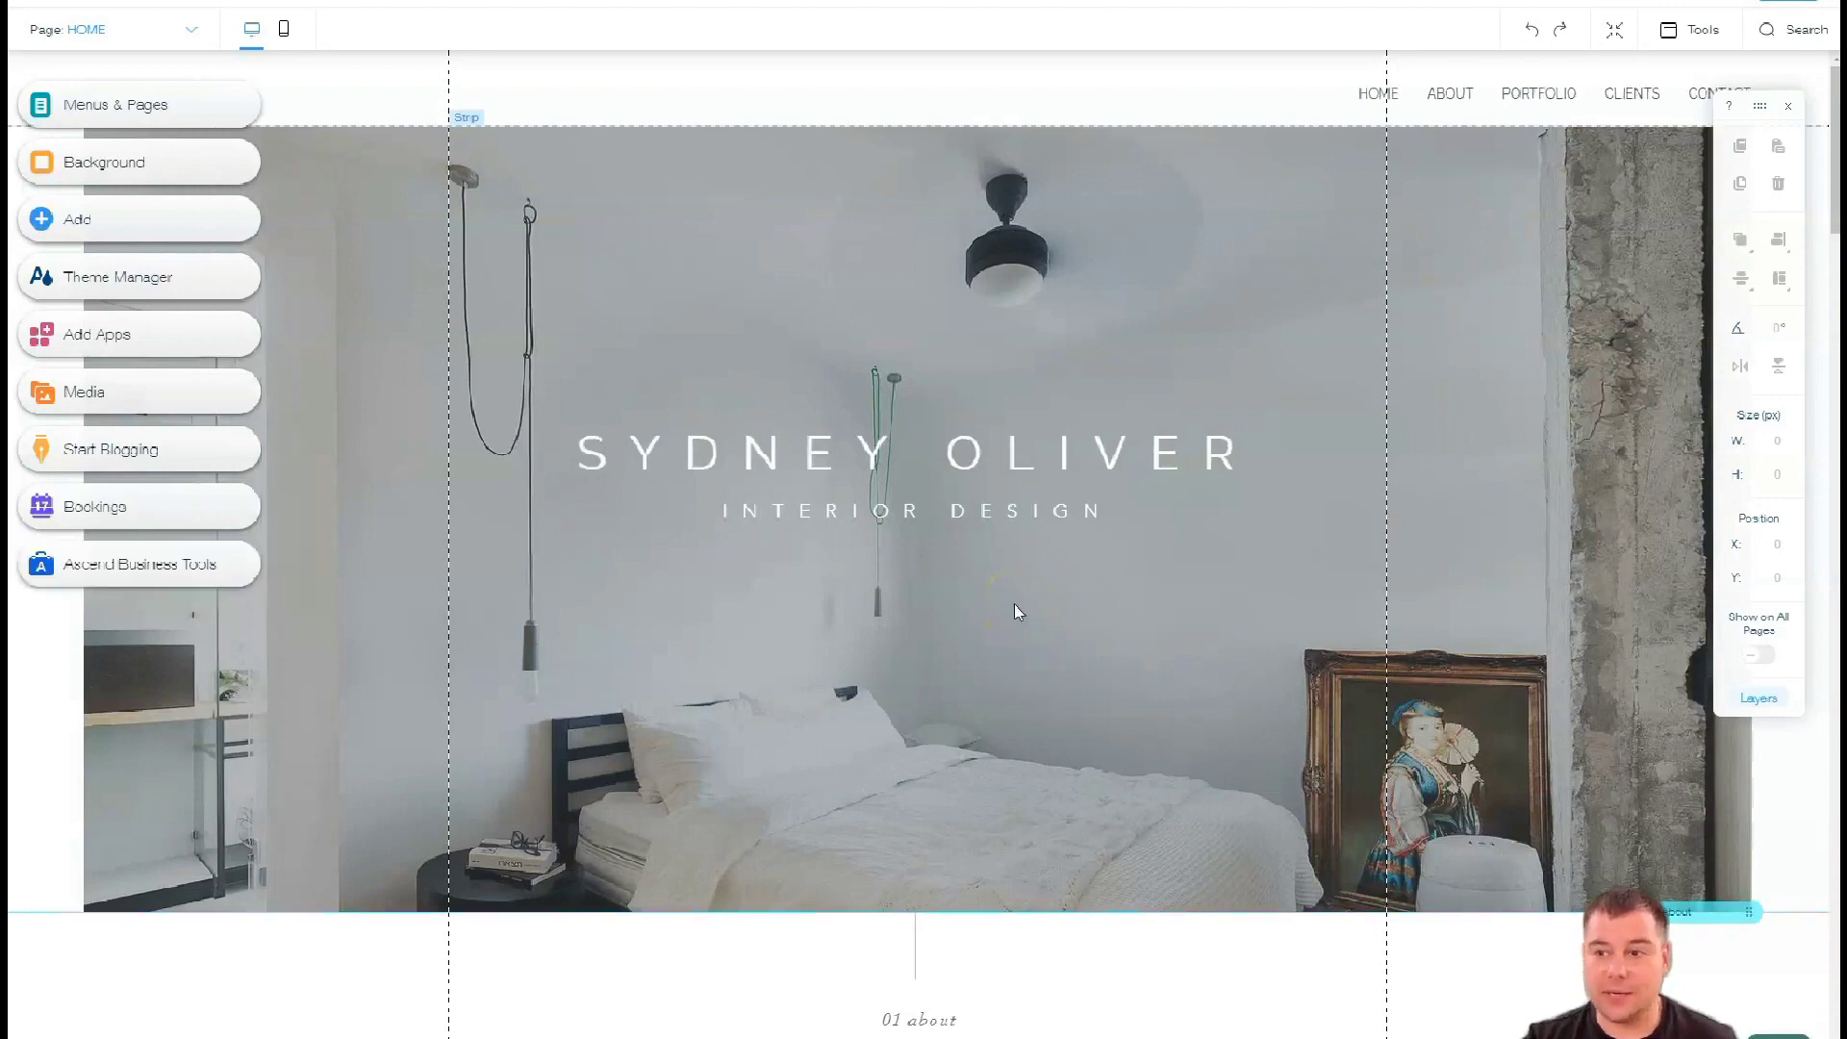
pyautogui.click(1790, 111)
pyautogui.click(1037, 434)
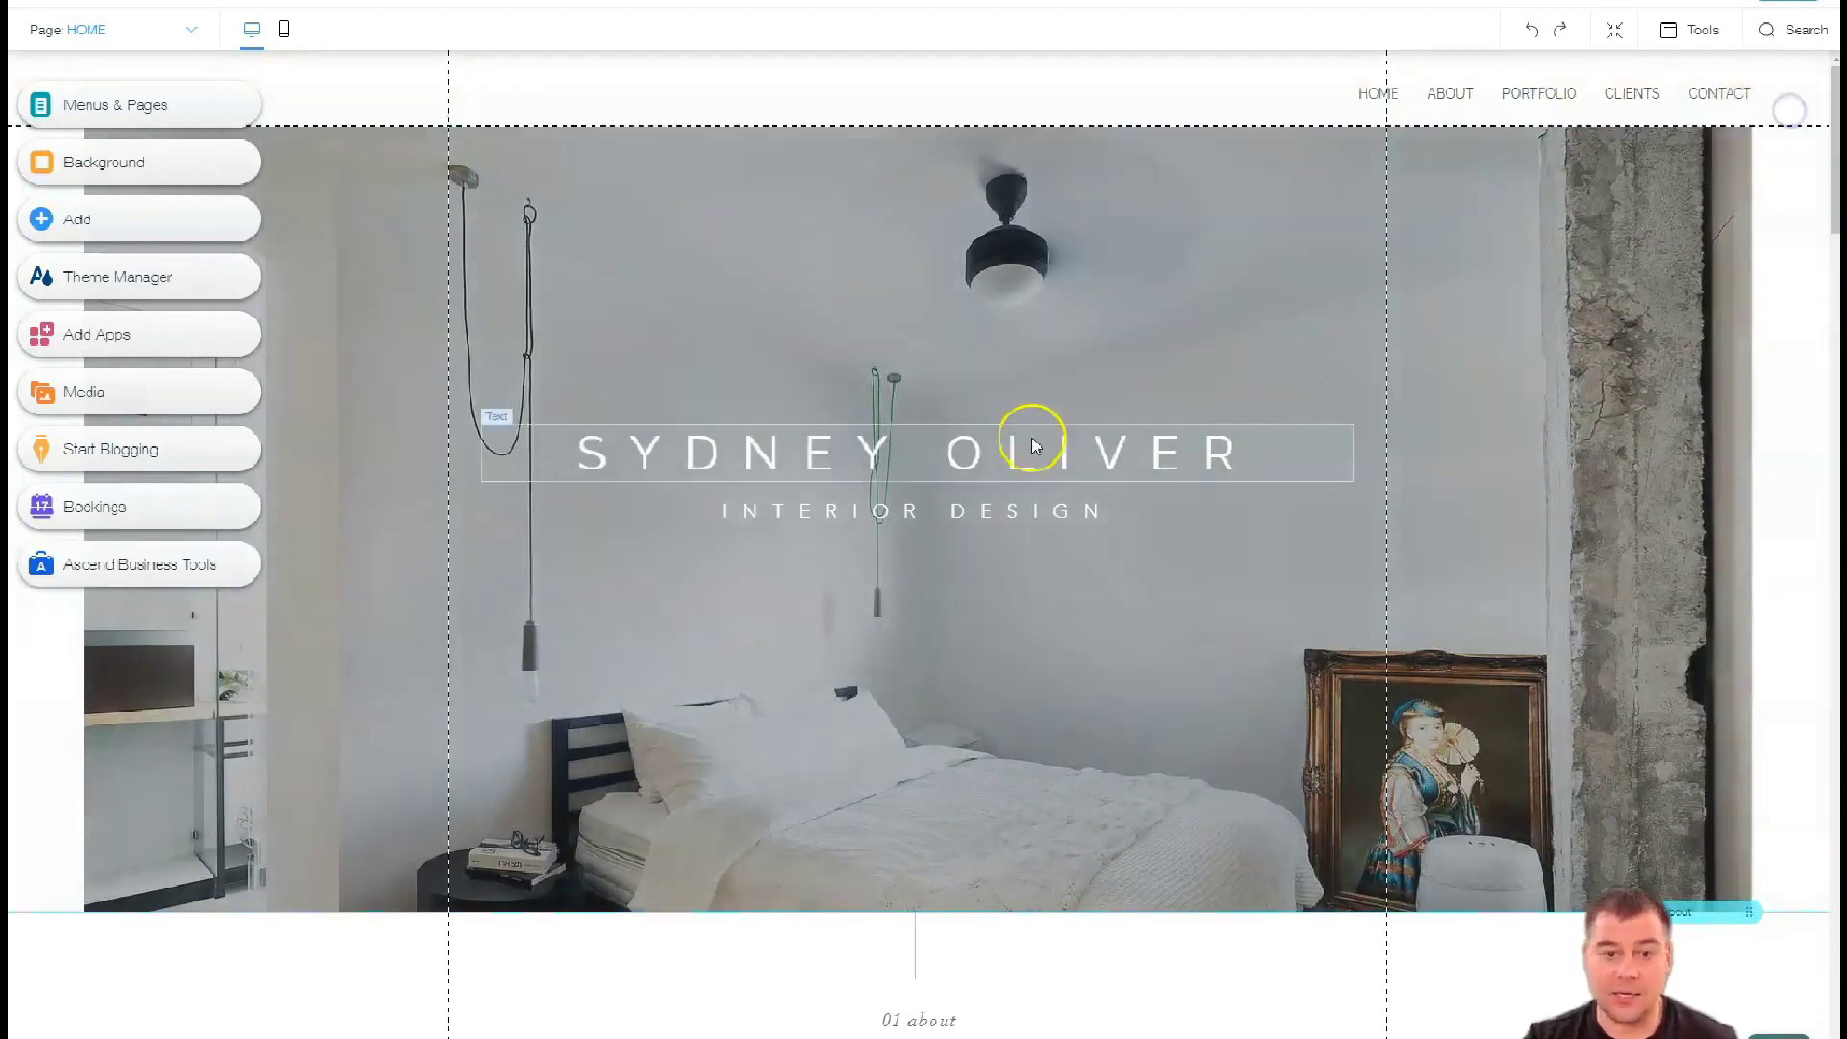
pyautogui.click(768, 254)
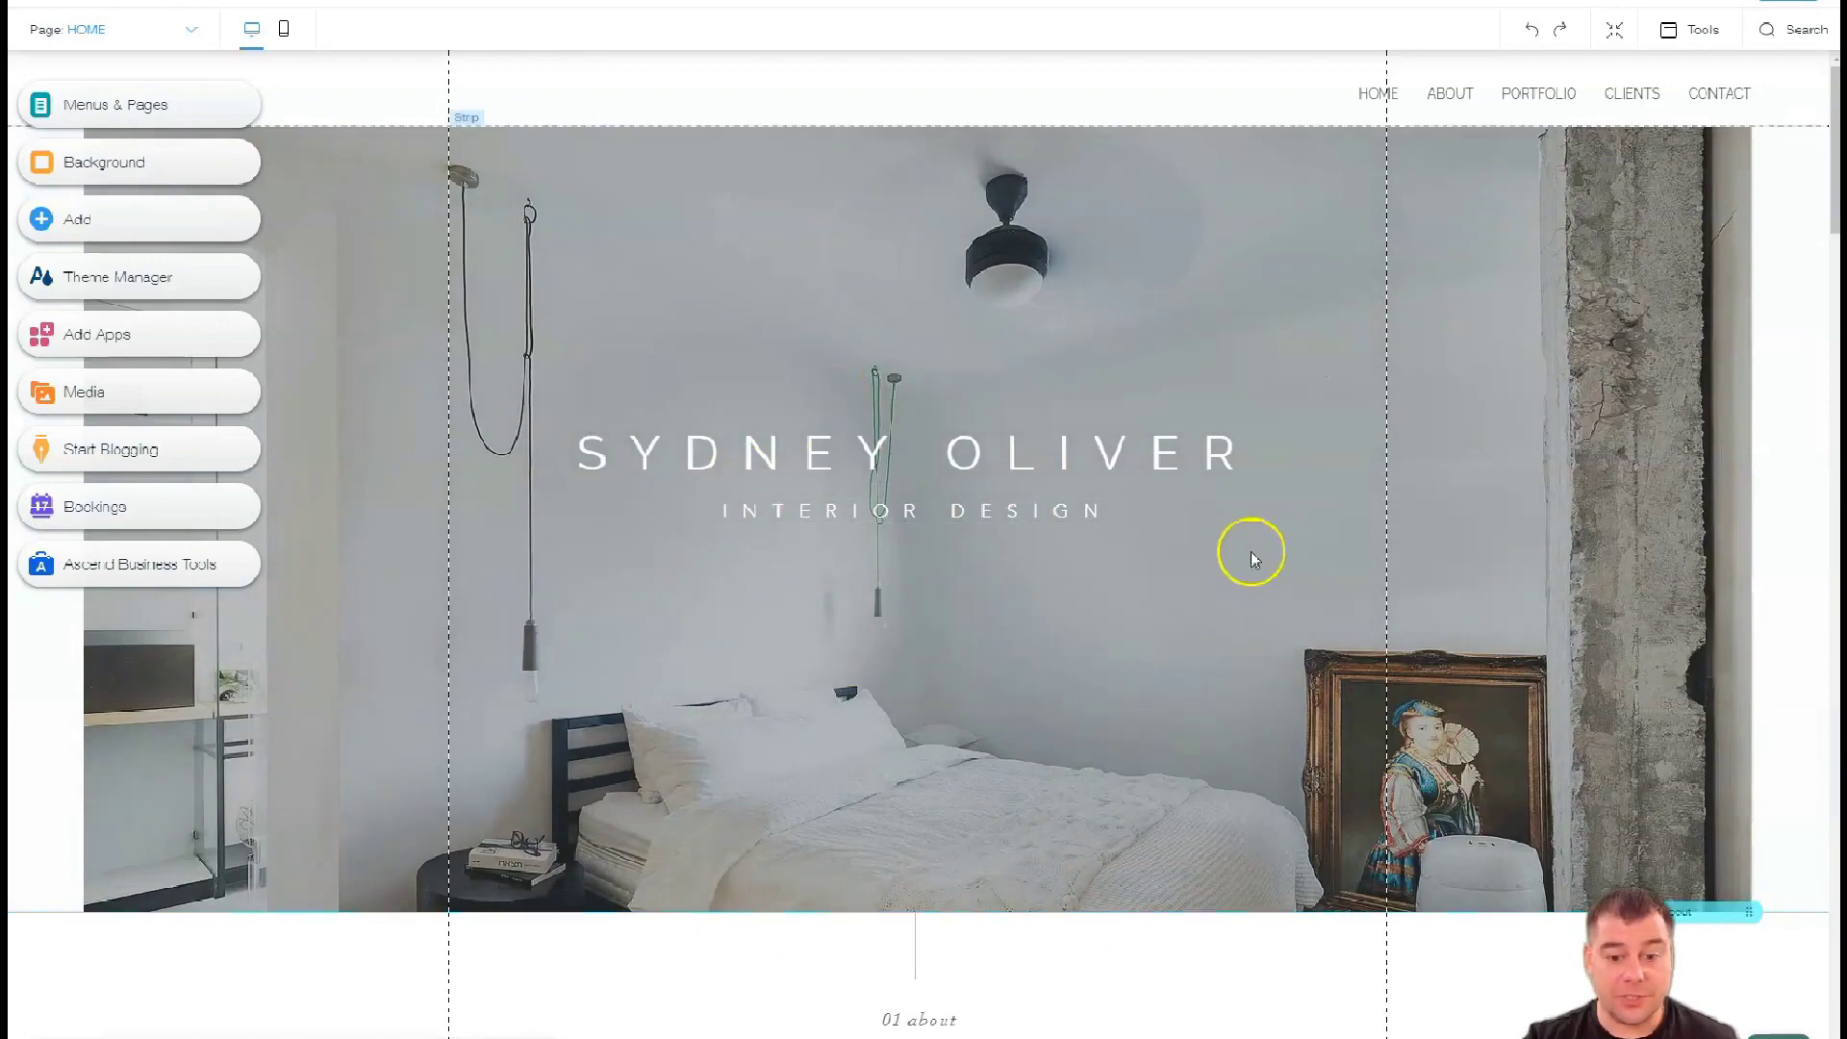
pyautogui.scroll(-3, 1251, 555)
pyautogui.scroll(-3, 1166, 535)
pyautogui.scroll(-3, 1167, 545)
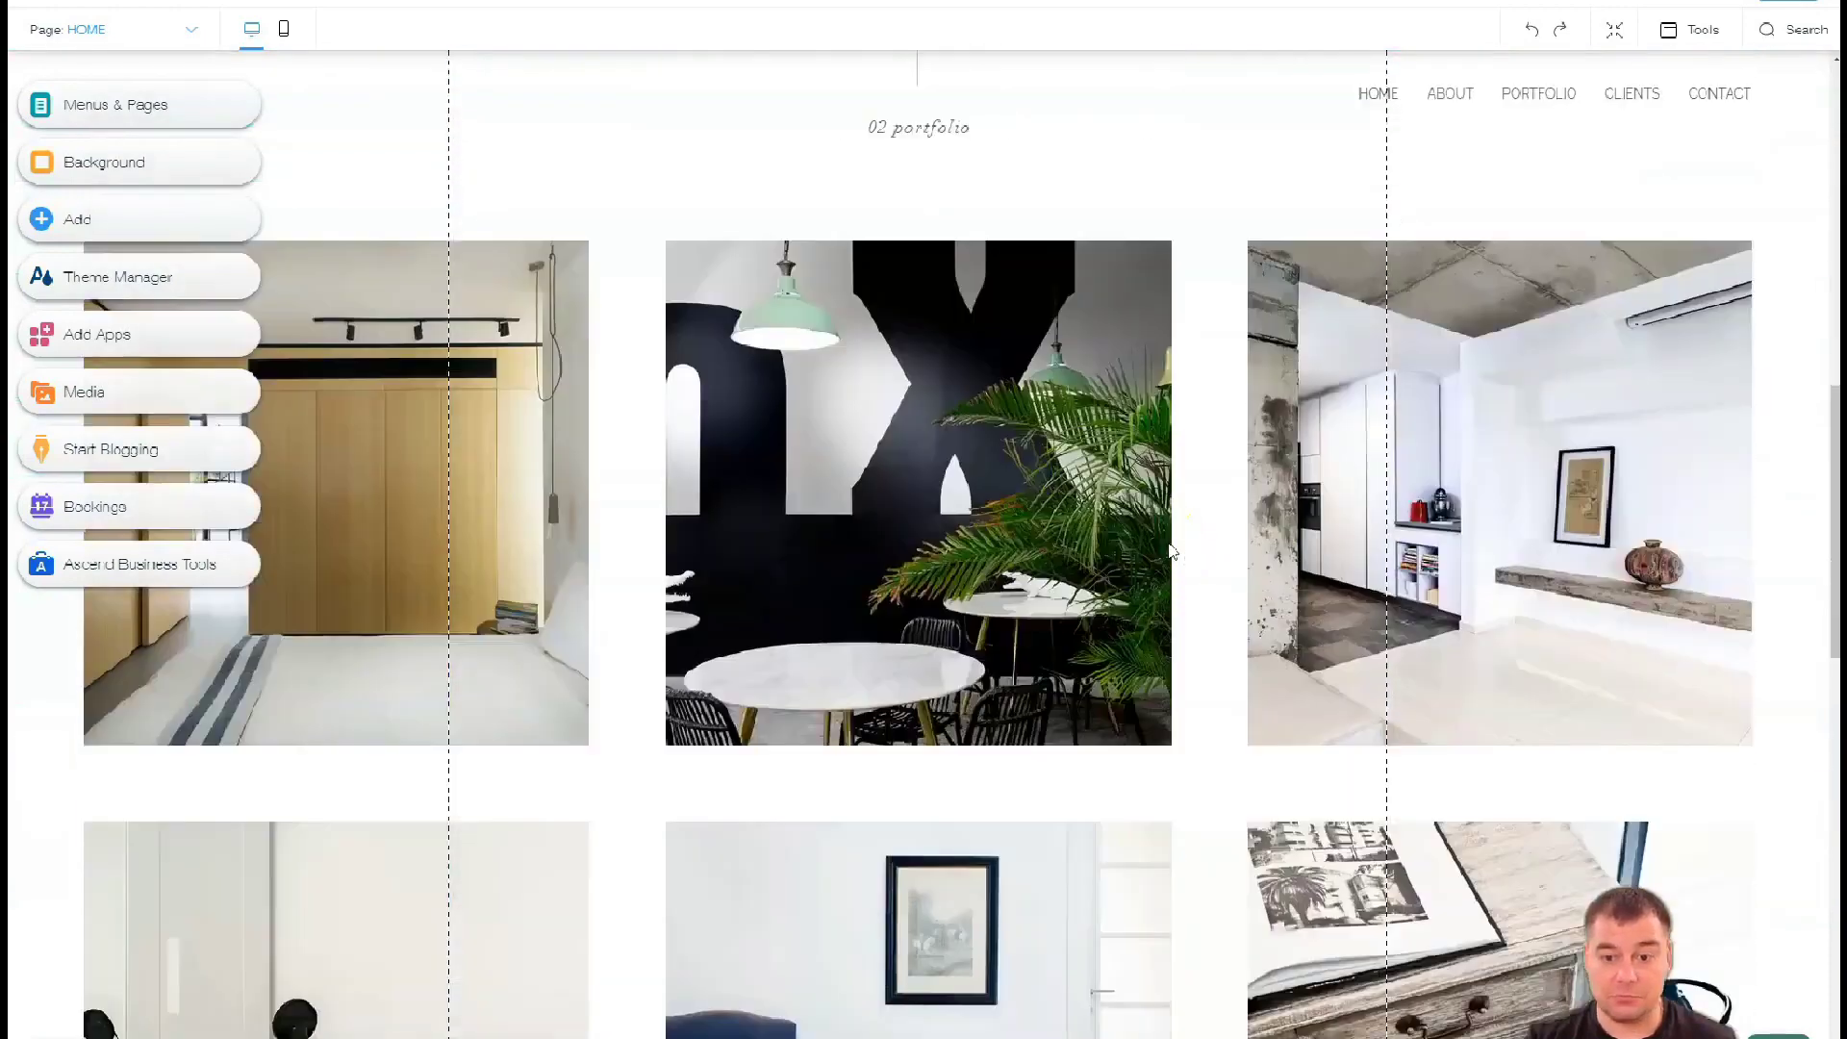
pyautogui.scroll(-2, 1171, 550)
pyautogui.scroll(-3, 1170, 550)
pyautogui.scroll(-2, 1170, 551)
pyautogui.scroll(-3, 1170, 550)
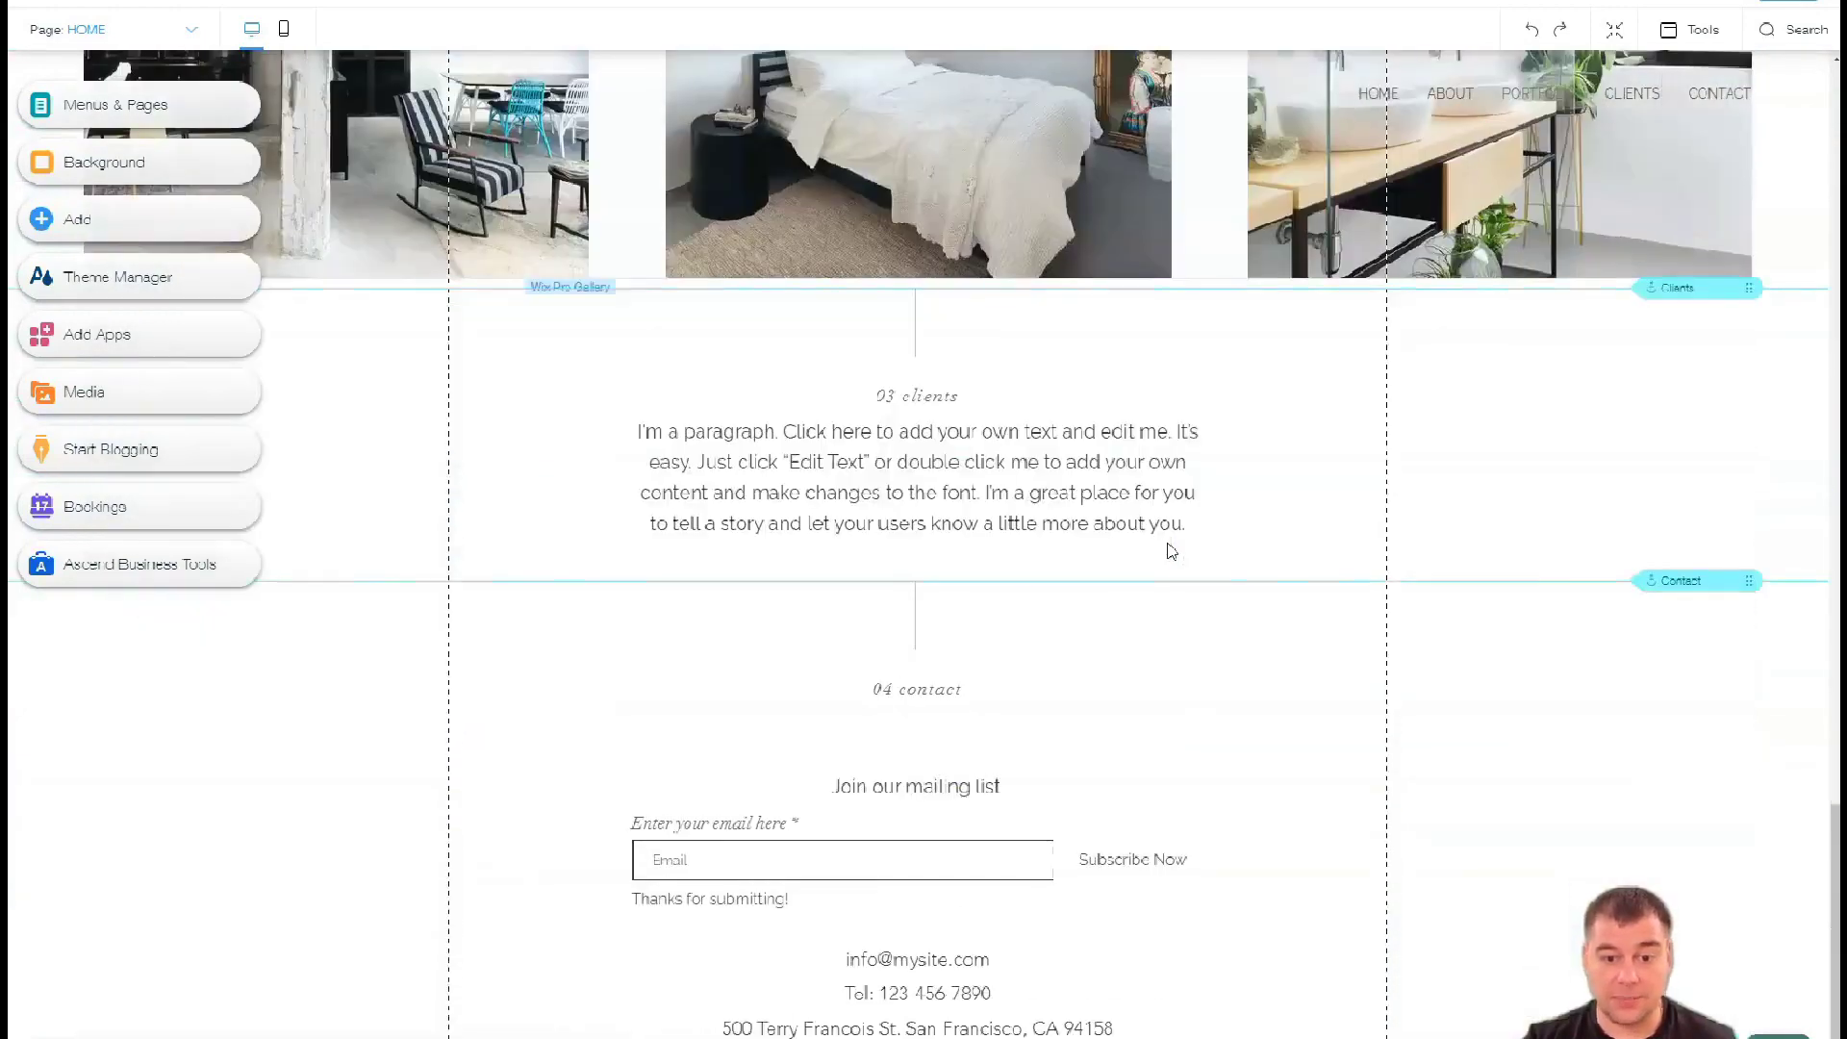
pyautogui.scroll(-1, 1168, 549)
pyautogui.scroll(4, 1184, 597)
pyautogui.scroll(3, 1184, 599)
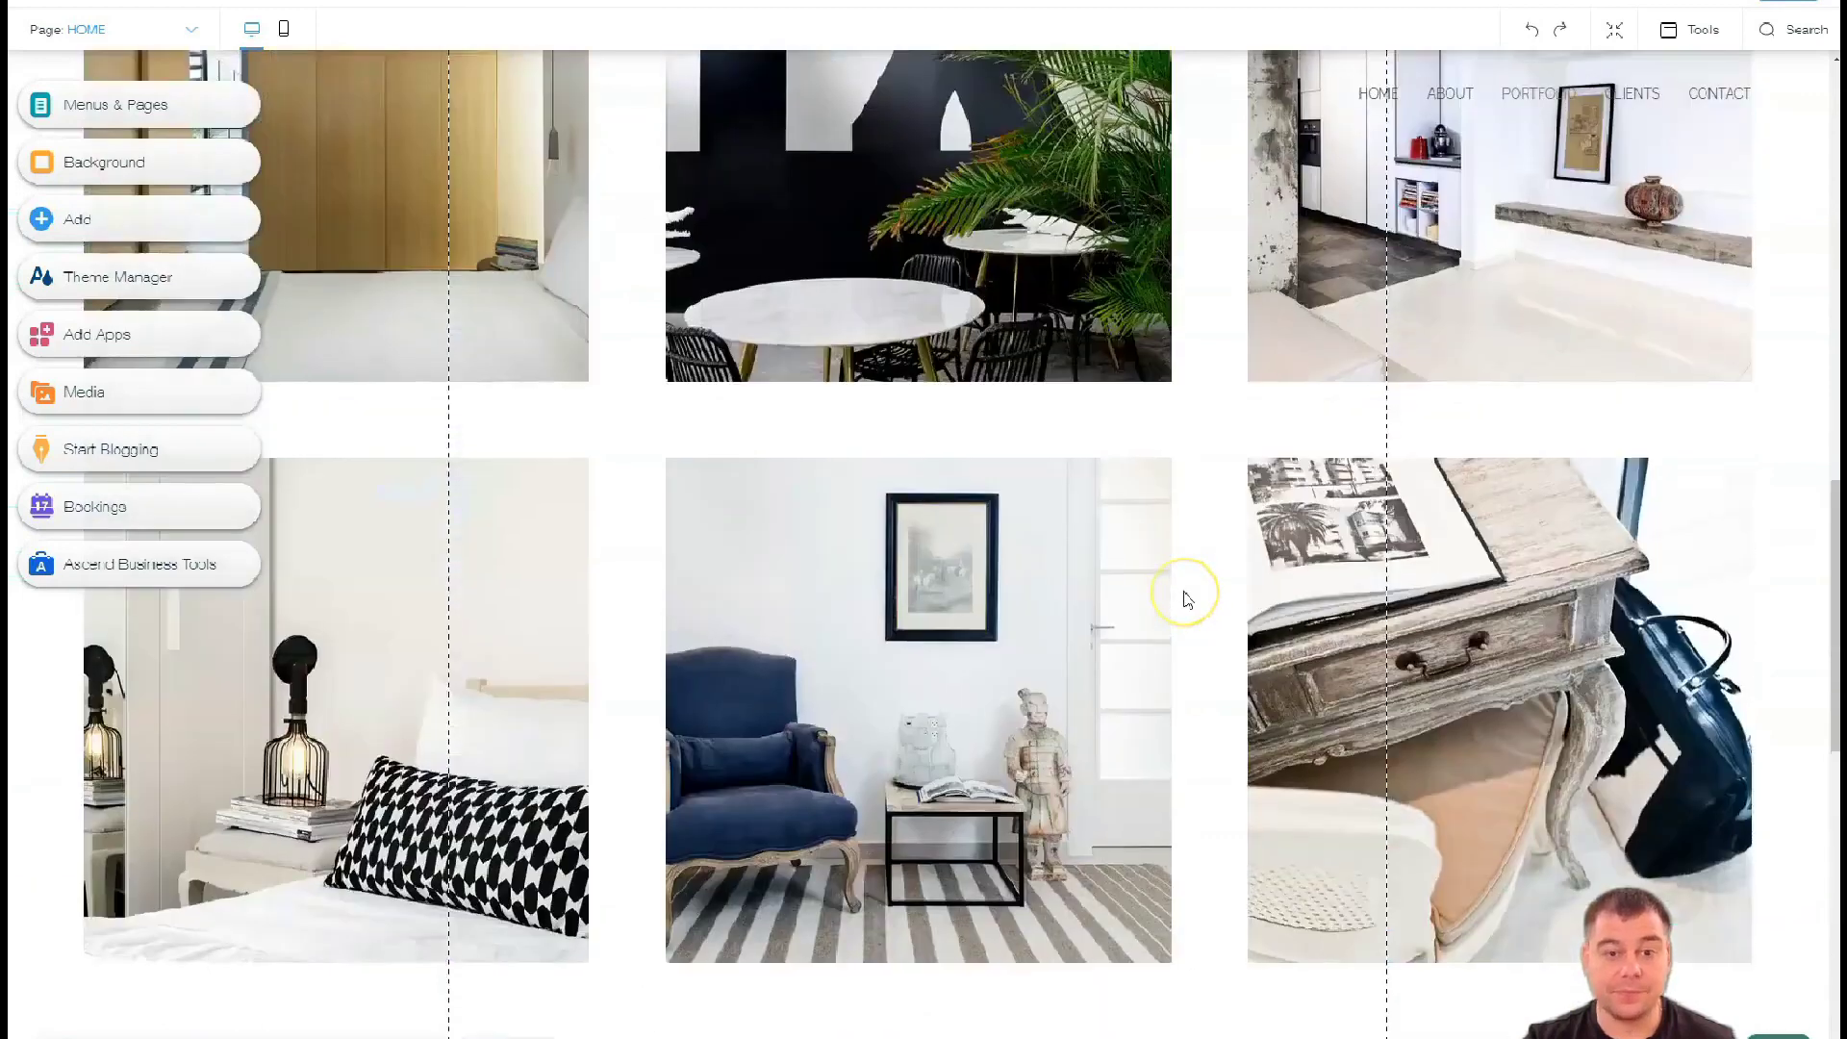
pyautogui.scroll(3, 1186, 598)
pyautogui.scroll(3, 1185, 599)
pyautogui.click(660, 427)
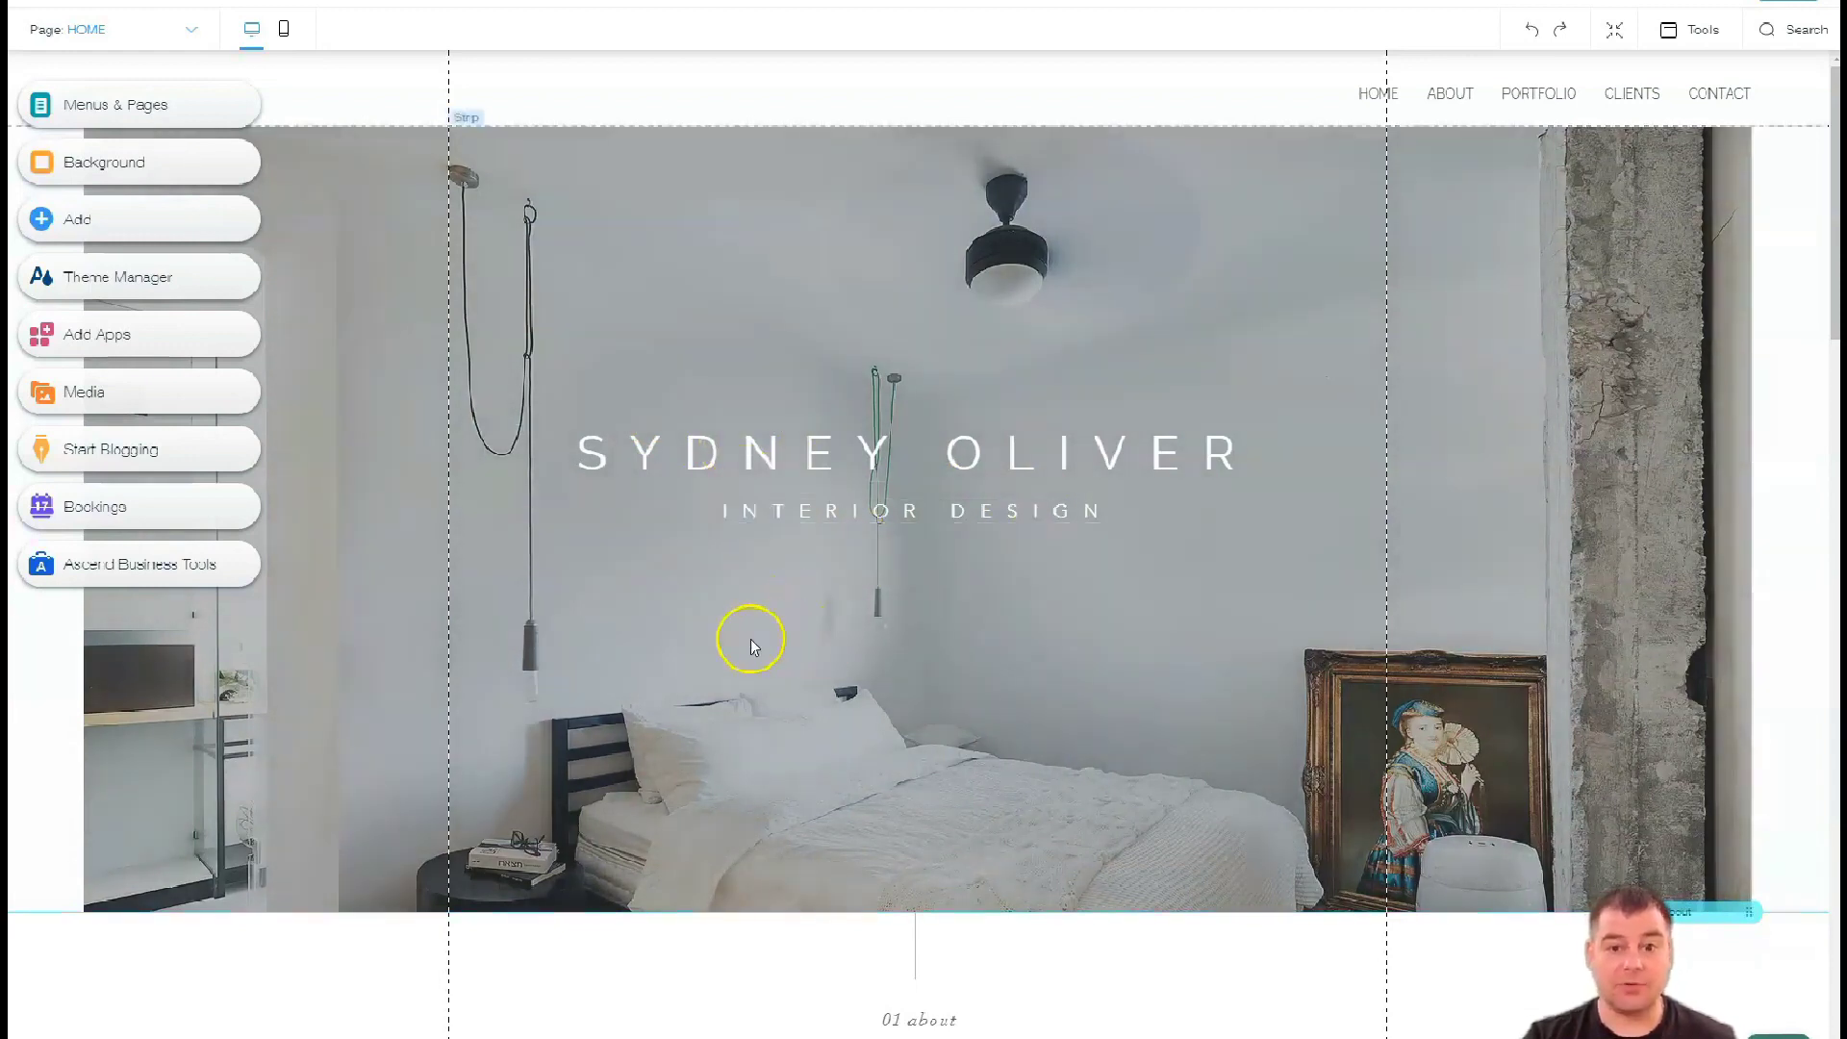
# Apply the dark navy theme from the Site Colors alternatives and close the panel
pyautogui.click(85, 287)
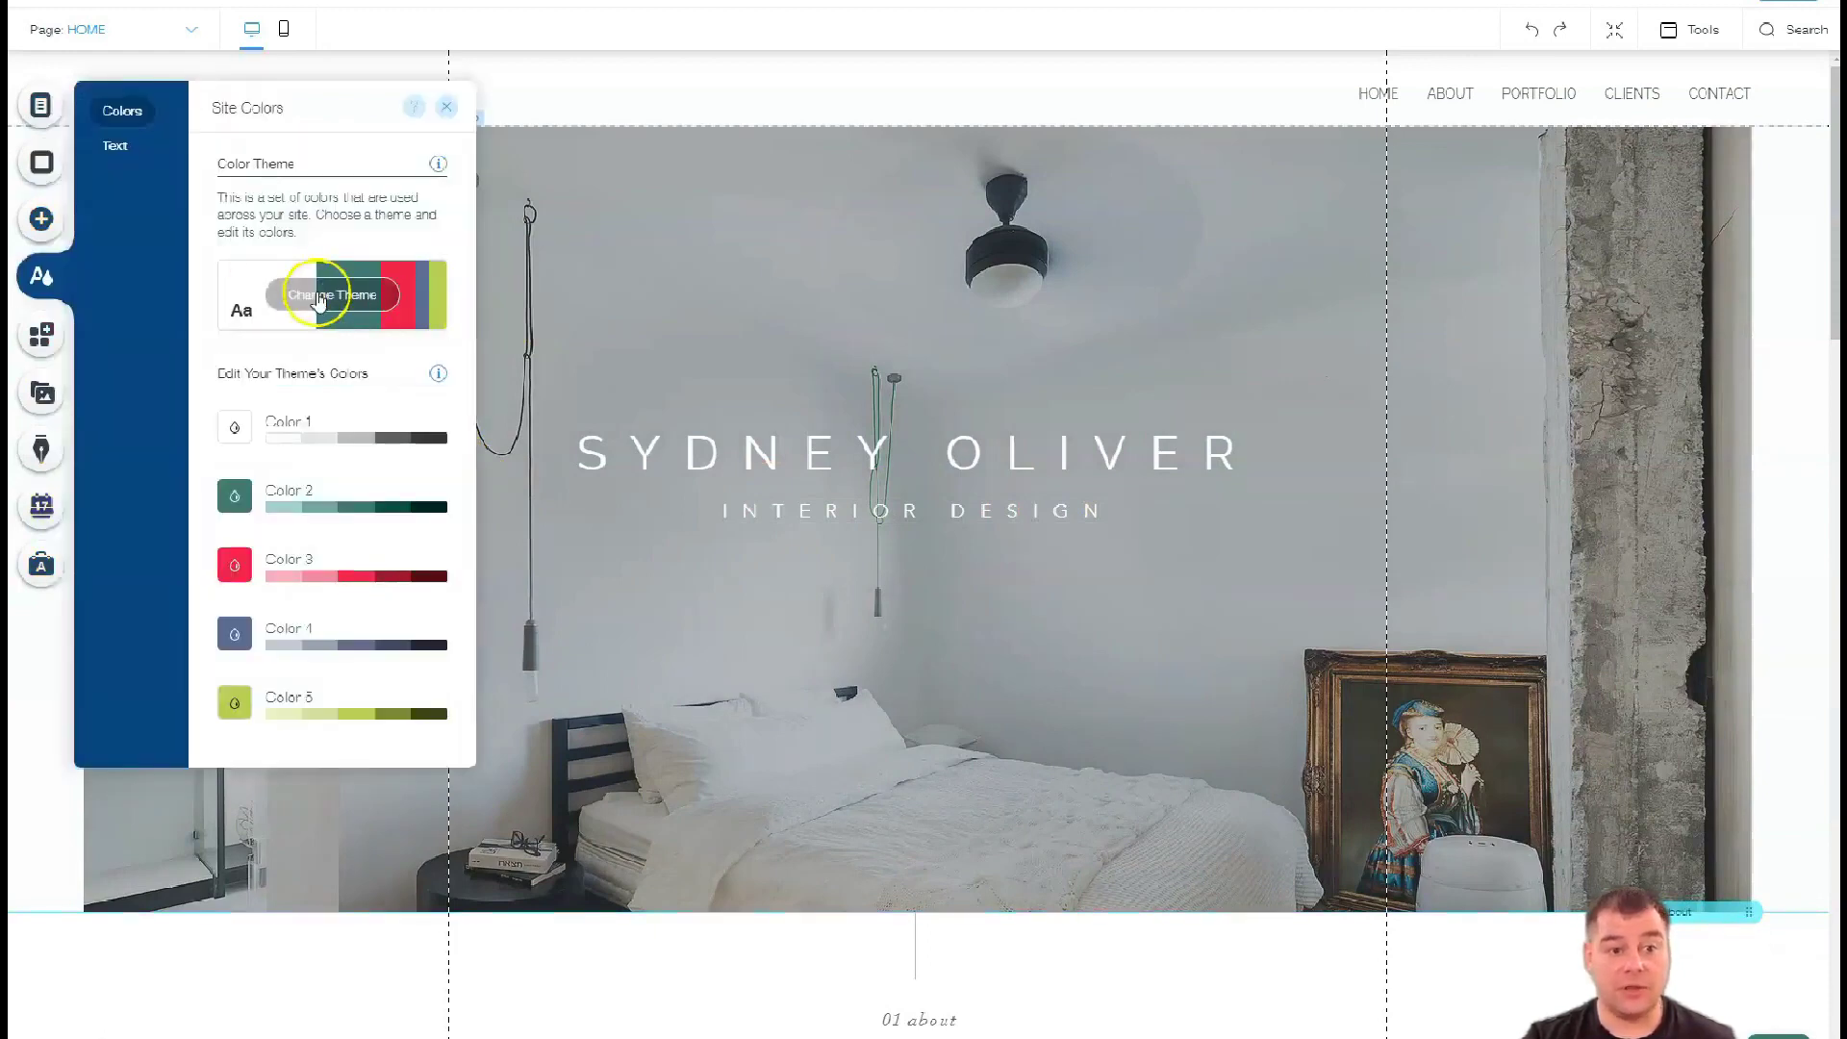
pyautogui.click(326, 297)
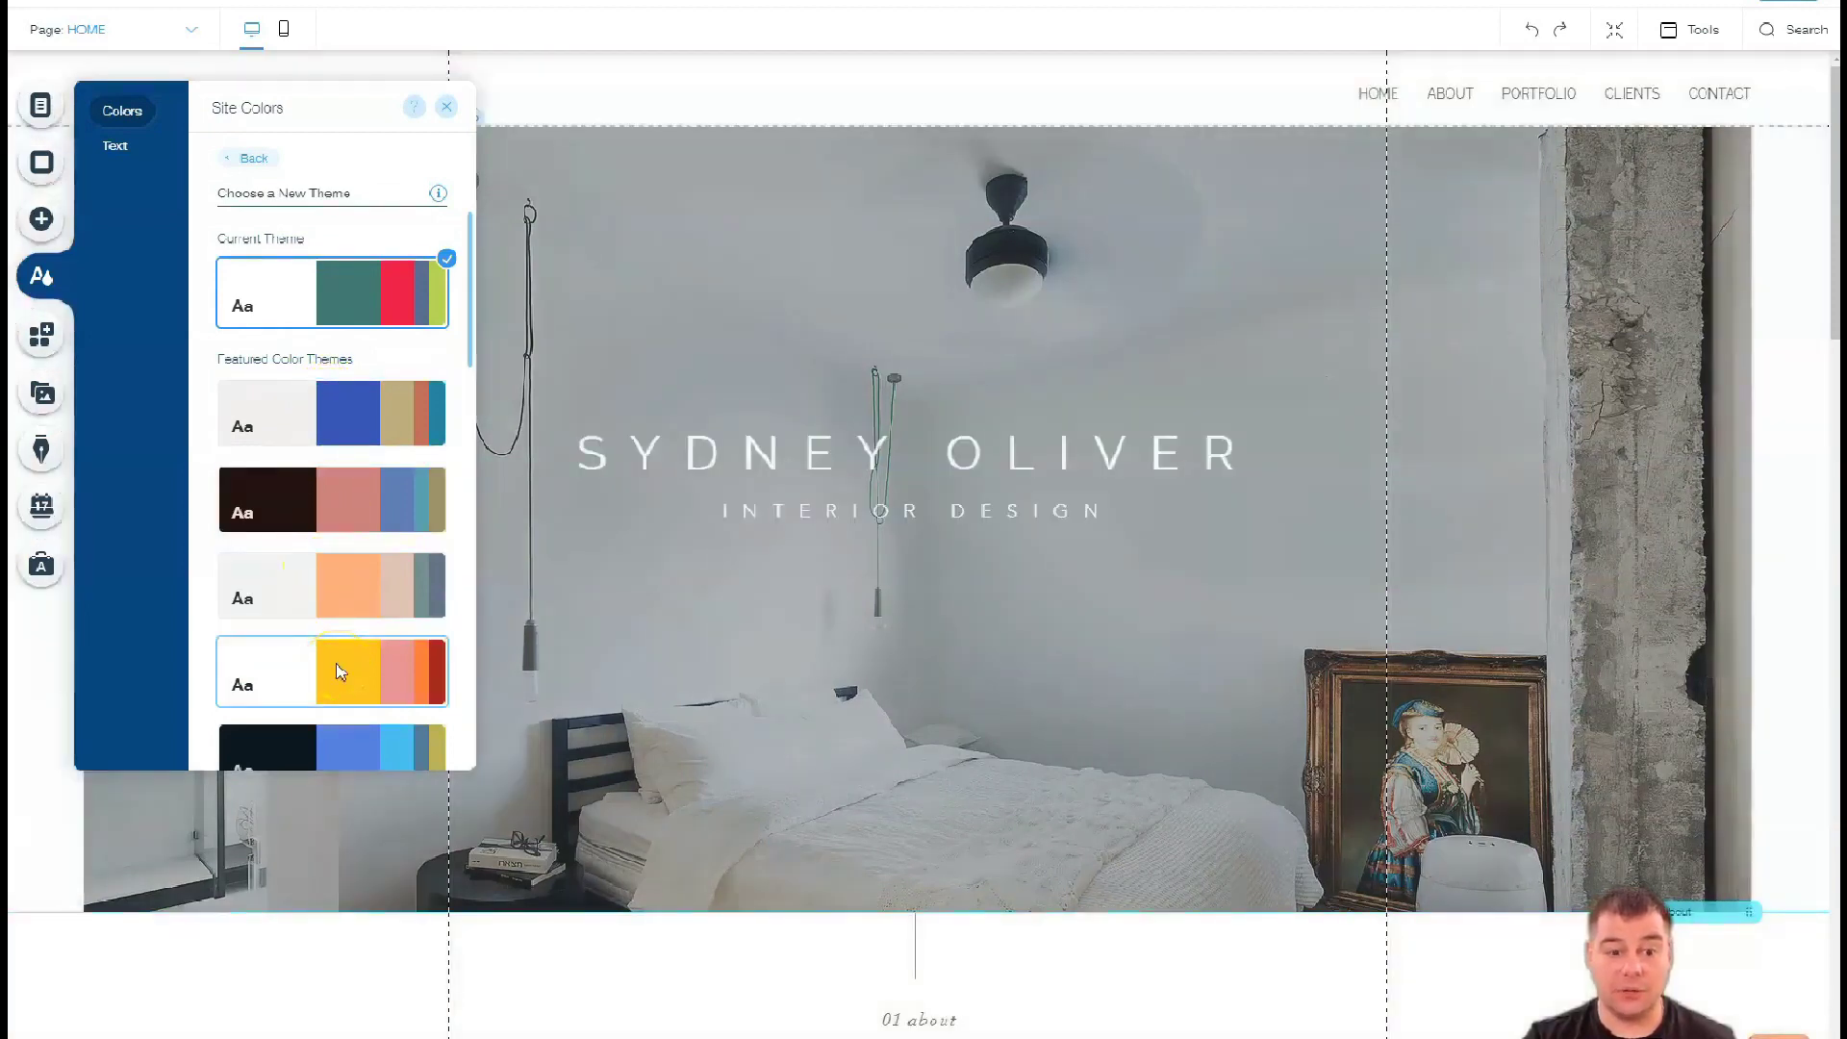
pyautogui.scroll(-2, 335, 663)
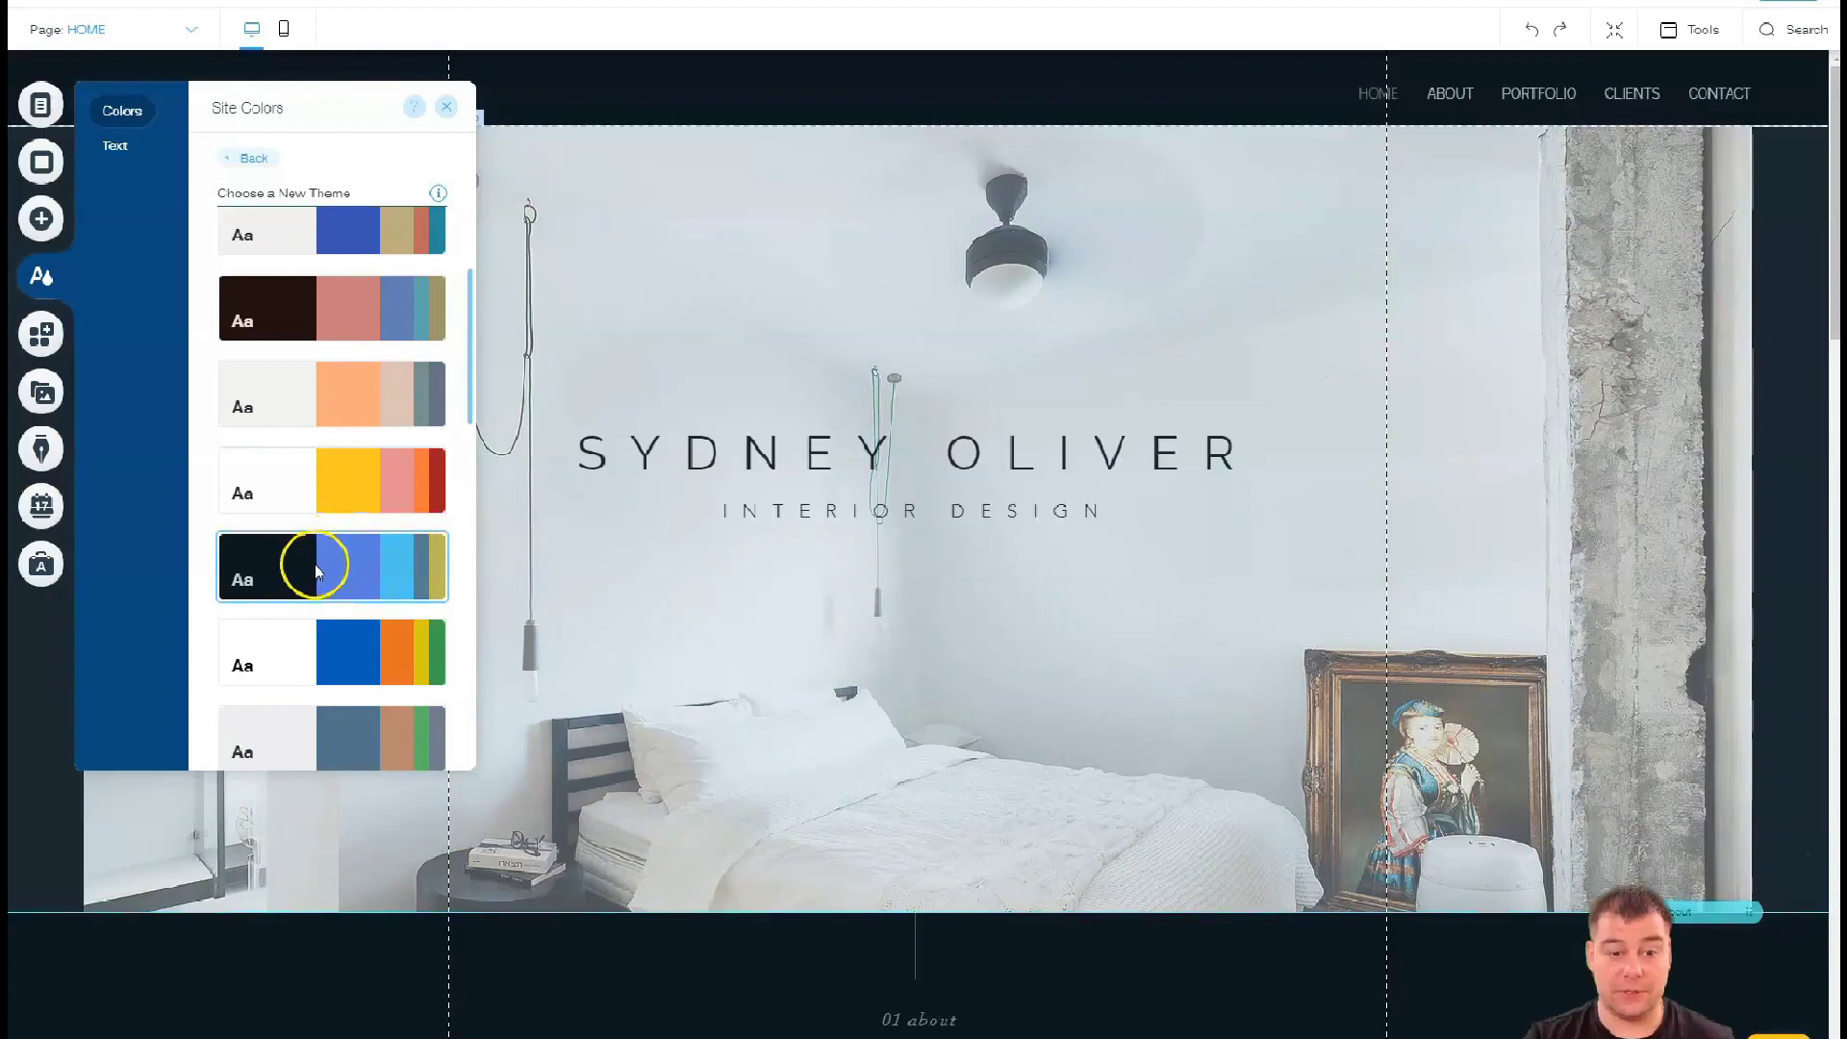
pyautogui.scroll(-3, 318, 563)
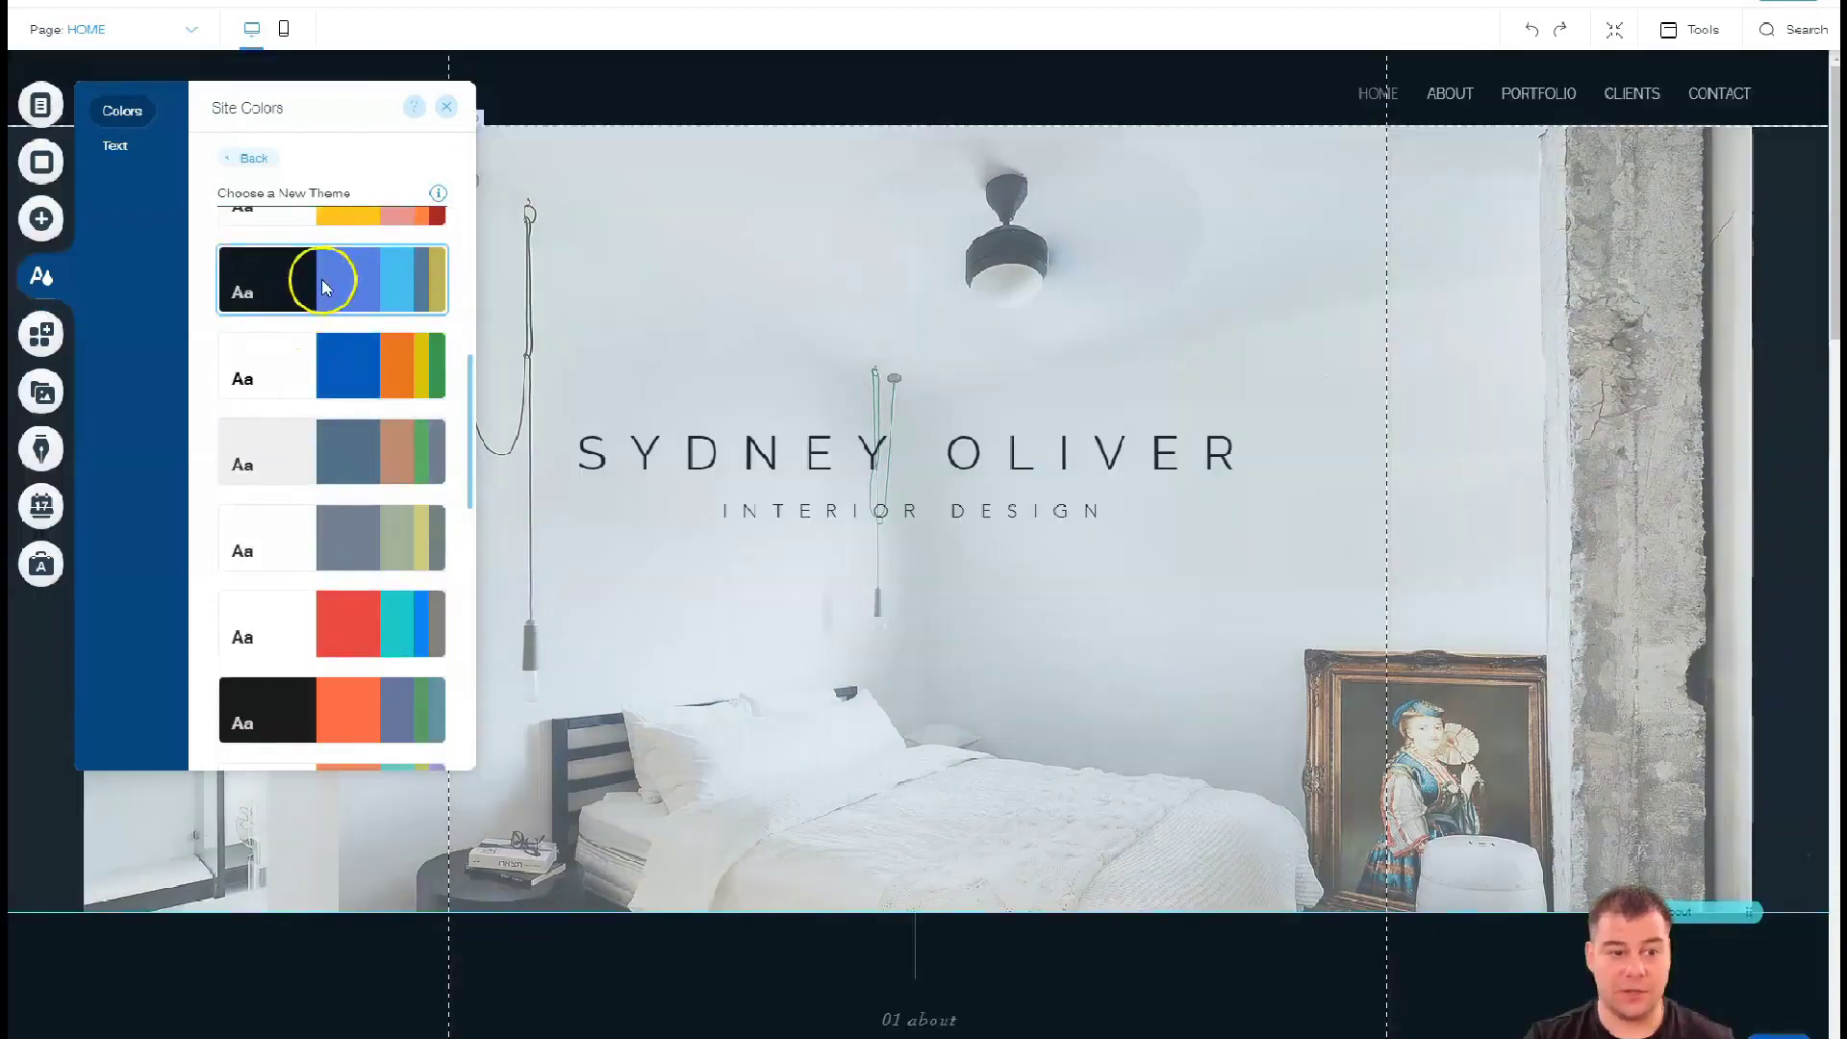
pyautogui.click(324, 288)
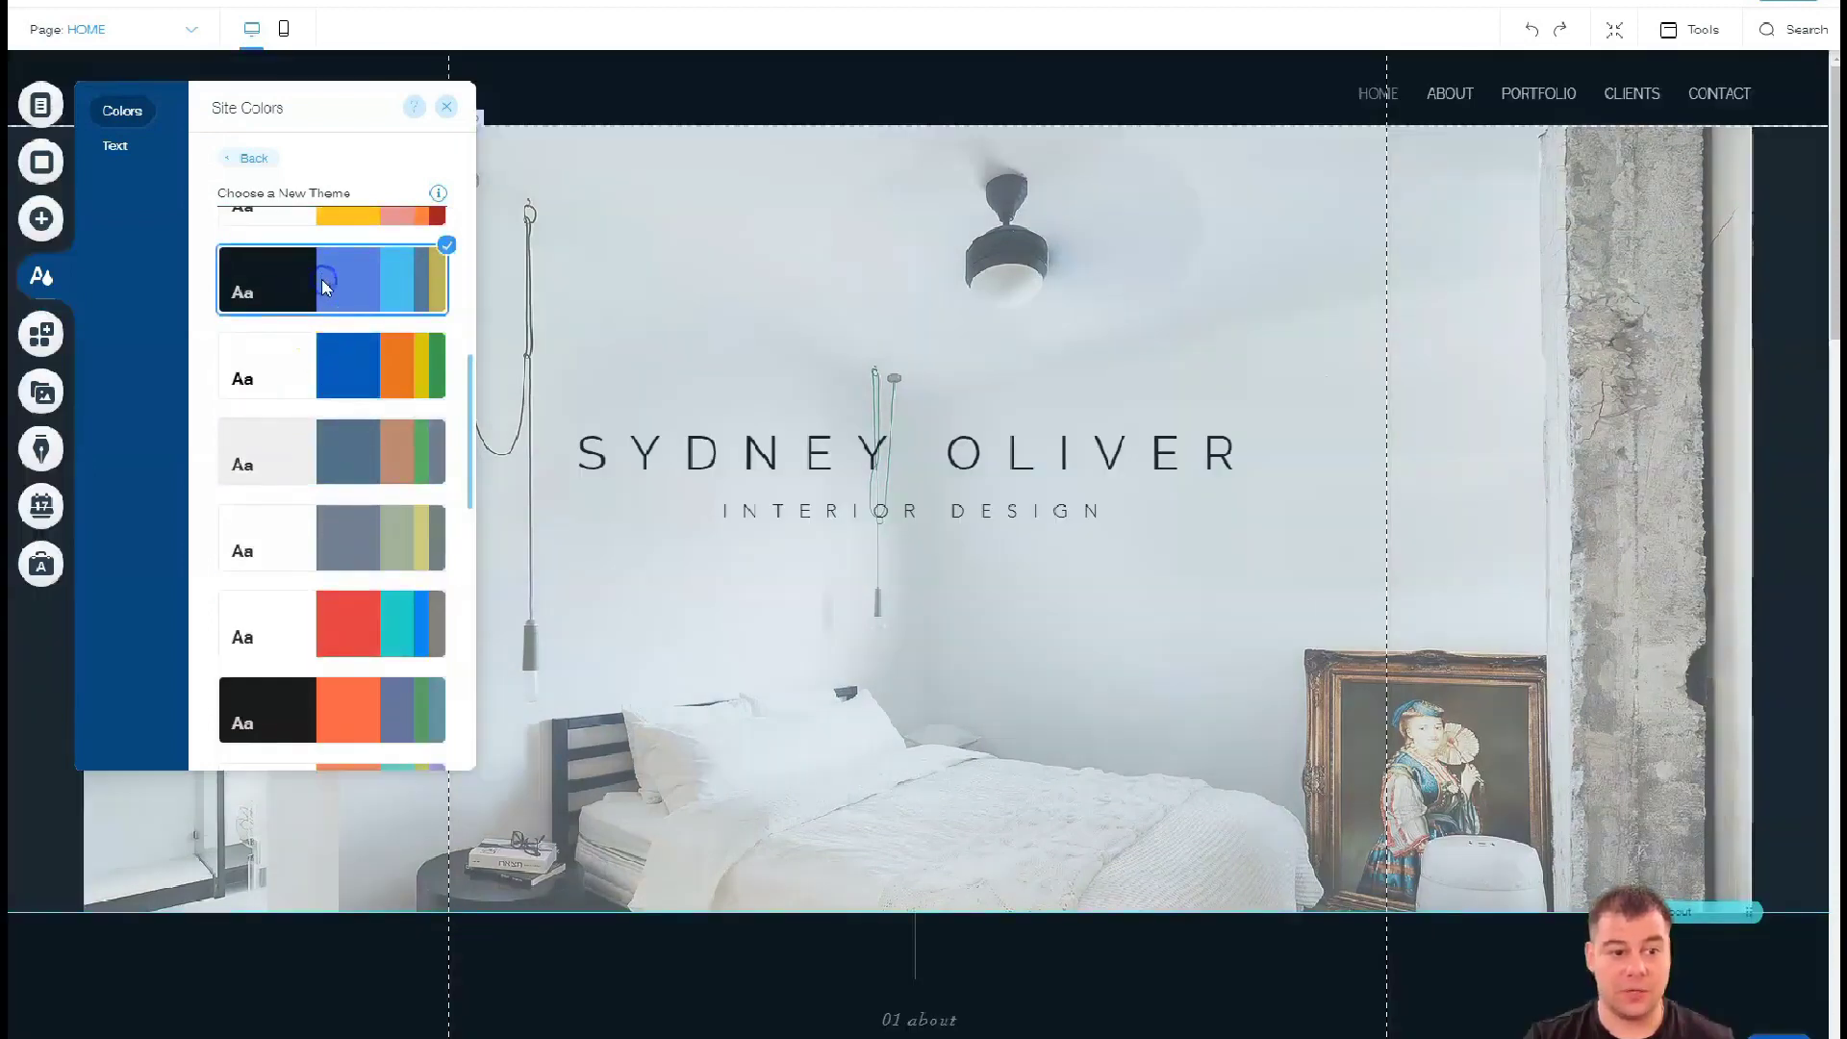
pyautogui.click(447, 107)
pyautogui.scroll(-10, 1087, 646)
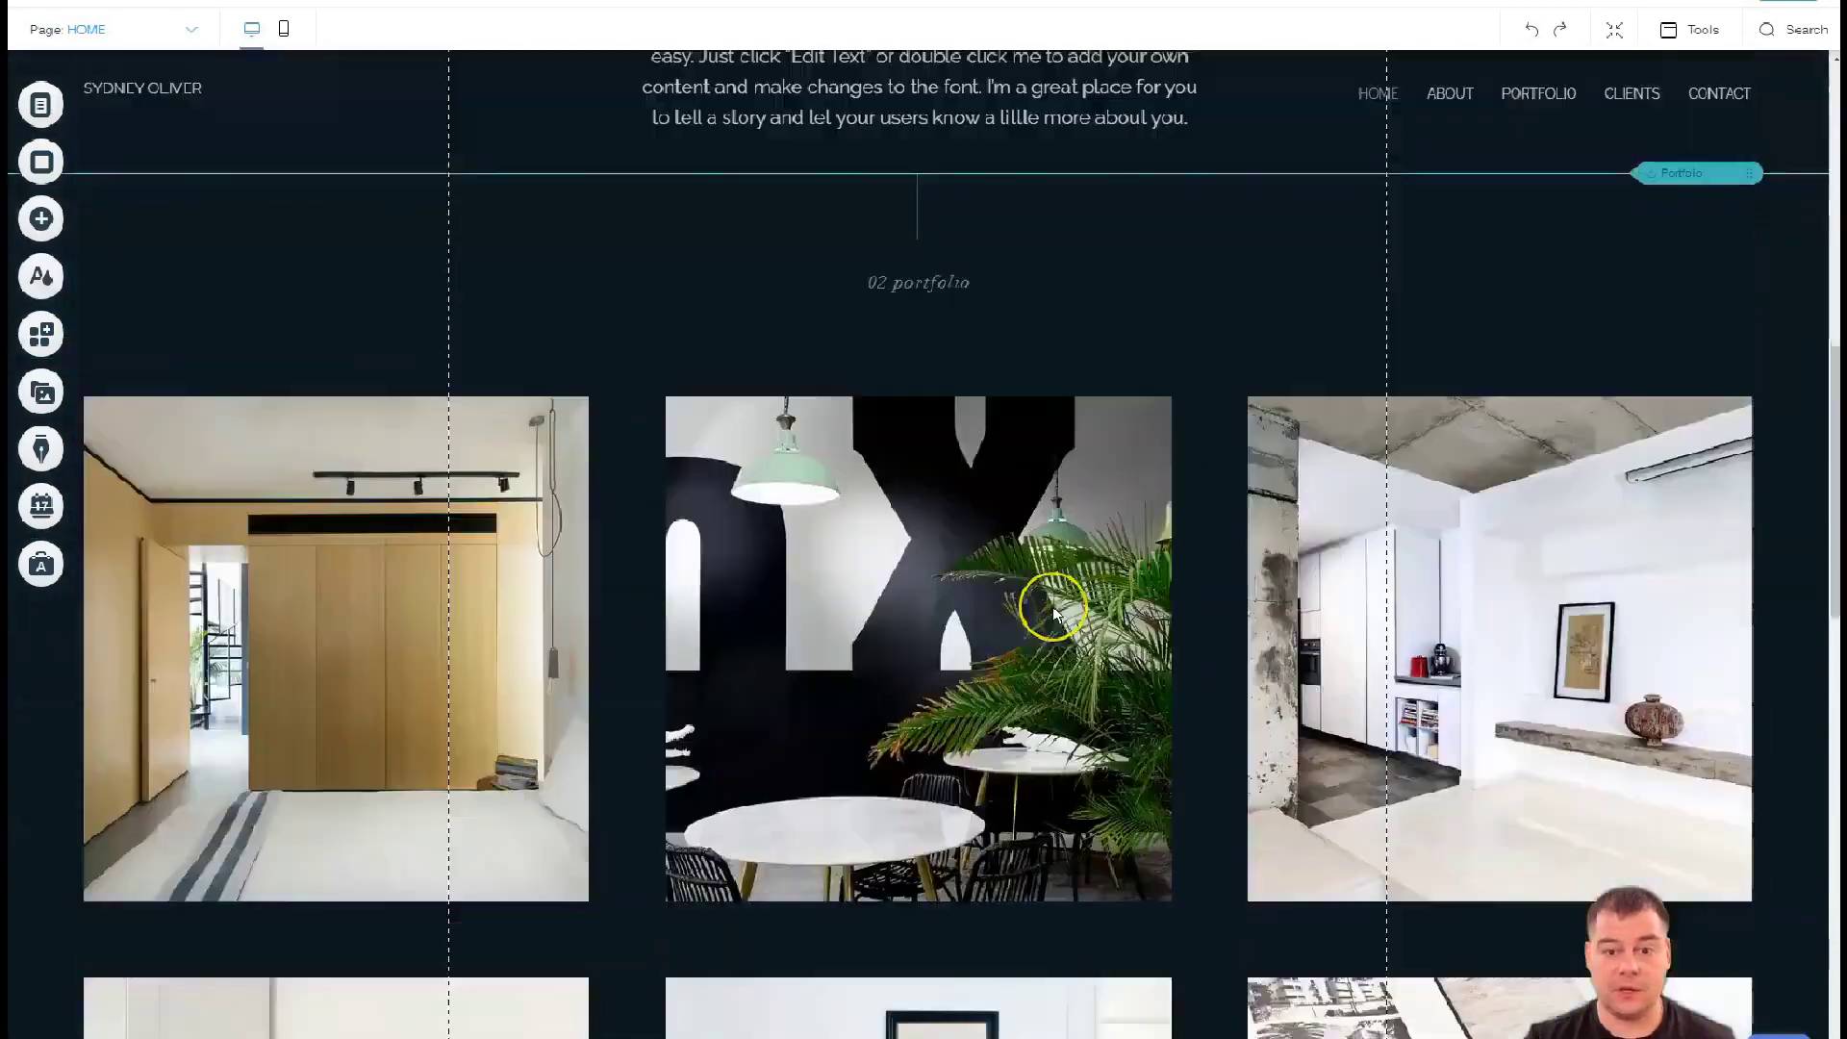
pyautogui.scroll(-5, 1051, 606)
pyautogui.scroll(-3, 1052, 606)
pyautogui.scroll(-4, 1052, 613)
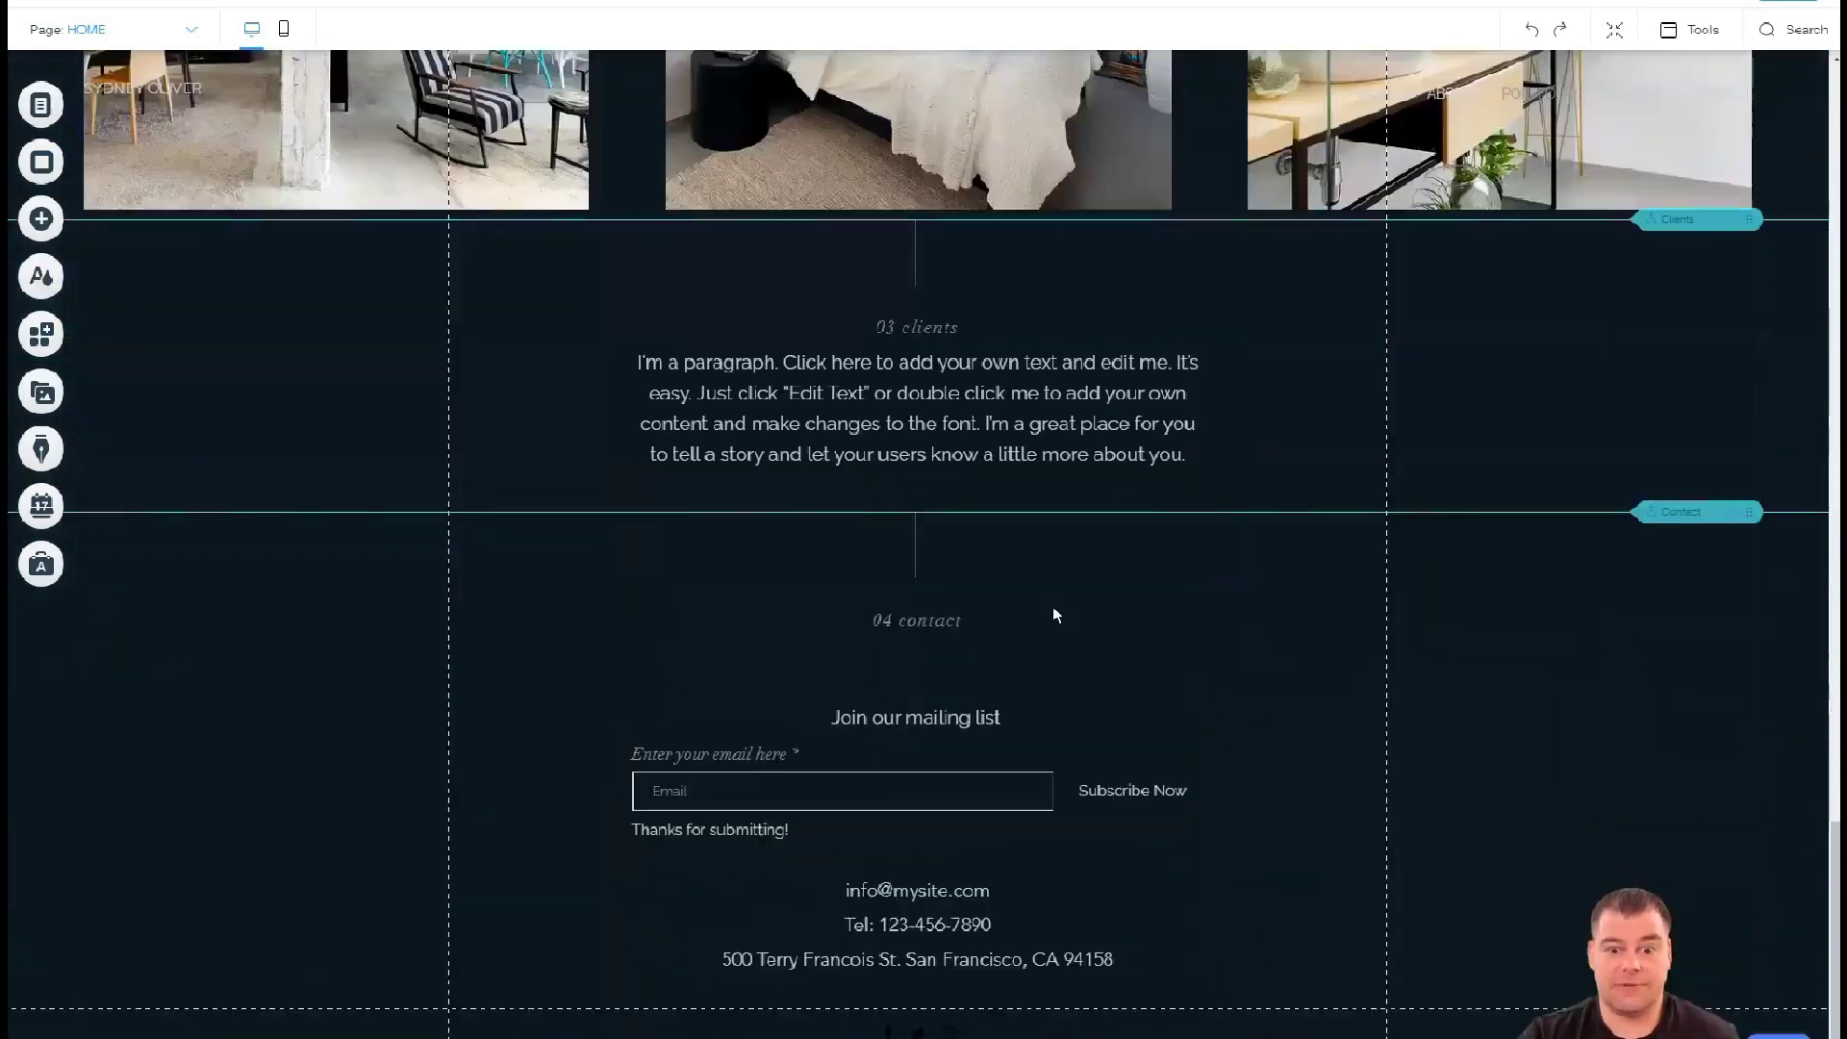
pyautogui.scroll(5, 1052, 613)
pyautogui.scroll(4, 1053, 613)
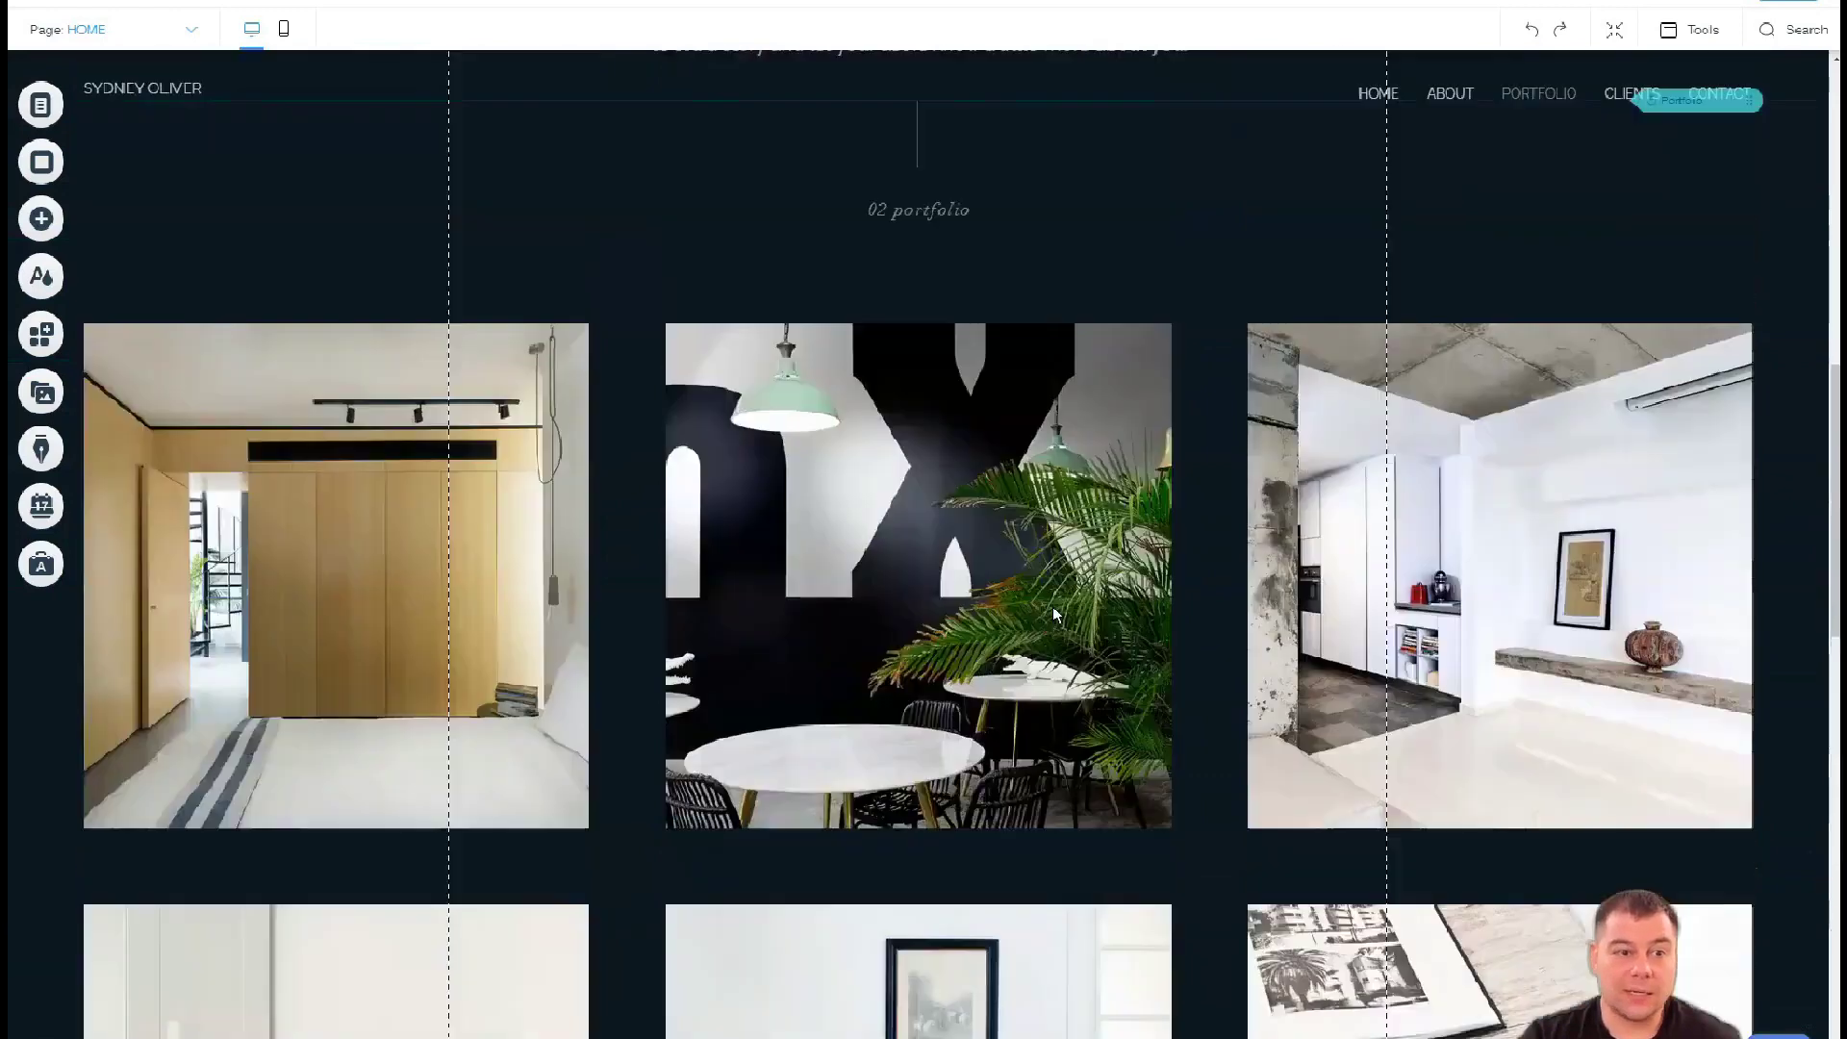
pyautogui.scroll(4, 1051, 614)
pyautogui.scroll(4, 1052, 613)
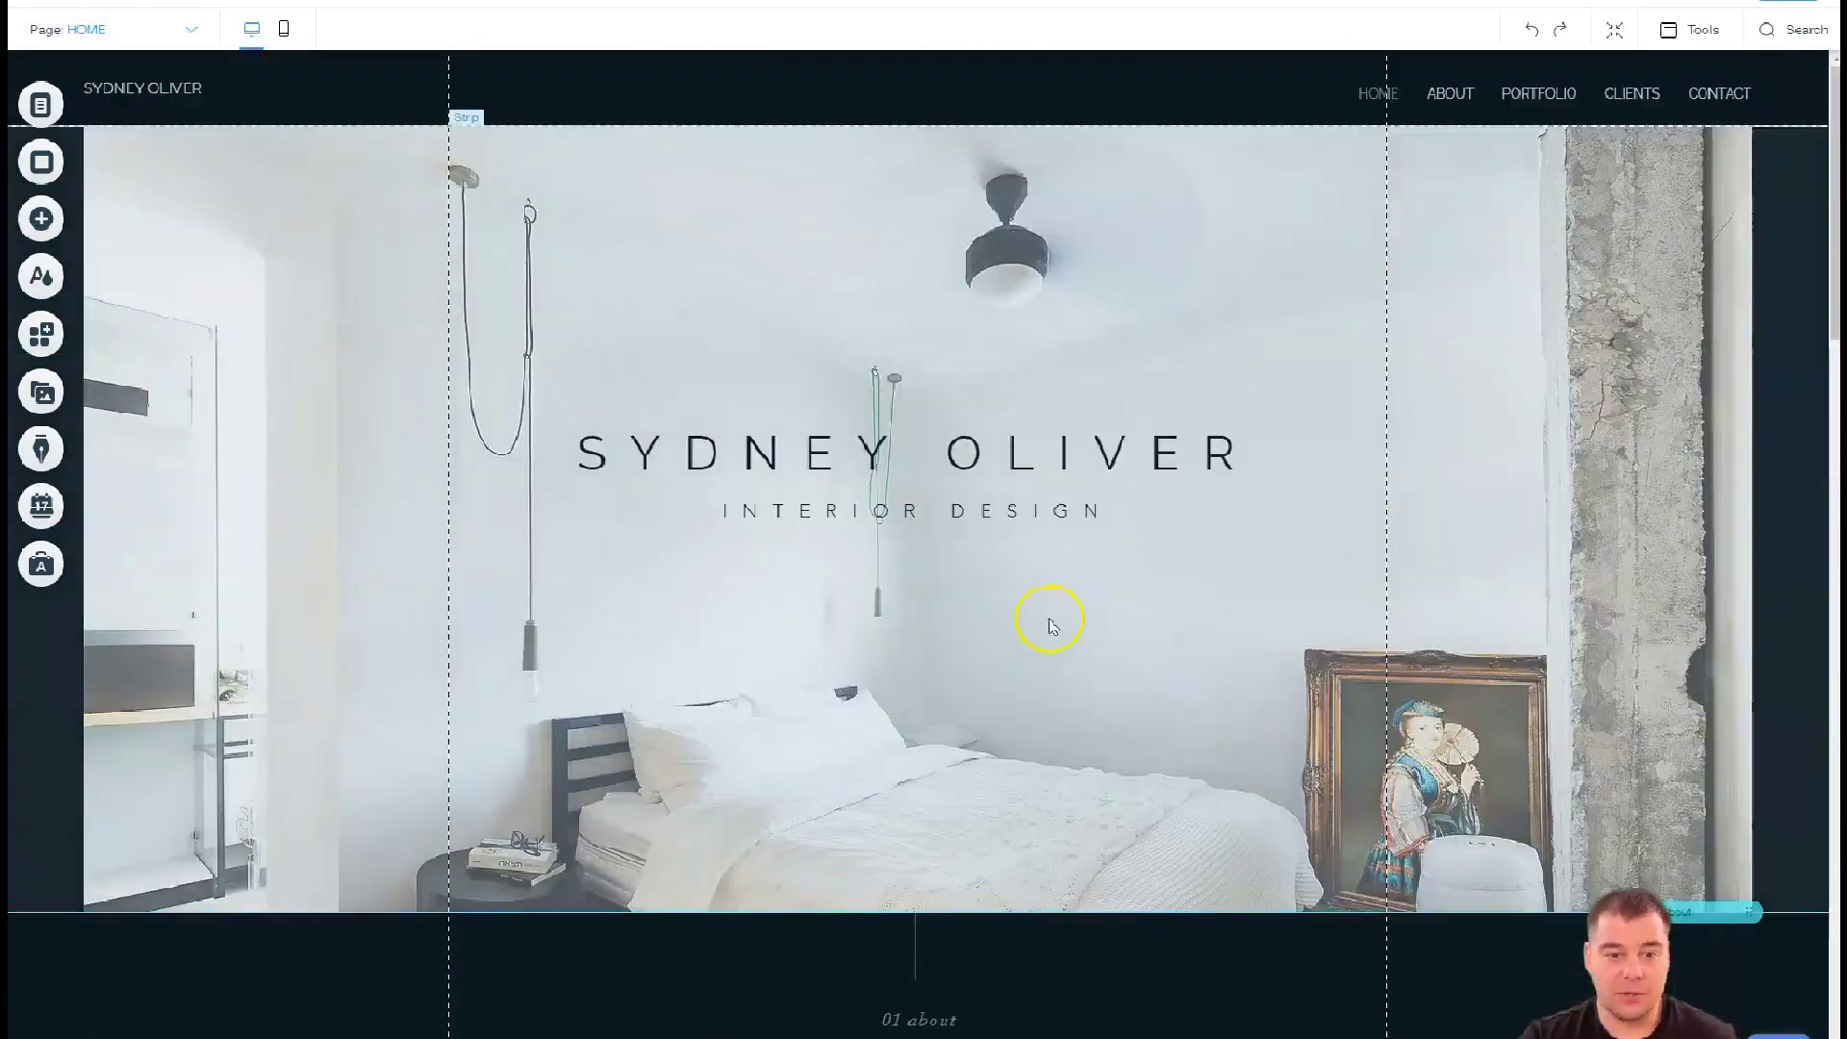
pyautogui.scroll(-2, 1053, 619)
pyautogui.scroll(2, 875, 639)
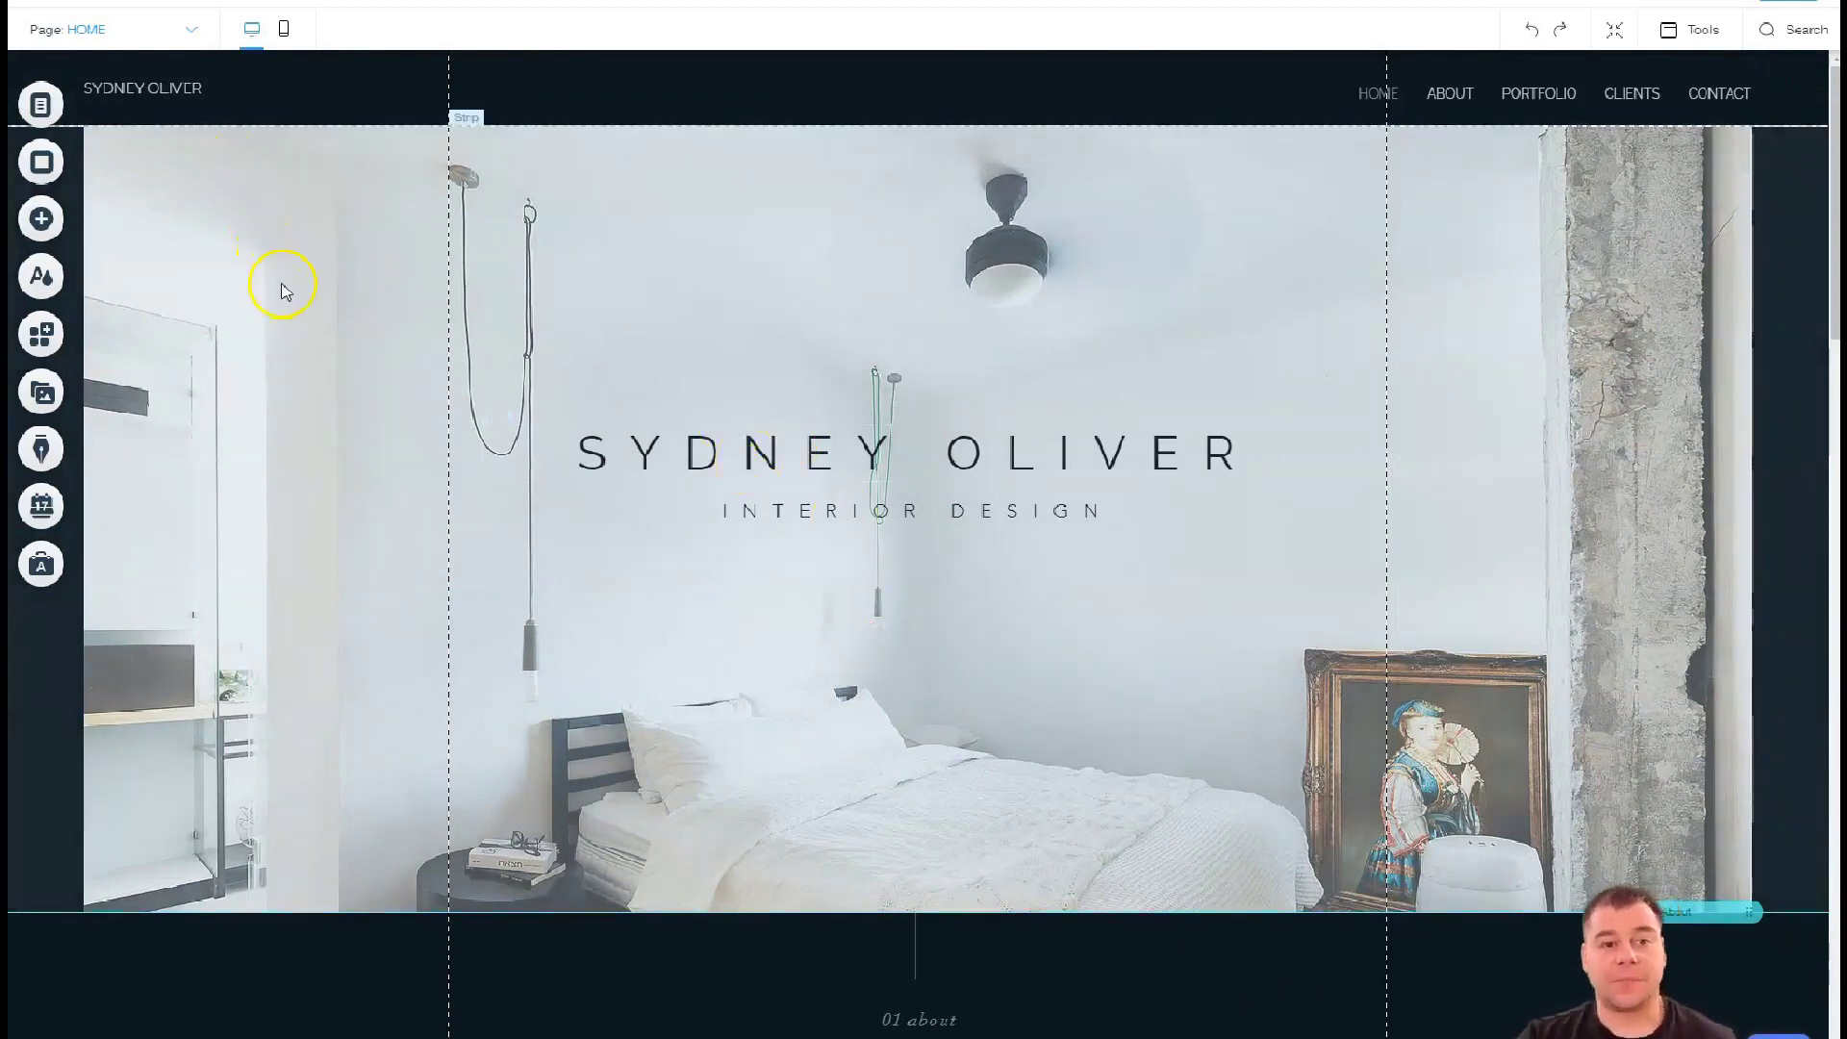
# In Zoom Out & Reorder, delete the clients section and the empty strip below the gallery
pyautogui.click(1614, 33)
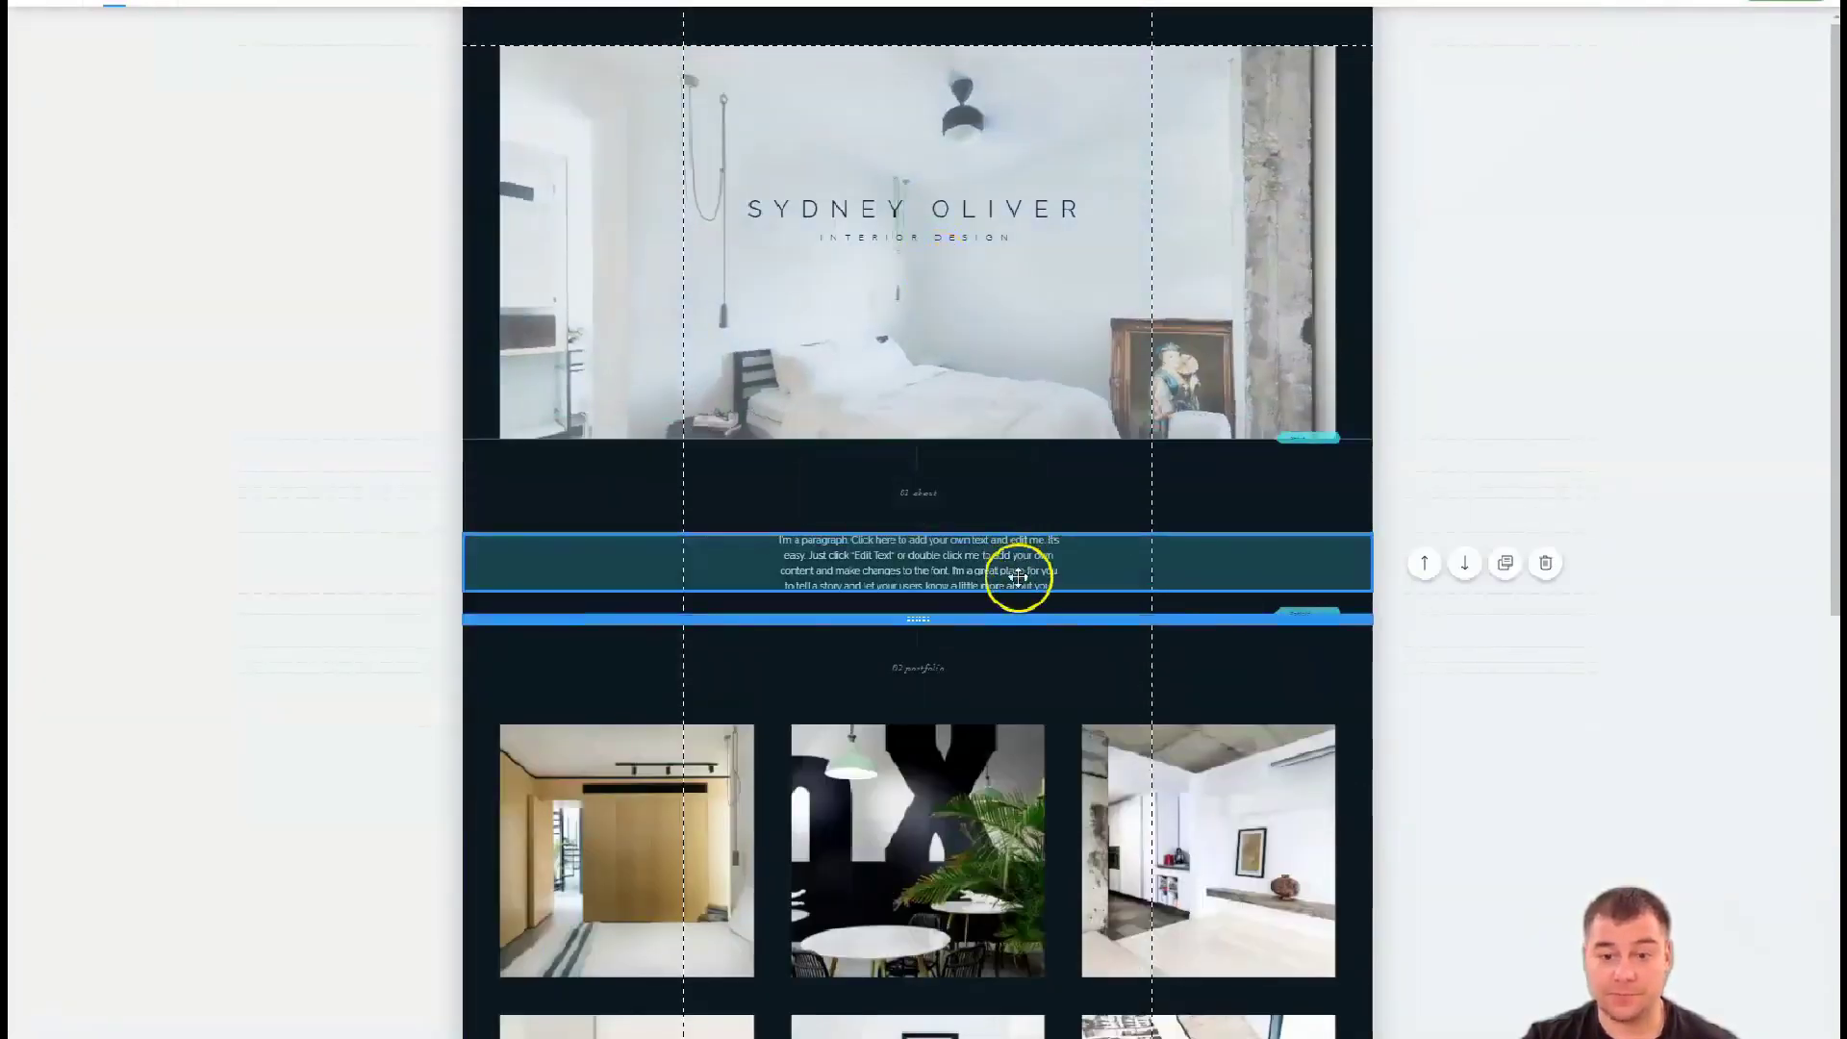
pyautogui.scroll(-2, 1010, 571)
pyautogui.scroll(-3, 993, 621)
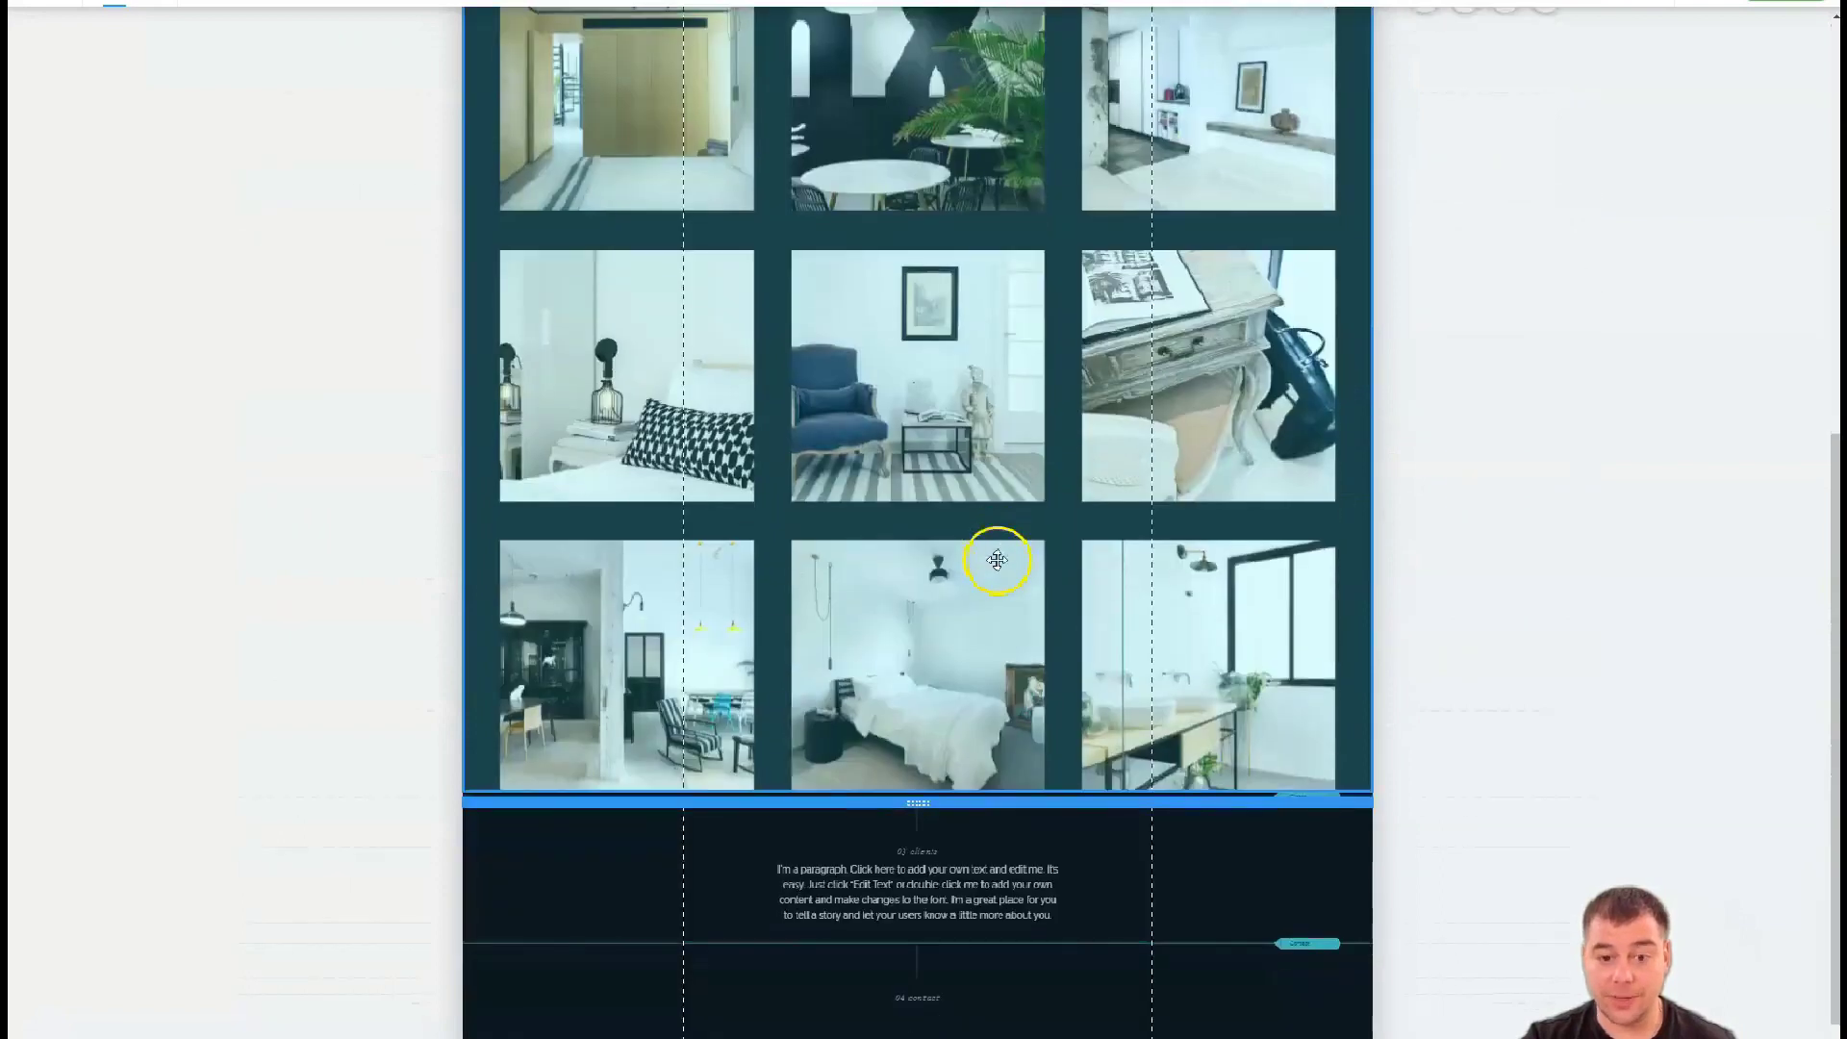
pyautogui.scroll(-2, 995, 577)
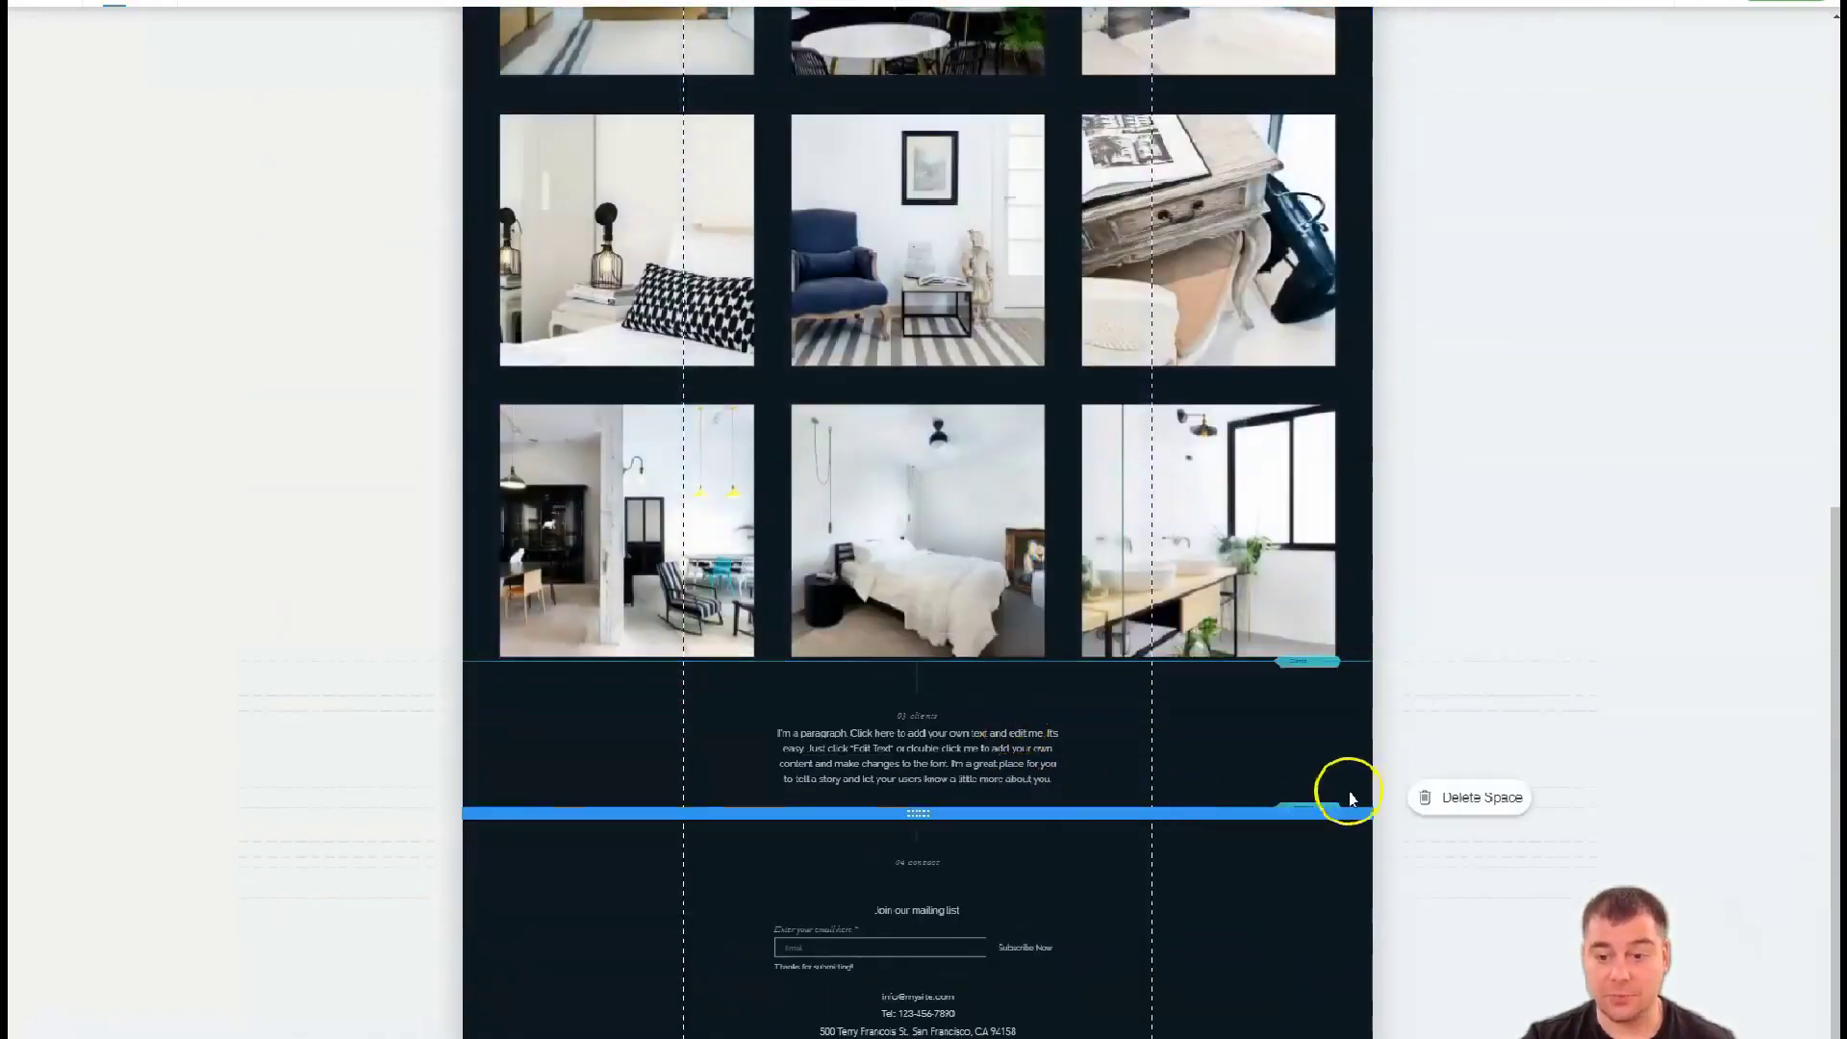
pyautogui.moveTo(1329, 751)
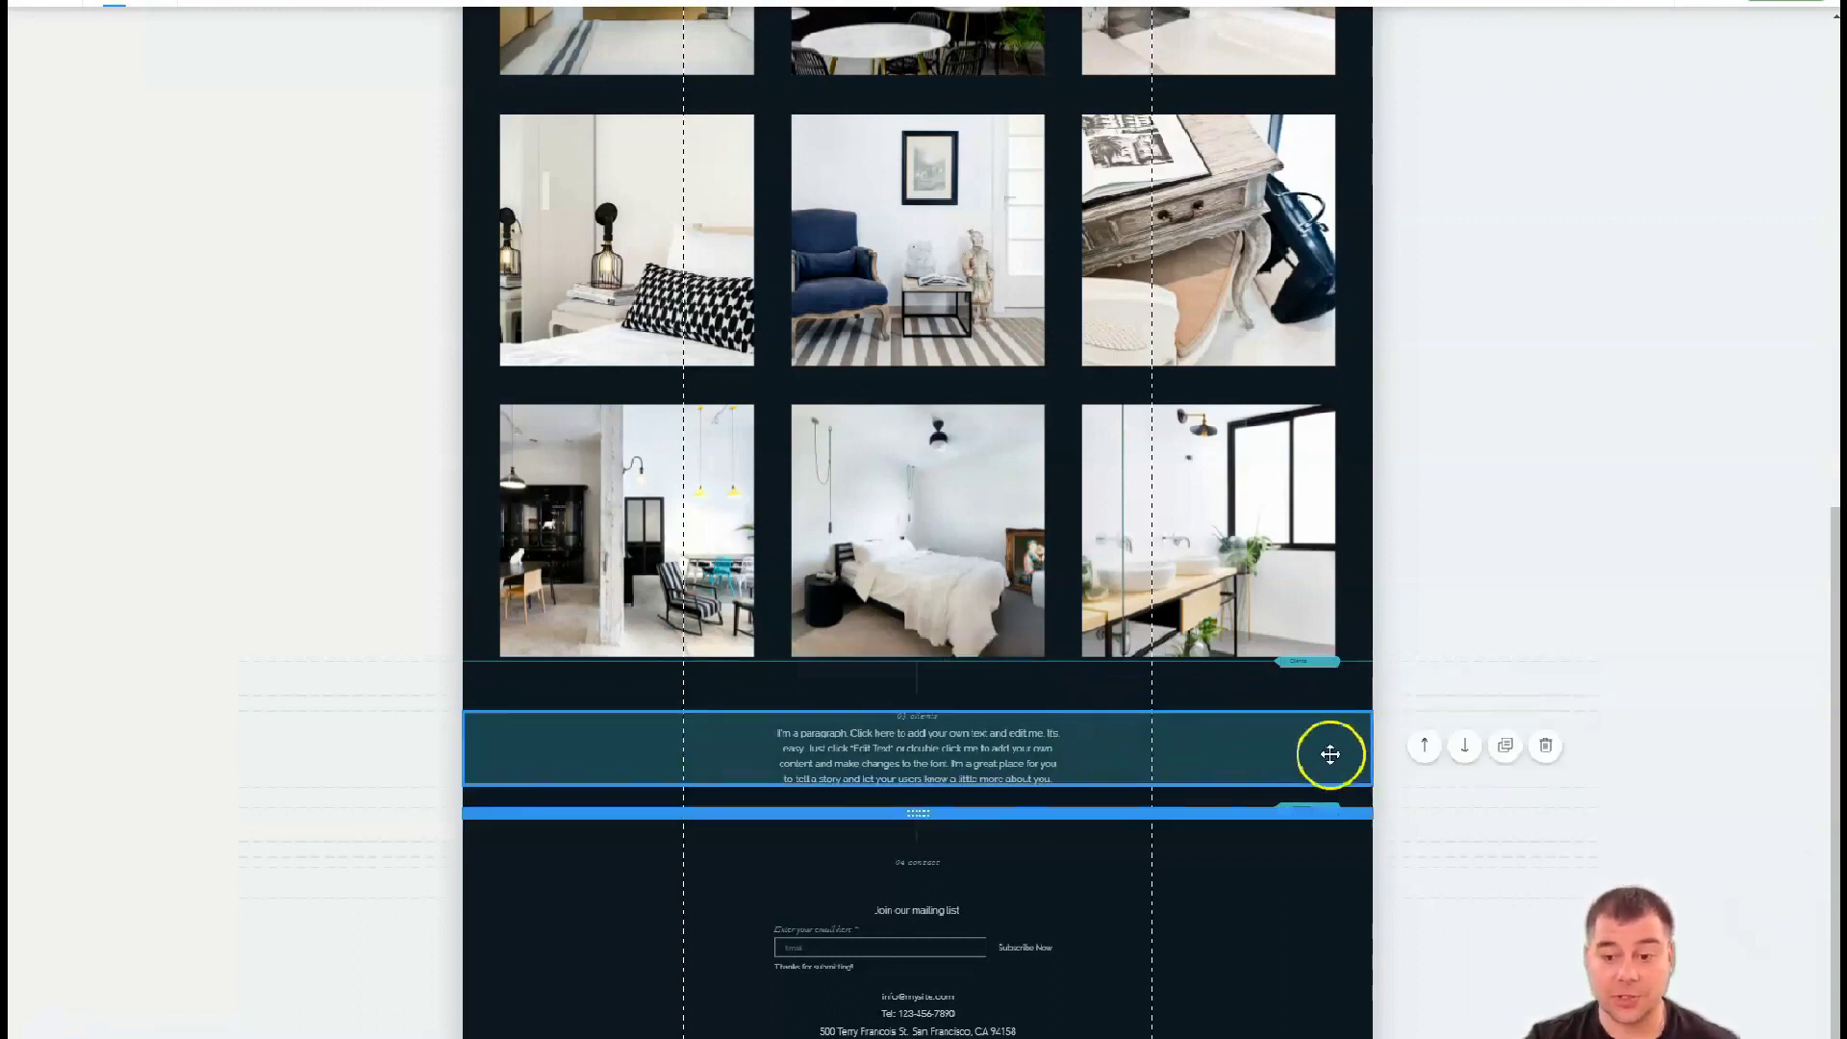
pyautogui.click(1546, 747)
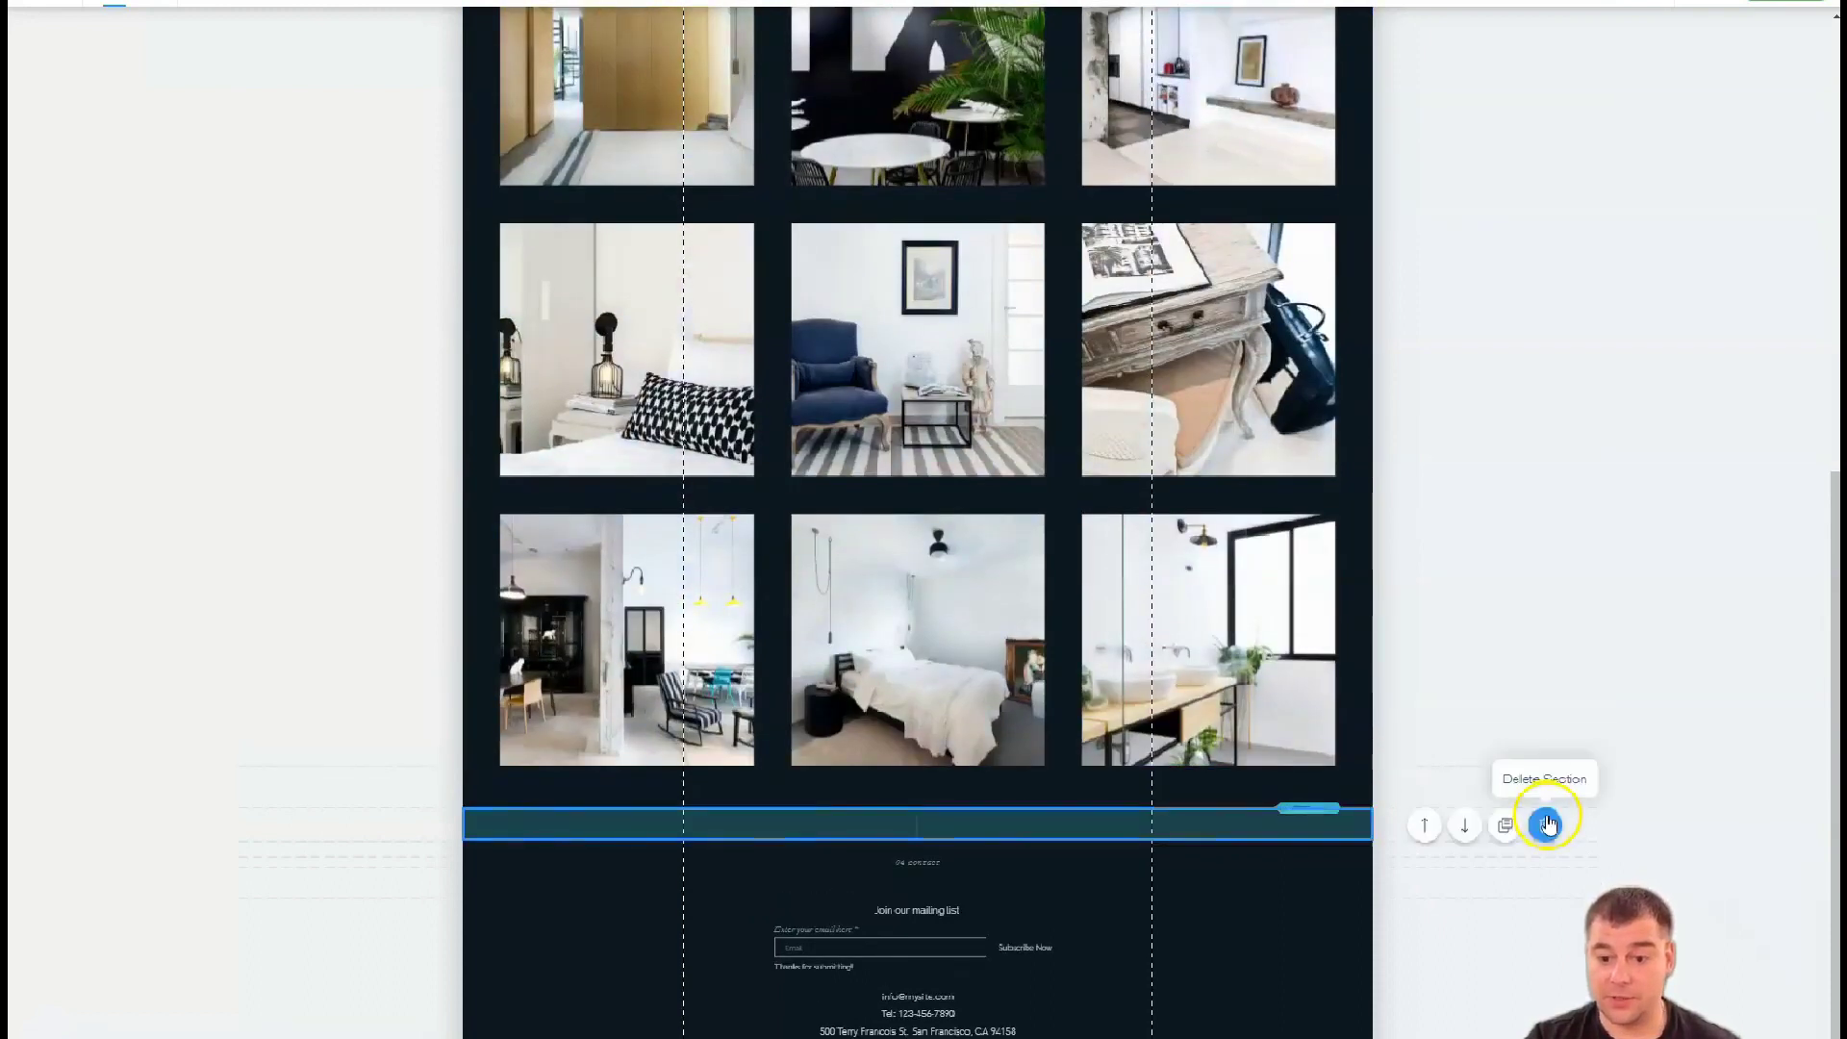
pyautogui.click(1548, 826)
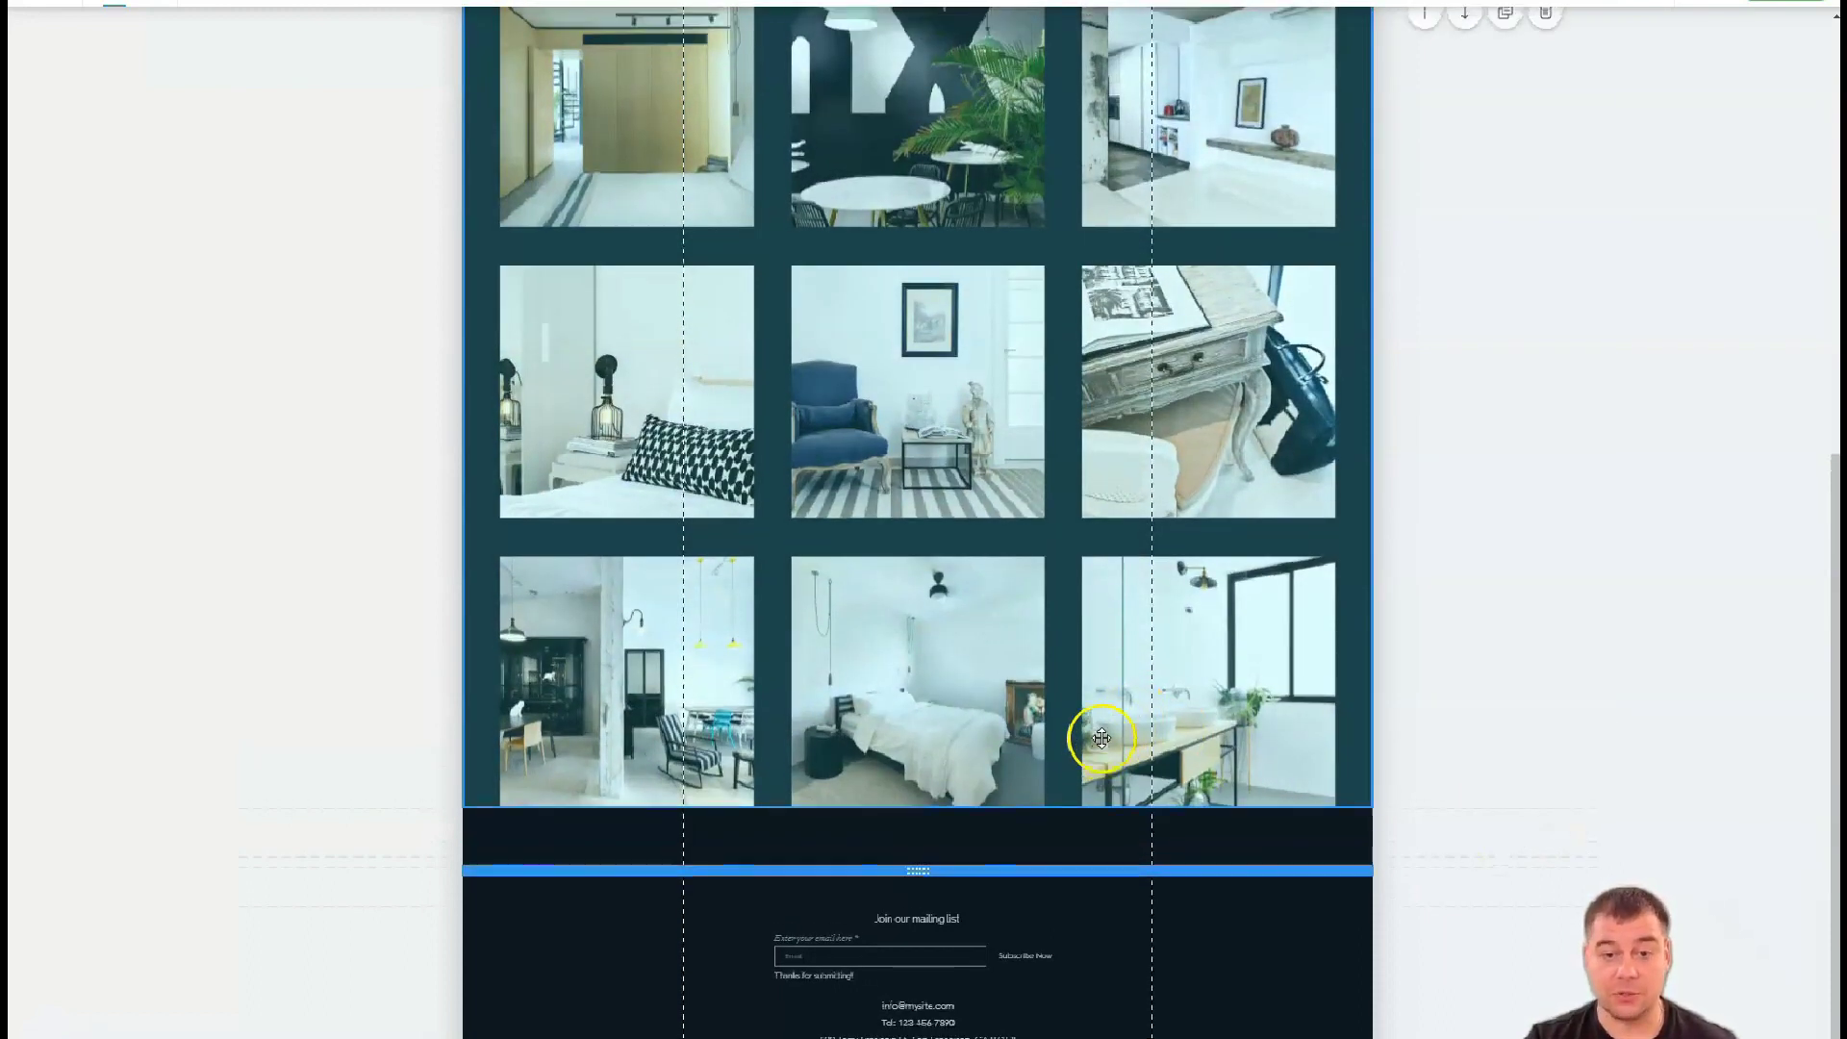
pyautogui.scroll(5, 1068, 635)
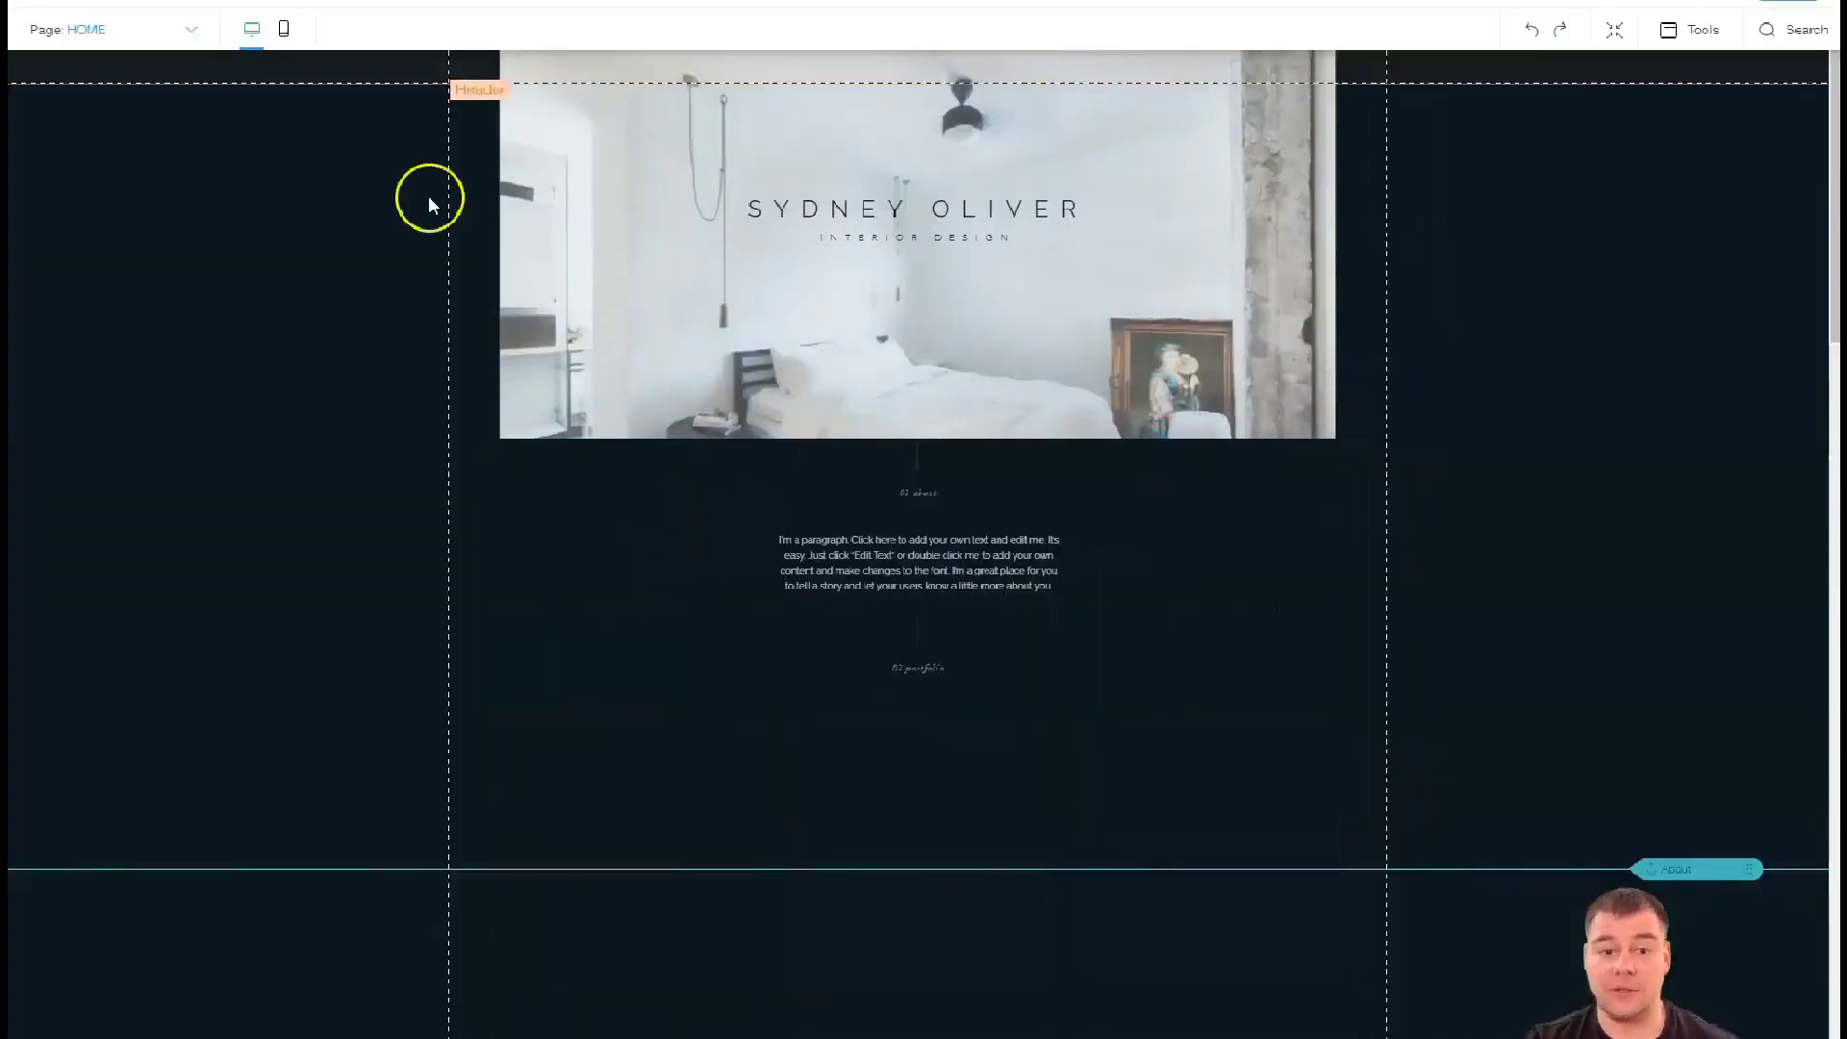
pyautogui.click(433, 194)
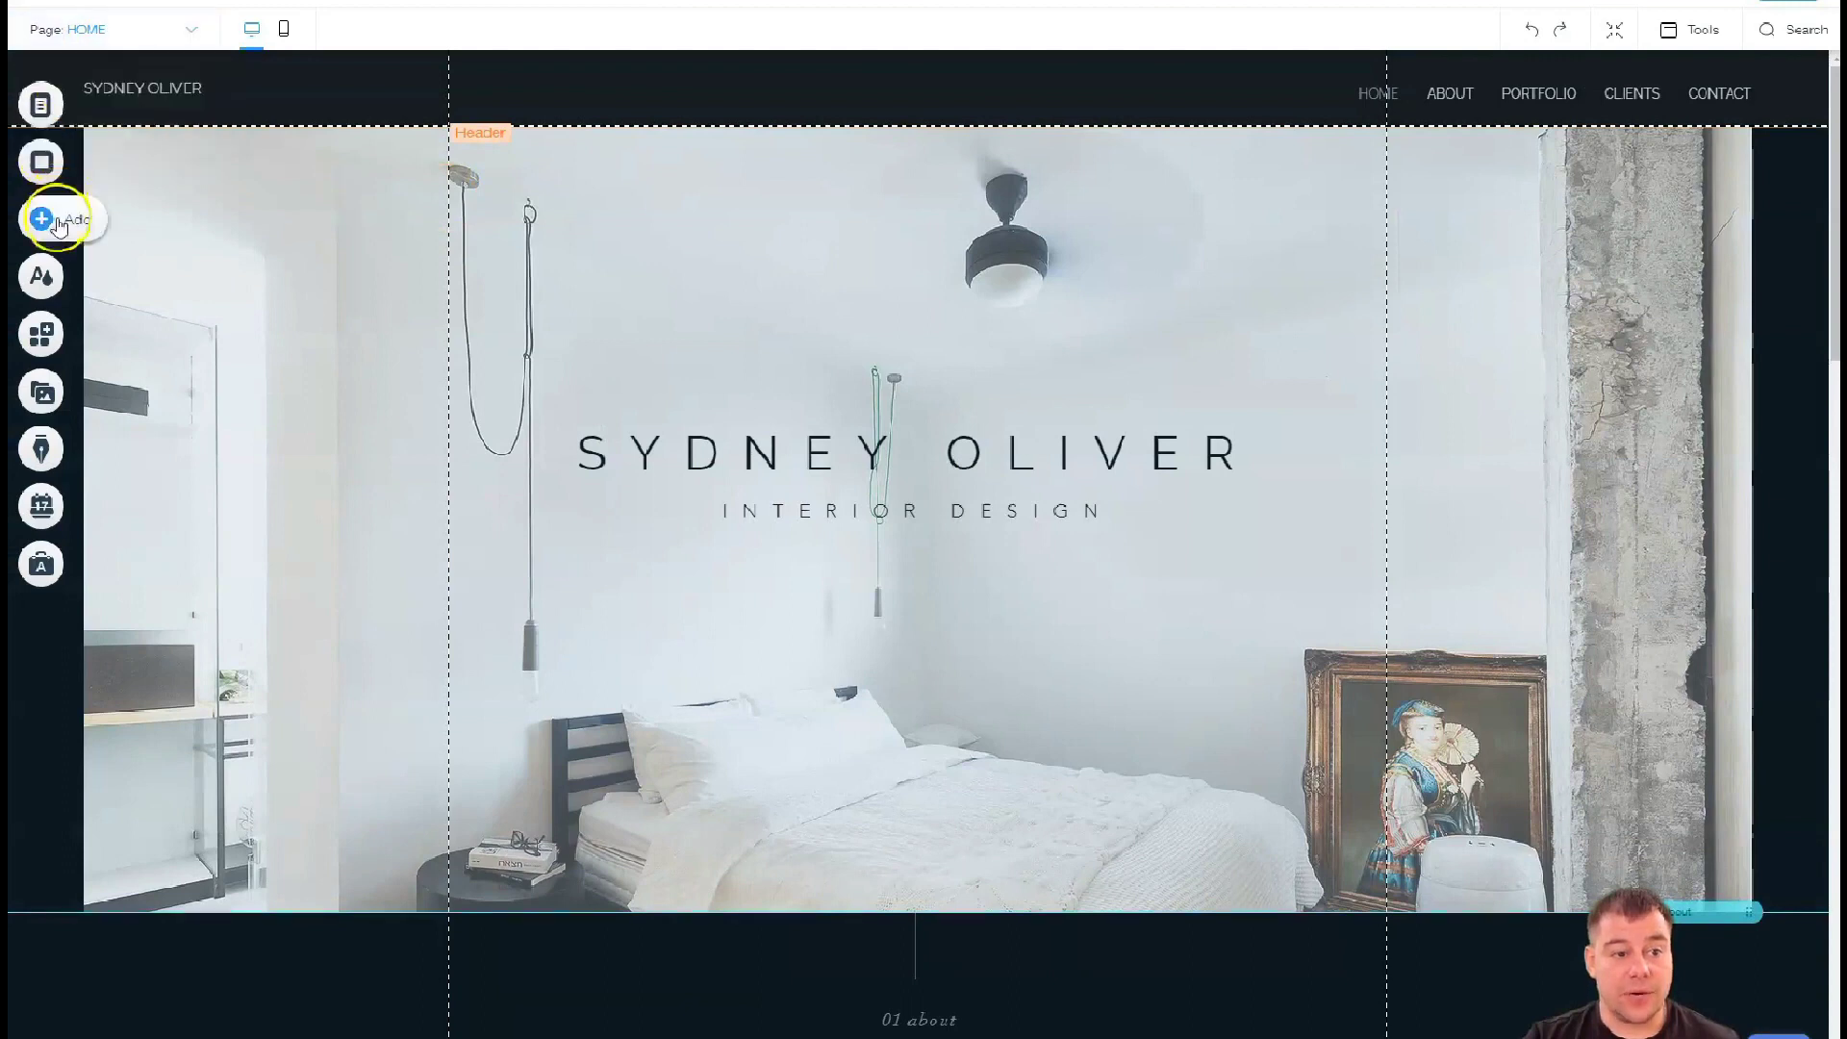
# Compare navy, grey-blue and bright blue swatches, settling on slate blue #516371 for the background
pyautogui.click(39, 164)
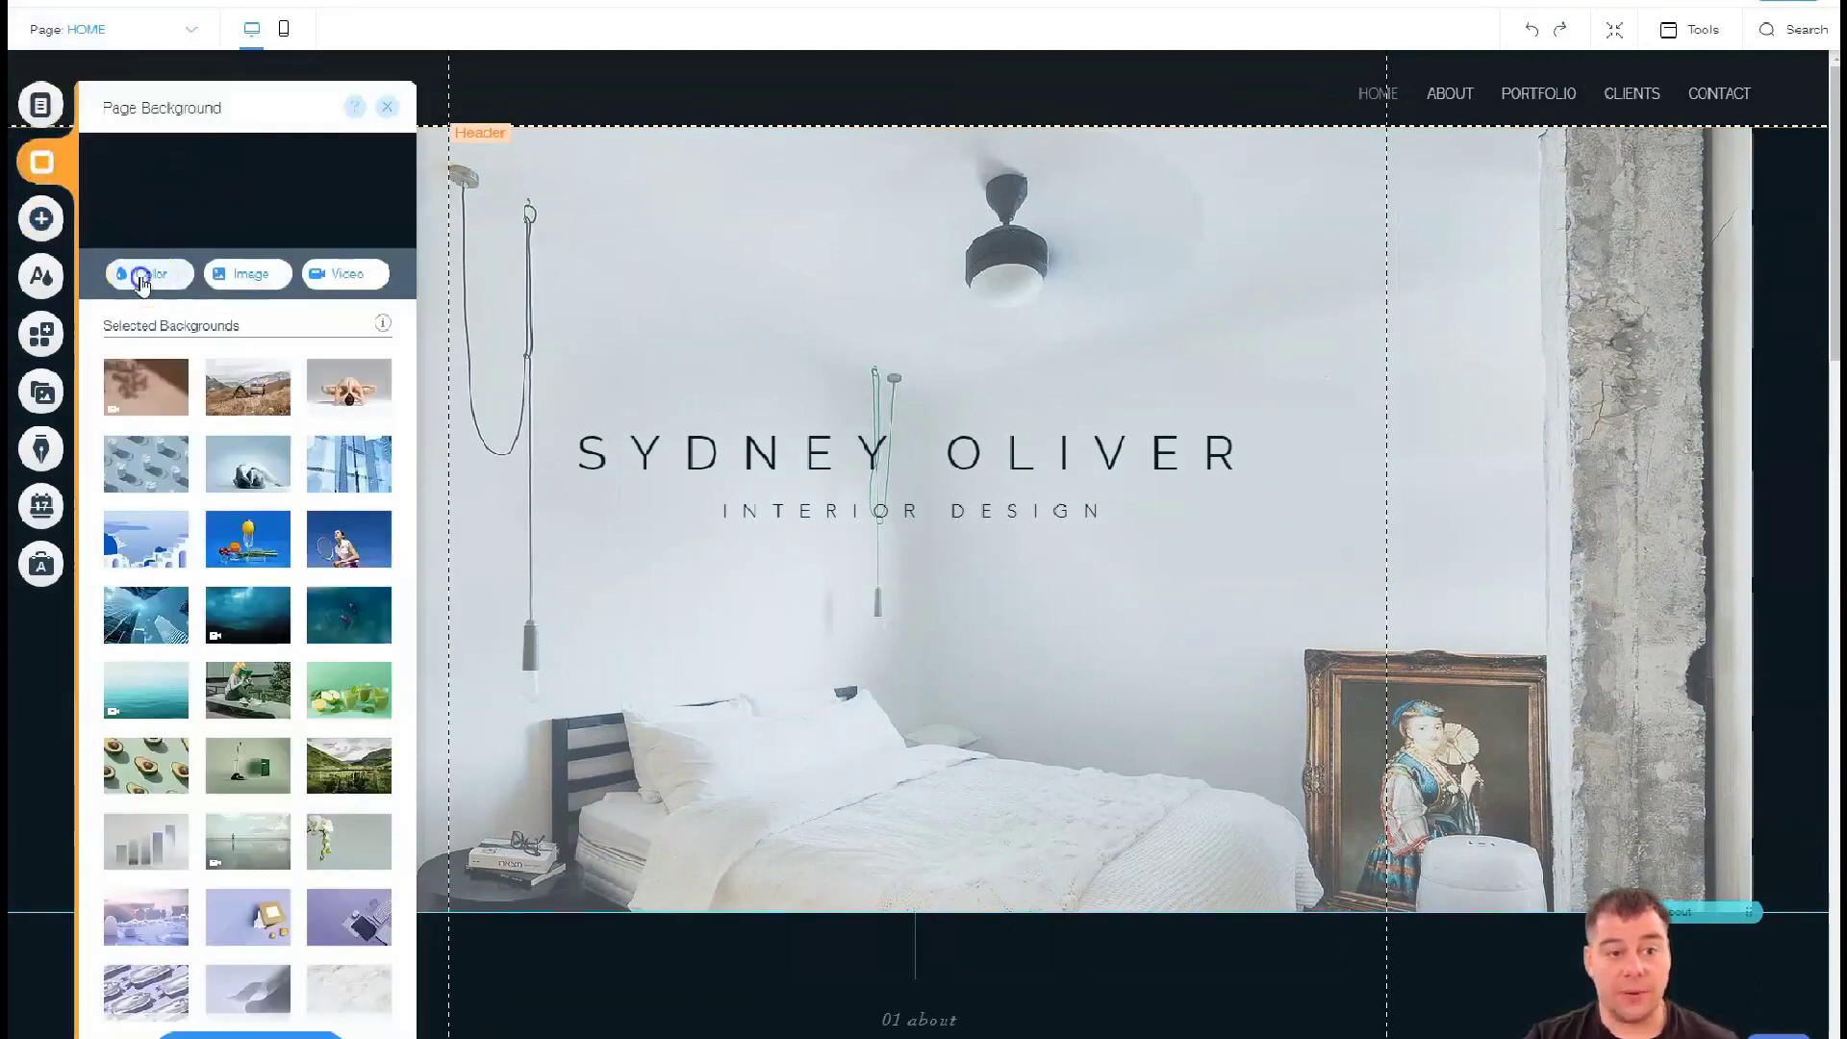
pyautogui.click(141, 279)
pyautogui.click(237, 379)
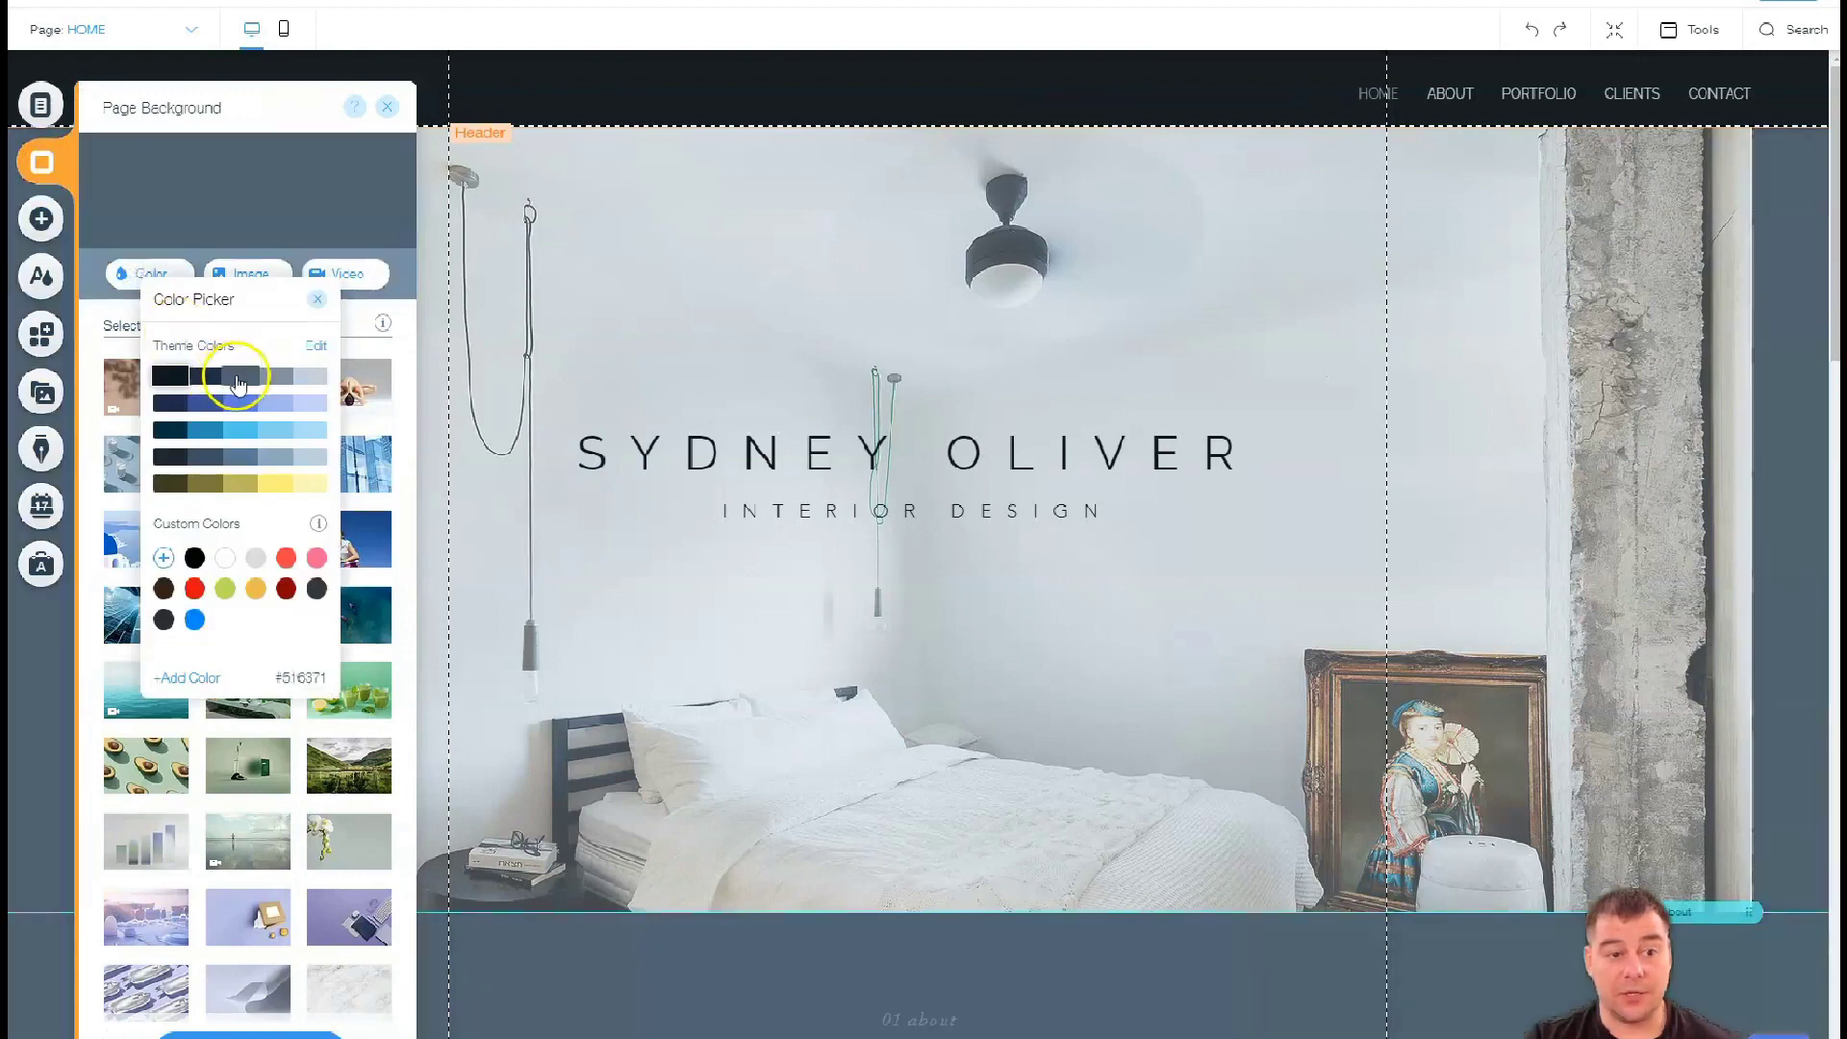
pyautogui.click(205, 379)
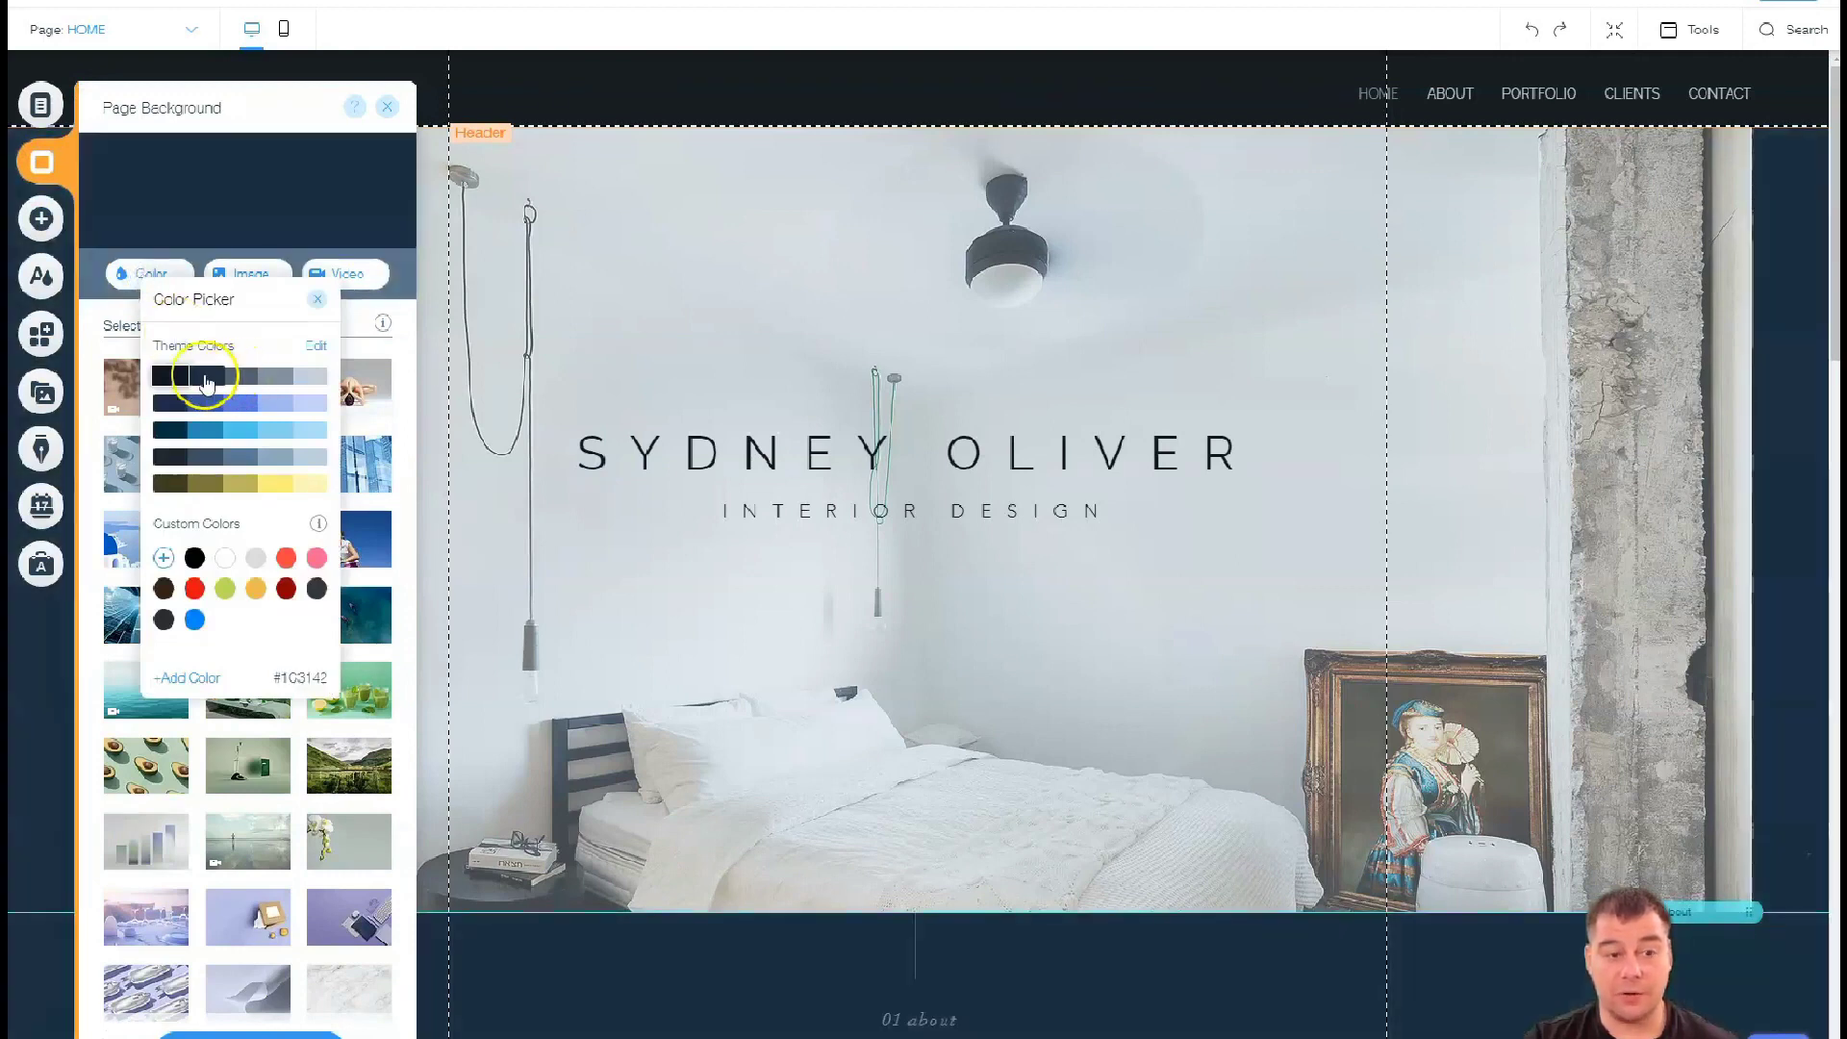
pyautogui.click(274, 379)
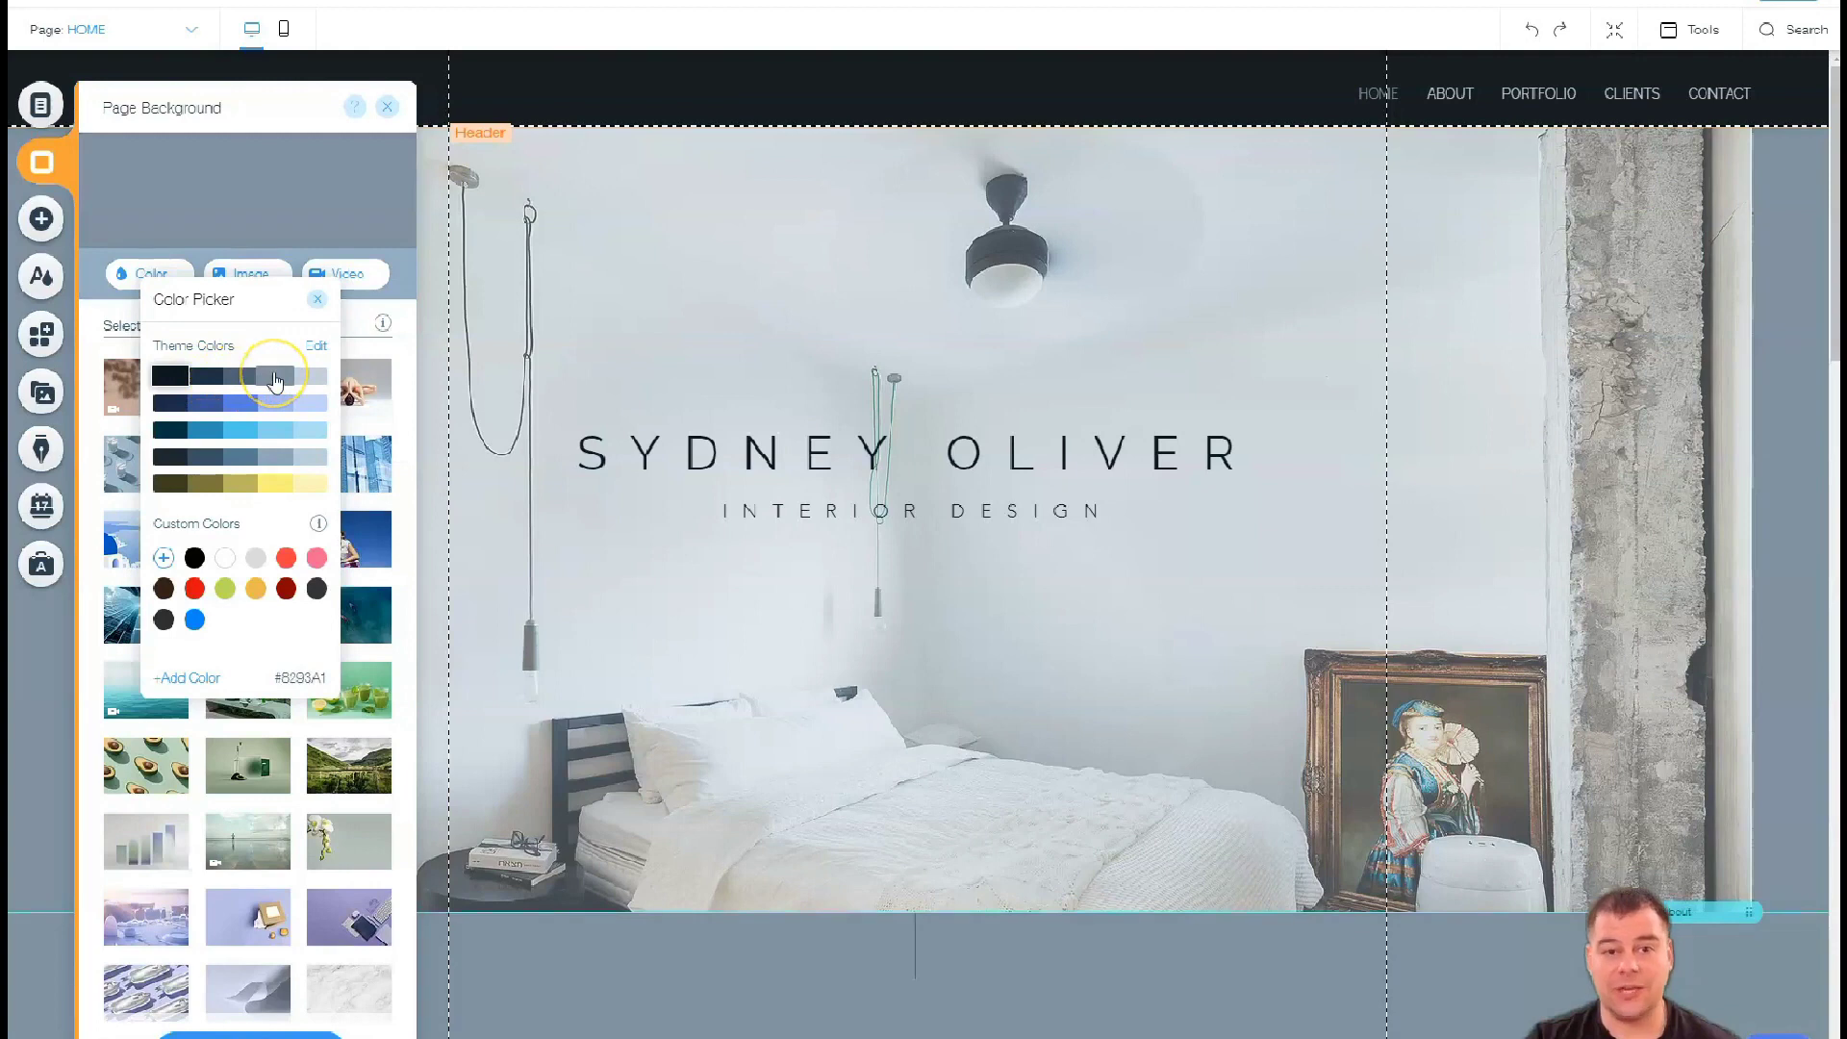
pyautogui.click(246, 380)
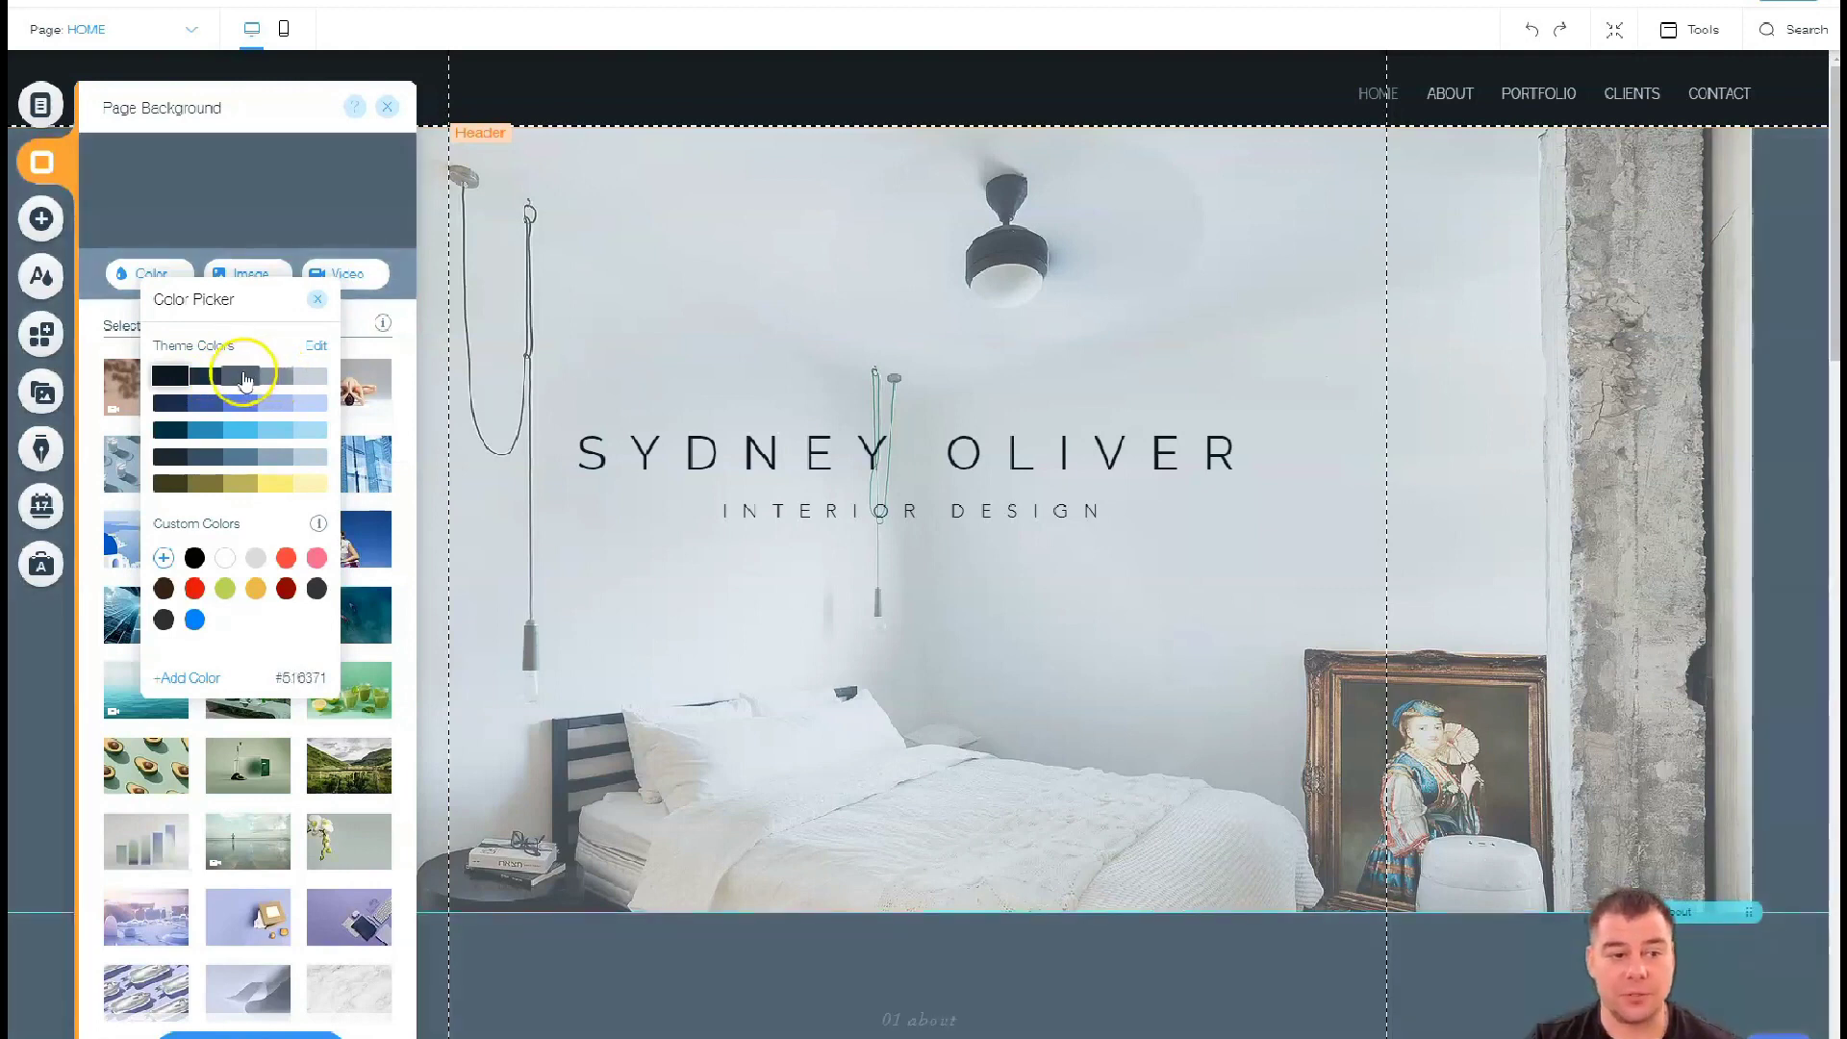
pyautogui.click(243, 404)
pyautogui.click(239, 379)
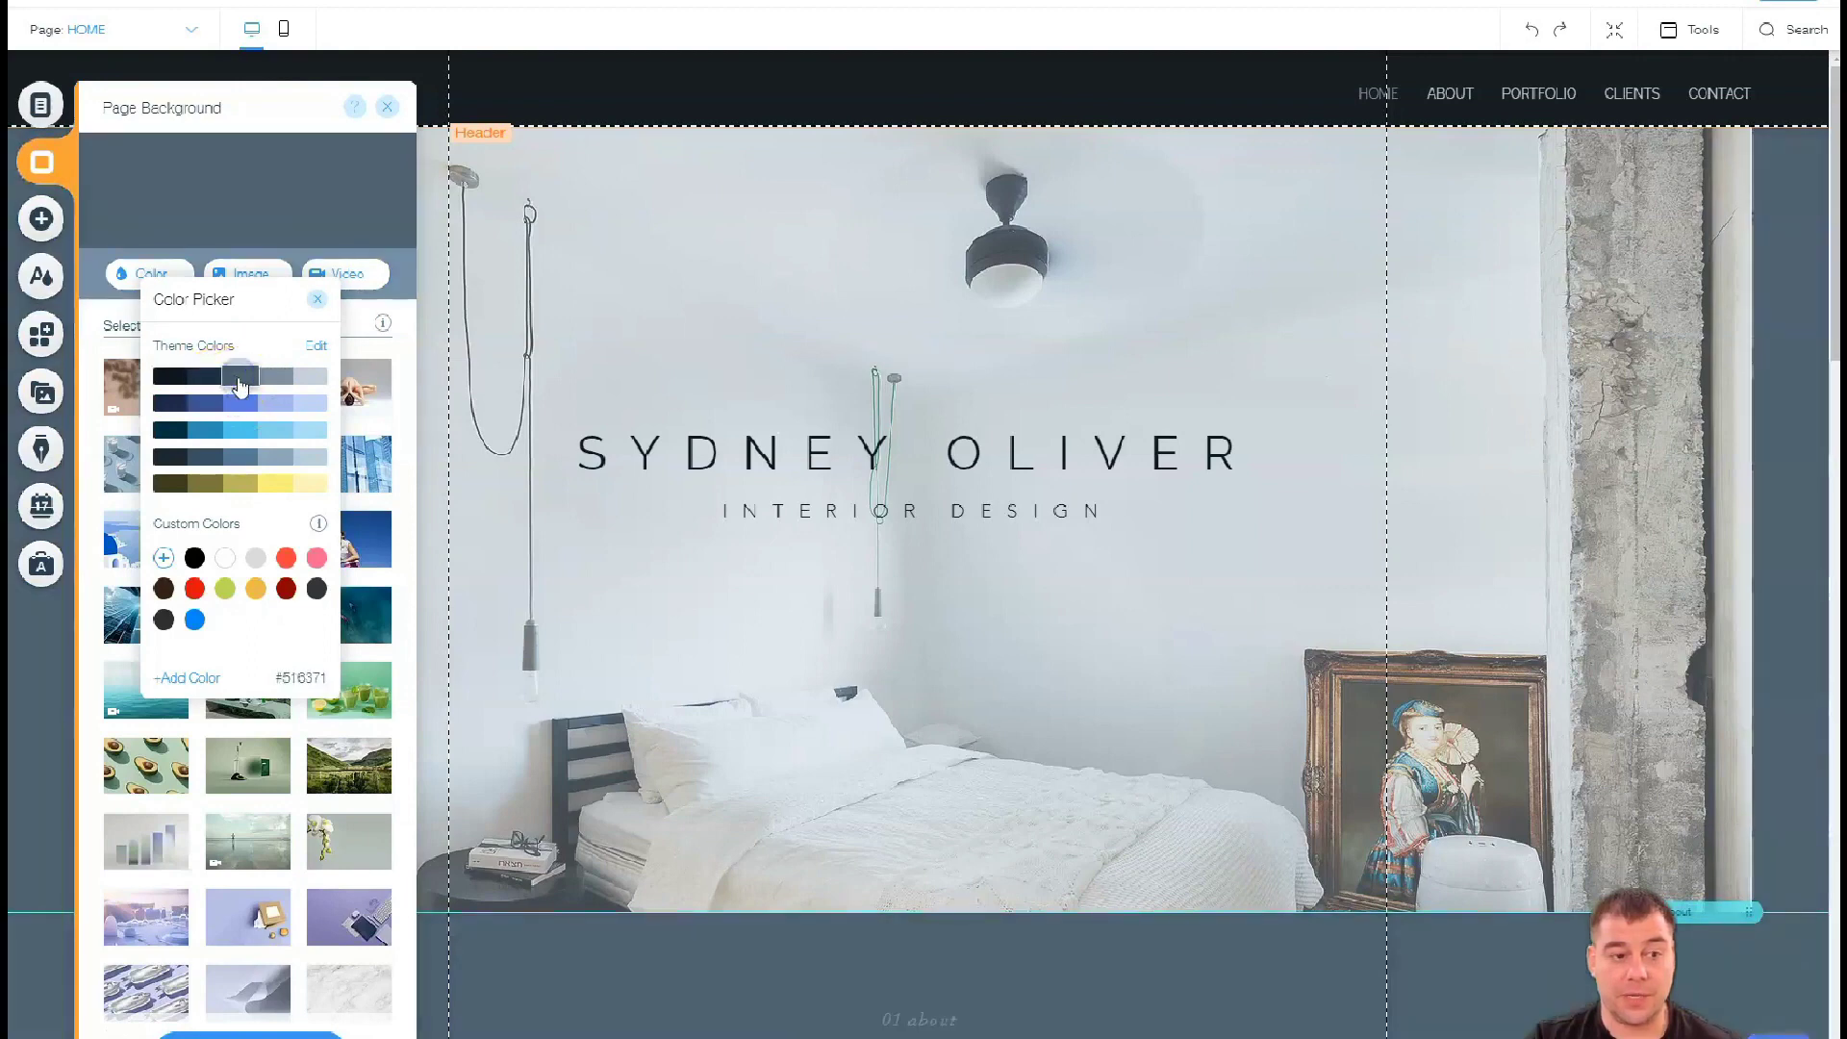
pyautogui.click(315, 299)
pyautogui.click(387, 108)
pyautogui.scroll(-4, 737, 686)
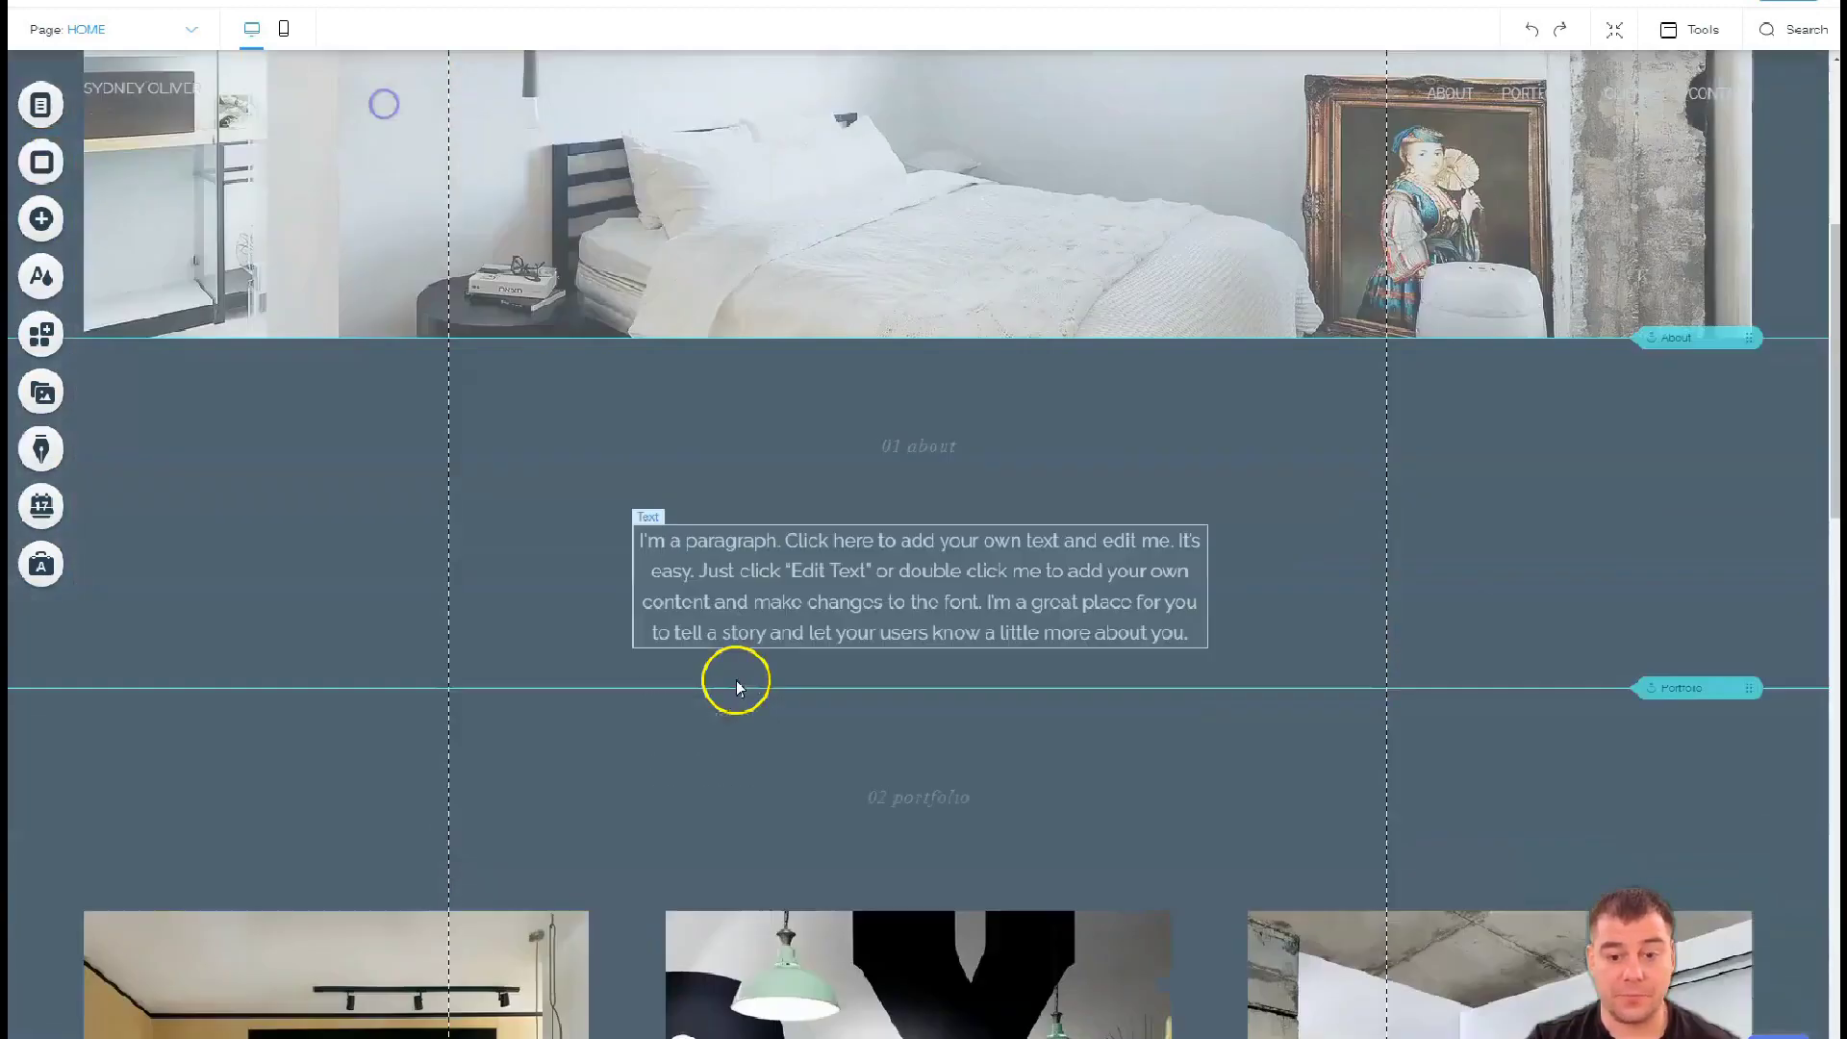
pyautogui.scroll(-6, 736, 680)
pyautogui.scroll(-5, 736, 680)
pyautogui.scroll(-2, 736, 678)
pyautogui.scroll(-1, 737, 677)
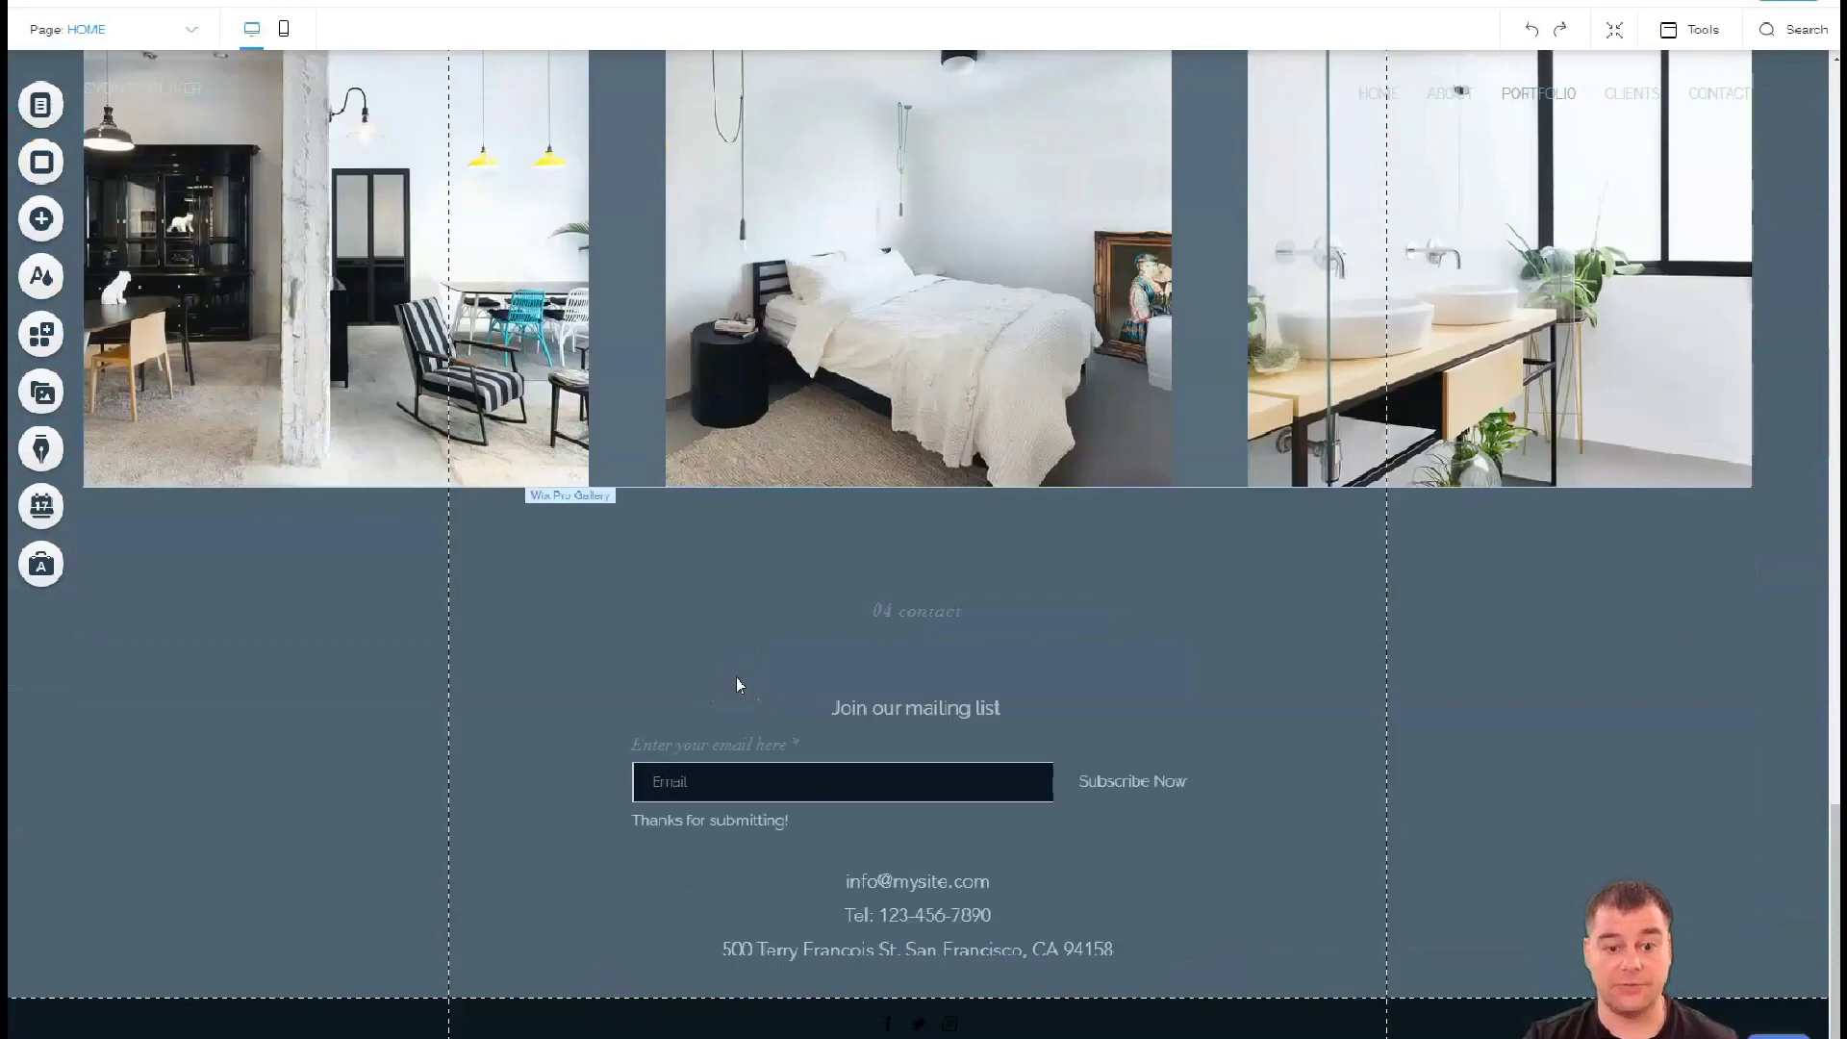
pyautogui.scroll(2, 736, 679)
pyautogui.scroll(5, 736, 678)
pyautogui.scroll(5, 737, 678)
pyautogui.scroll(5, 737, 682)
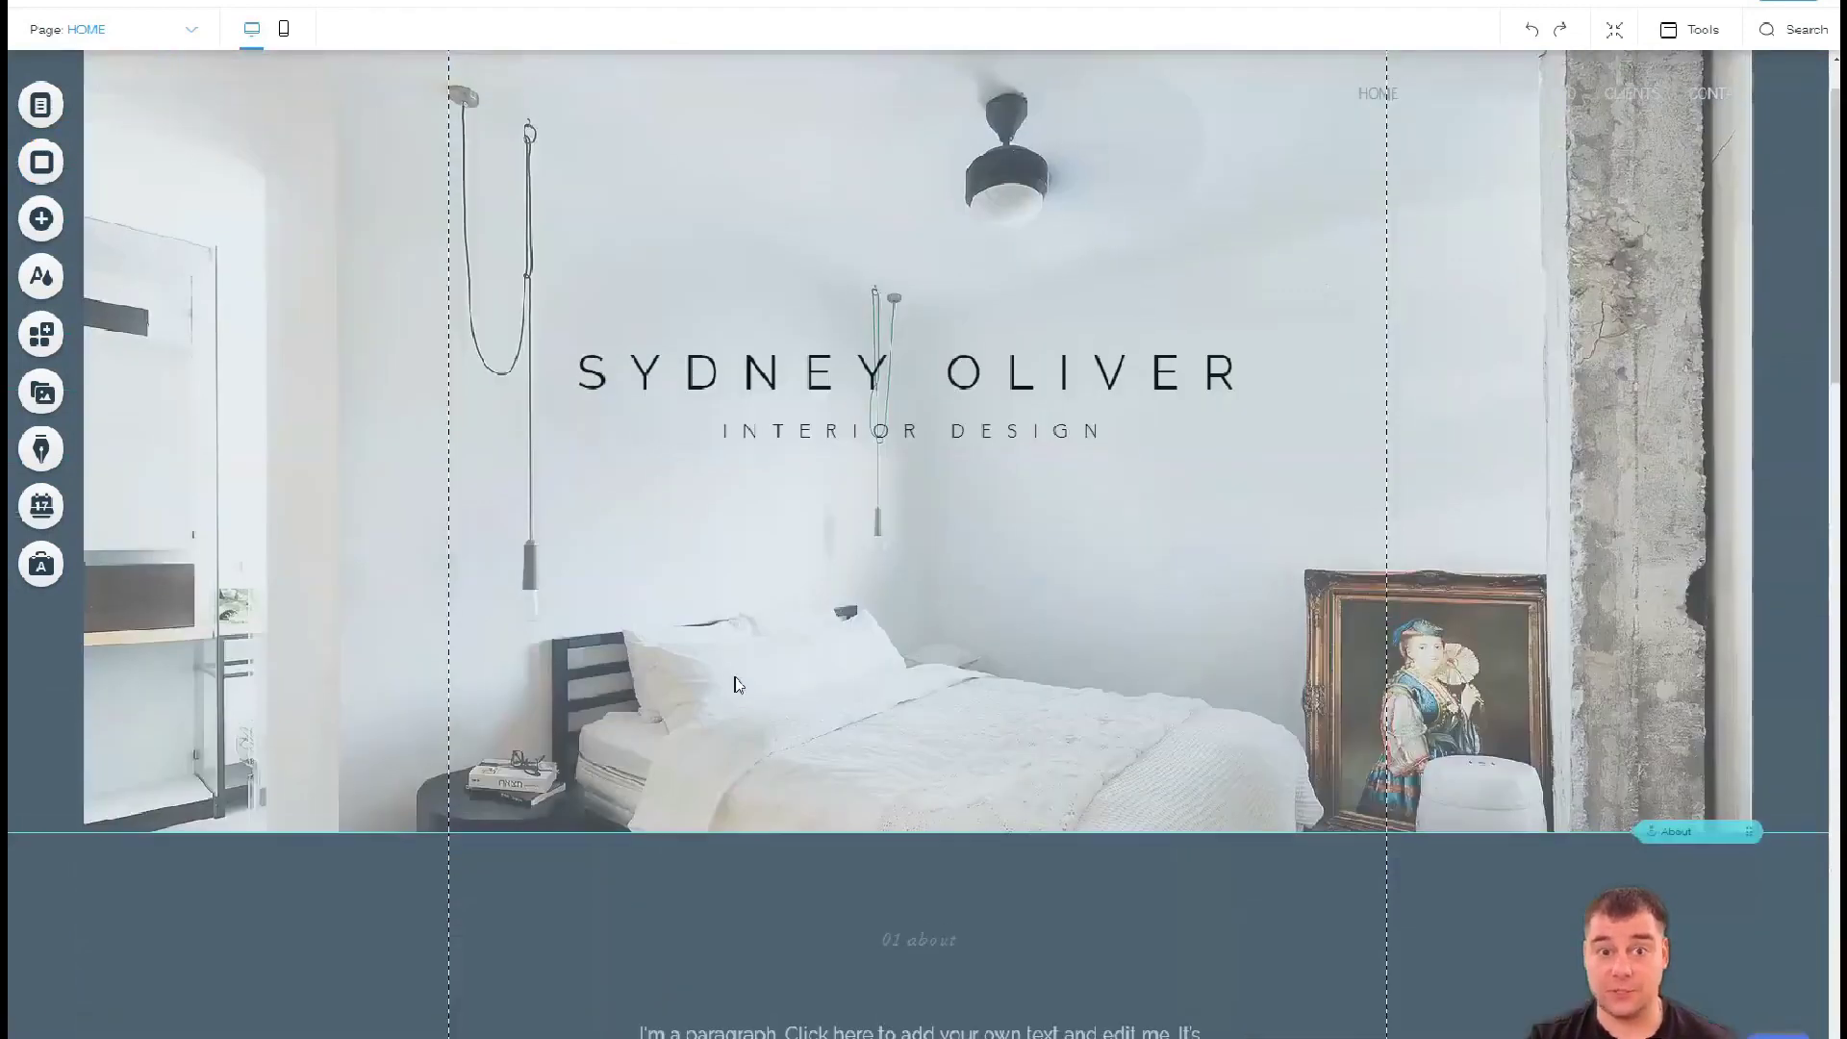
pyautogui.scroll(1, 736, 686)
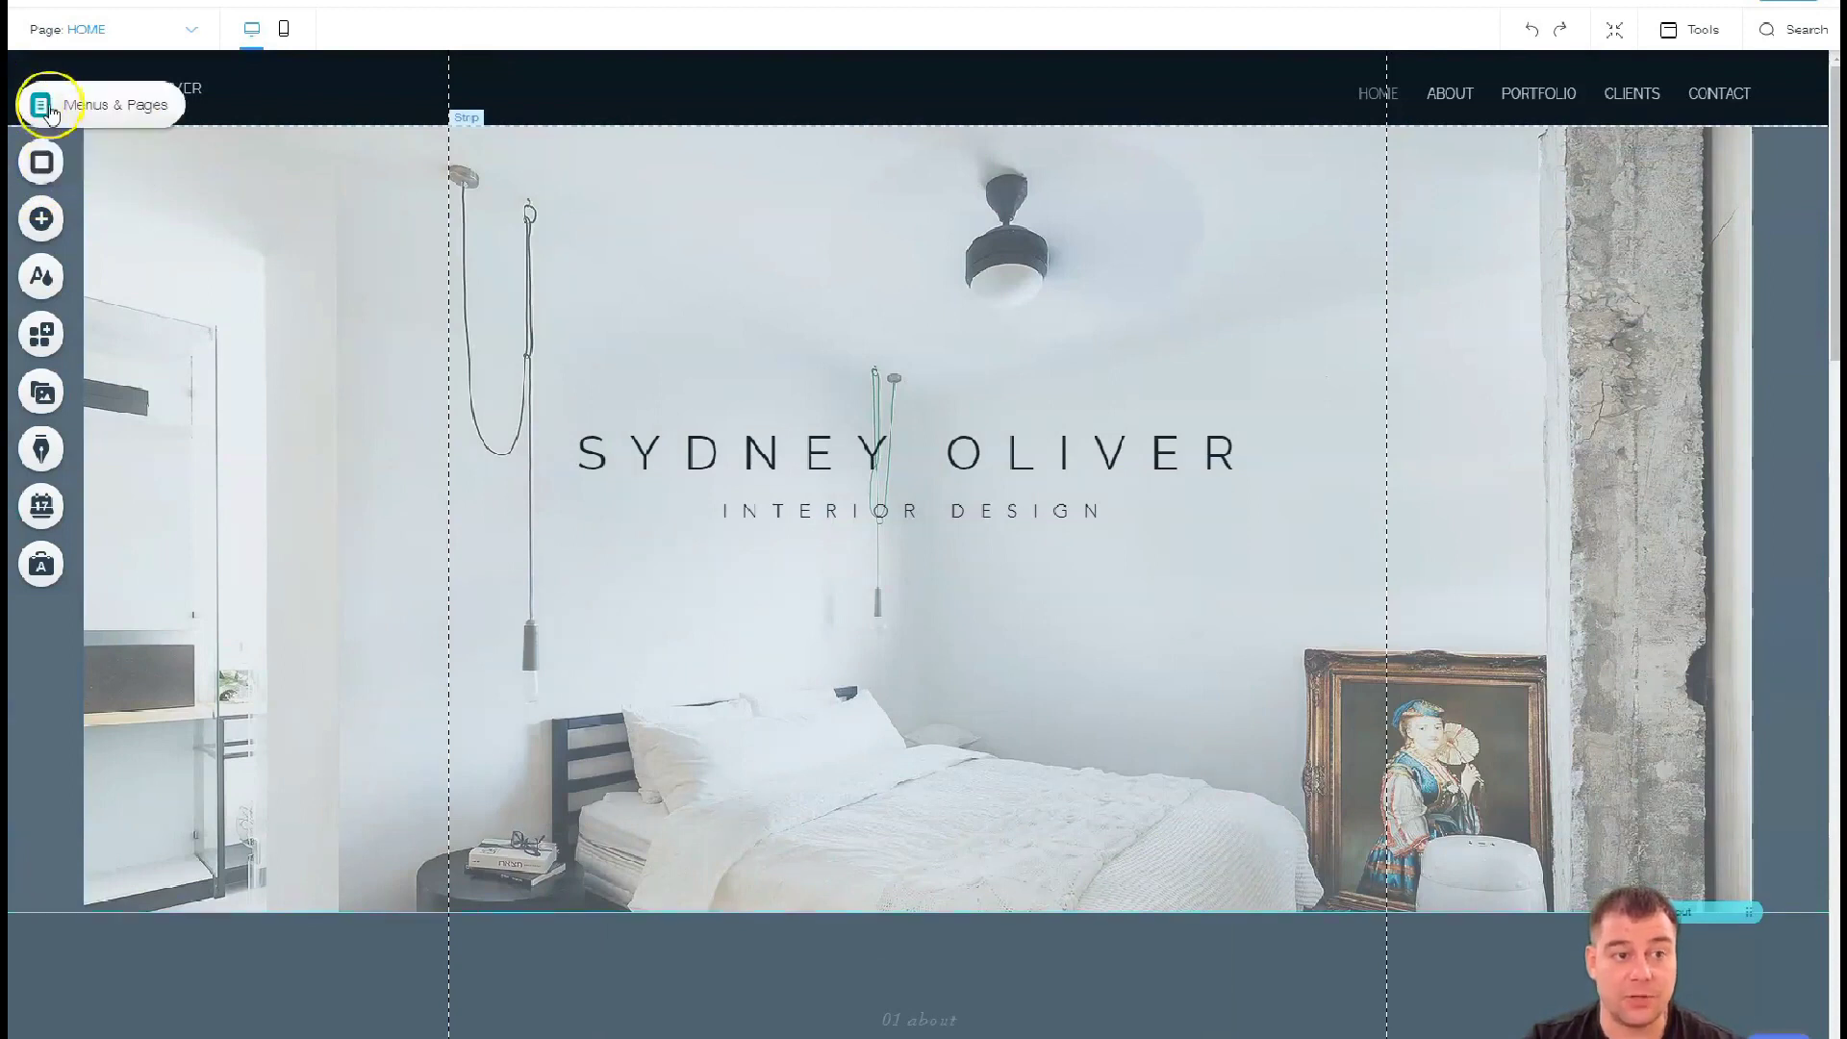
# Delete CLIENTS from the Site Menu, leaving Home, About, Portfolio and Contact
pyautogui.click(46, 109)
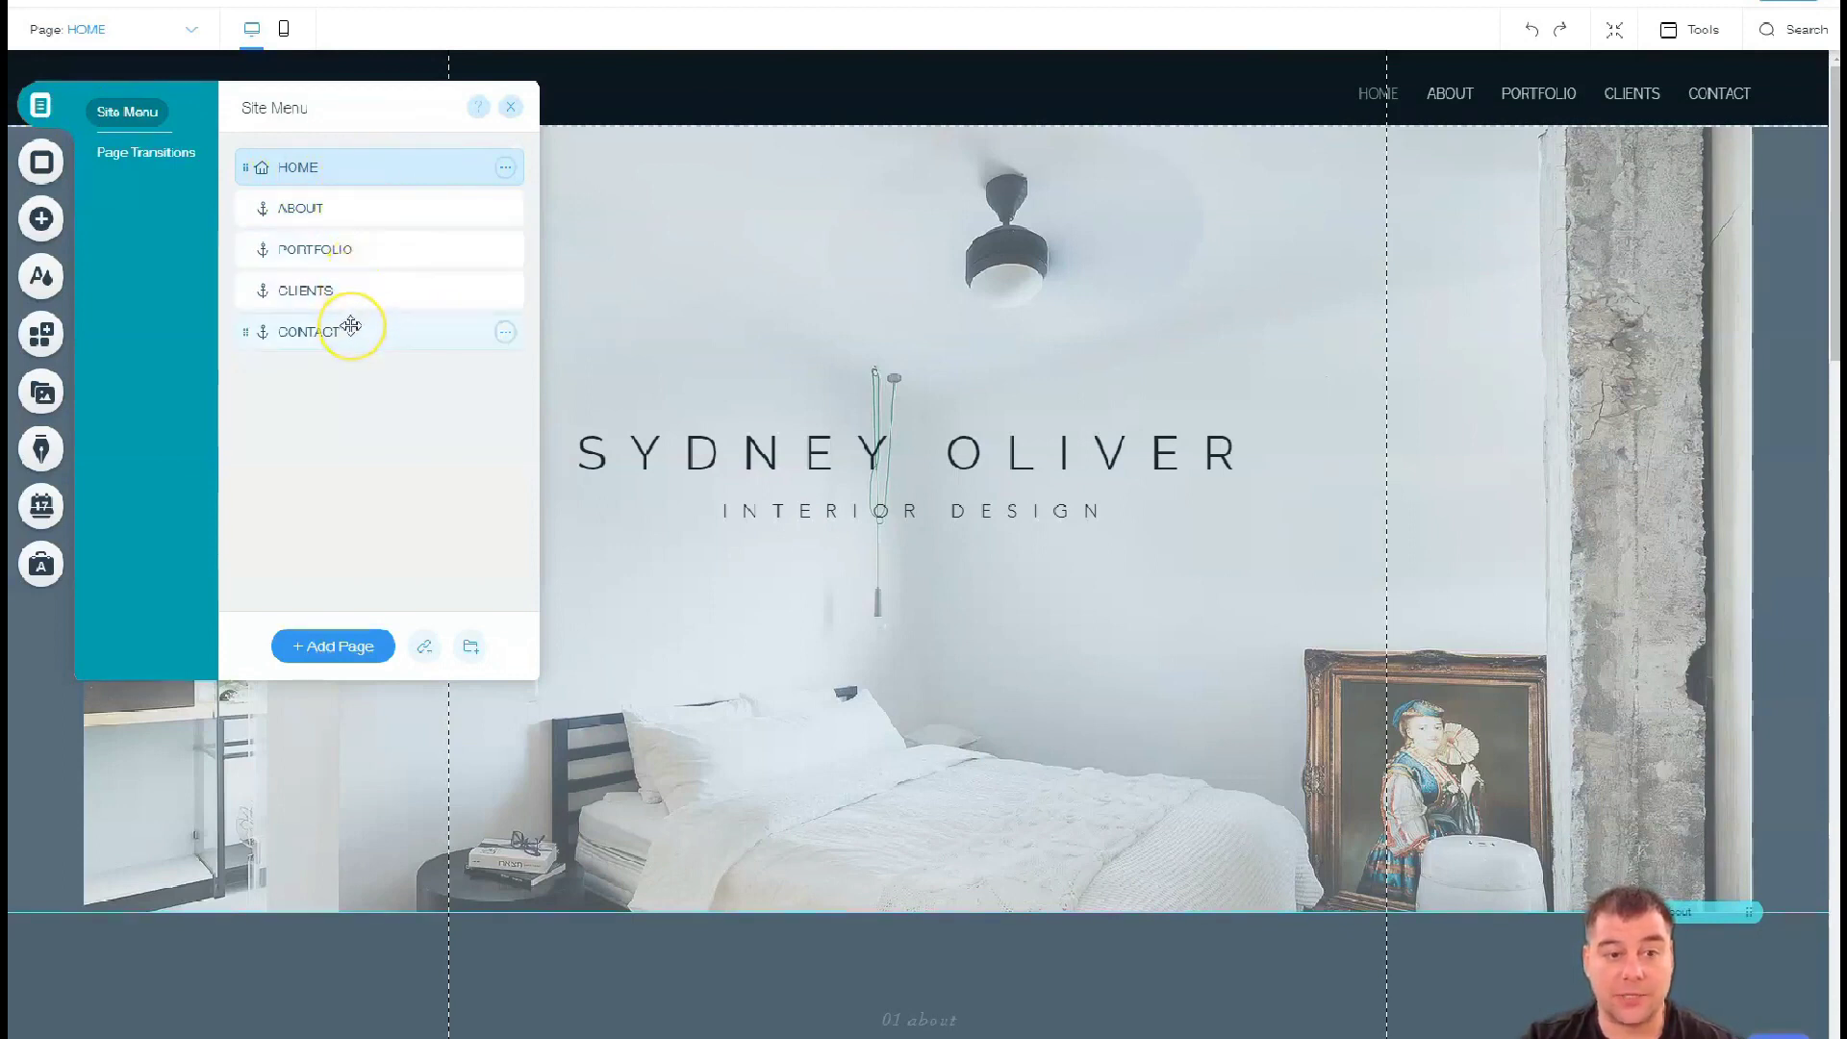
pyautogui.scroll(-1, 939, 405)
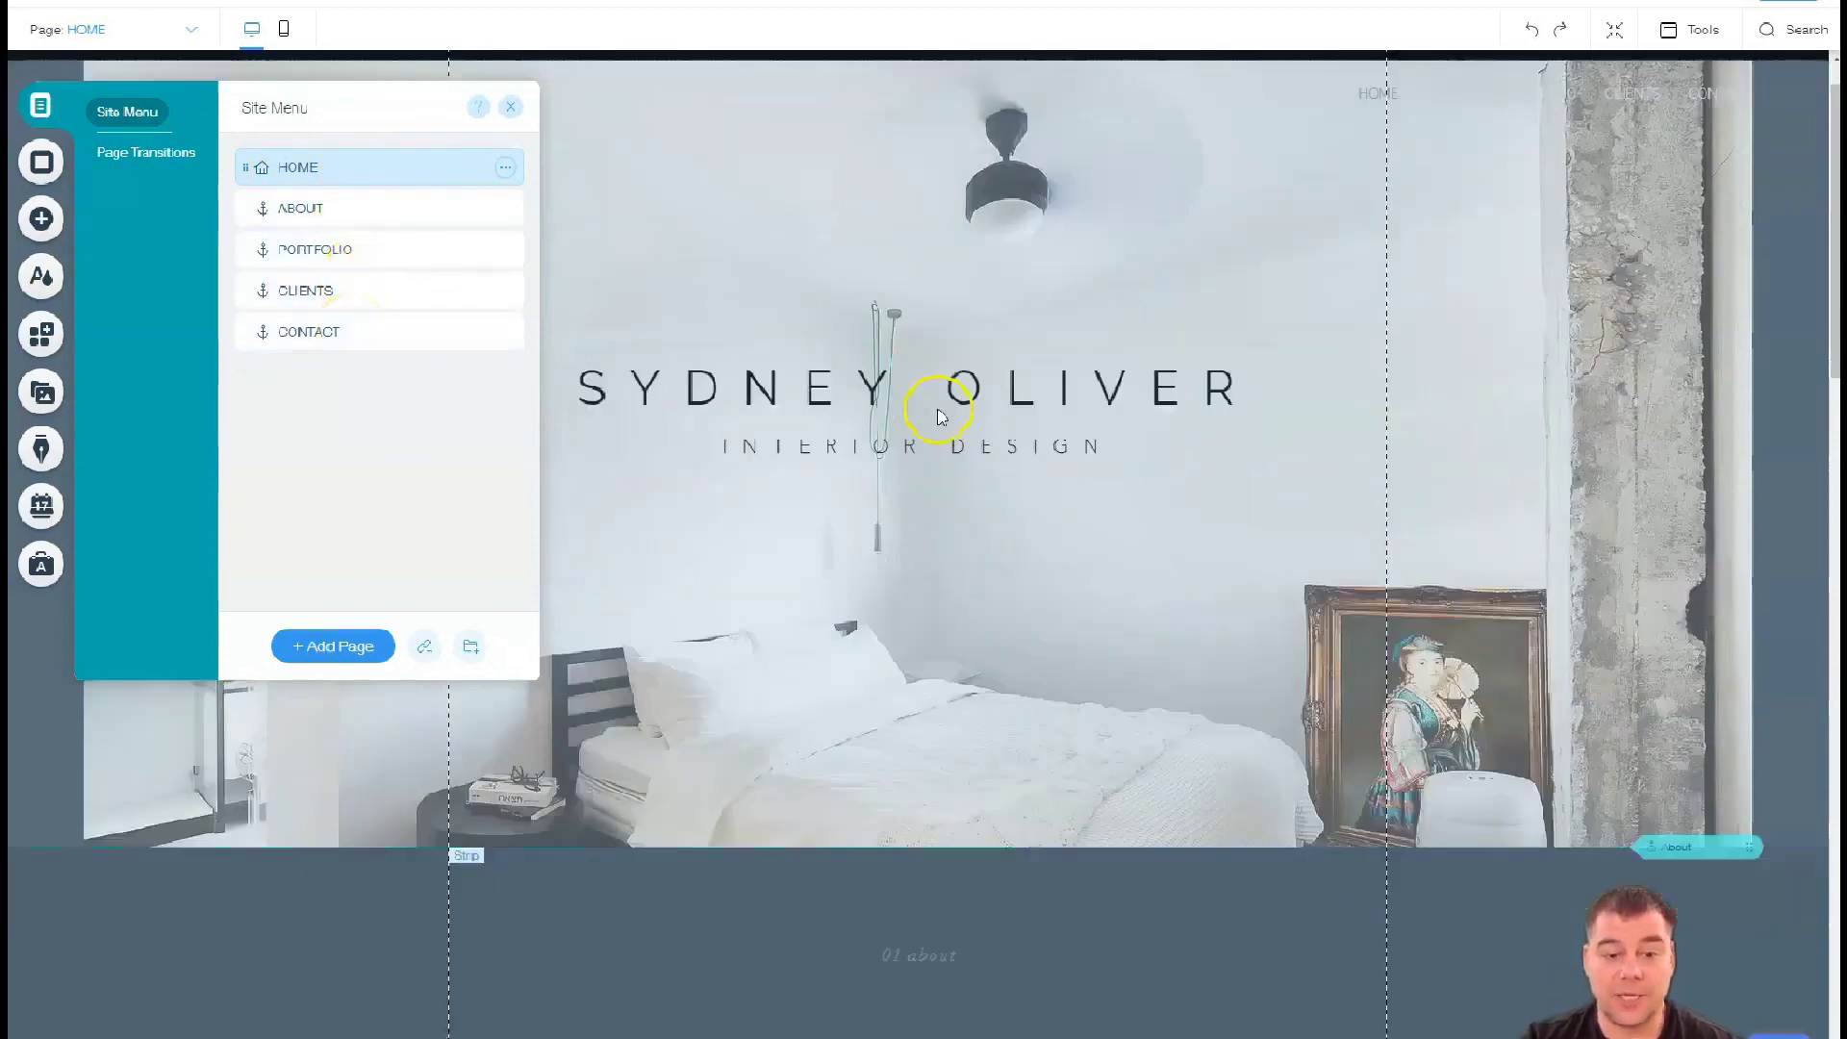
pyautogui.scroll(-5, 938, 405)
pyautogui.scroll(-4, 938, 429)
pyautogui.scroll(-4, 938, 428)
pyautogui.scroll(-5, 938, 428)
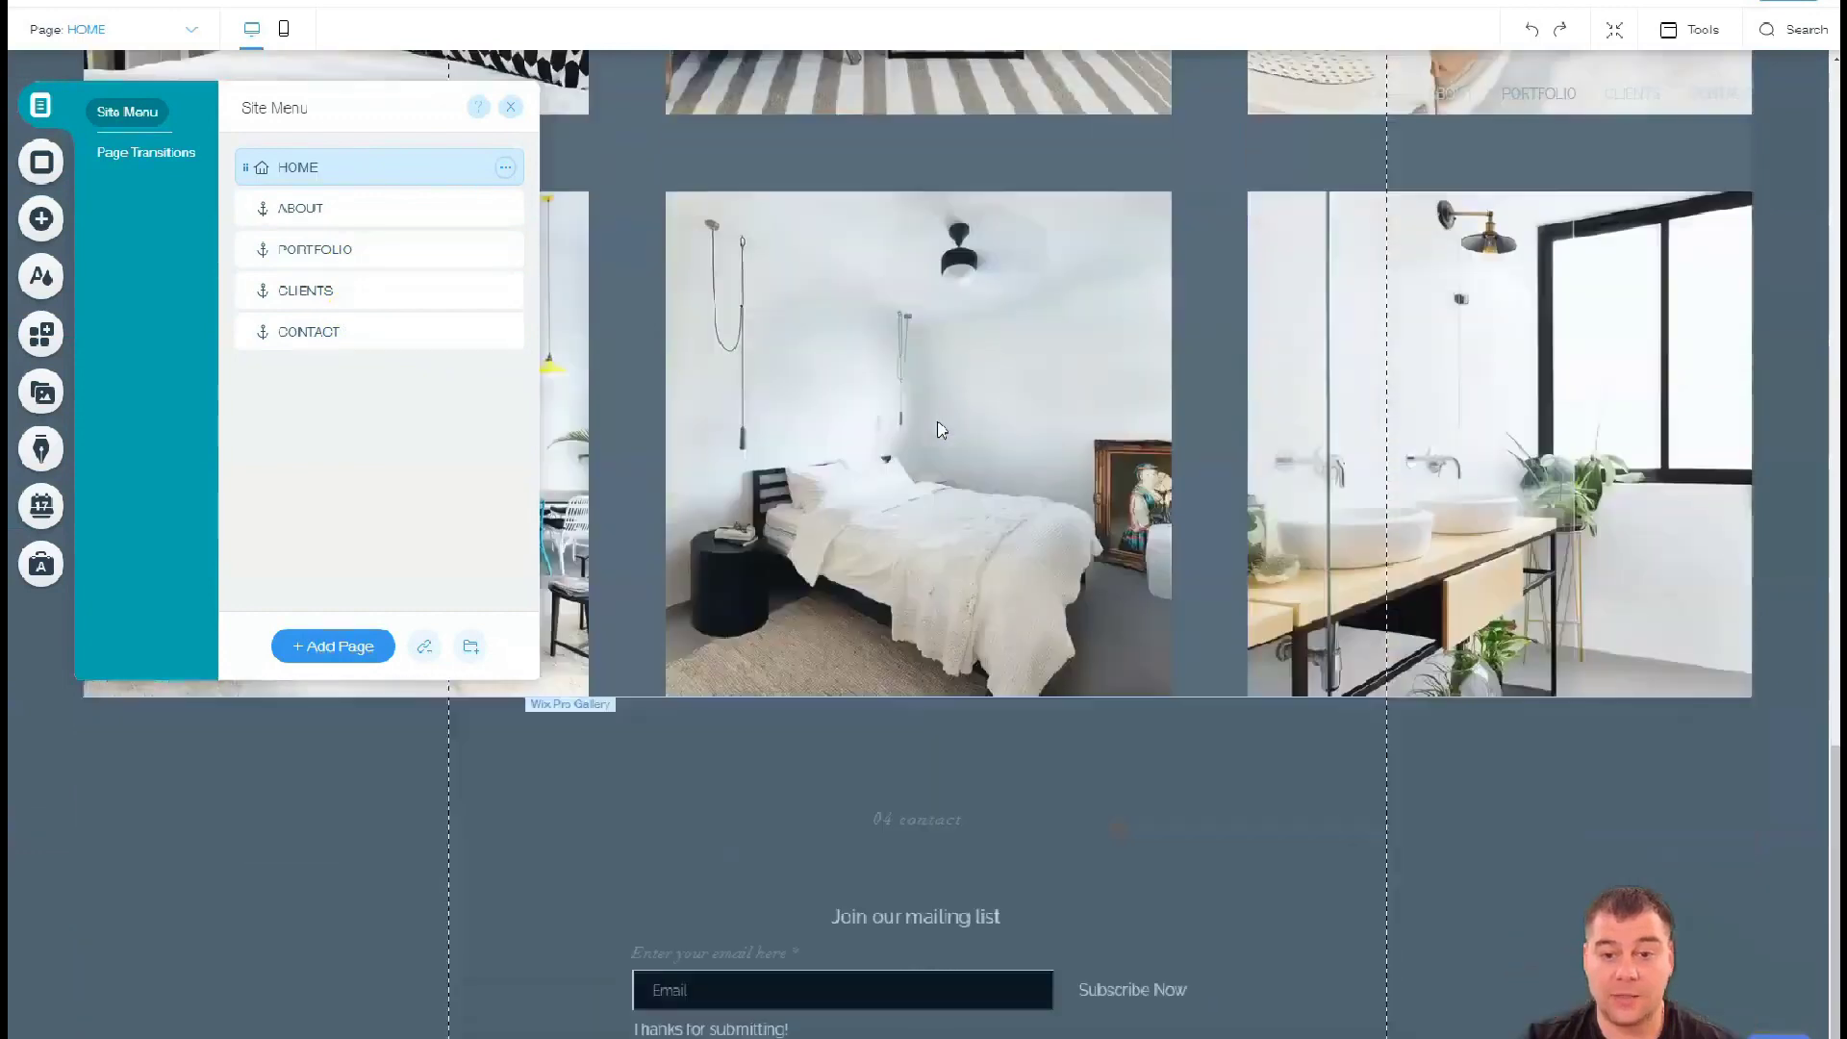
pyautogui.scroll(-1, 942, 428)
pyautogui.scroll(3, 949, 429)
pyautogui.scroll(3, 949, 429)
pyautogui.scroll(4, 946, 425)
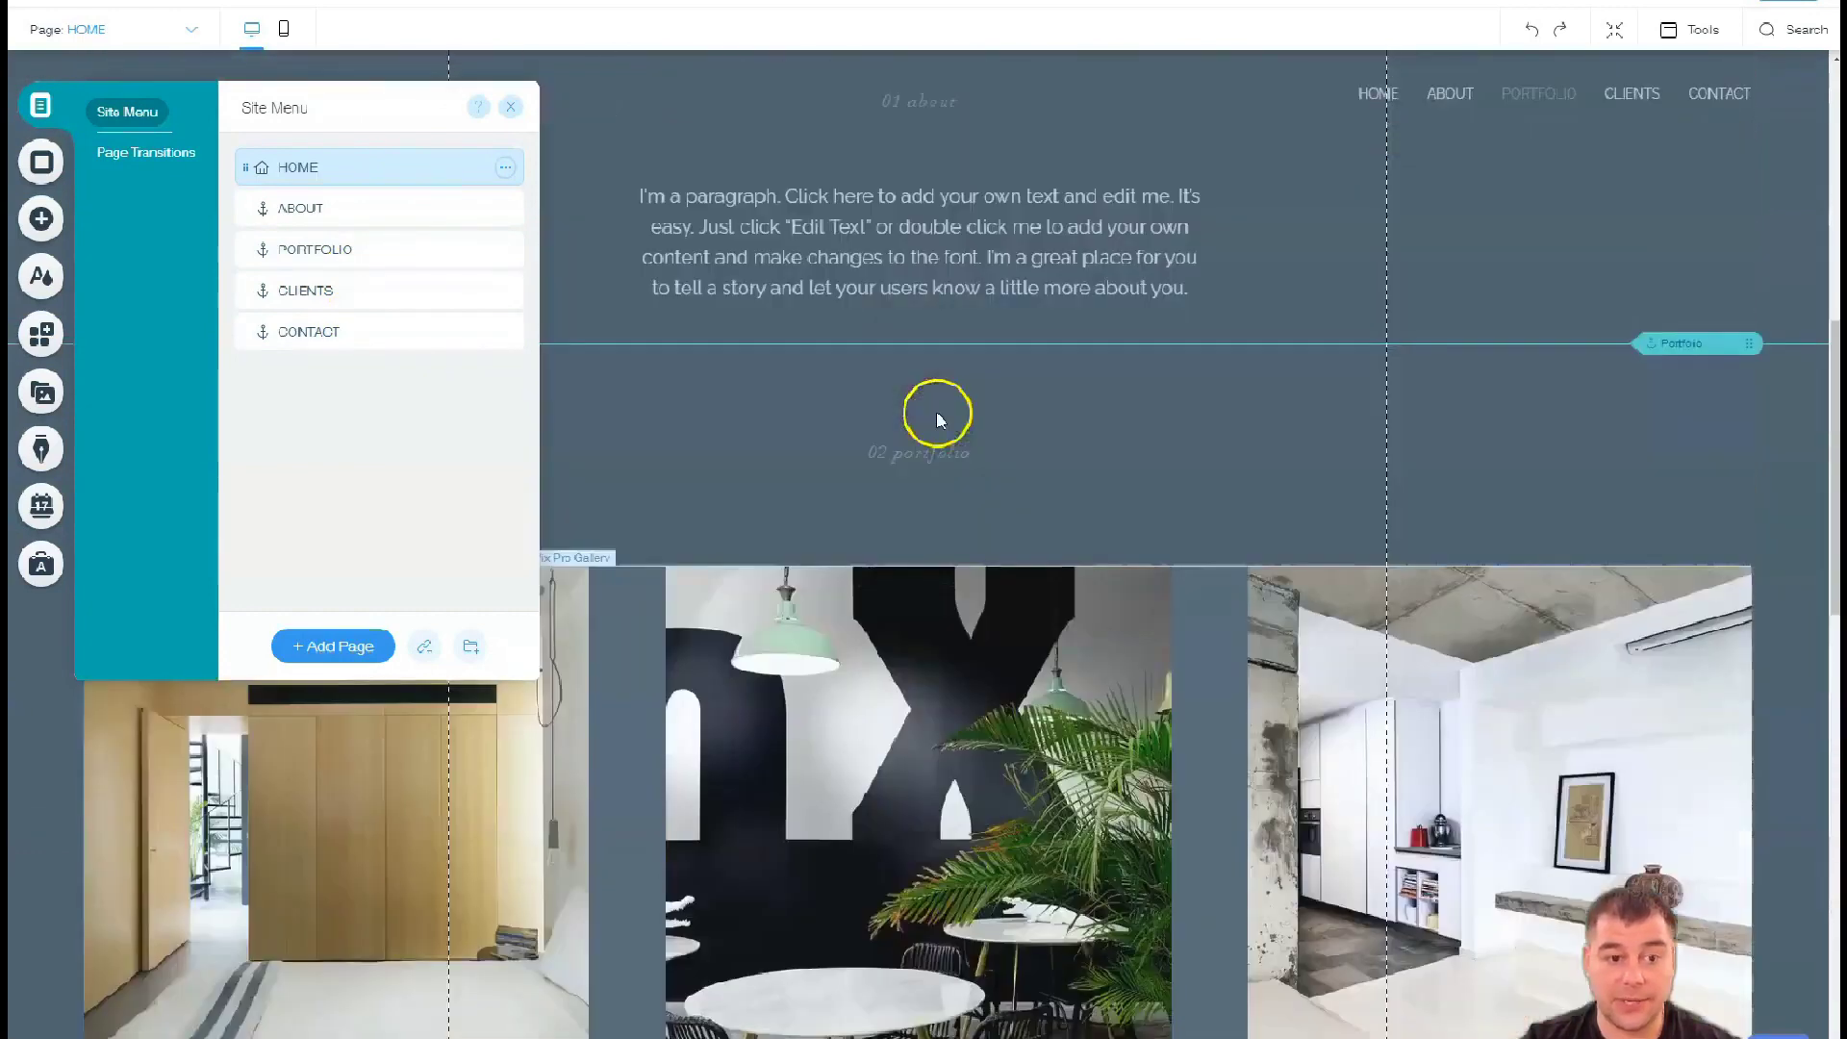
pyautogui.scroll(4, 941, 421)
pyautogui.scroll(1, 934, 415)
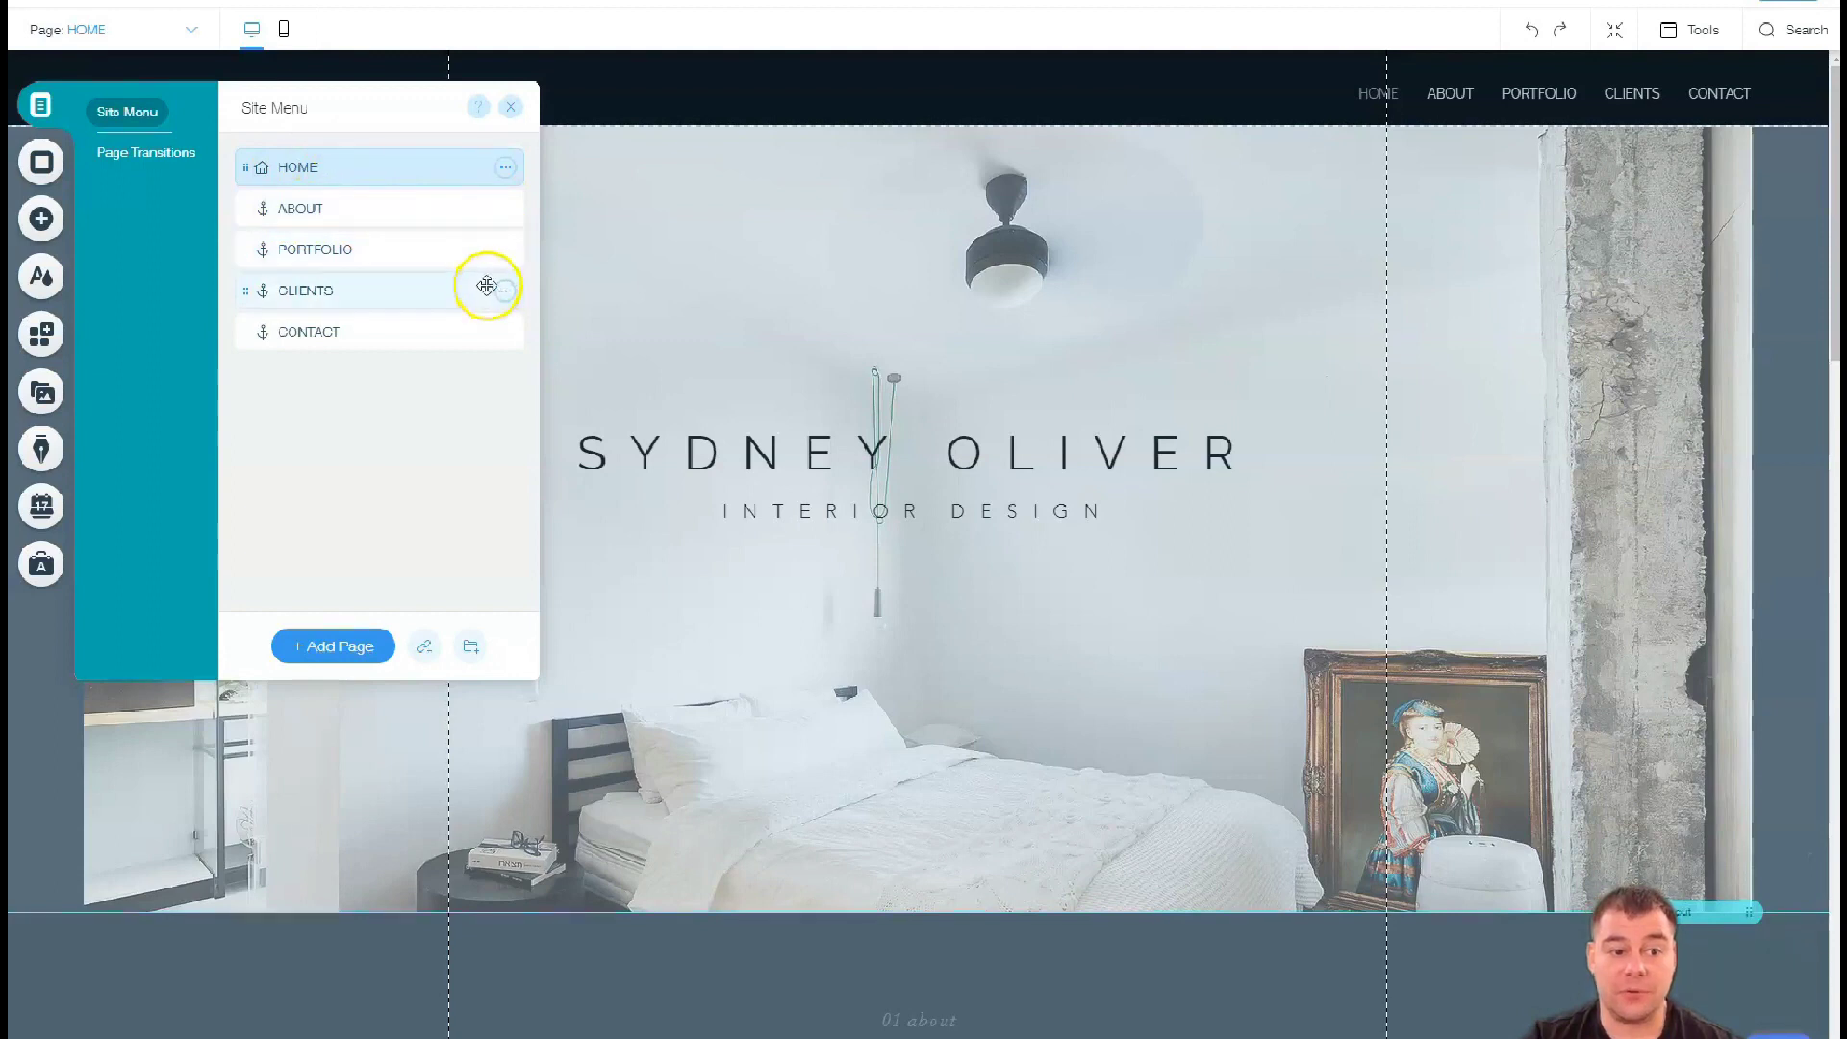
pyautogui.moveTo(375, 290)
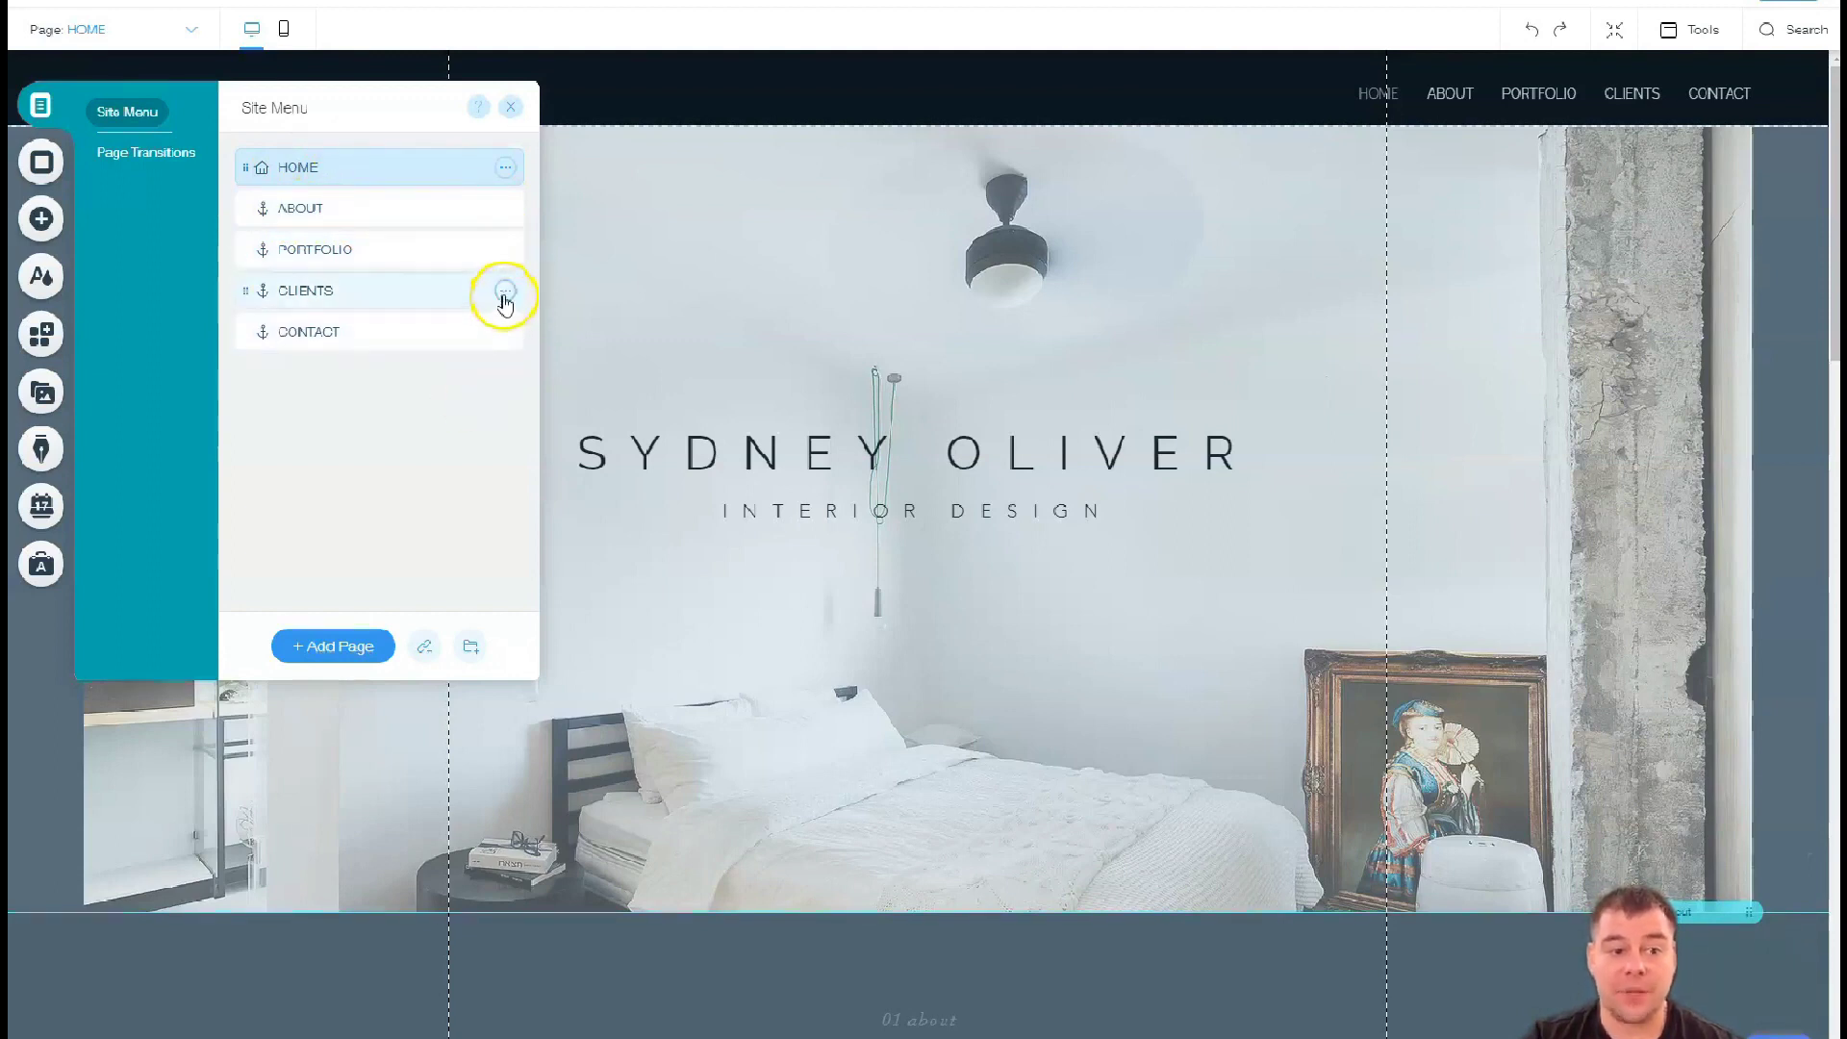
pyautogui.click(505, 294)
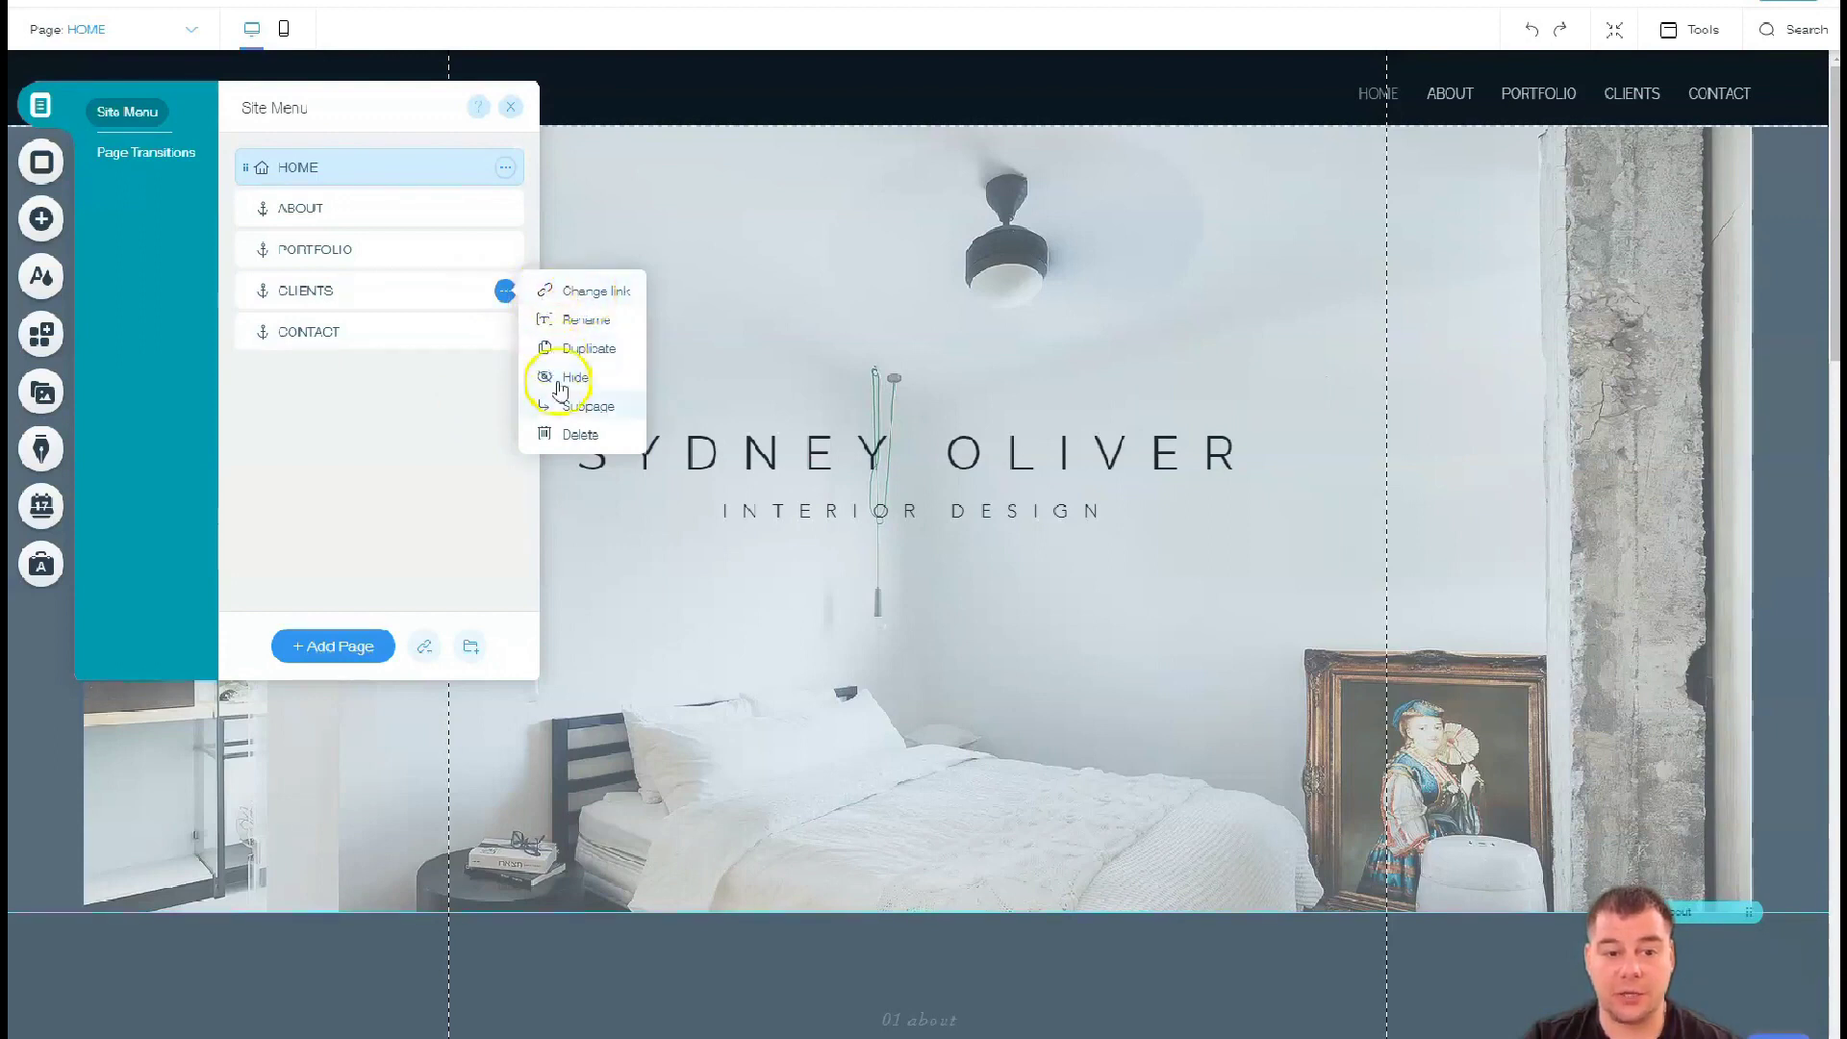
pyautogui.click(553, 435)
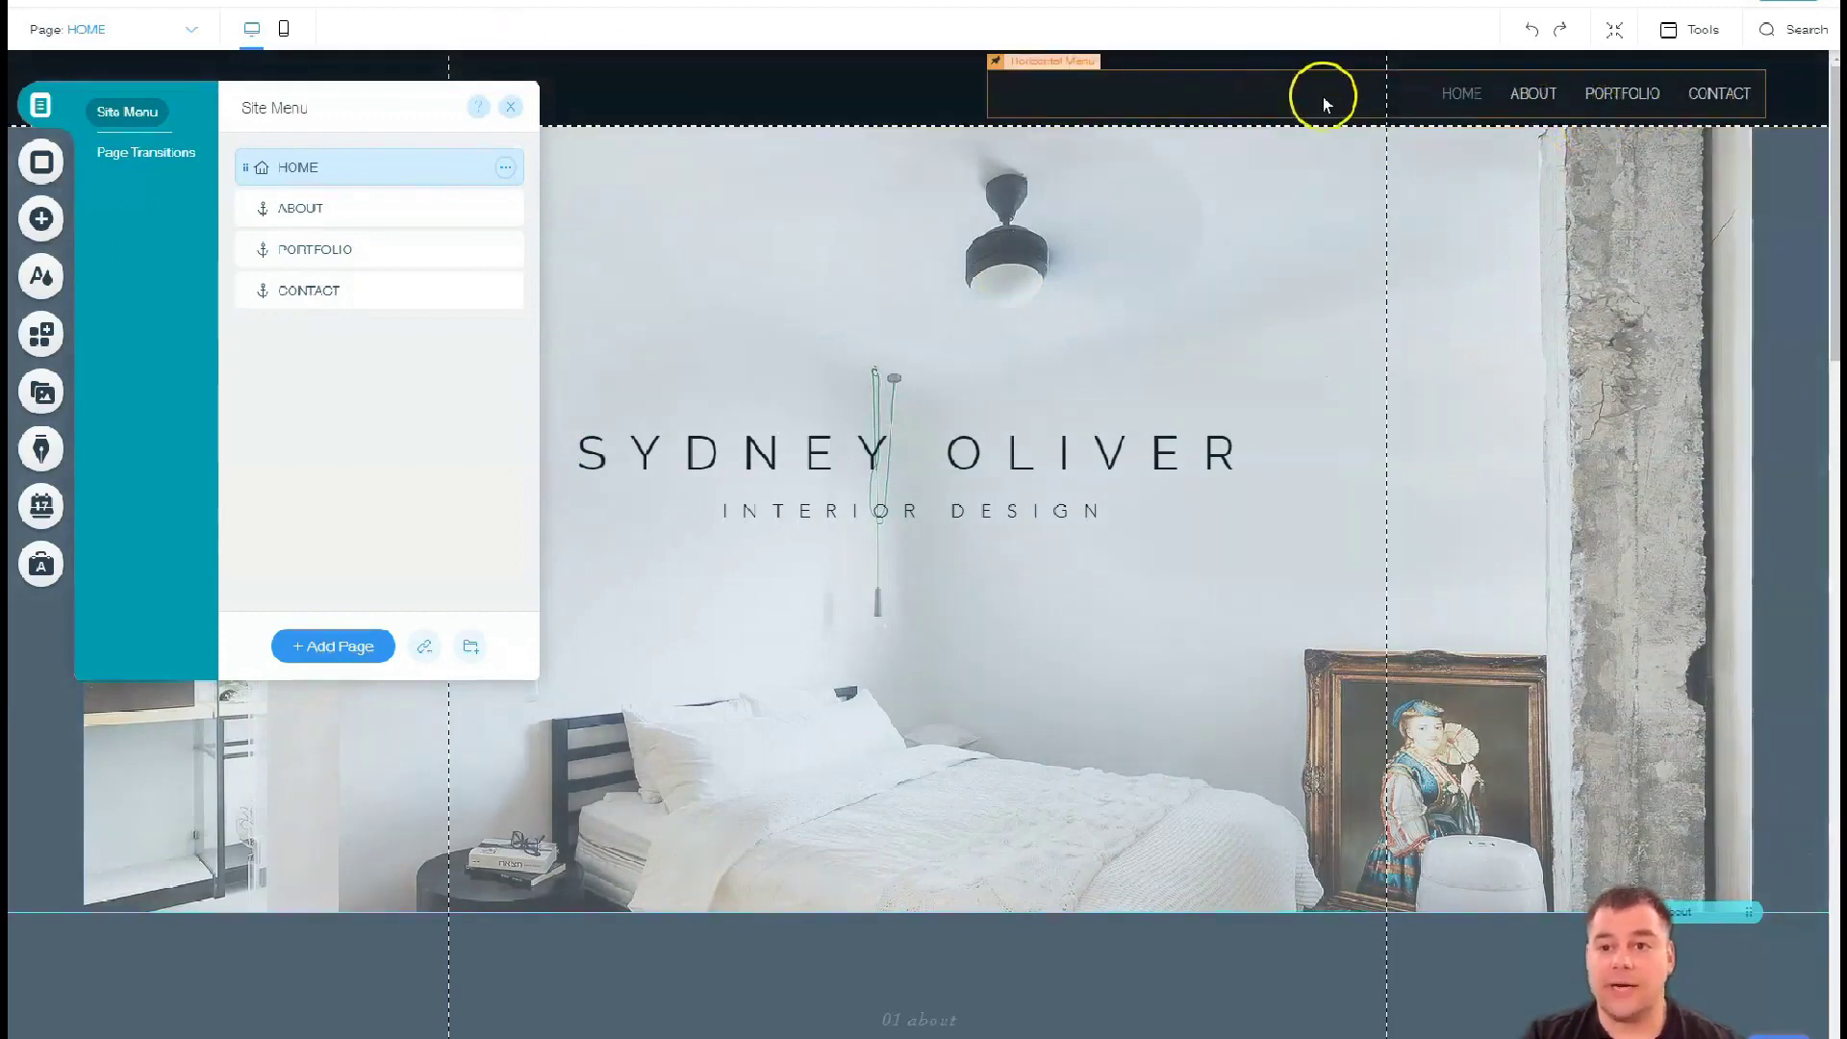
# Close the Site Menu panel and select the header menu without pinning it
pyautogui.click(1249, 89)
pyautogui.click(1249, 90)
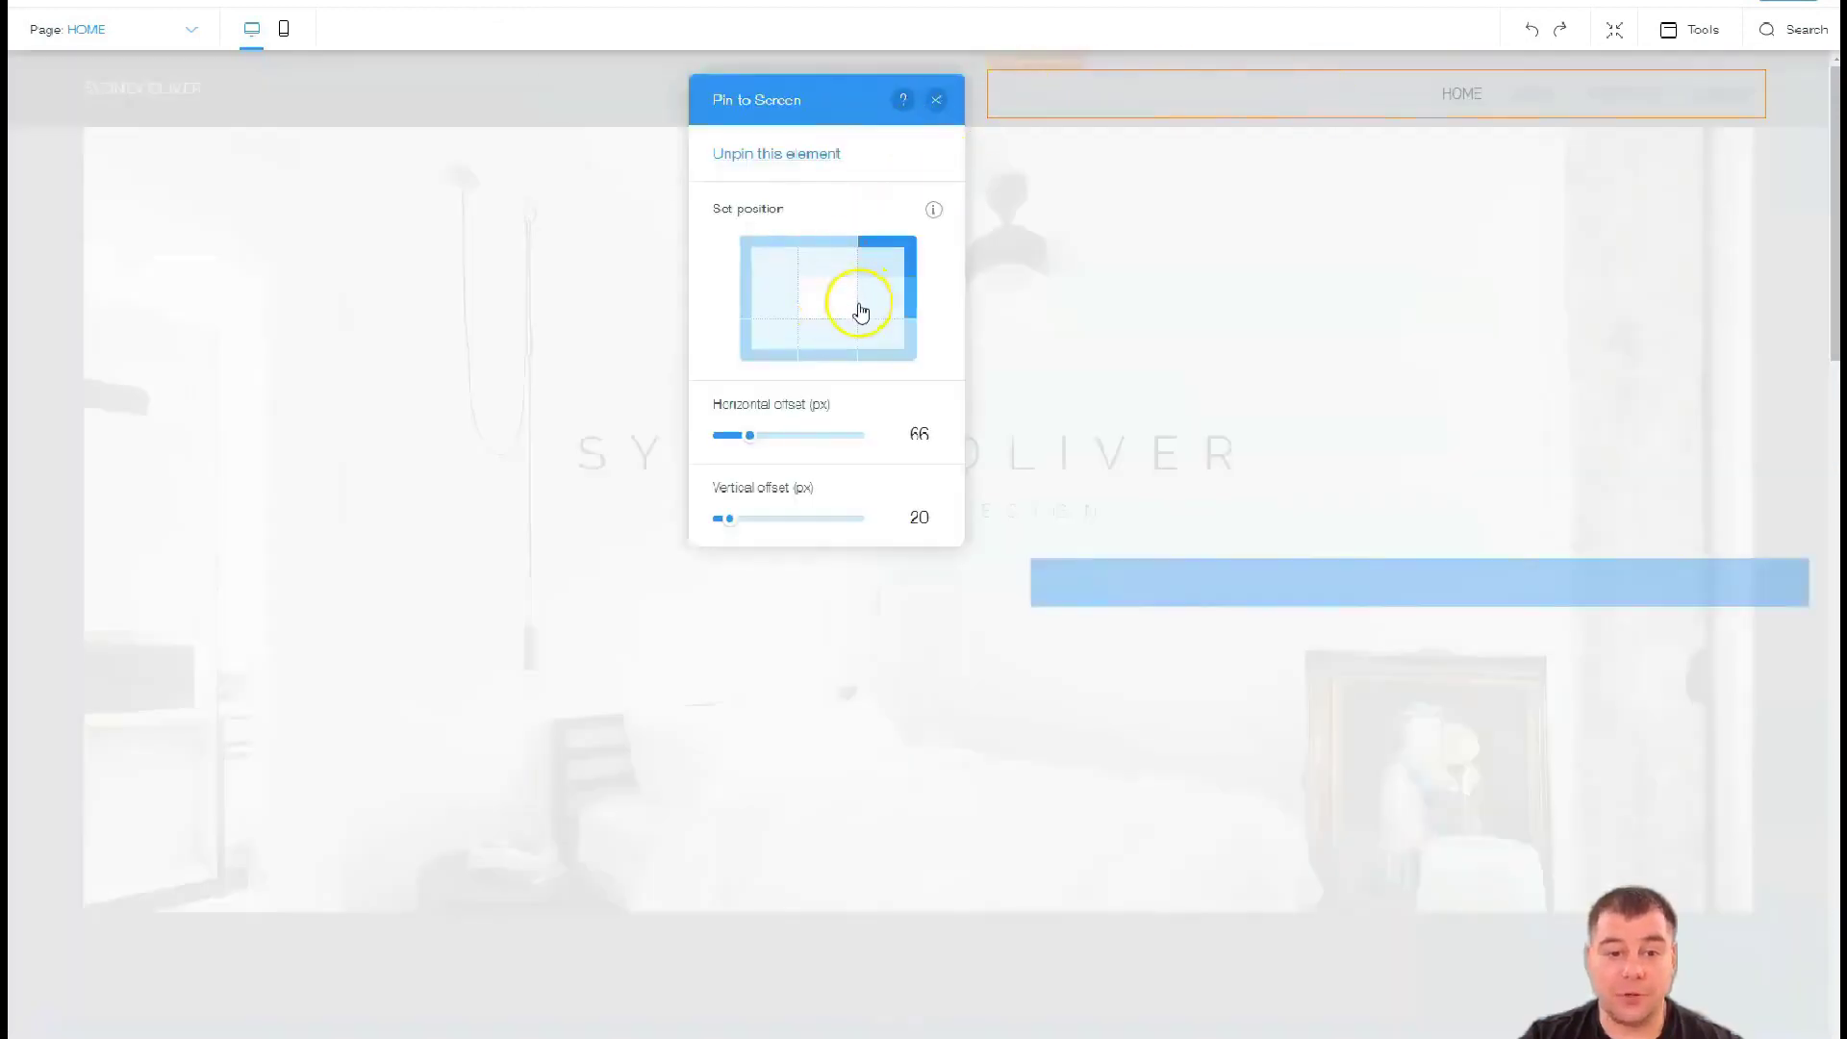
pyautogui.click(809, 153)
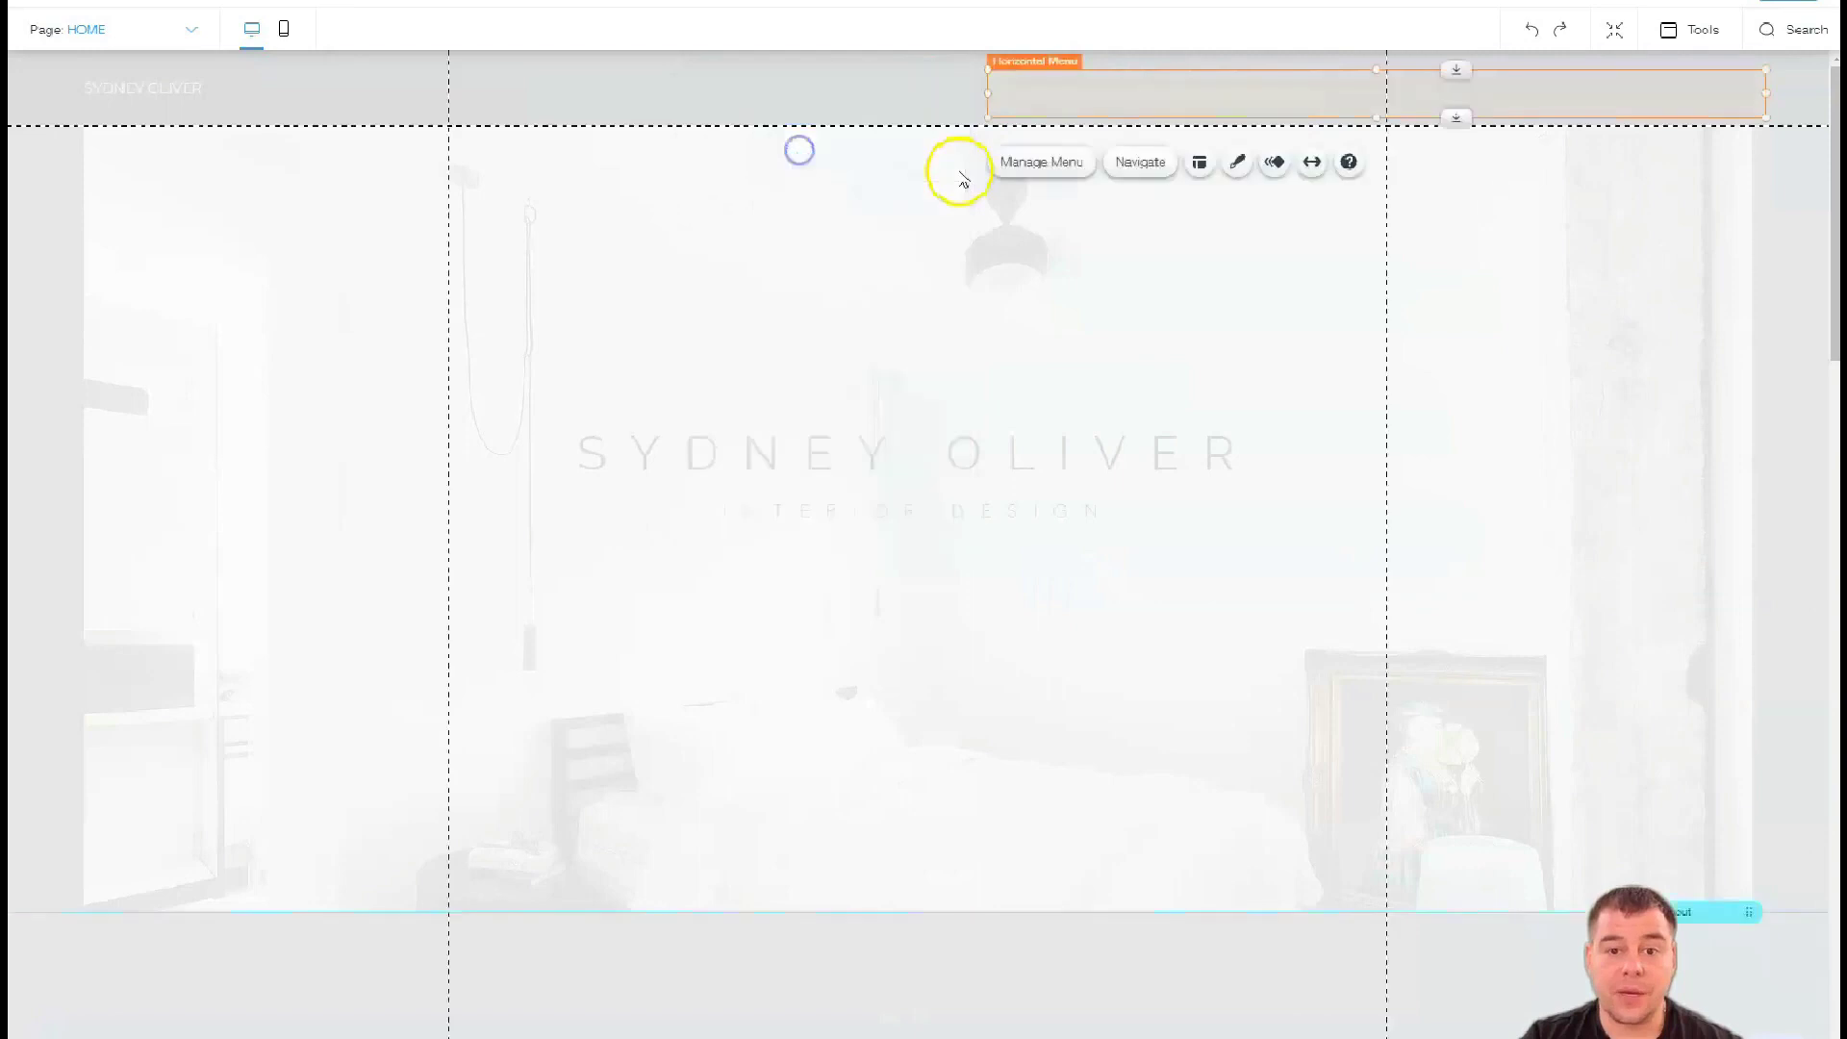
# Drag the Home/About/Portfolio/Contact menu along the header to its far right end
pyautogui.moveTo(1243, 104); pyautogui.dragTo(666, 89)
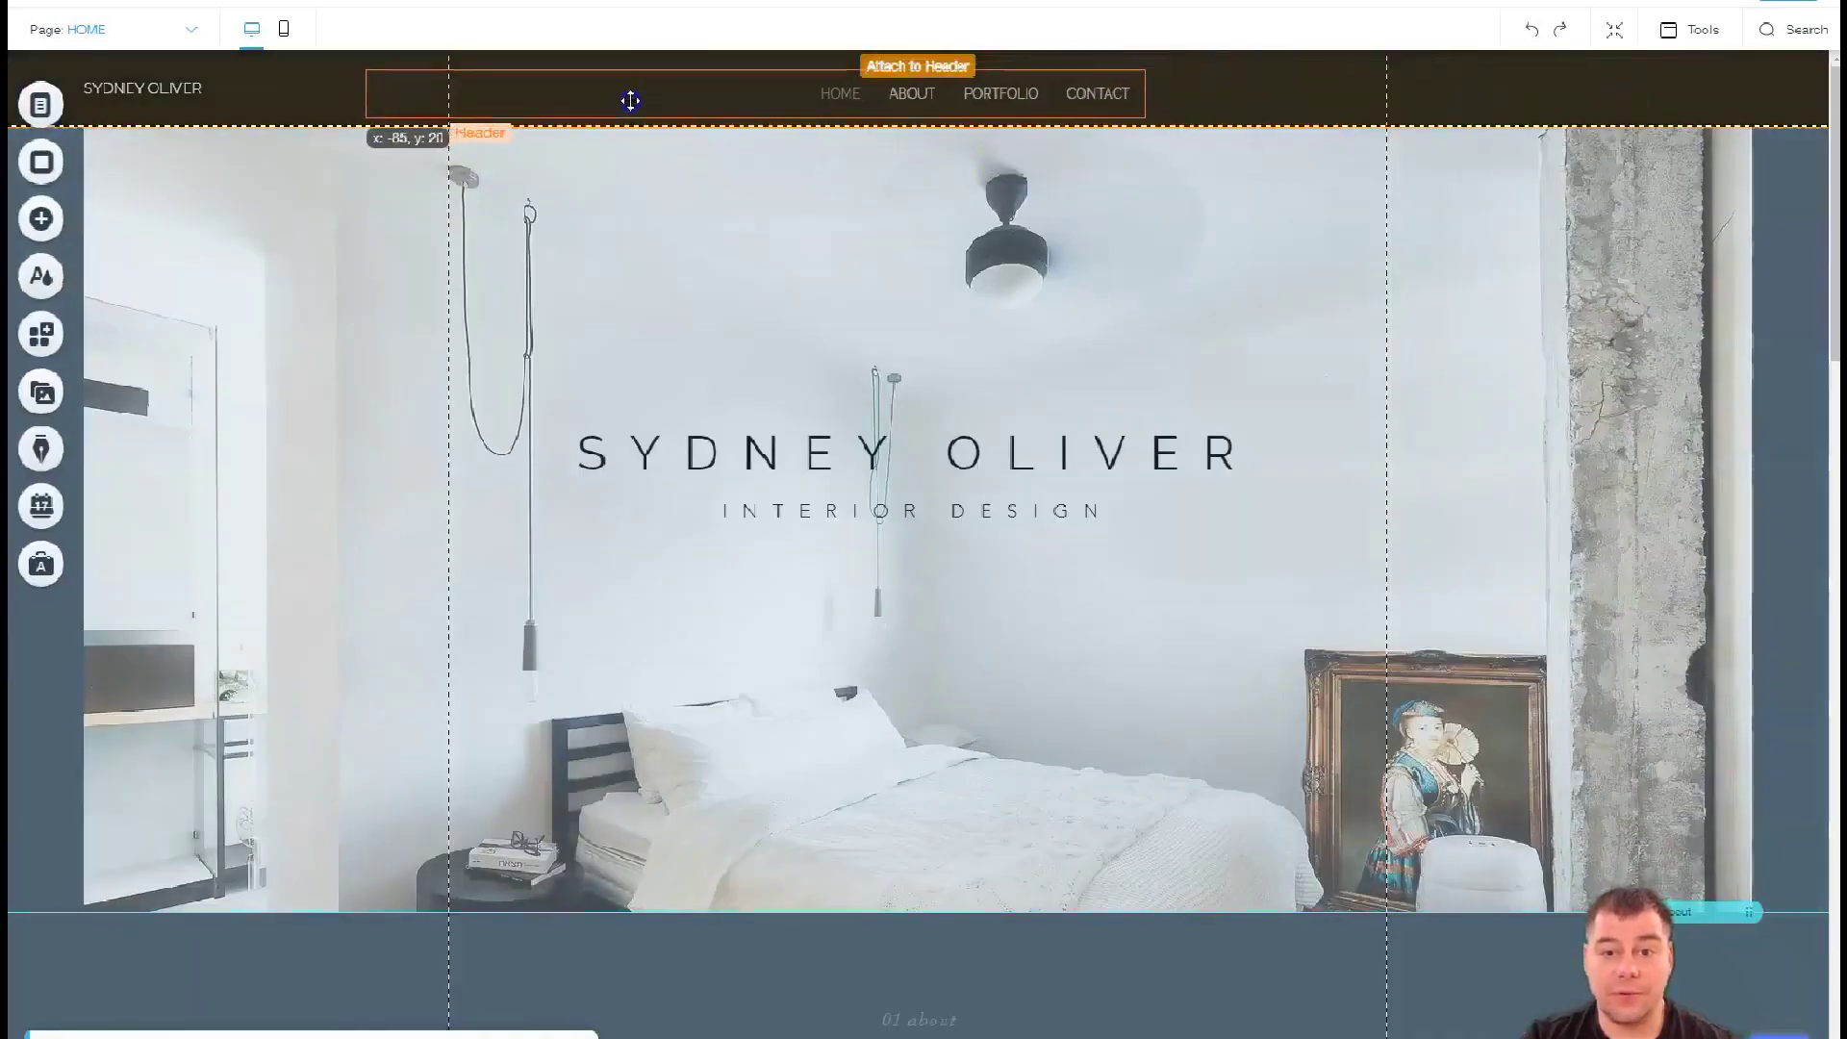
pyautogui.moveTo(666, 89)
pyautogui.mouseDown()
pyautogui.moveTo(809, 99)
pyautogui.moveTo(866, 284)
pyautogui.moveTo(868, 96)
pyautogui.mouseUp()
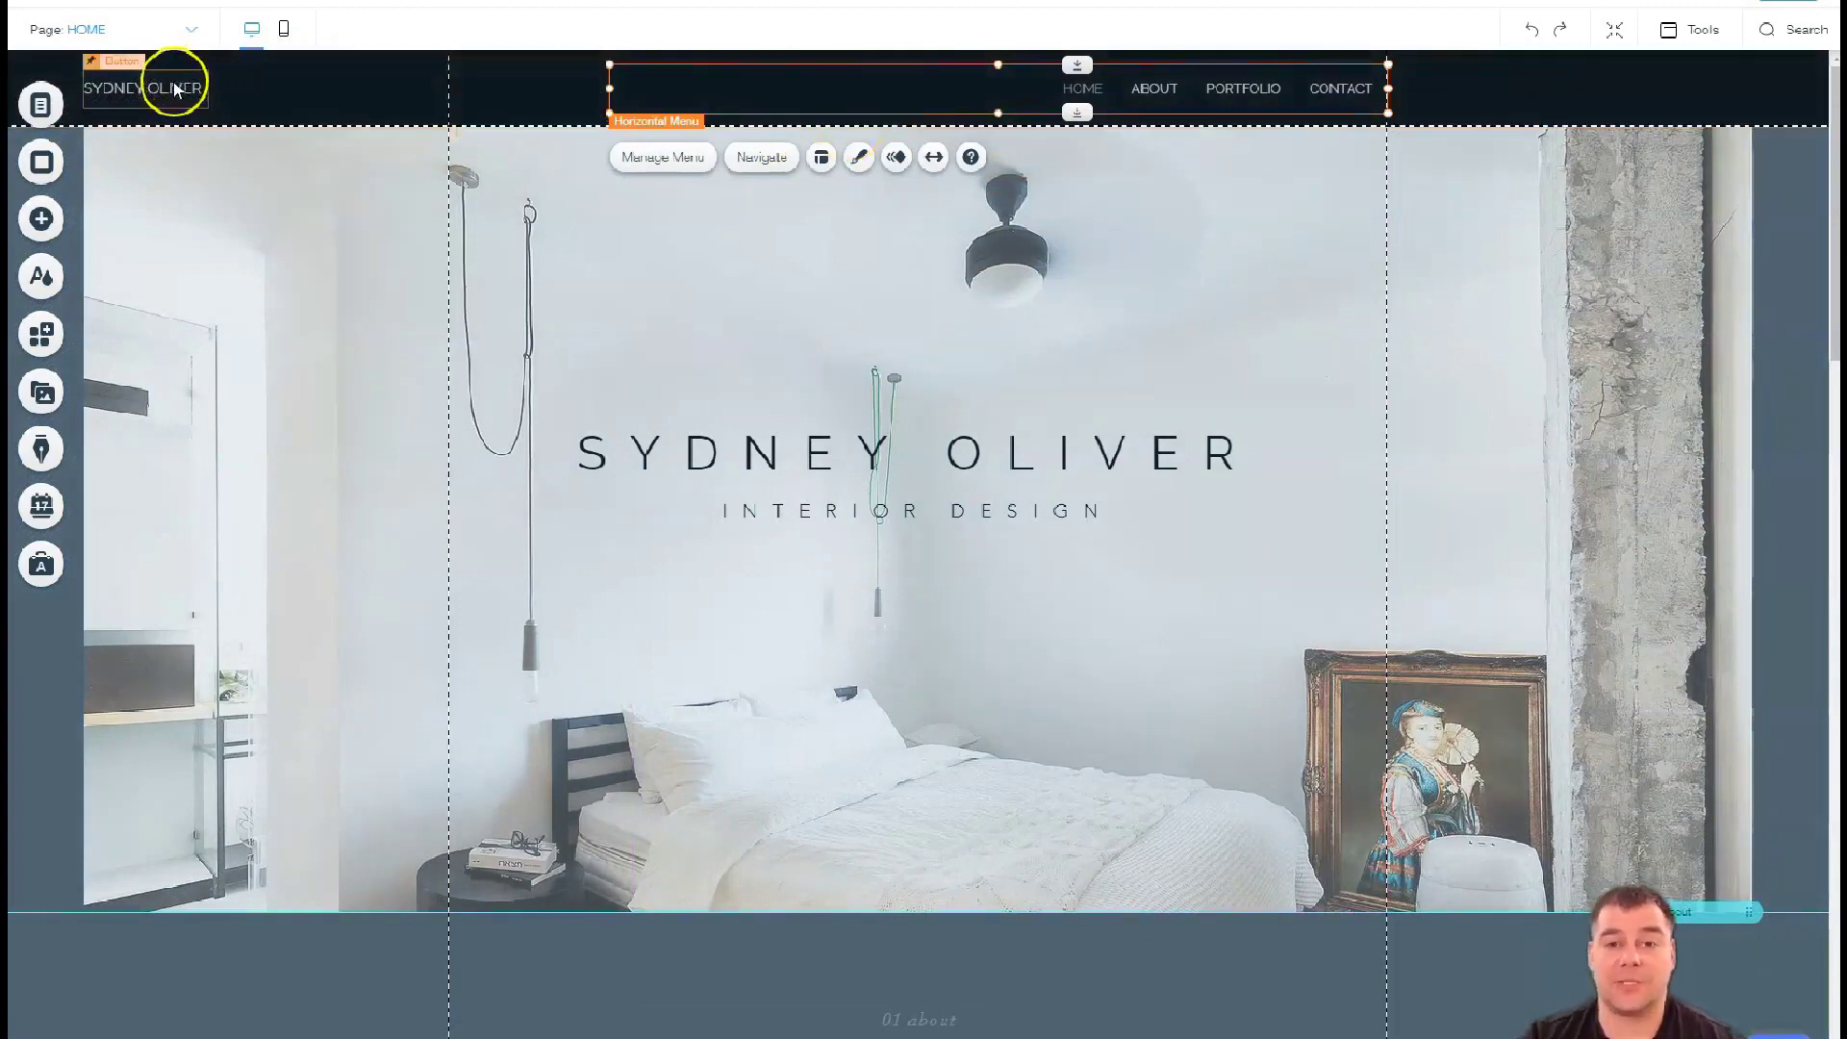
pyautogui.scroll(-2, 923, 441)
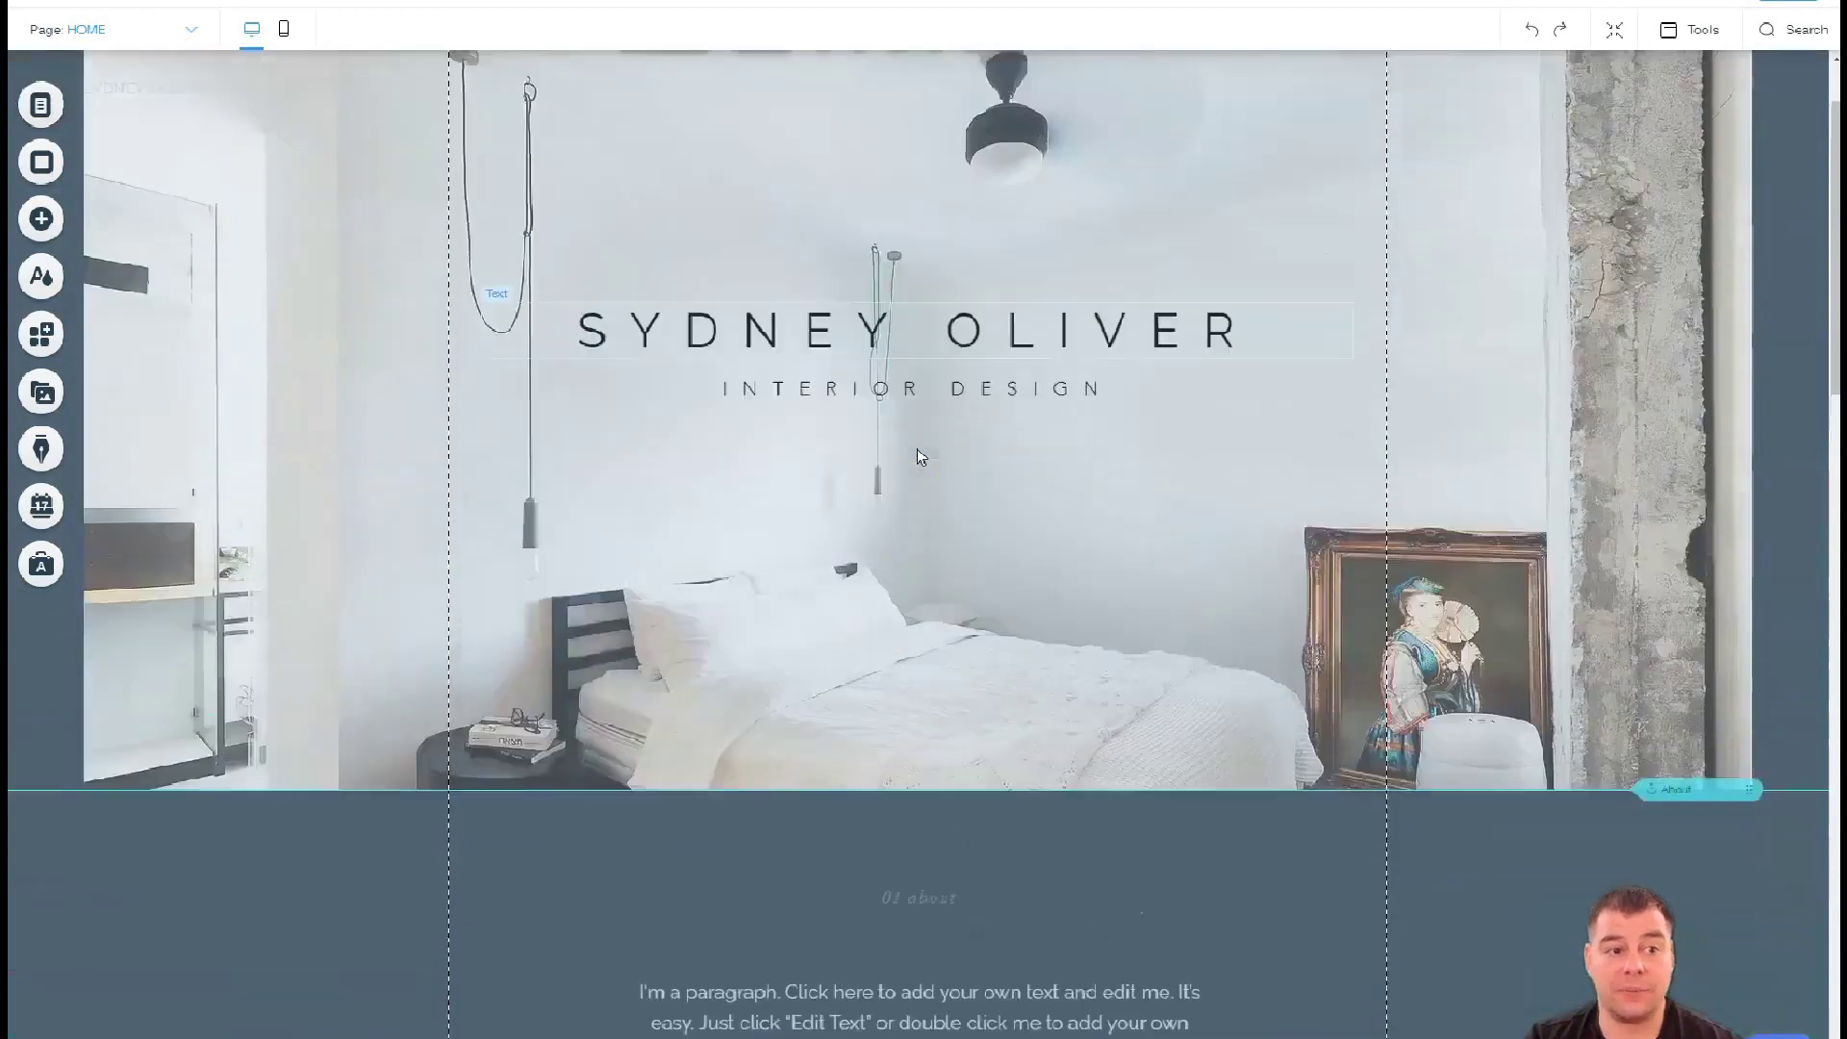
pyautogui.scroll(2, 918, 457)
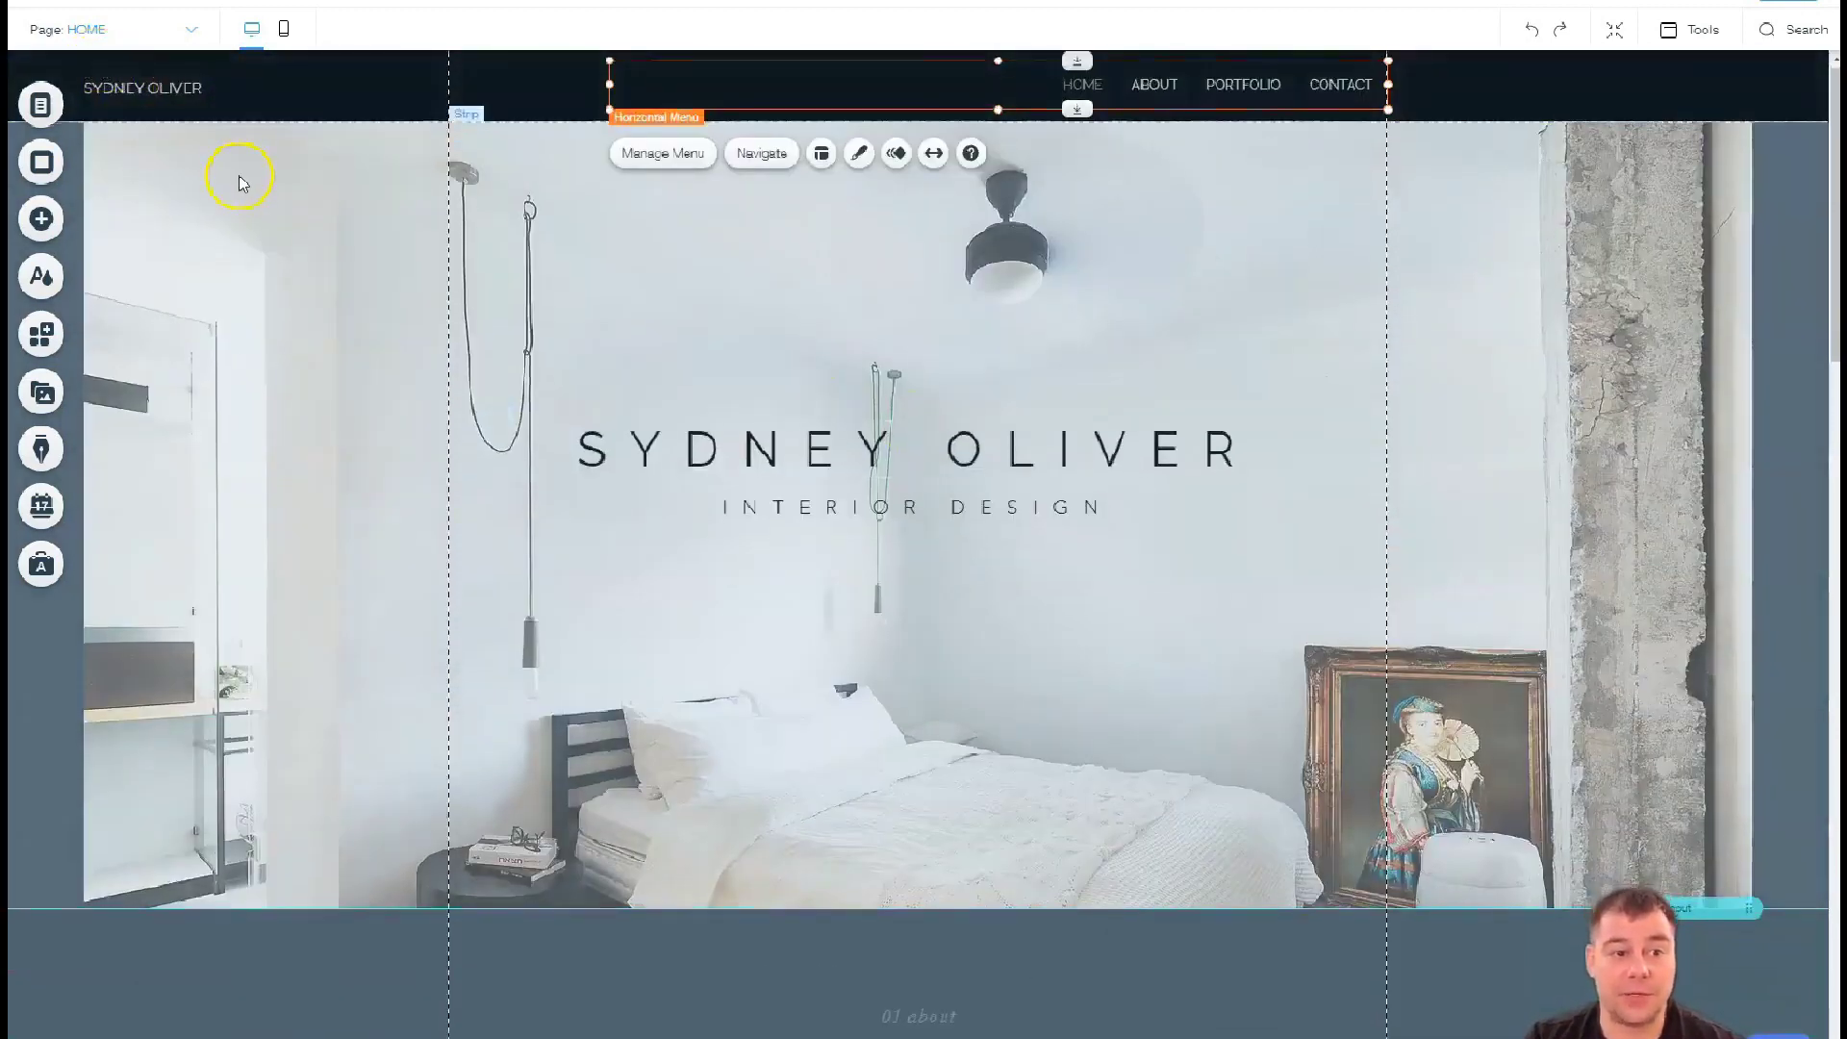
pyautogui.scroll(-3, 161, 113)
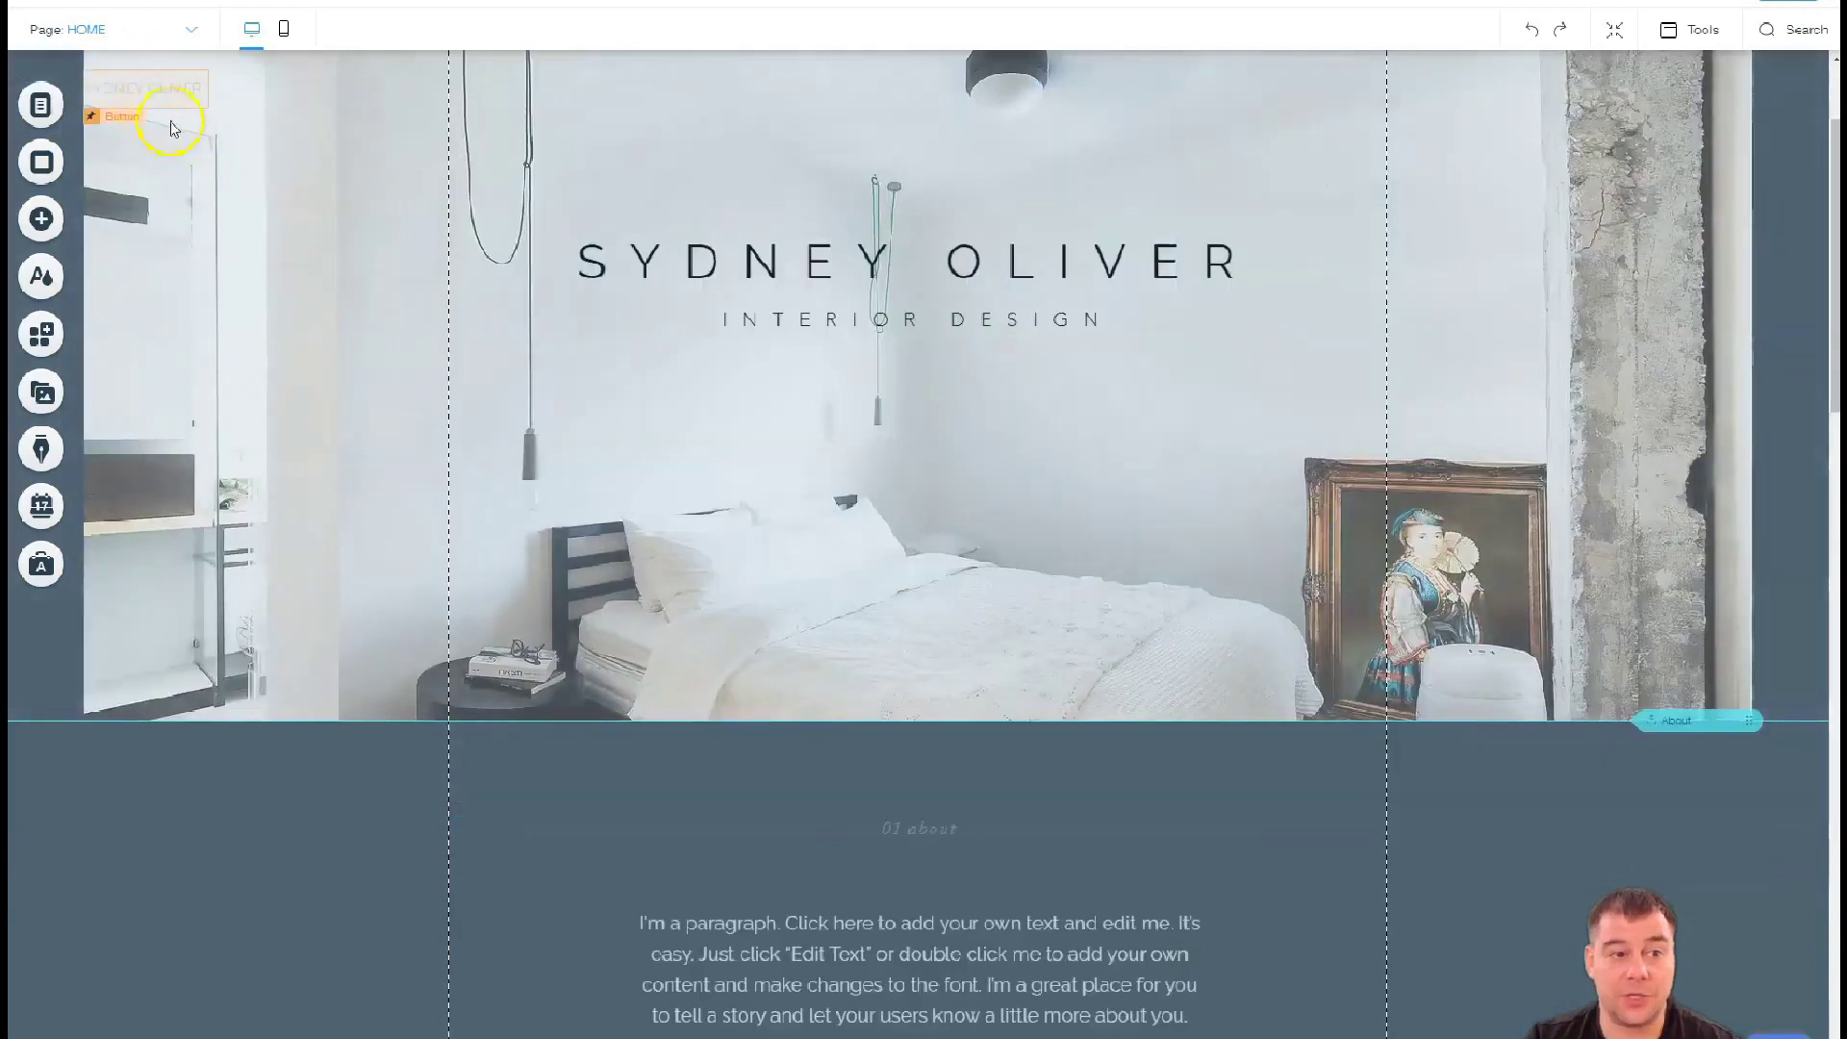
pyautogui.scroll(-1, 298, 305)
pyautogui.scroll(-3, 298, 305)
pyautogui.scroll(-2, 298, 305)
pyautogui.scroll(-2, 108, 95)
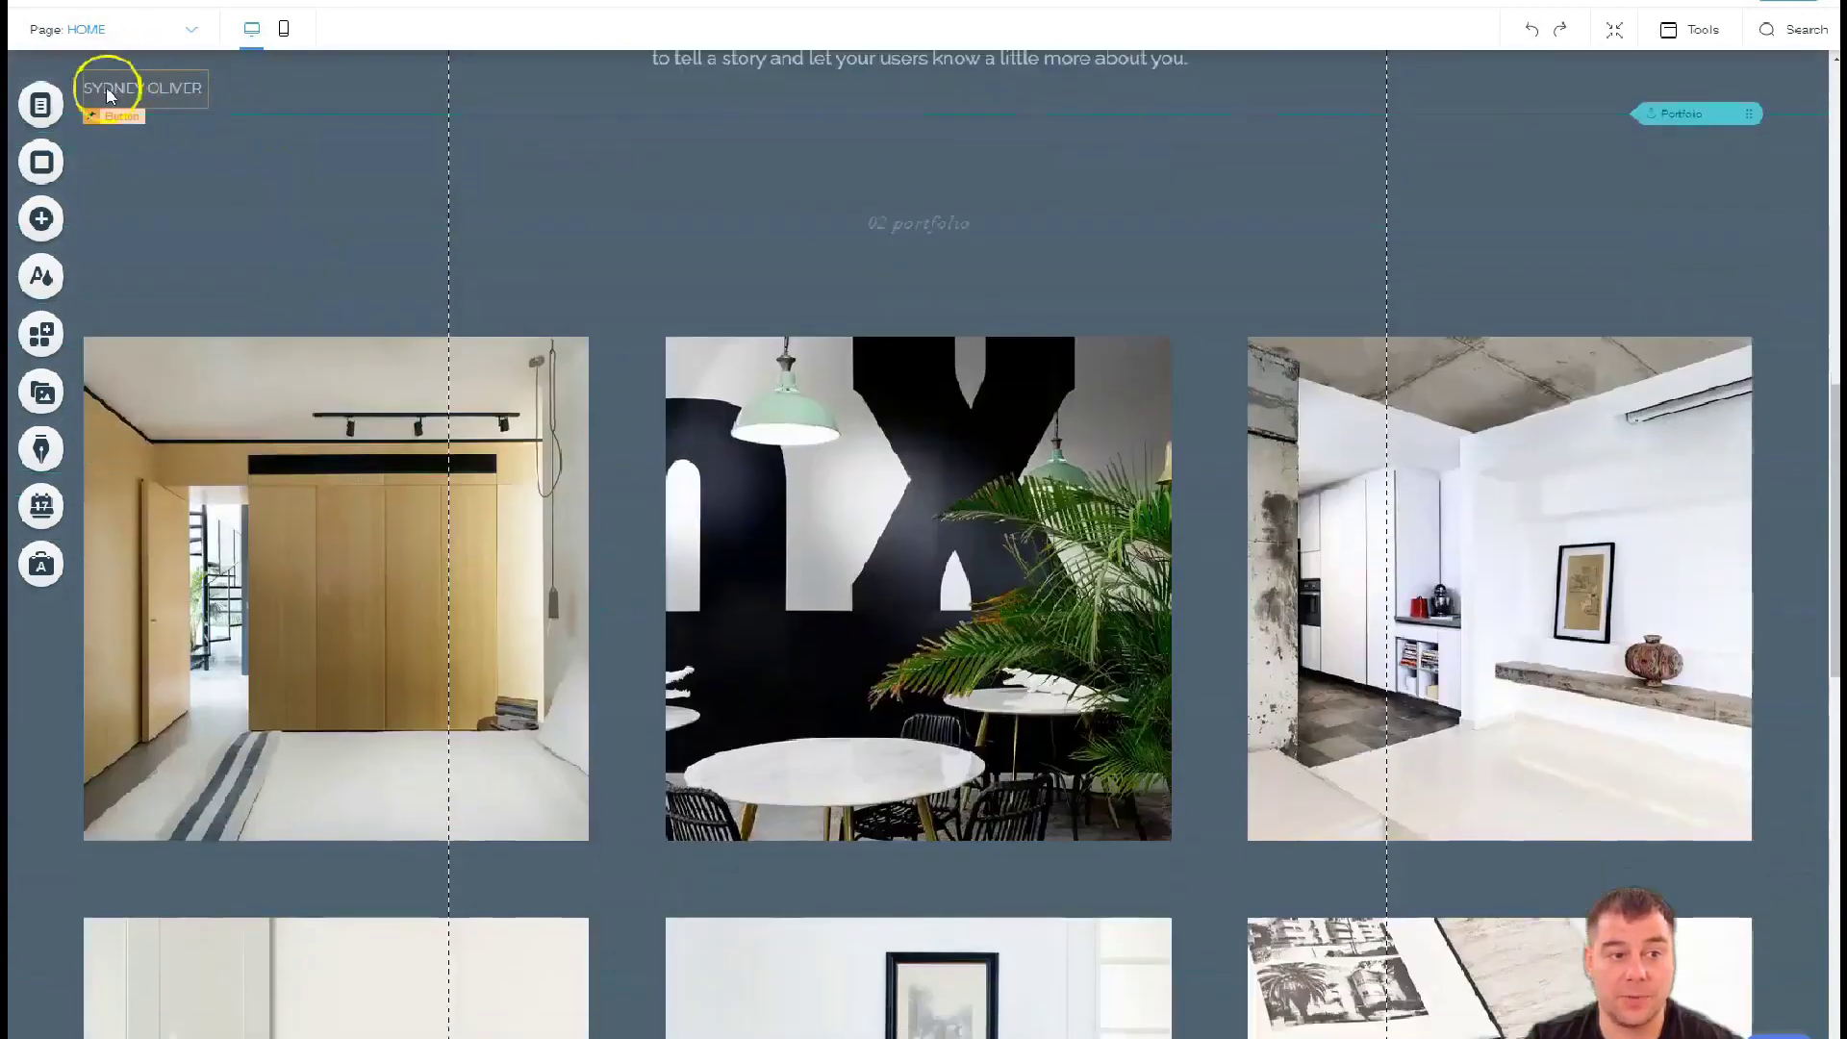
pyautogui.scroll(2, 475, 202)
pyautogui.scroll(4, 475, 202)
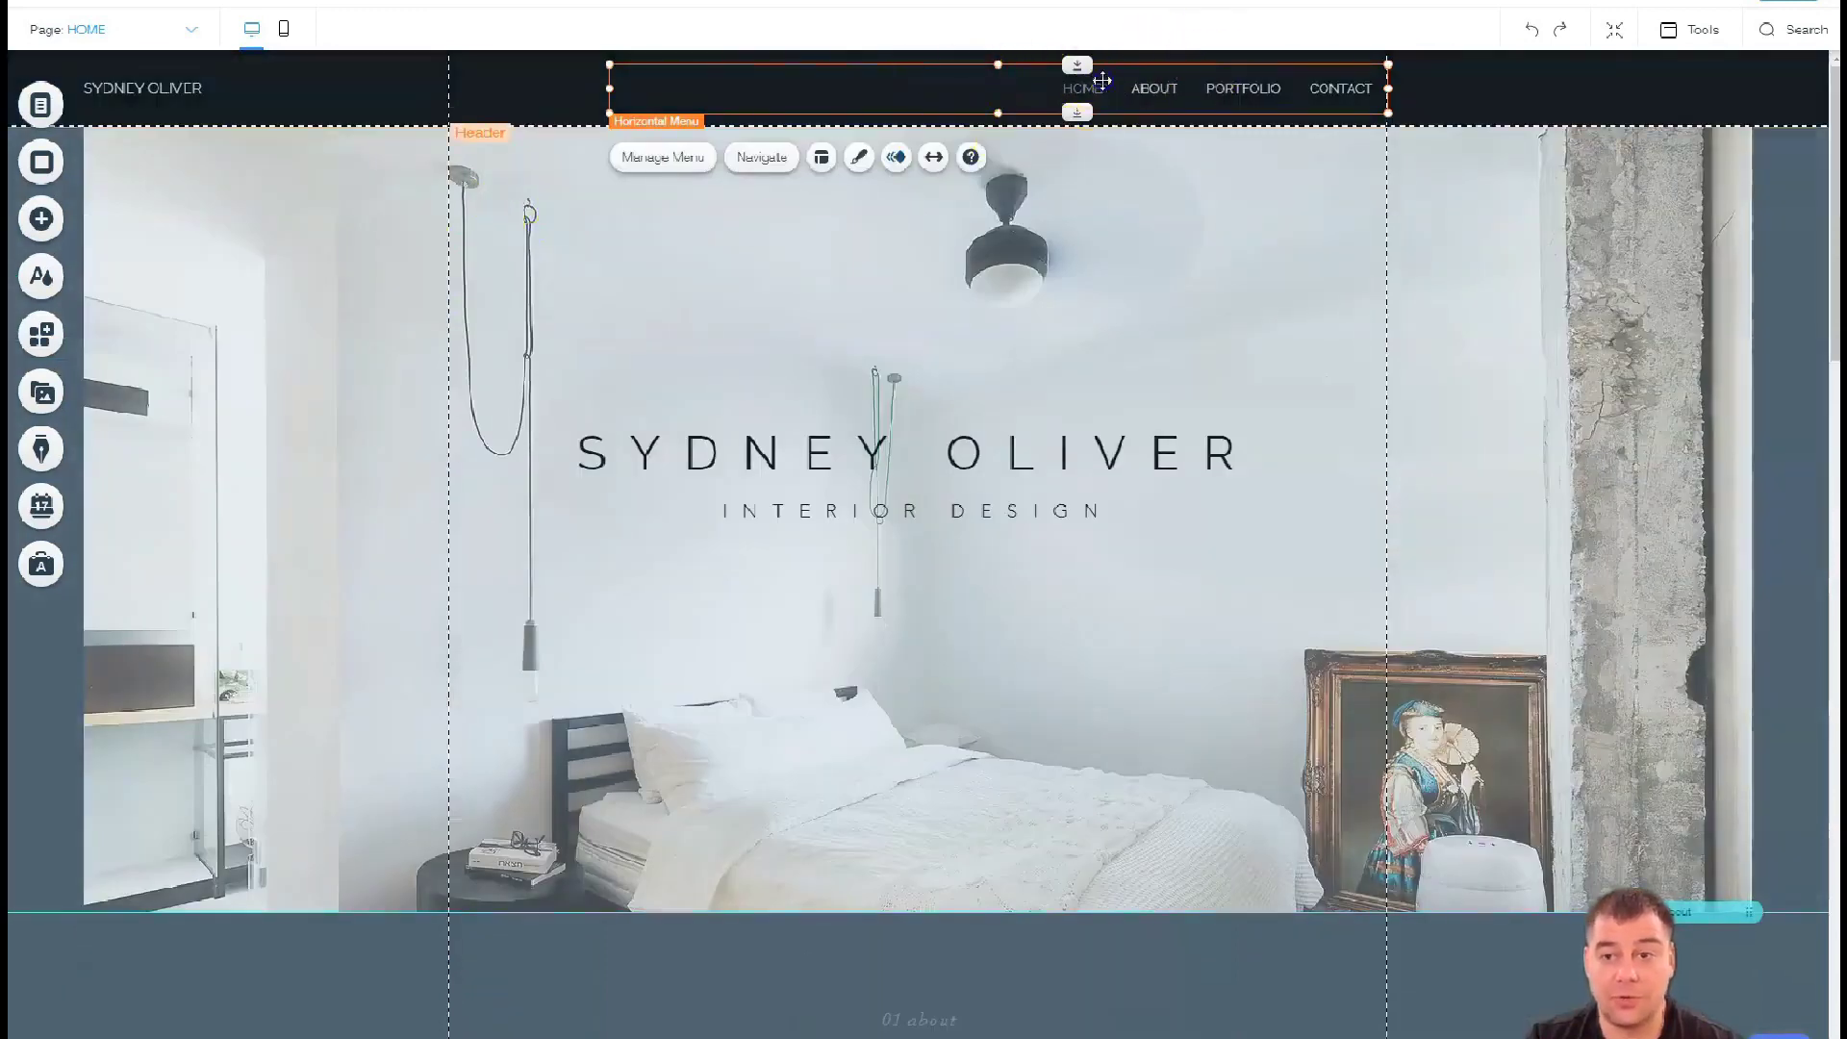
pyautogui.moveTo(1100, 82); pyautogui.dragTo(1331, 75)
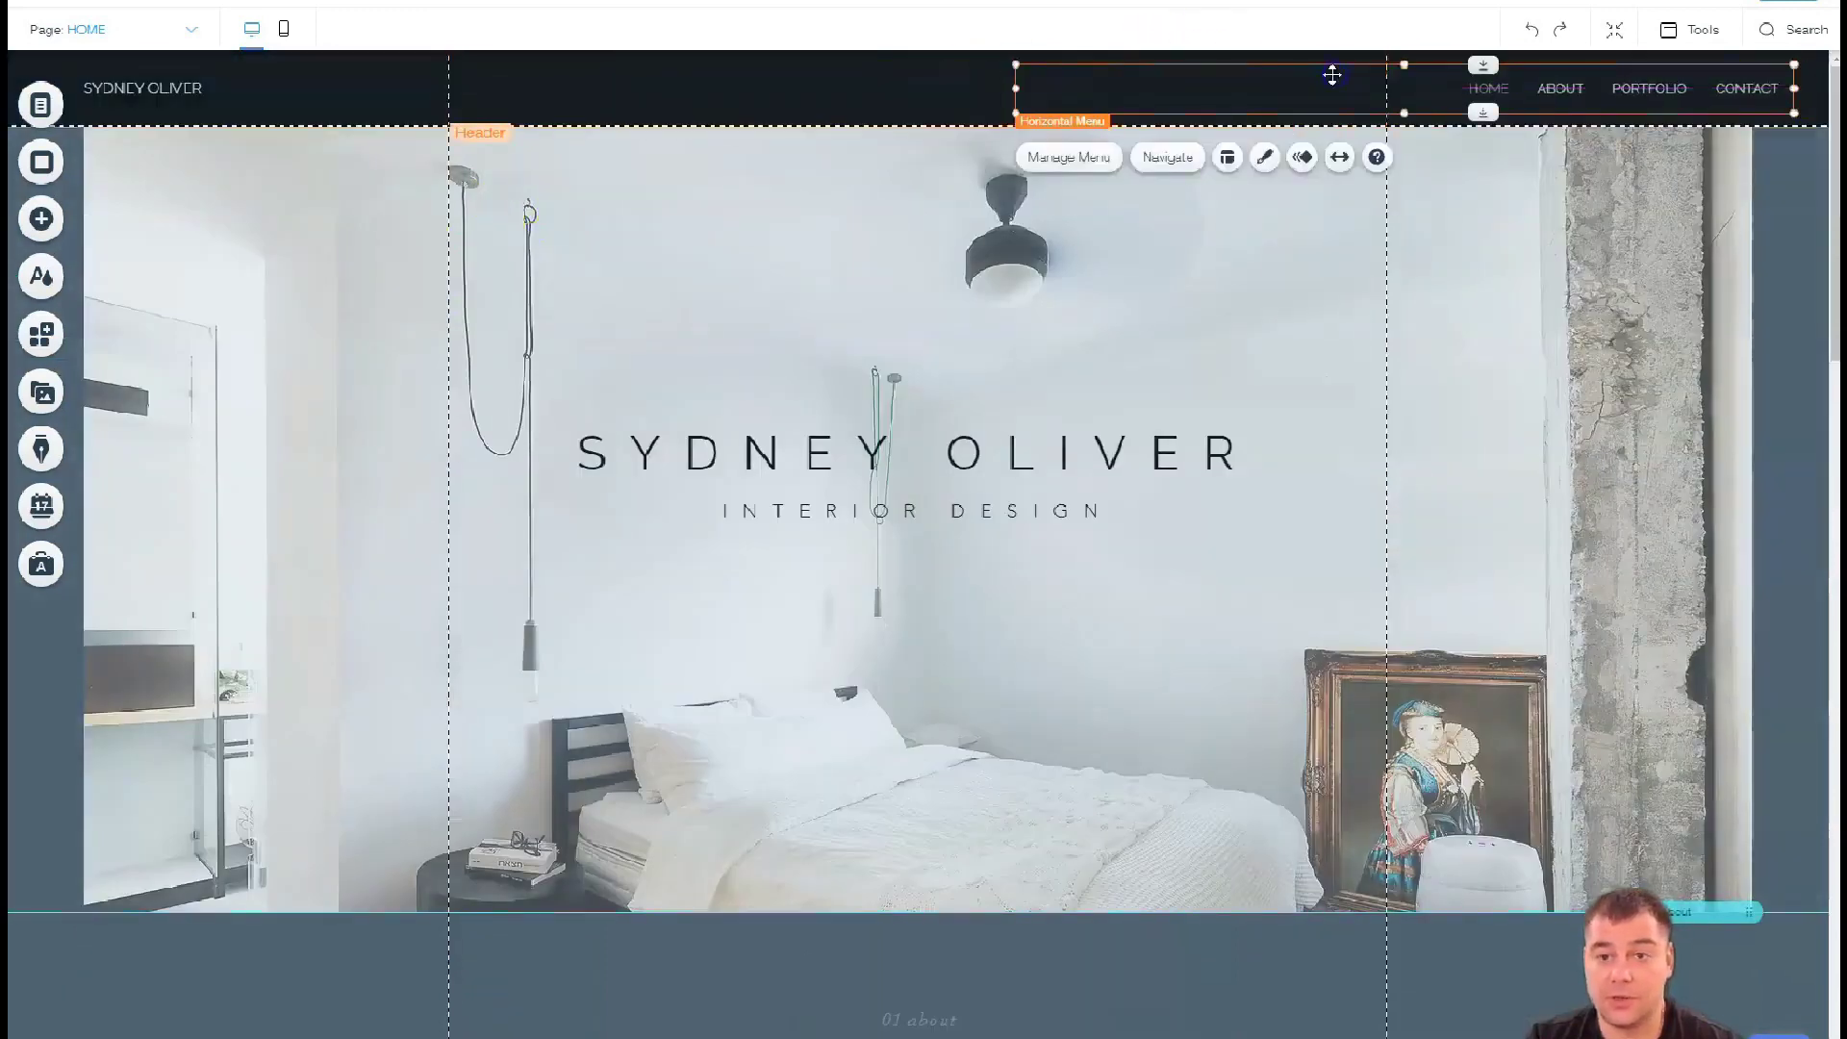
# Fix the Horizontal Menu in place with Pin to Screen from its right-click menu
pyautogui.rightClick(1330, 75)
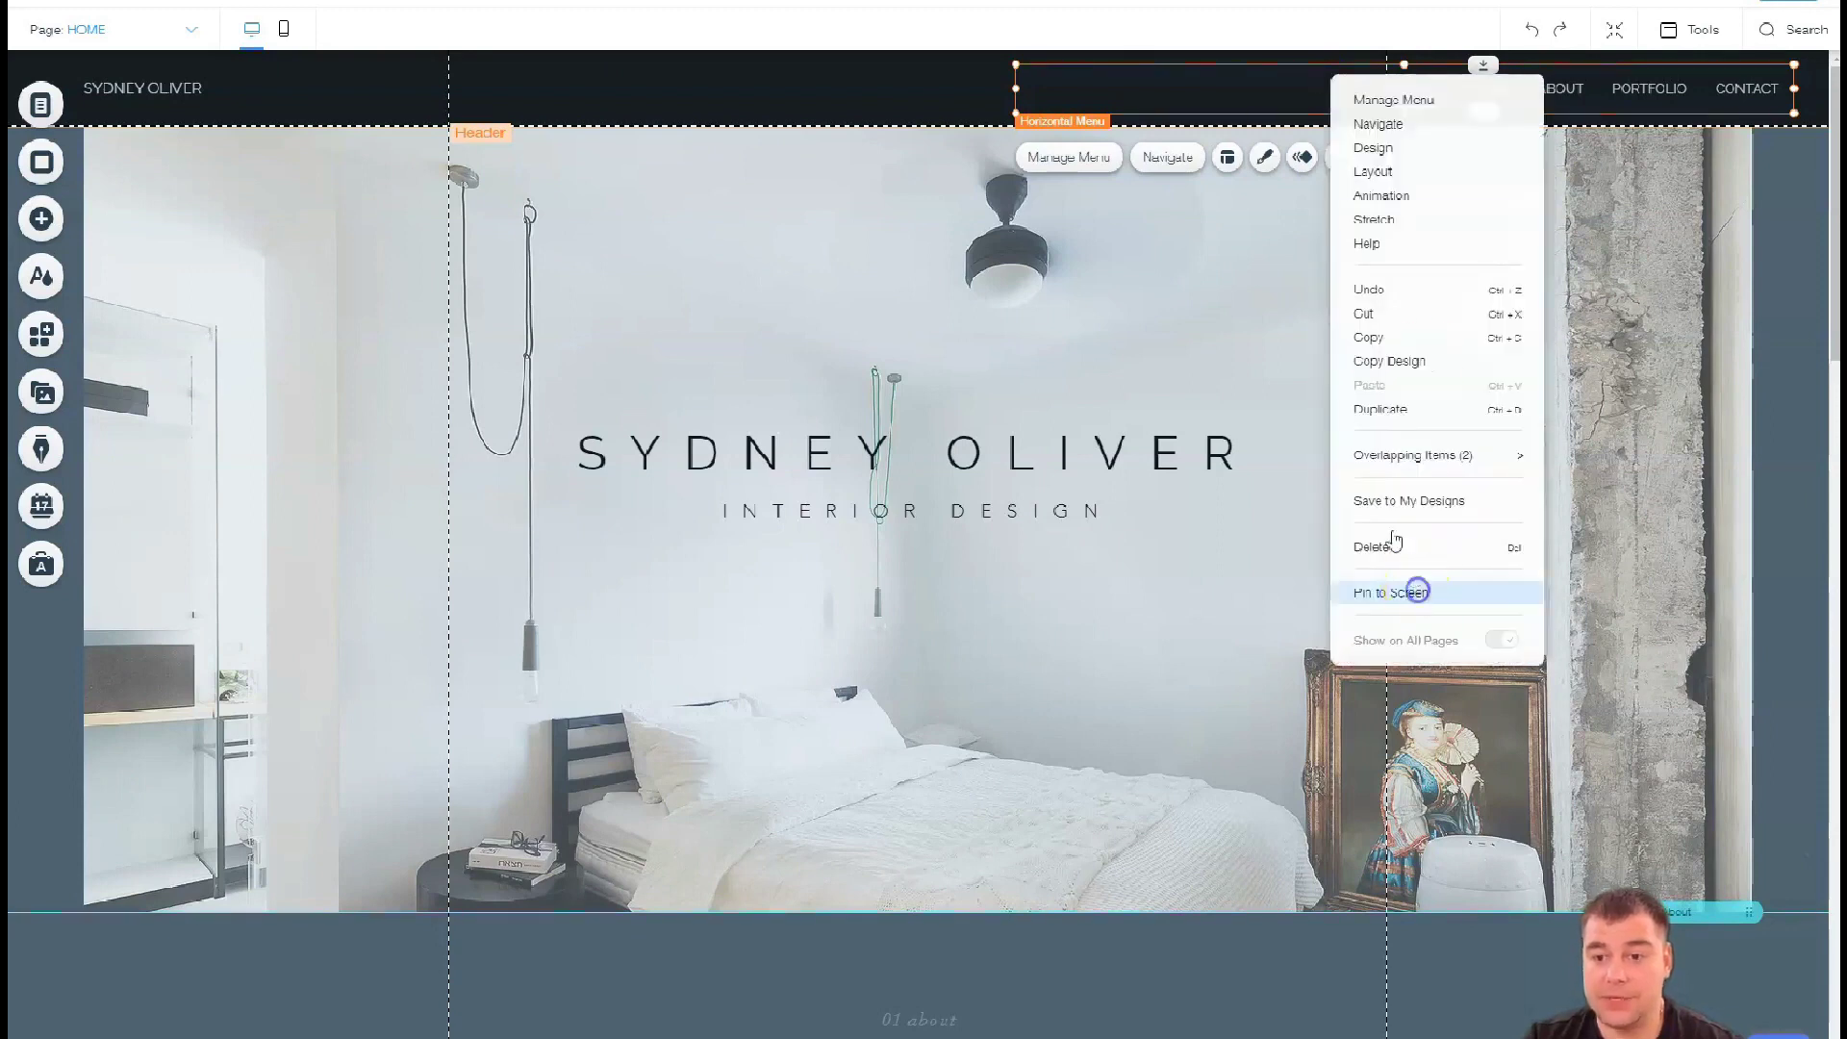
pyautogui.click(1403, 591)
pyautogui.click(1166, 255)
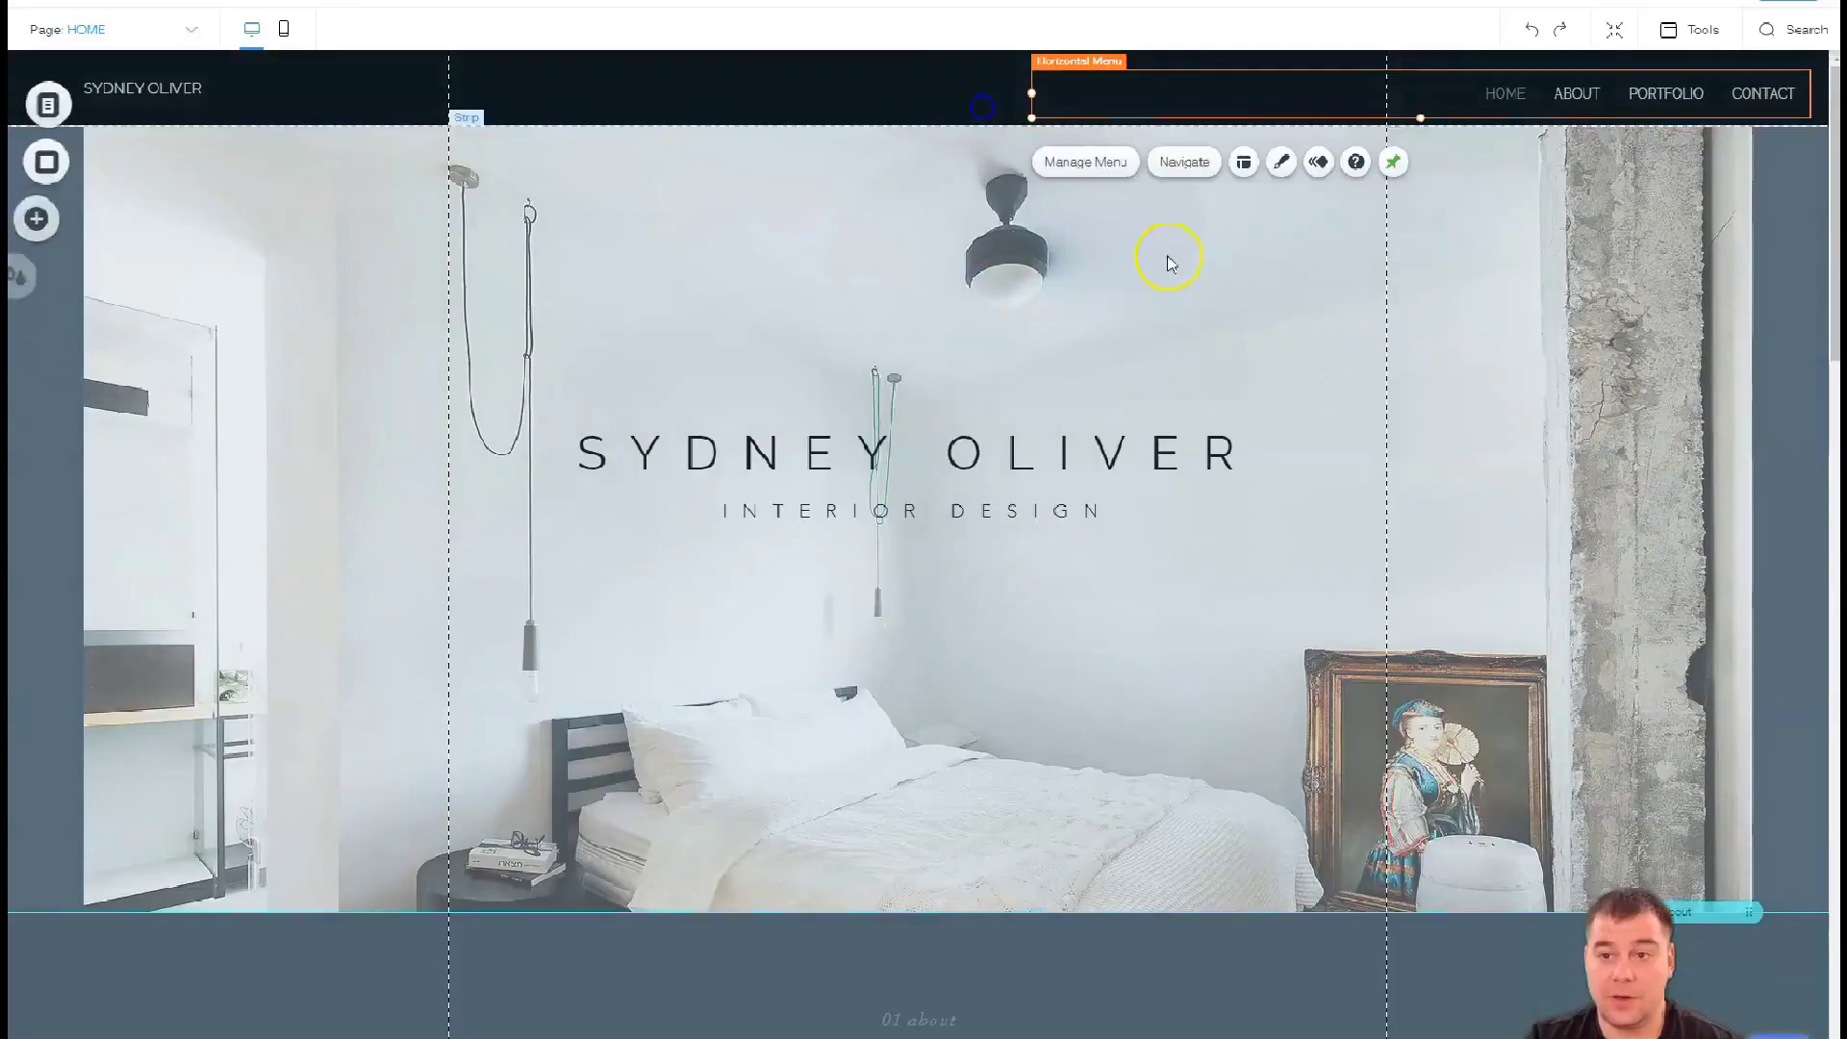
pyautogui.scroll(-2, 1162, 255)
pyautogui.scroll(-3, 1159, 255)
pyautogui.scroll(-2, 1159, 246)
pyautogui.scroll(-2, 1158, 247)
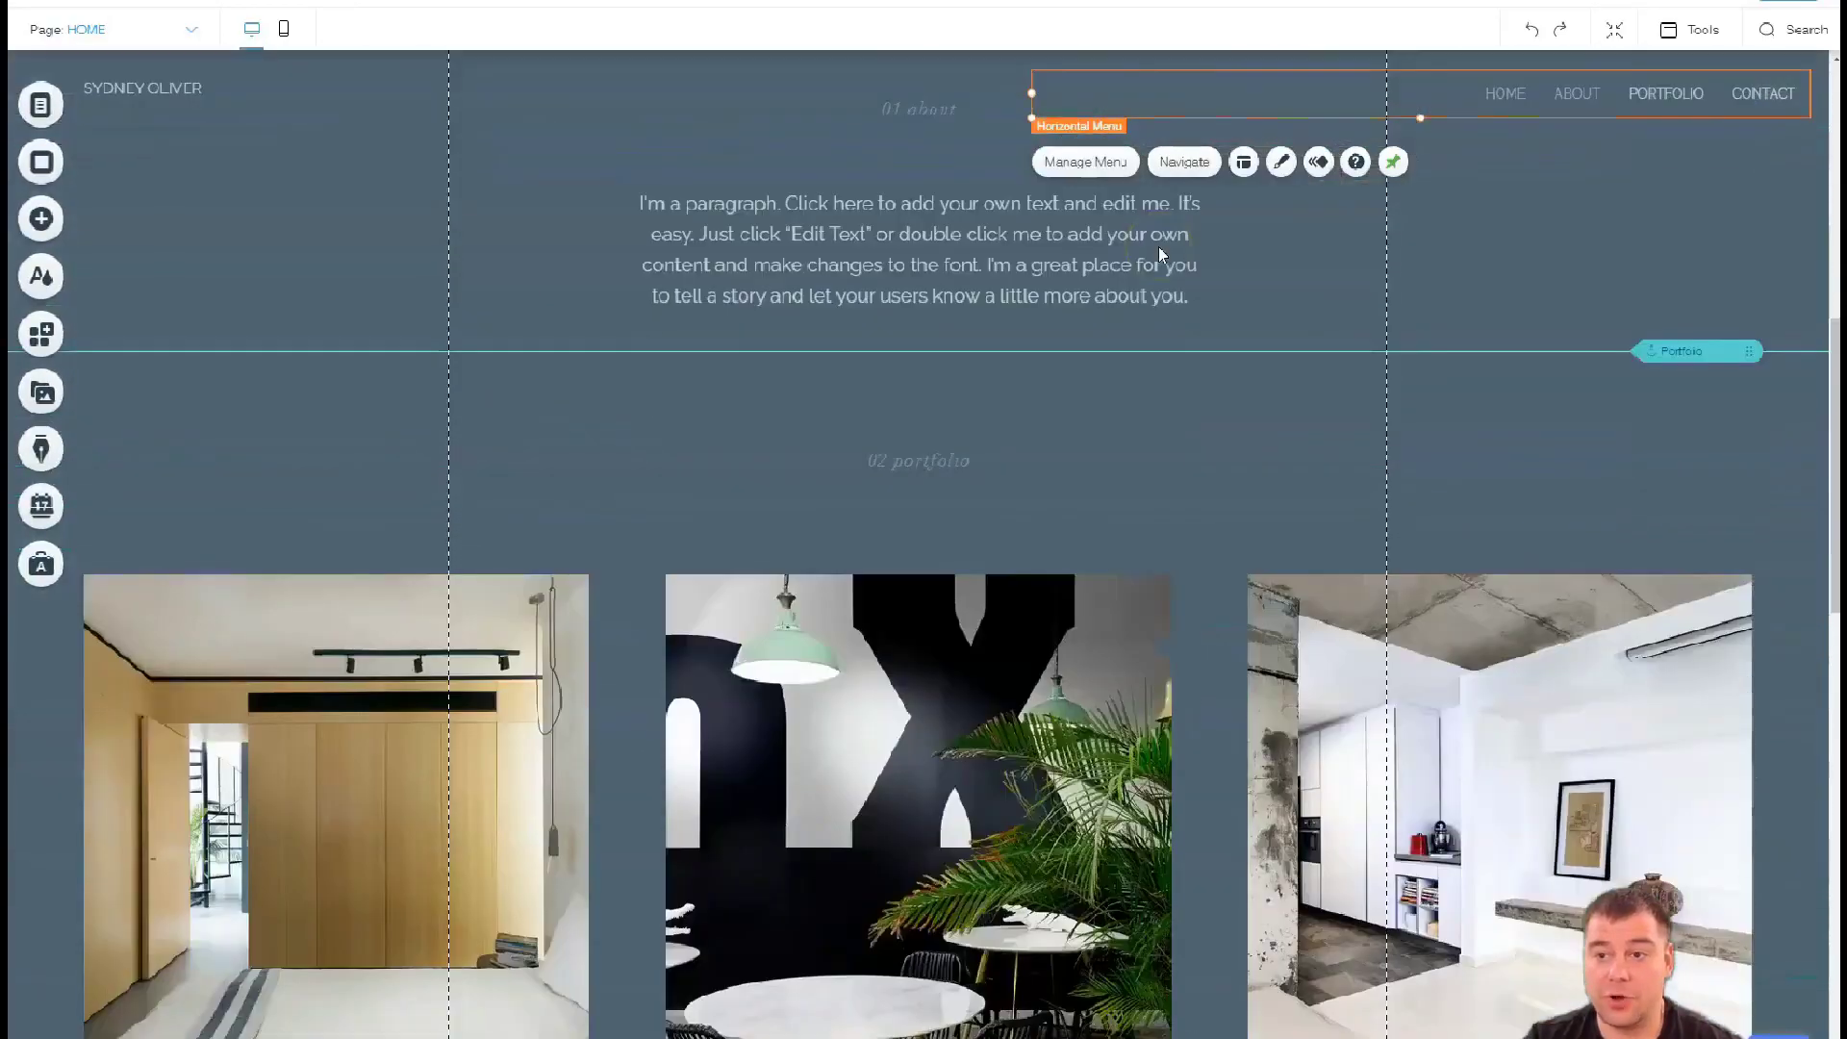
pyautogui.scroll(-1, 1422, 232)
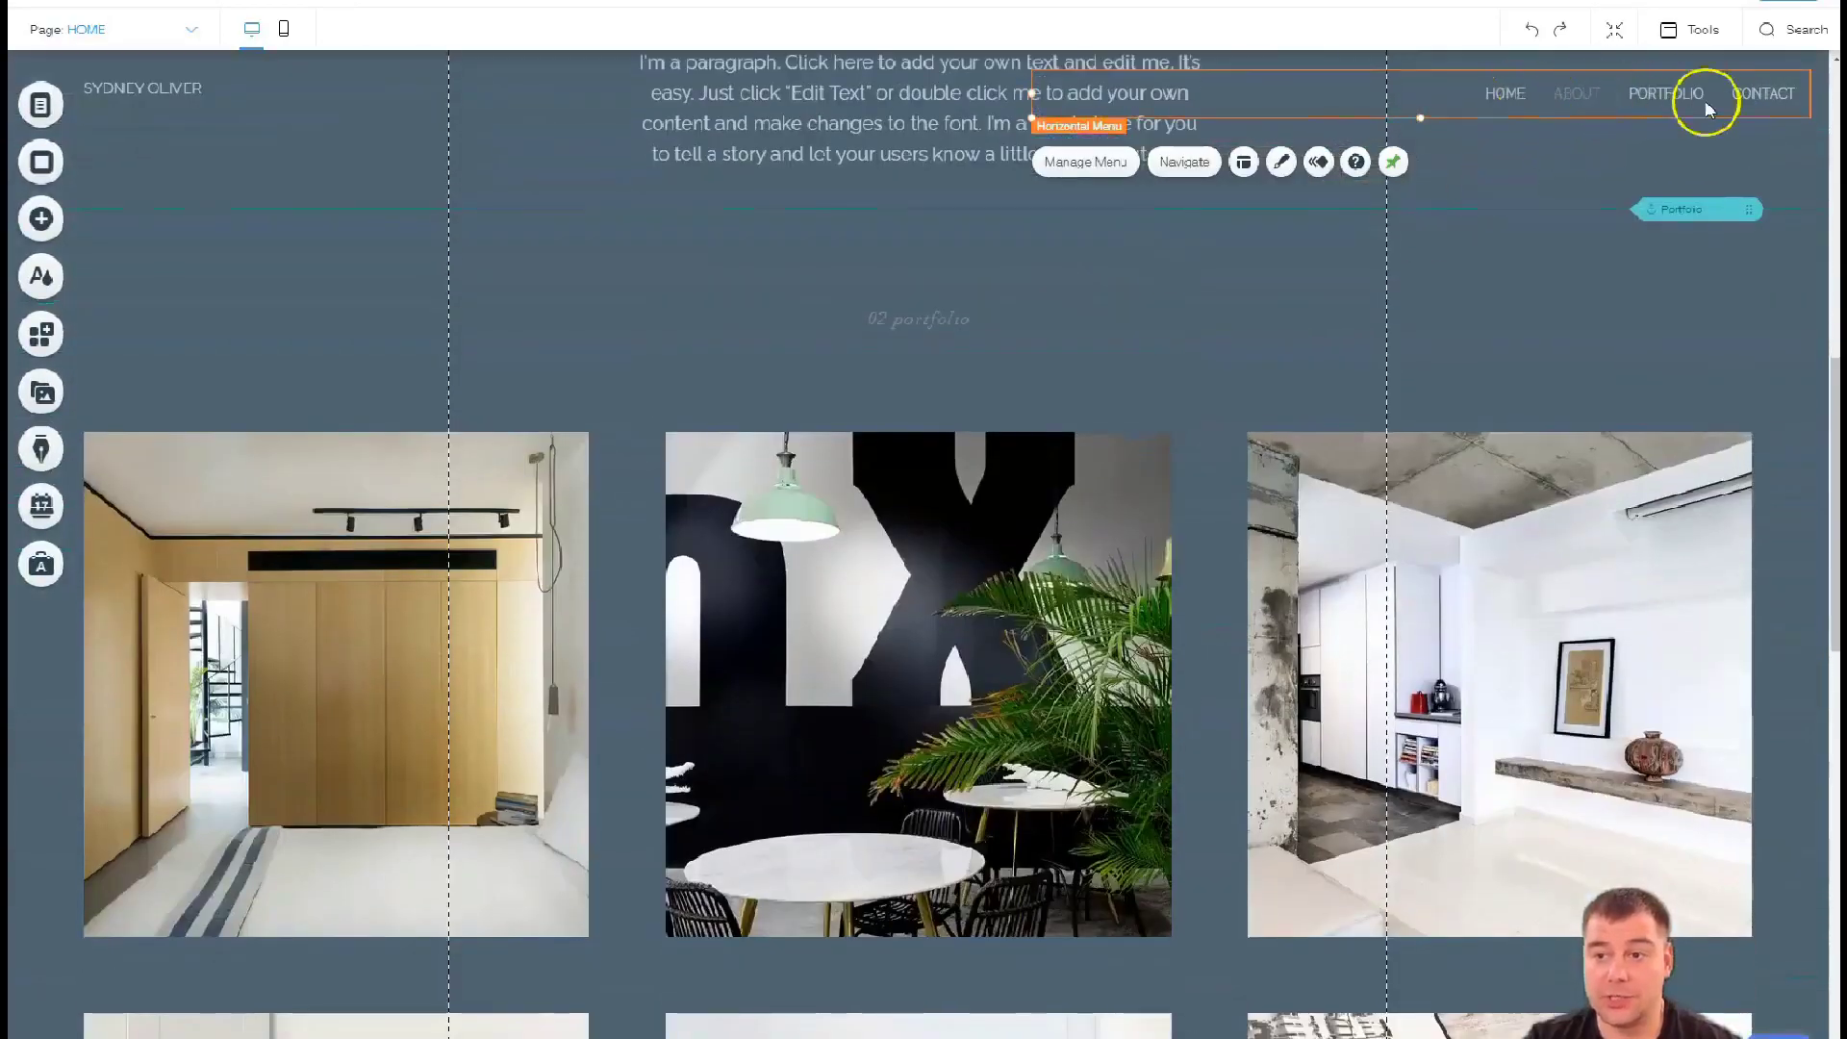
pyautogui.scroll(-1, 1463, 229)
pyautogui.scroll(-1, 1401, 187)
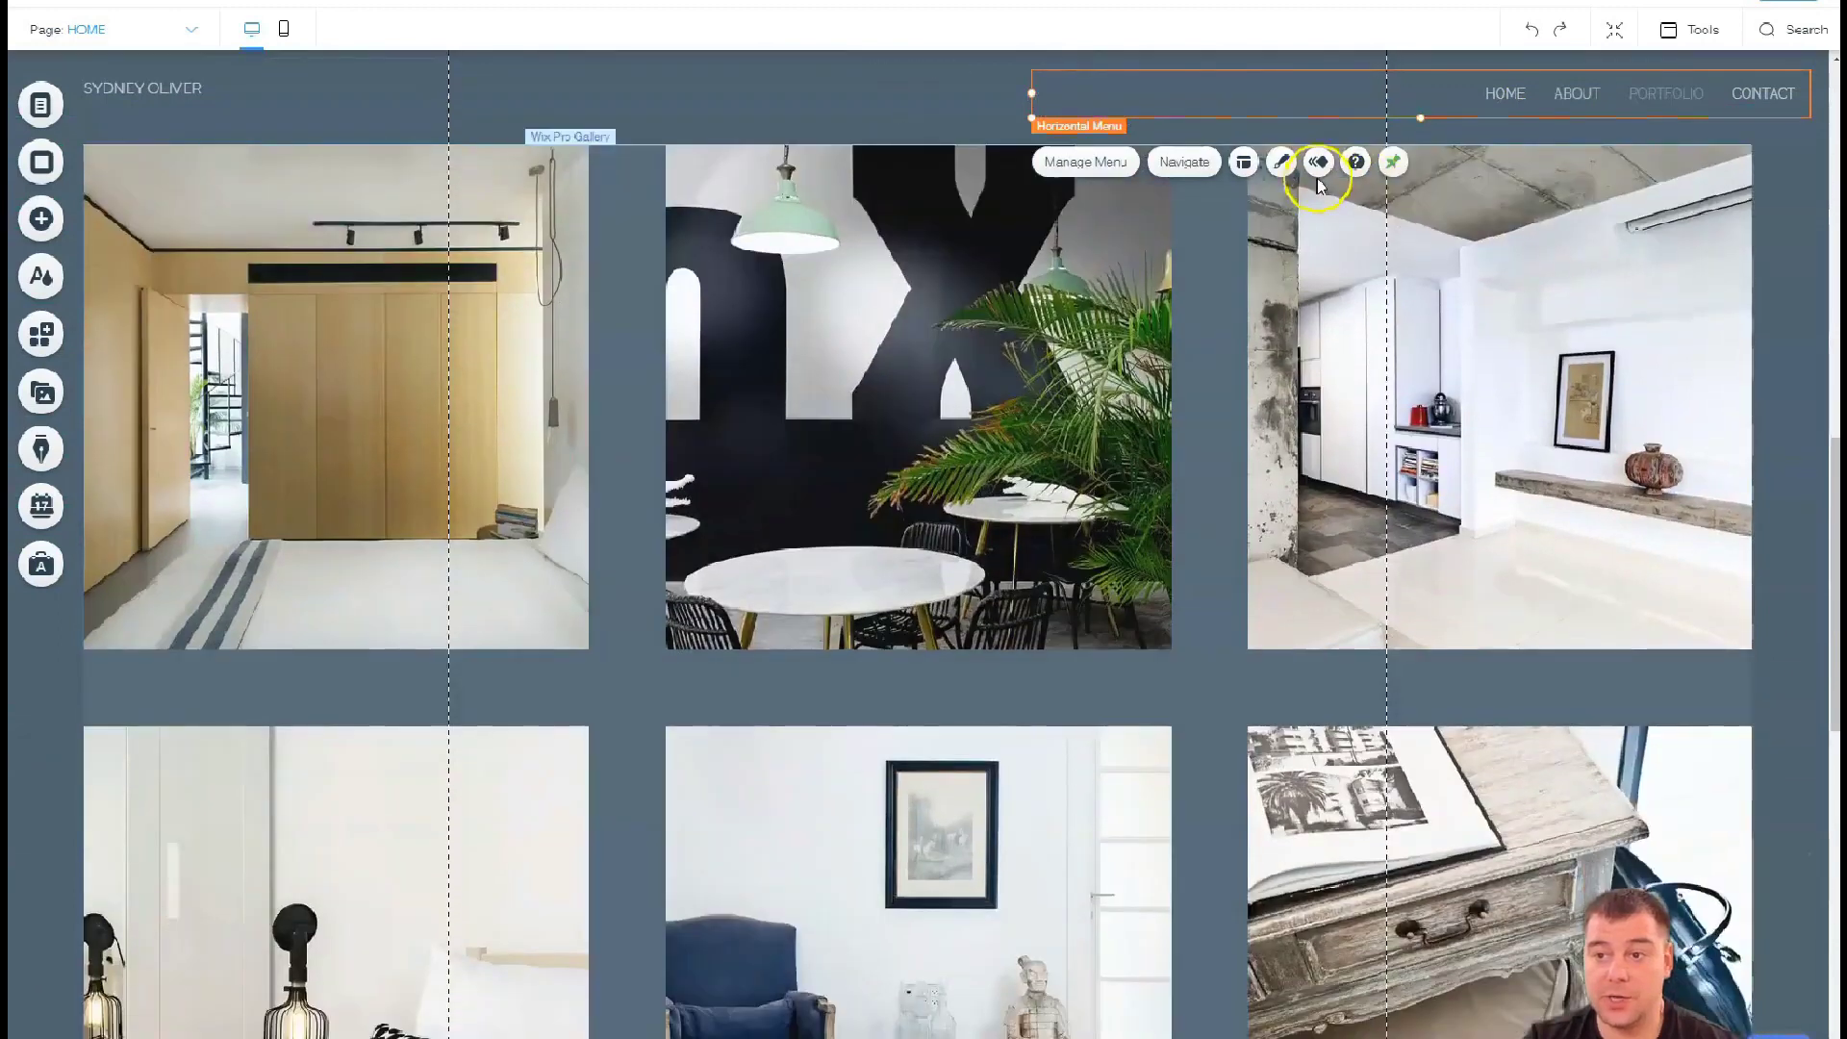
pyautogui.scroll(3, 1280, 270)
pyautogui.scroll(1, 1278, 268)
pyautogui.scroll(3, 1278, 268)
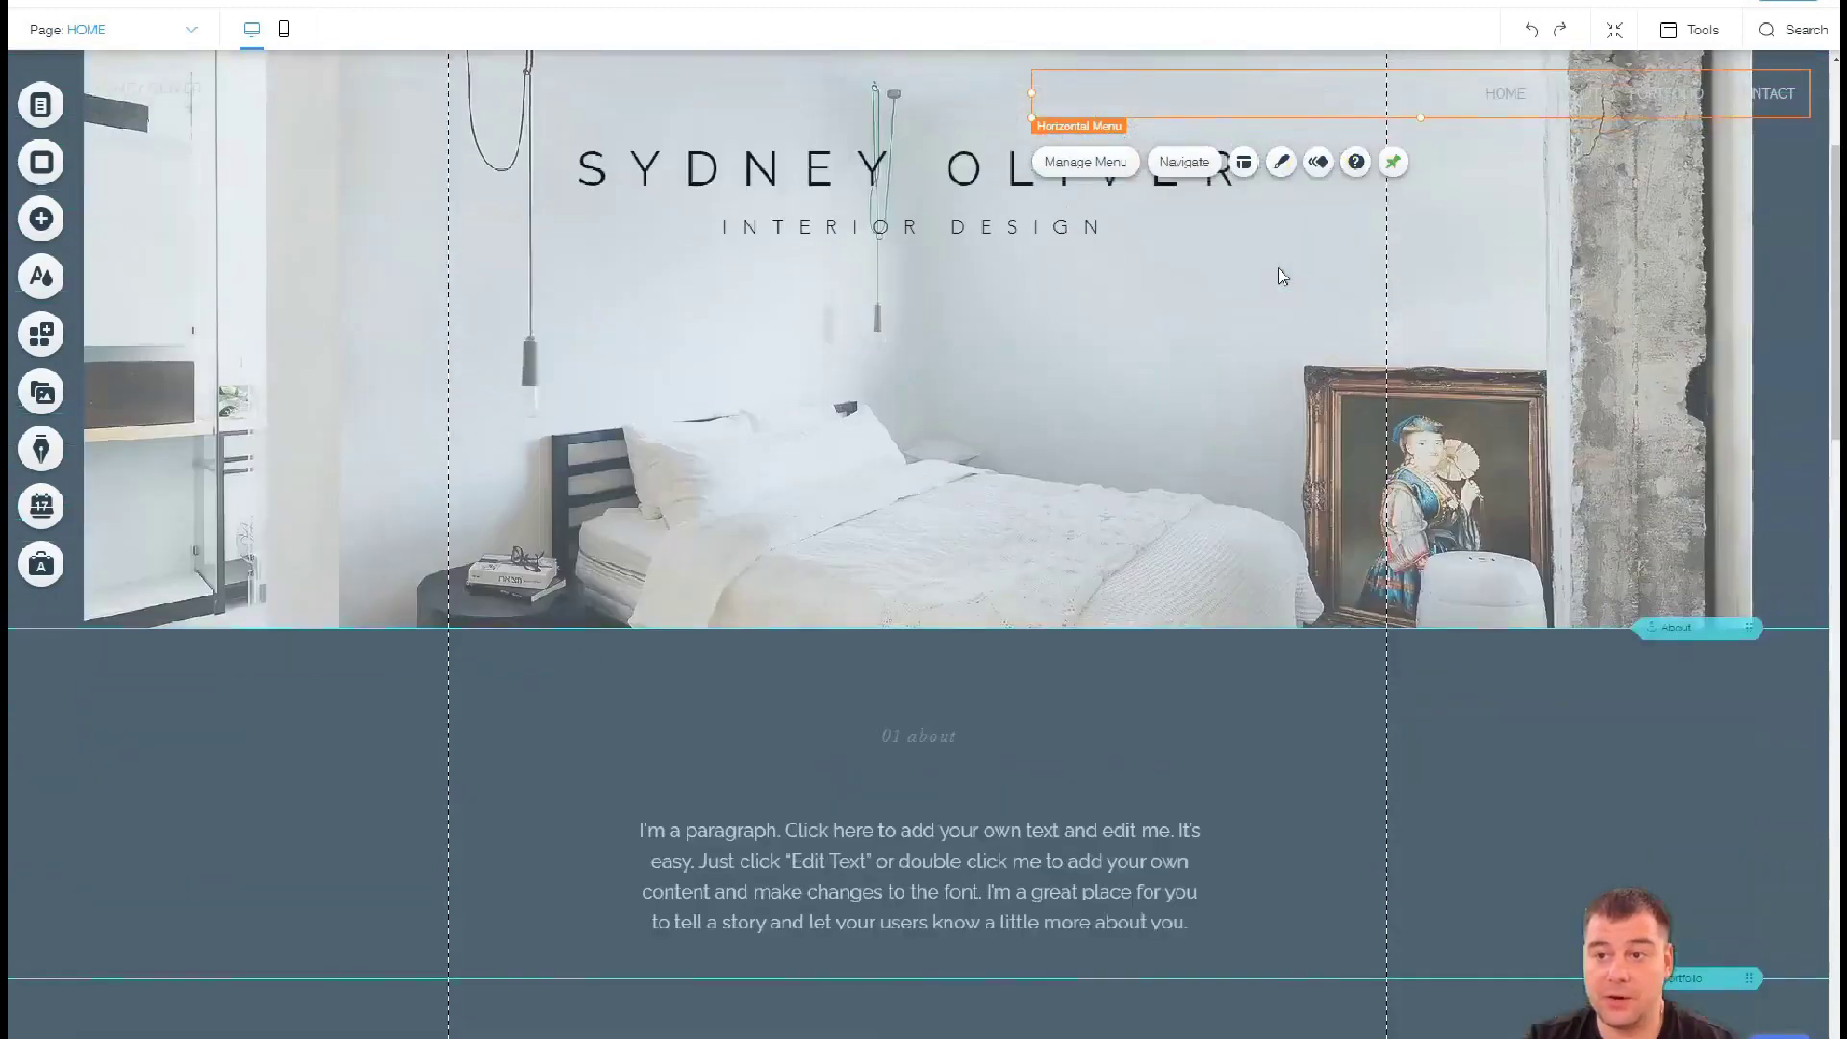
pyautogui.scroll(2, 1280, 268)
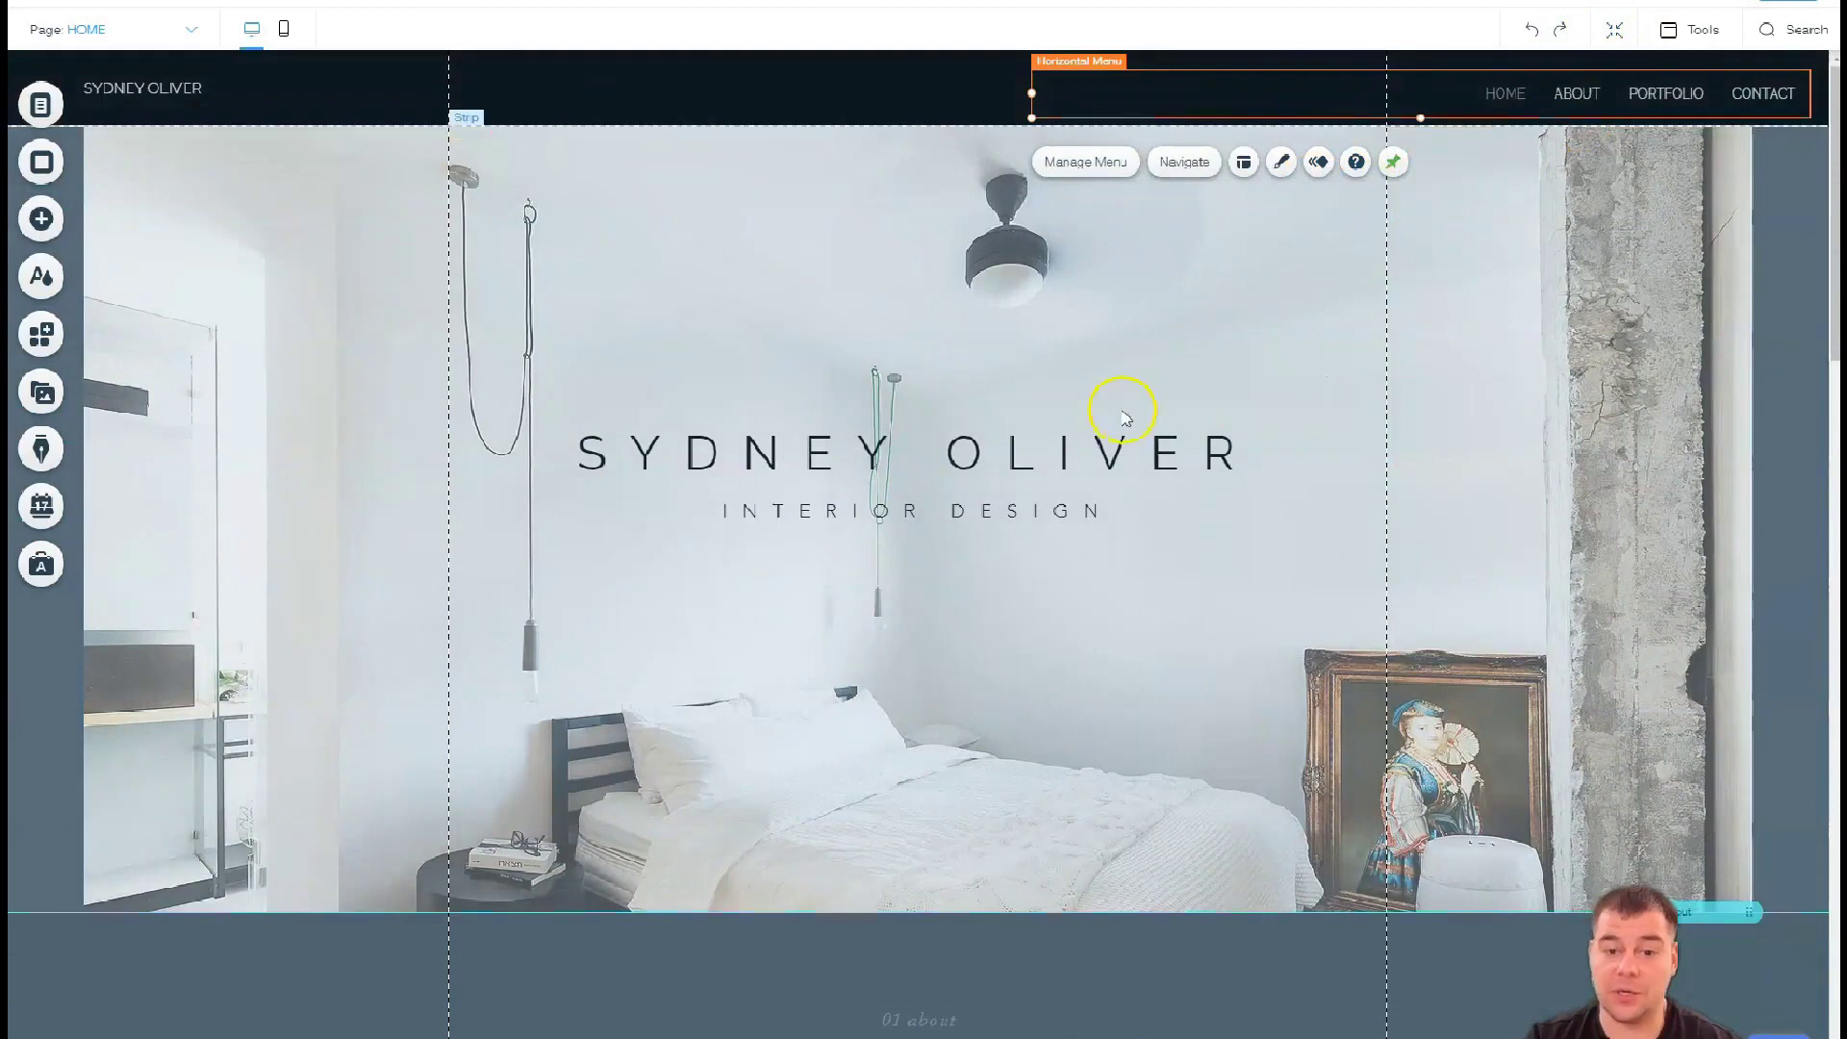
pyautogui.scroll(-5, 1113, 419)
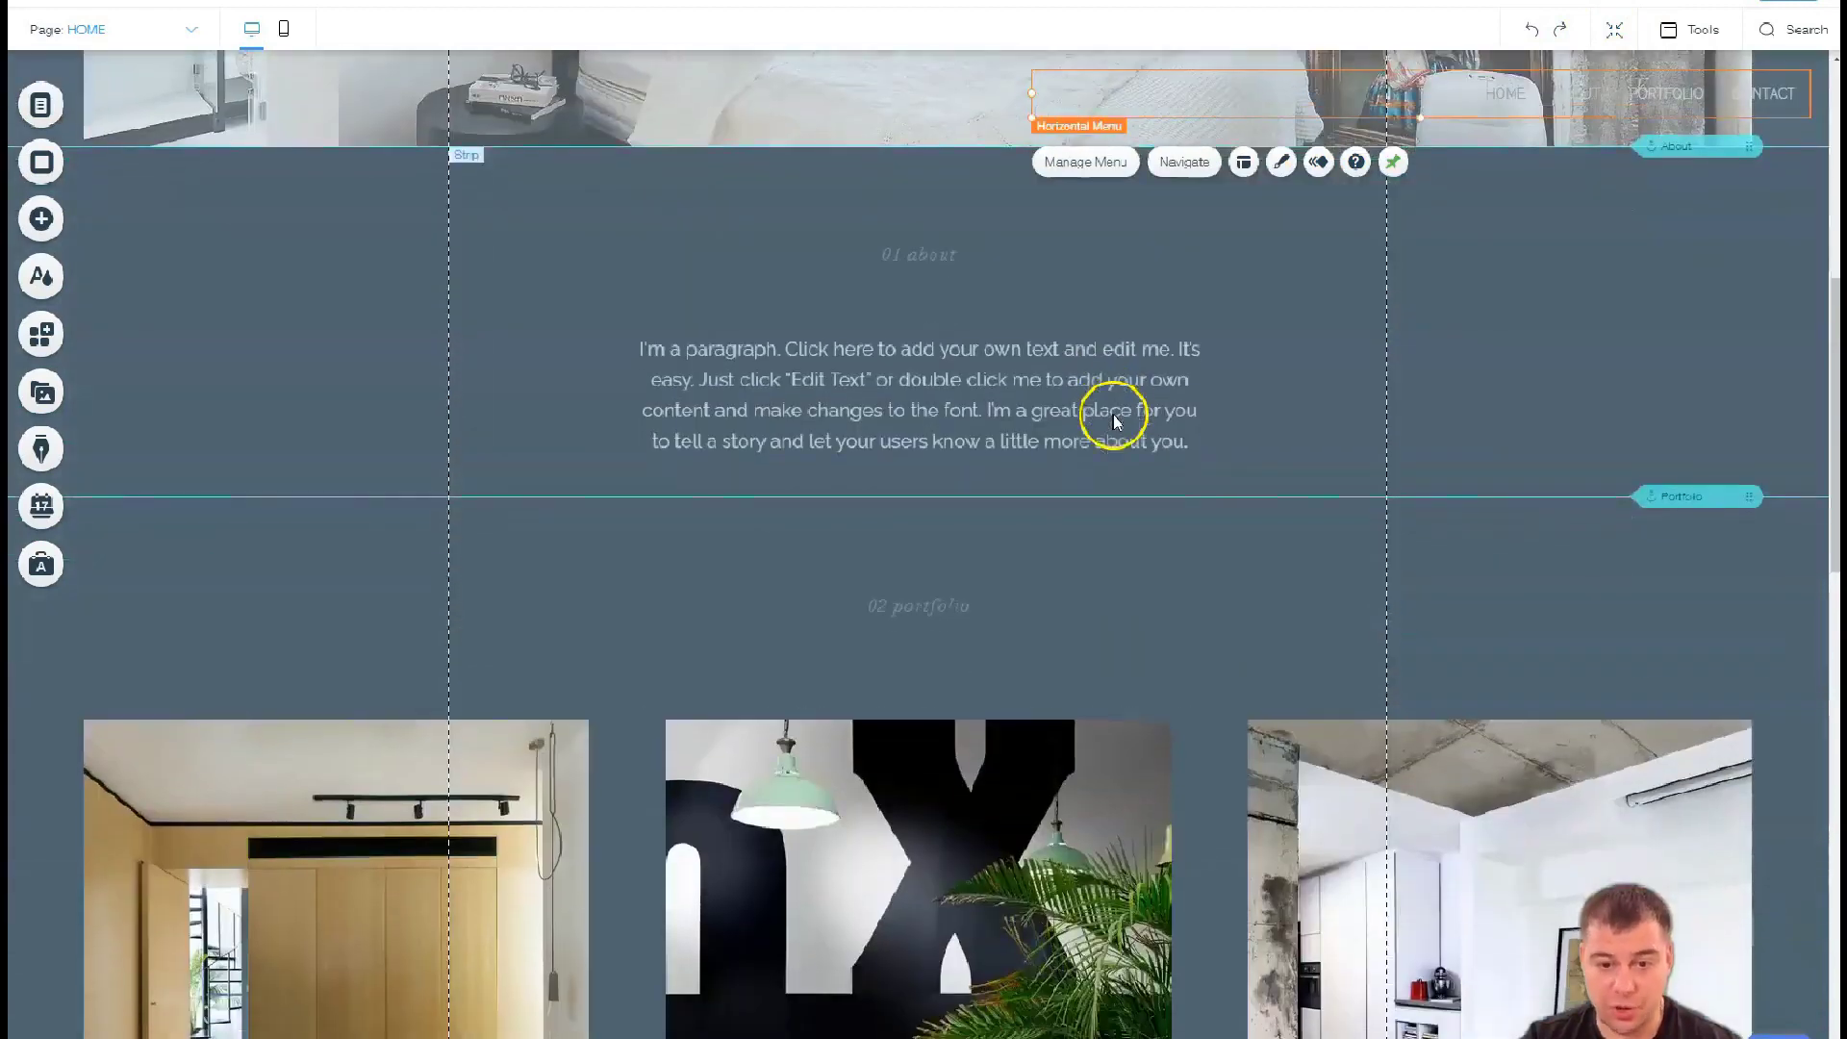
# Open the strip library and browse the Contact, Welcome, Services, Team and Testimonials designs
pyautogui.click(40, 221)
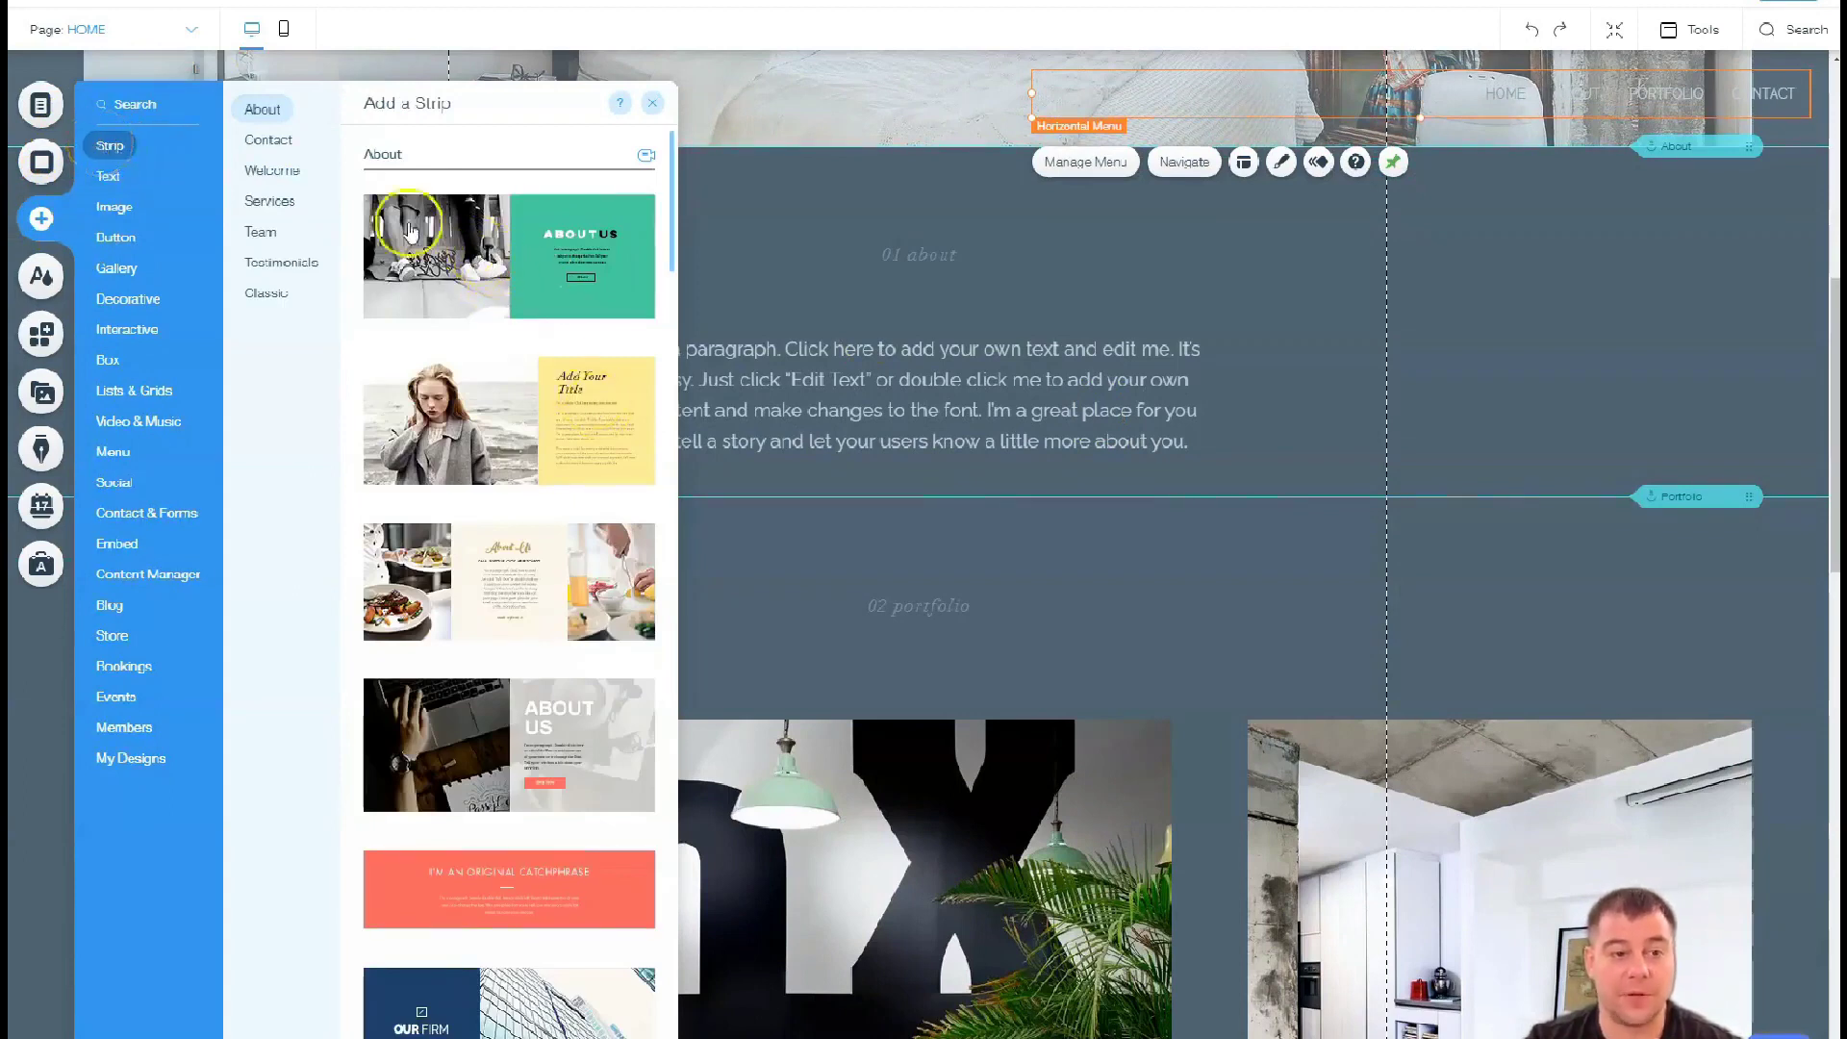
pyautogui.click(272, 145)
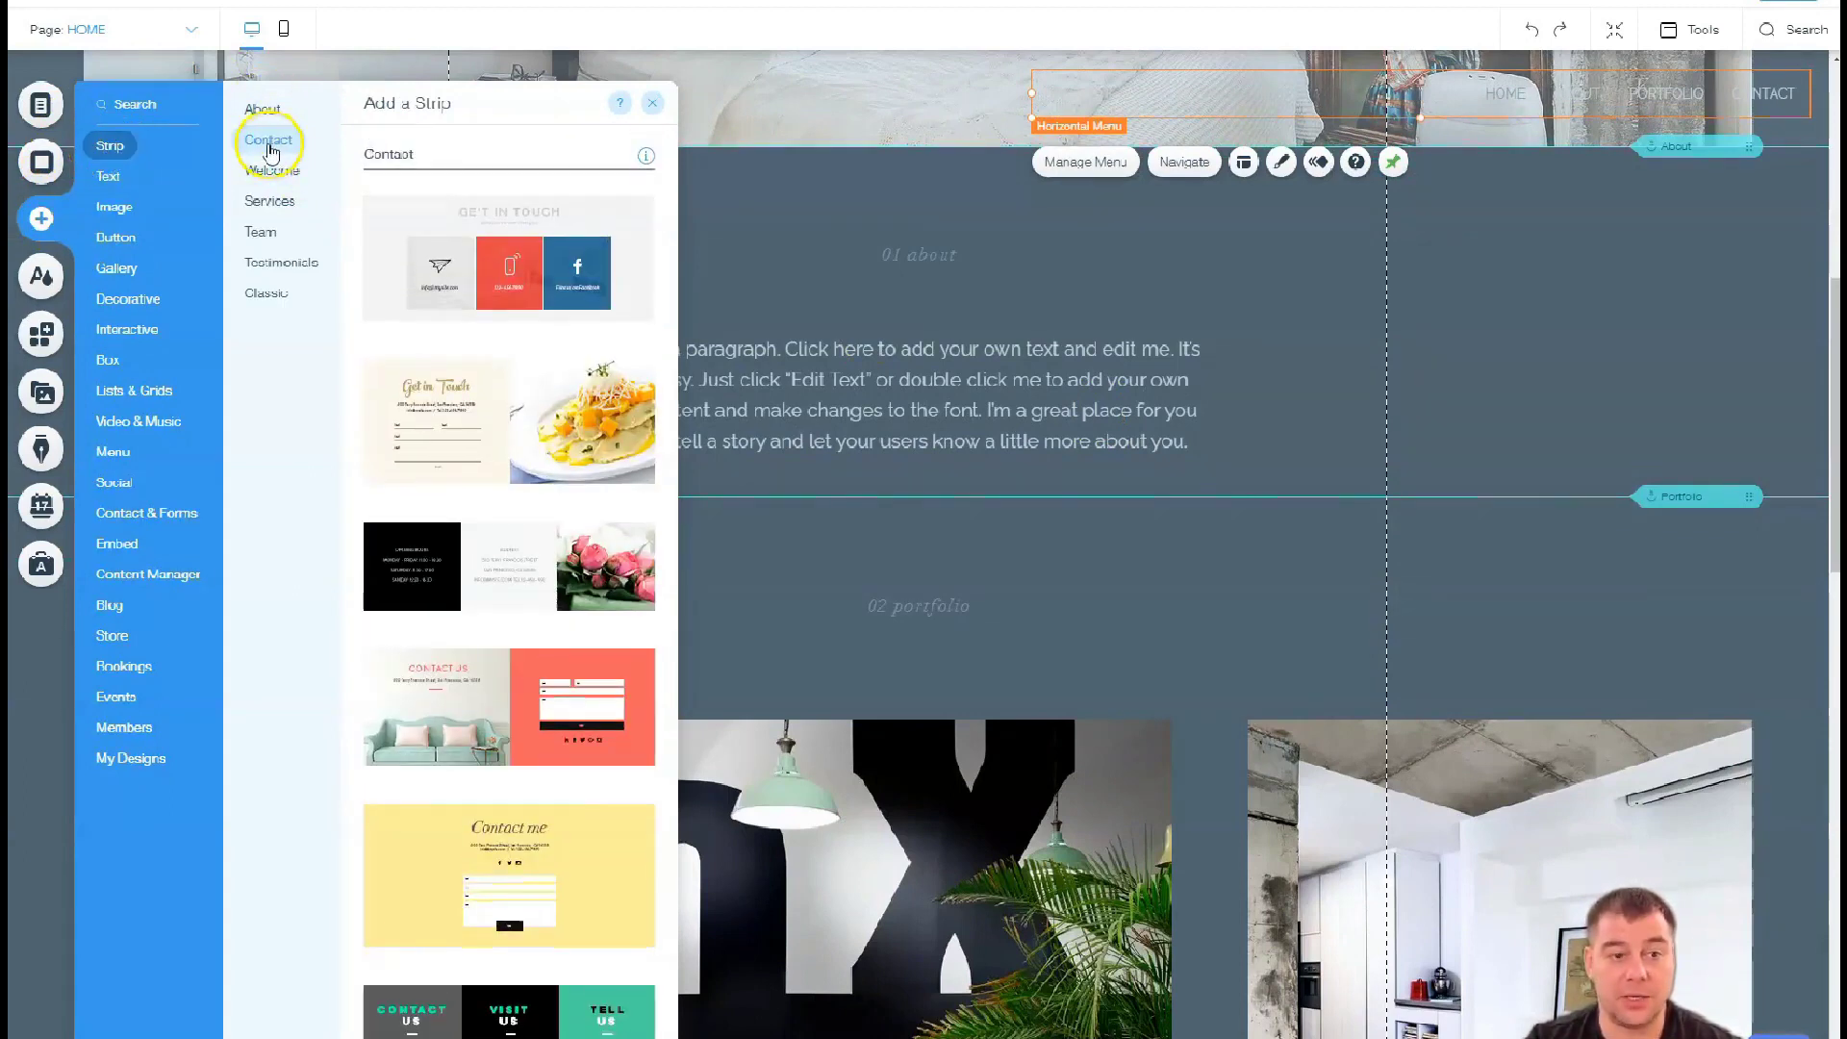
pyautogui.click(274, 171)
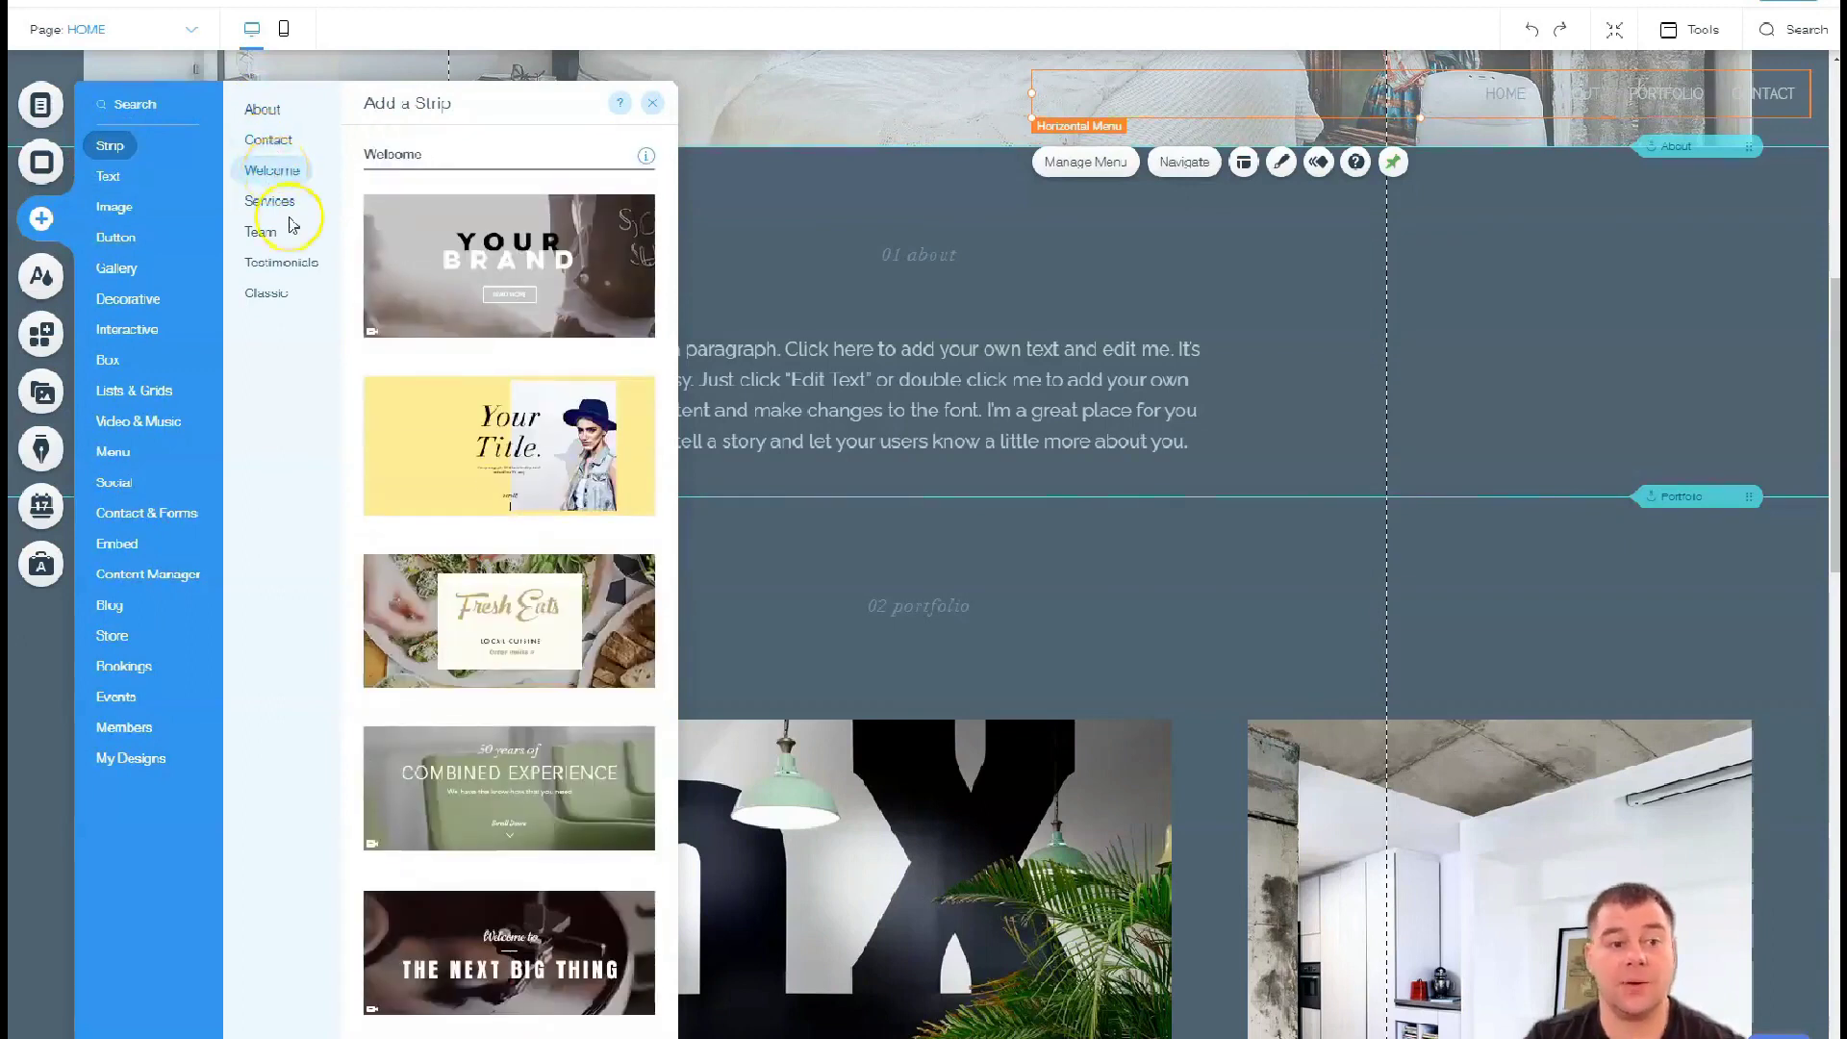
pyautogui.click(266, 203)
pyautogui.click(261, 231)
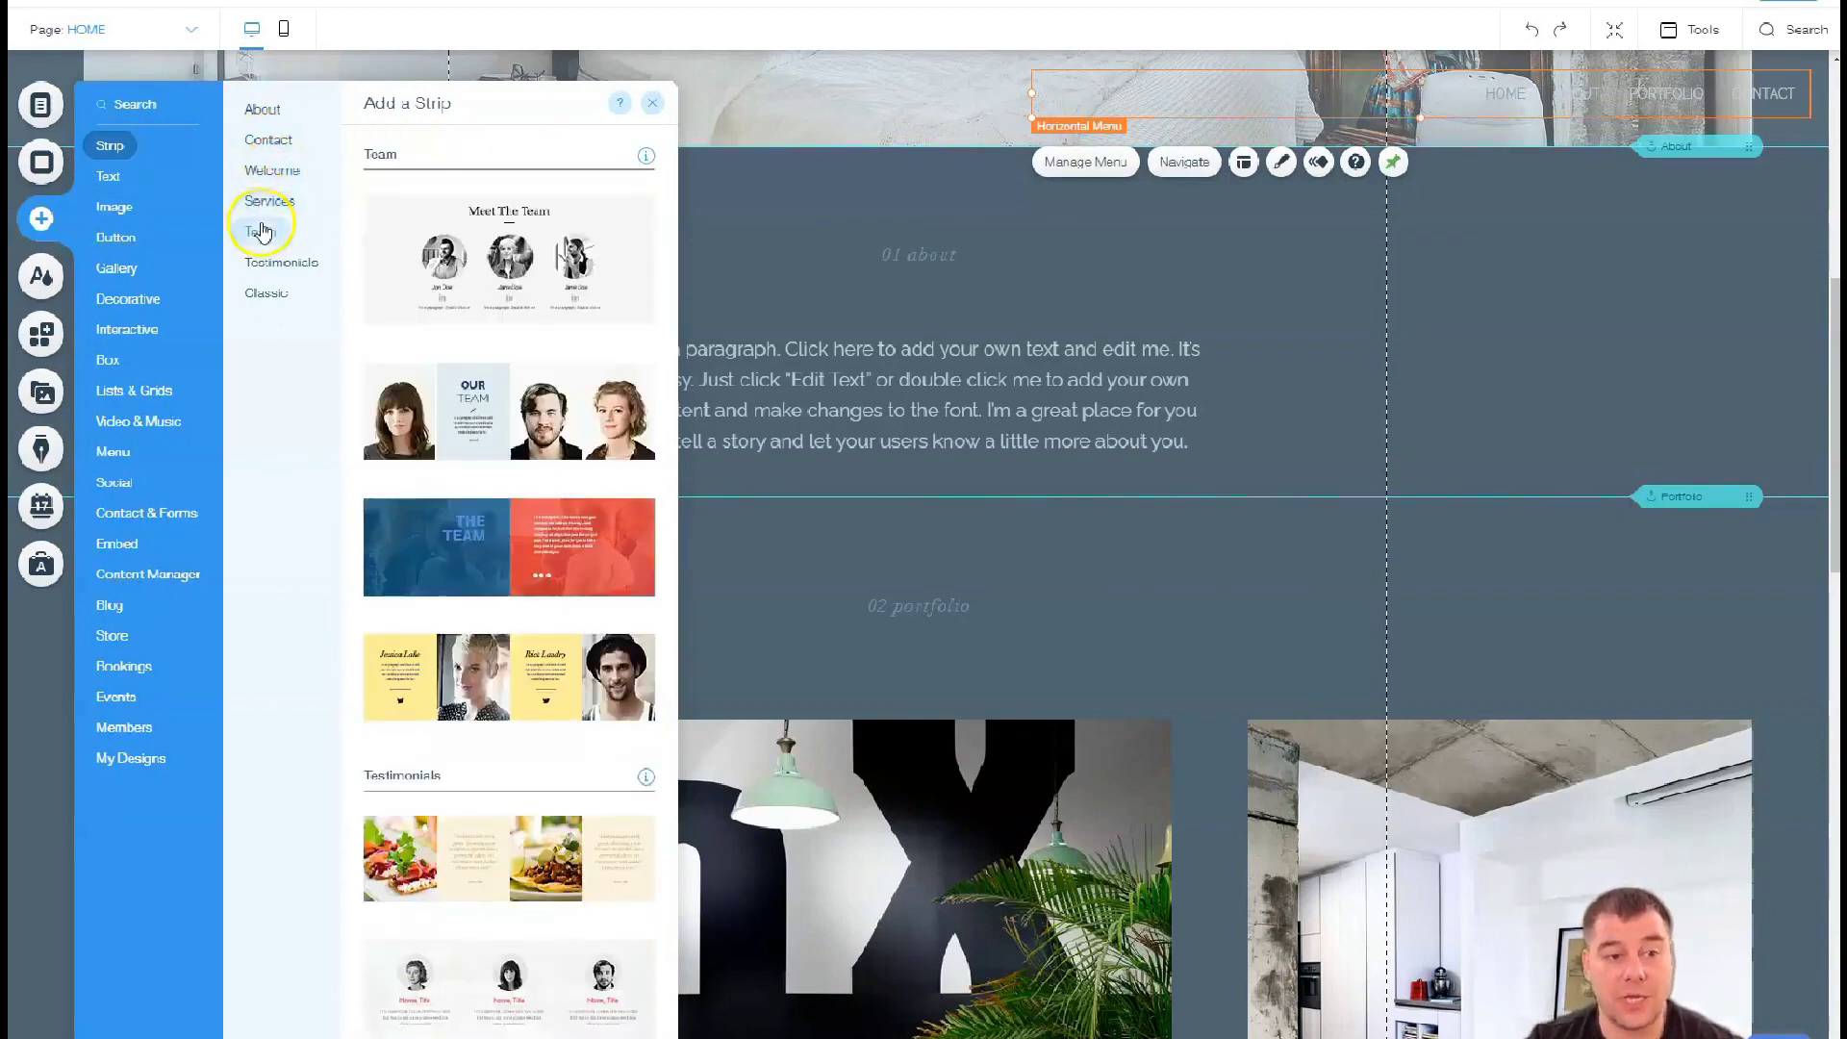
pyautogui.click(265, 262)
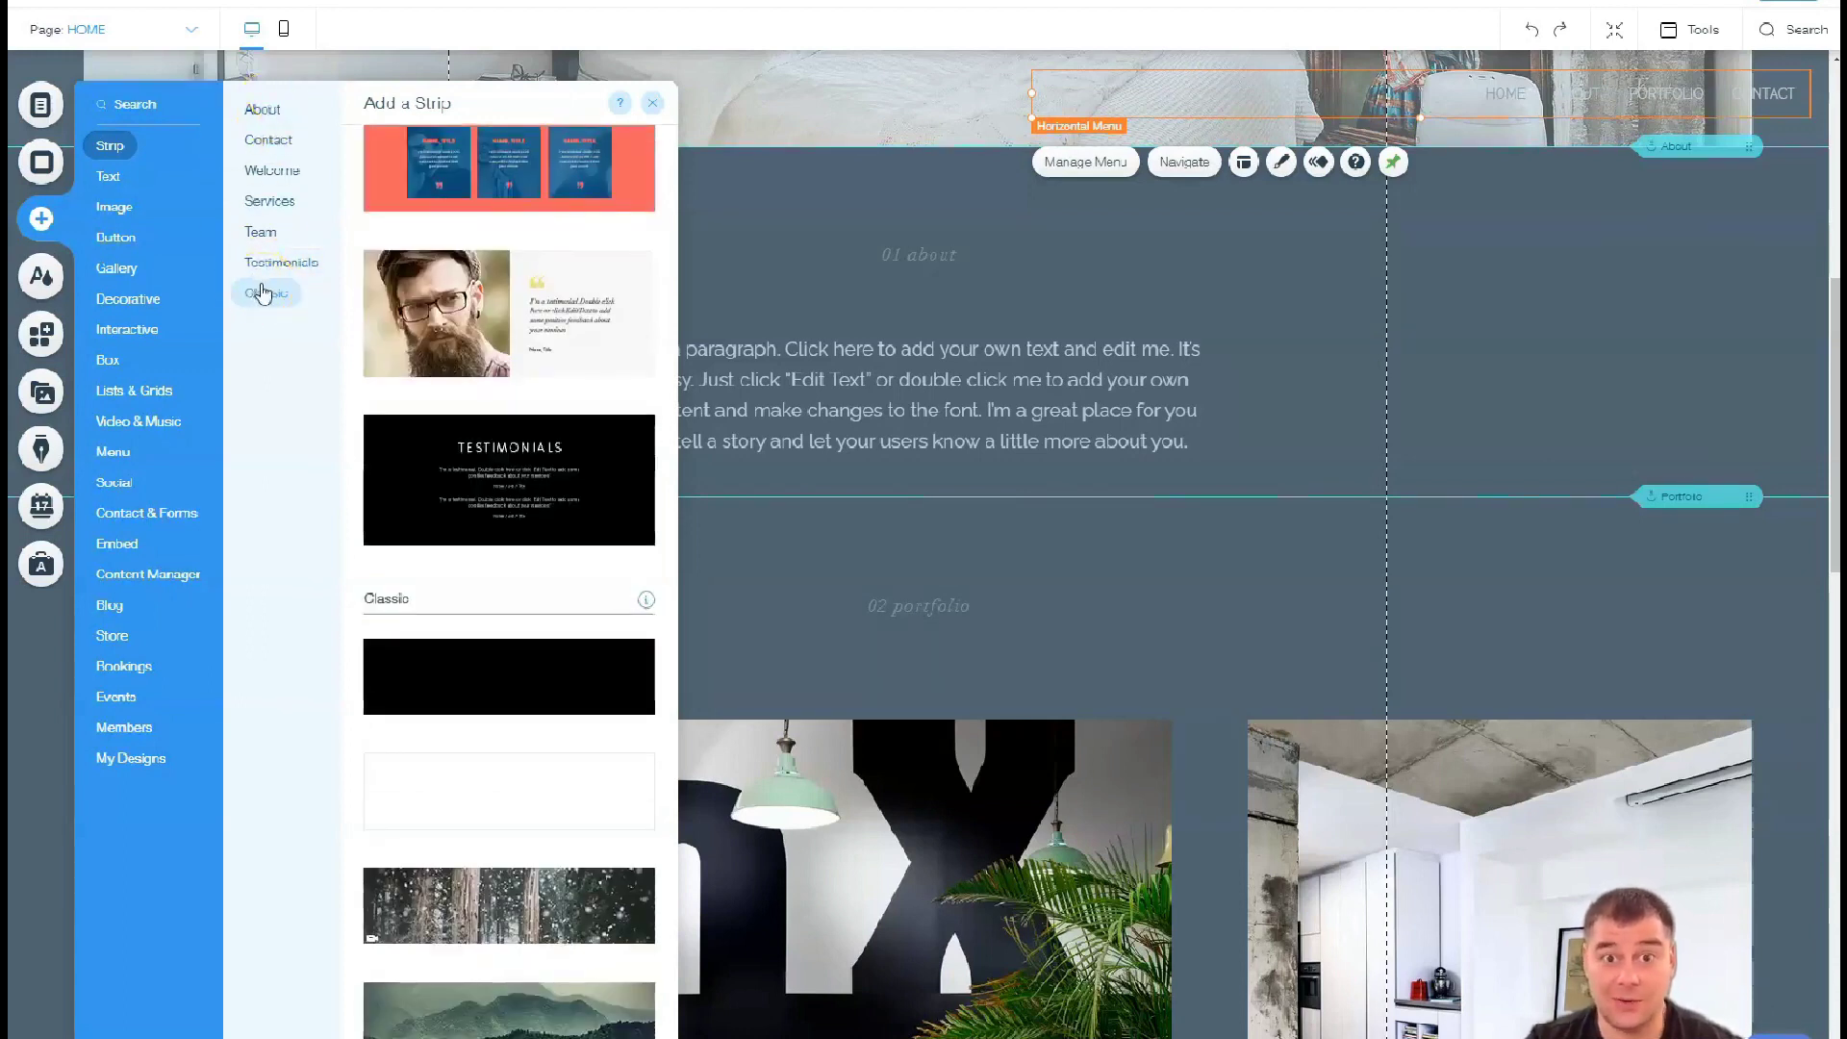
# Revisit the Welcome and About strips and other categories, ending on the Classic strip designs
pyautogui.click(268, 170)
pyautogui.click(260, 112)
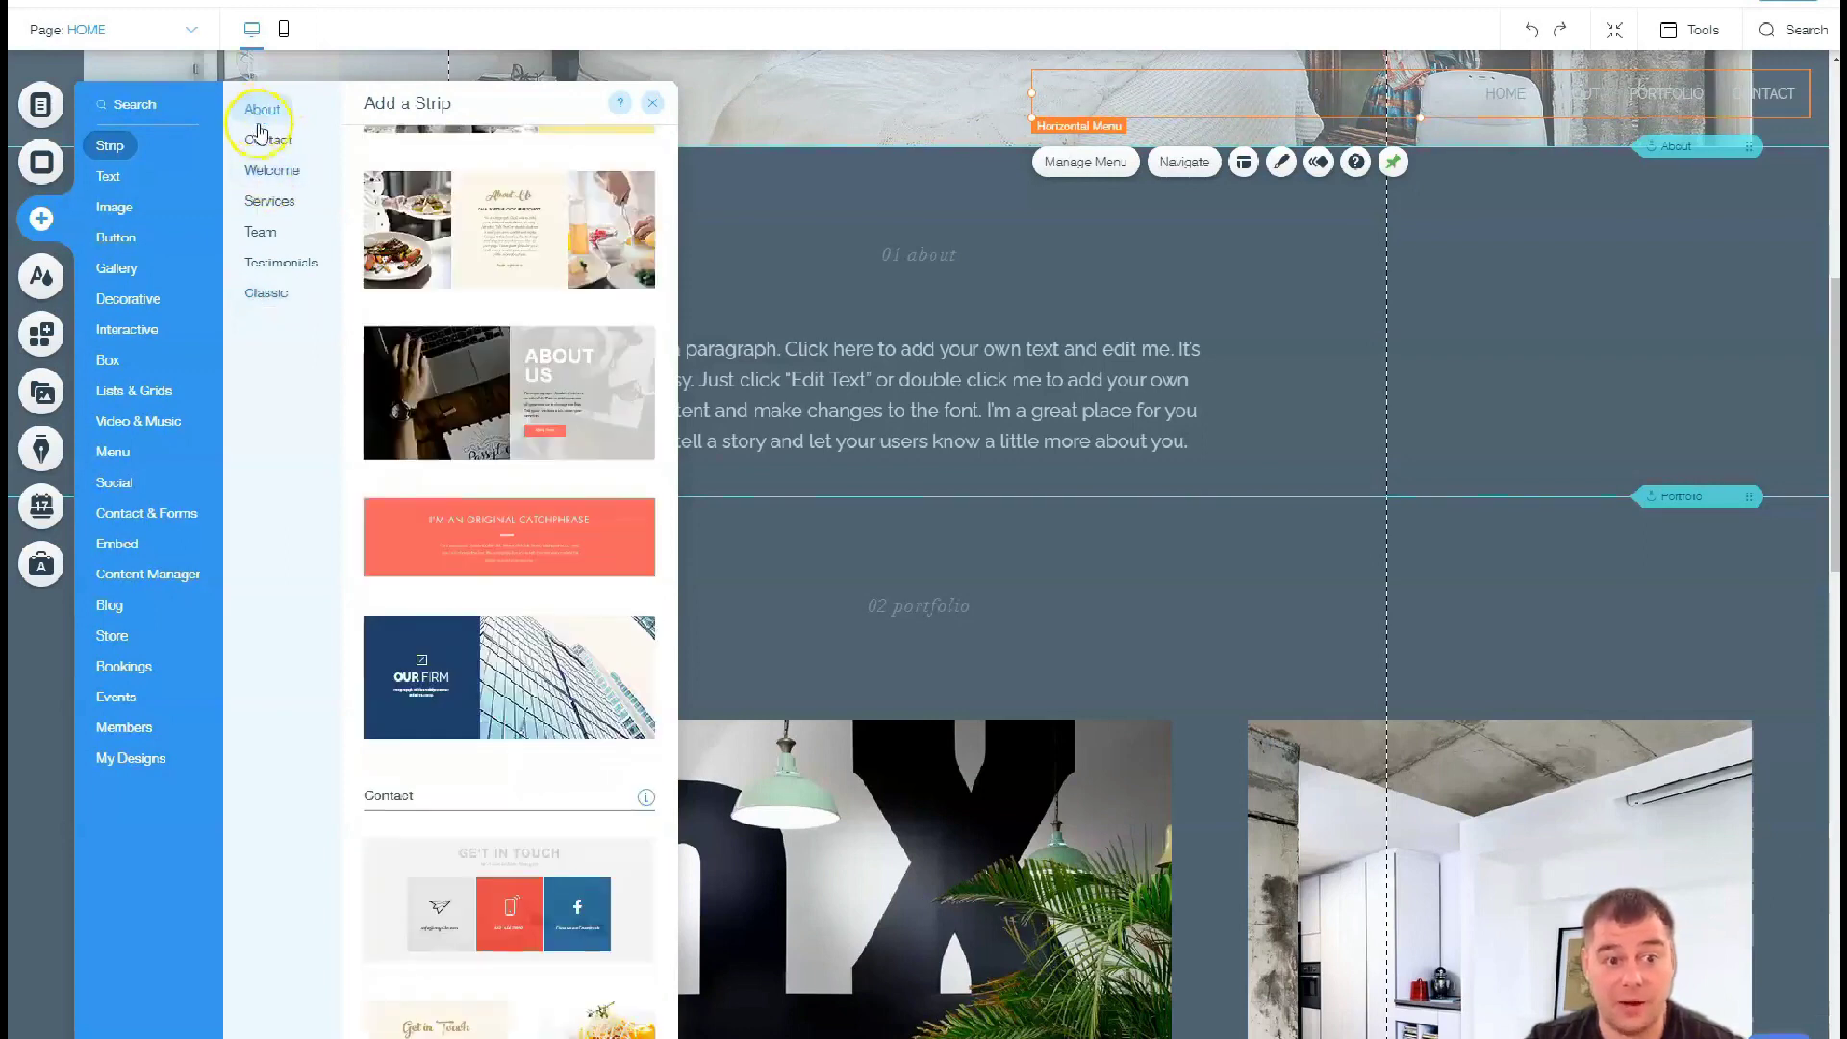
pyautogui.click(260, 202)
pyautogui.click(268, 265)
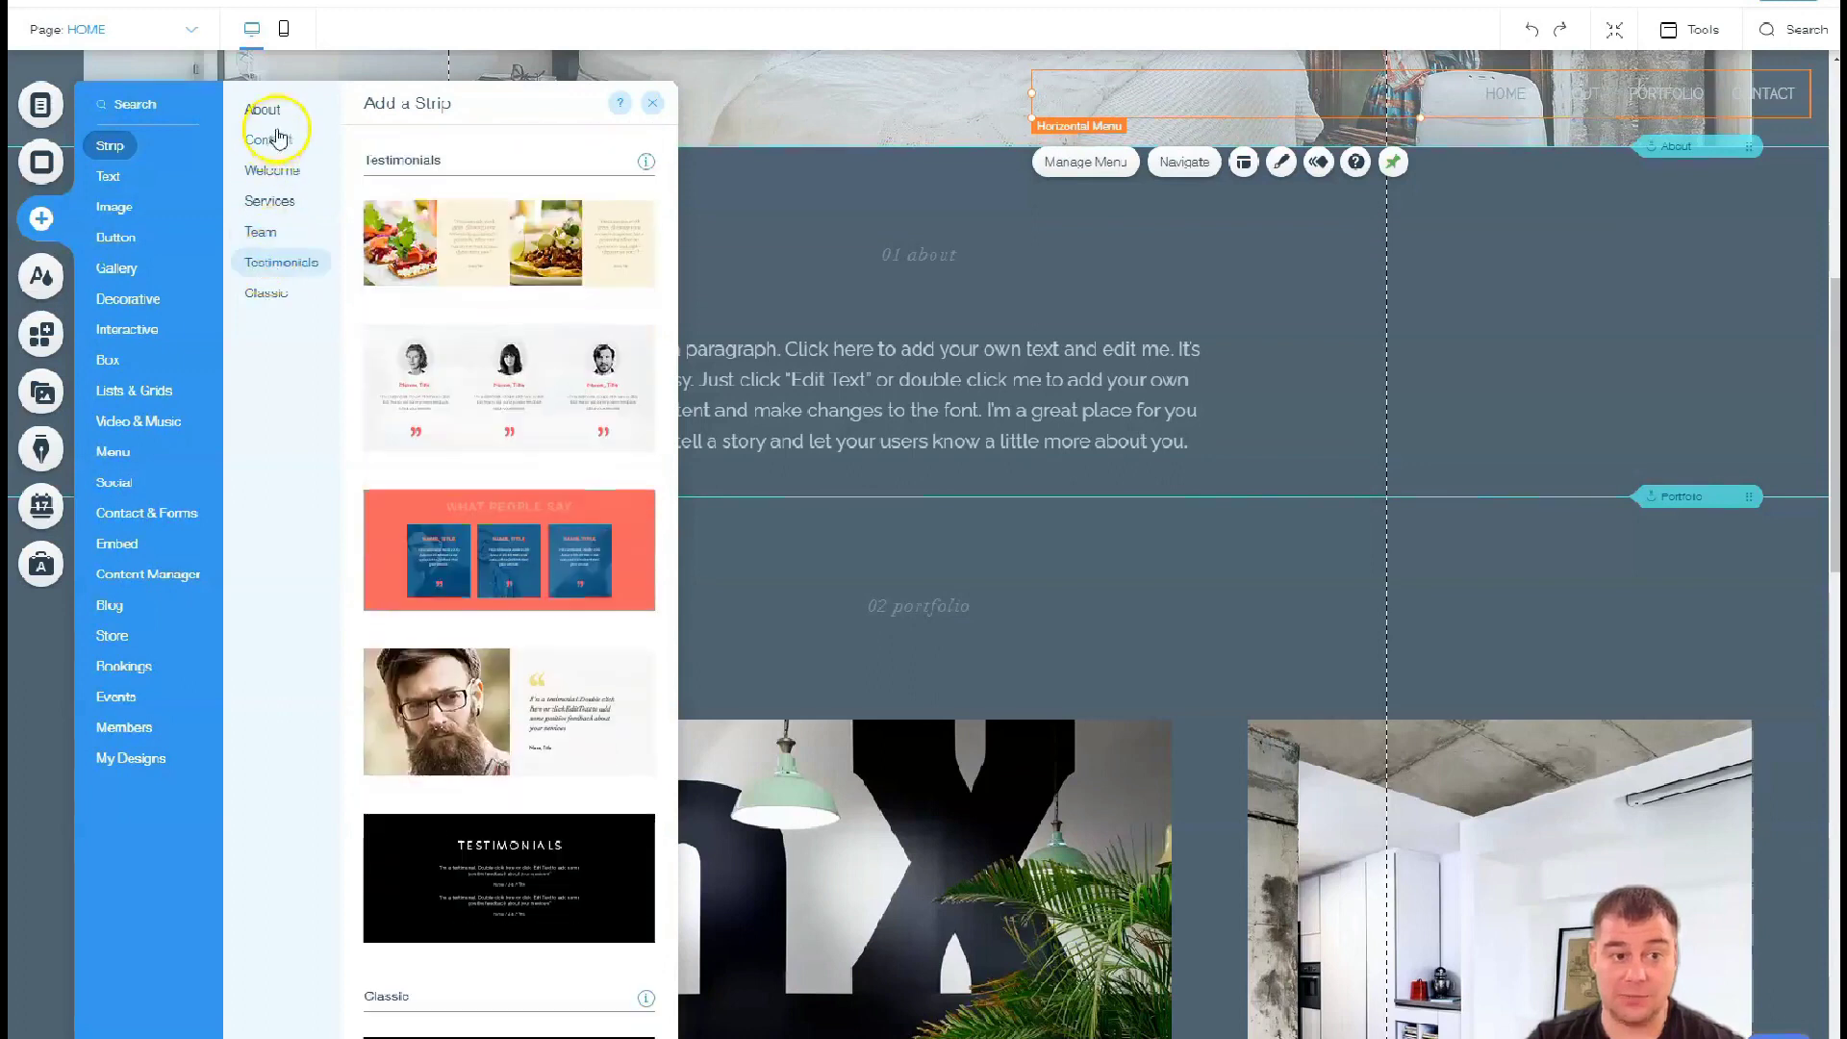
pyautogui.click(266, 139)
pyautogui.click(266, 294)
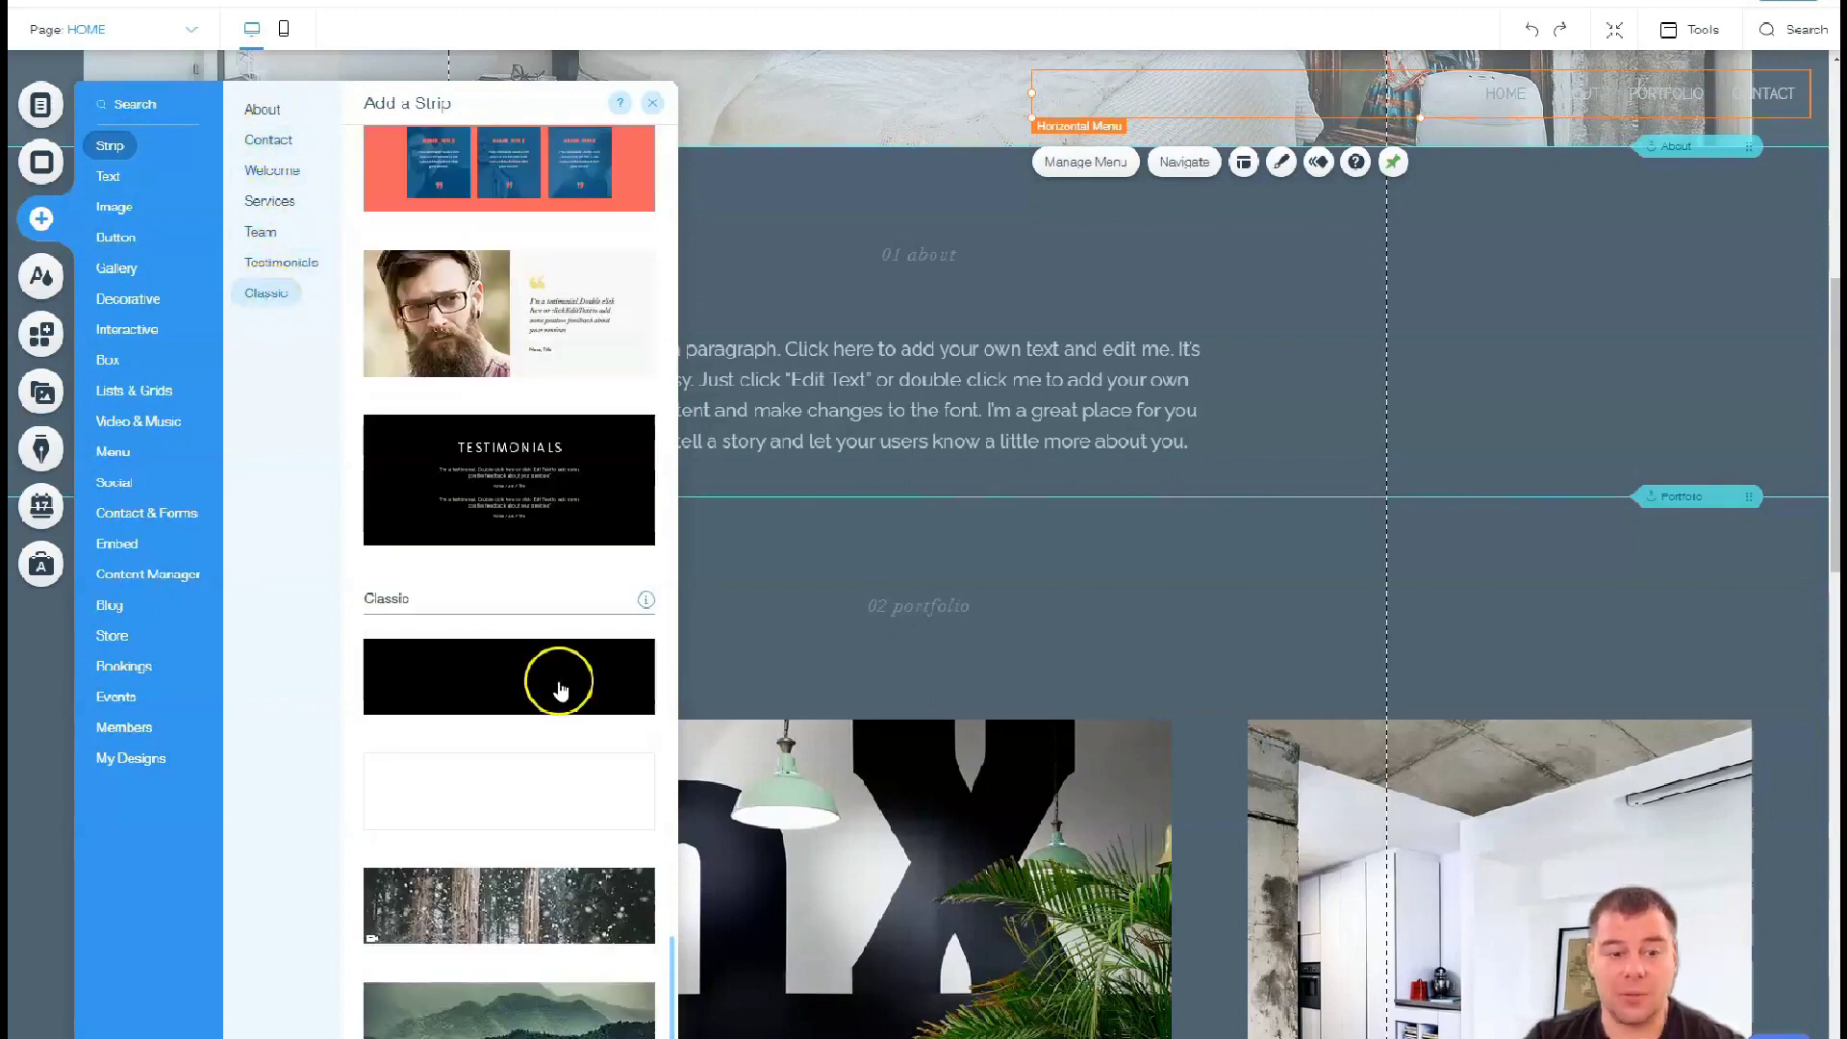
# Drop a Classic strip below the About section and stretch it taller
pyautogui.moveTo(578, 767)
pyautogui.mouseDown()
pyautogui.moveTo(919, 607)
pyautogui.moveTo(1183, 578)
pyautogui.mouseUp()
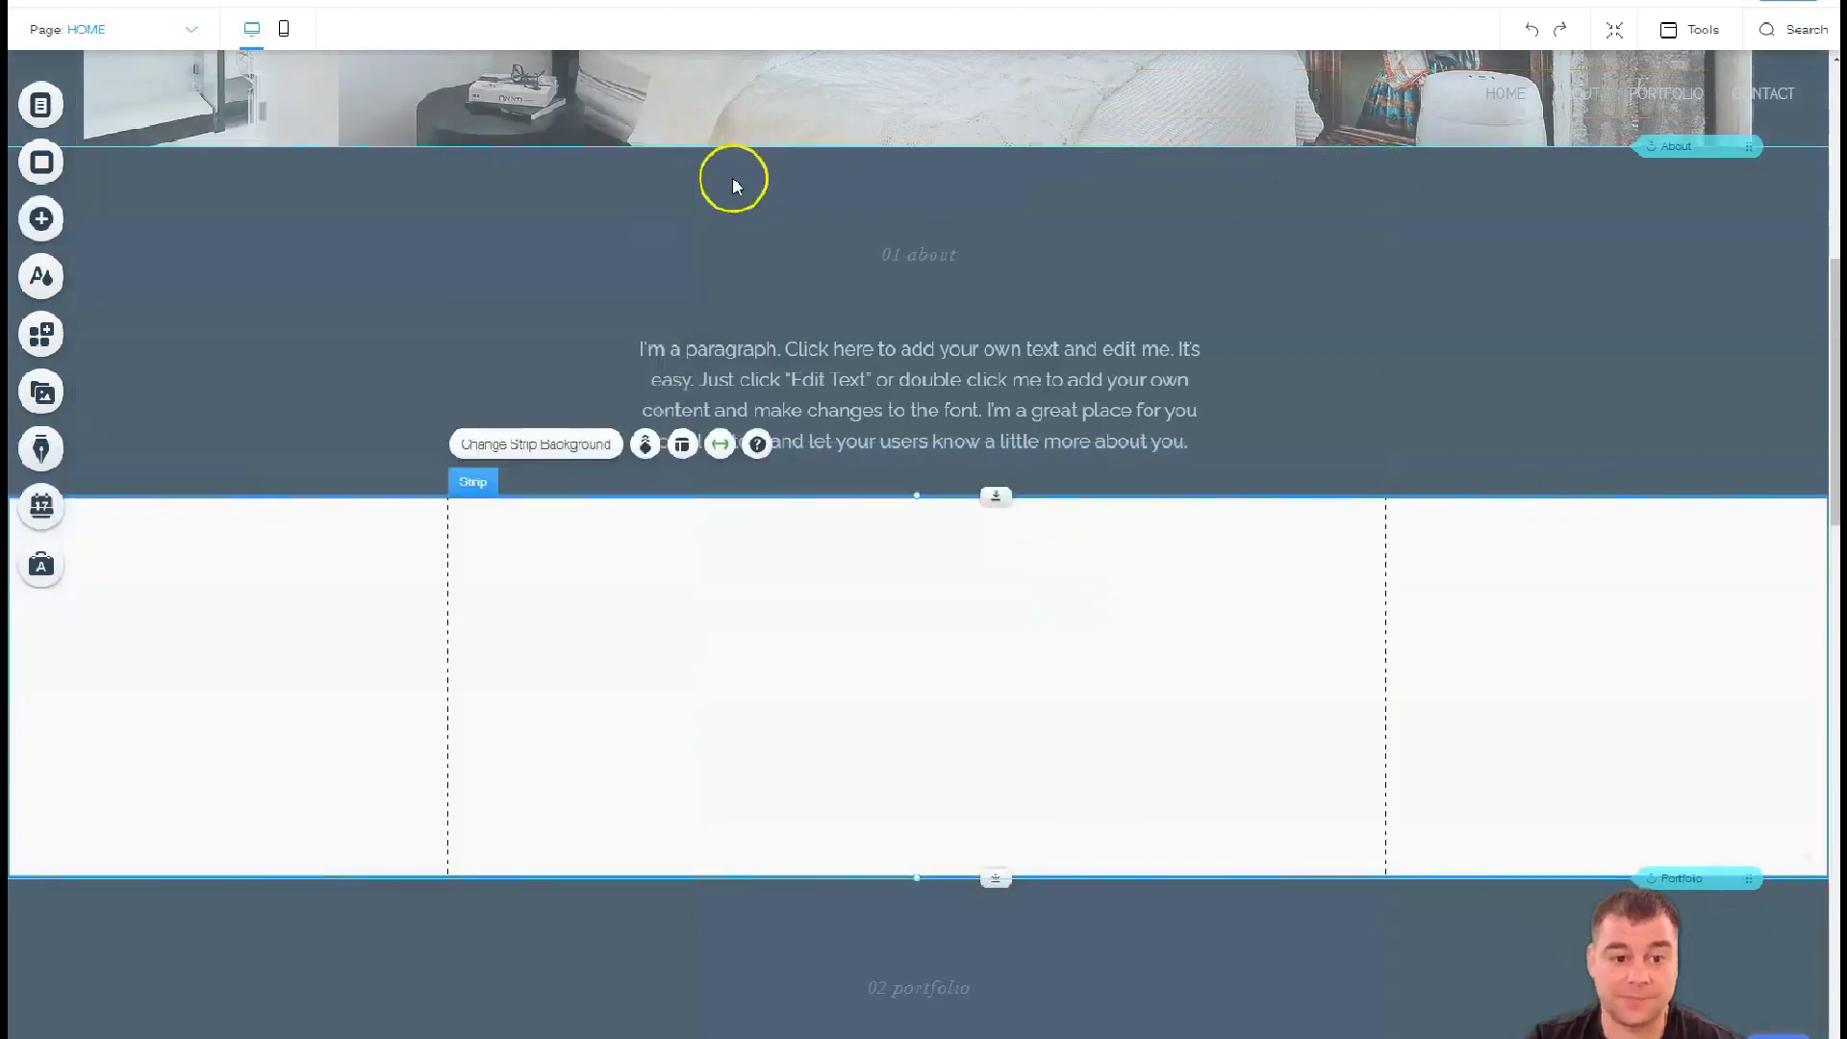
pyautogui.moveTo(1000, 876); pyautogui.dragTo(995, 1028)
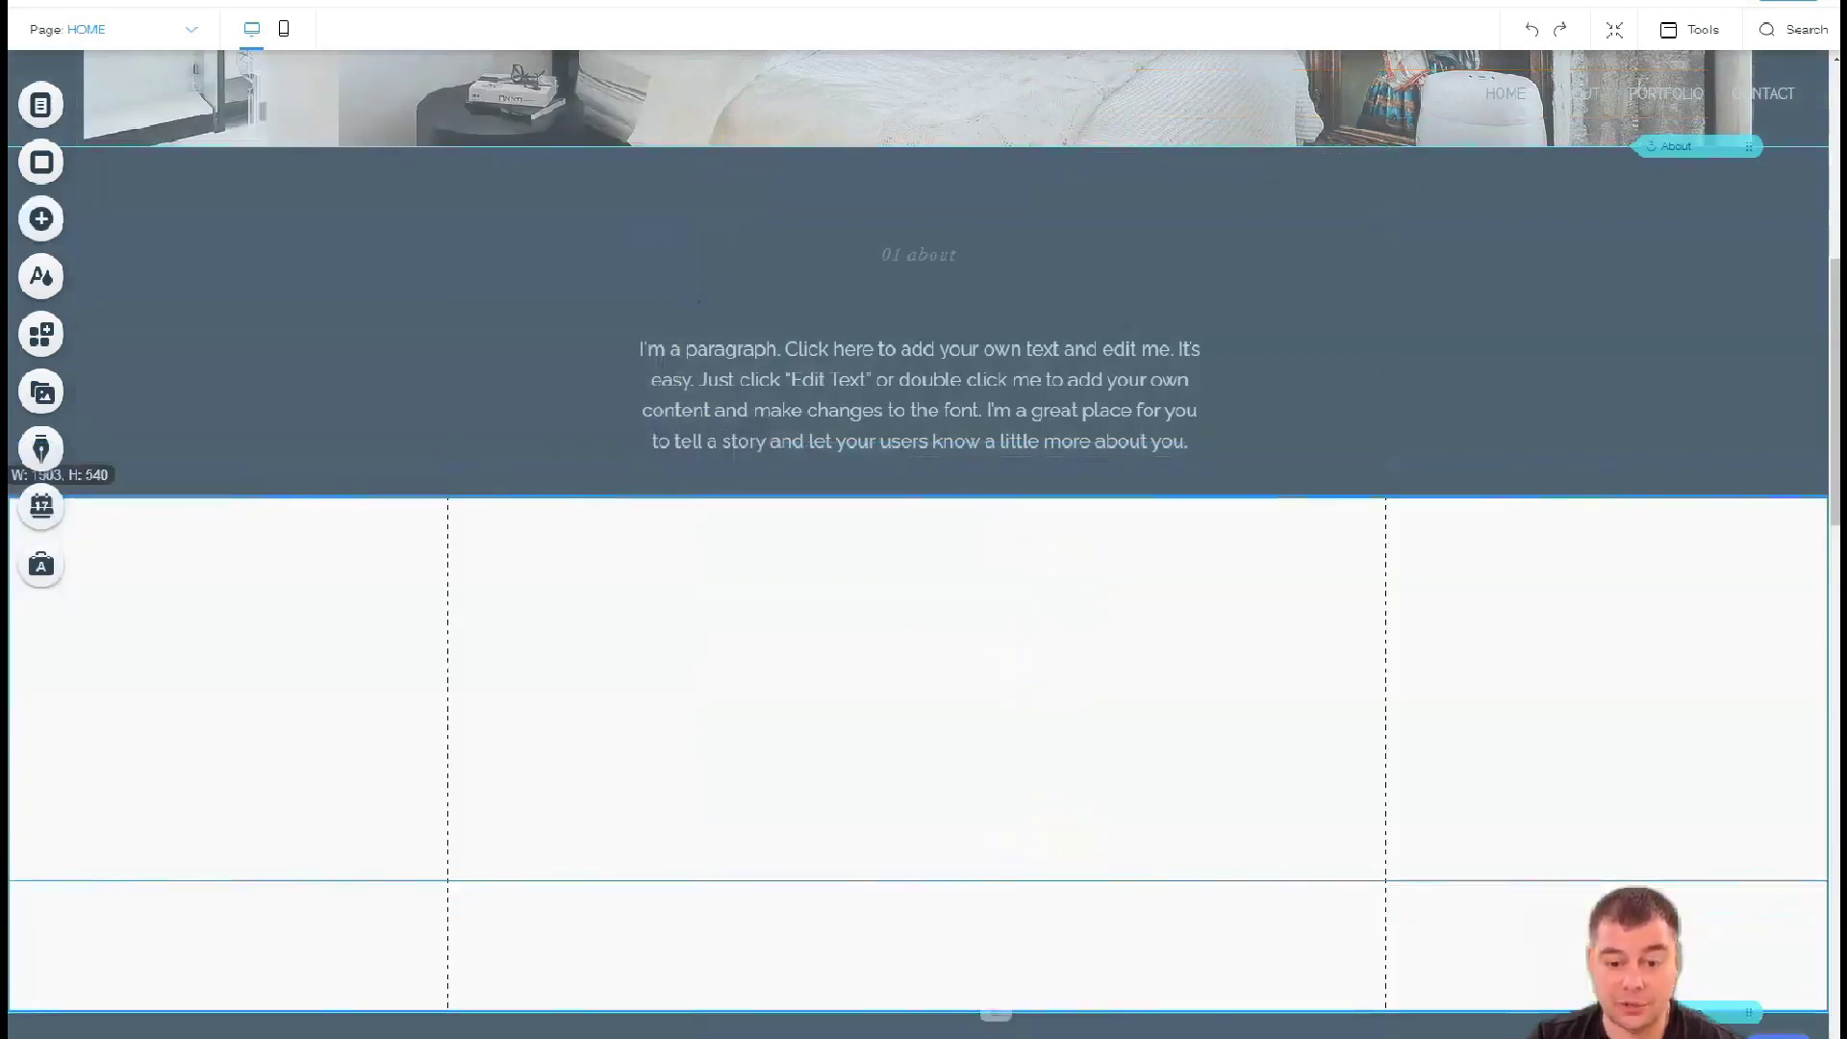
pyautogui.scroll(-4, 976, 550)
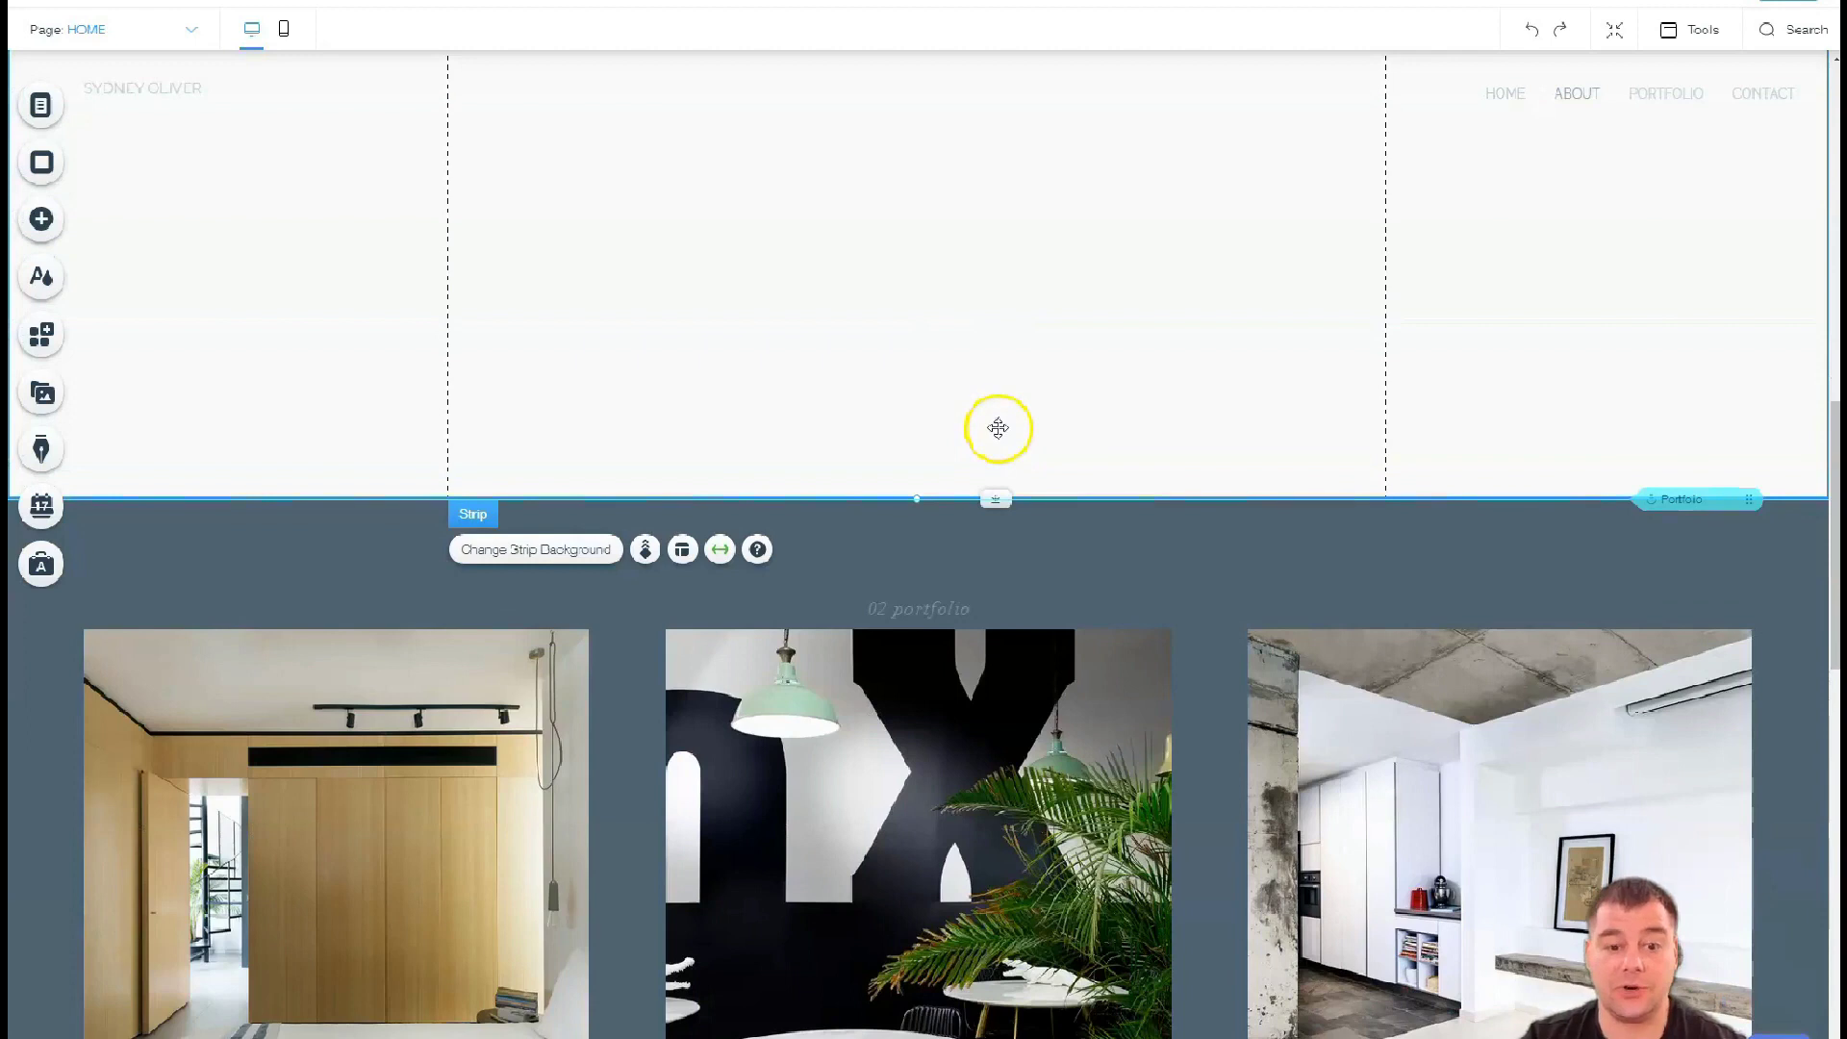
pyautogui.scroll(2, 1018, 404)
pyautogui.scroll(1, 1019, 404)
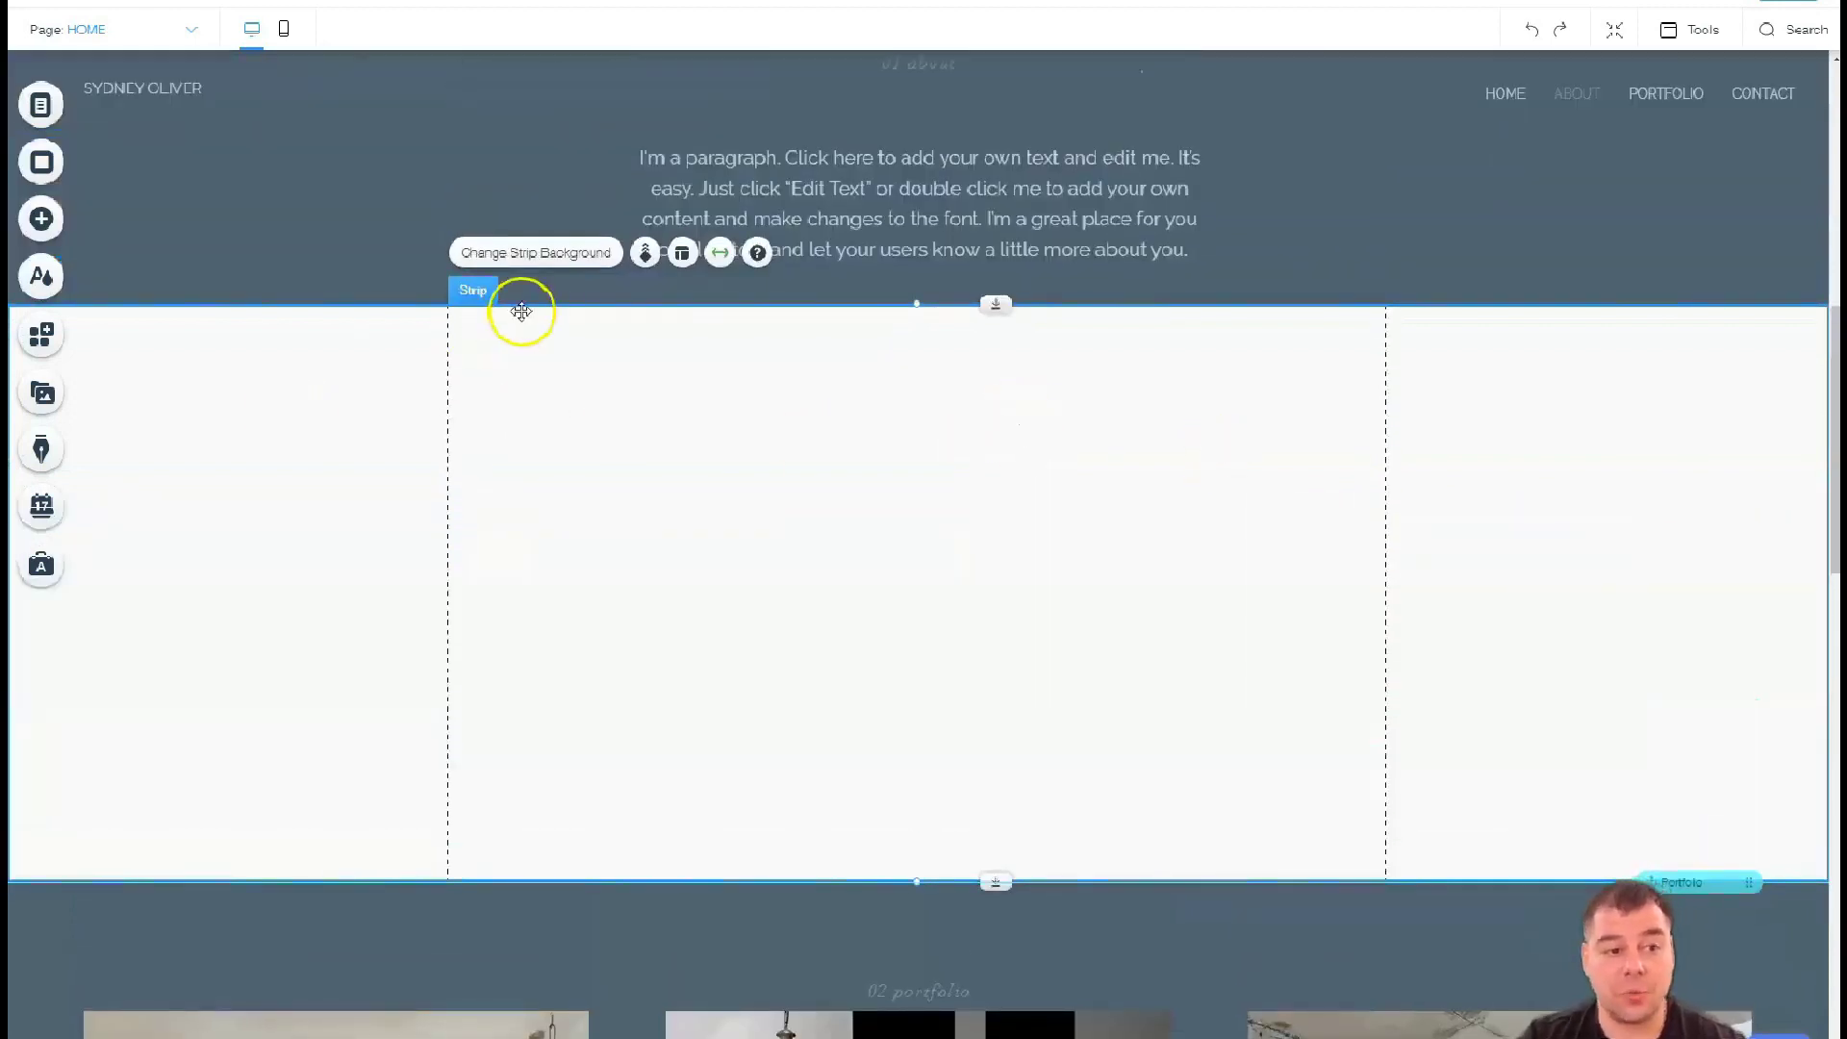
# Add a HUGE TITLE heading to the strip with a paragraph beneath it
pyautogui.click(48, 219)
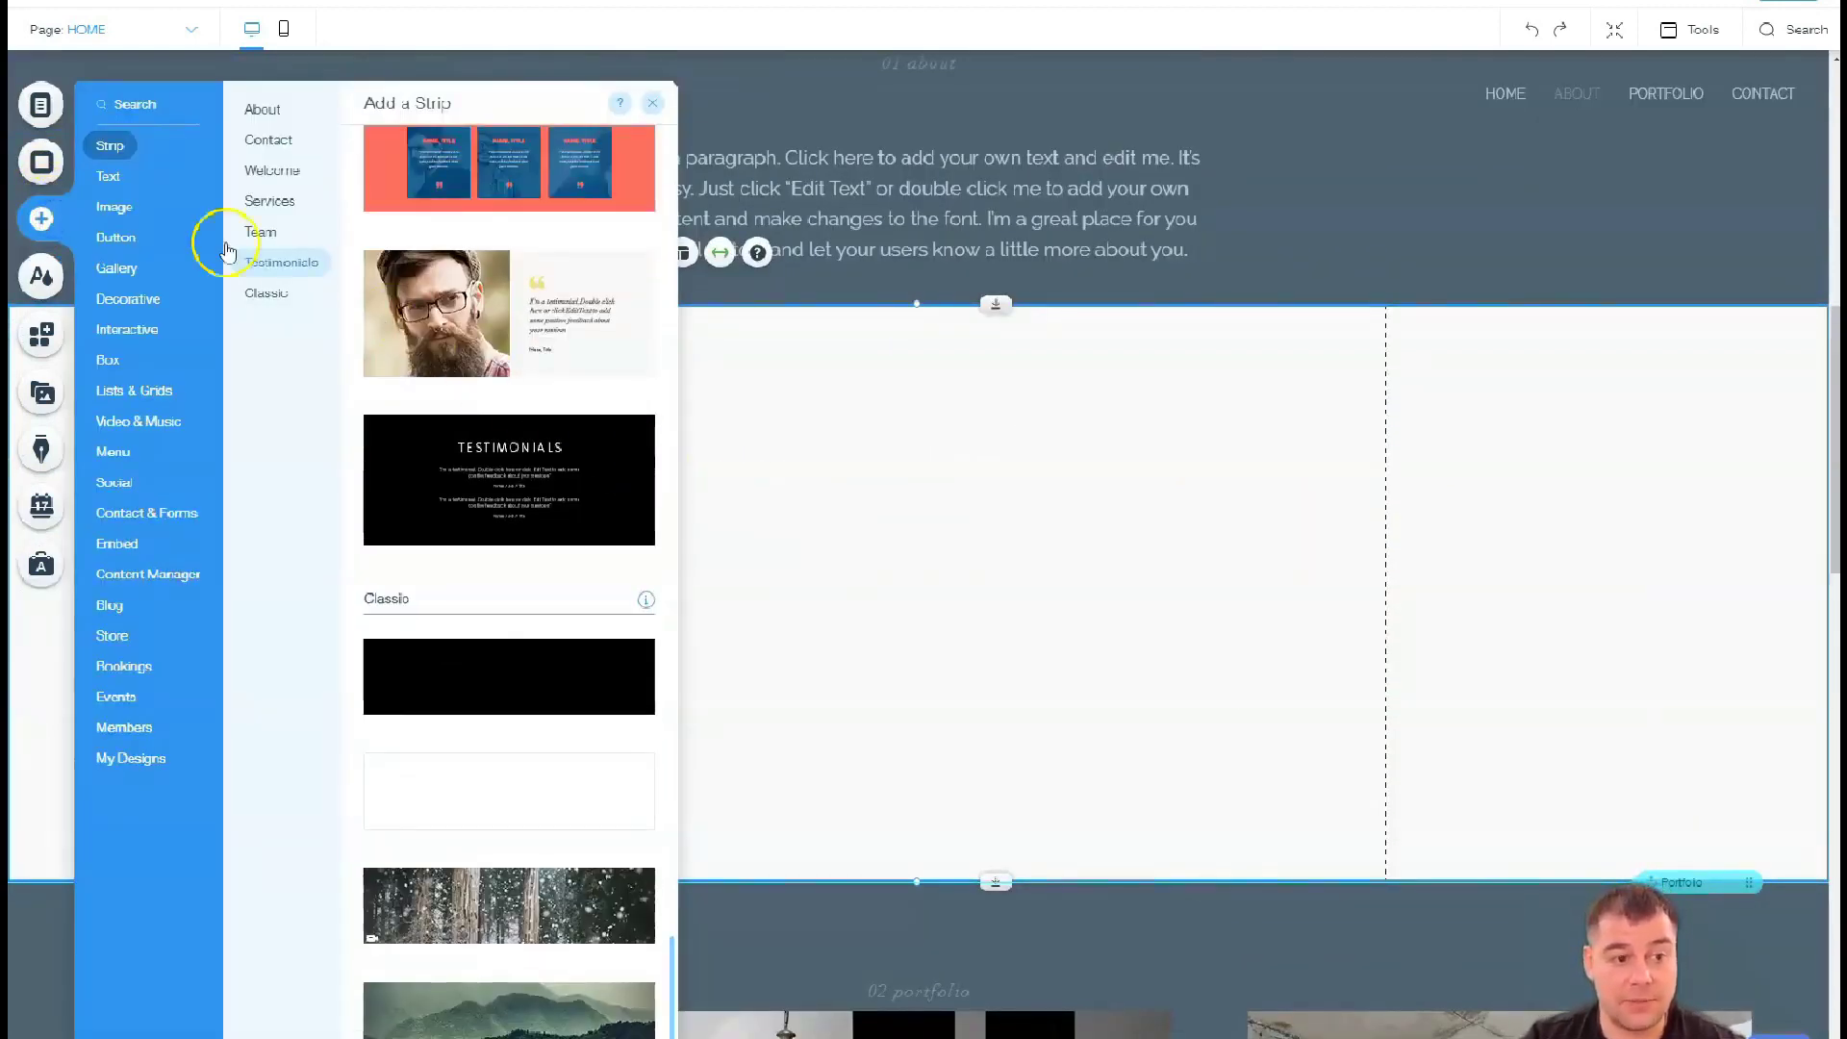
pyautogui.click(108, 178)
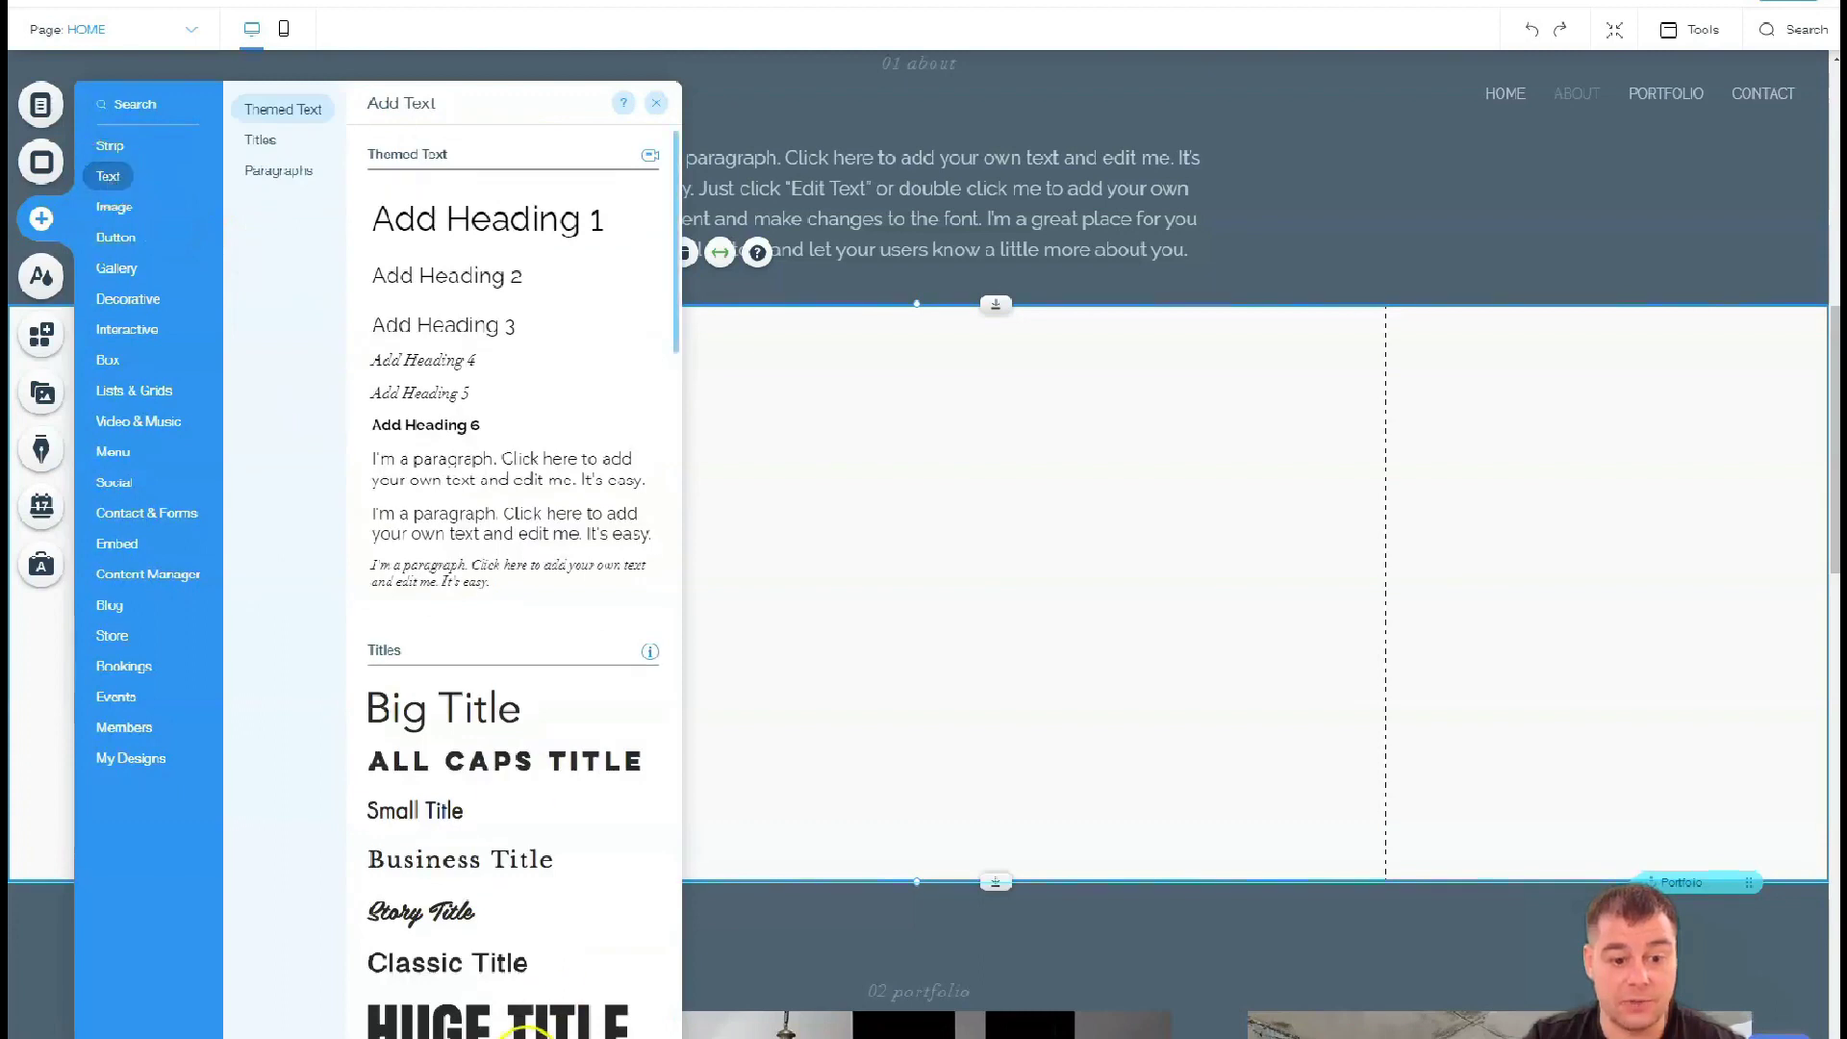
pyautogui.moveTo(582, 1007); pyautogui.dragTo(952, 415)
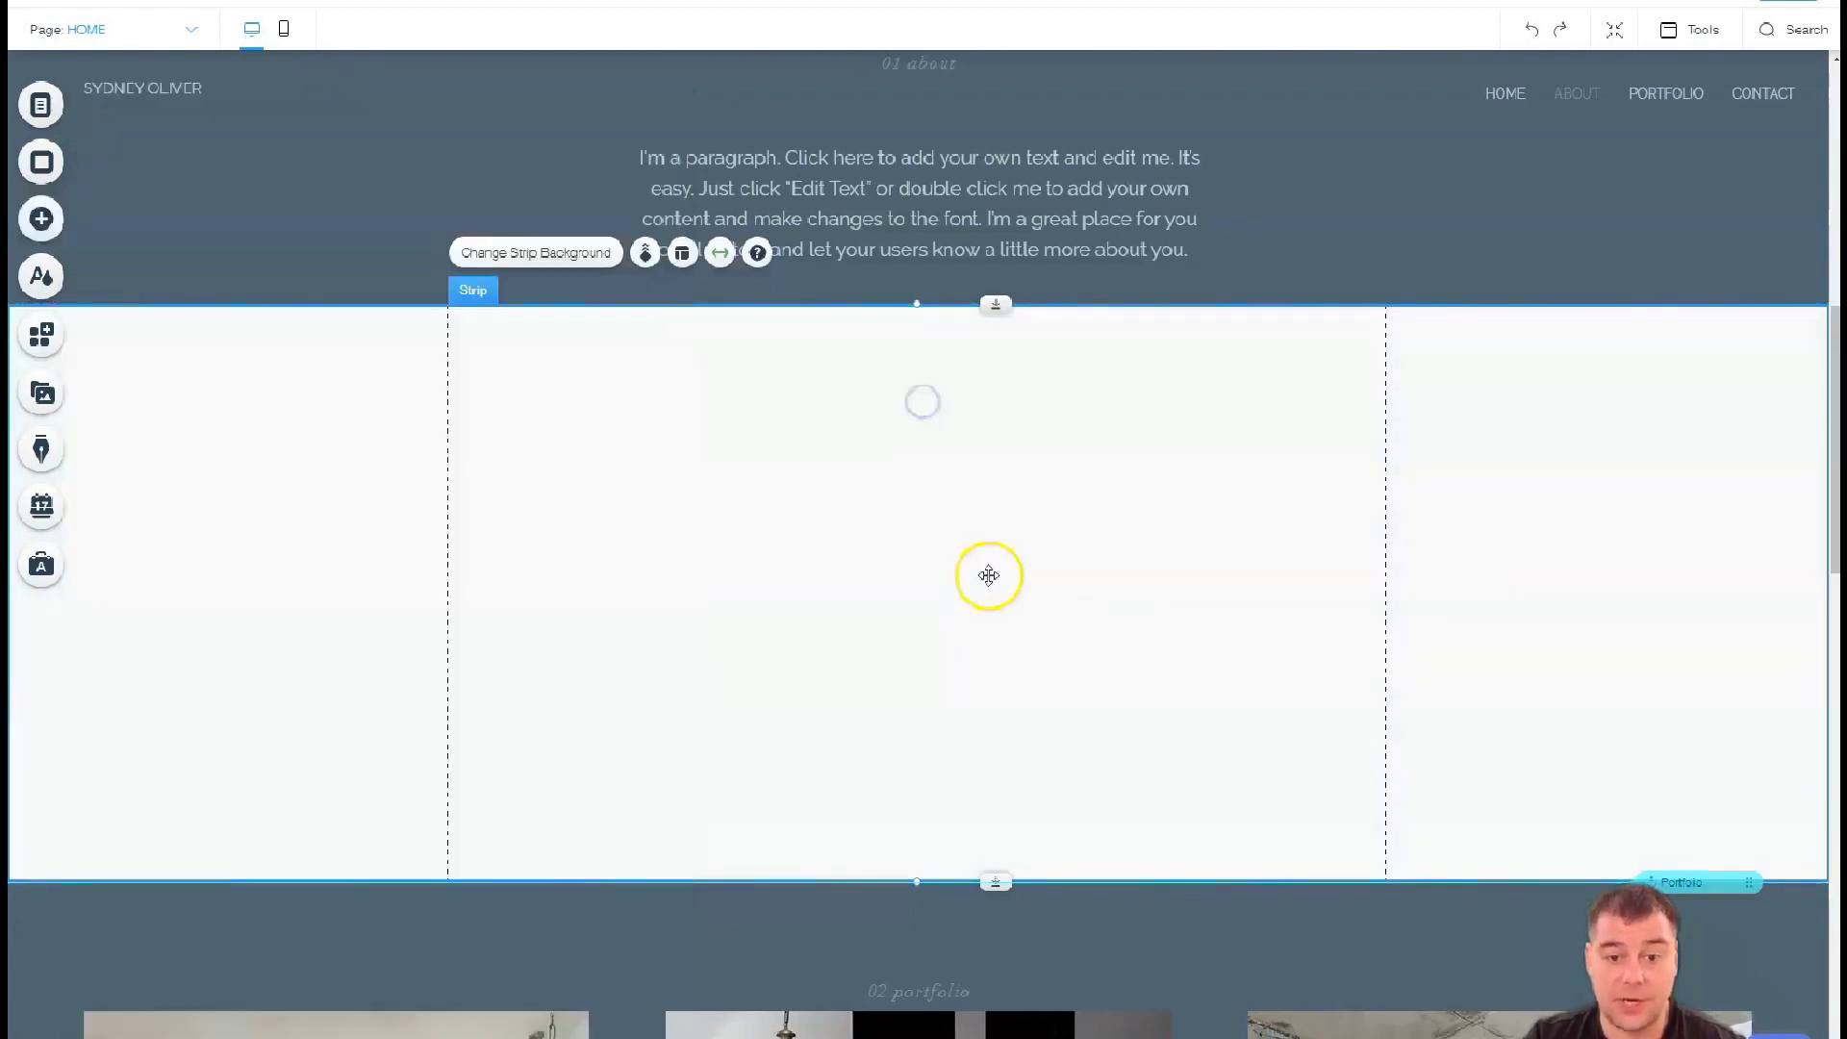
pyautogui.click(878, 429)
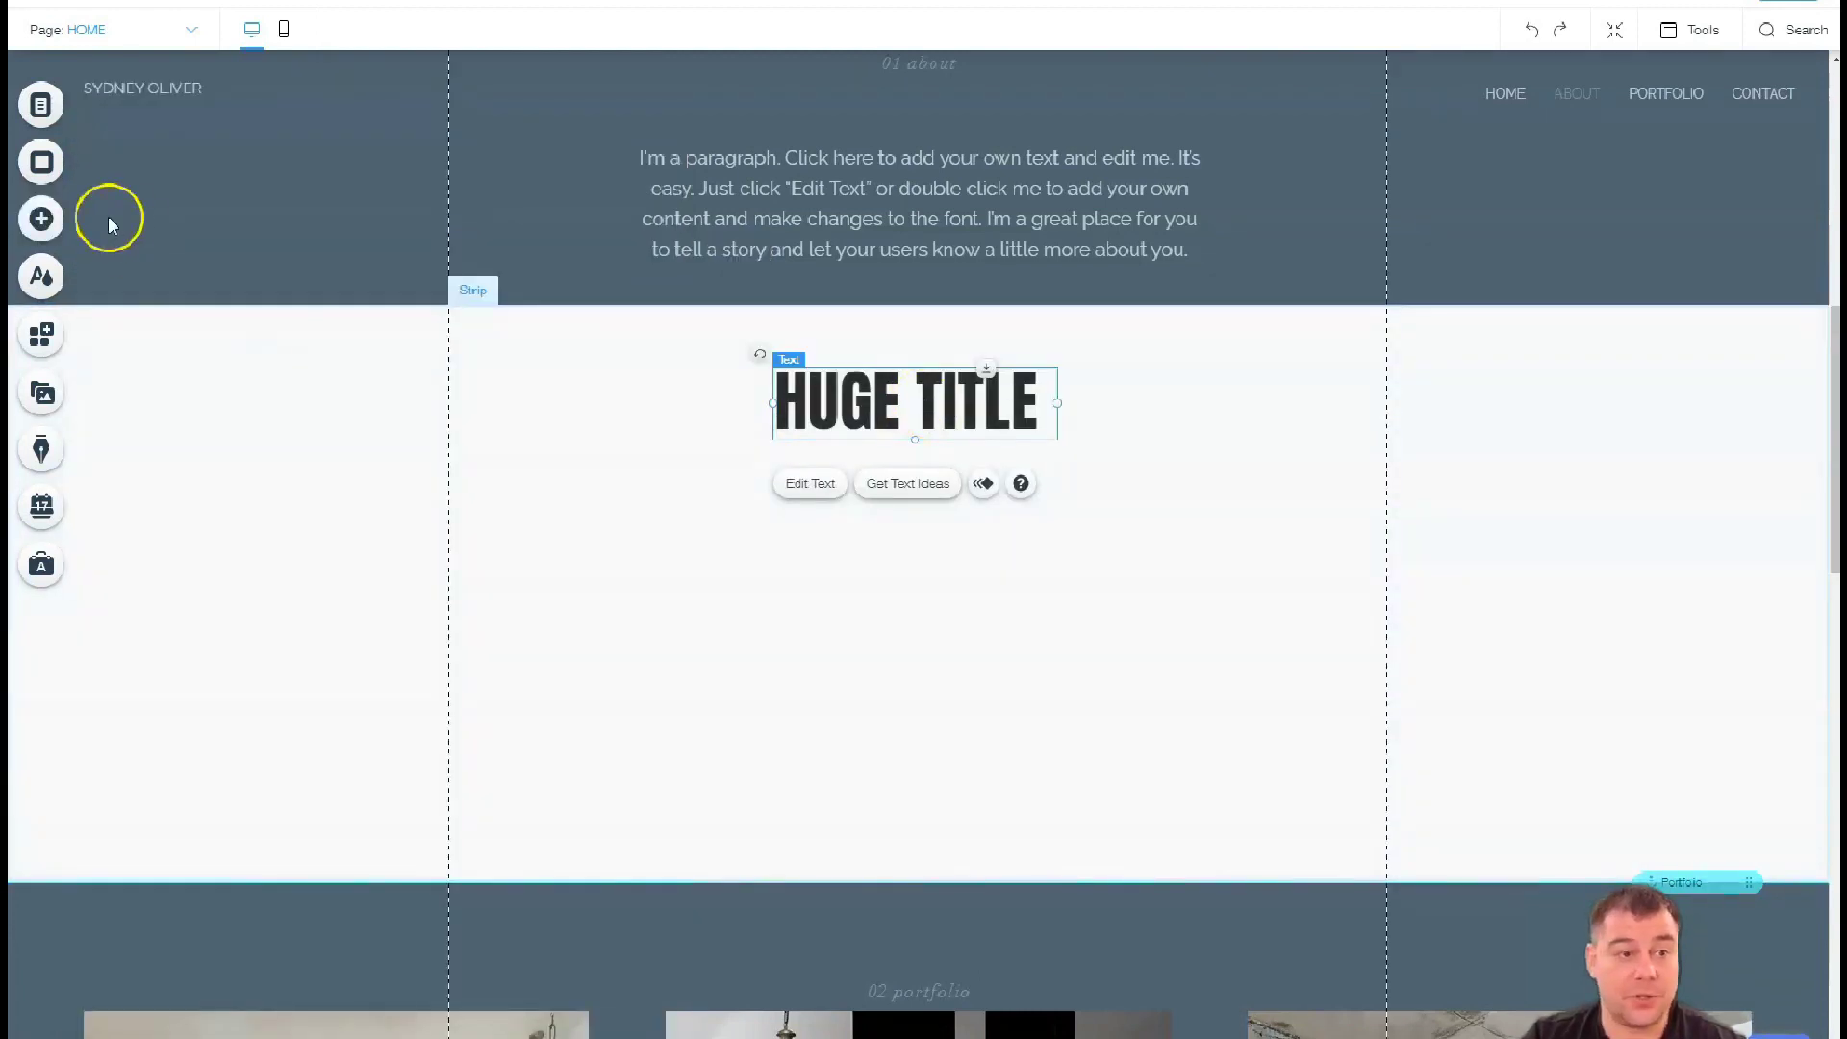
pyautogui.click(47, 217)
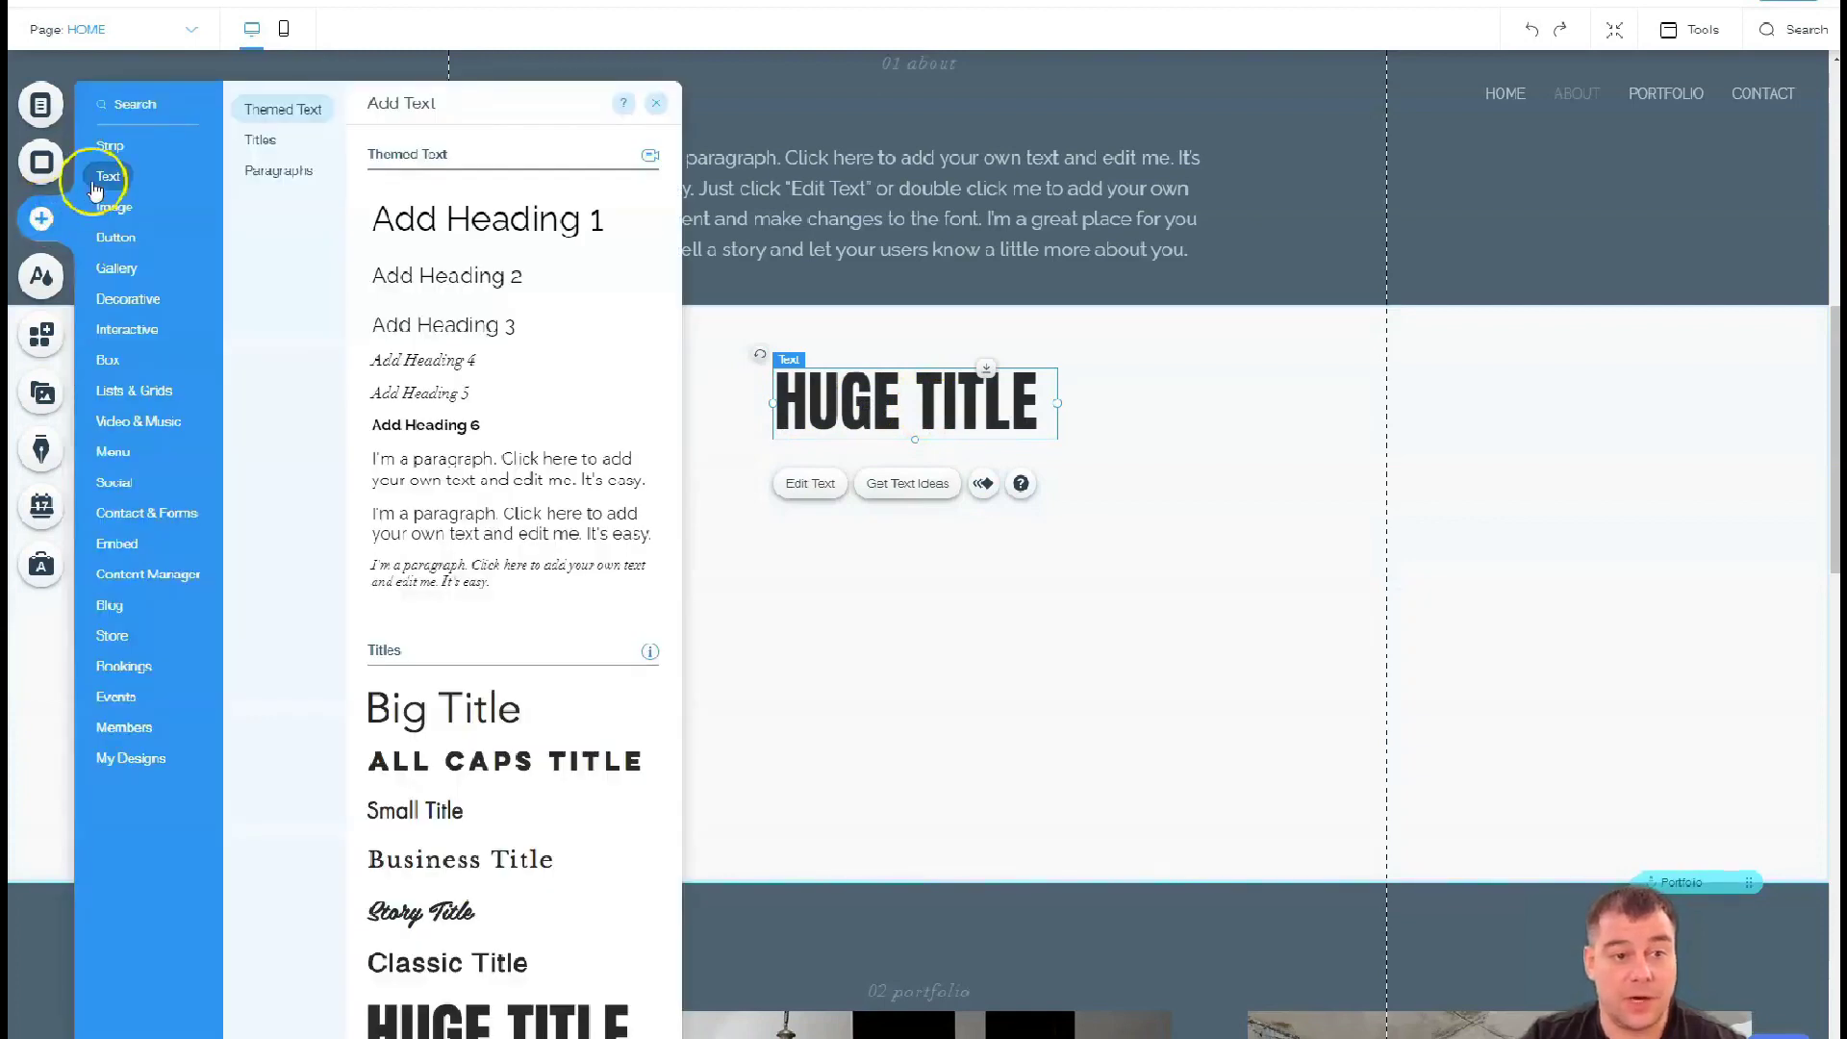
pyautogui.moveTo(468, 466); pyautogui.dragTo(837, 517)
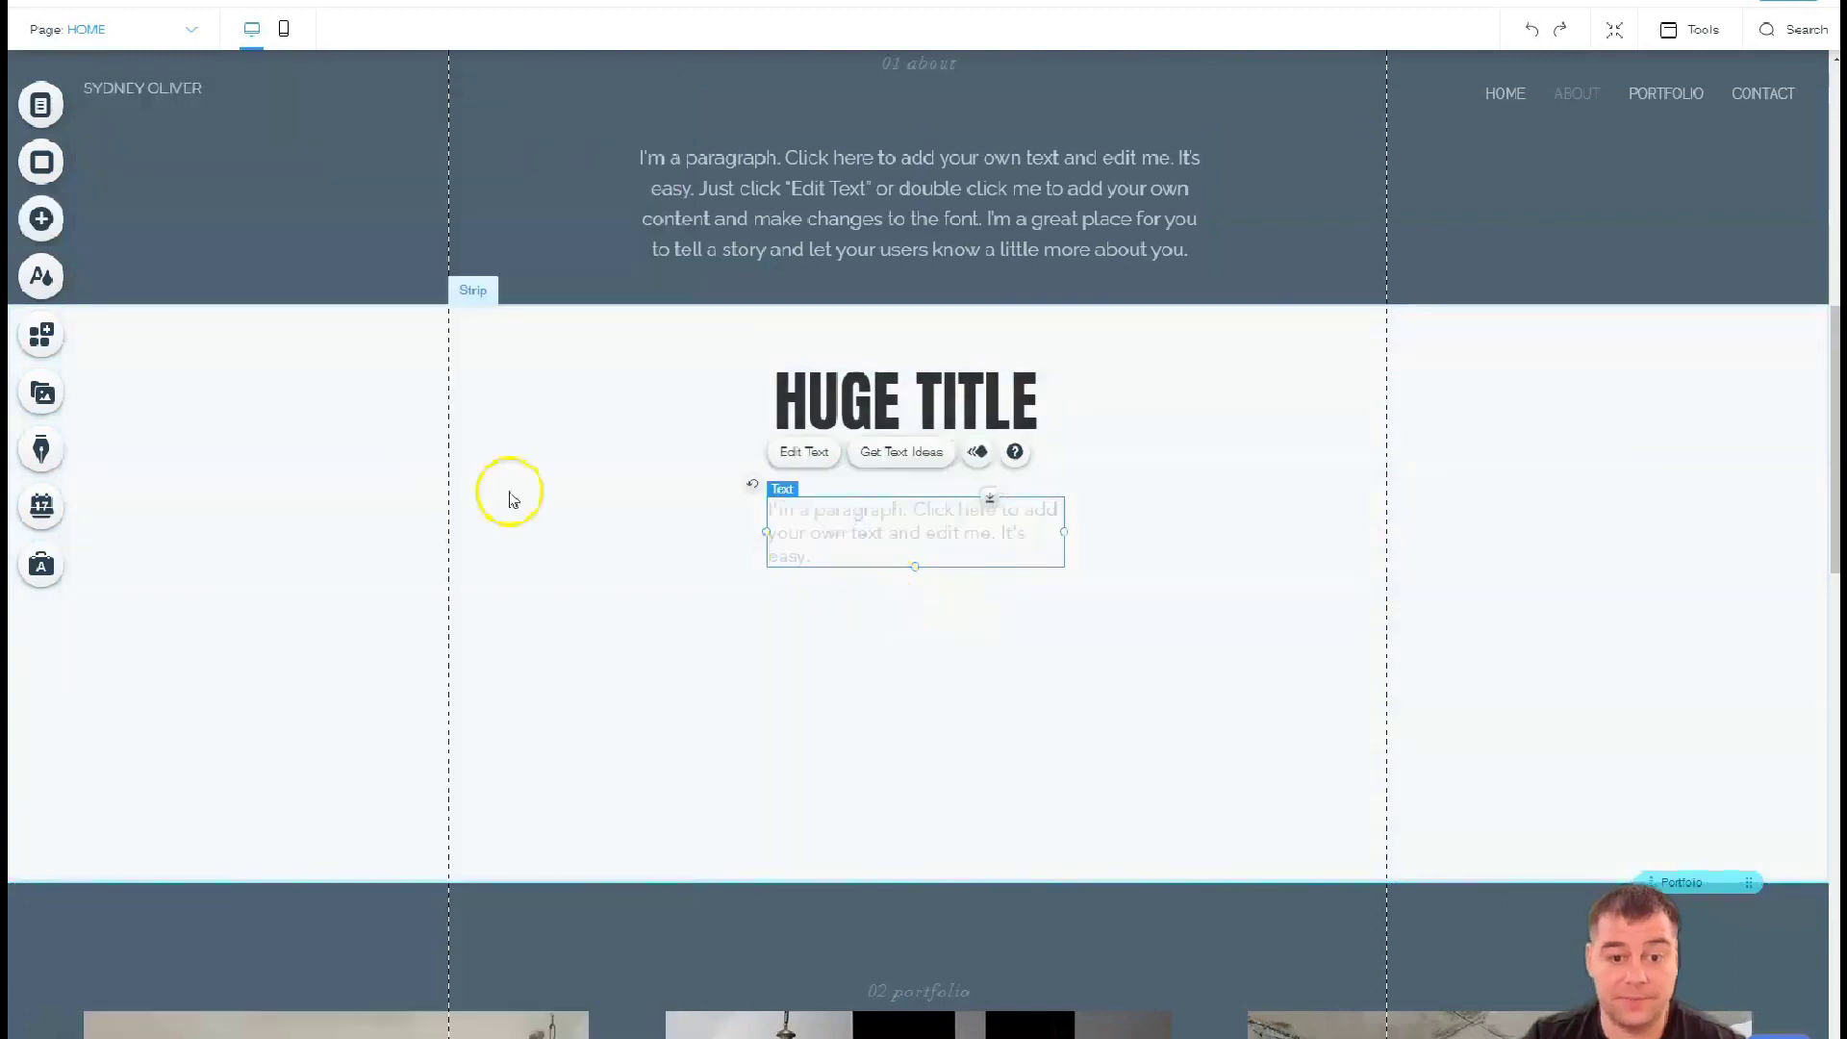
# Place a Plane Overhead video player under the paragraph and adjust the strip height to fit
pyautogui.click(47, 215)
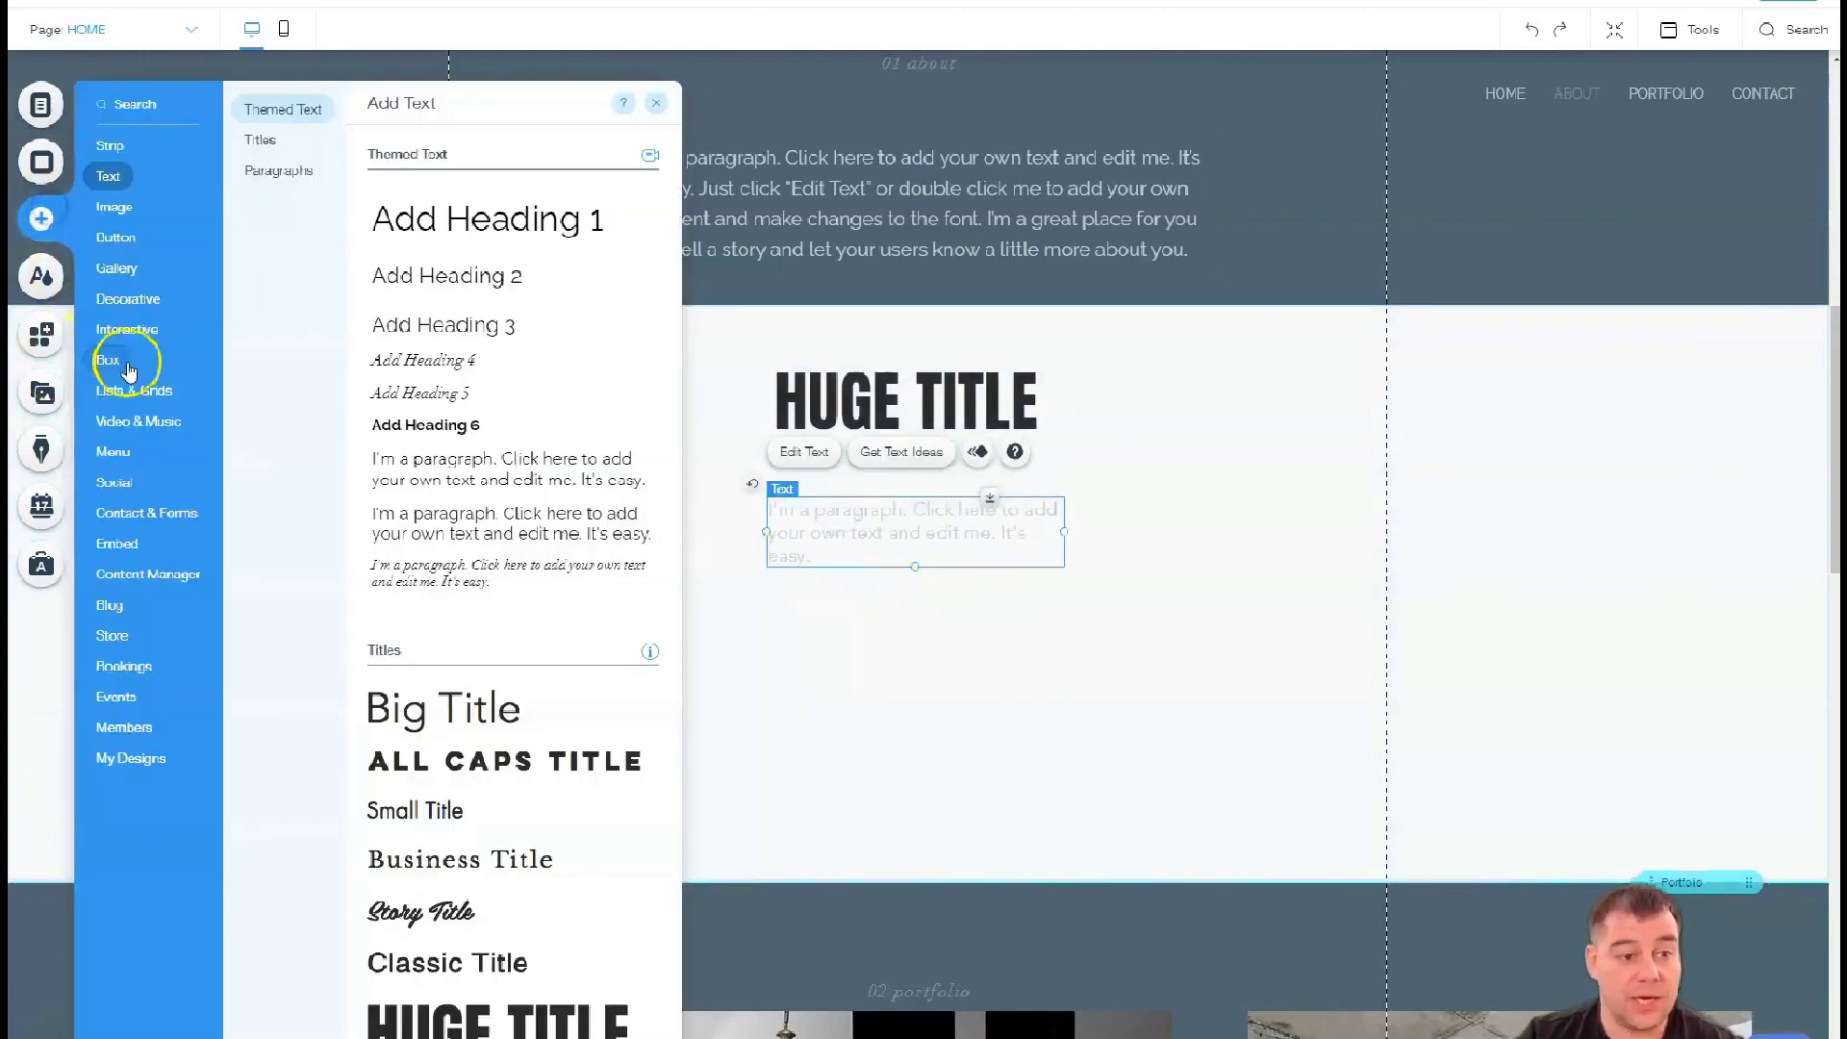
pyautogui.click(131, 421)
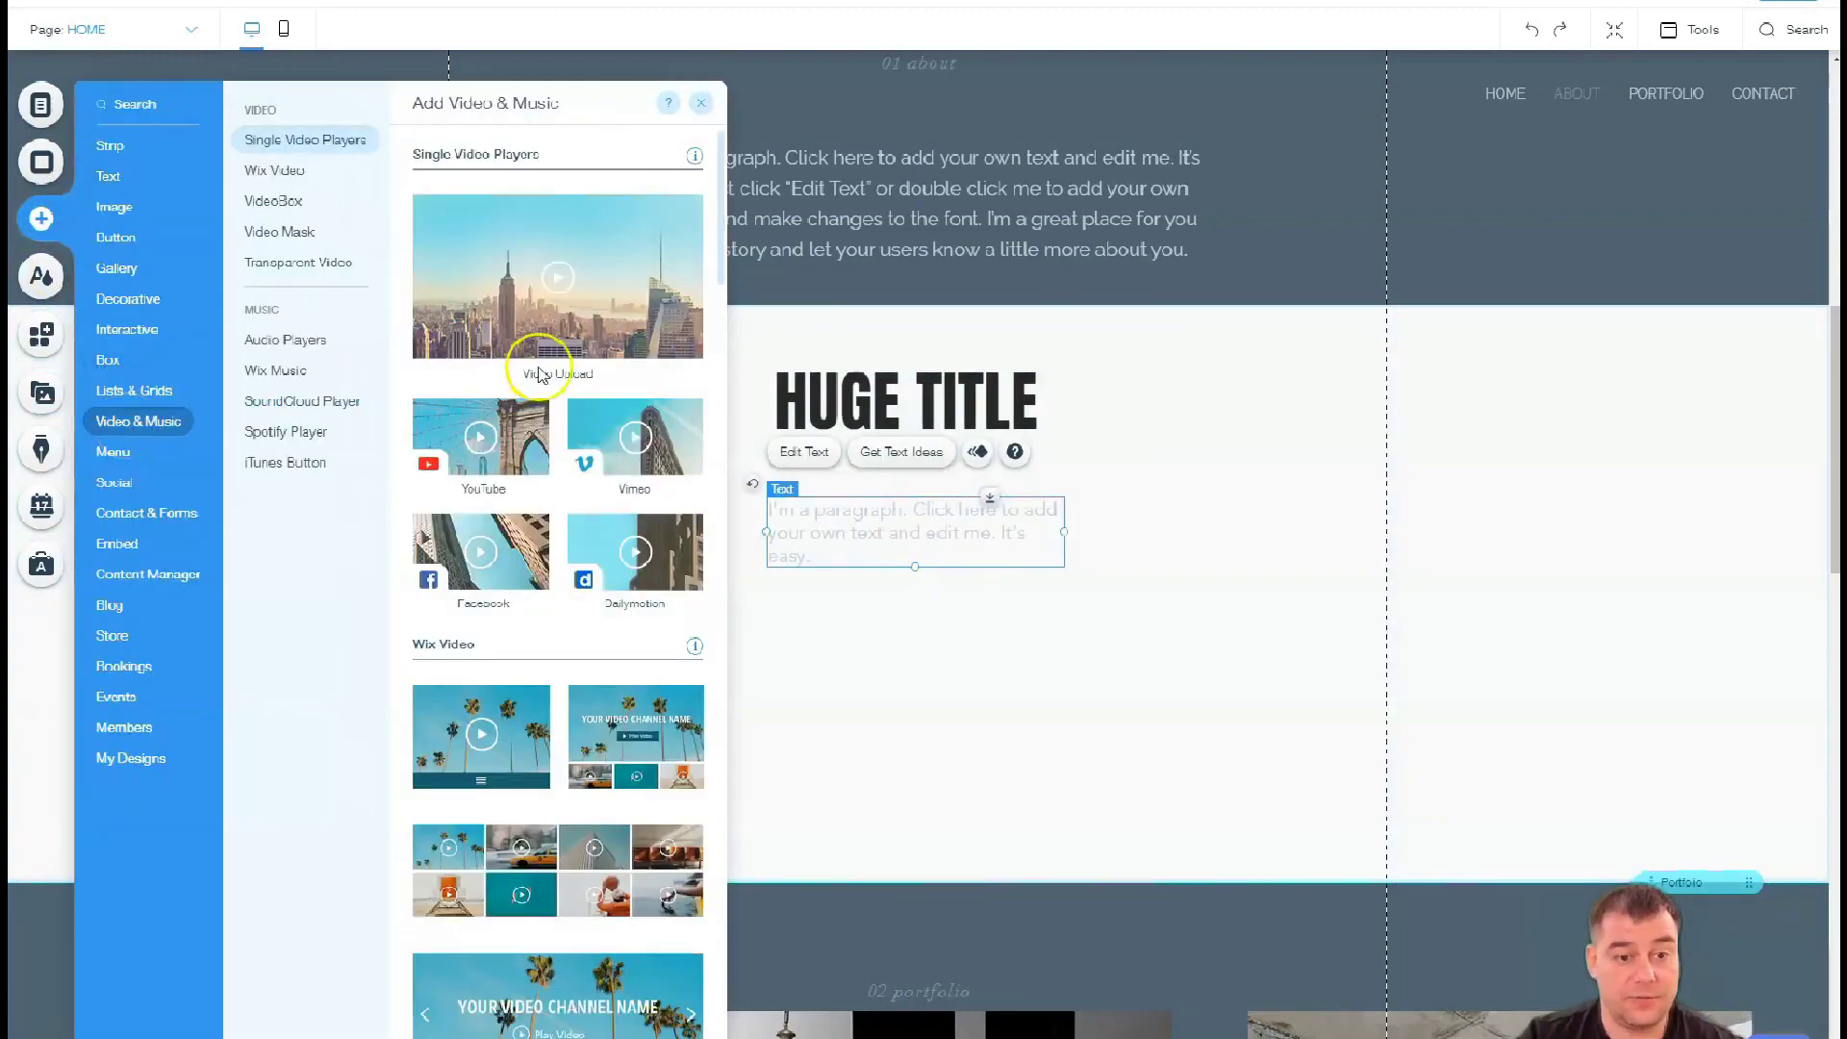
pyautogui.moveTo(785, 613); pyautogui.dragTo(884, 667)
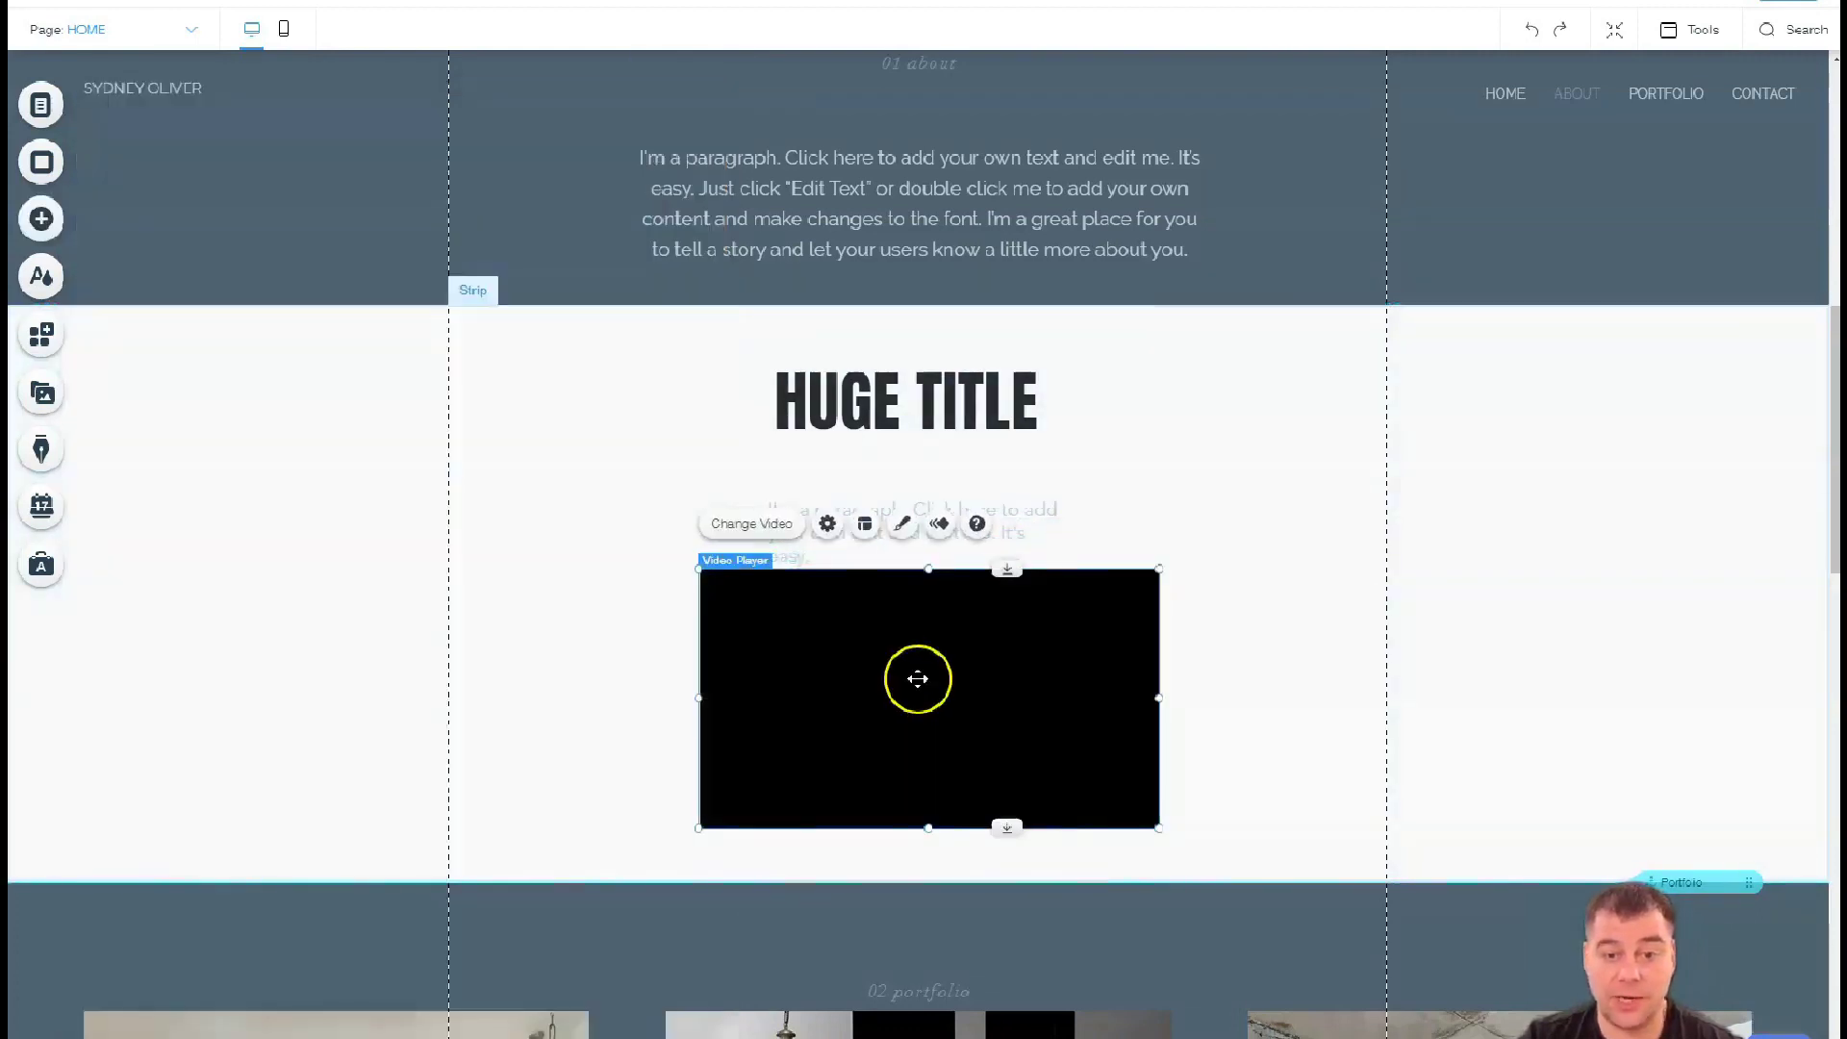
pyautogui.click(1271, 770)
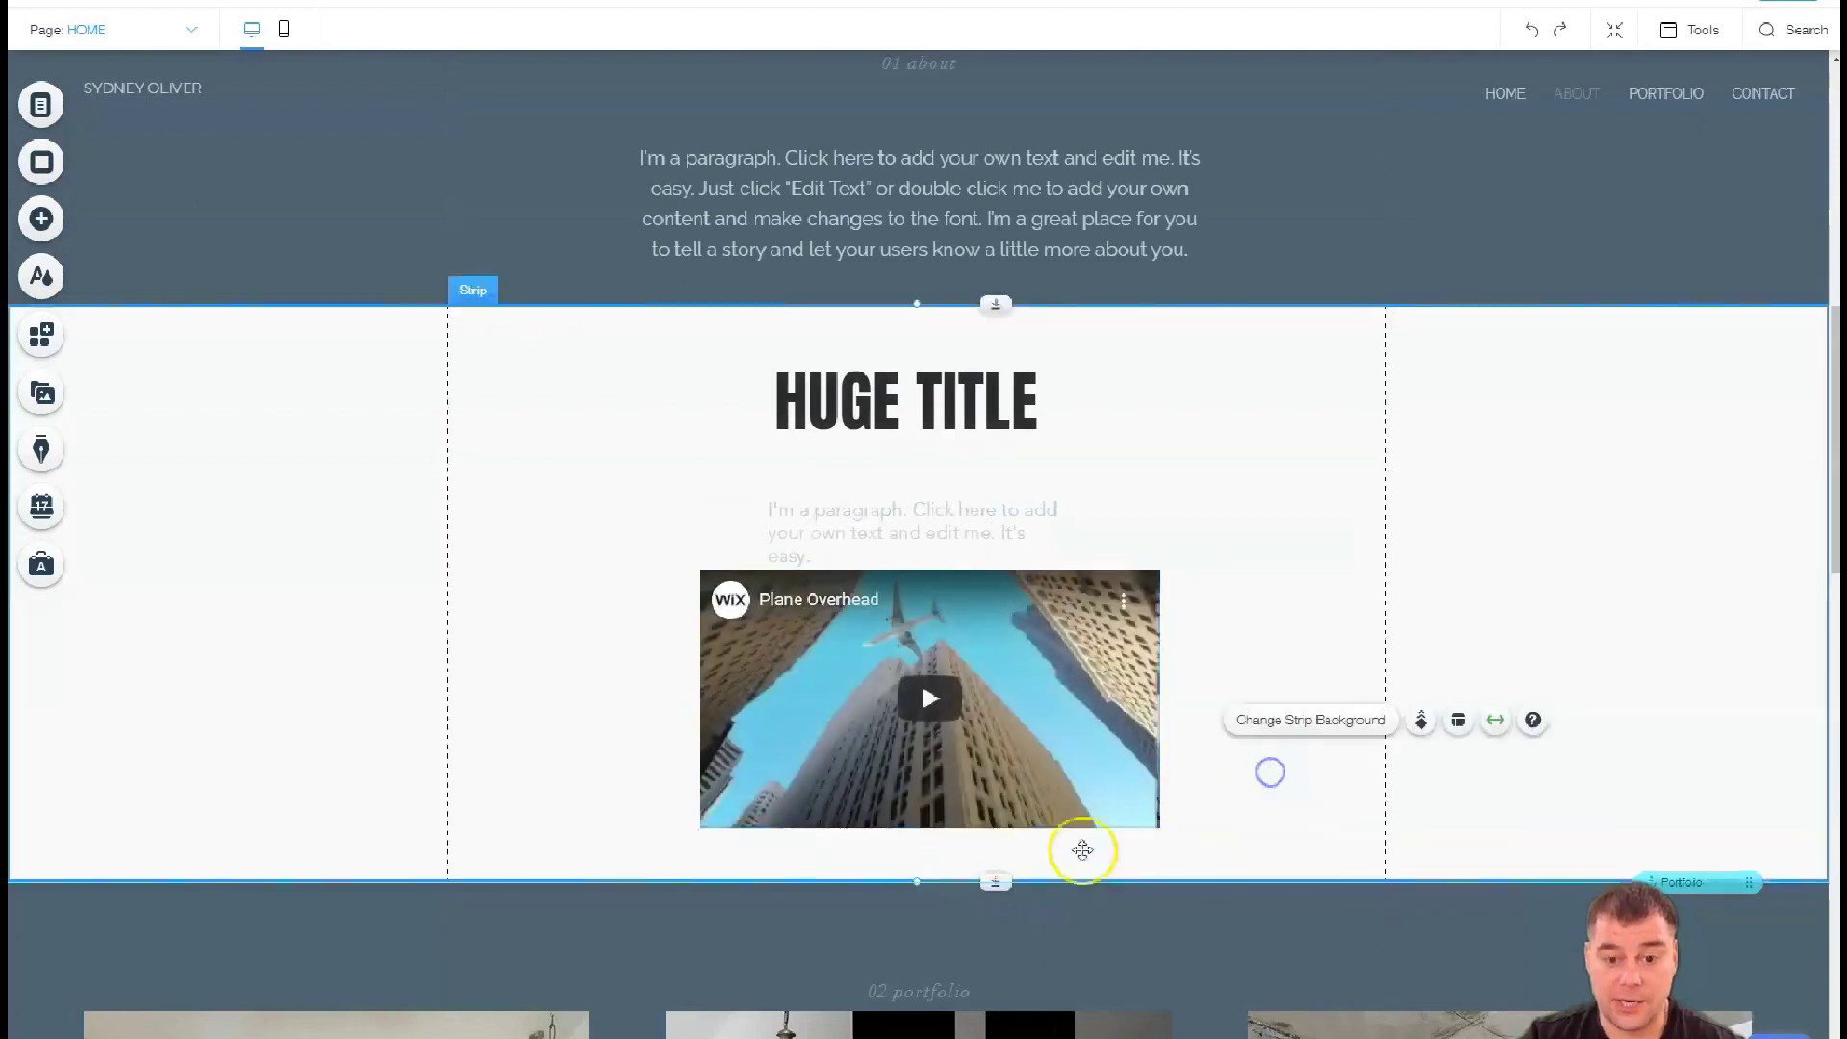
pyautogui.scroll(-3, 1067, 851)
pyautogui.moveTo(993, 500); pyautogui.dragTo(1005, 755)
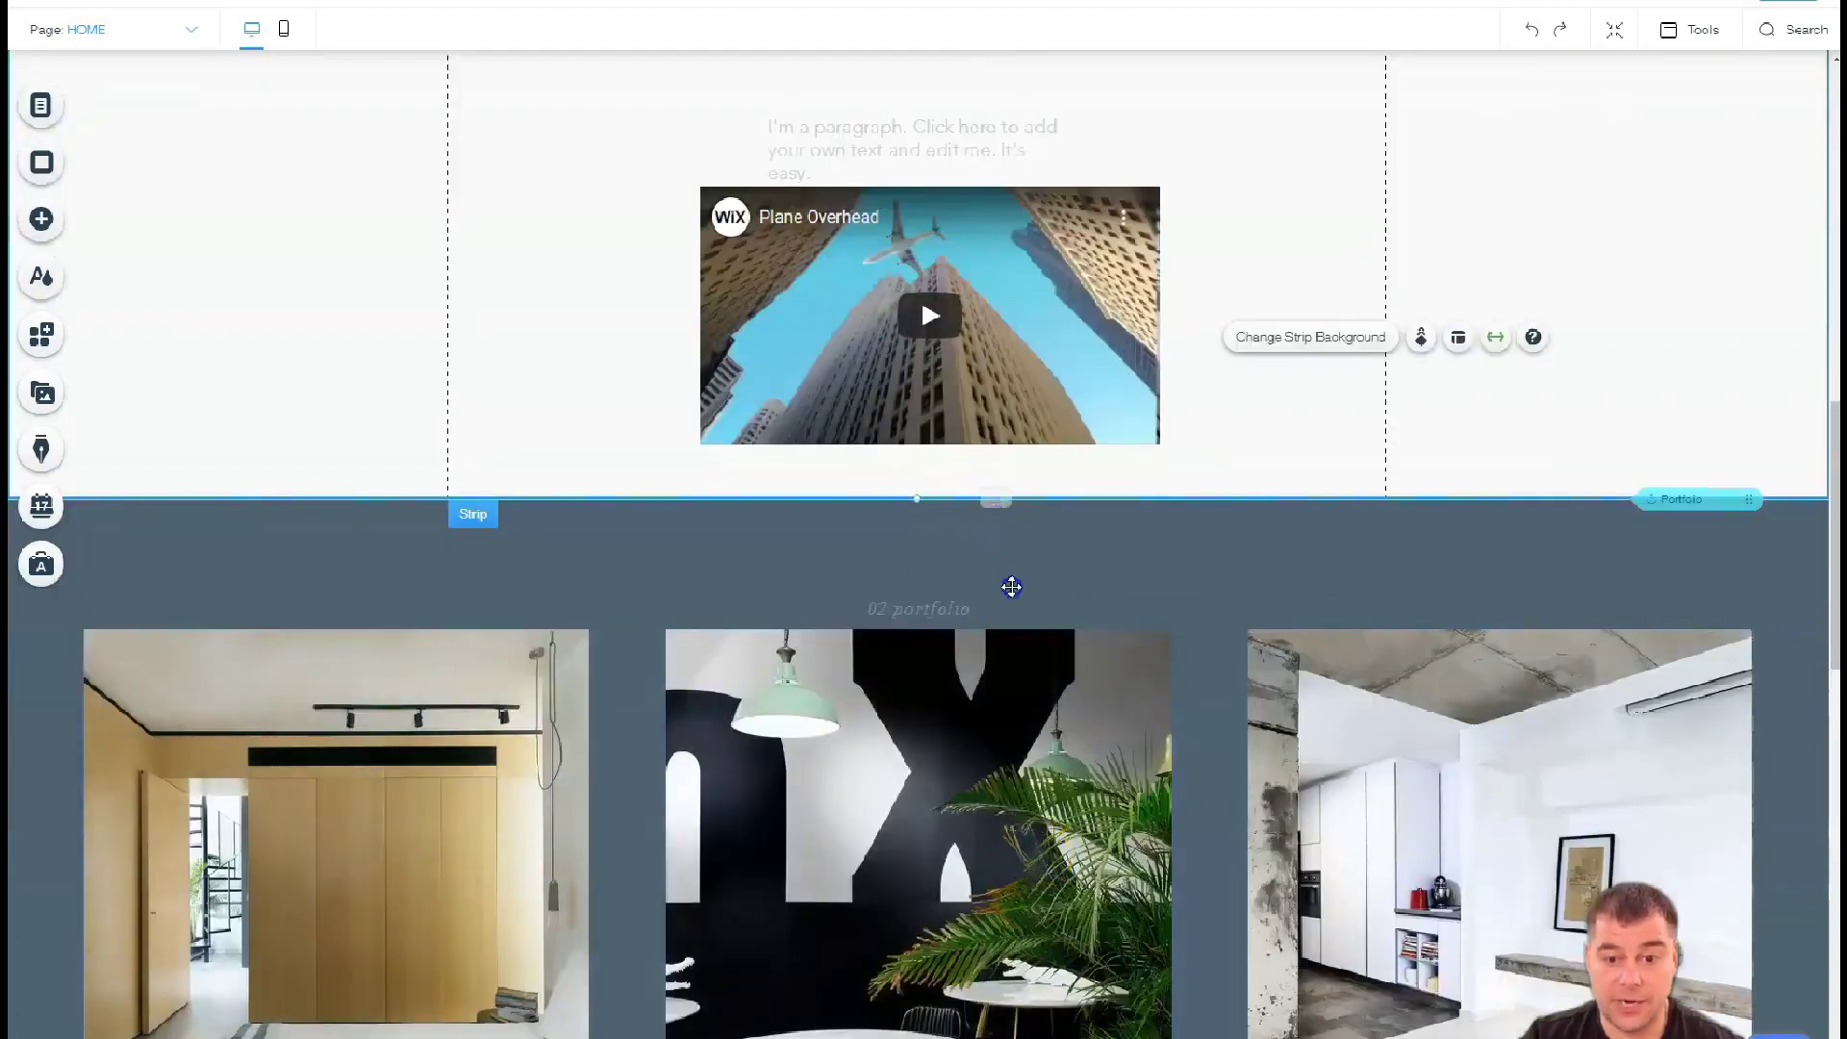
pyautogui.moveTo(1018, 653); pyautogui.dragTo(1001, 610)
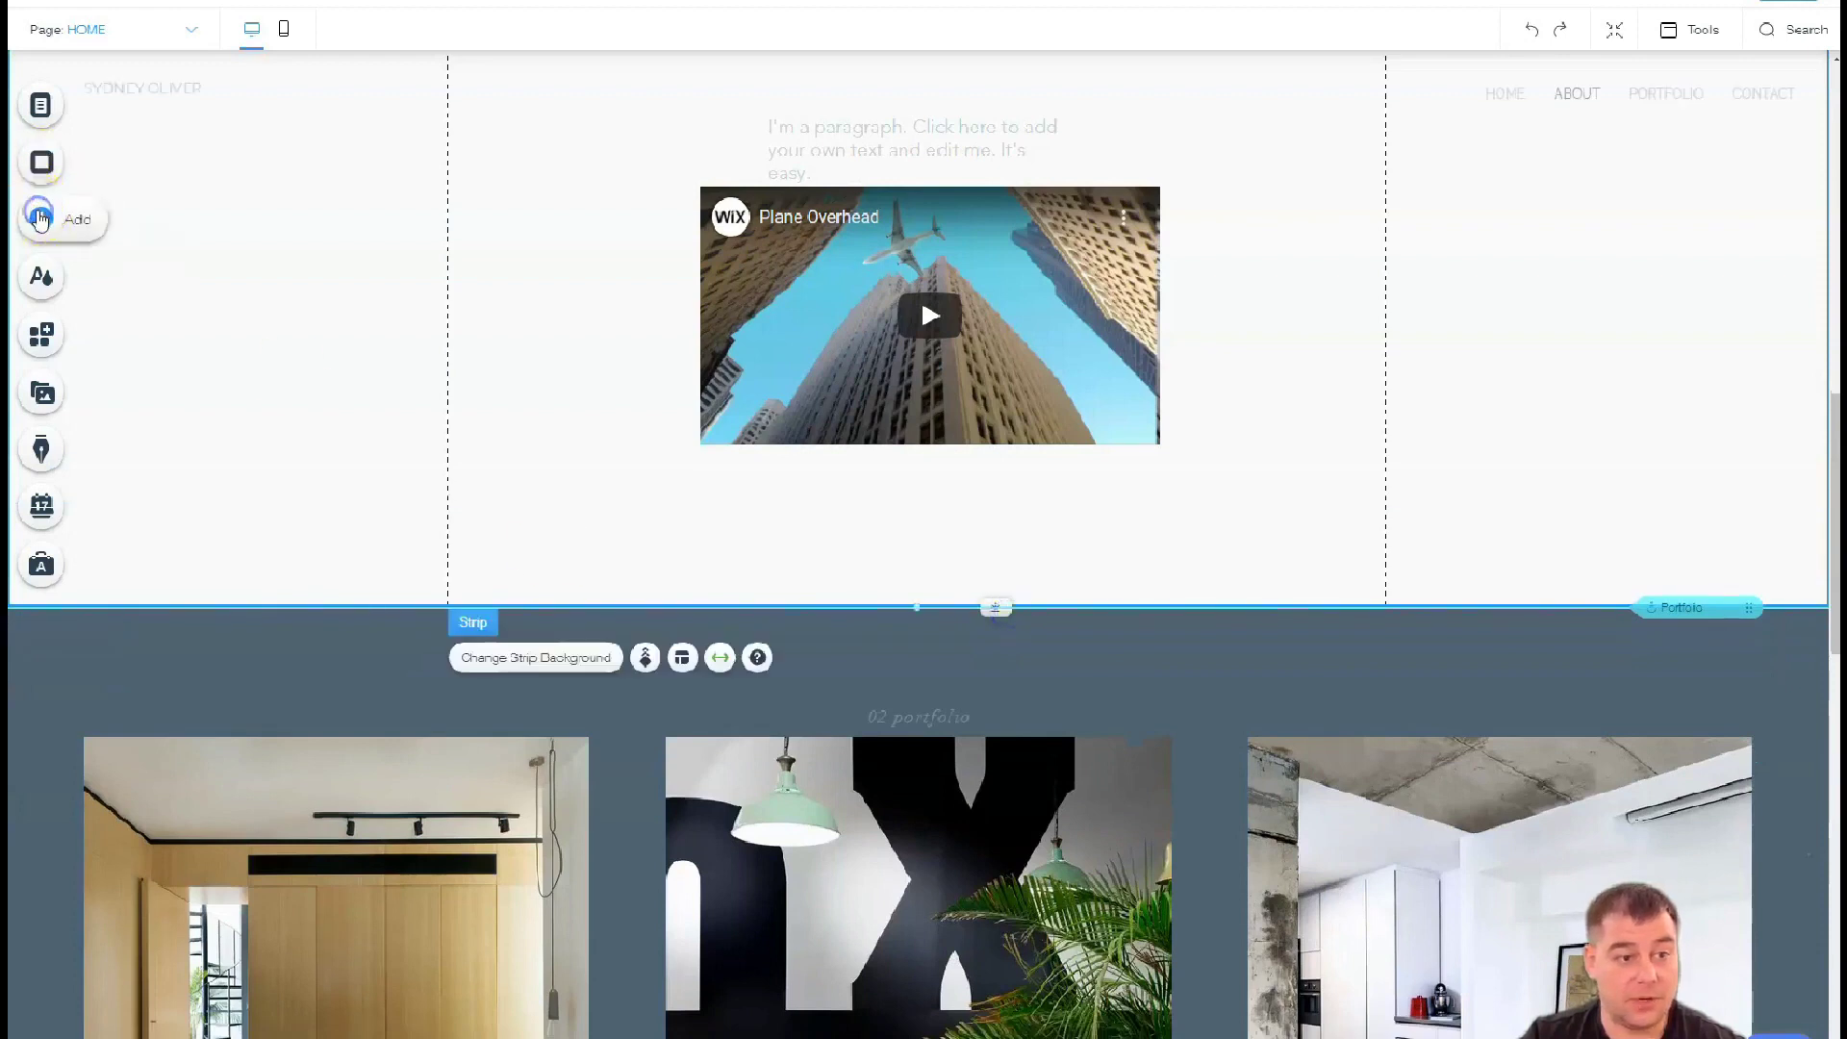
# Add a button below the video
pyautogui.click(41, 217)
pyautogui.moveTo(473, 212); pyautogui.dragTo(909, 509)
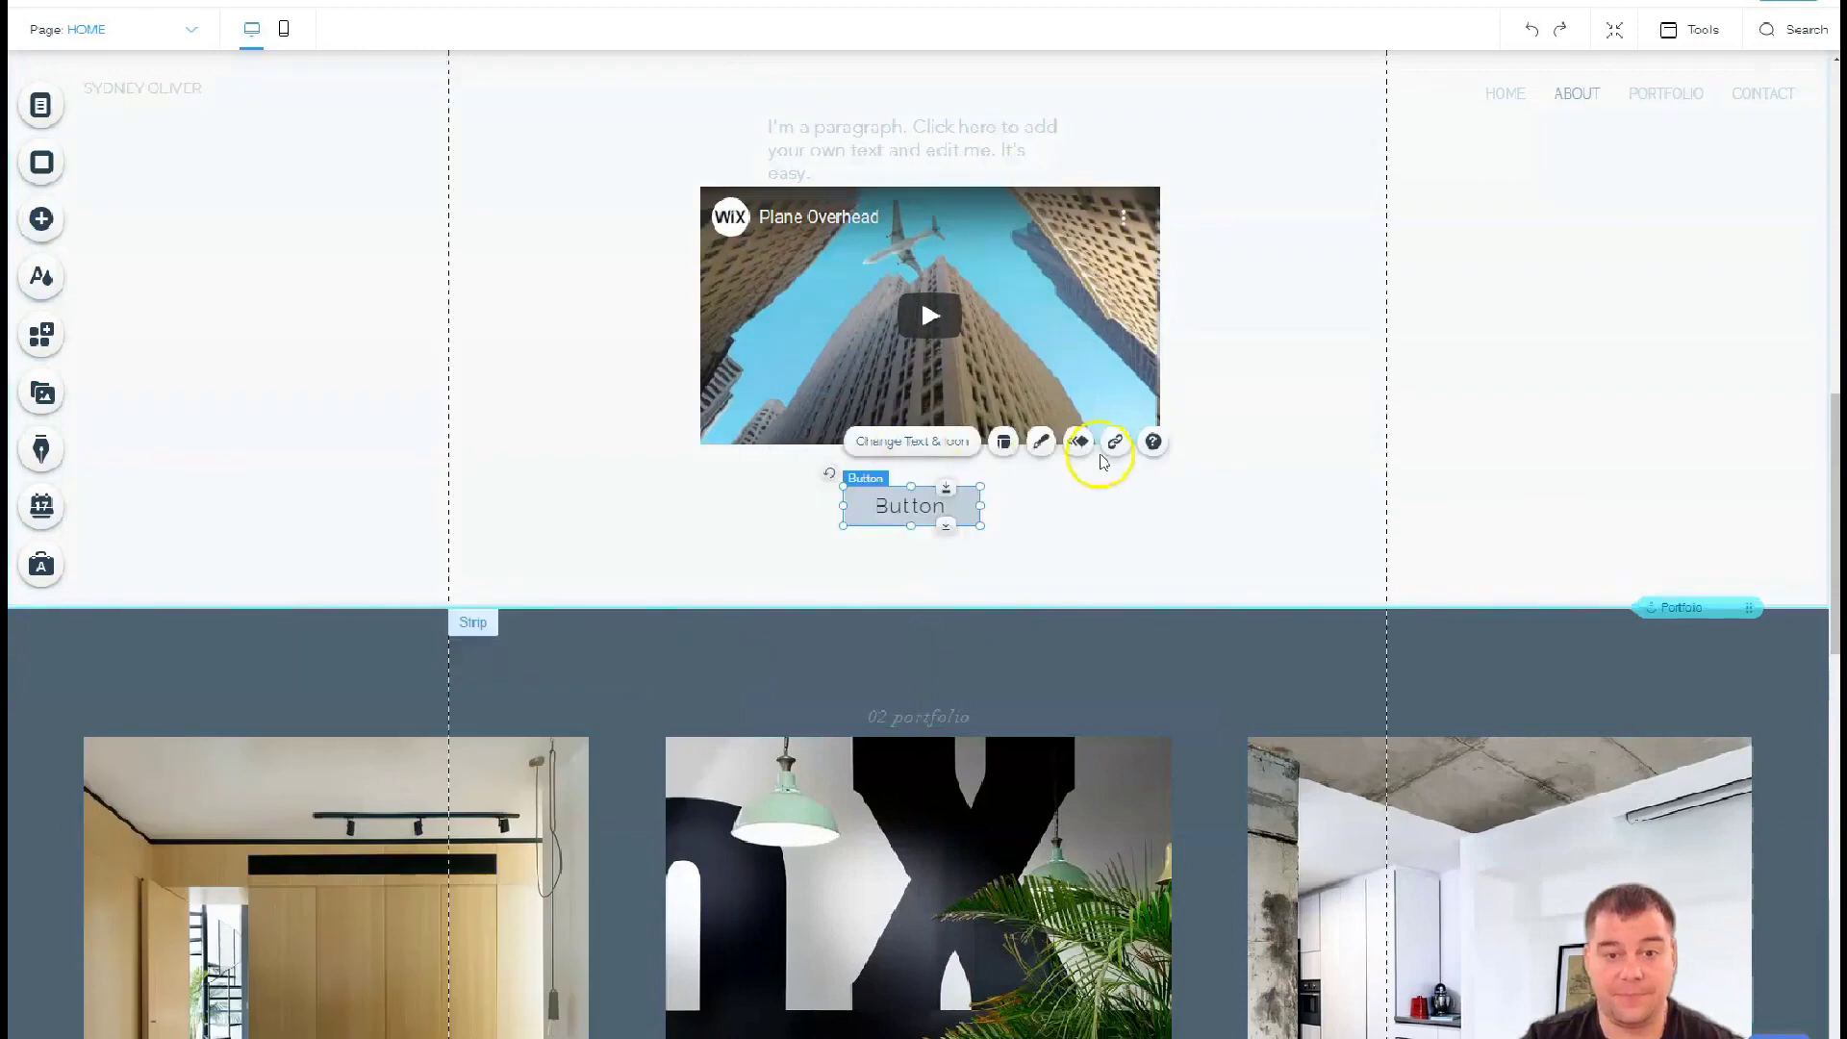
pyautogui.scroll(4, 1101, 460)
pyautogui.click(322, 627)
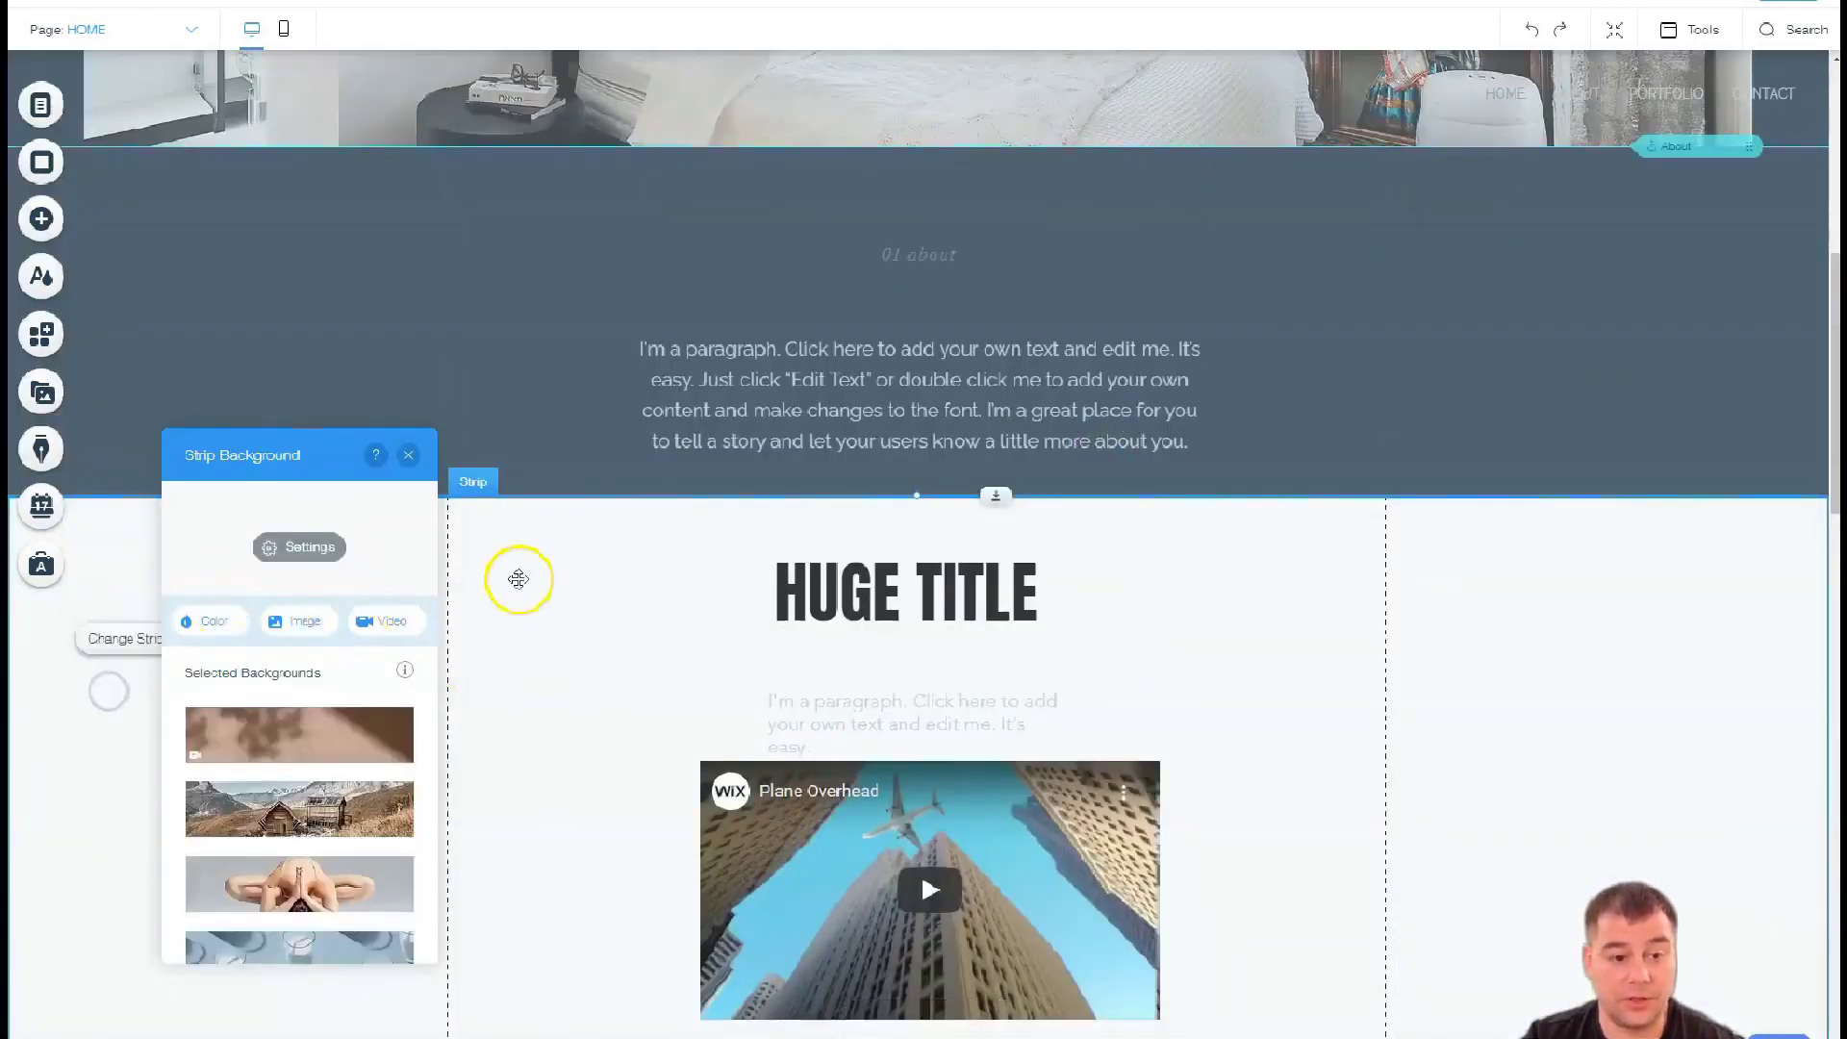
# Set the strip background colour to the dark slate theme swatch #516371
pyautogui.click(409, 455)
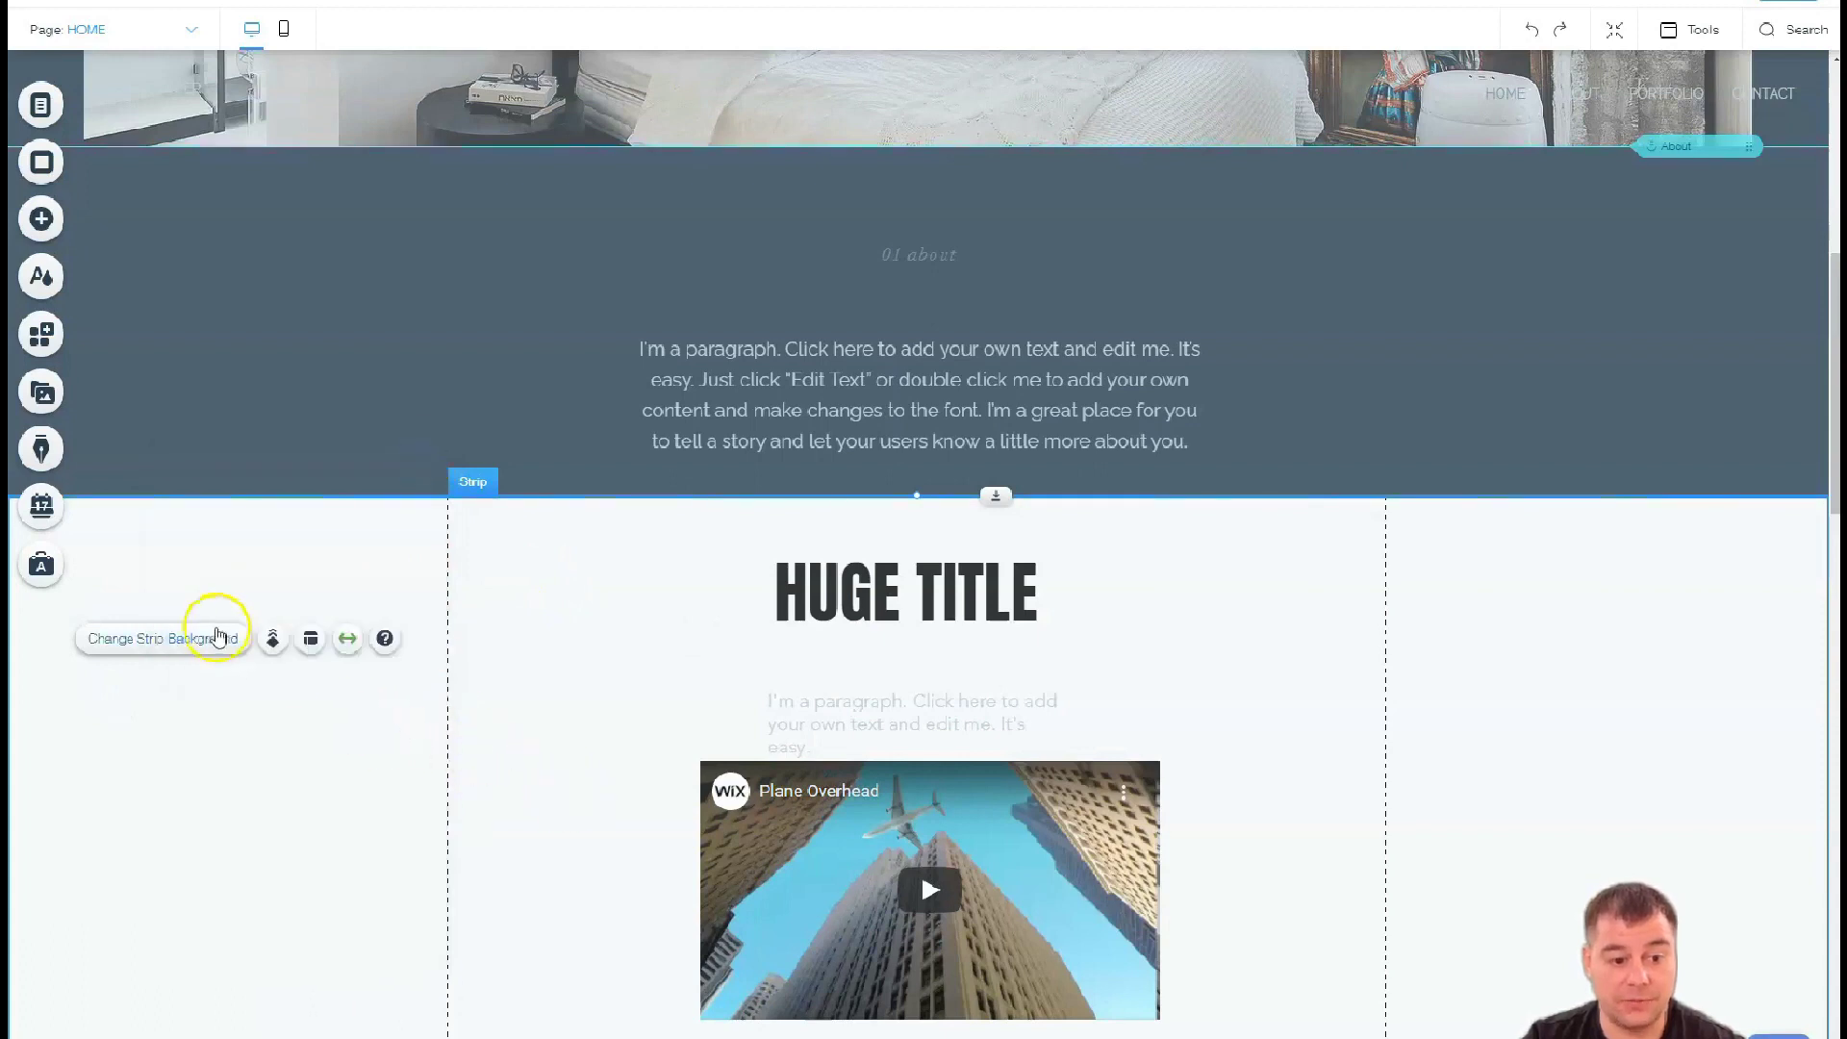
pyautogui.click(130, 644)
pyautogui.click(216, 621)
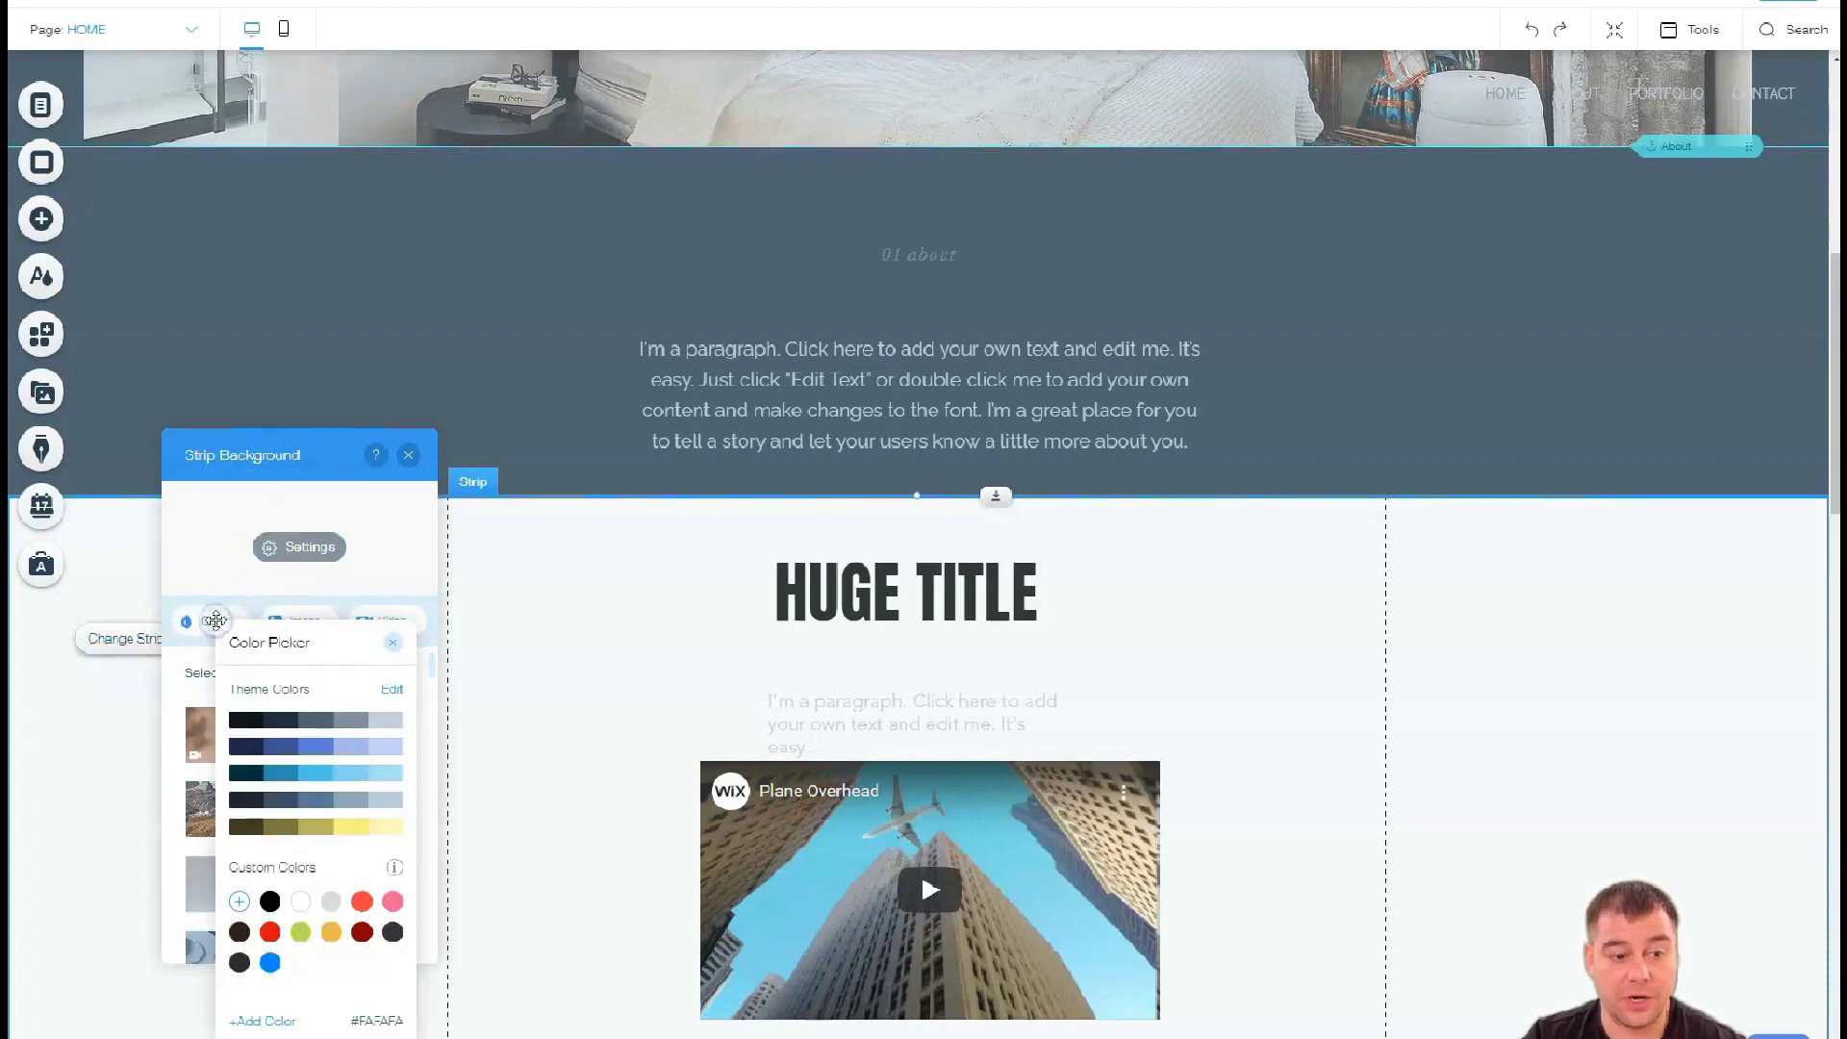
pyautogui.click(314, 723)
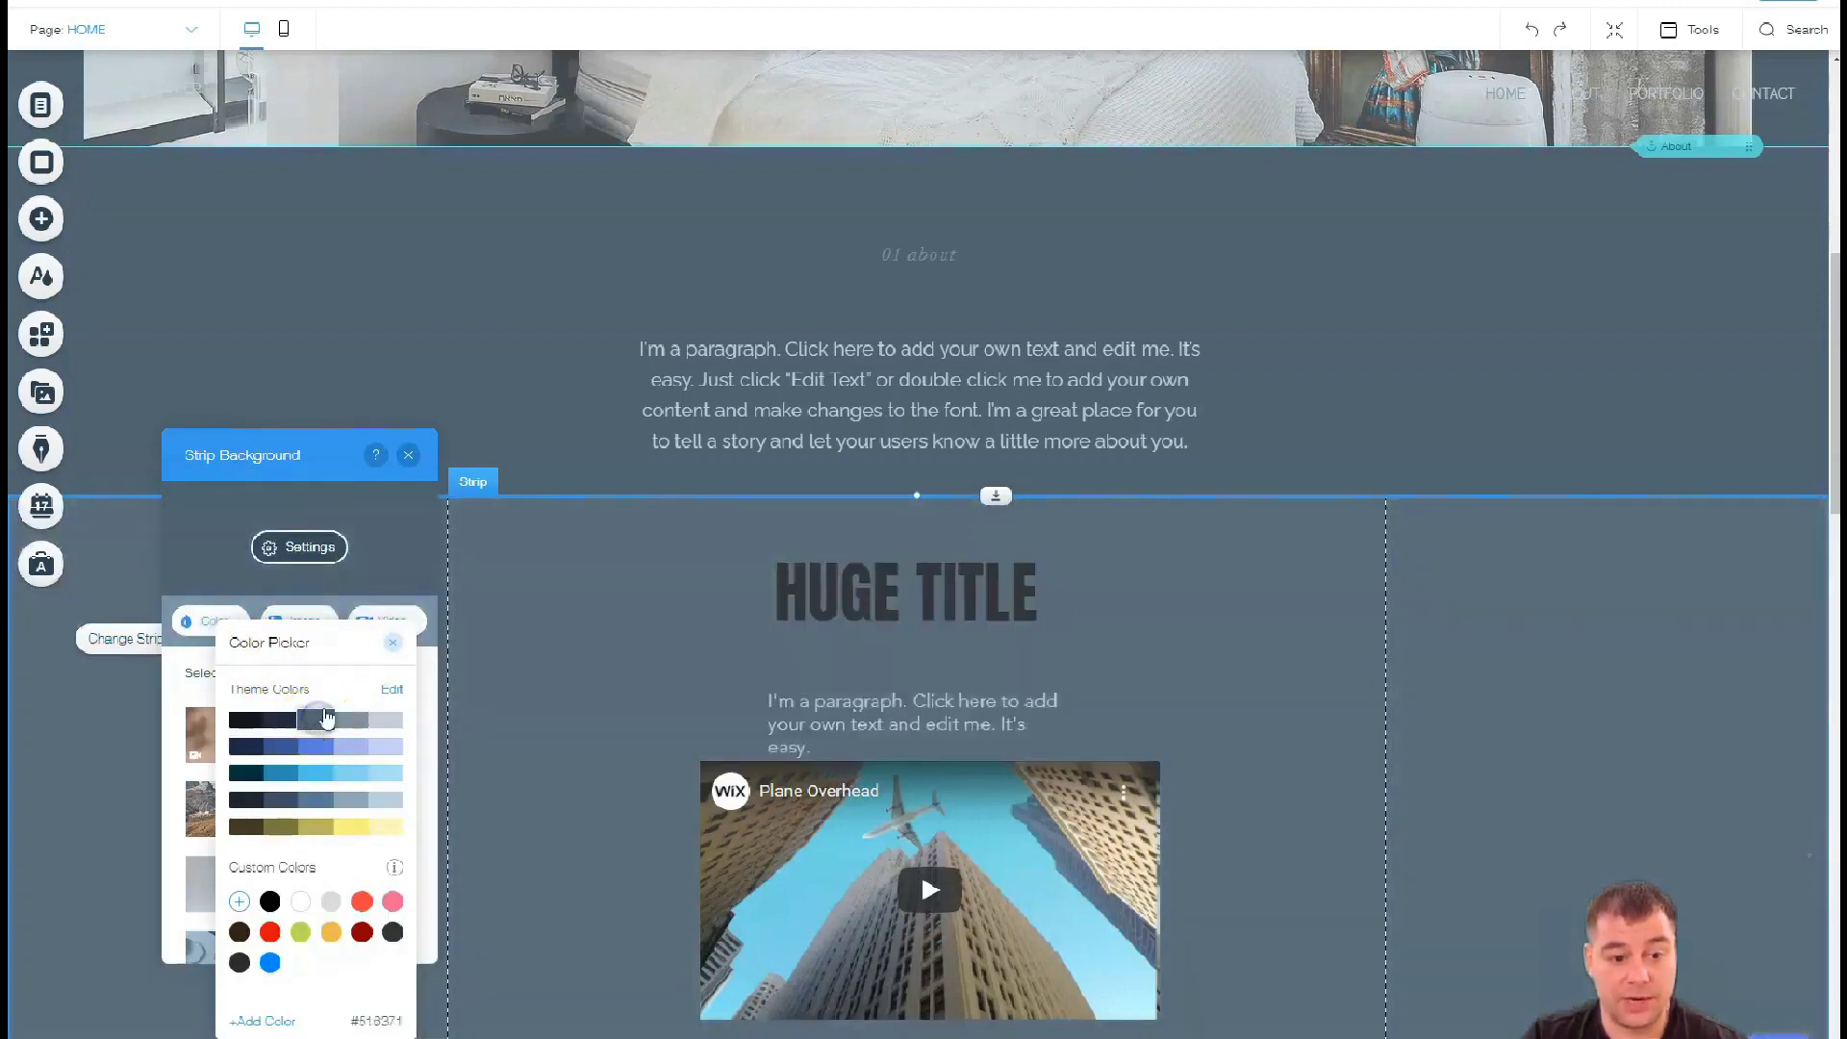
pyautogui.click(404, 453)
pyautogui.scroll(3, 770, 646)
pyautogui.scroll(-3, 771, 645)
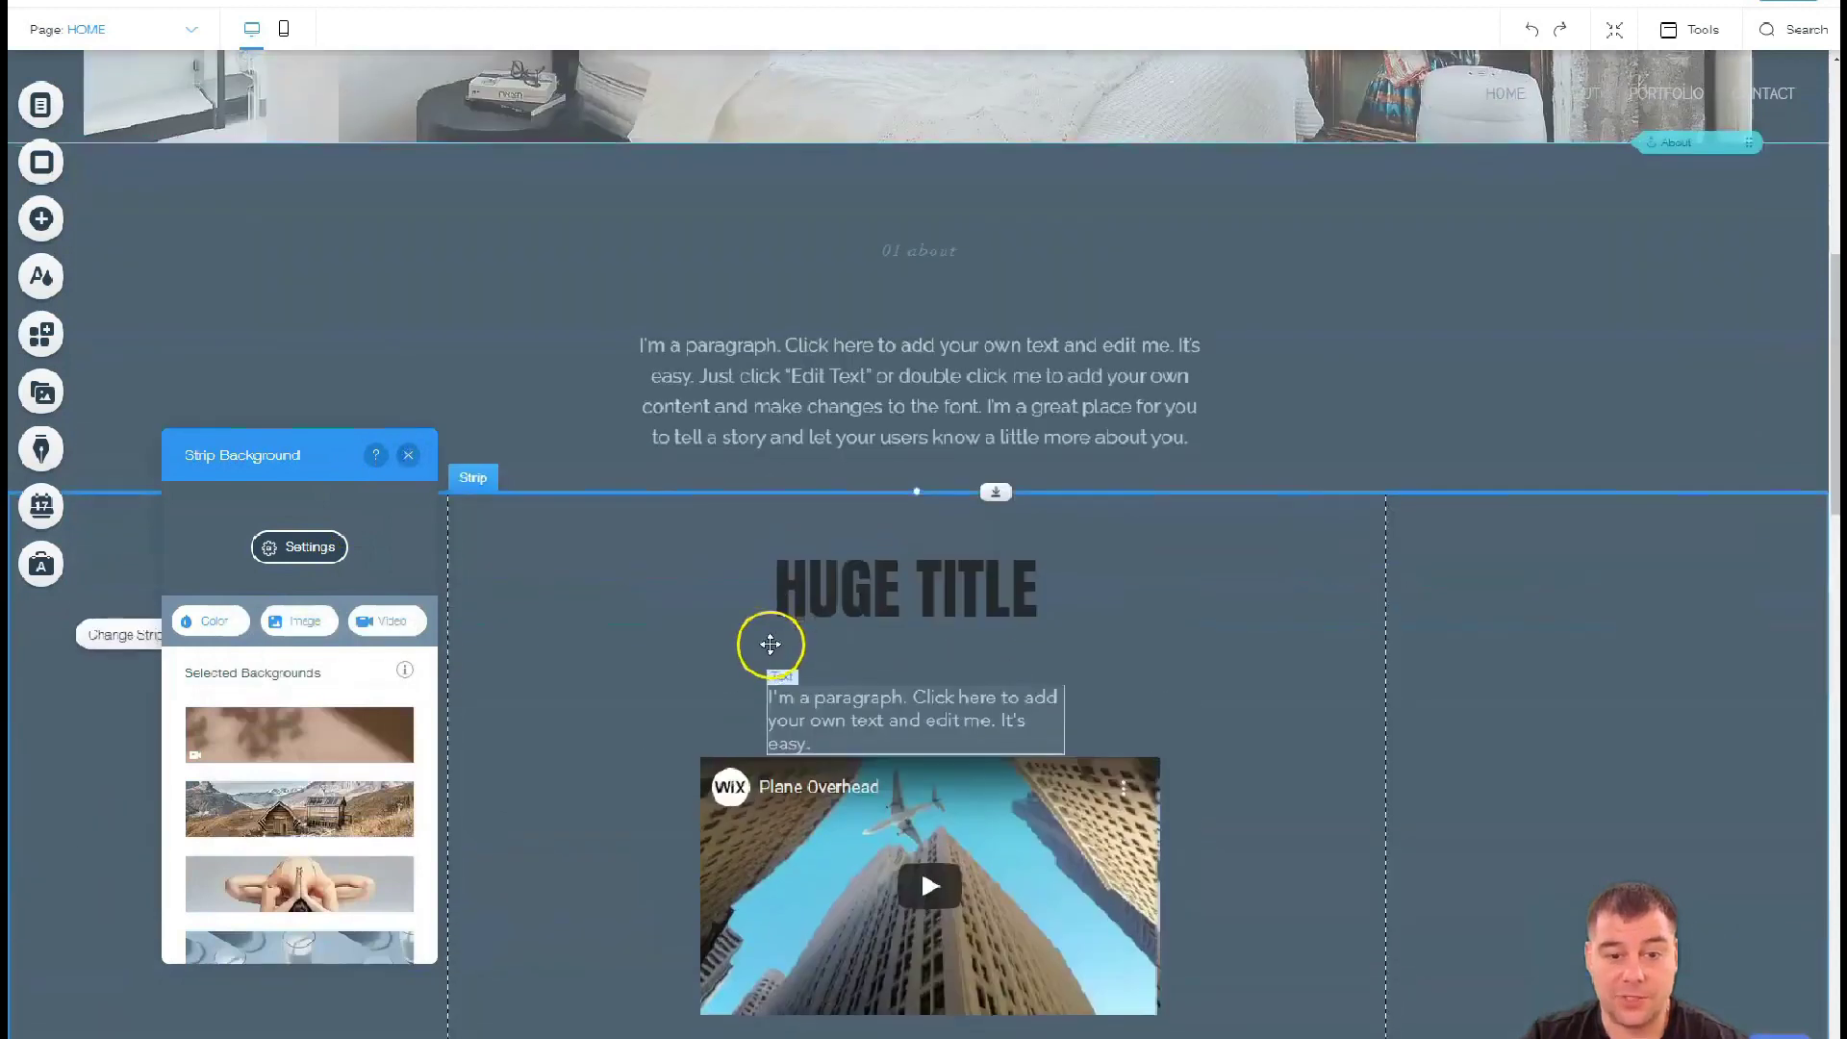
pyautogui.scroll(-3, 771, 644)
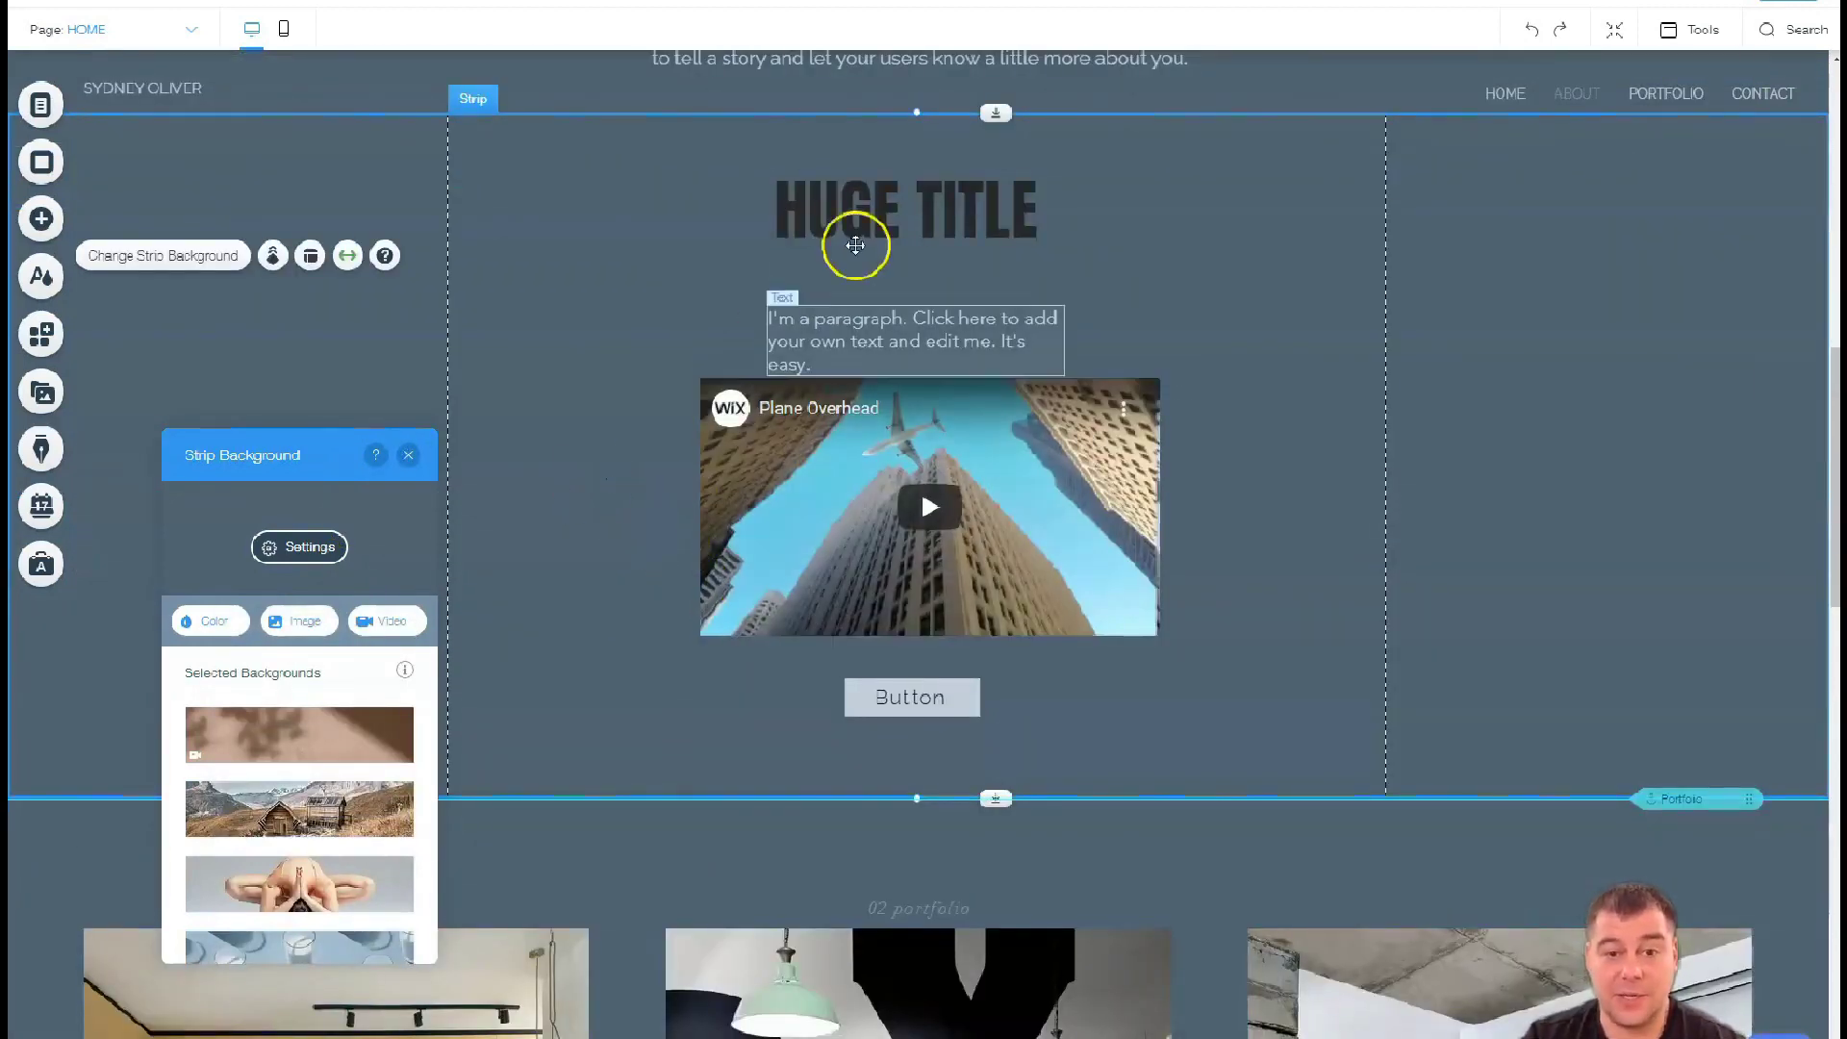
# Enlarge the video player, move the paragraph beside the title, and reposition the video
pyautogui.click(777, 420)
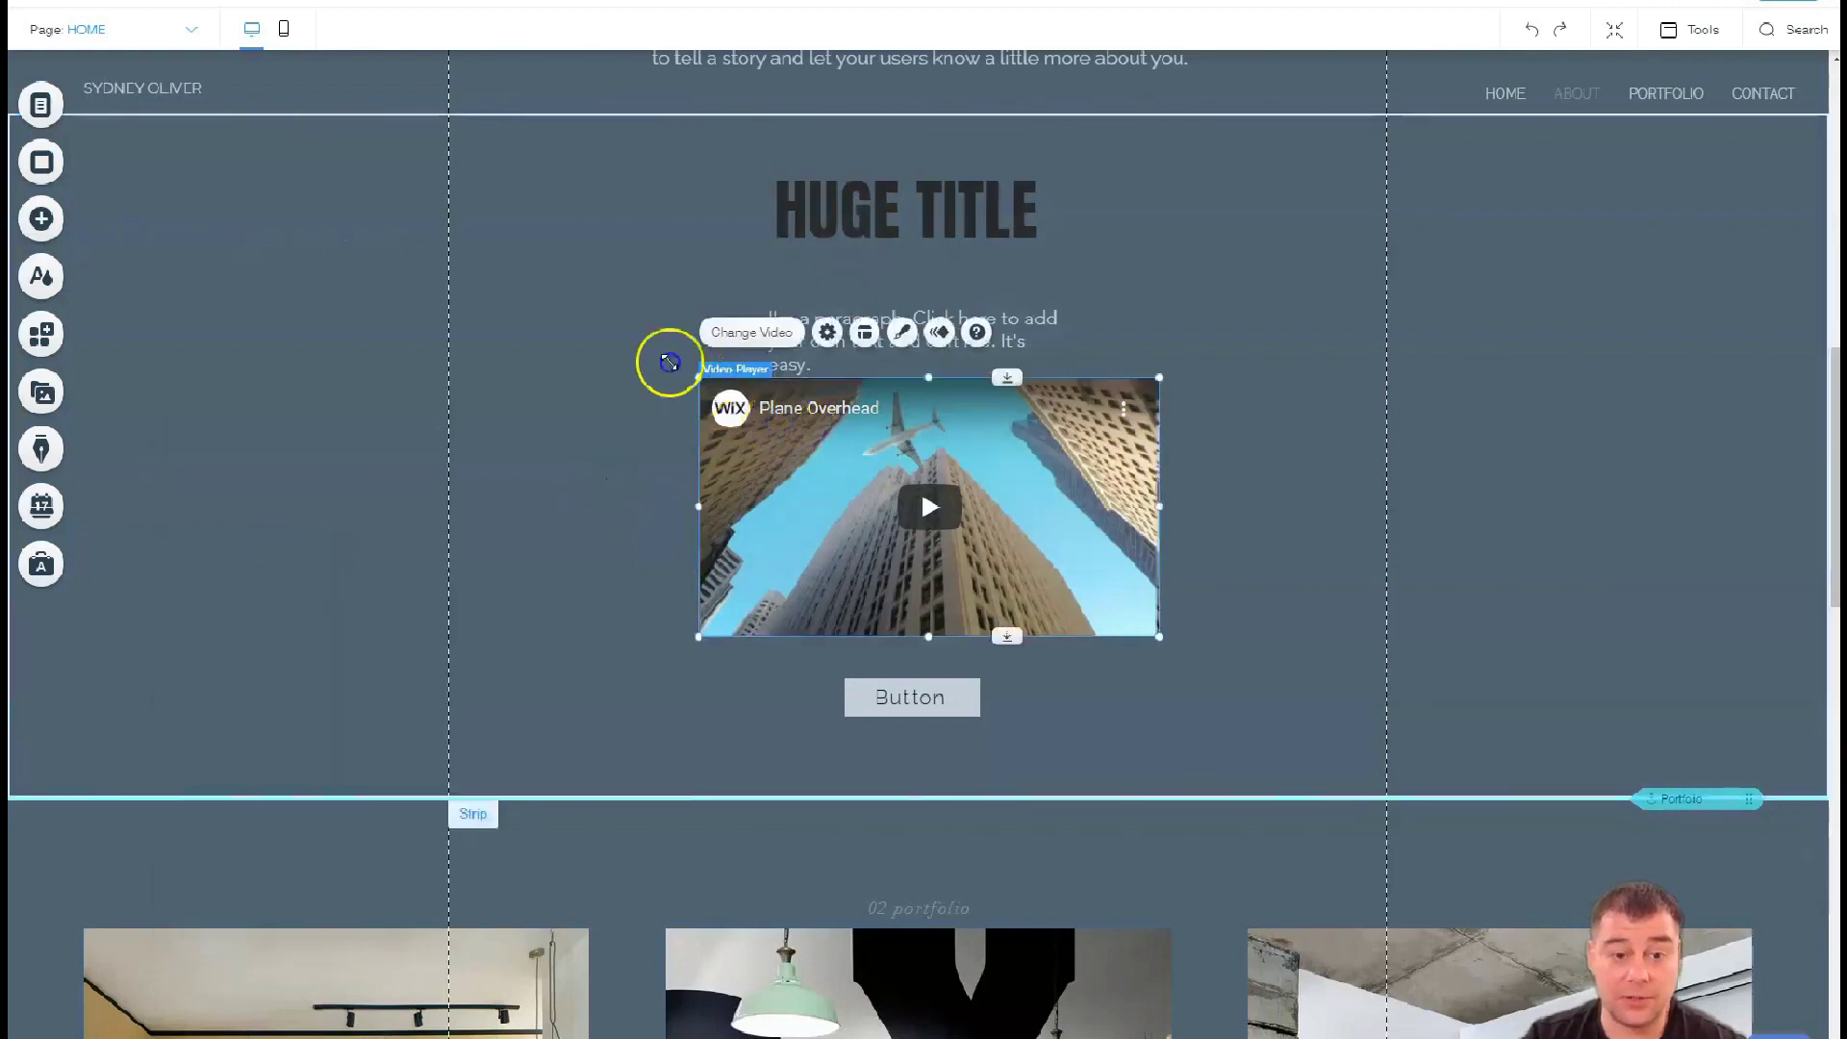
pyautogui.moveTo(700, 379)
pyautogui.mouseDown()
pyautogui.moveTo(516, 247)
pyautogui.moveTo(557, 297)
pyautogui.mouseUp()
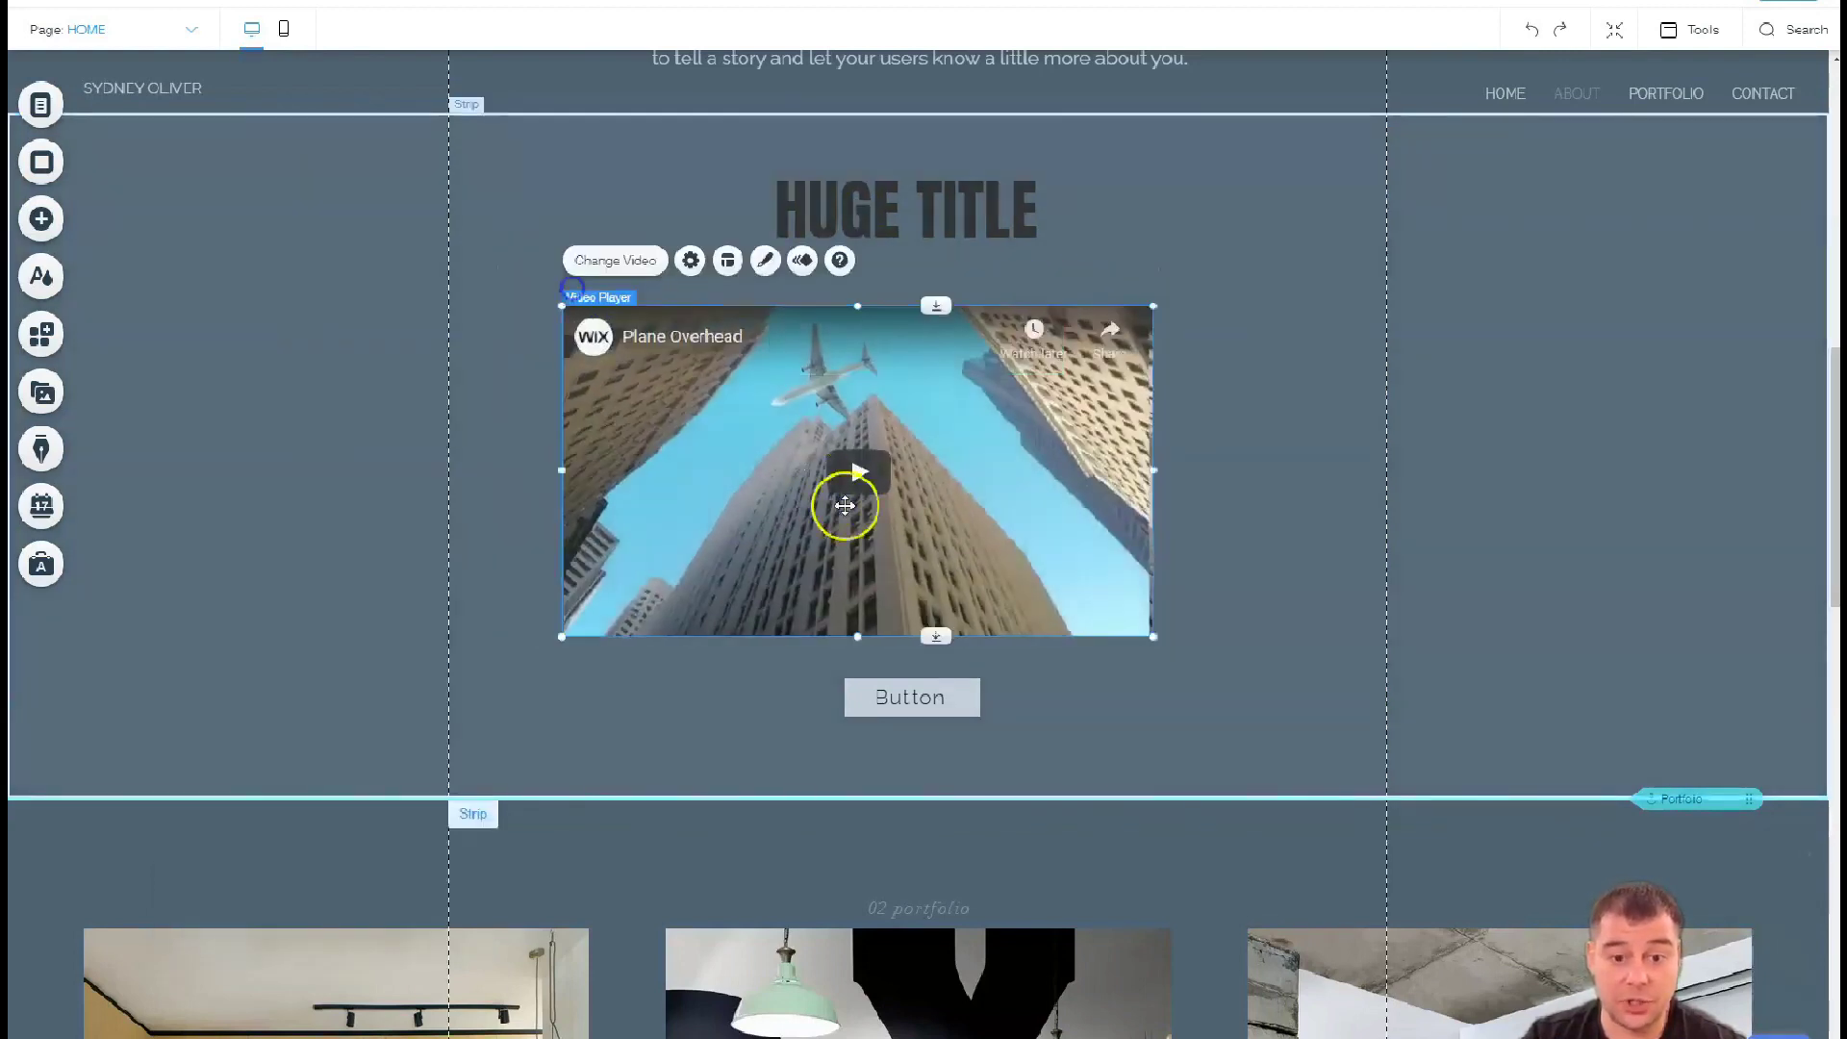
pyautogui.moveTo(846, 504); pyautogui.dragTo(848, 552)
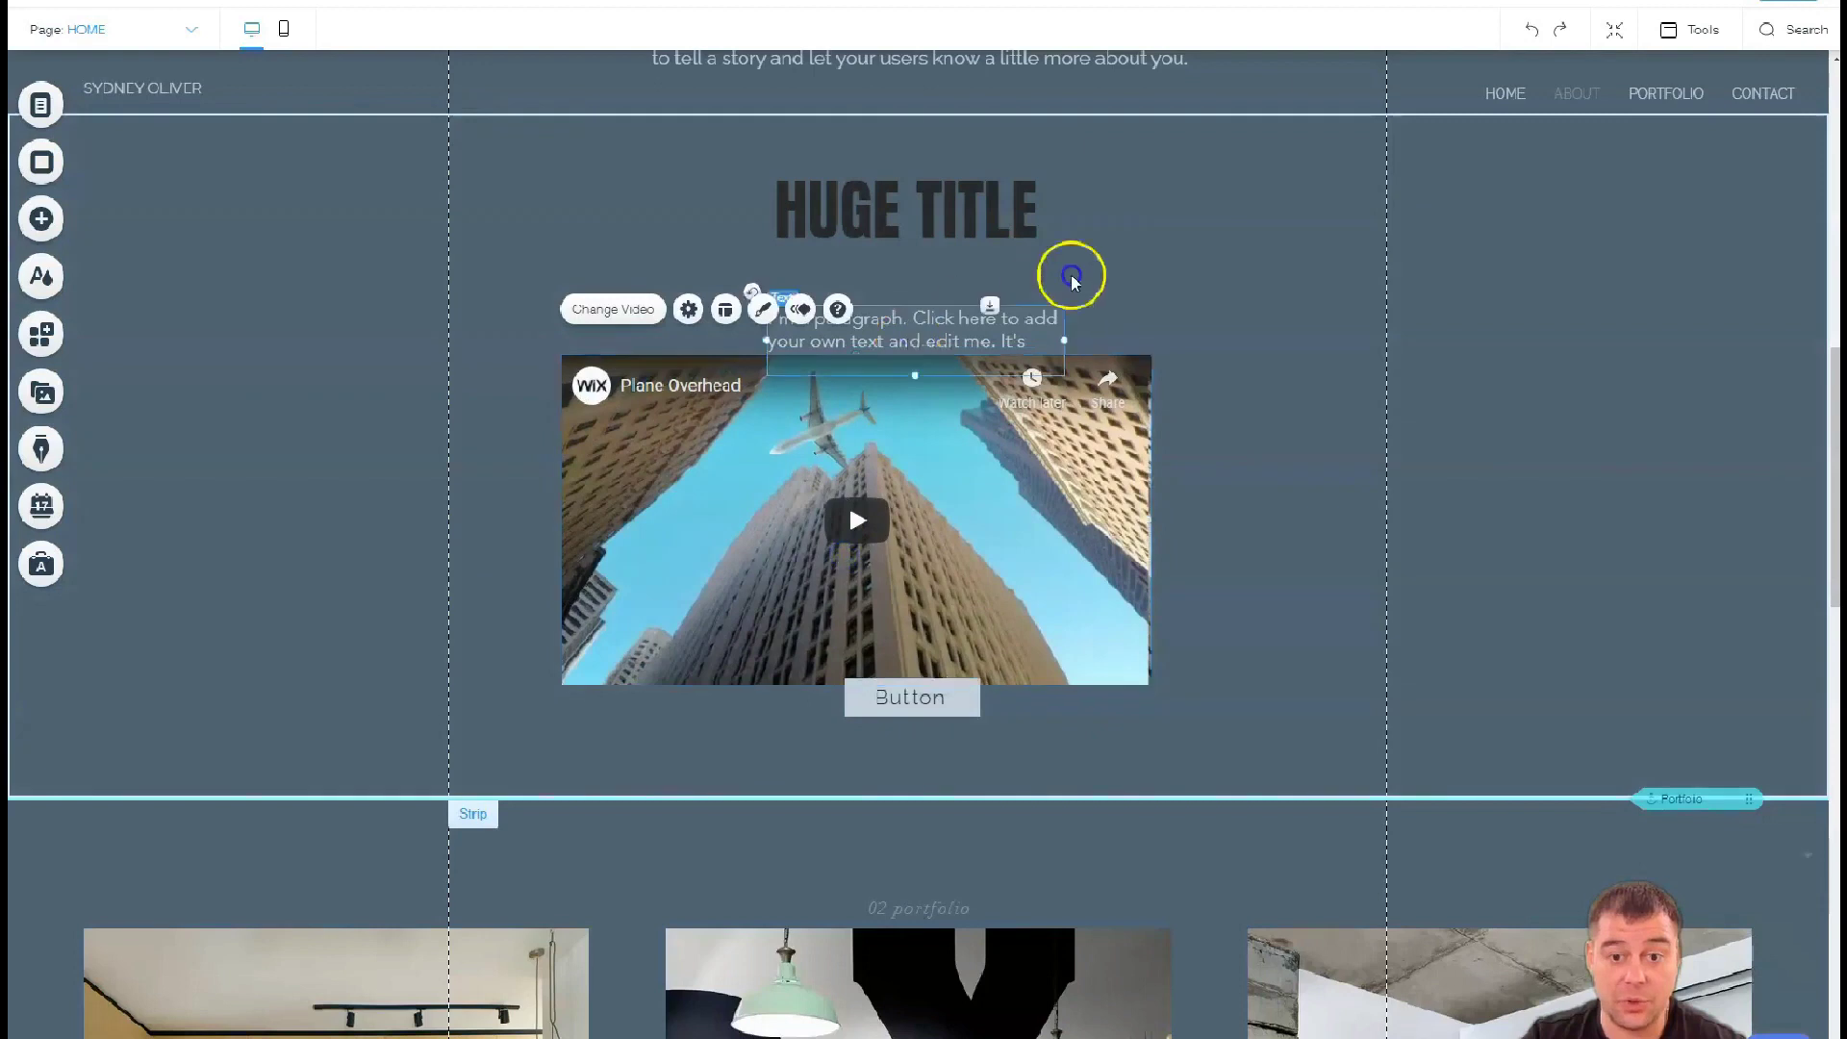
pyautogui.moveTo(904, 348); pyautogui.dragTo(1205, 217)
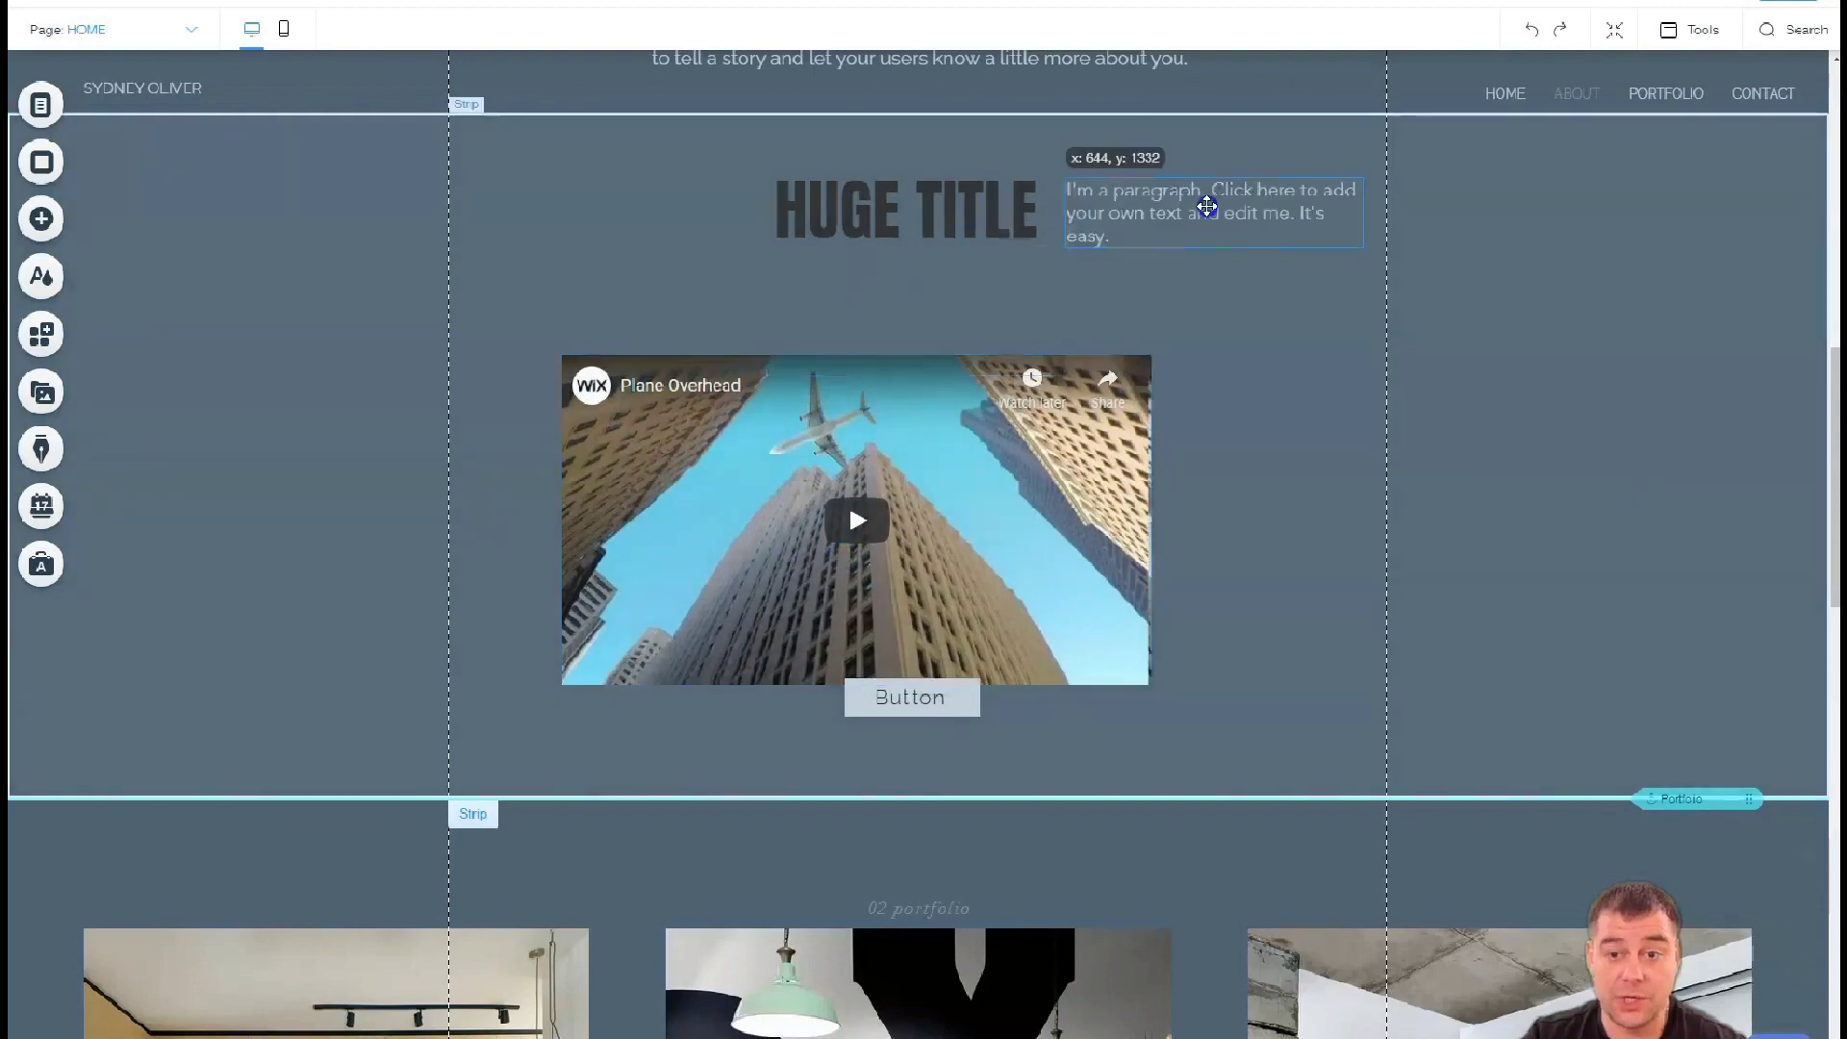
pyautogui.moveTo(1006, 467); pyautogui.dragTo(1063, 418)
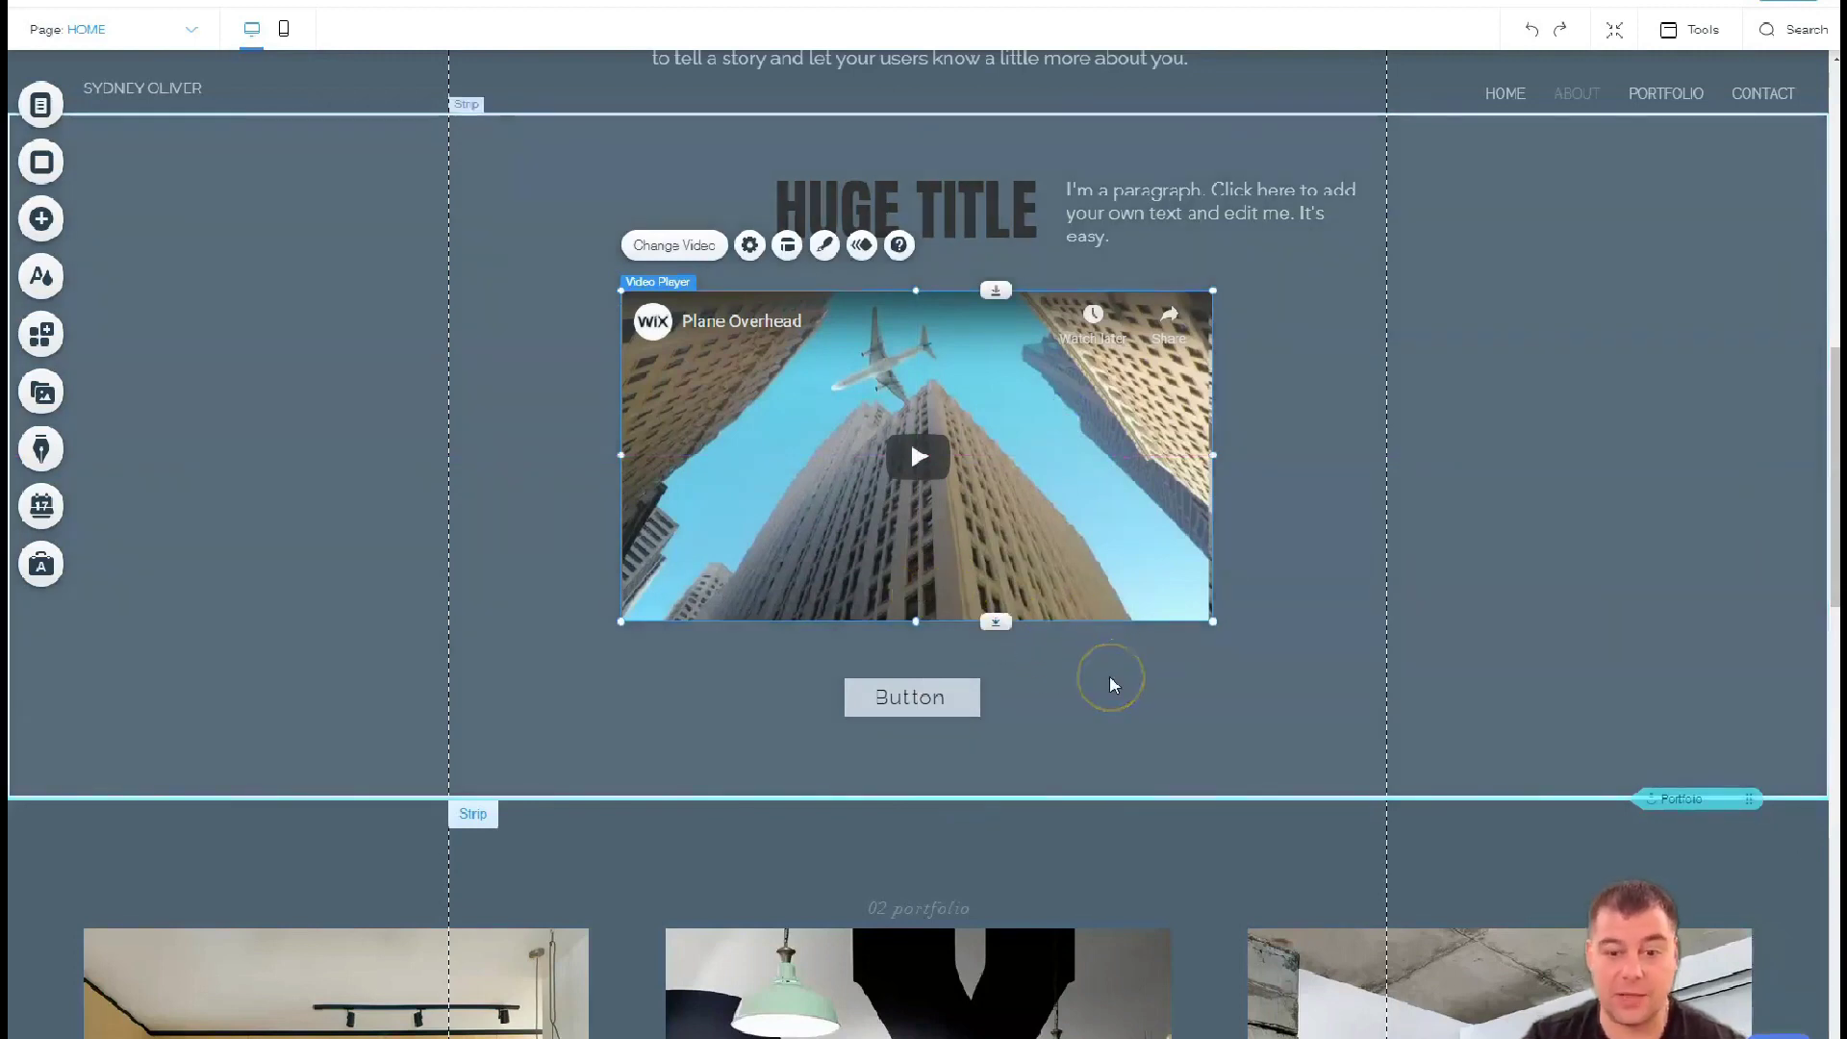
pyautogui.scroll(-3, 1109, 684)
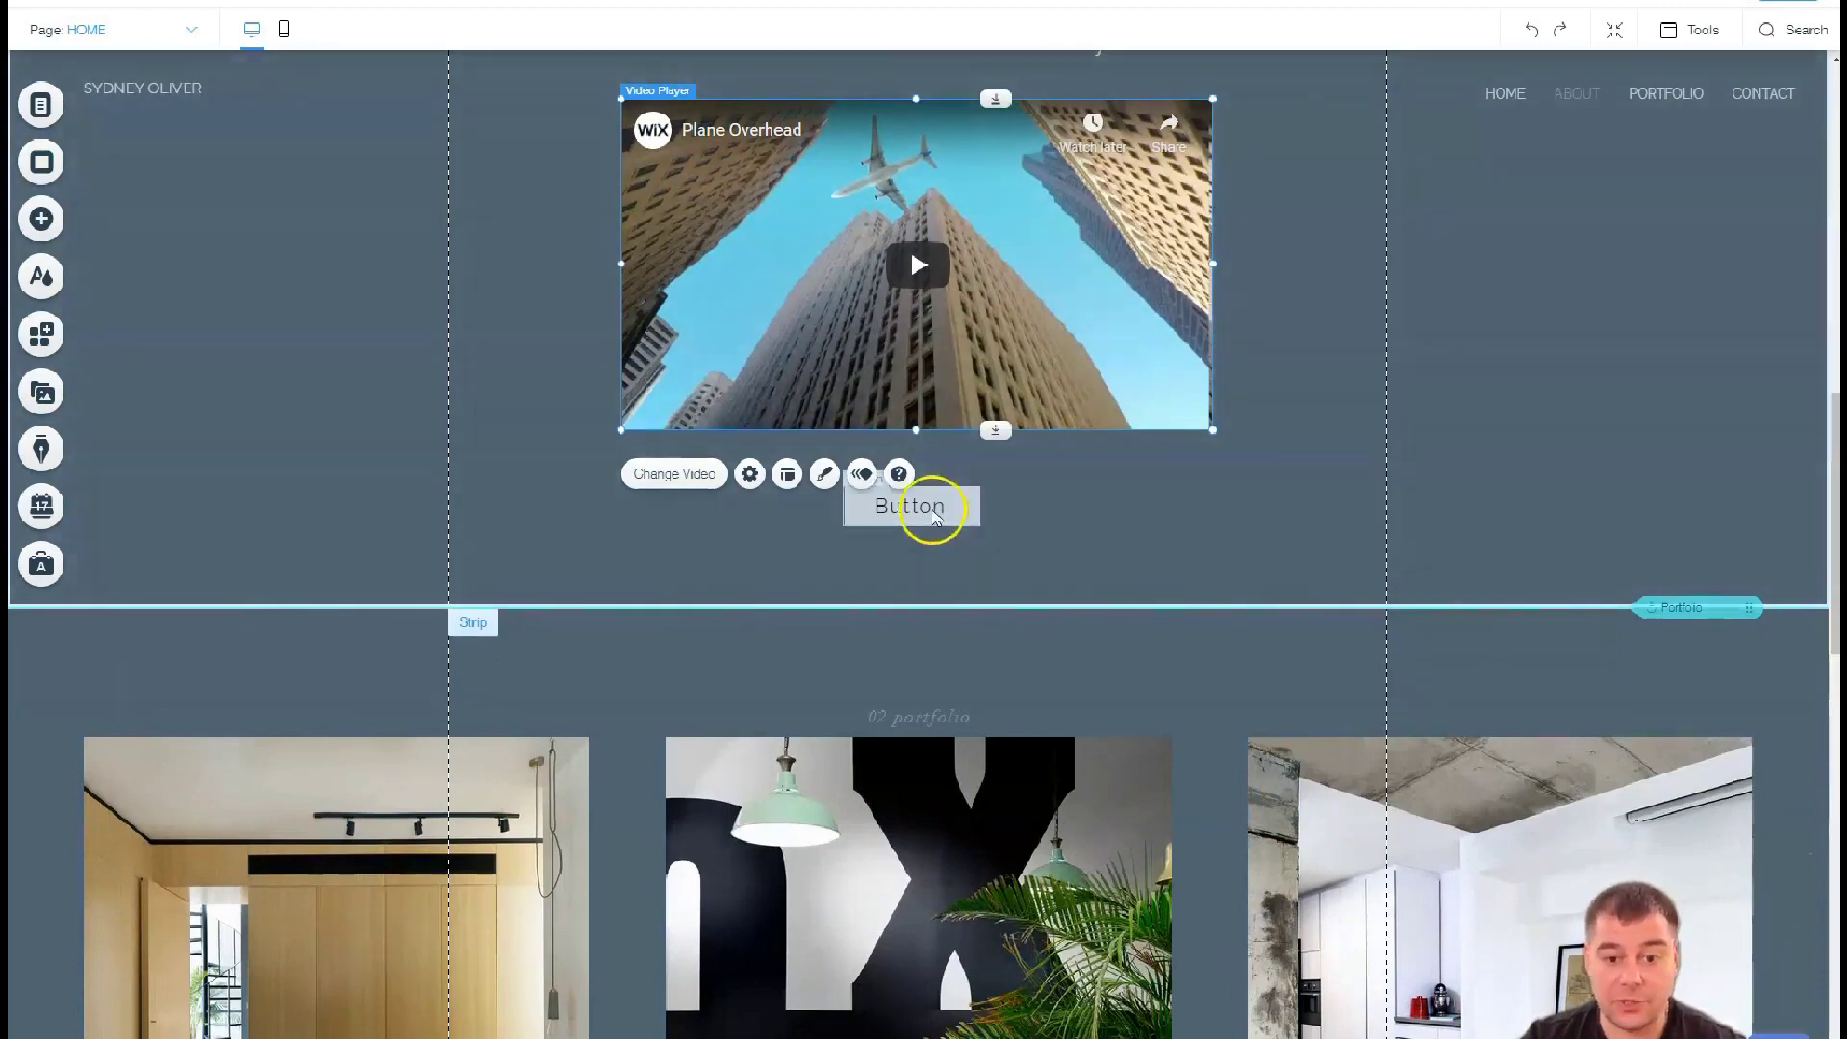
# Resize the Button under the video into a wider, taller box
pyautogui.click(921, 506)
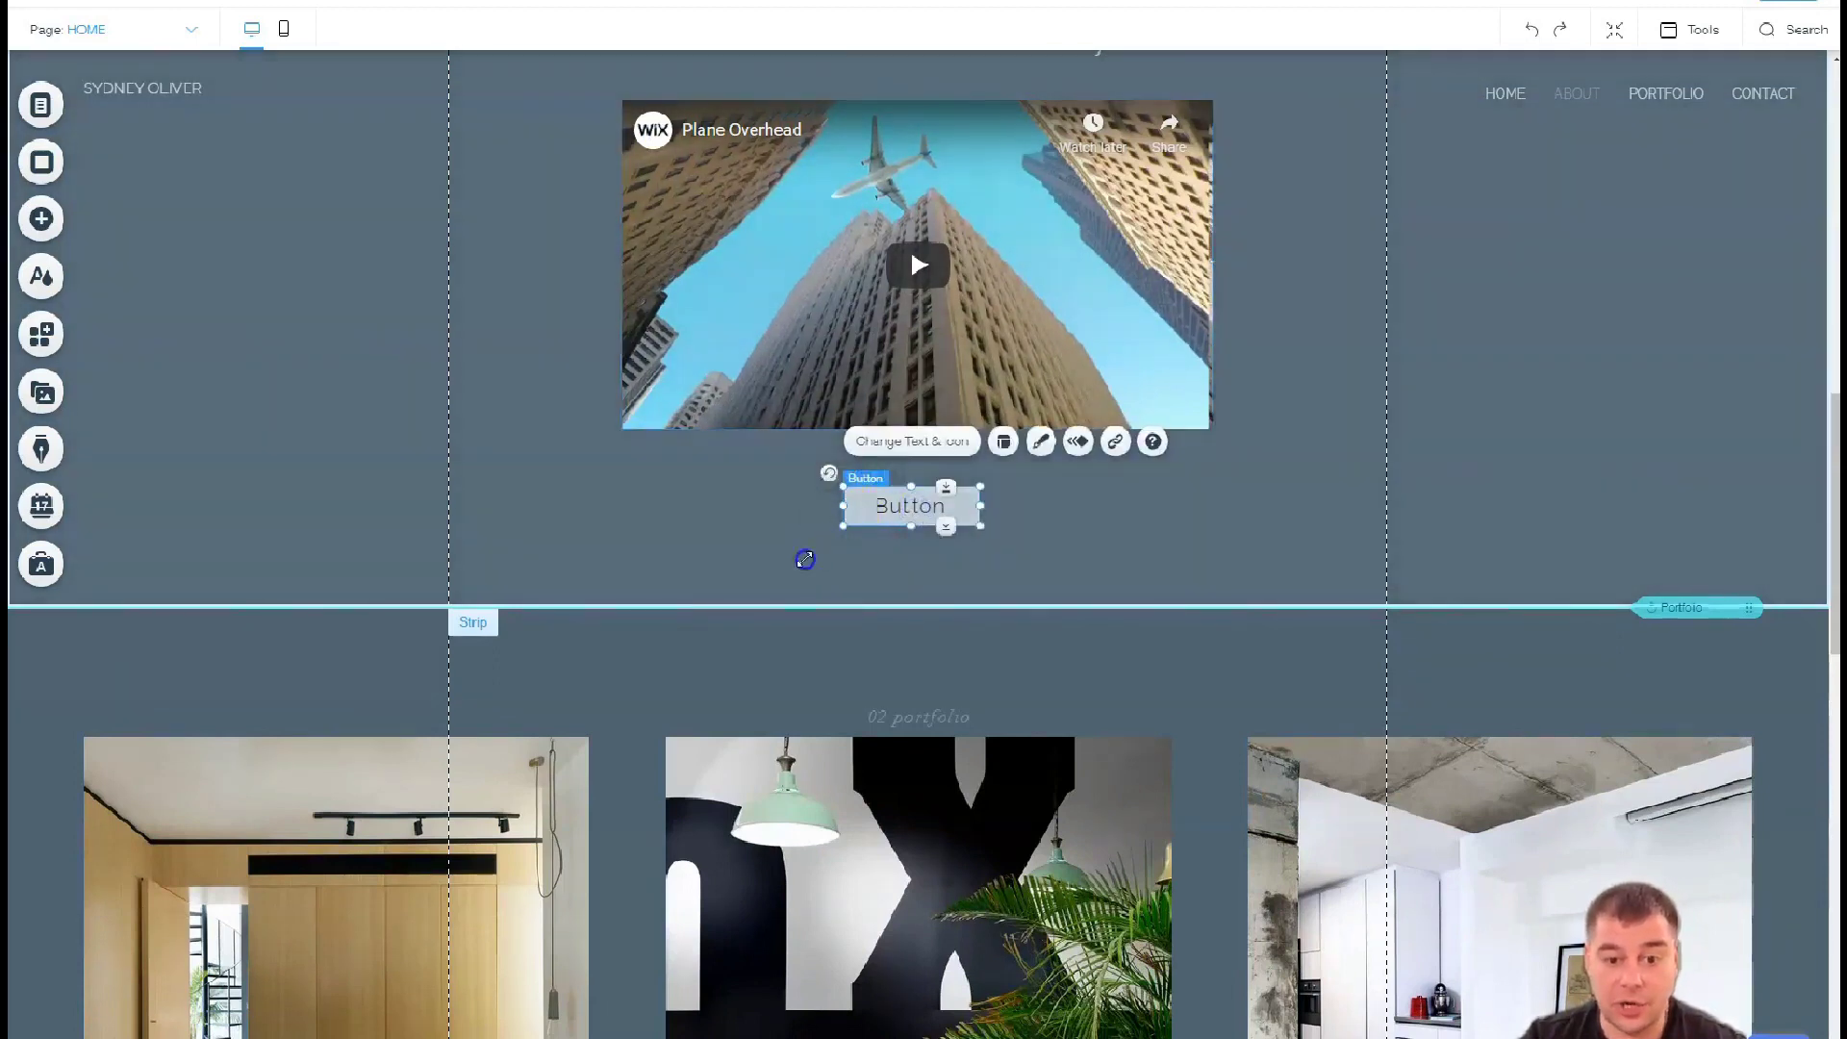
pyautogui.moveTo(839, 527); pyautogui.dragTo(787, 570)
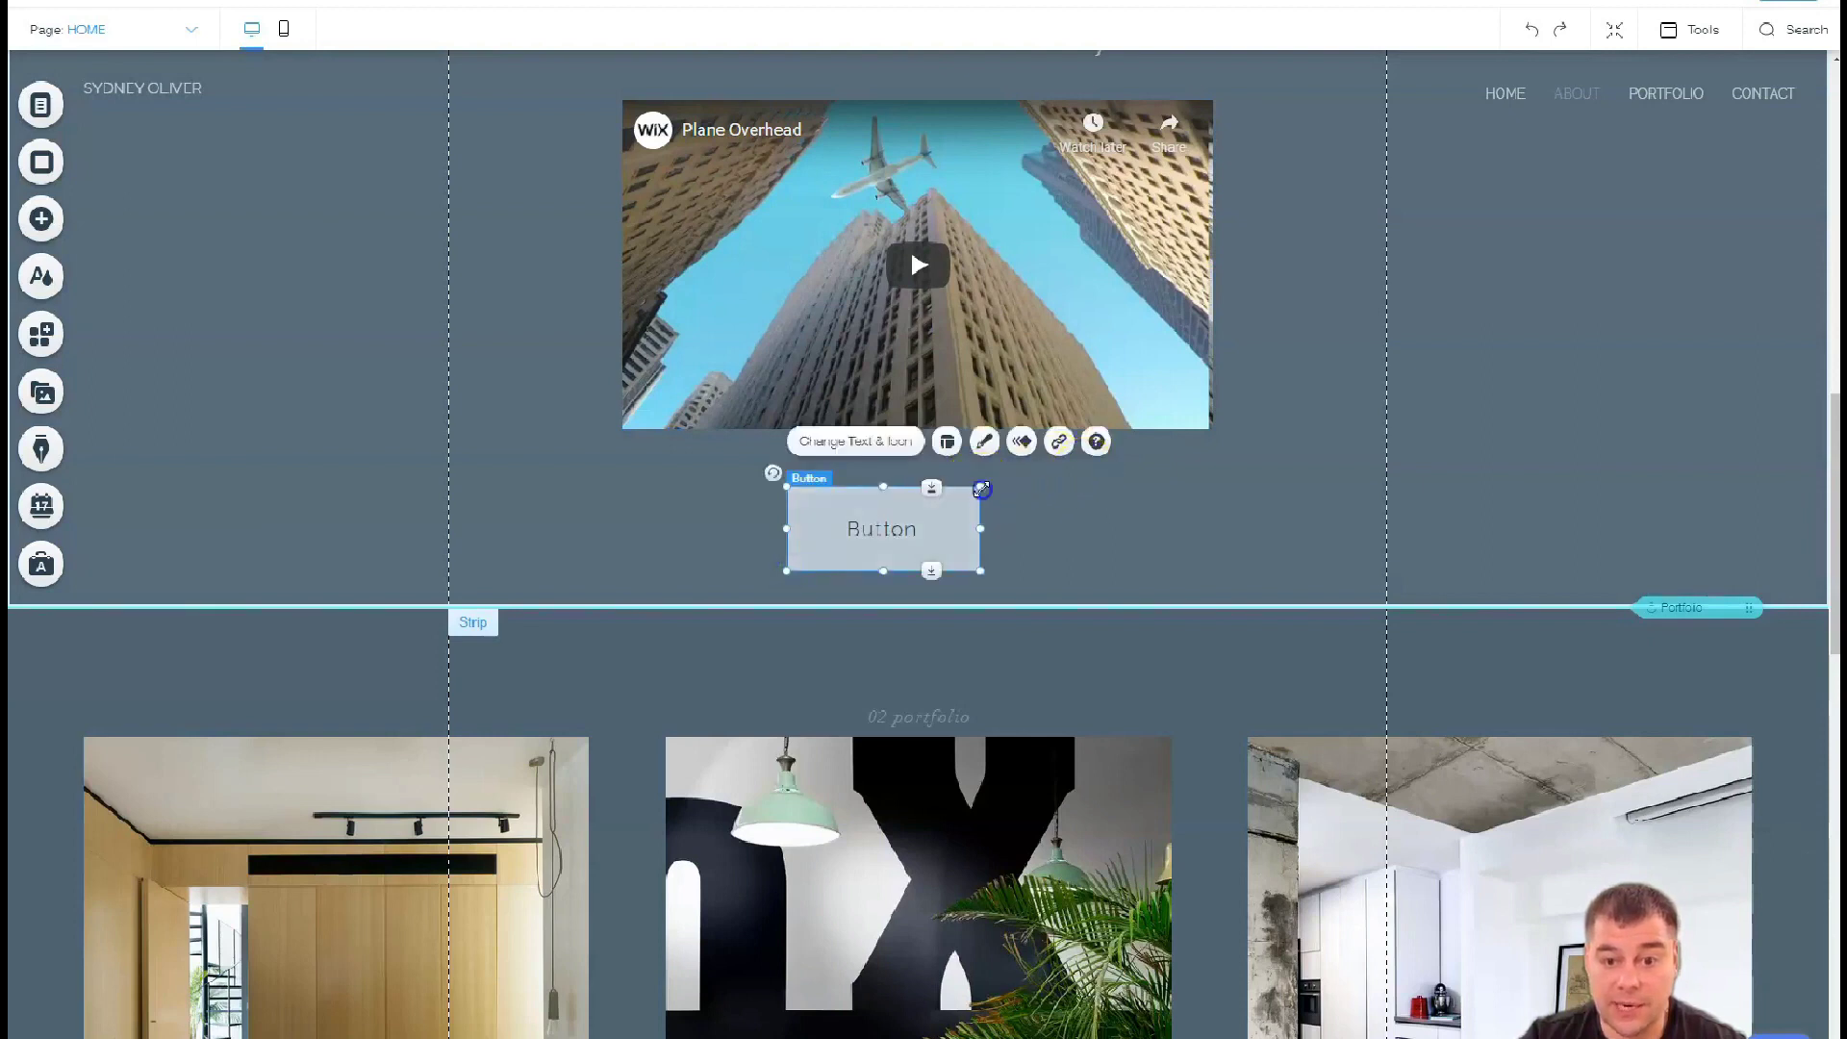
pyautogui.moveTo(979, 488); pyautogui.dragTo(1057, 448)
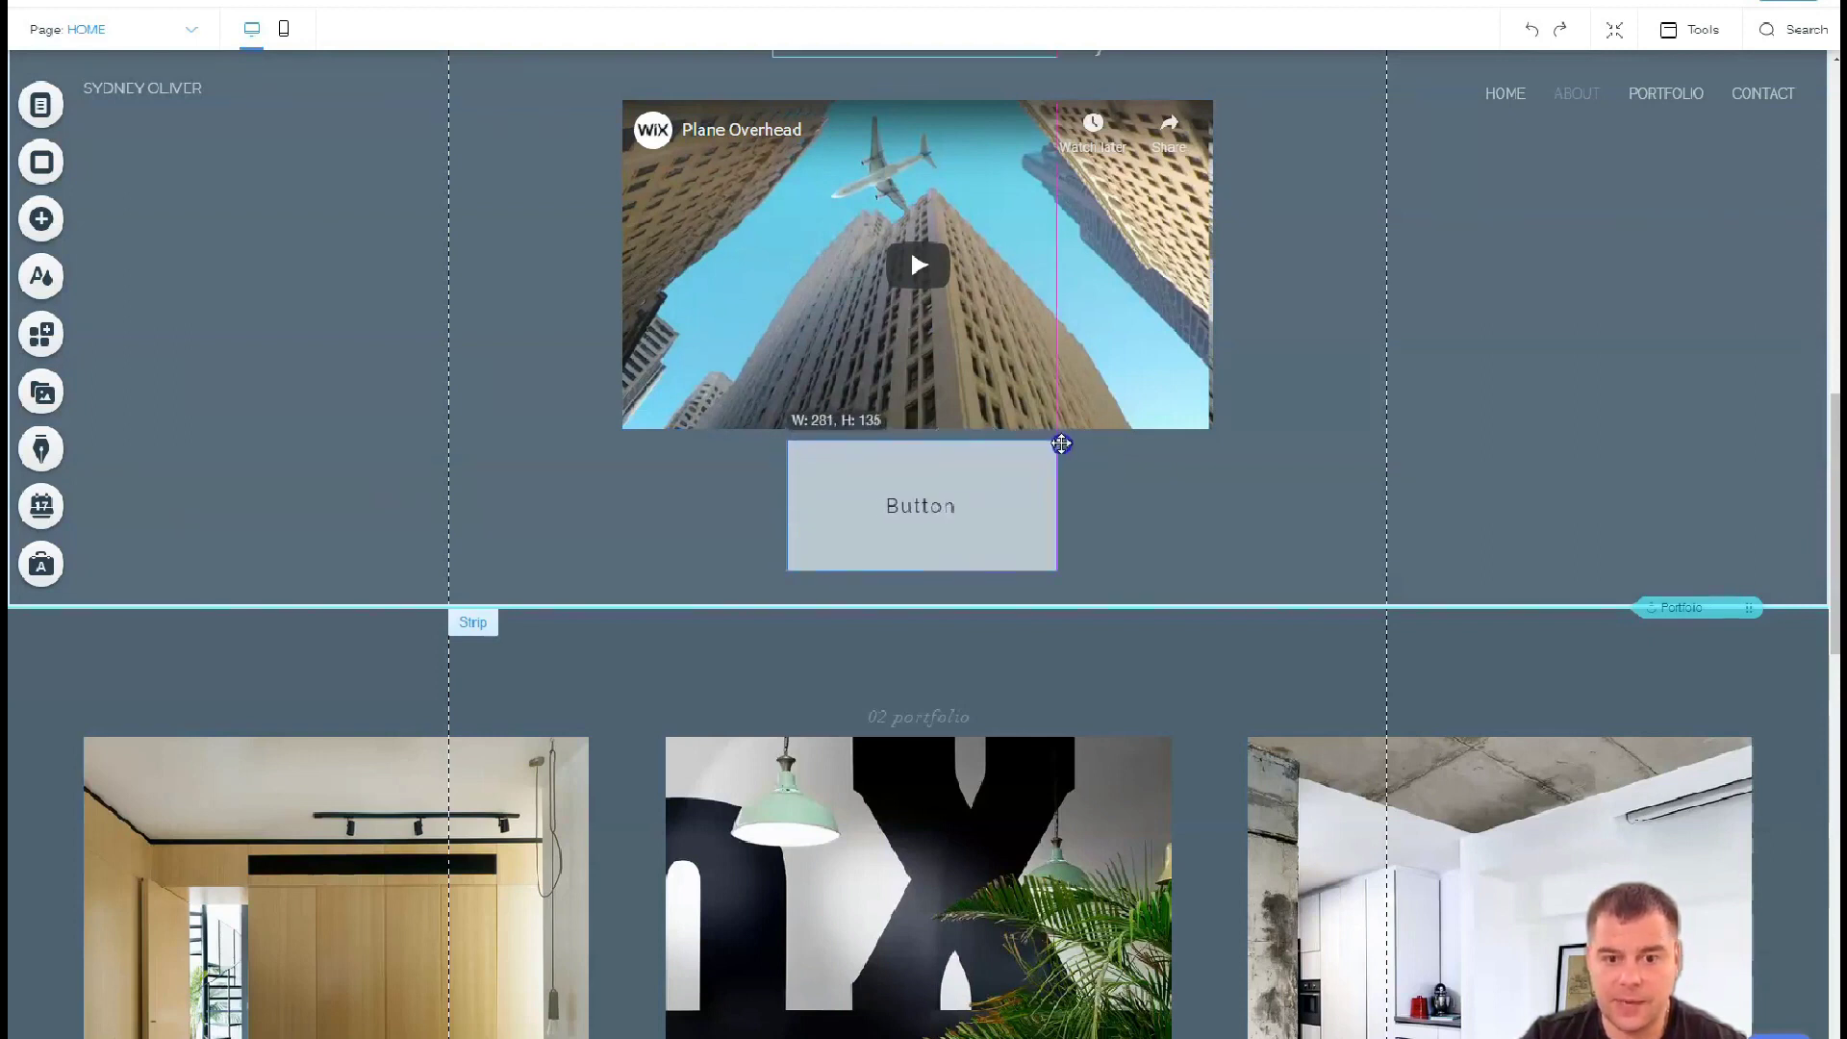
pyautogui.moveTo(1056, 449); pyautogui.dragTo(1069, 495)
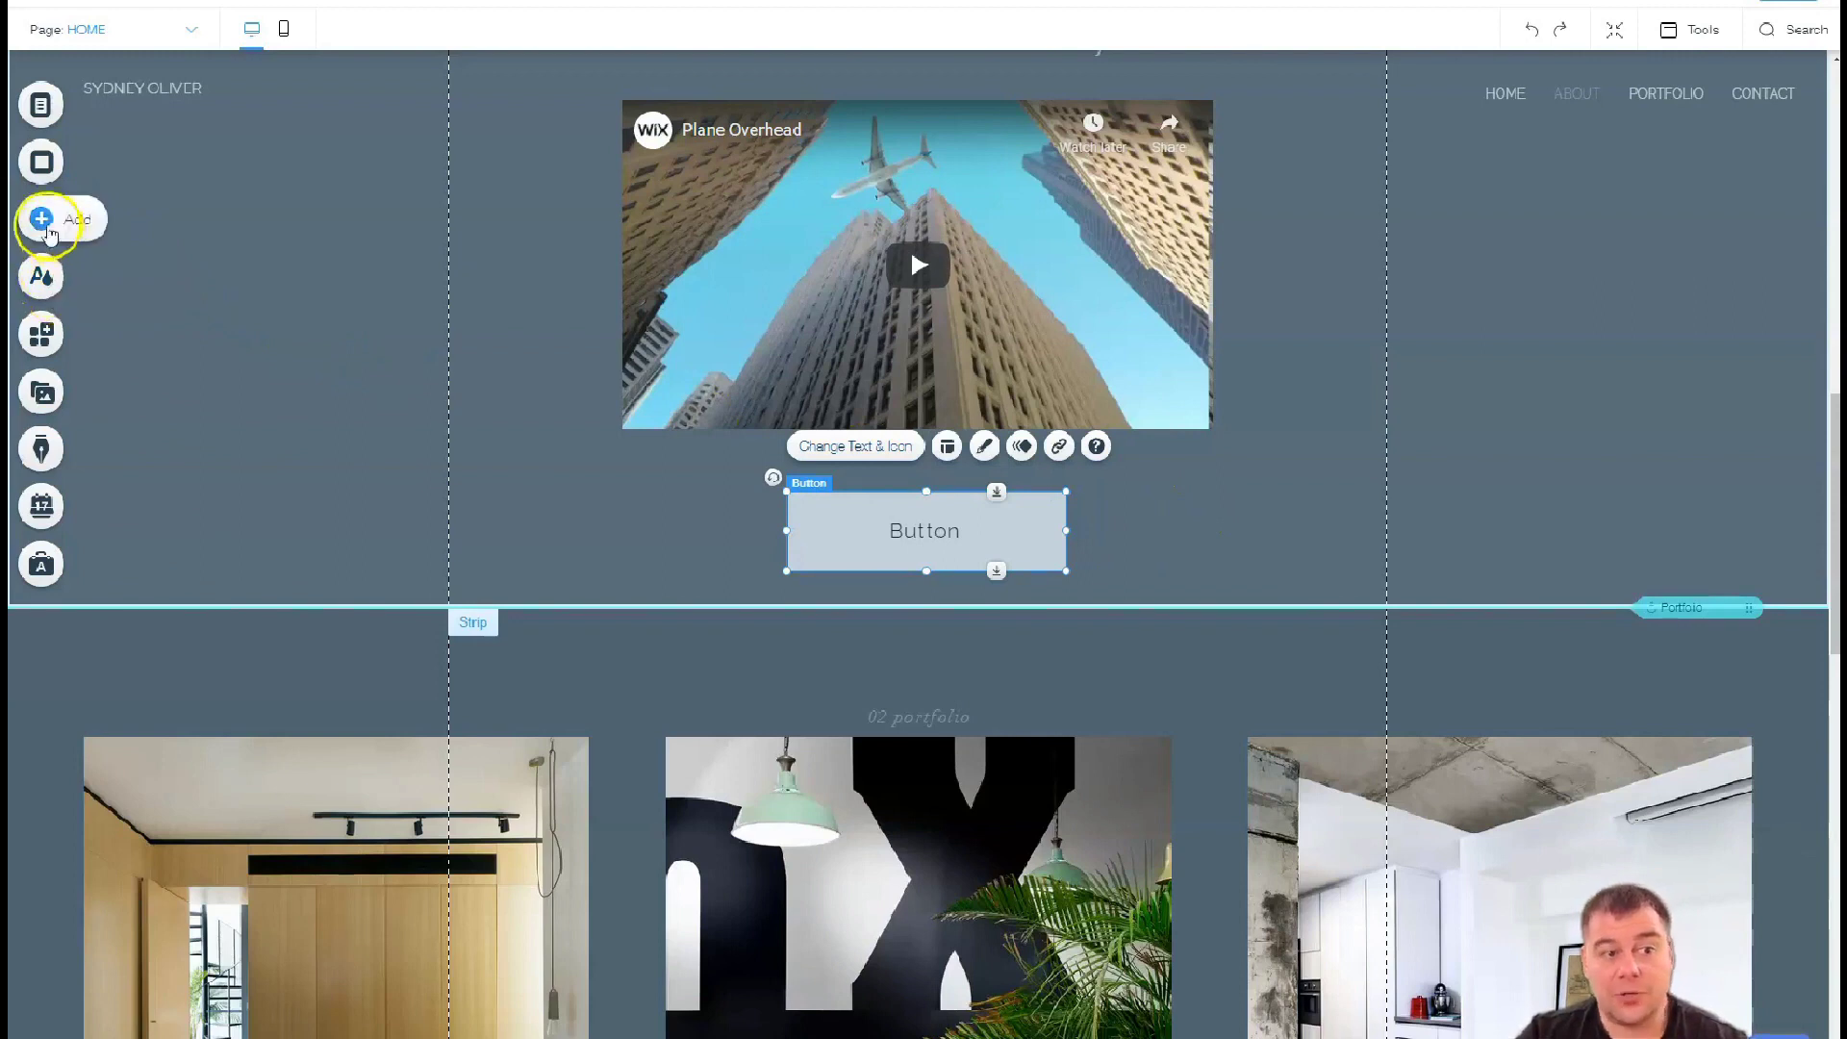
# Place the grey Social Bar just beneath the Button and close the Add panel
pyautogui.click(43, 221)
pyautogui.click(119, 275)
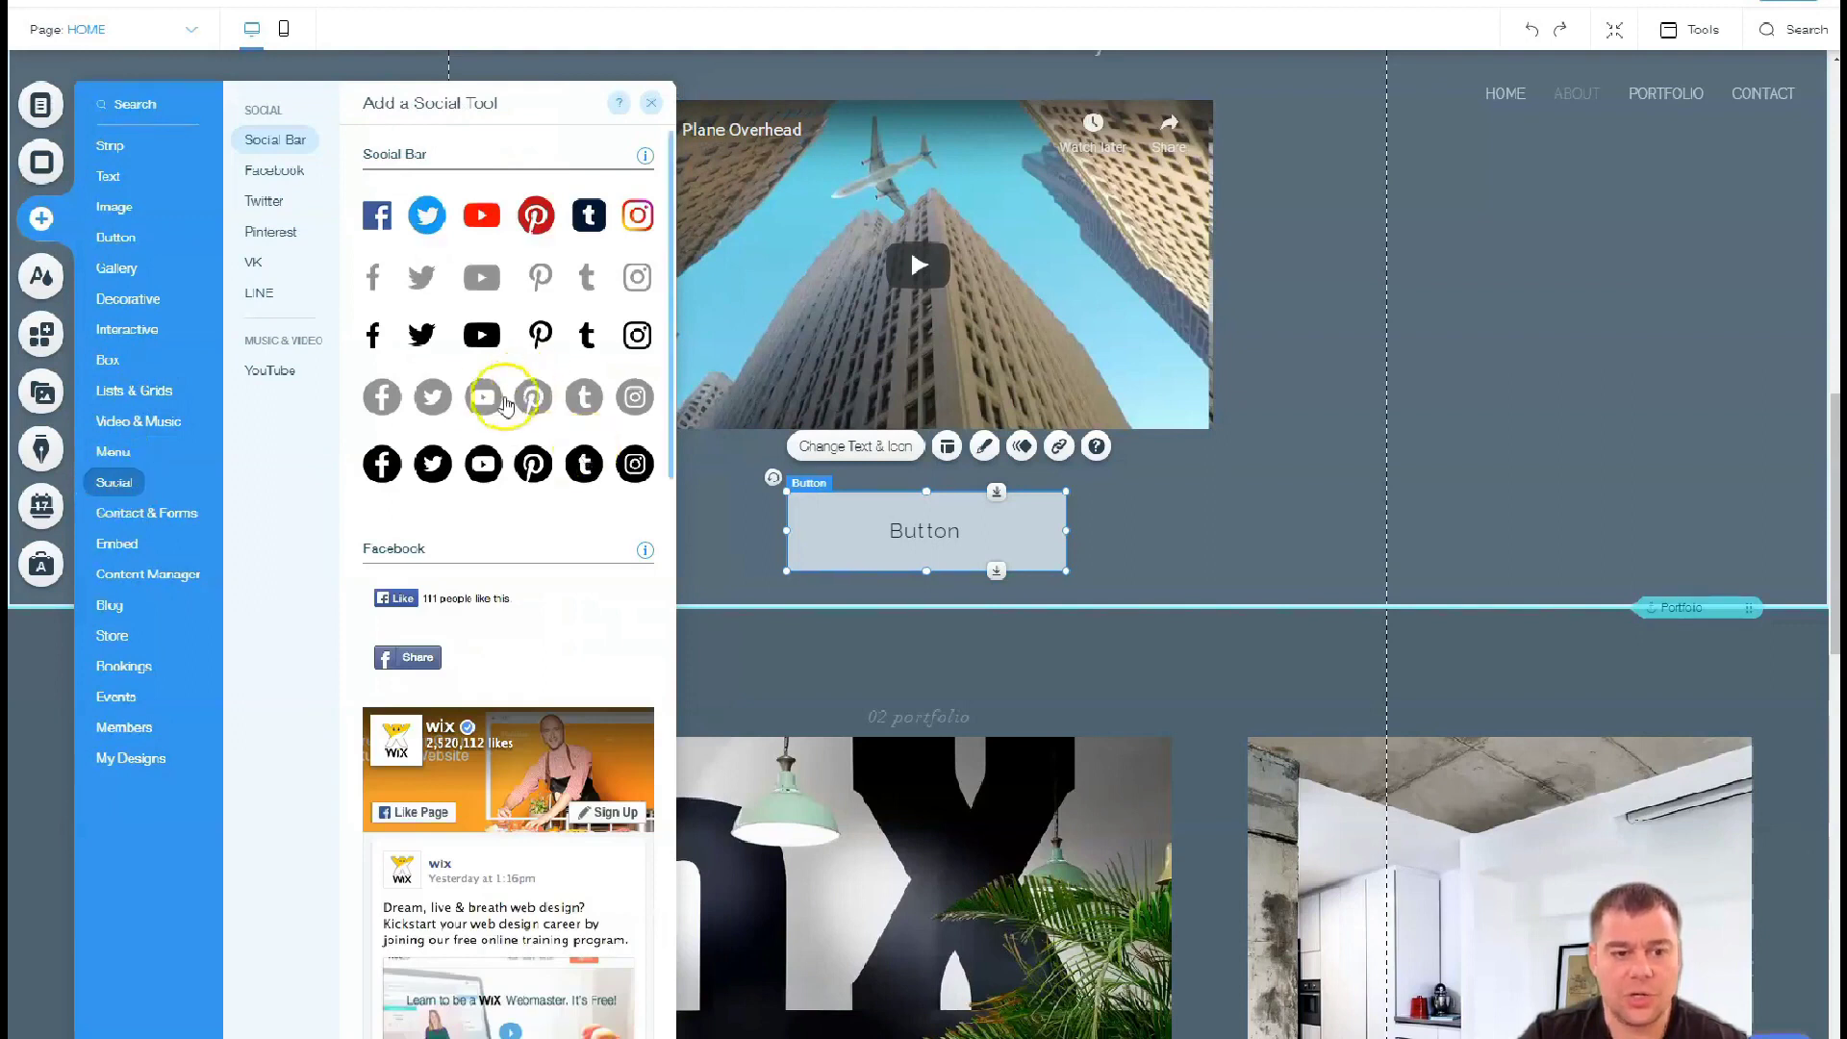
pyautogui.moveTo(483, 398)
pyautogui.mouseDown()
pyautogui.moveTo(967, 487)
pyautogui.moveTo(920, 592)
pyautogui.moveTo(954, 684)
pyautogui.mouseUp()
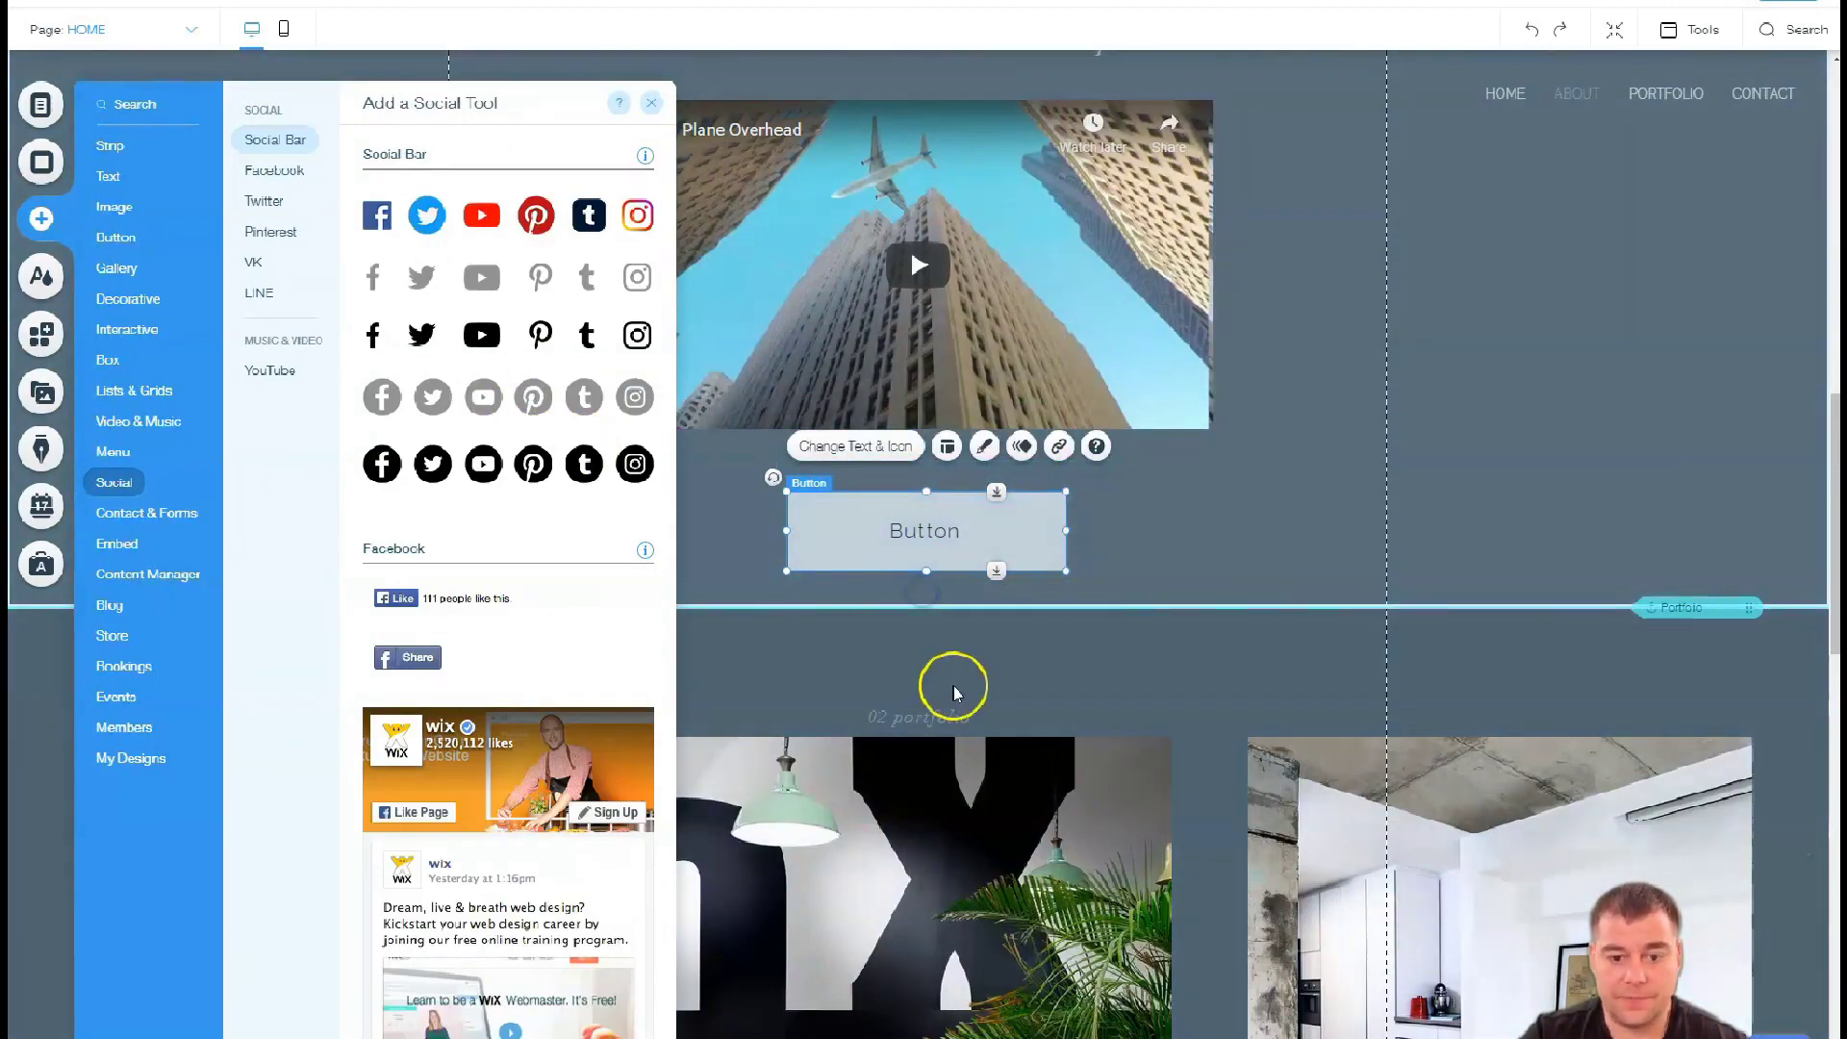
pyautogui.moveTo(969, 617); pyautogui.dragTo(945, 673)
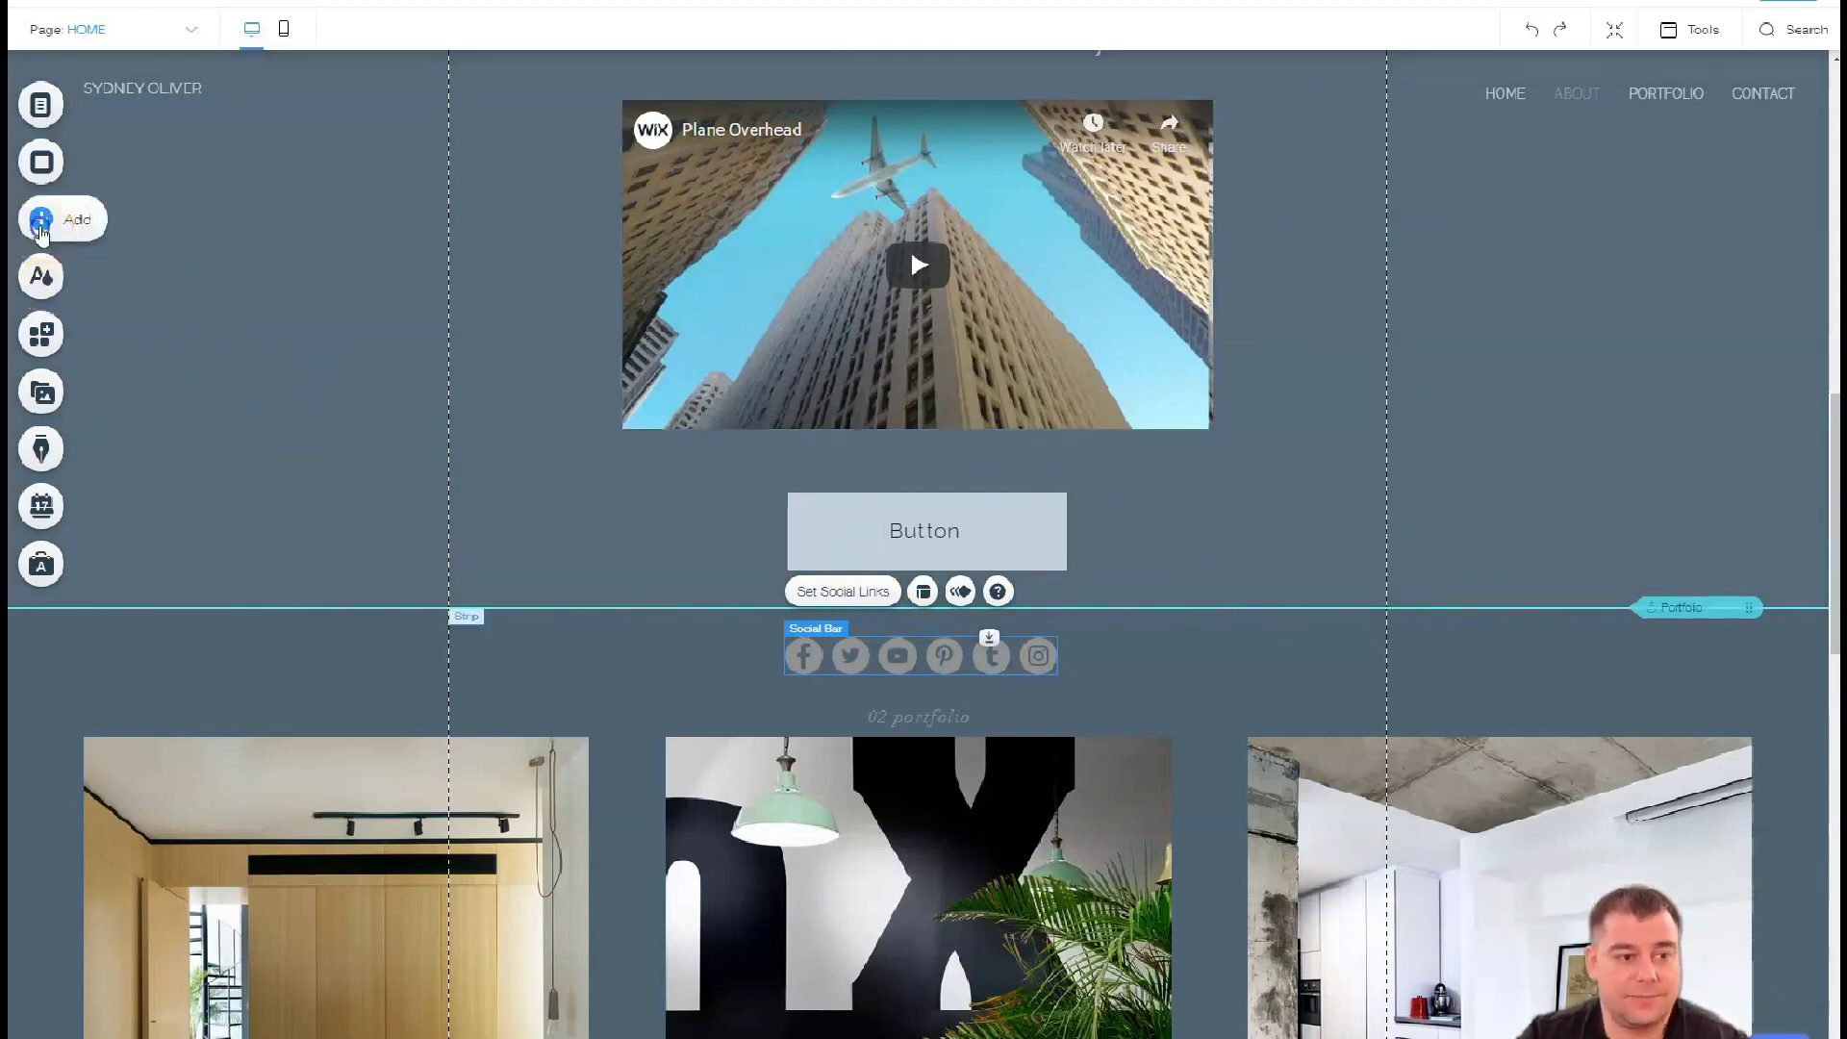
pyautogui.click(41, 218)
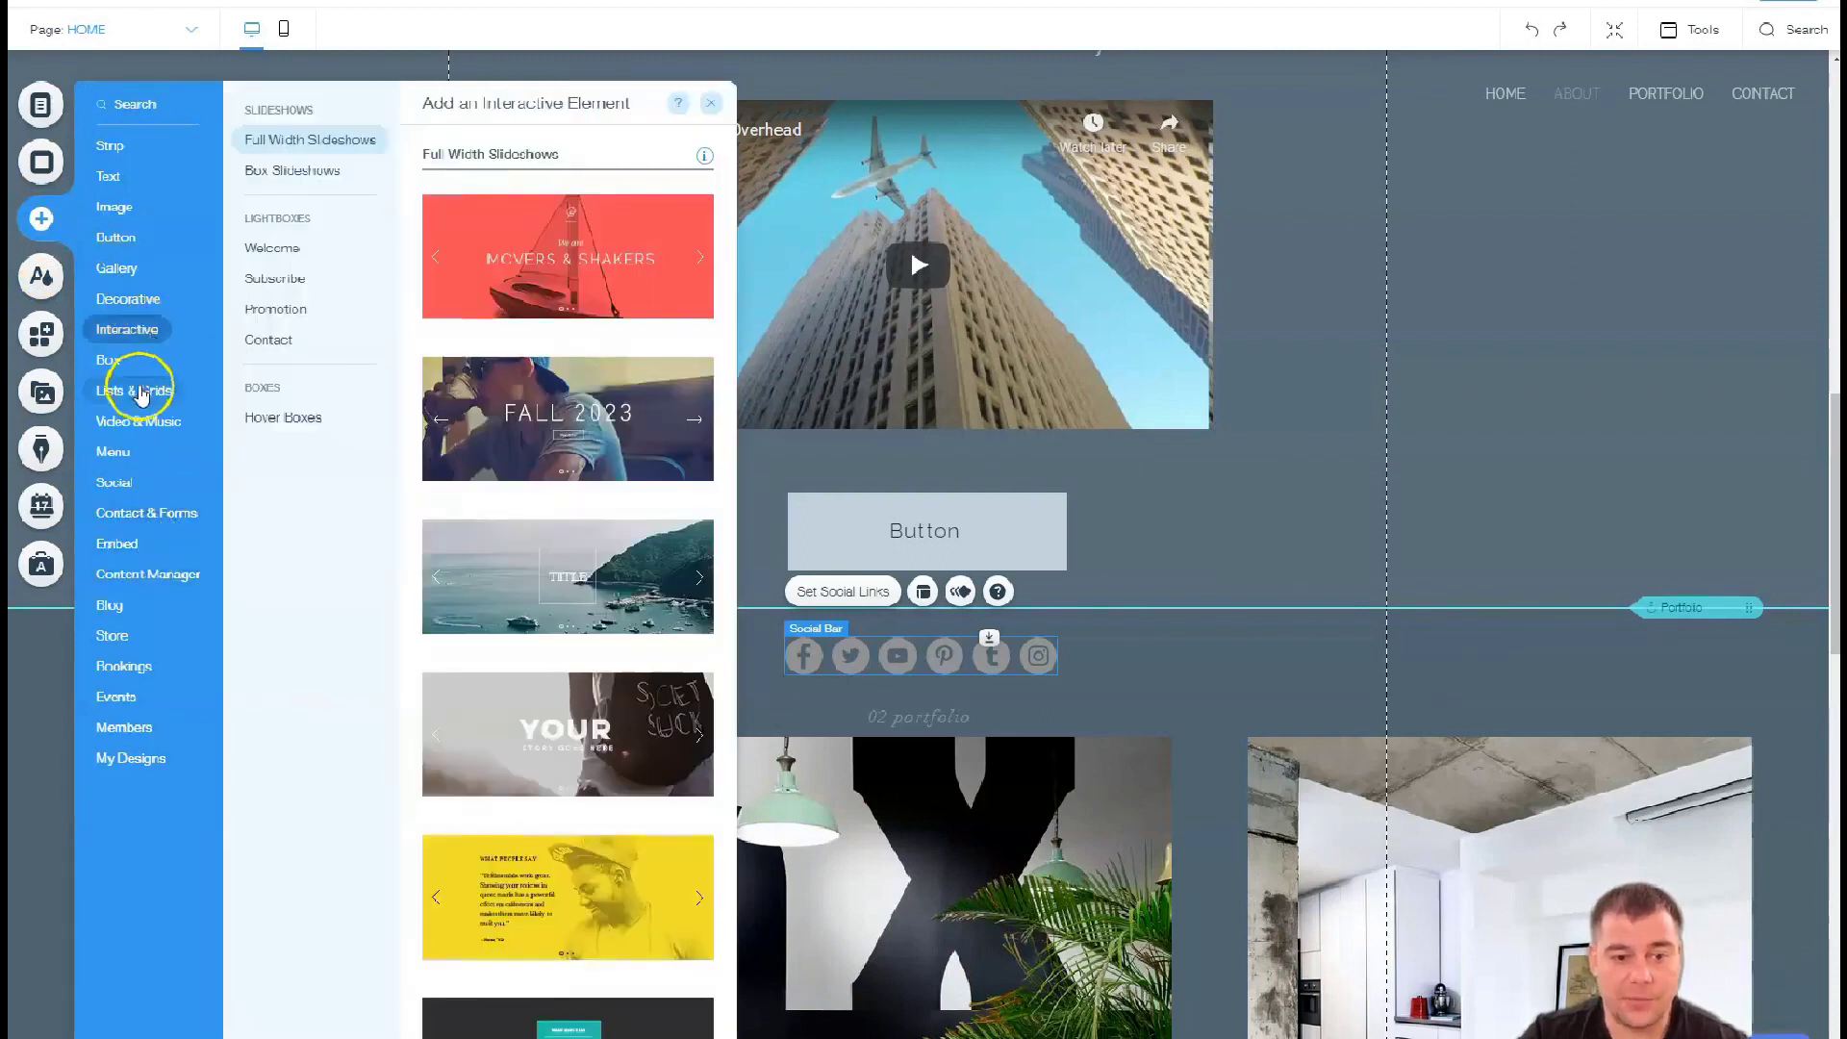
pyautogui.moveTo(138, 421)
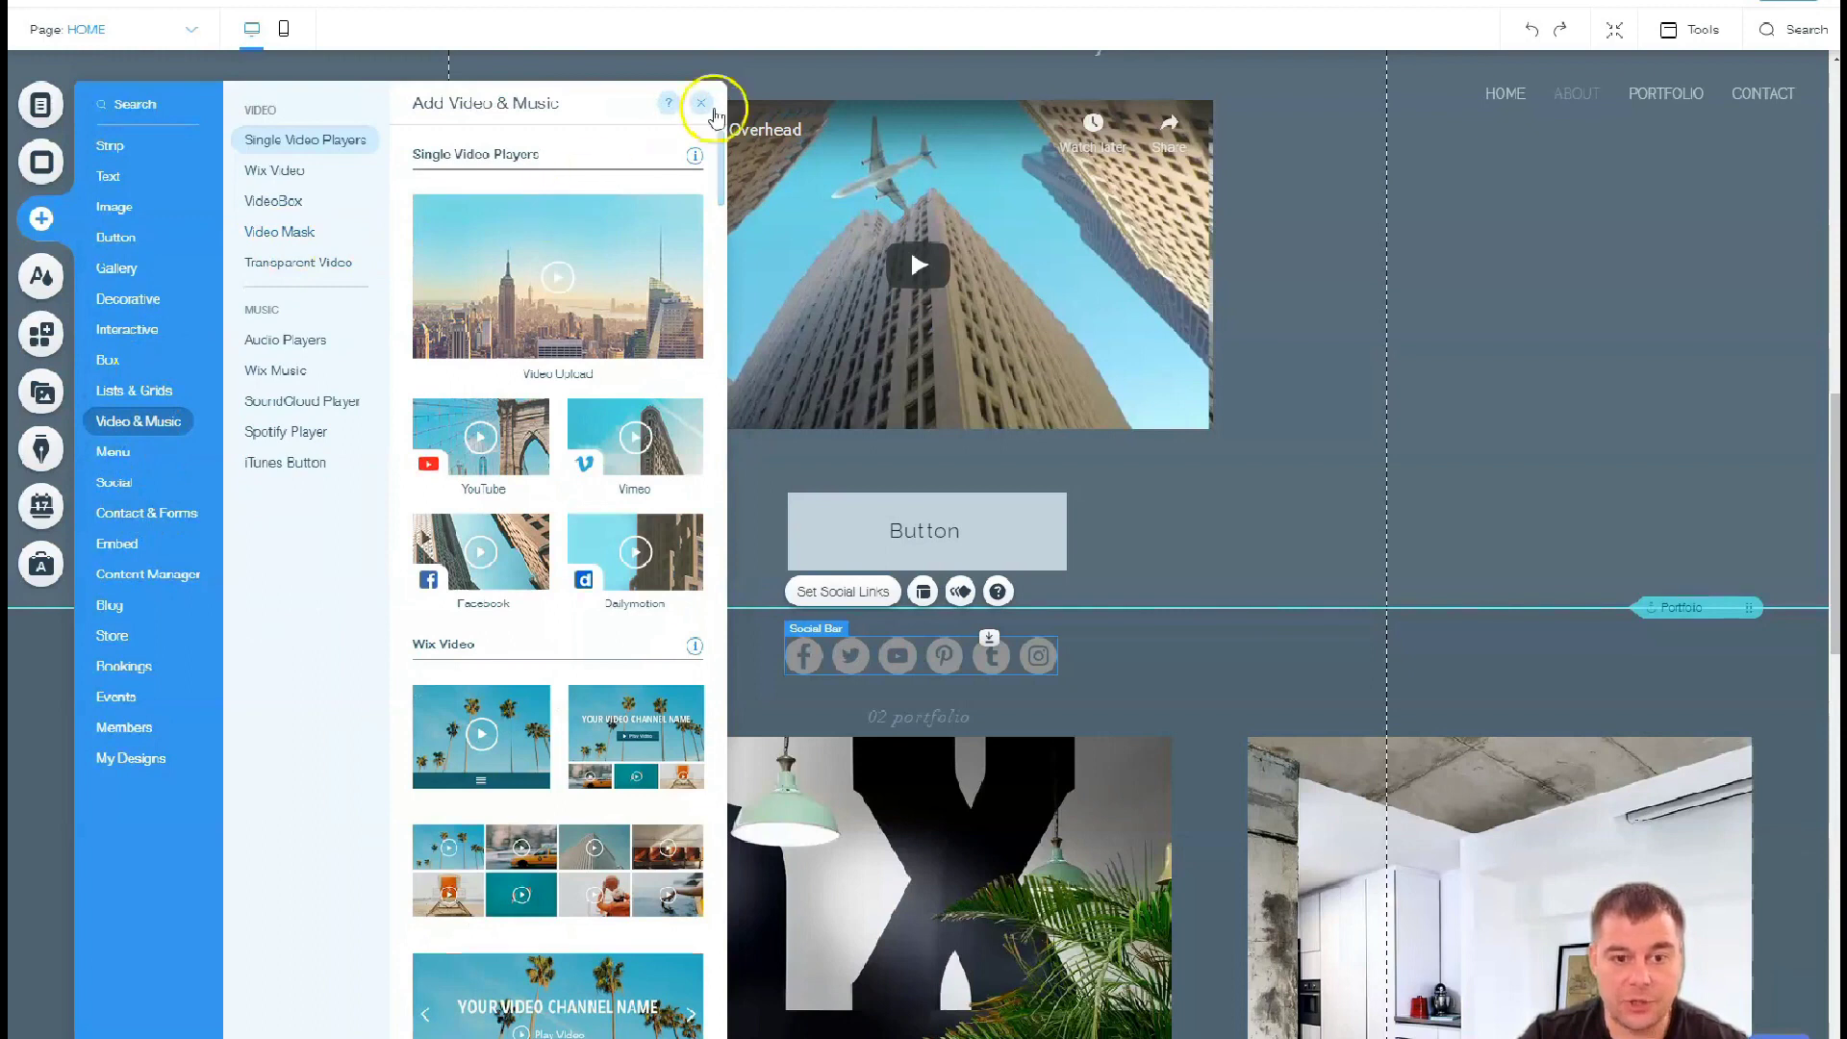
pyautogui.click(700, 102)
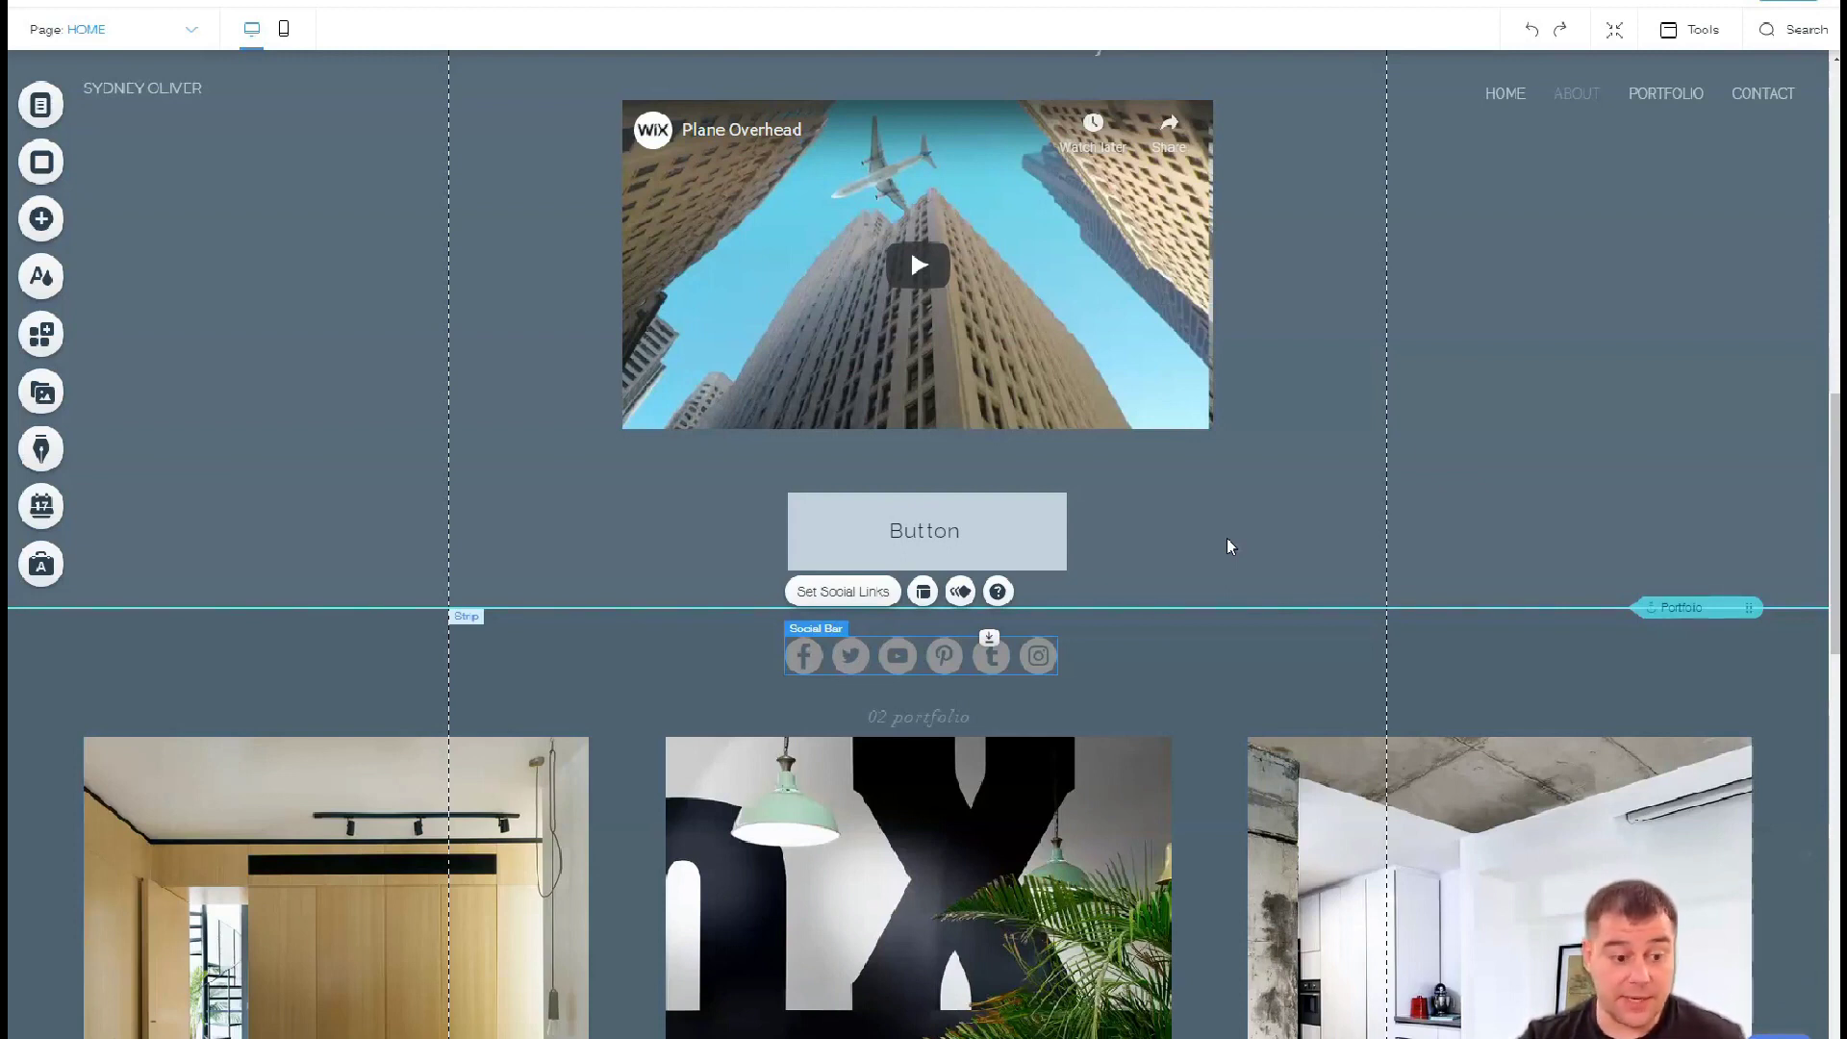
pyautogui.scroll(-3, 1237, 549)
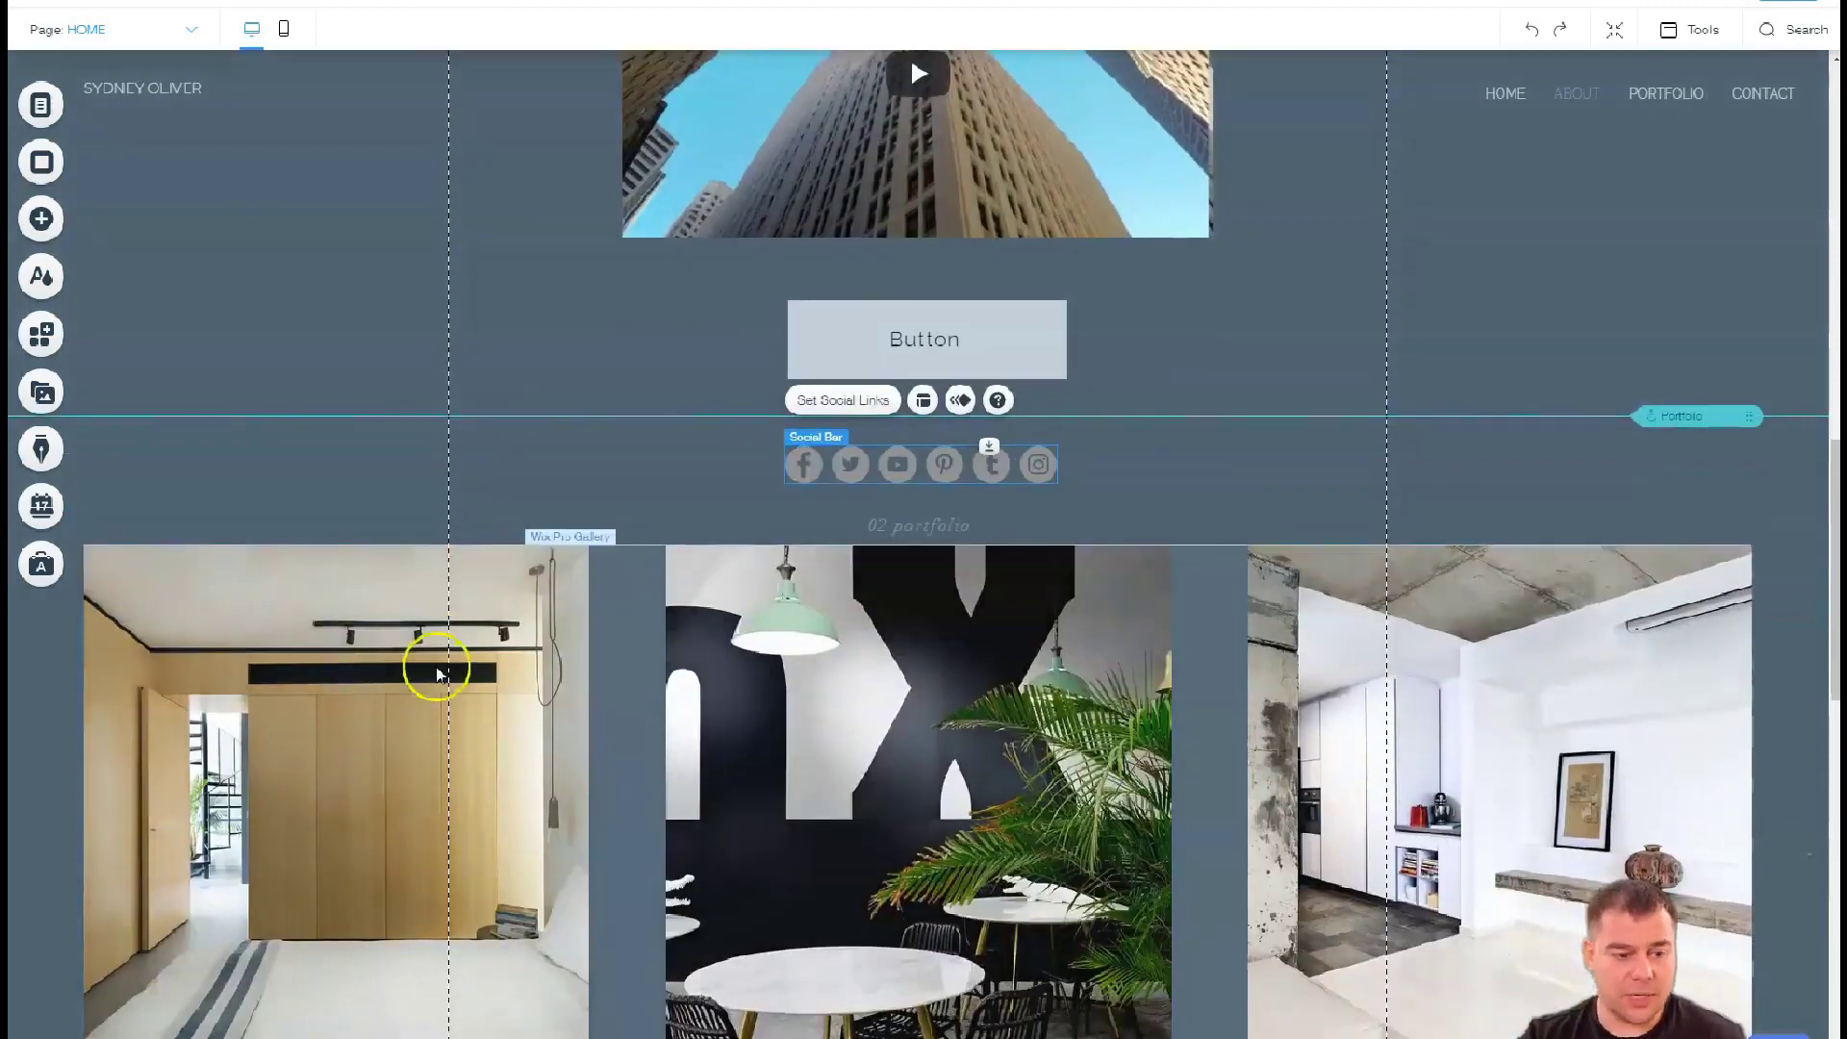
pyautogui.scroll(4, 827, 524)
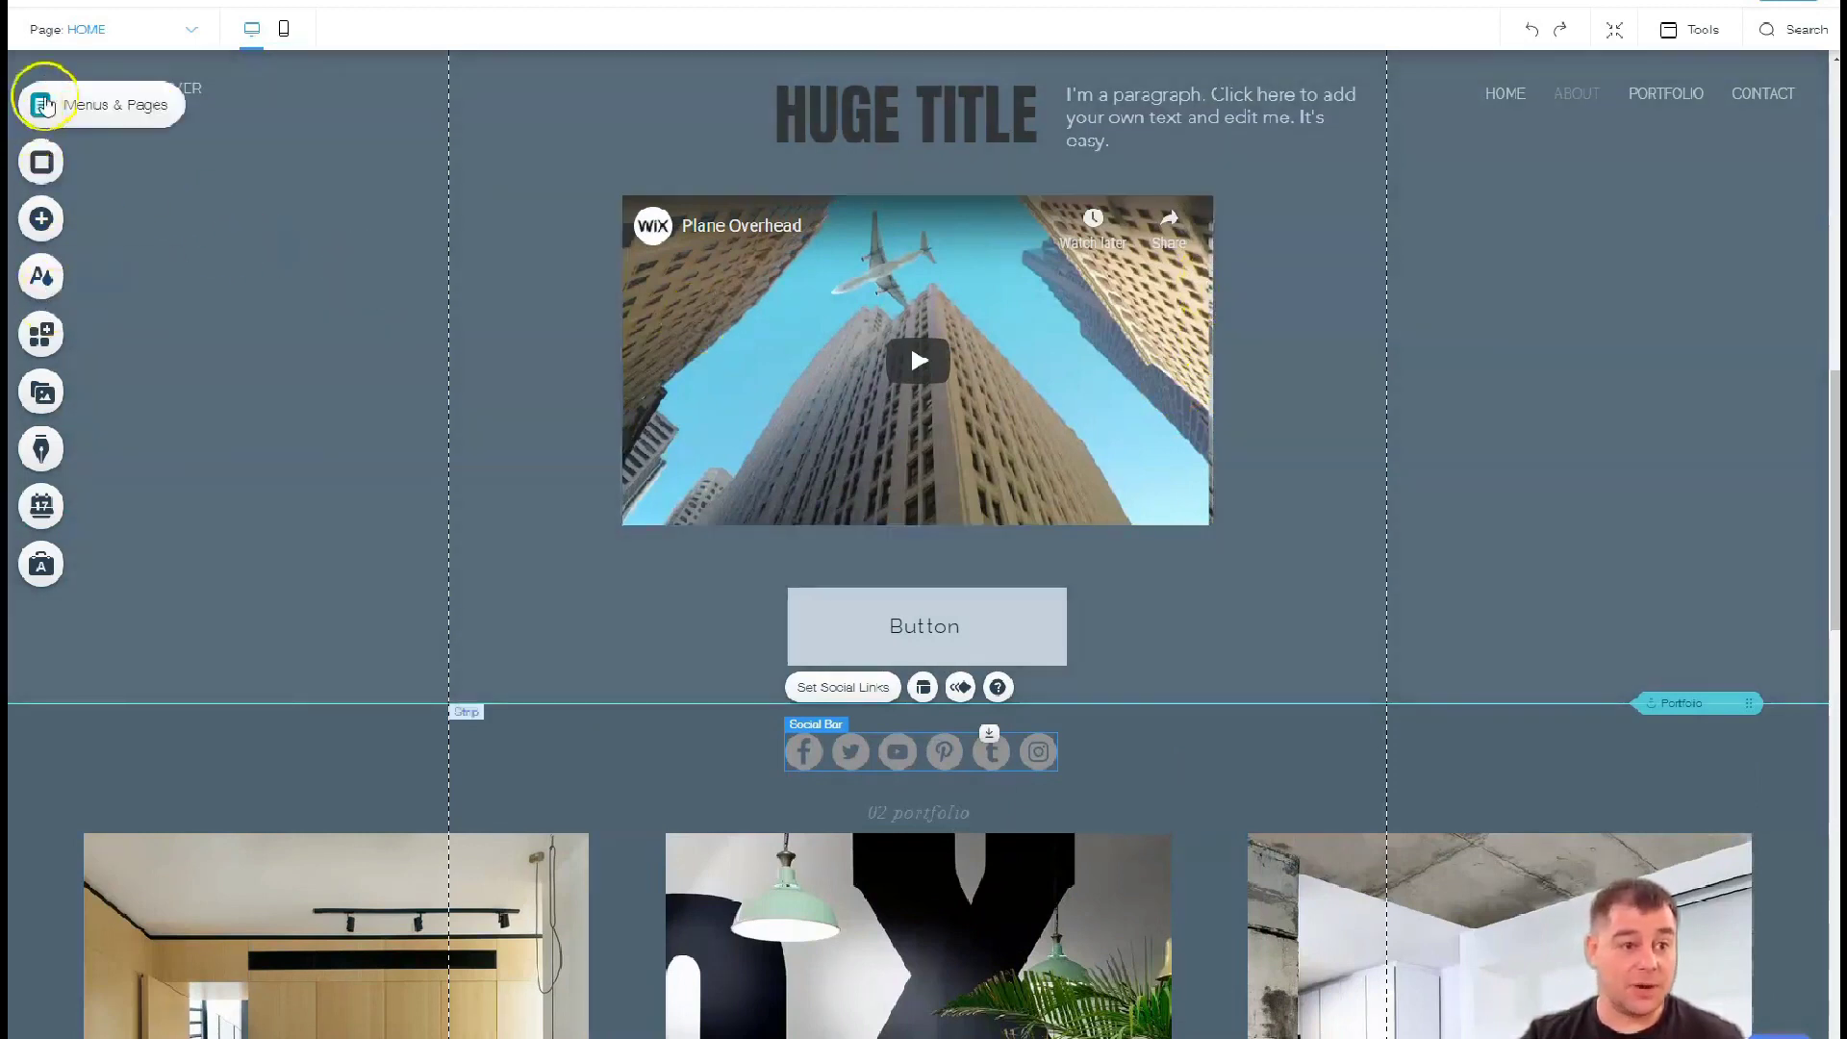
# Open the HOME page settings and review its Layouts, Permissions and SEO (Google) tabs
pyautogui.click(43, 104)
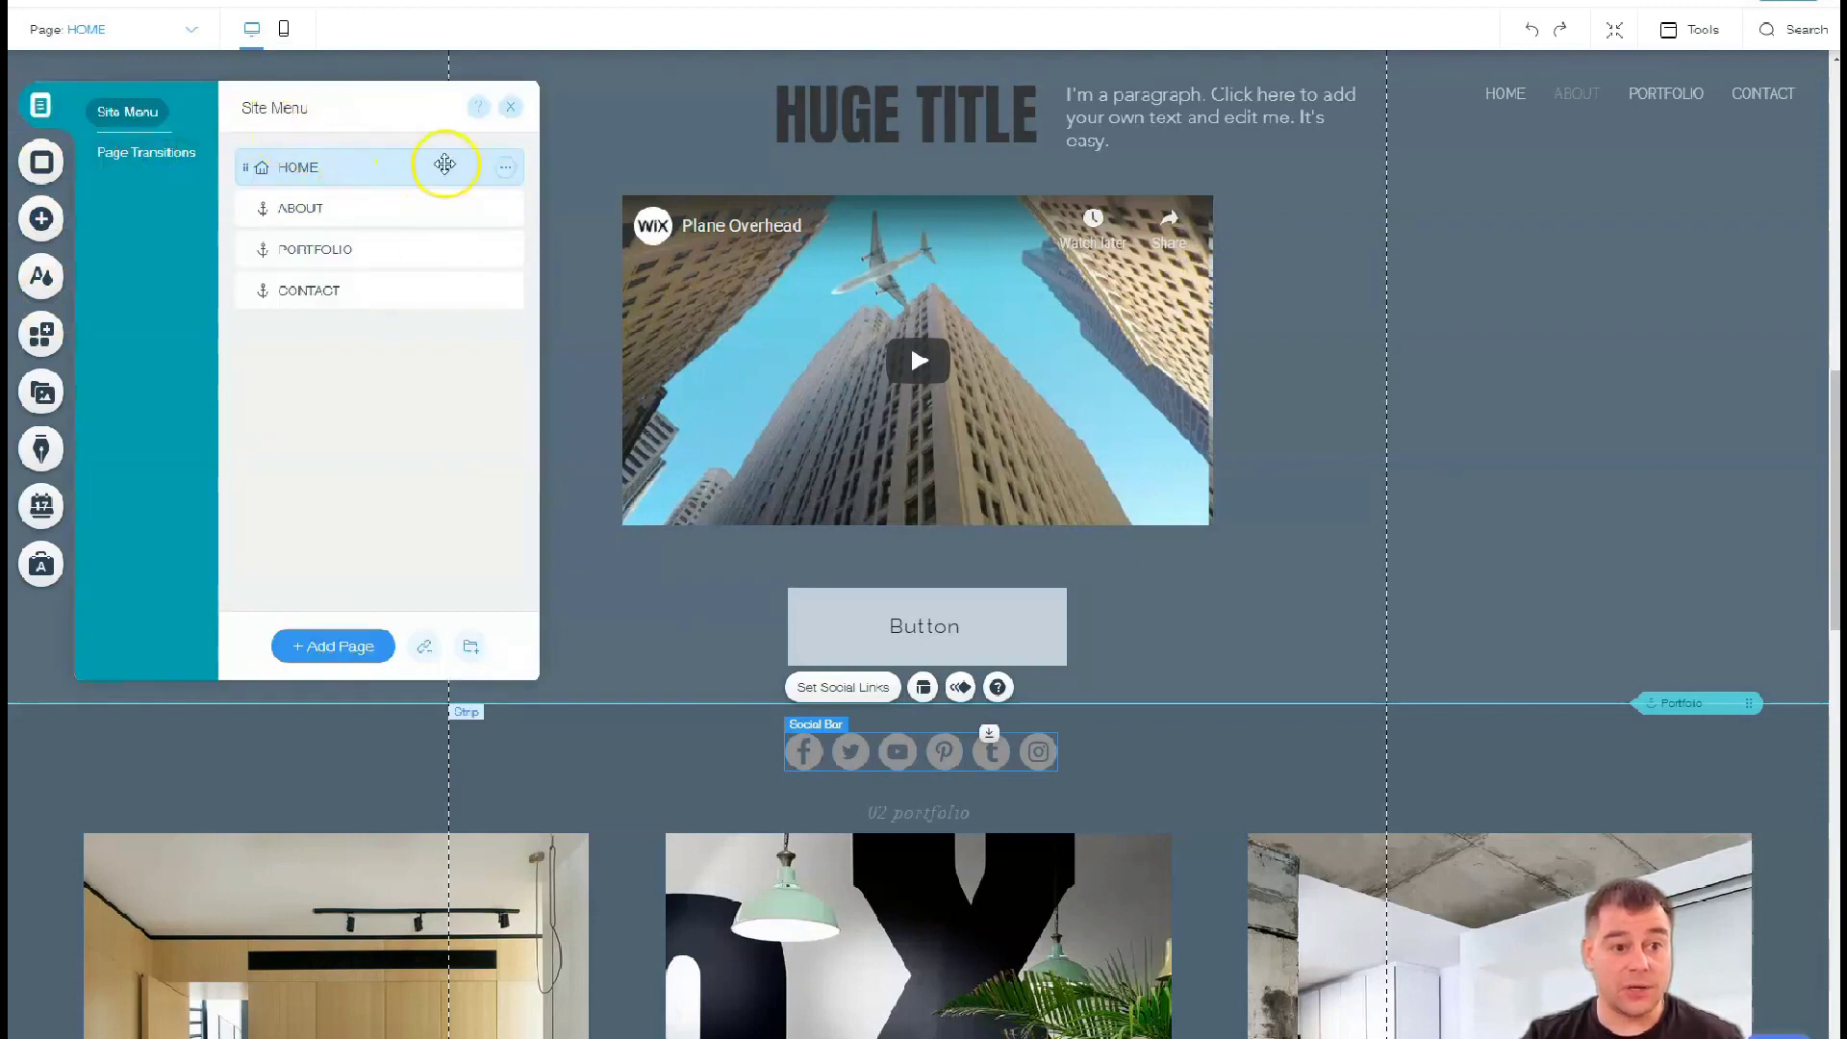
pyautogui.click(504, 172)
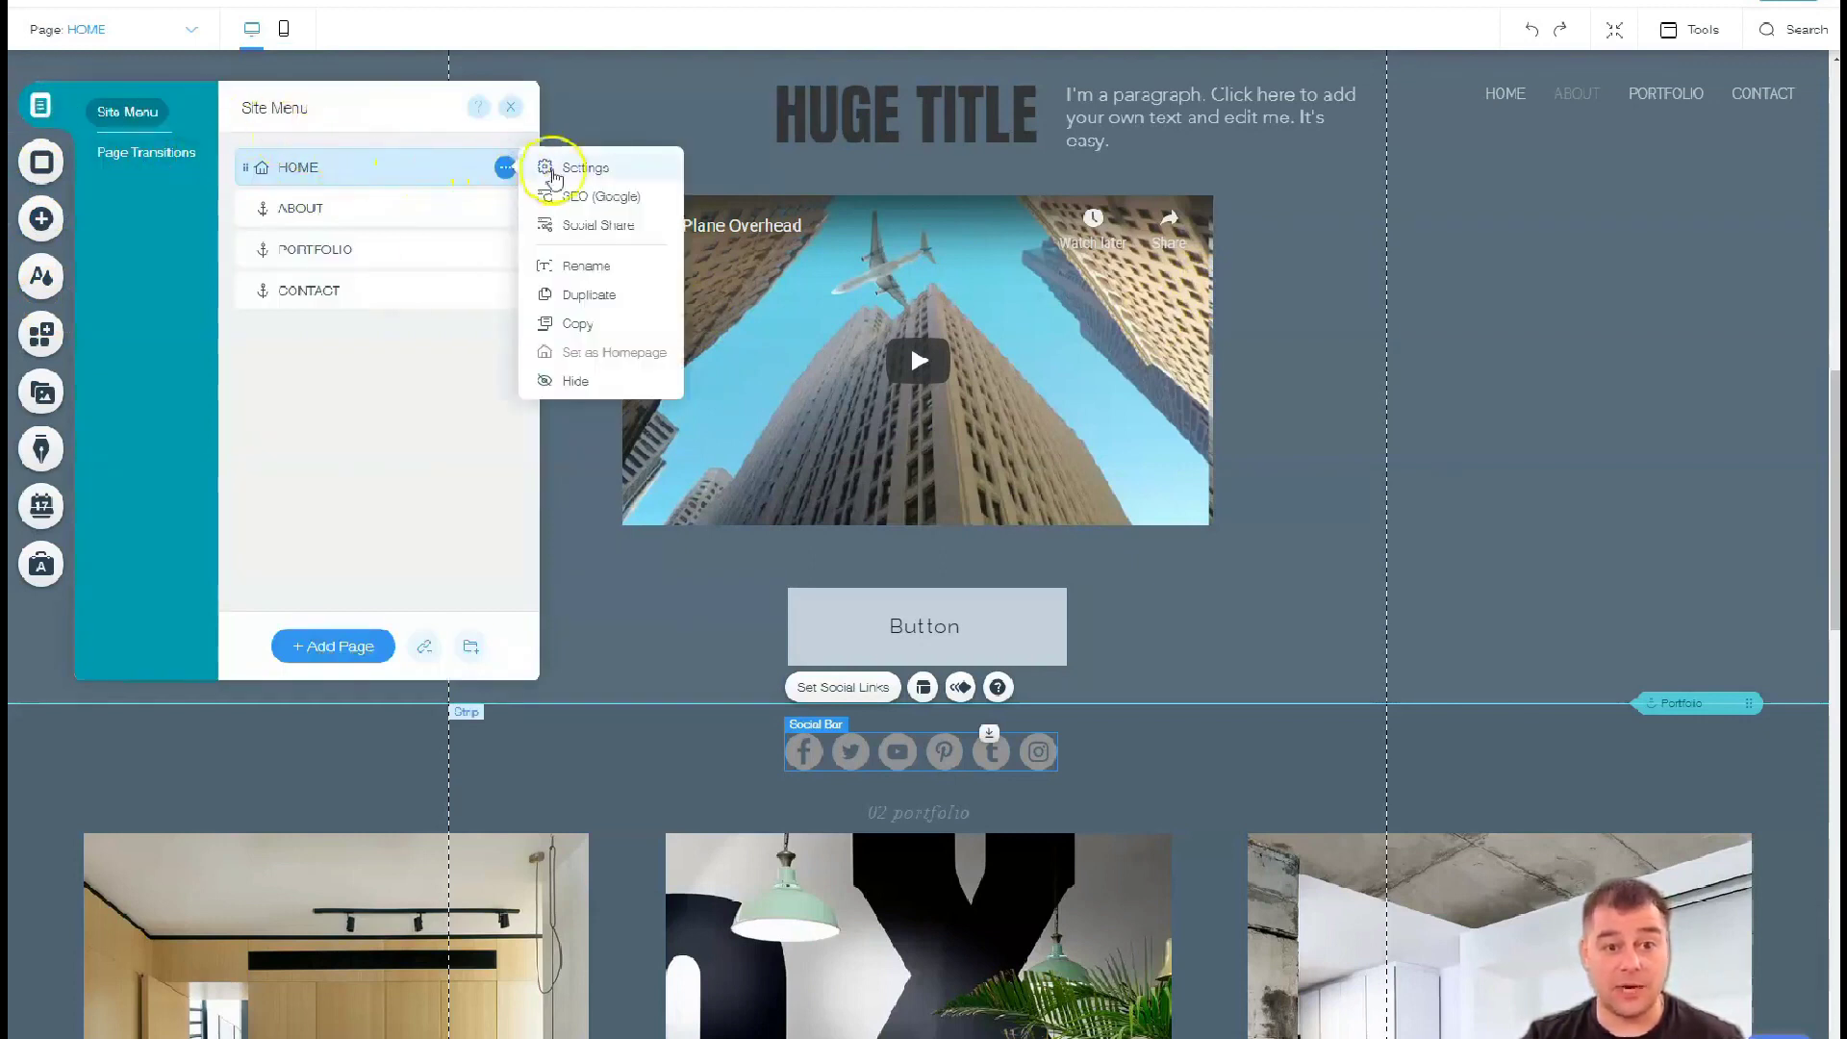
pyautogui.click(586, 171)
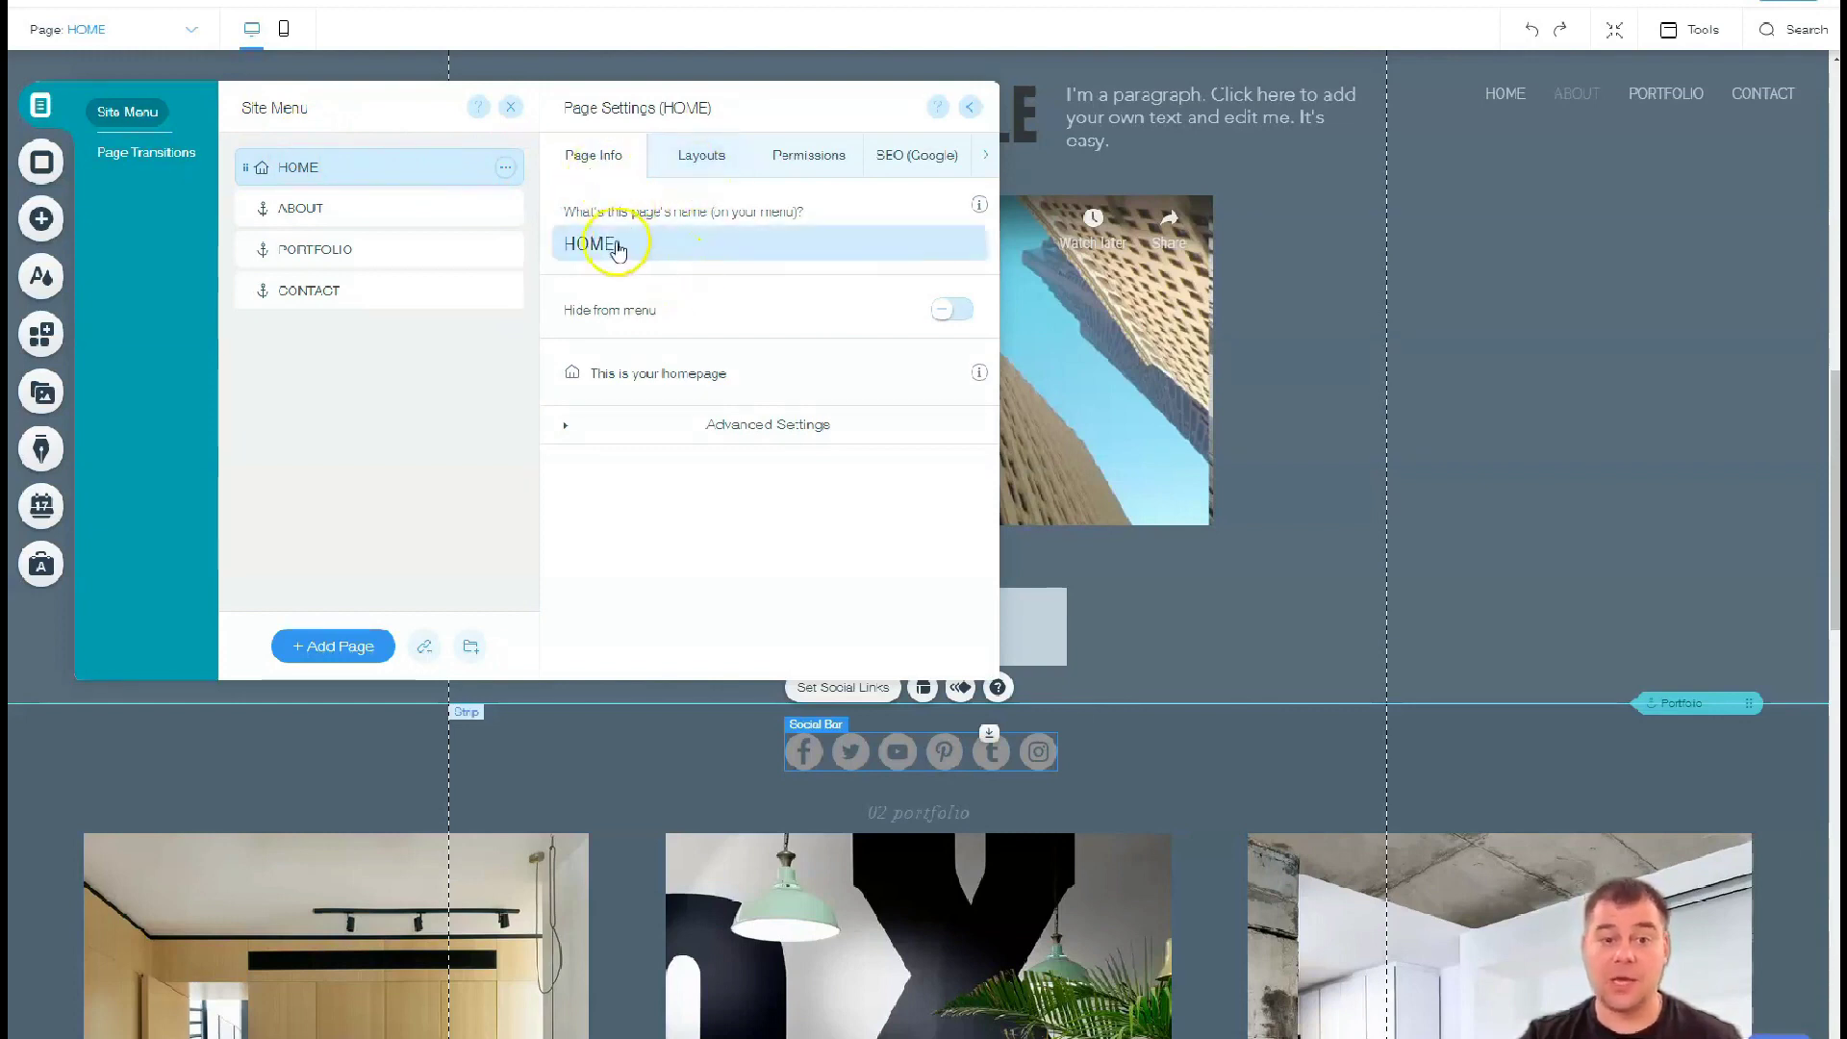
pyautogui.click(695, 162)
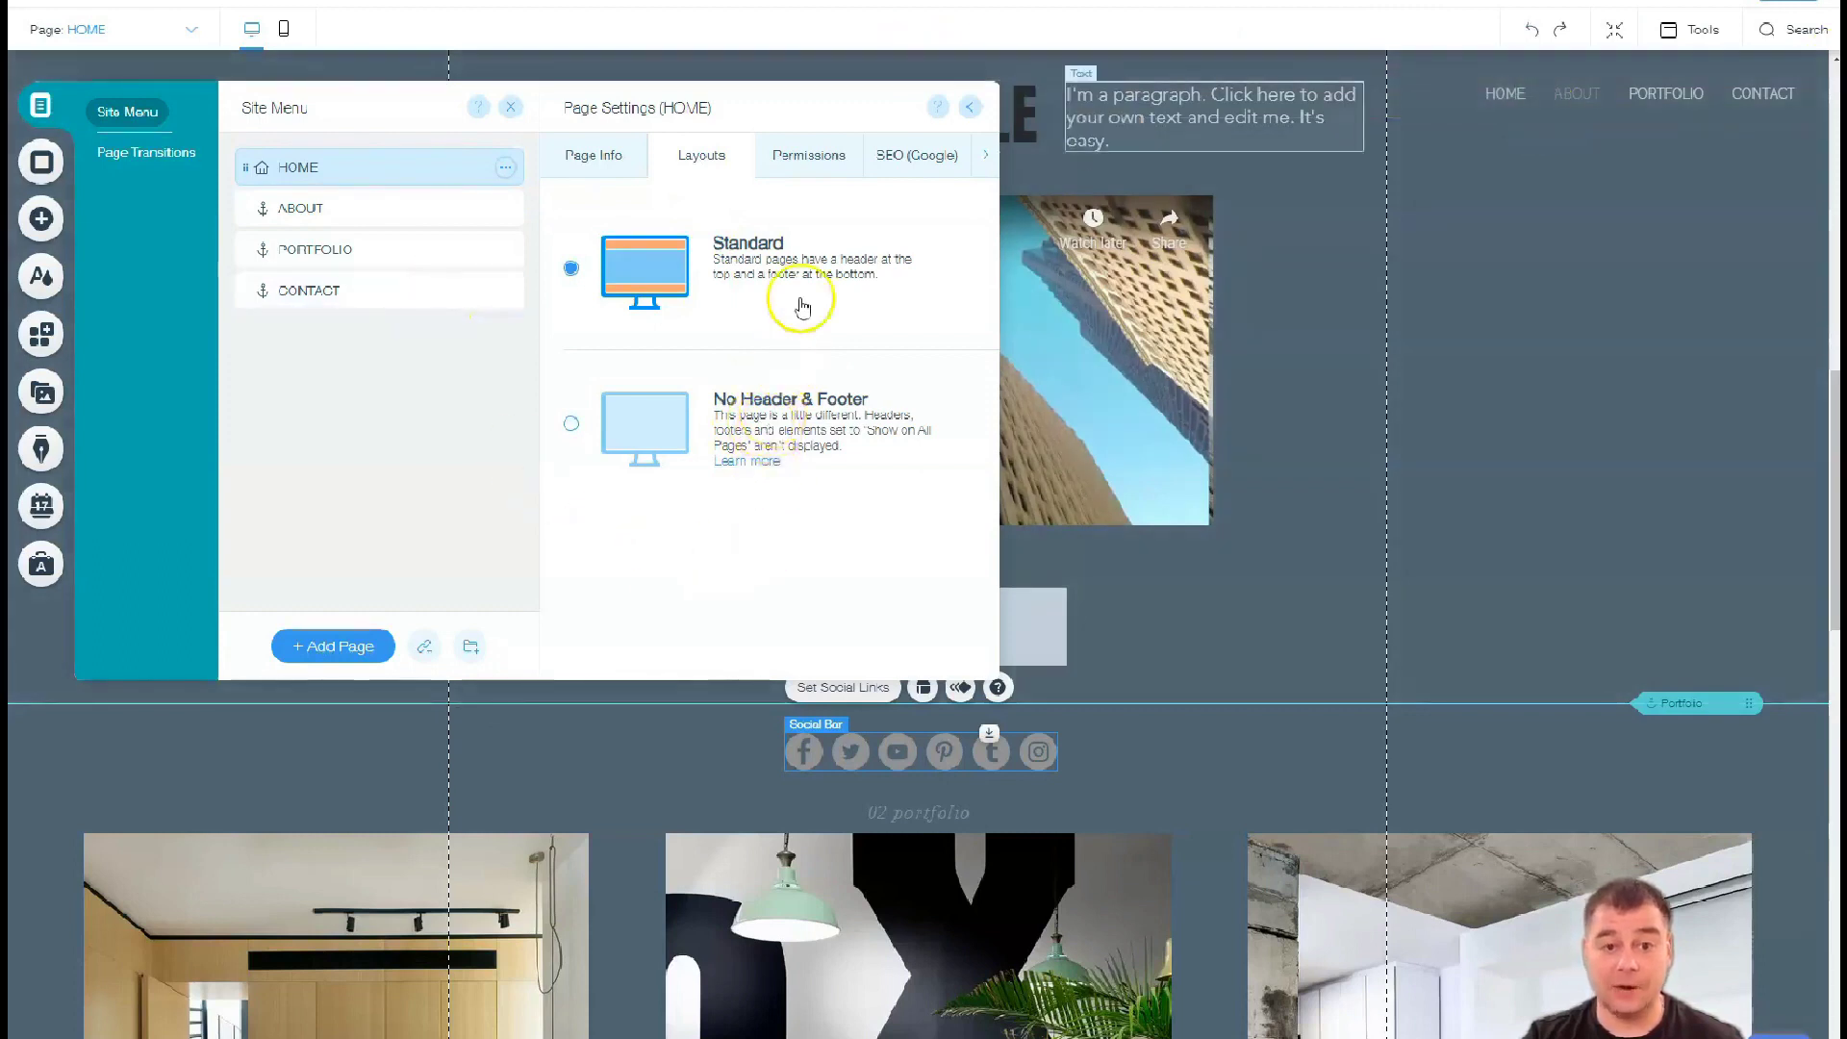
pyautogui.click(806, 165)
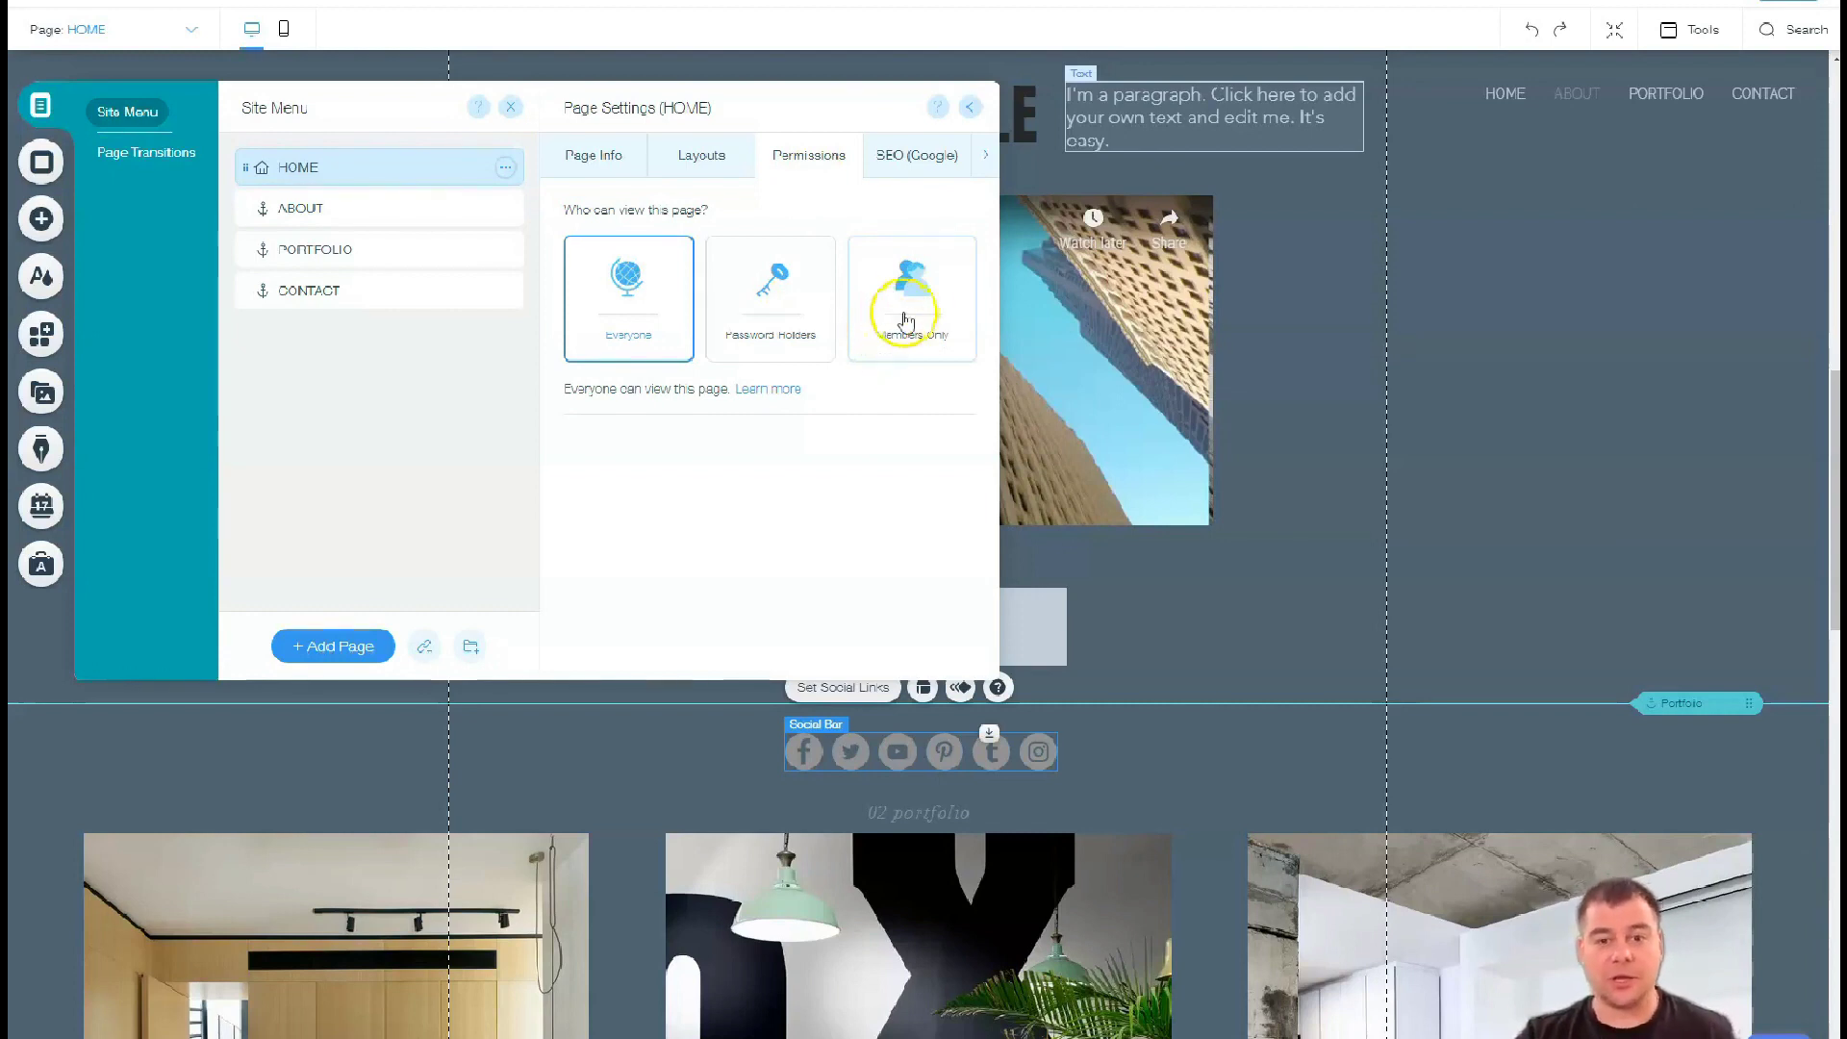
pyautogui.click(909, 158)
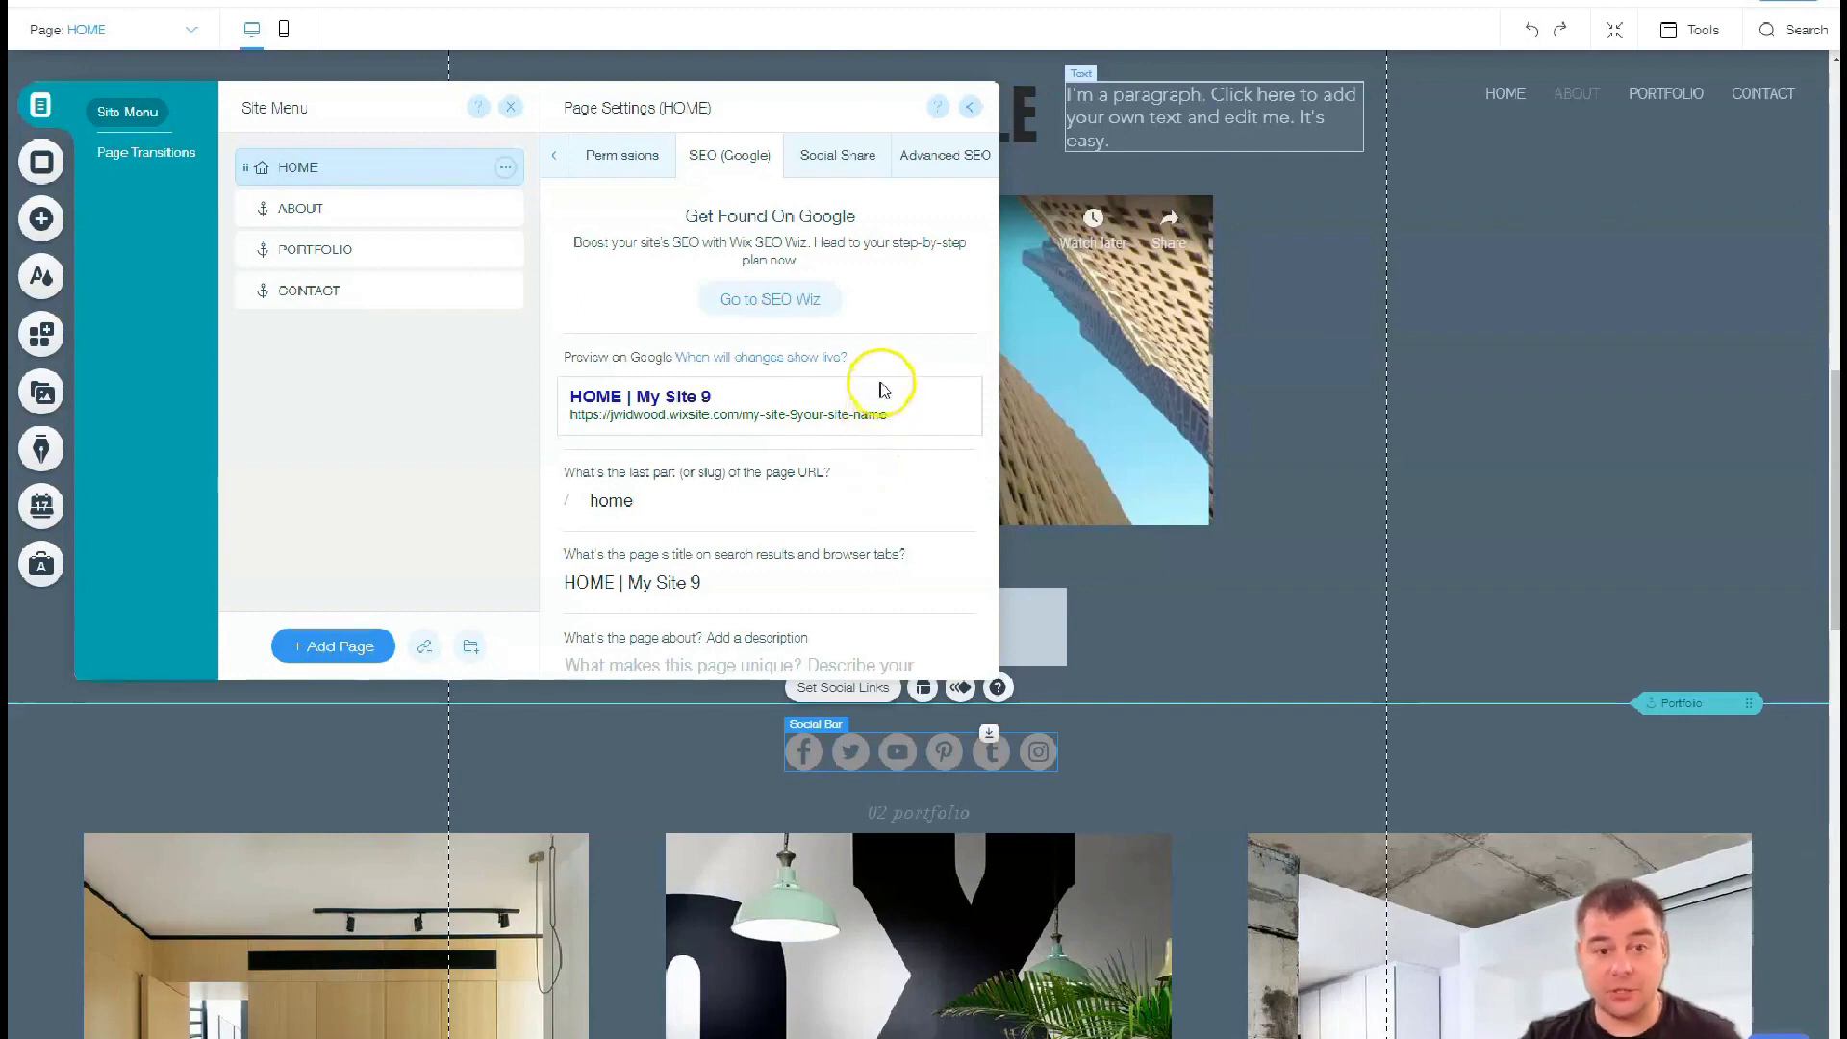
# View the HOME page's Social Share preview, then close Page Settings
pyautogui.click(825, 164)
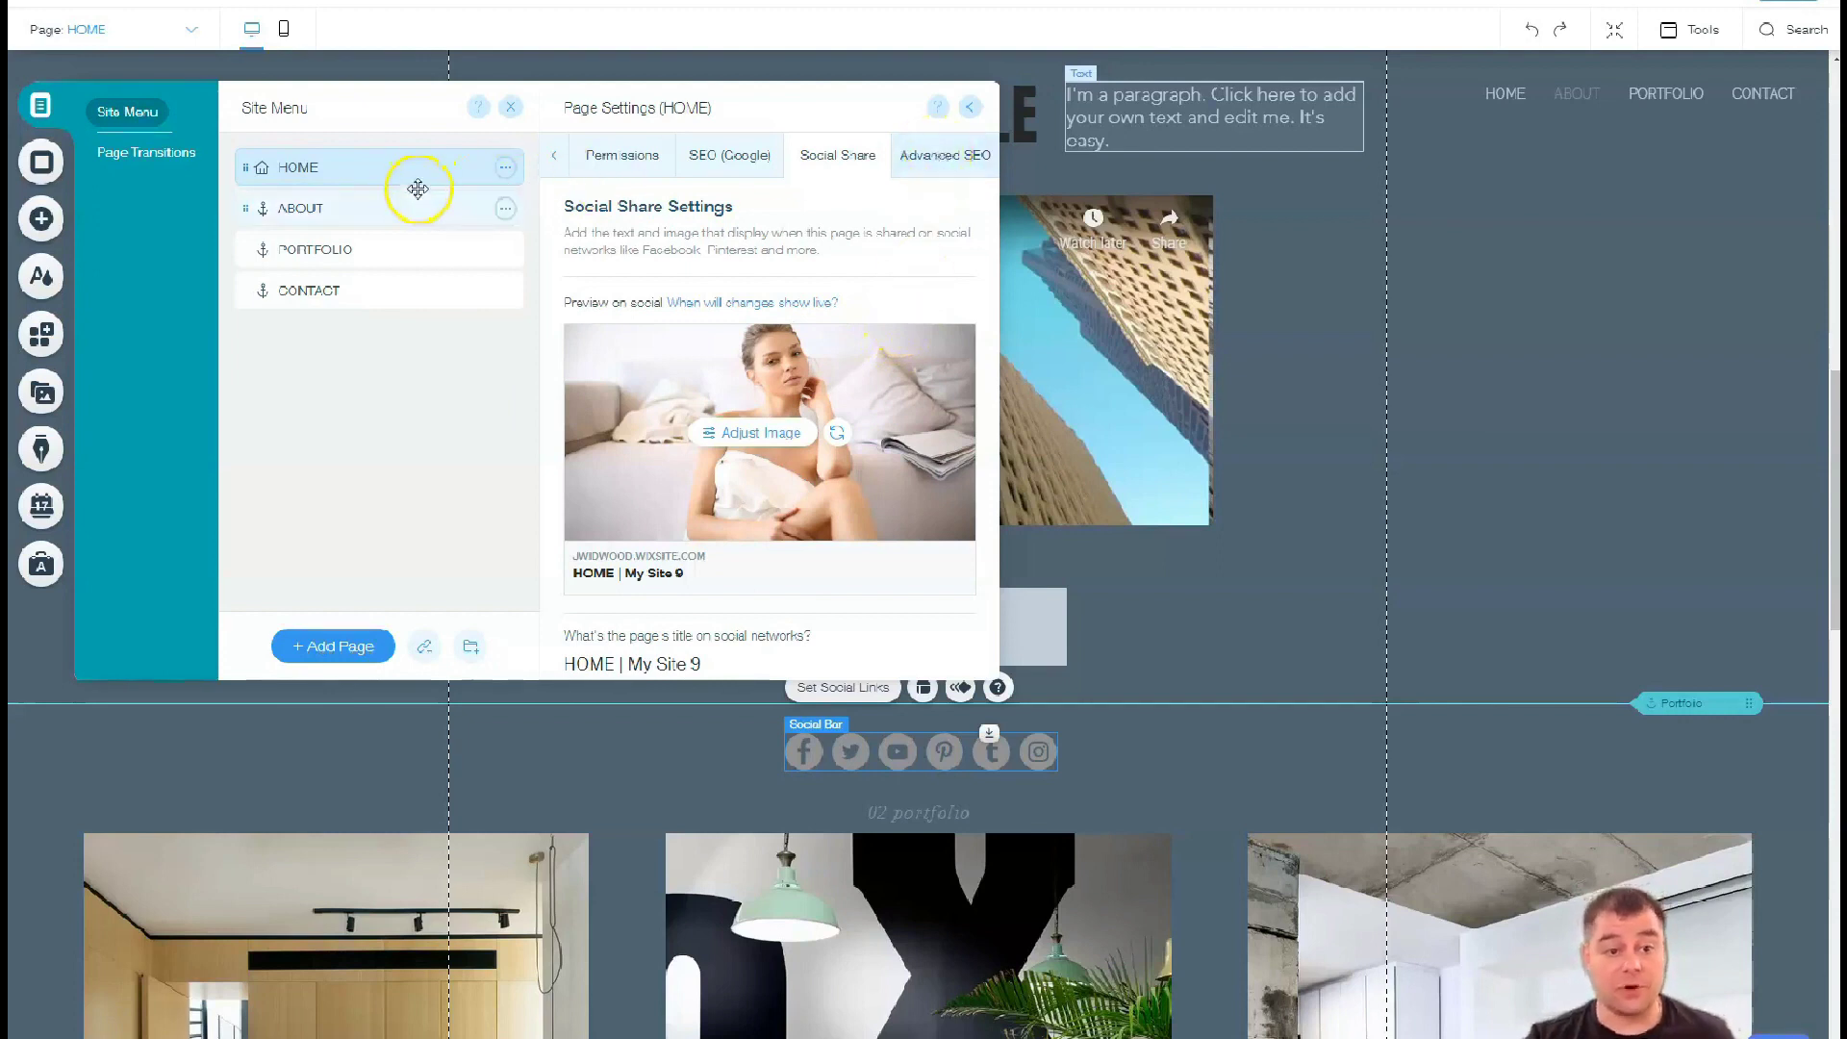
pyautogui.click(963, 106)
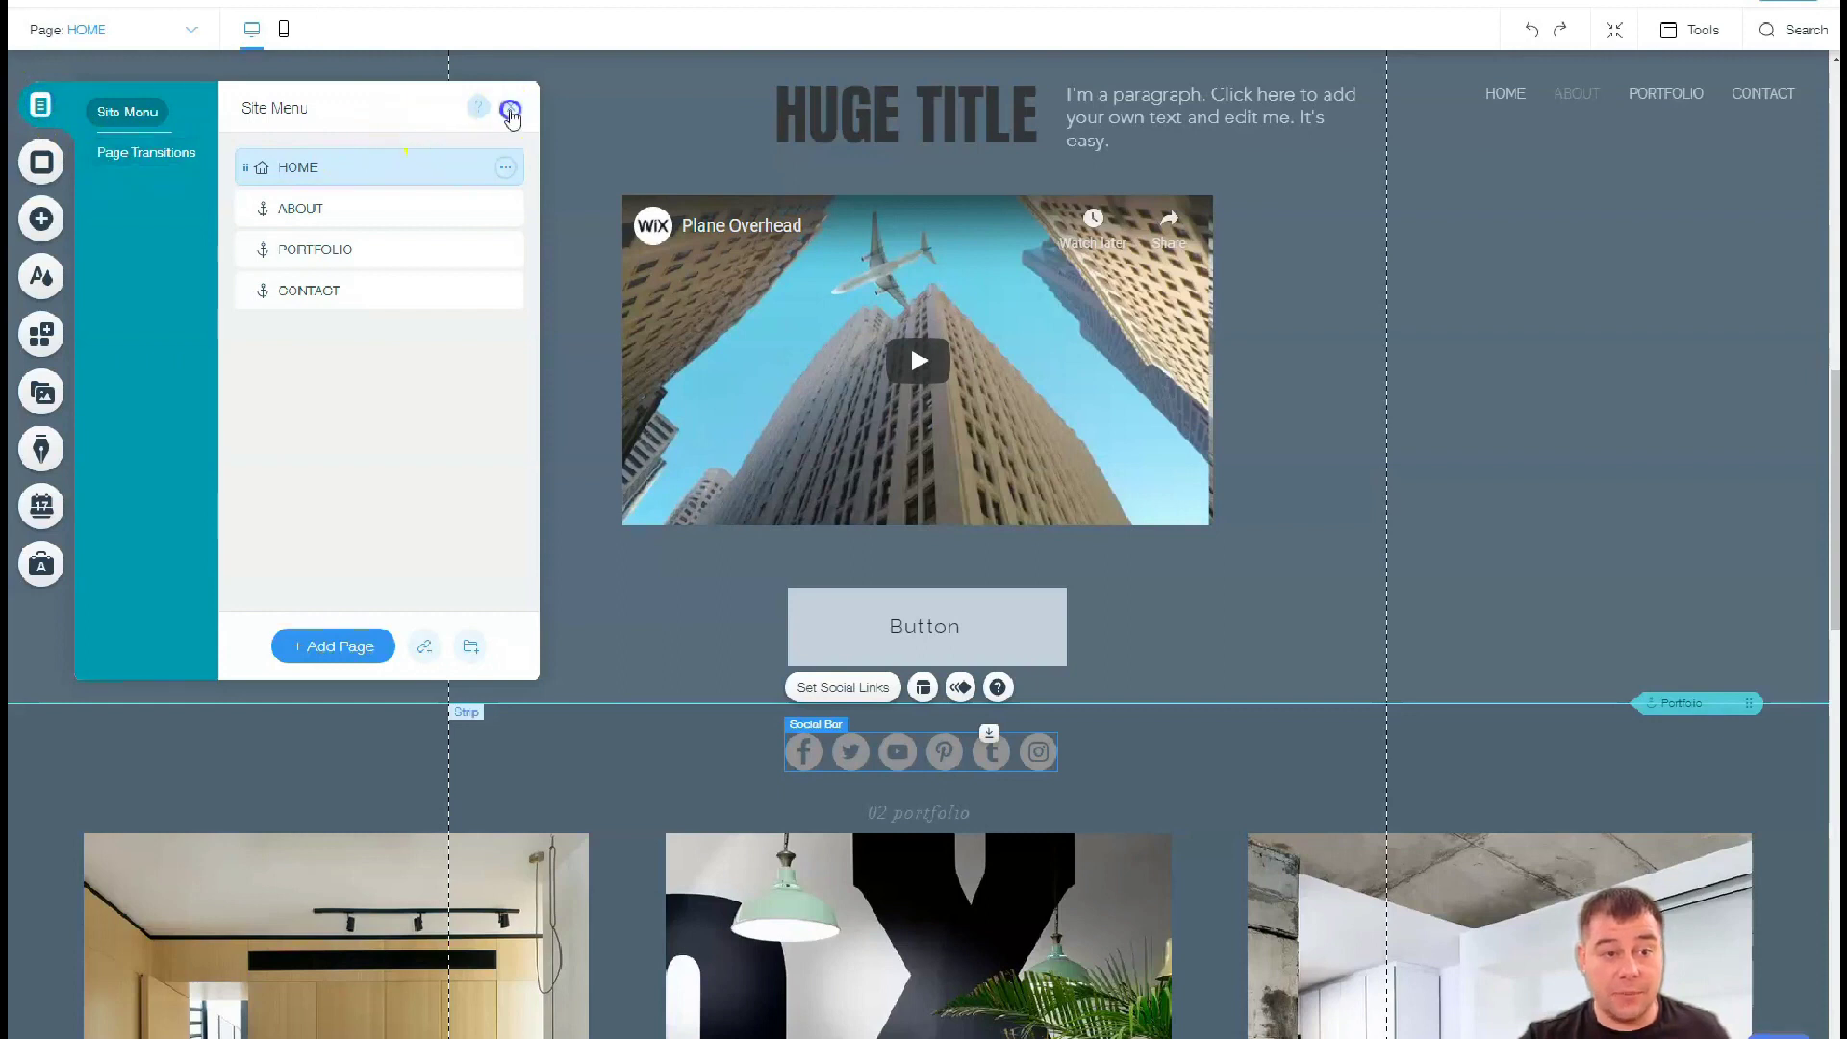
# Close the Site Menu and launch the App Market from the Settings dropdown
pyautogui.click(510, 107)
pyautogui.click(179, 5)
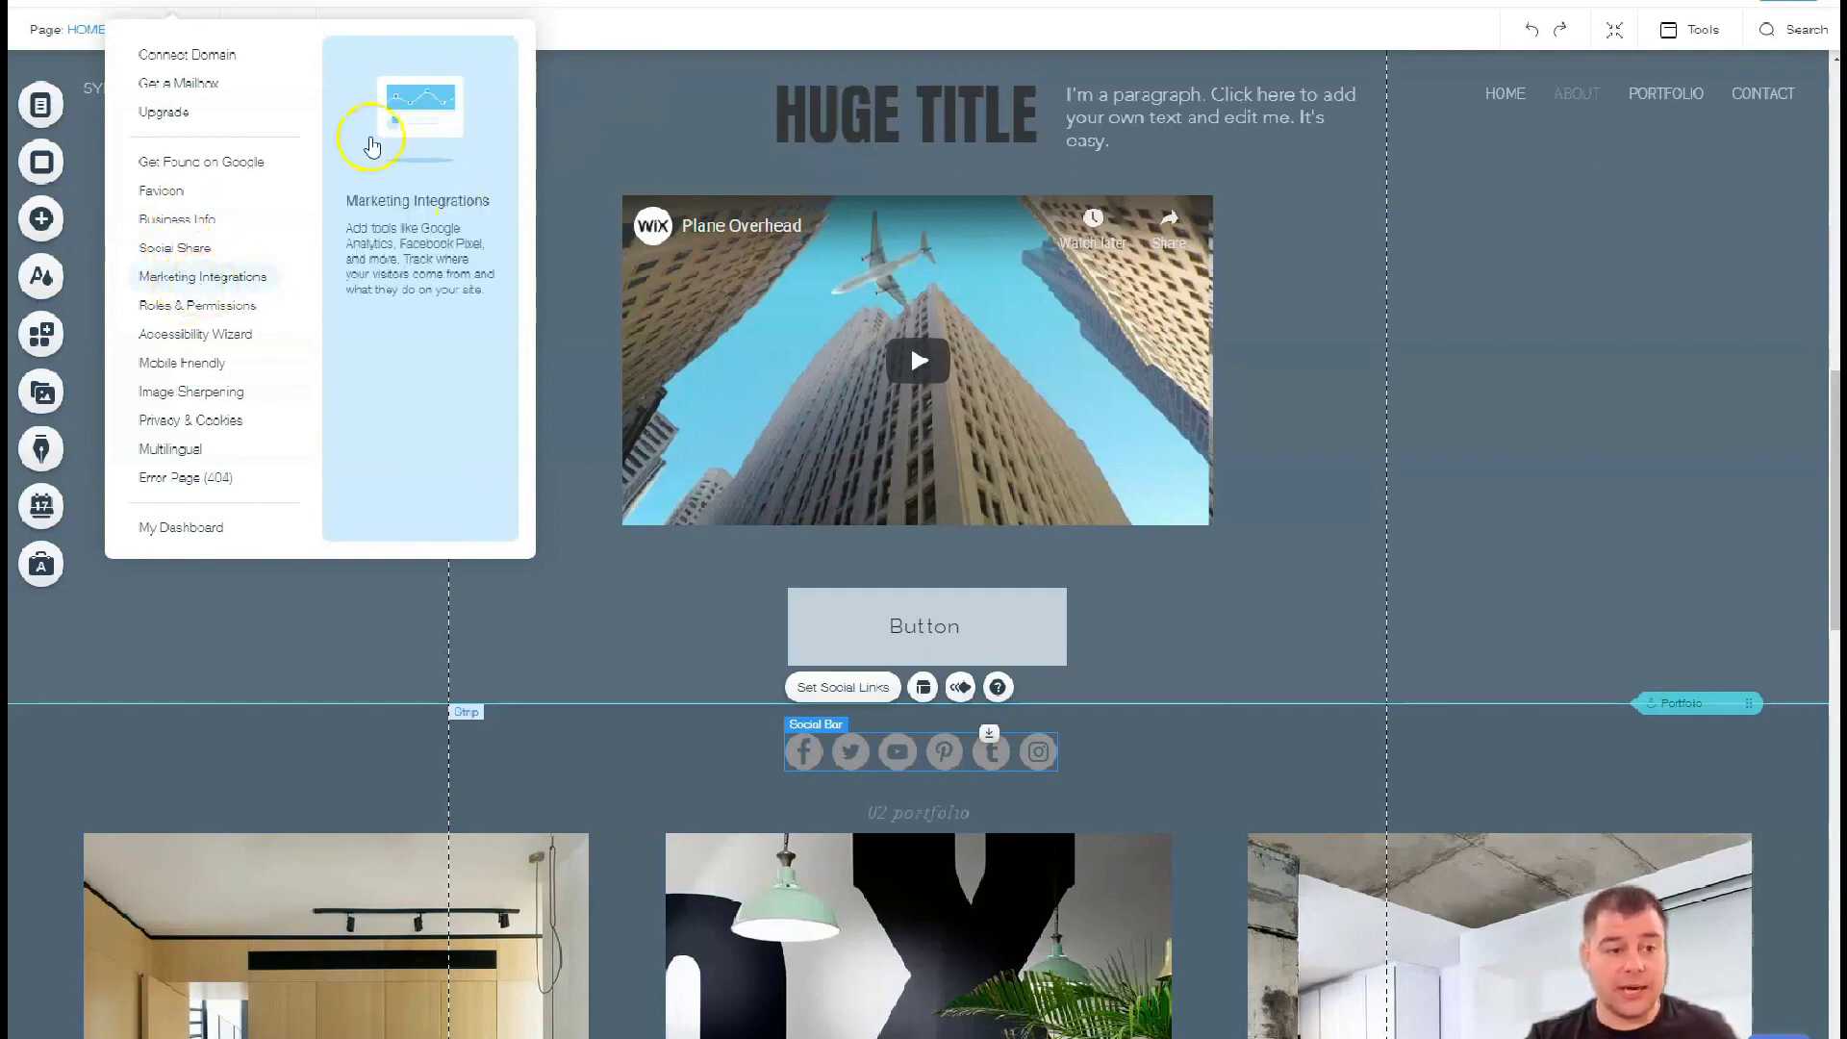
pyautogui.click(39, 336)
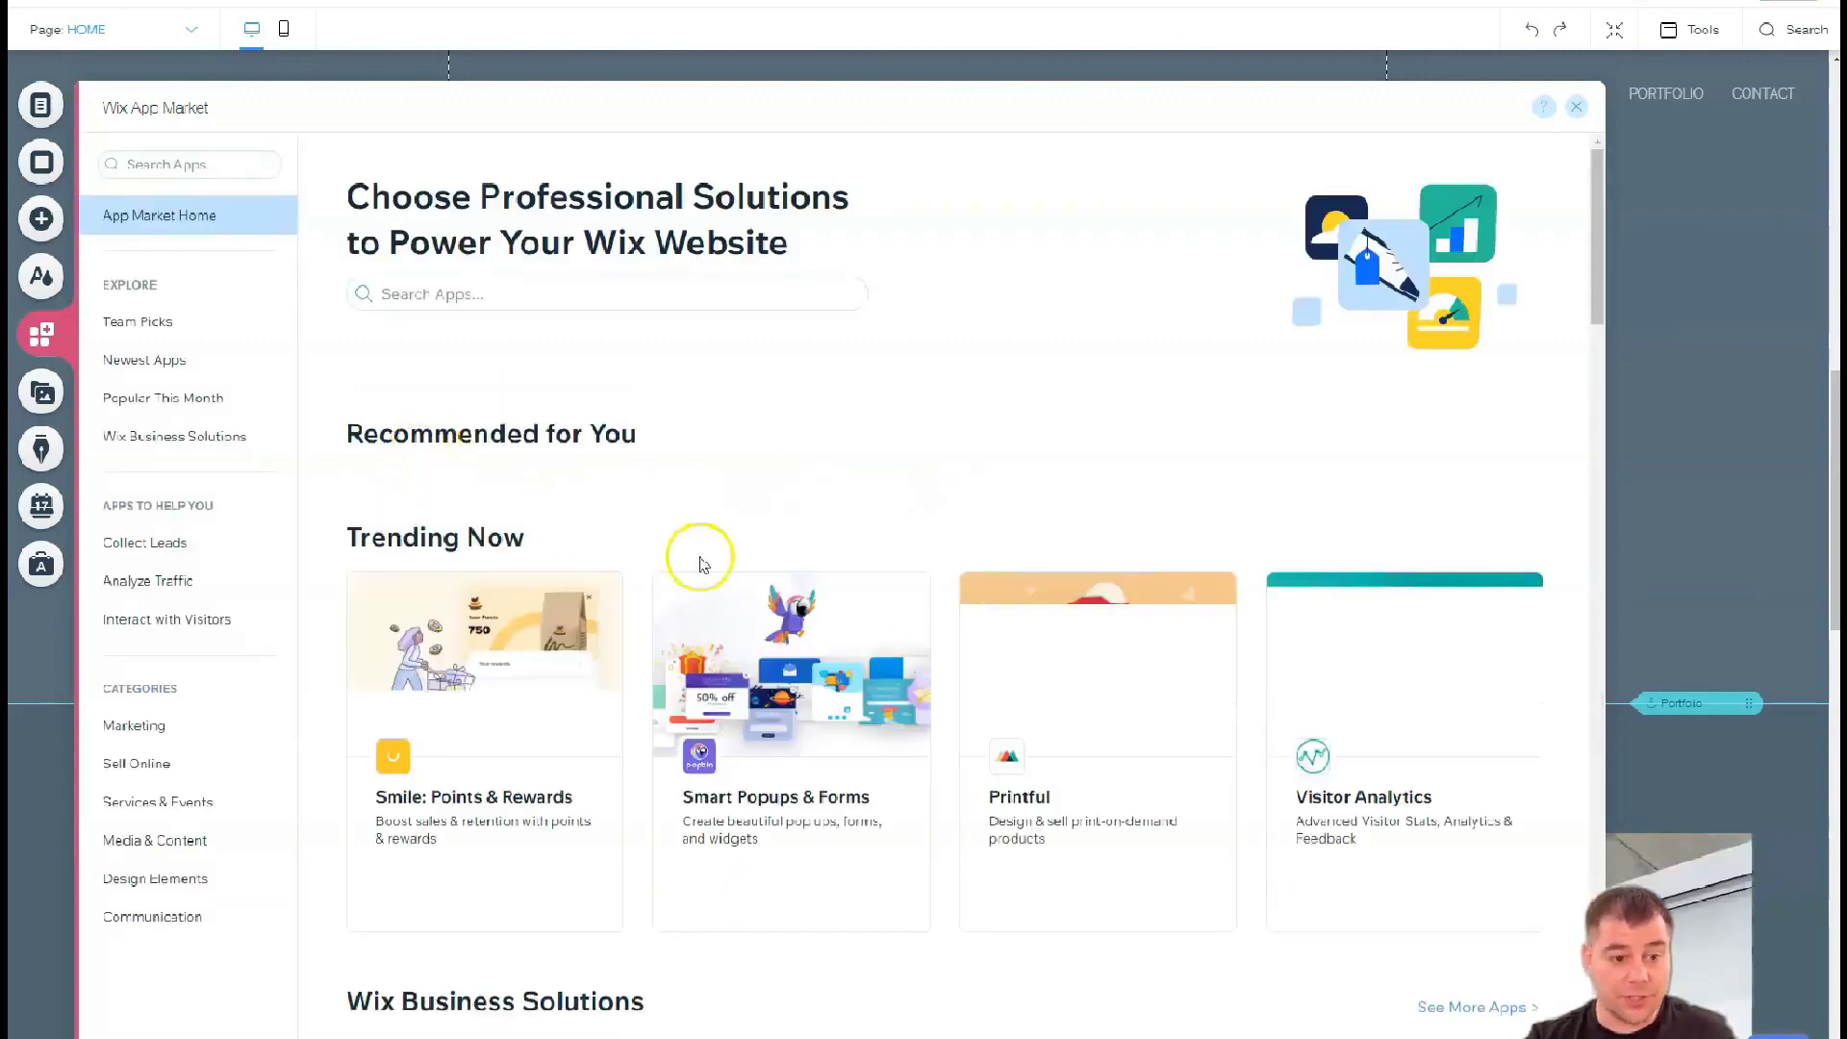
pyautogui.scroll(-3, 897, 649)
pyautogui.scroll(-2, 898, 648)
pyautogui.scroll(-5, 897, 649)
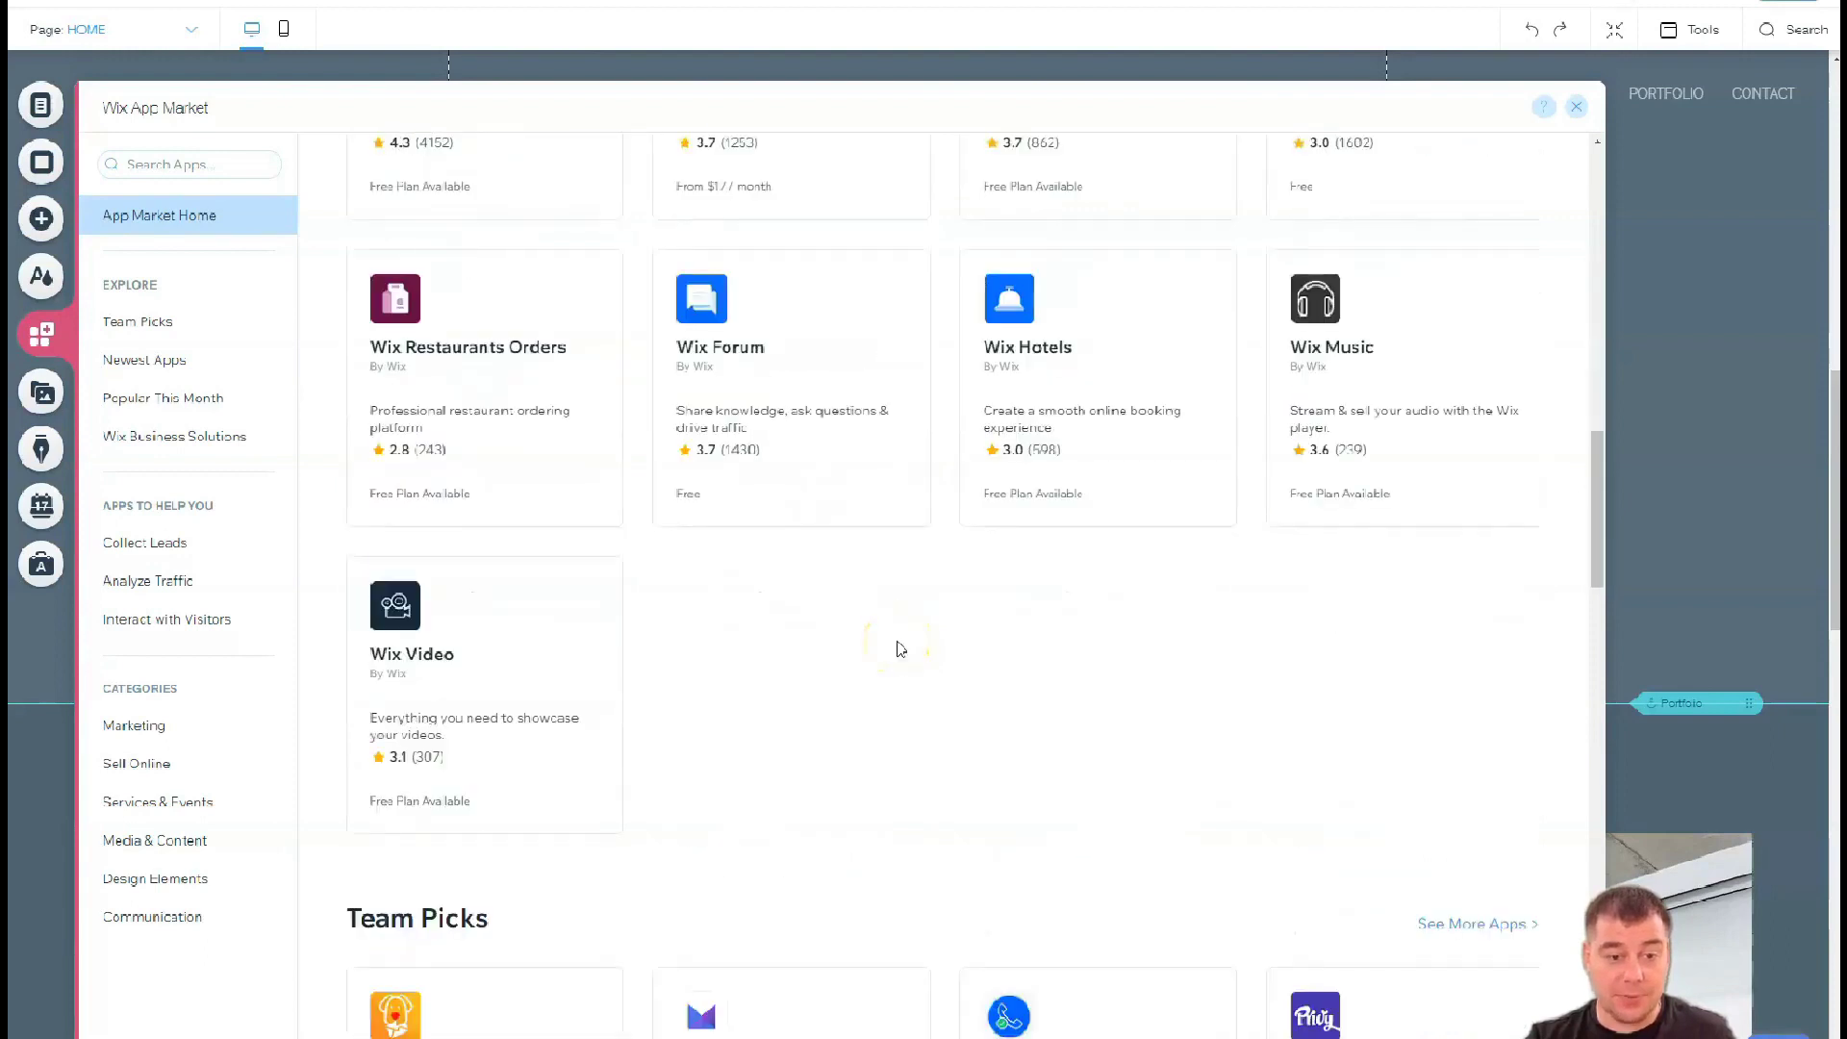
pyautogui.scroll(2, 897, 649)
# Browse Marketing apps such as Instagram Feed, then close the App Market
pyautogui.click(131, 733)
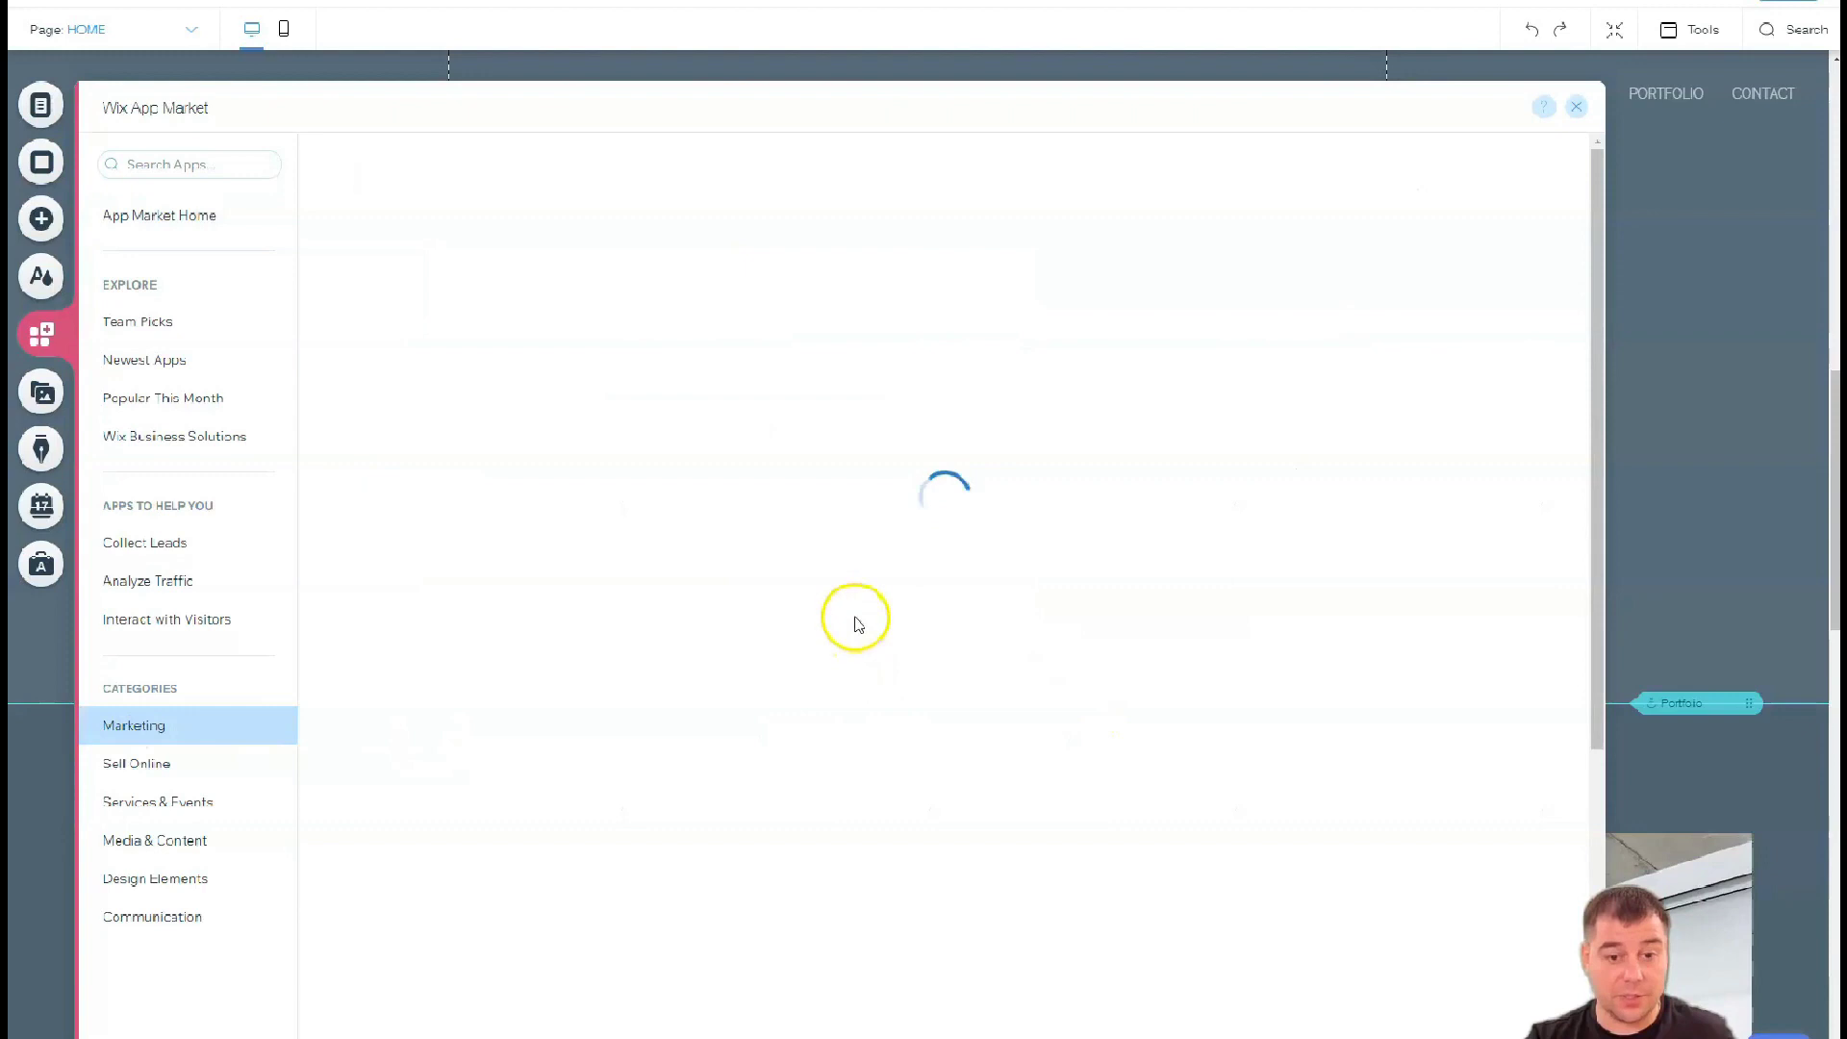
pyautogui.scroll(-2, 858, 610)
pyautogui.scroll(-3, 779, 519)
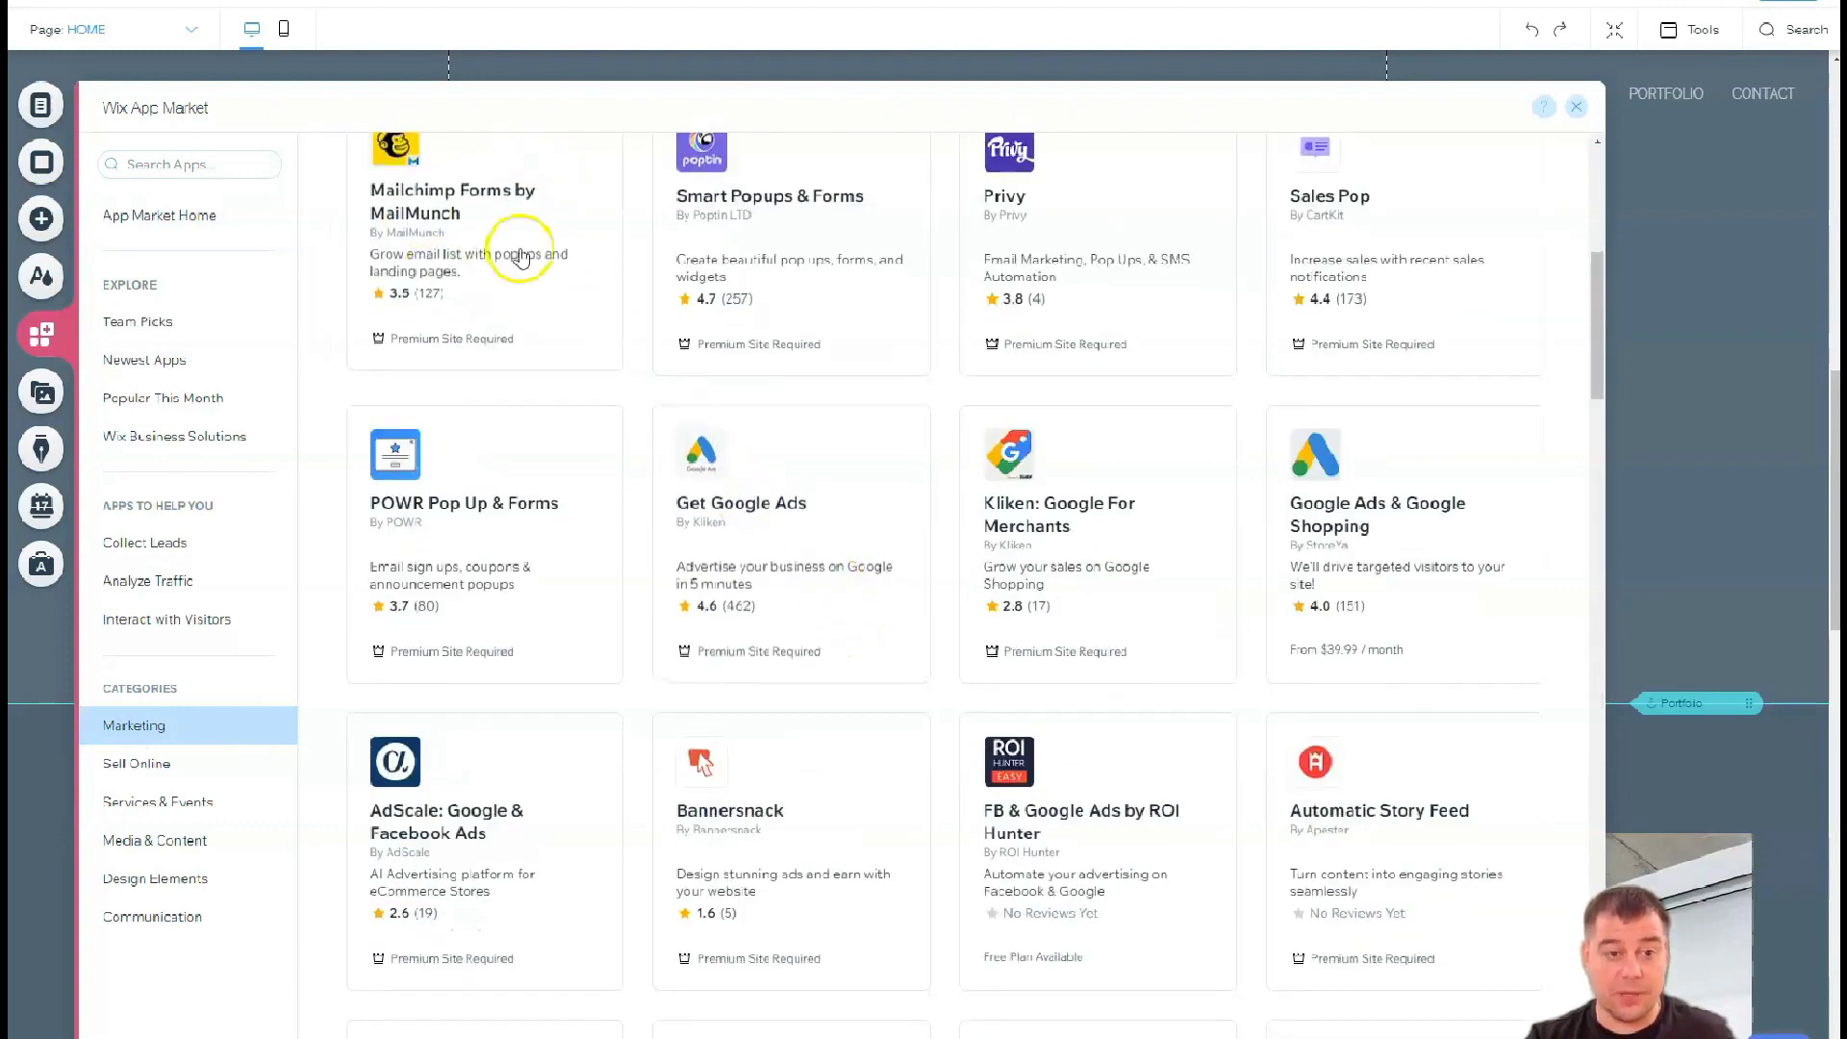
pyautogui.scroll(1, 501, 316)
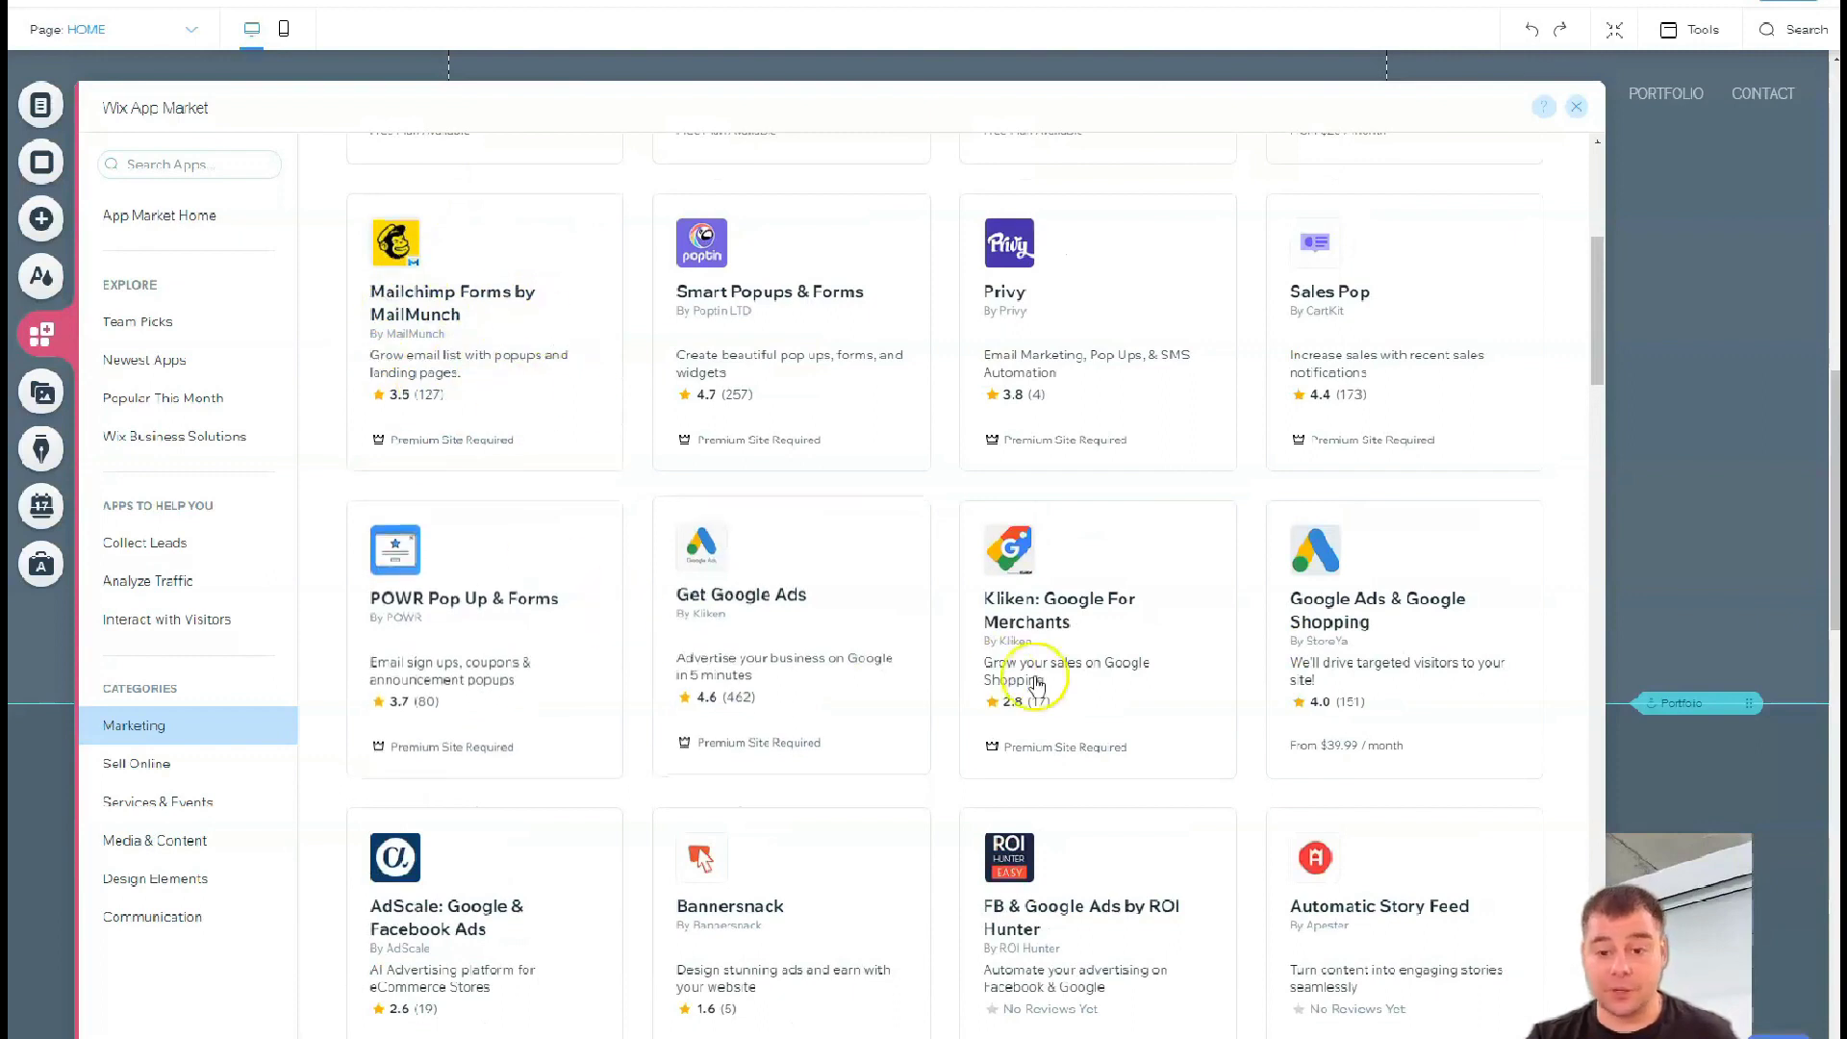
pyautogui.scroll(-5, 1019, 660)
pyautogui.scroll(-5, 1019, 661)
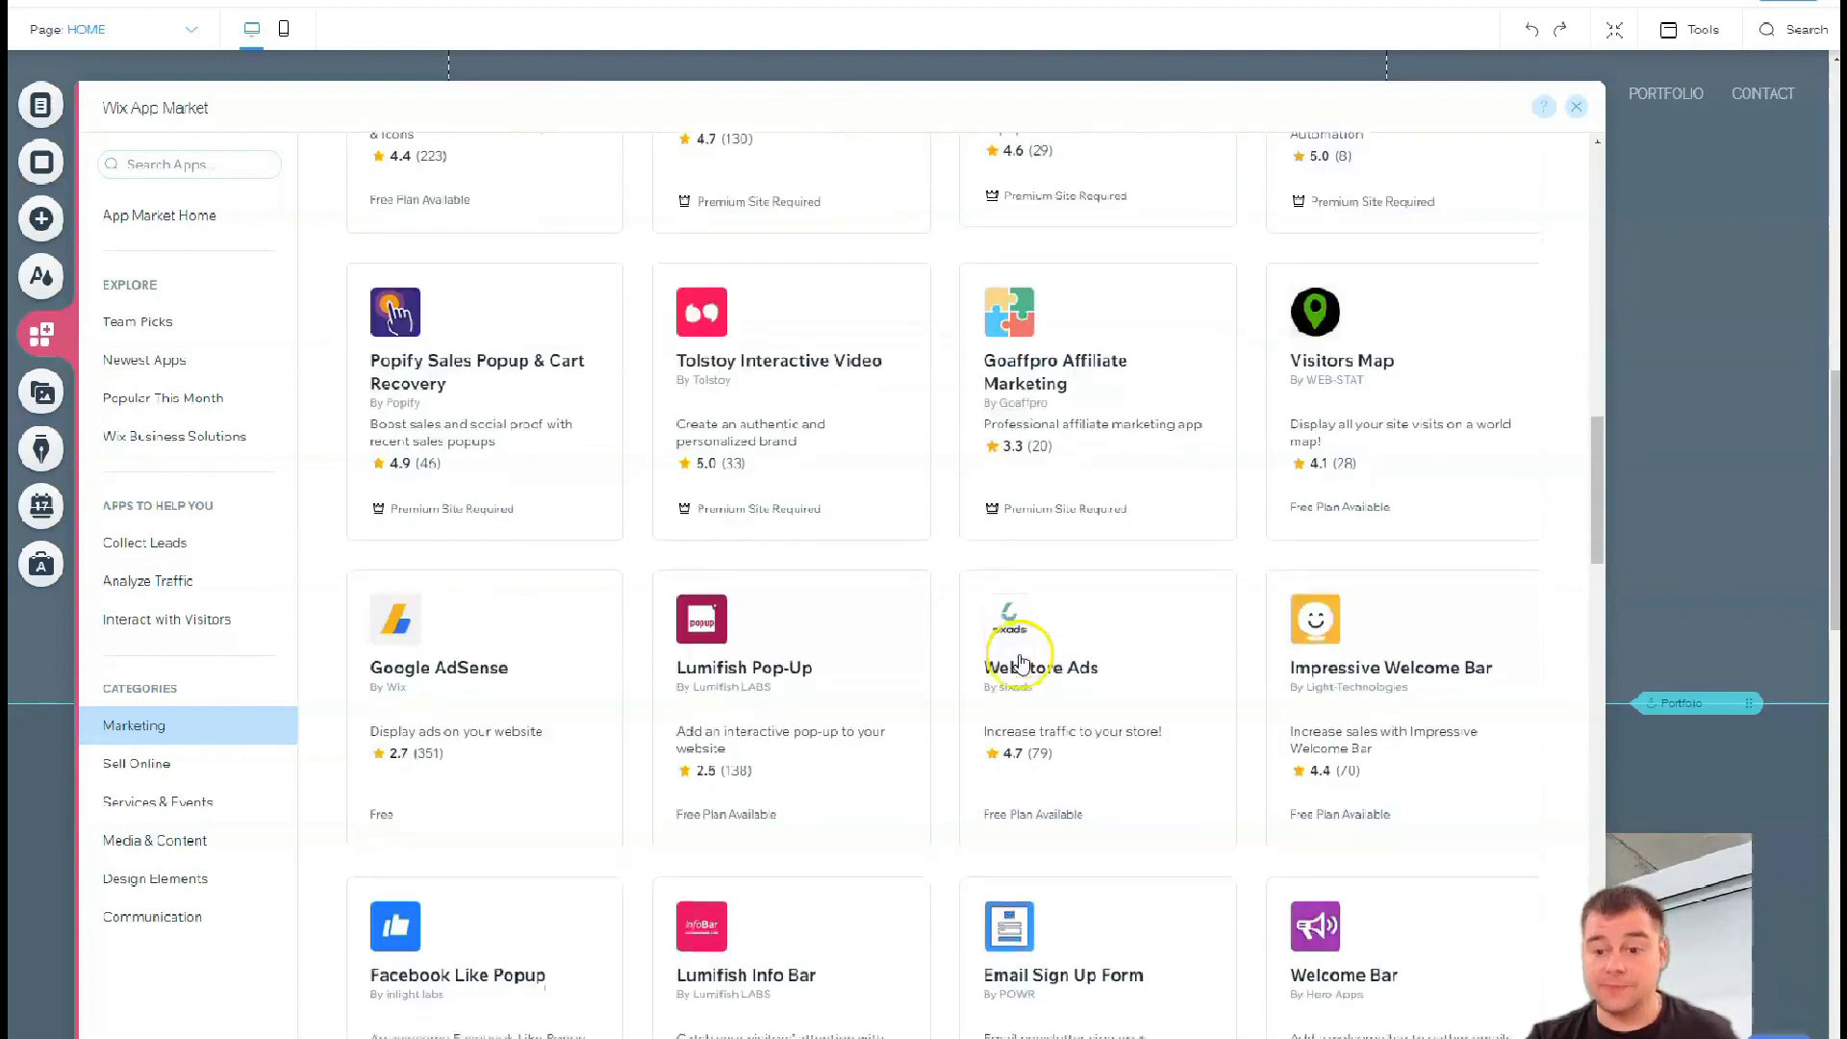
pyautogui.scroll(-4, 1018, 656)
pyautogui.scroll(-3, 1022, 650)
pyautogui.scroll(-4, 1017, 636)
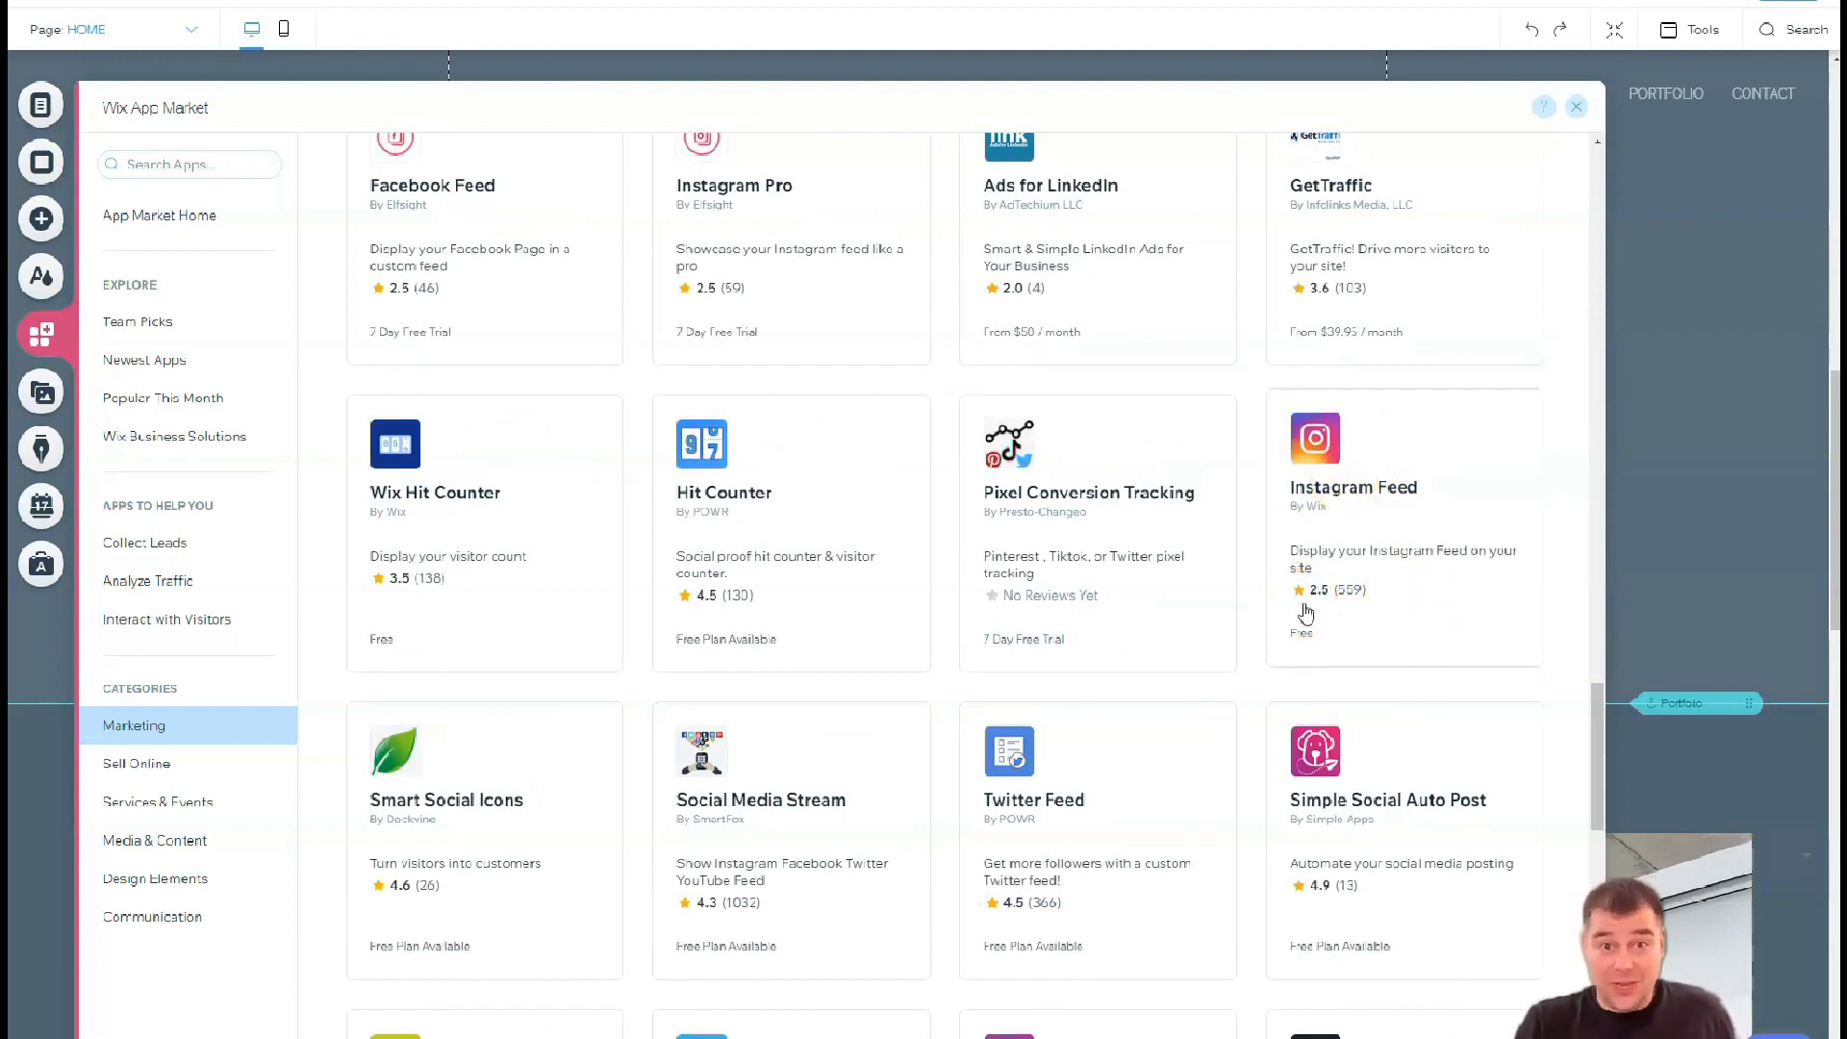
pyautogui.click(1352, 592)
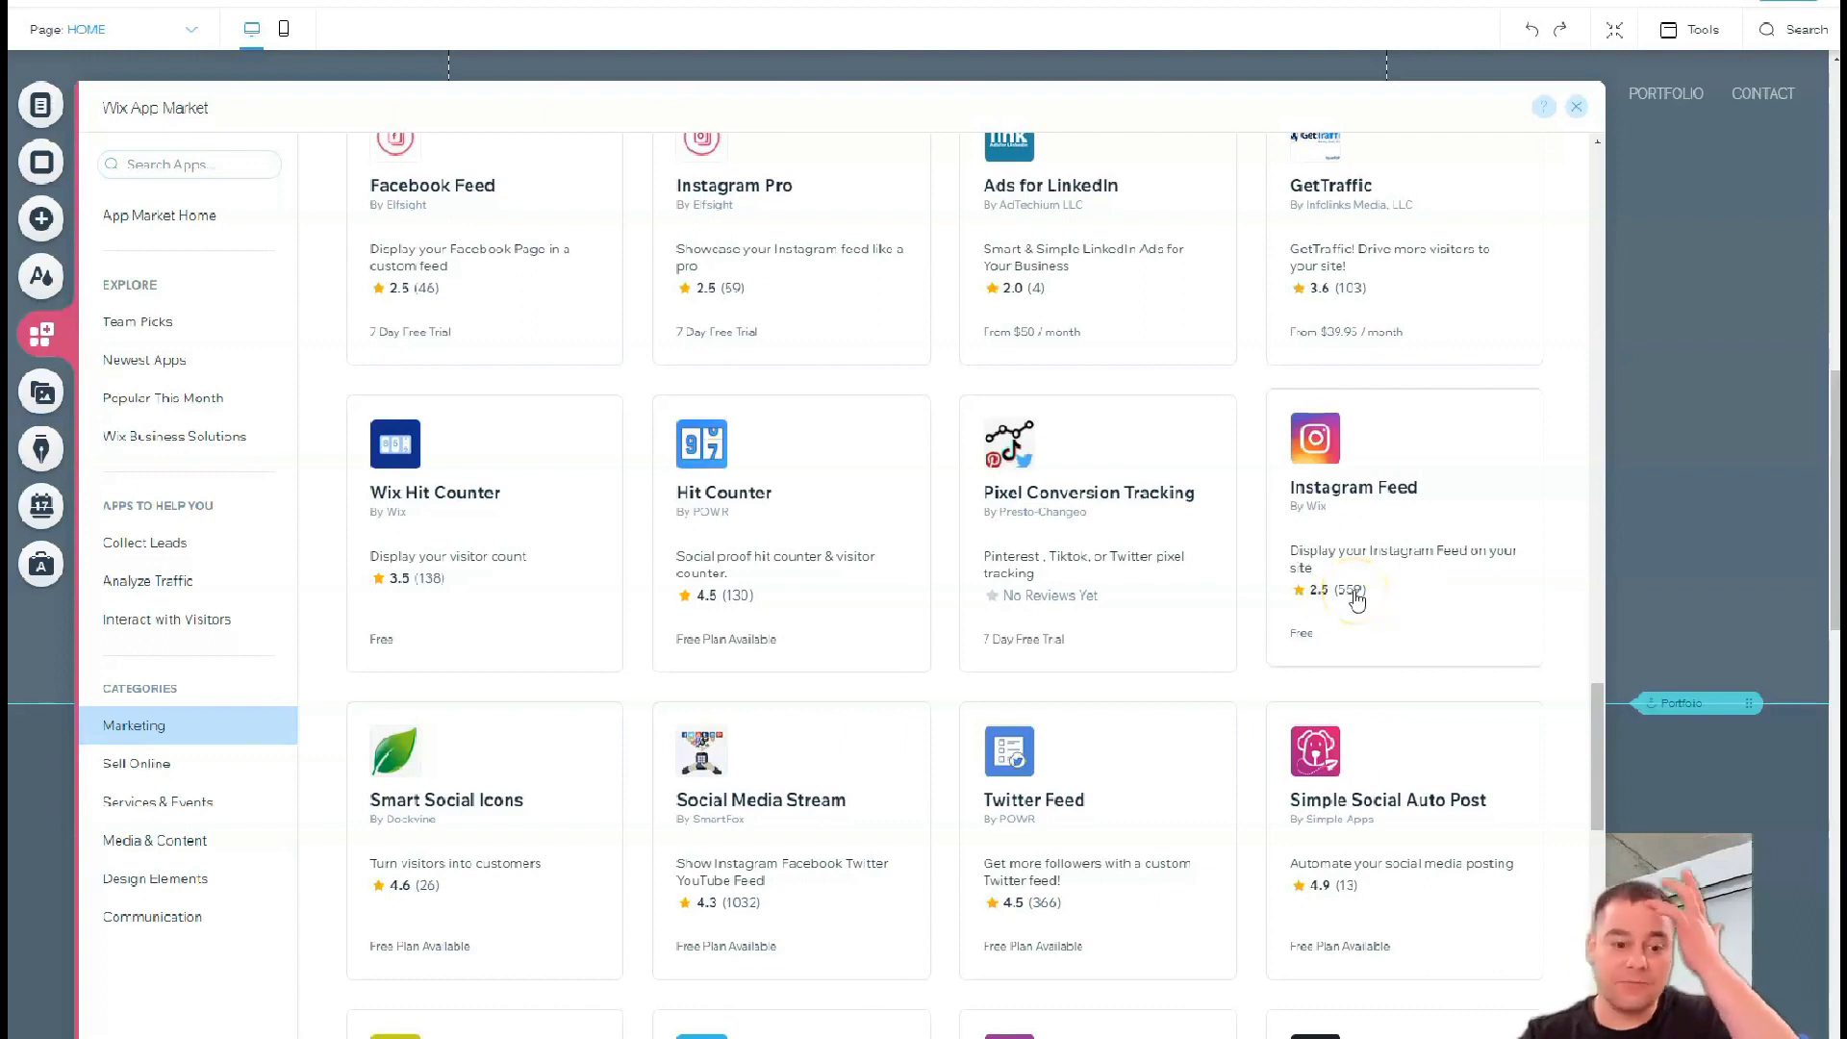
pyautogui.scroll(-1, 1032, 826)
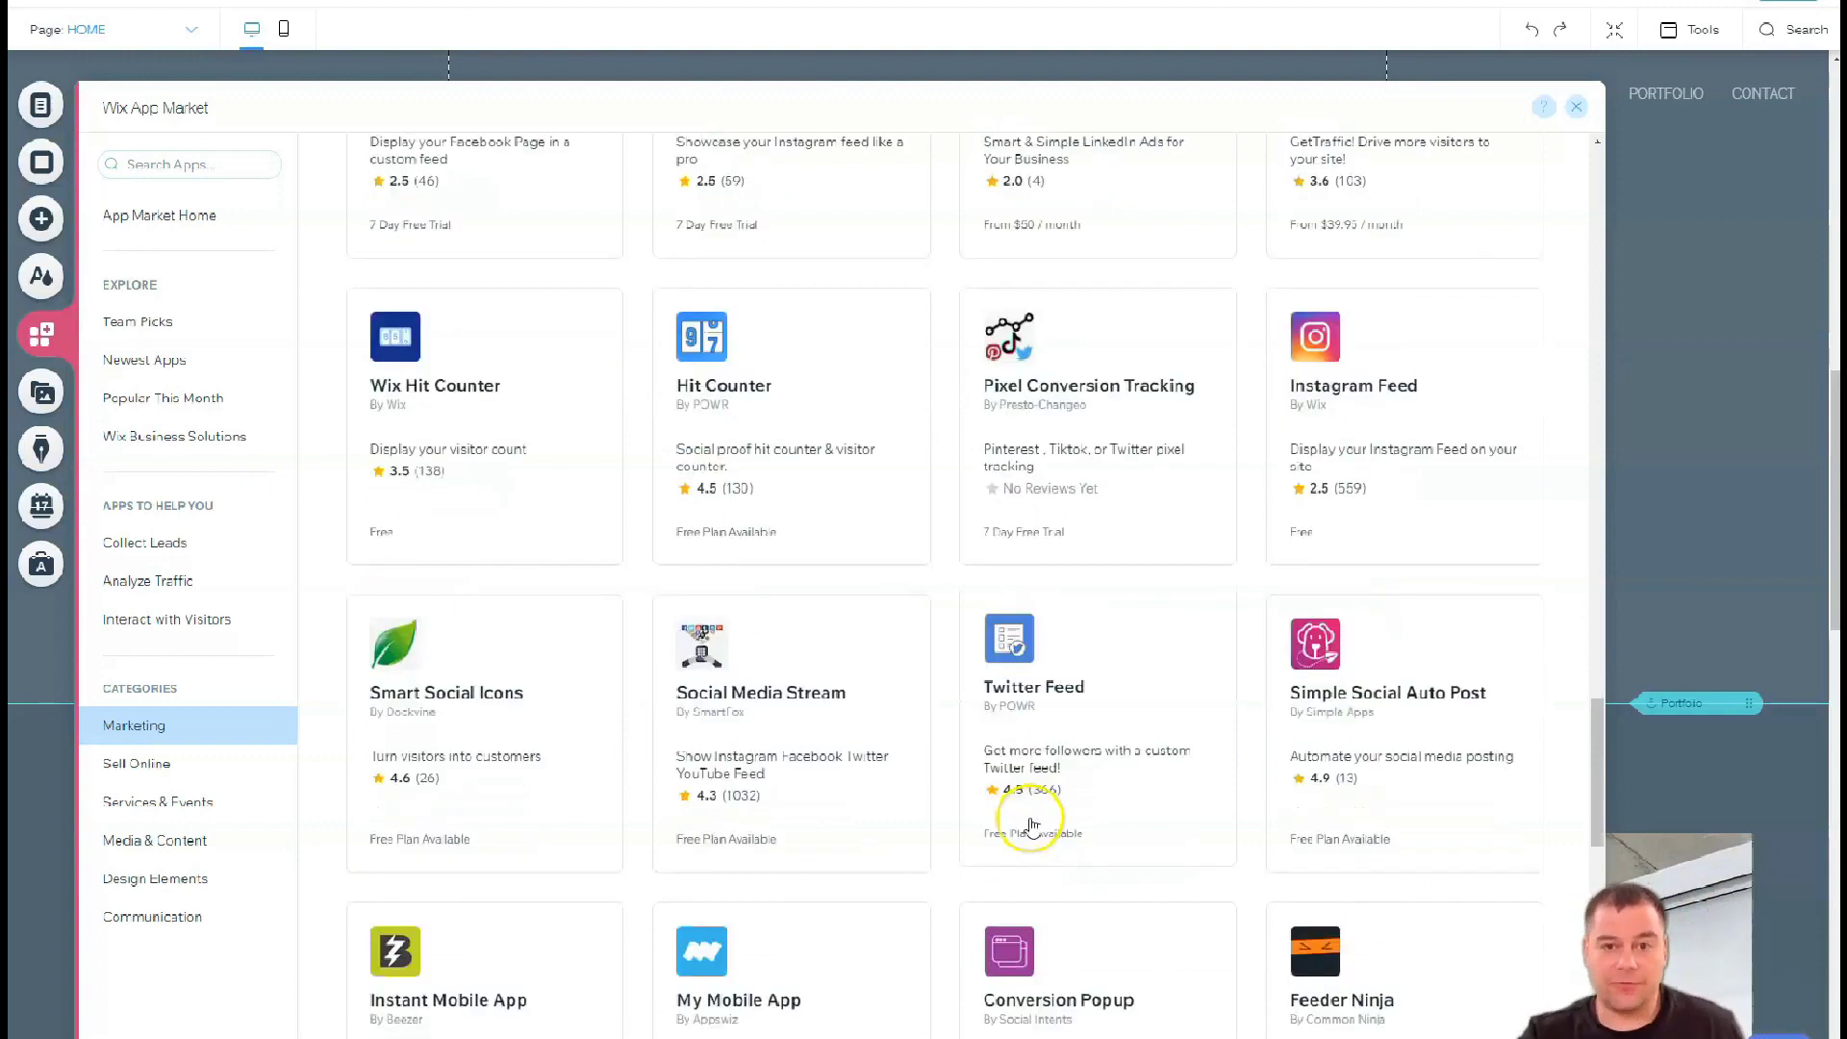
pyautogui.scroll(-2, 1031, 827)
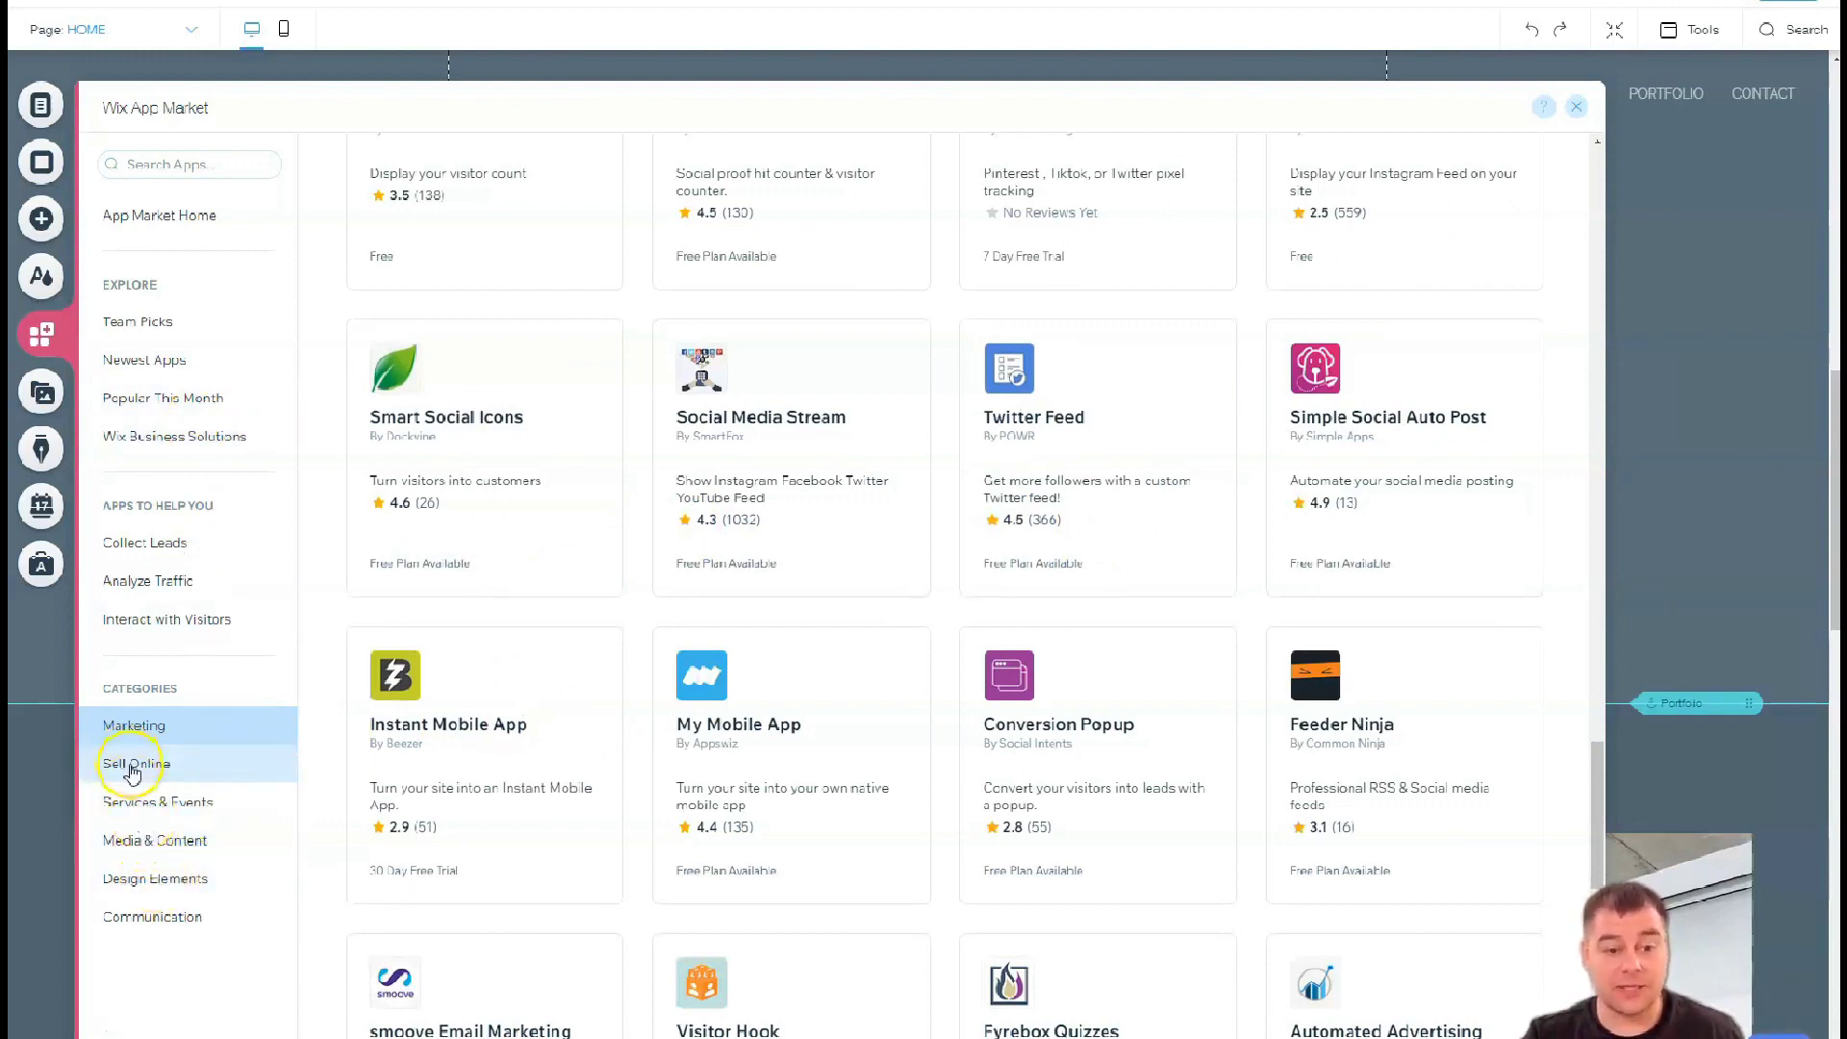
pyautogui.click(1576, 108)
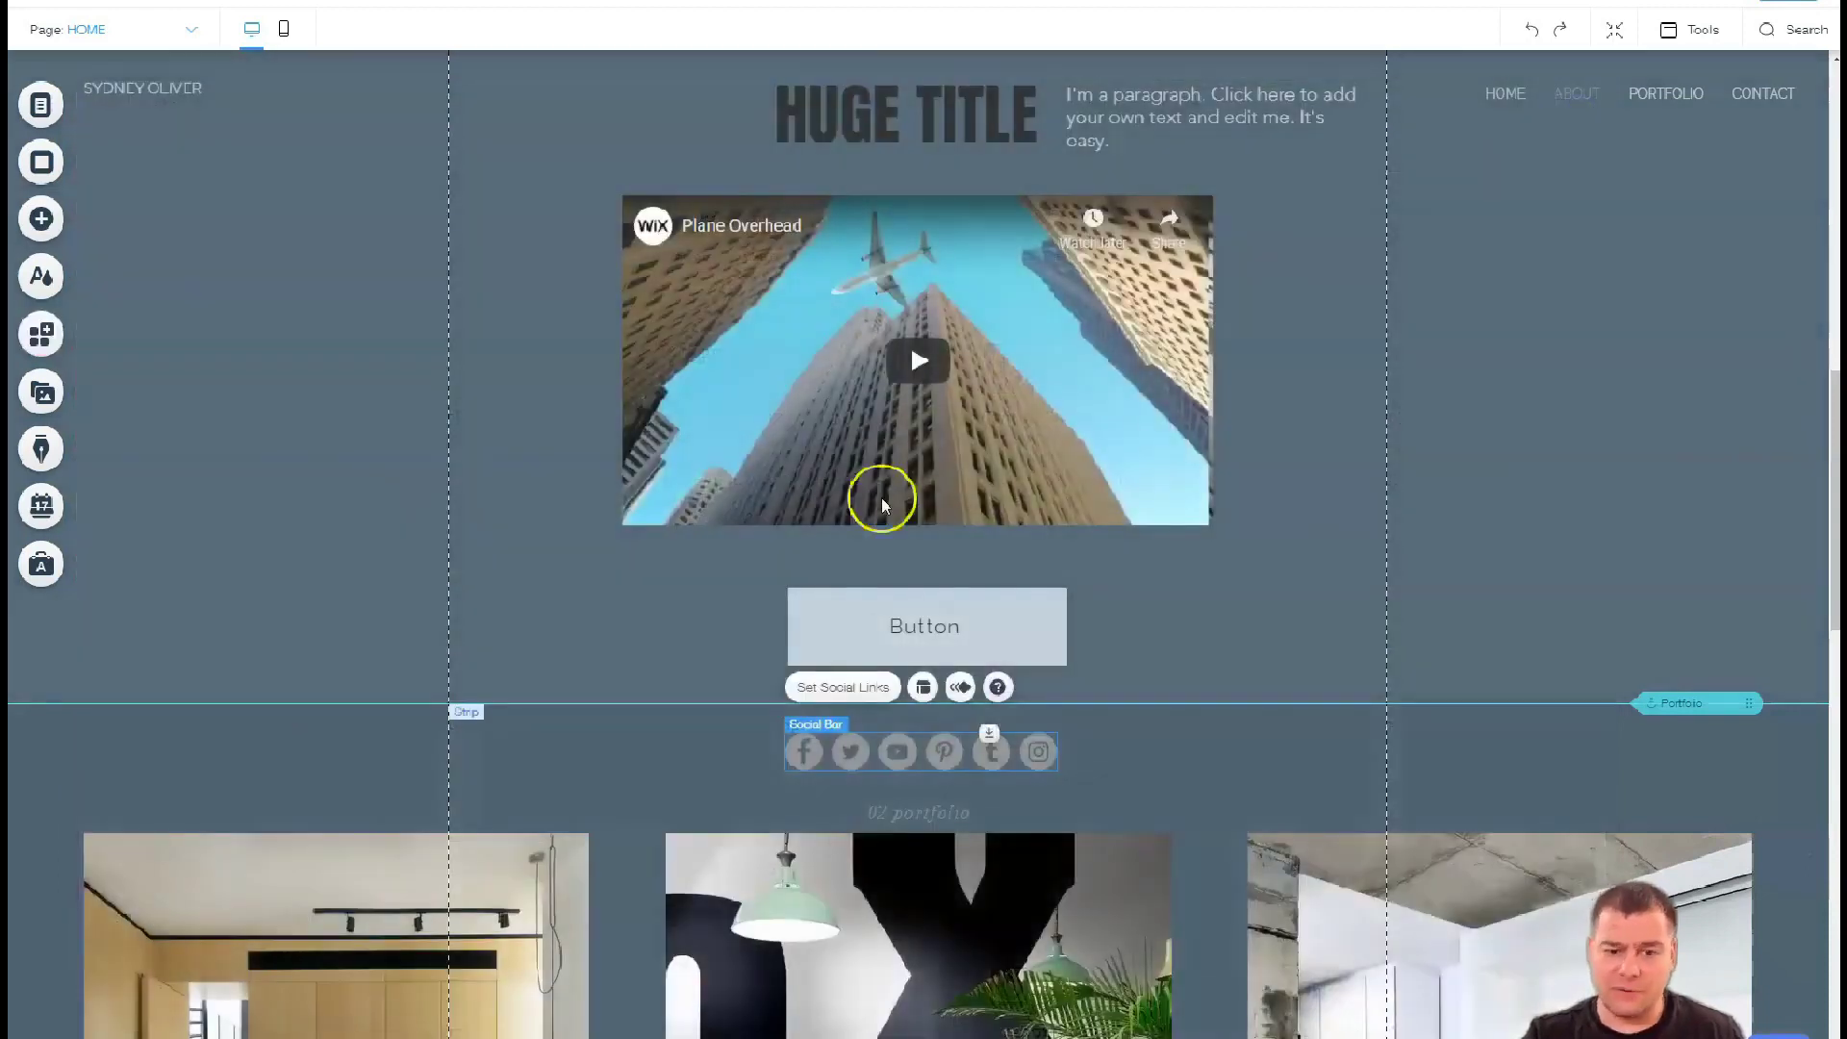
pyautogui.scroll(3, 1427, 418)
pyautogui.scroll(-1, 1416, 435)
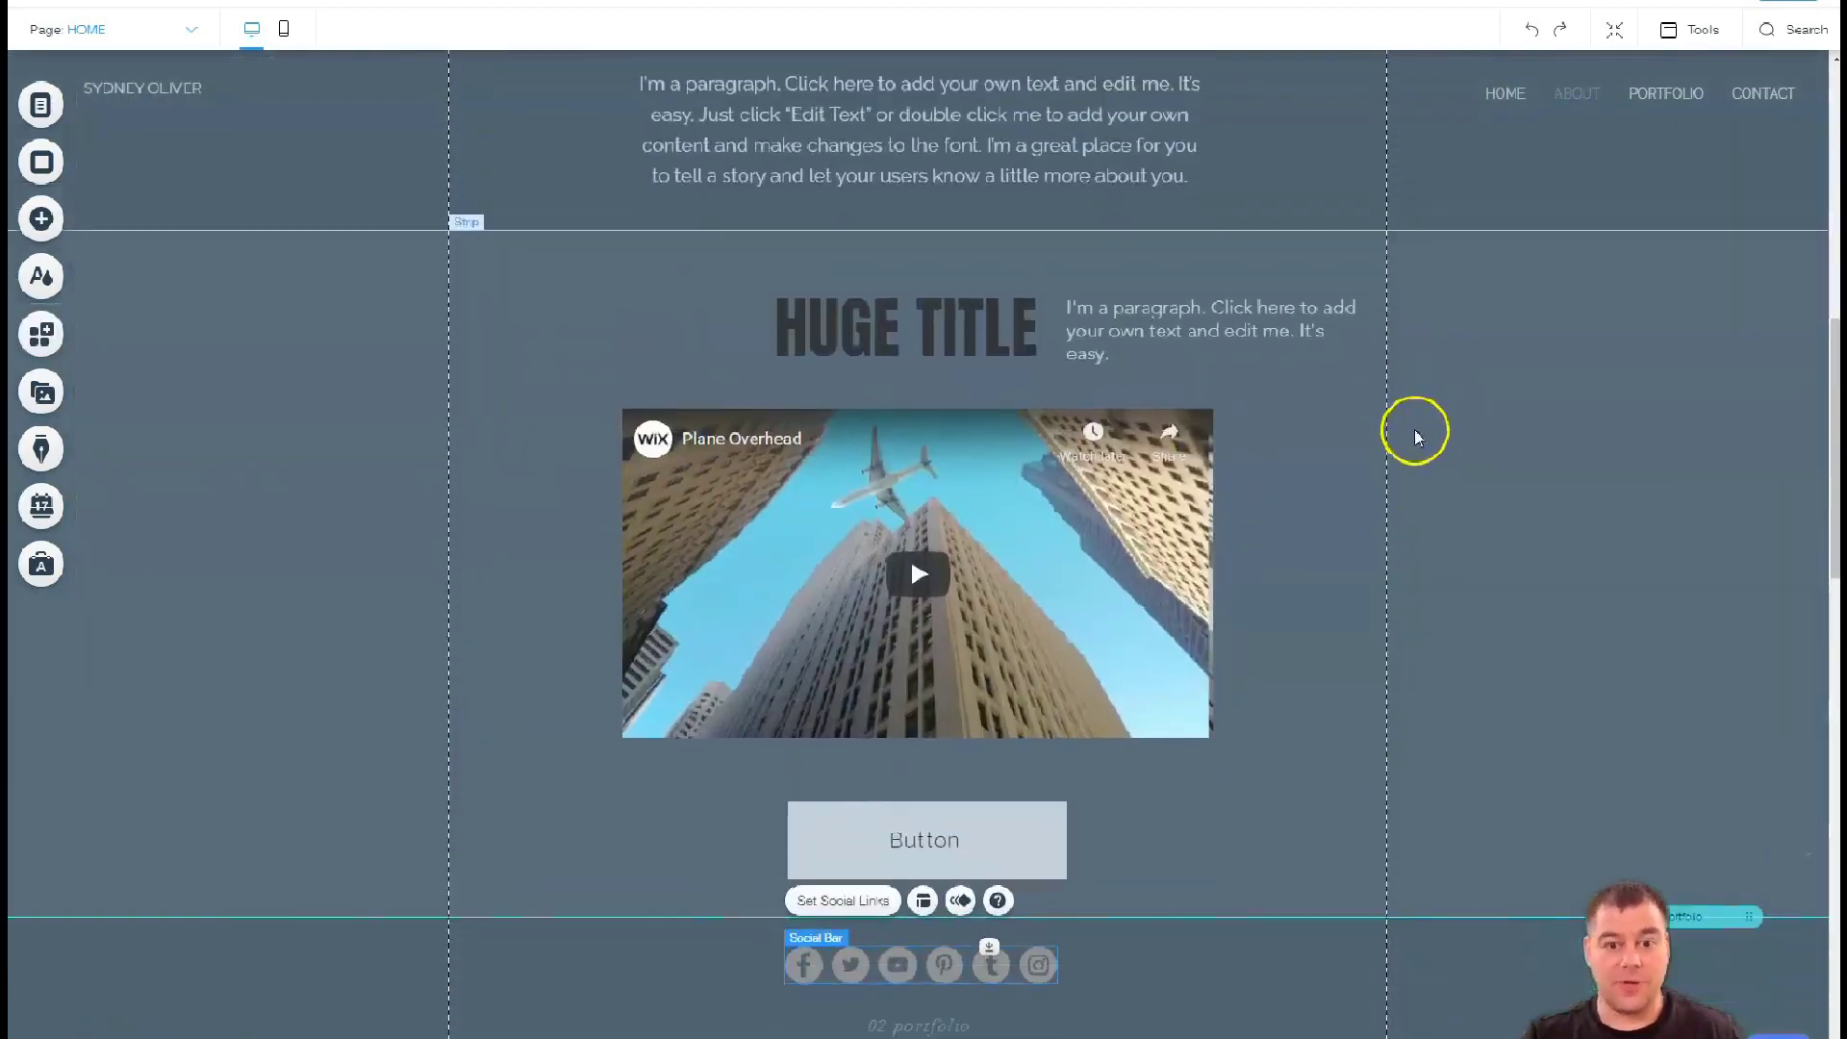
pyautogui.scroll(-1, 1386, 425)
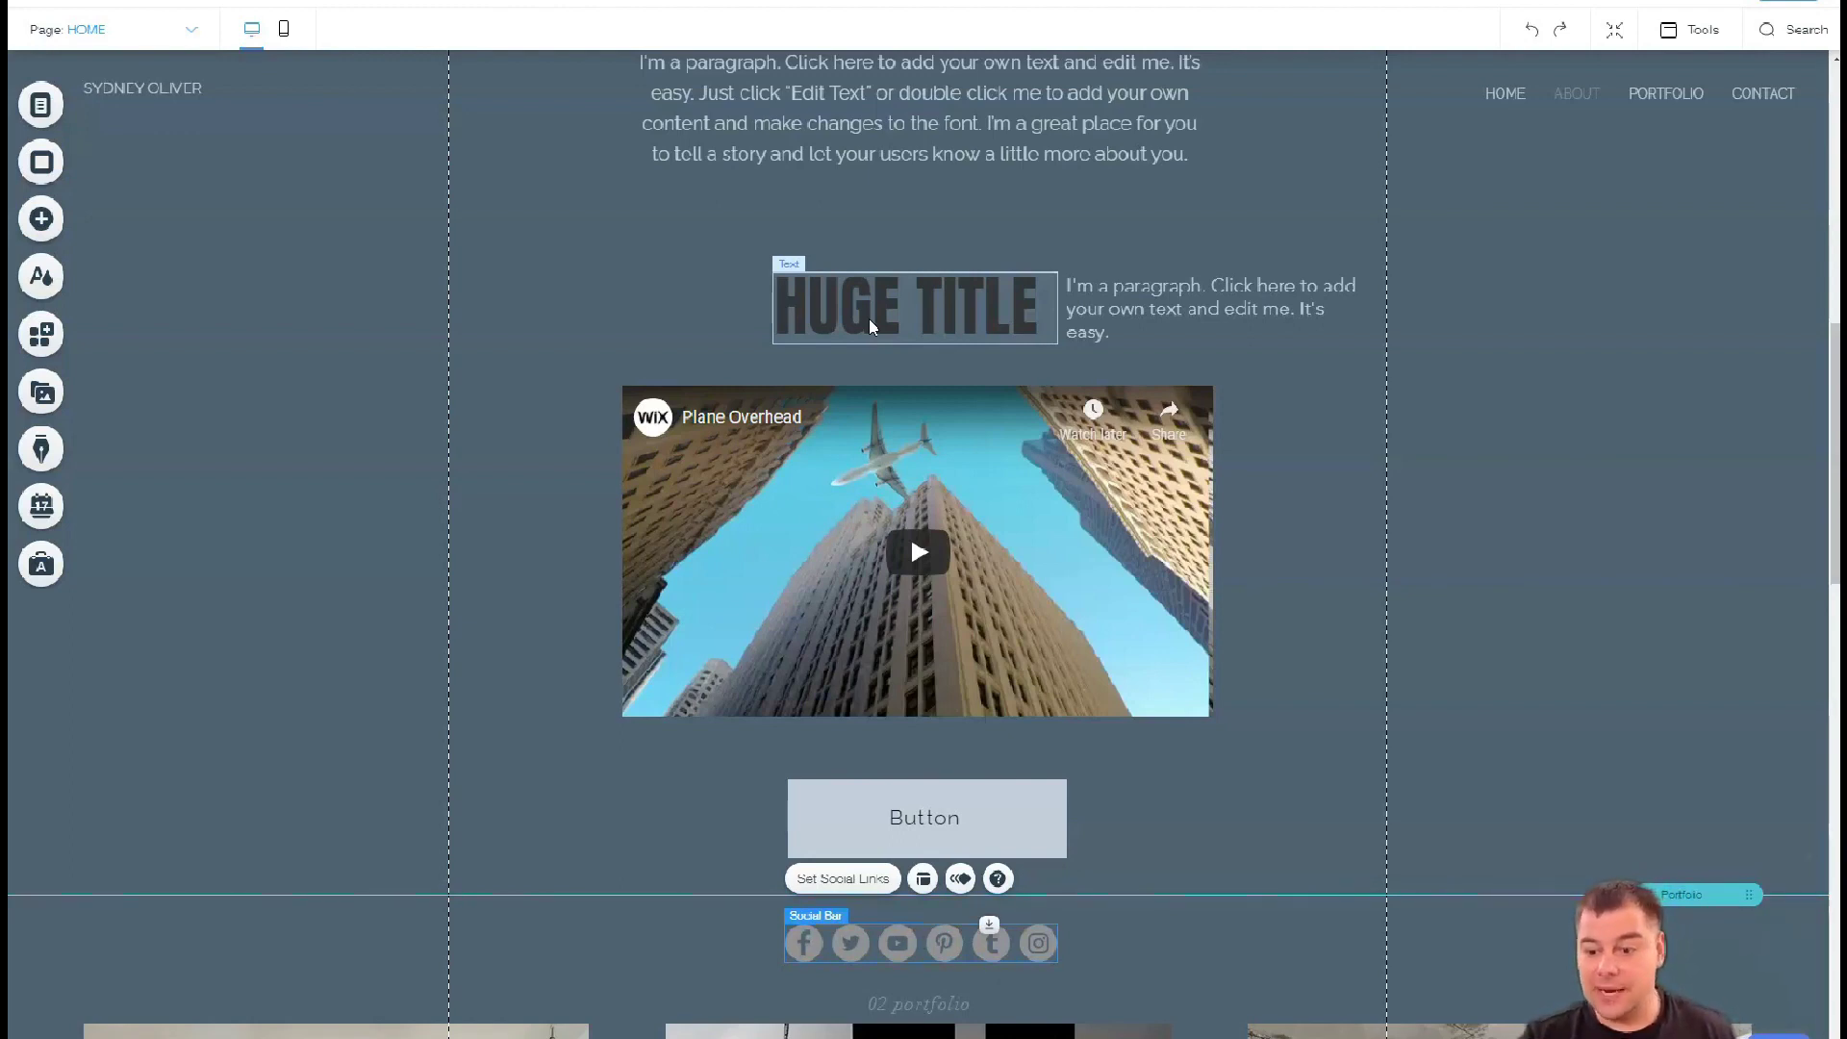
pyautogui.scroll(3, 866, 318)
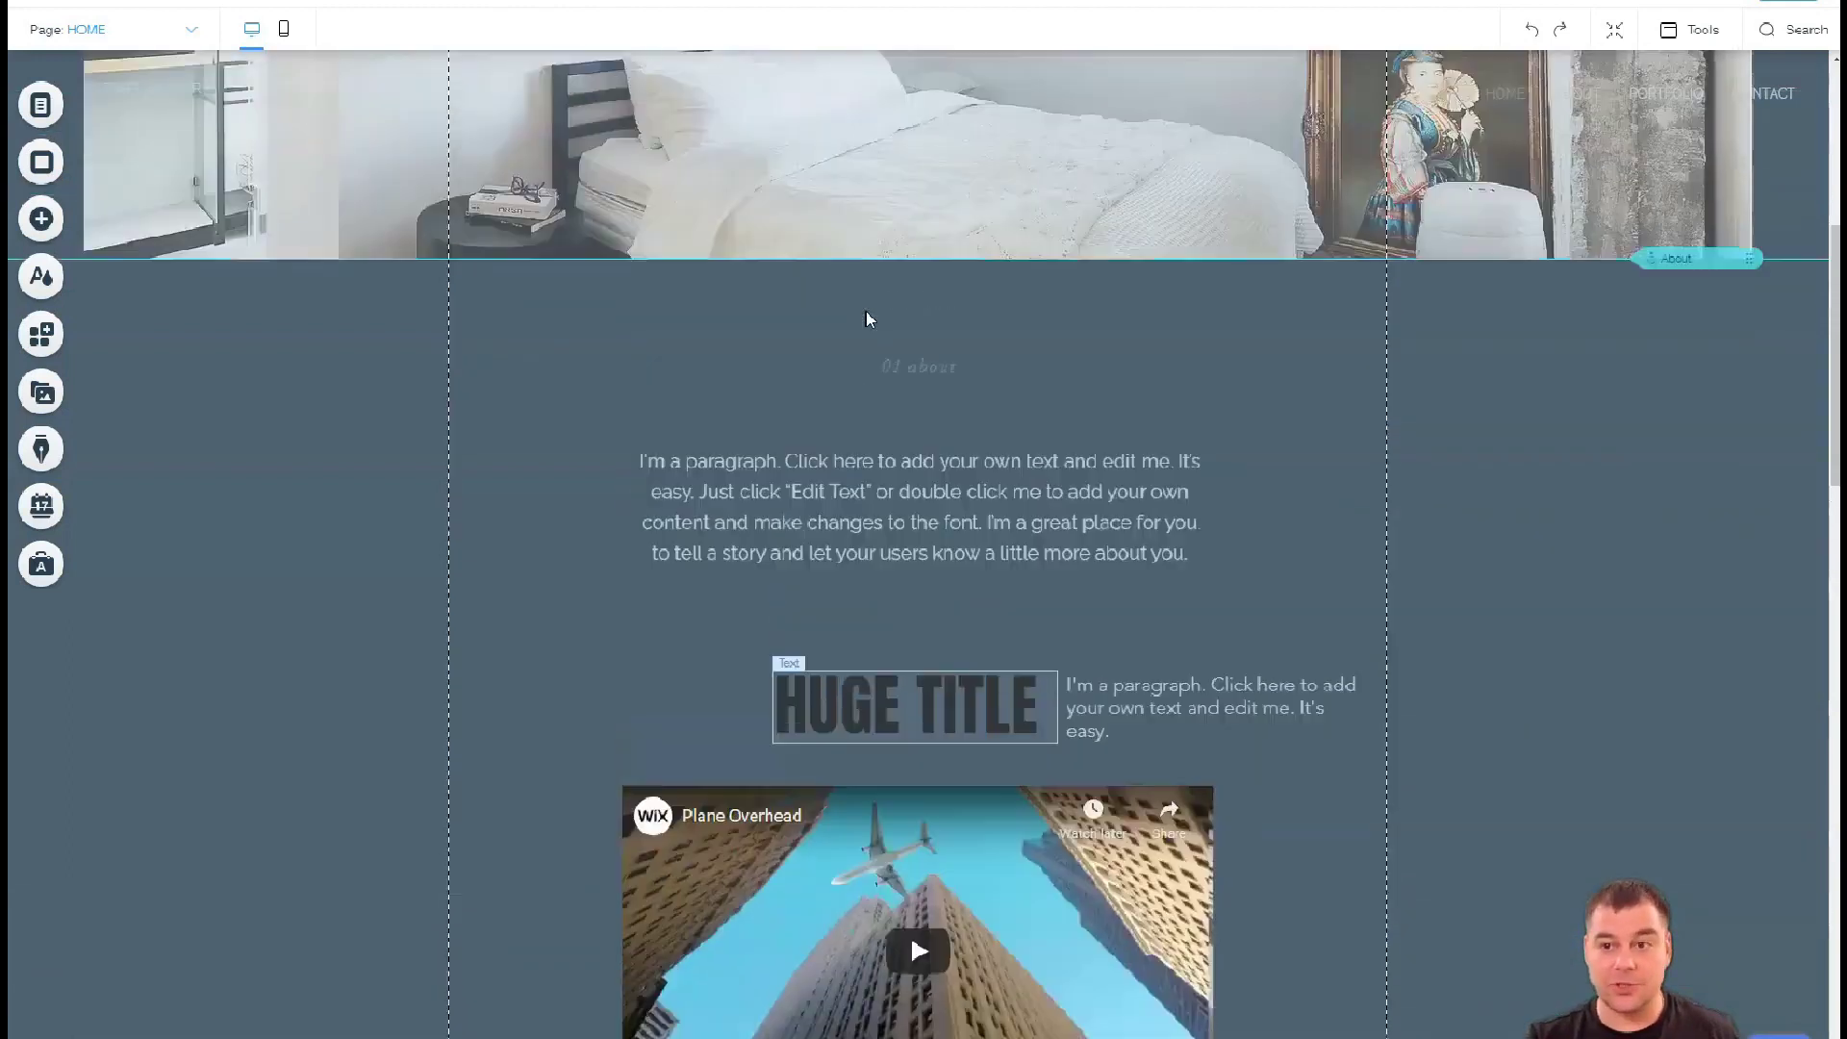
pyautogui.scroll(1, 878, 338)
pyautogui.scroll(3, 924, 416)
pyautogui.scroll(2, 924, 416)
pyautogui.scroll(-1, 329, 300)
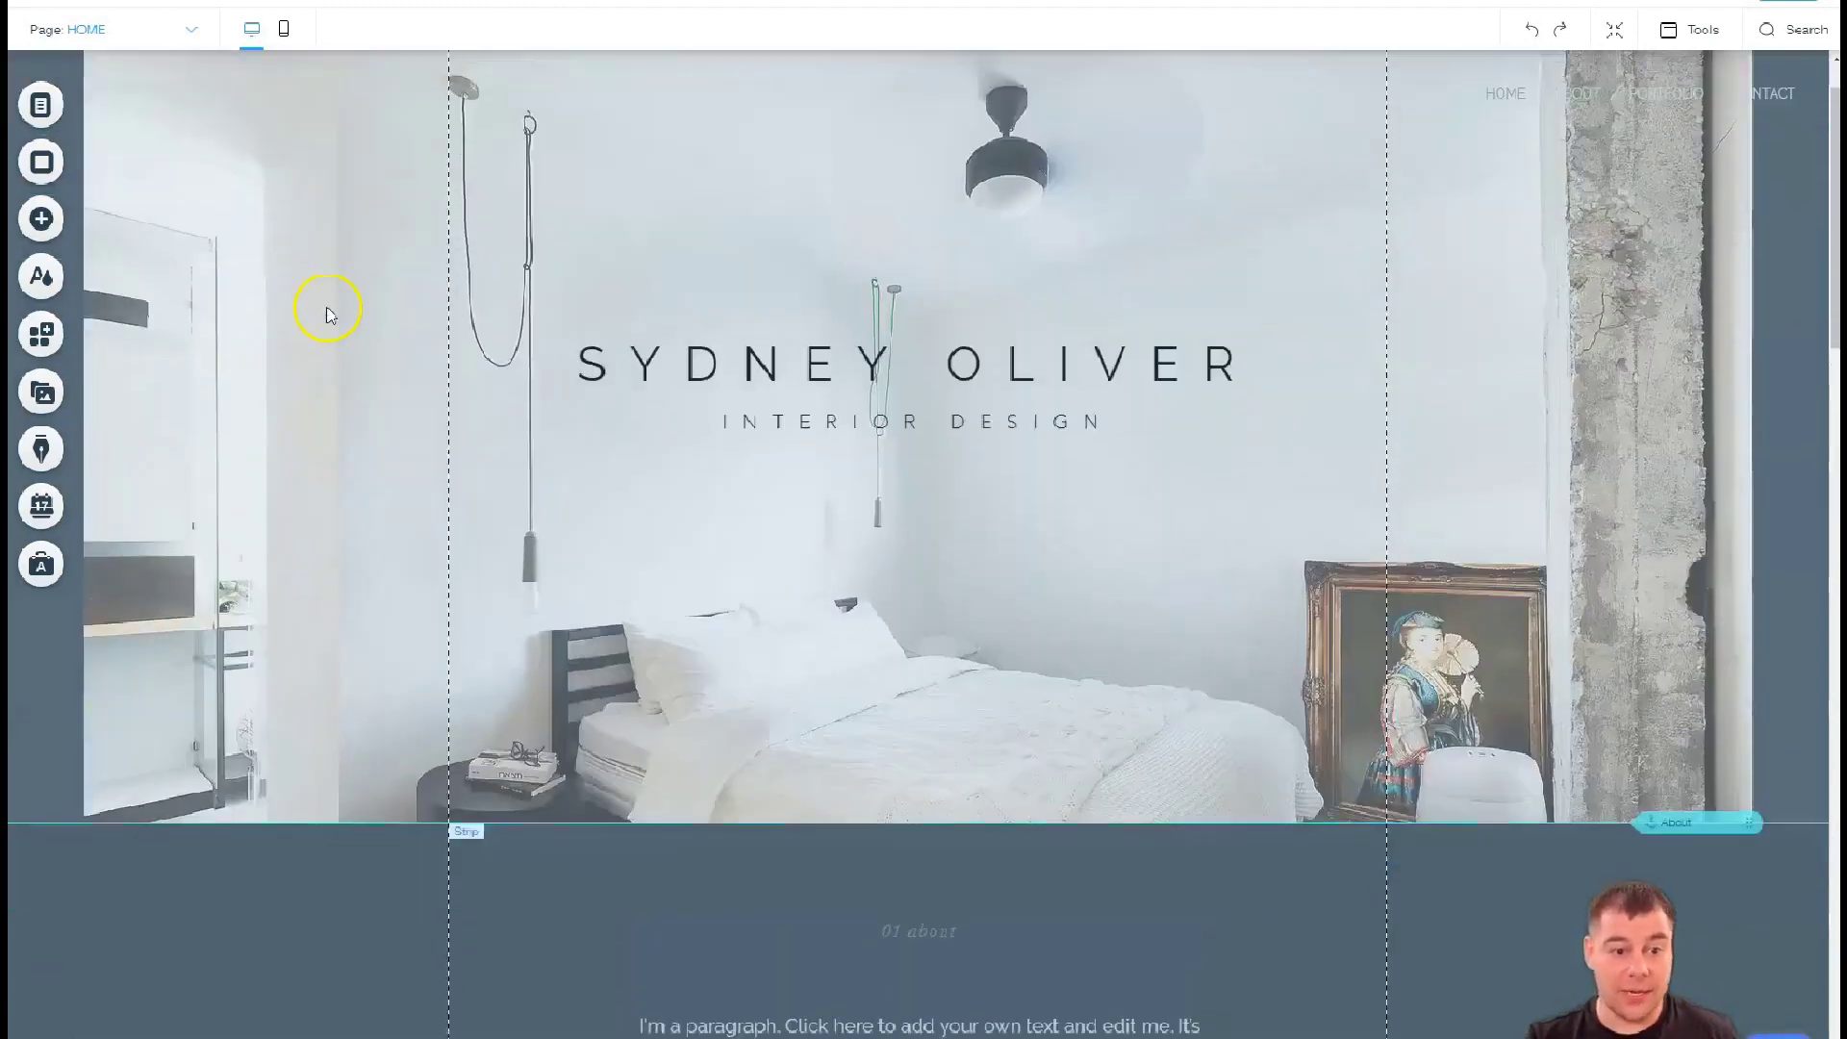
# Replace the header strip's bedroom photo with the NYC Skyline BW image
pyautogui.click(310, 299)
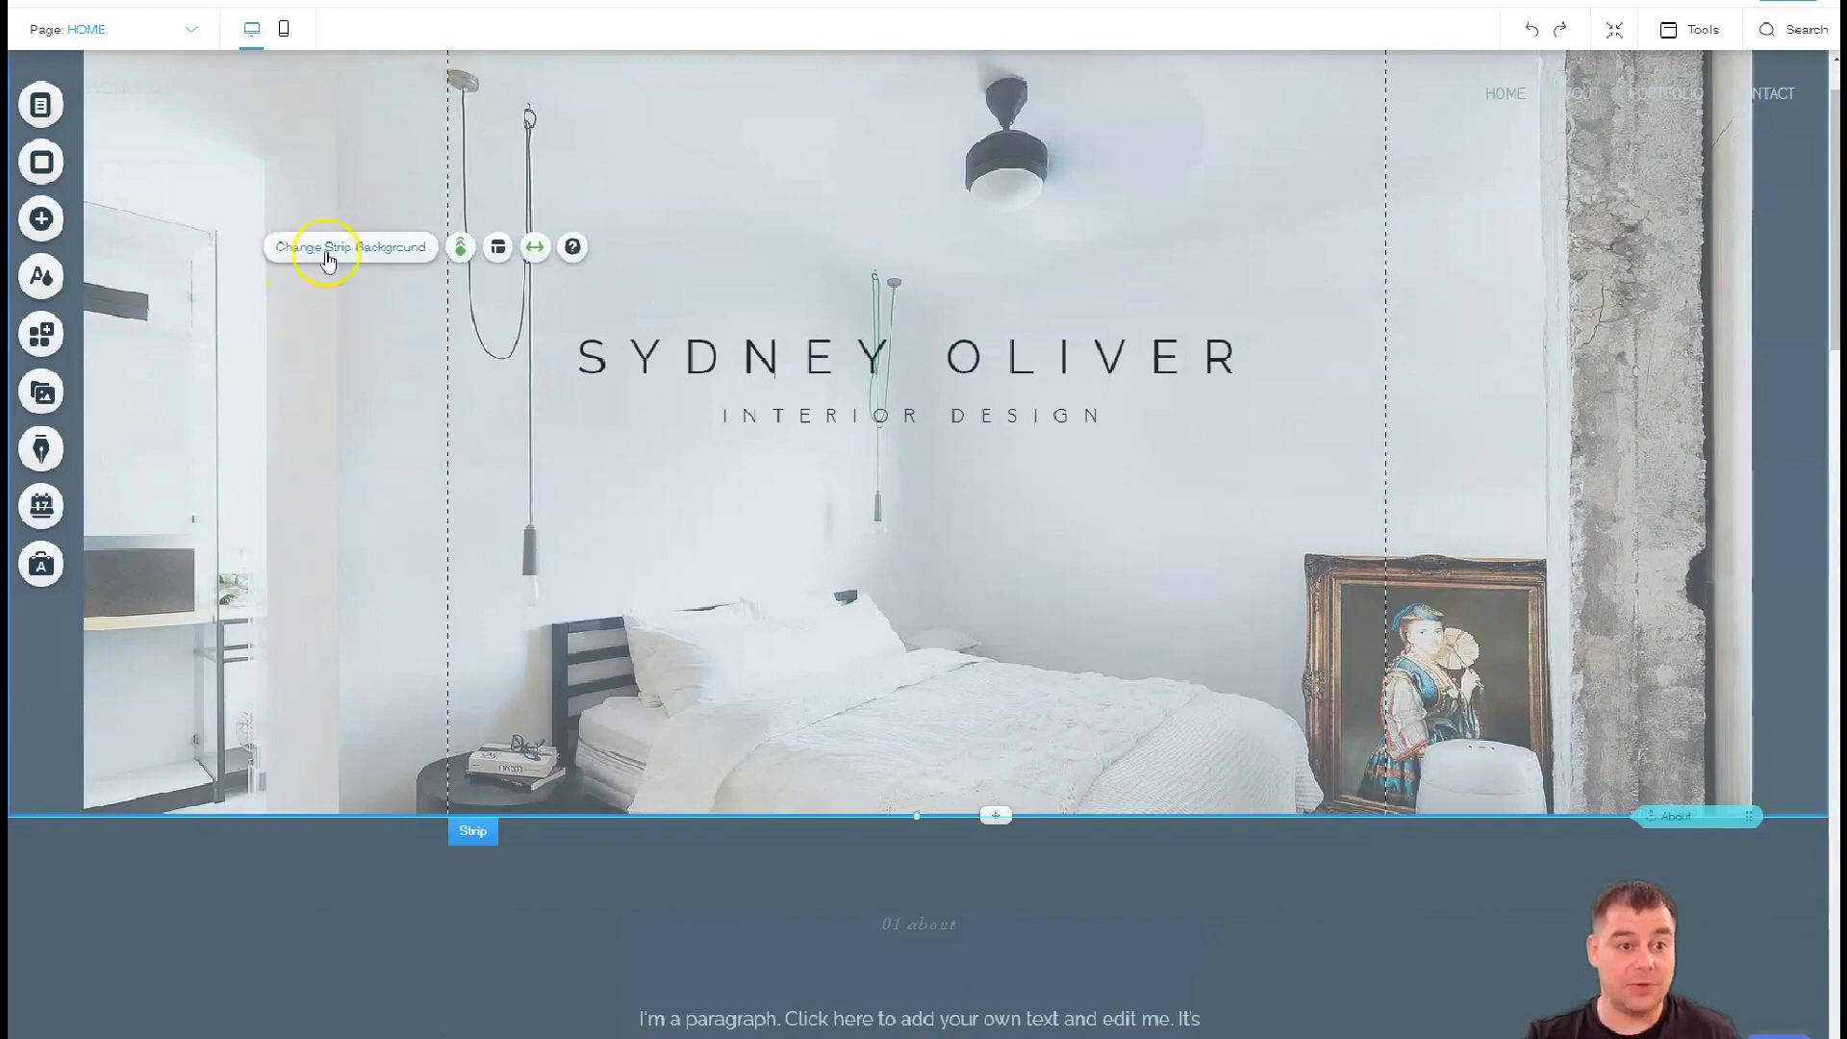
pyautogui.click(328, 254)
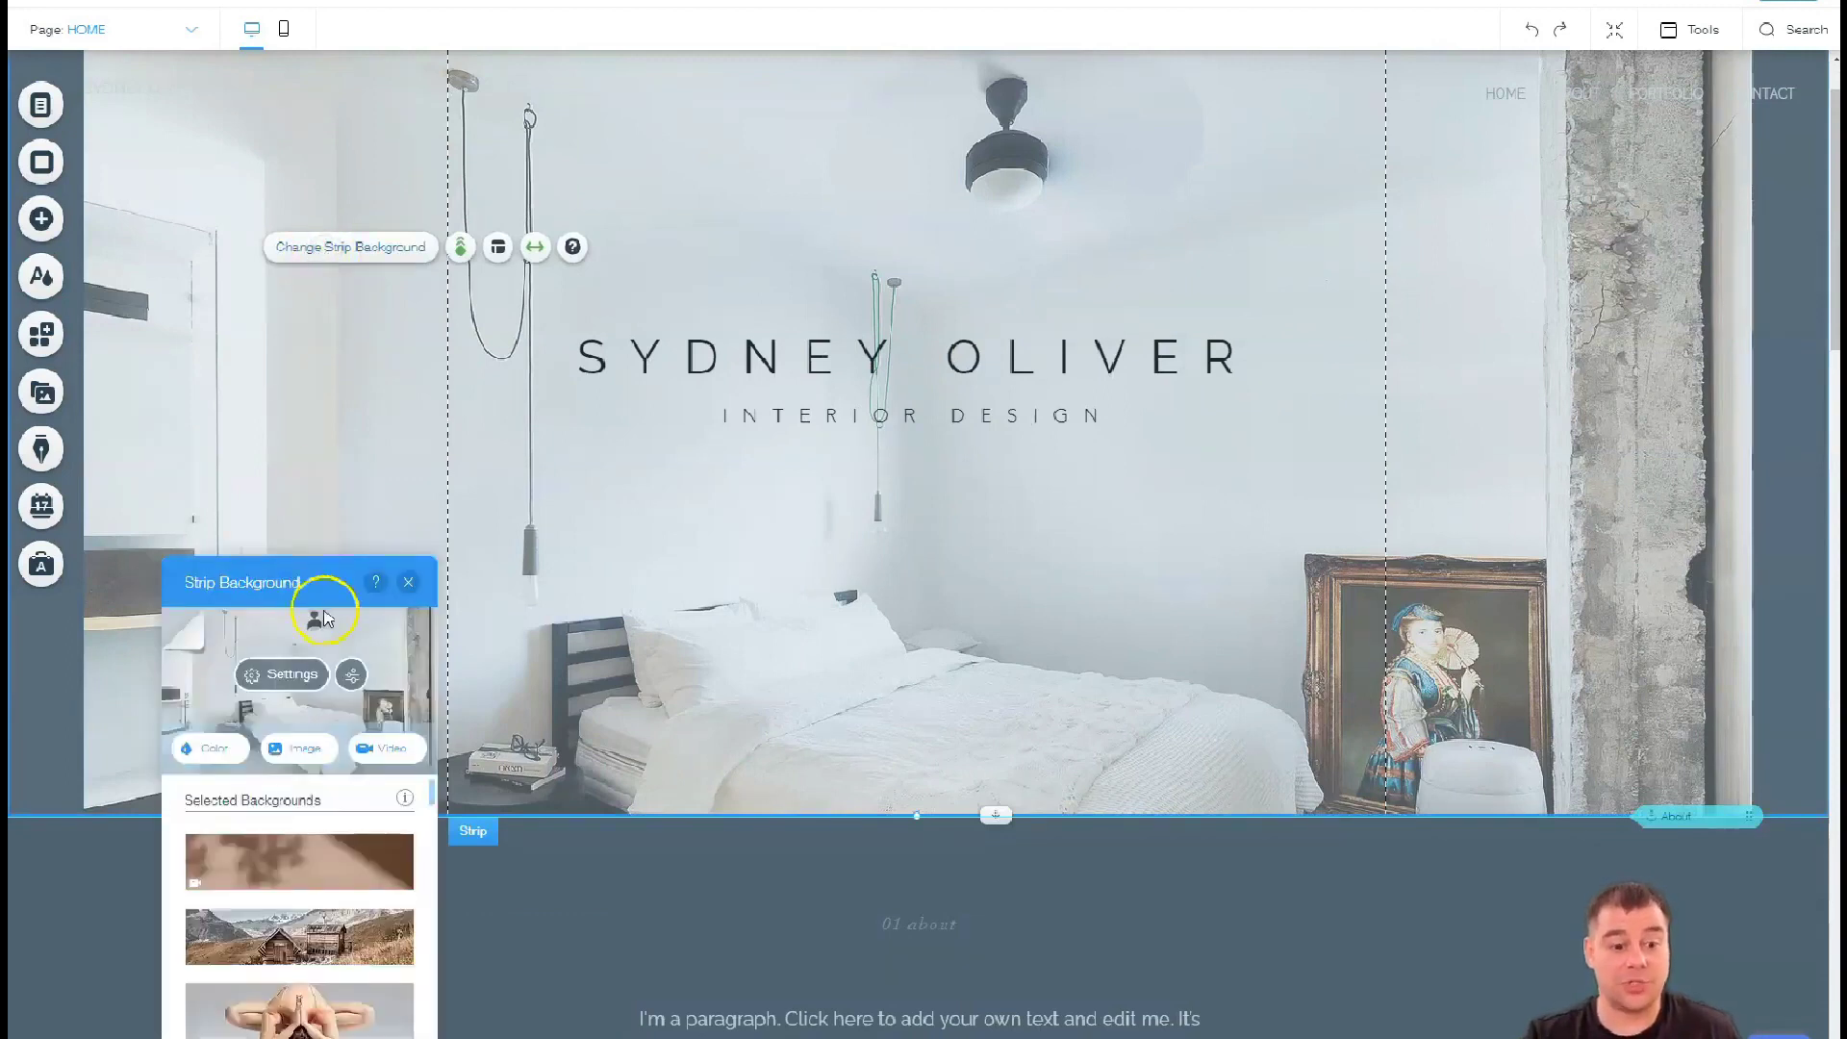
pyautogui.scroll(-3, 329, 909)
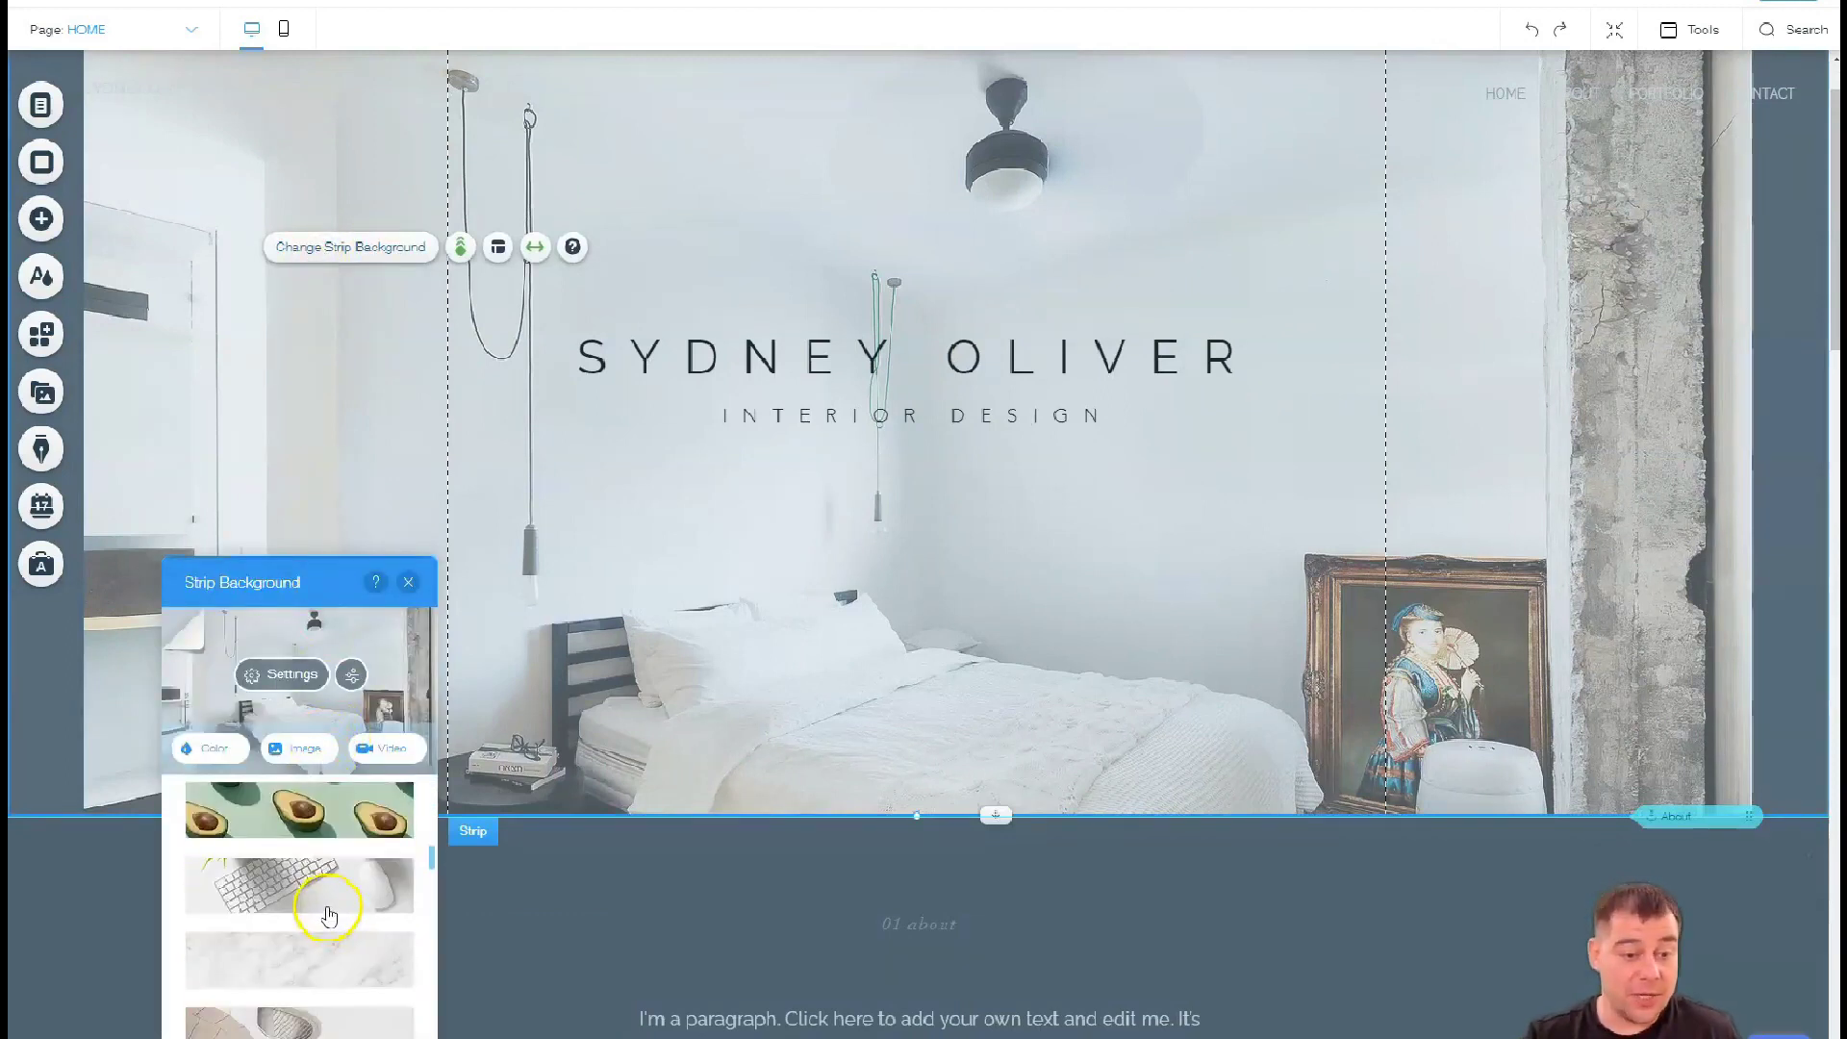
pyautogui.scroll(-3, 330, 909)
pyautogui.scroll(-3, 329, 909)
pyautogui.scroll(-3, 329, 910)
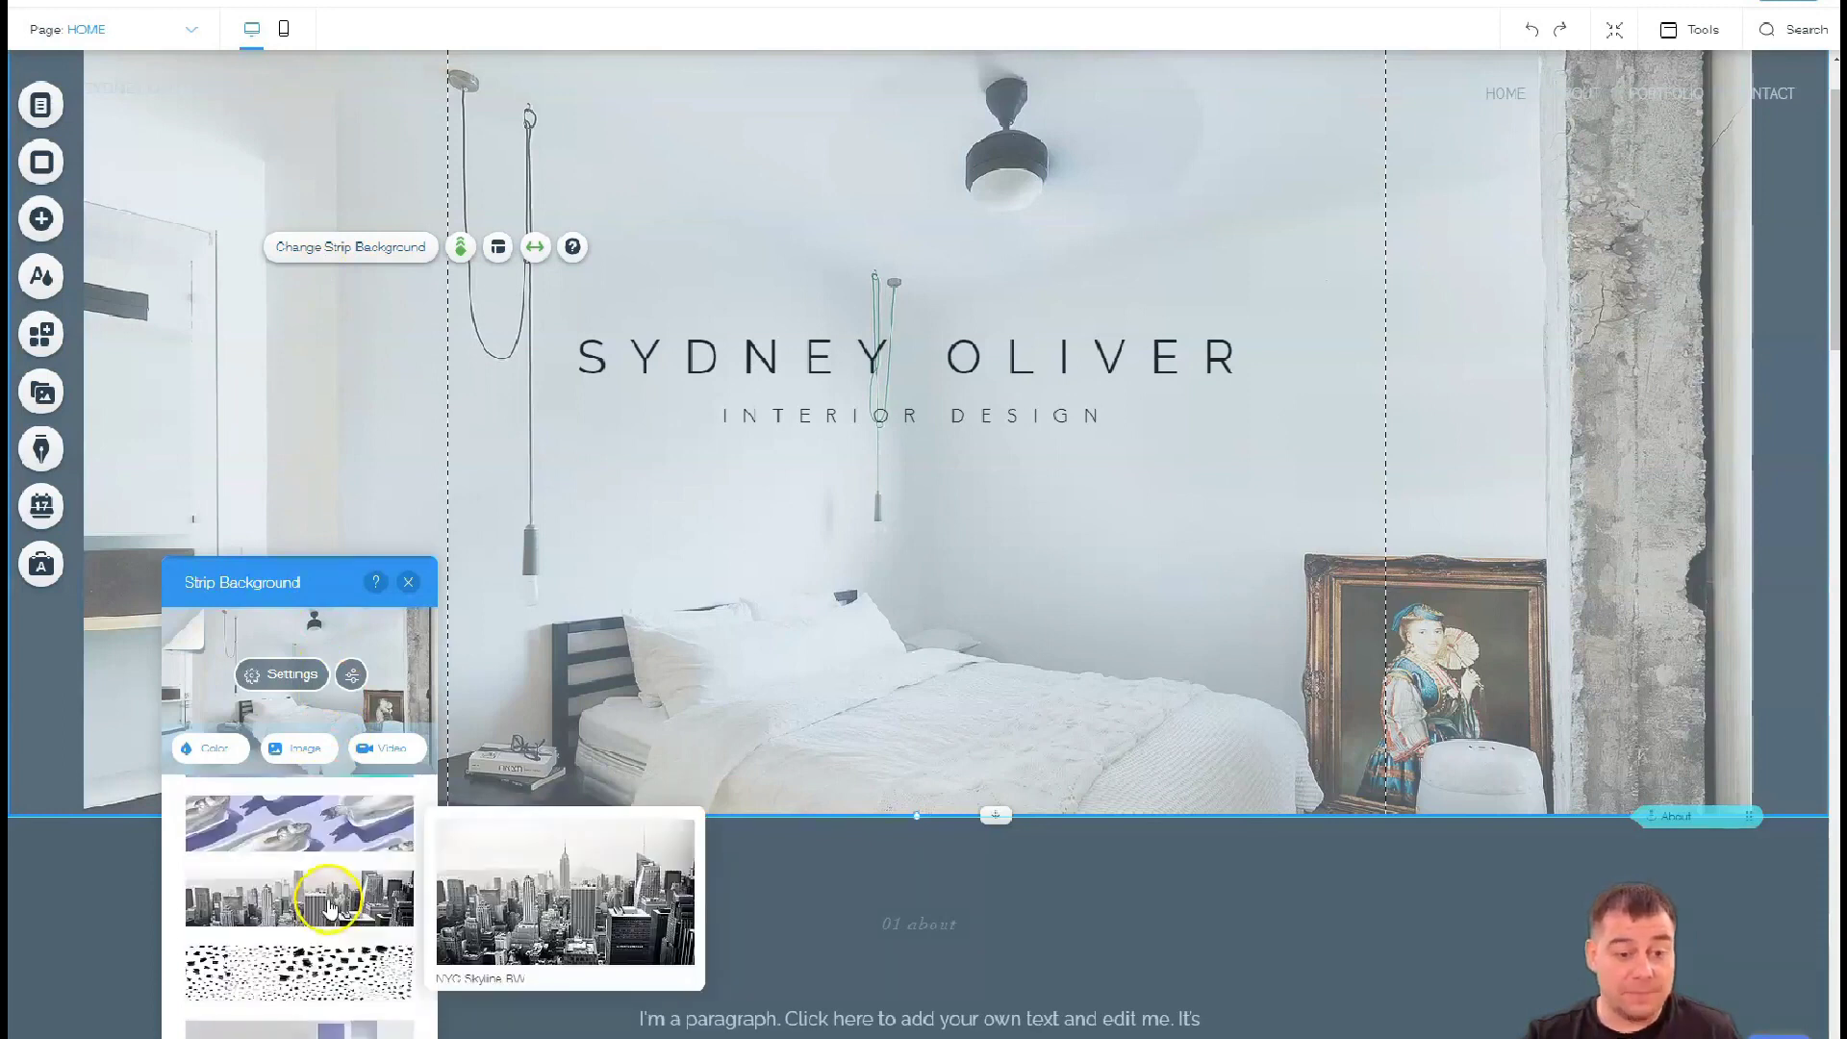
pyautogui.scroll(-3, 321, 954)
pyautogui.click(311, 1008)
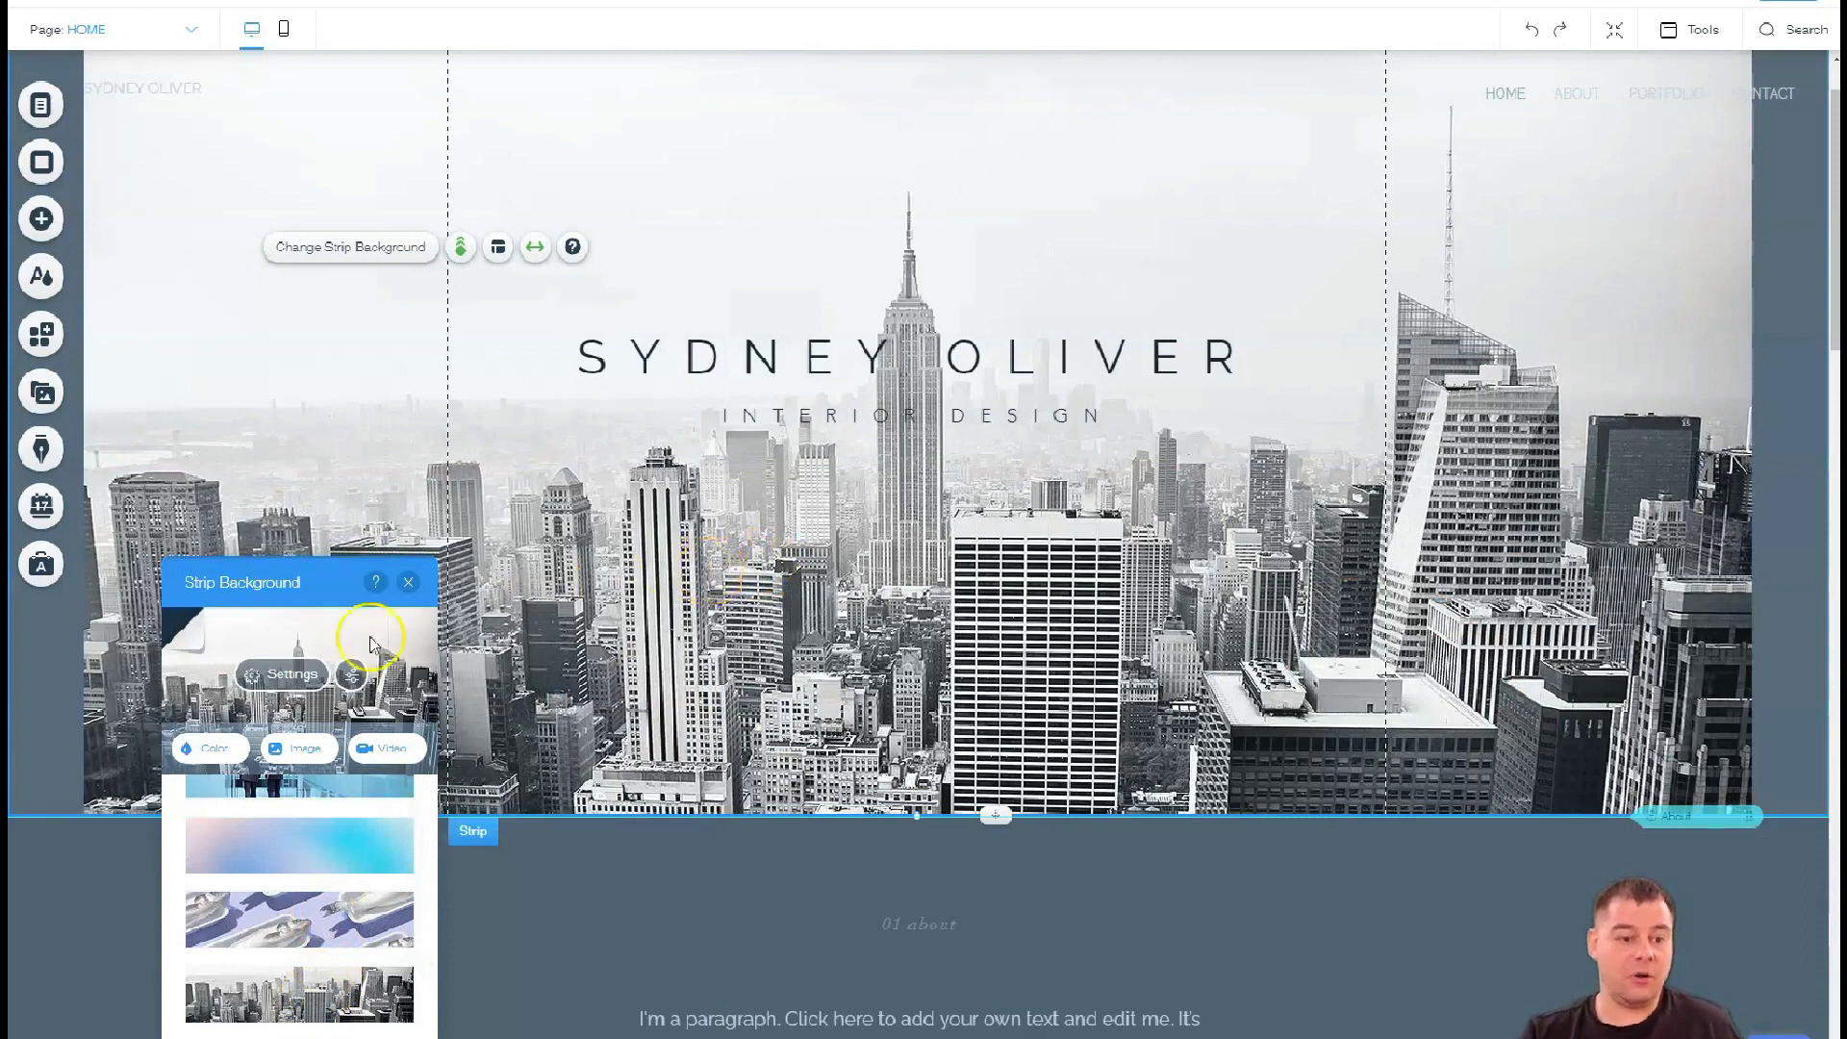
# Lower the skyline's Color behind image and Image Opacity sliders to fade it
pyautogui.click(291, 674)
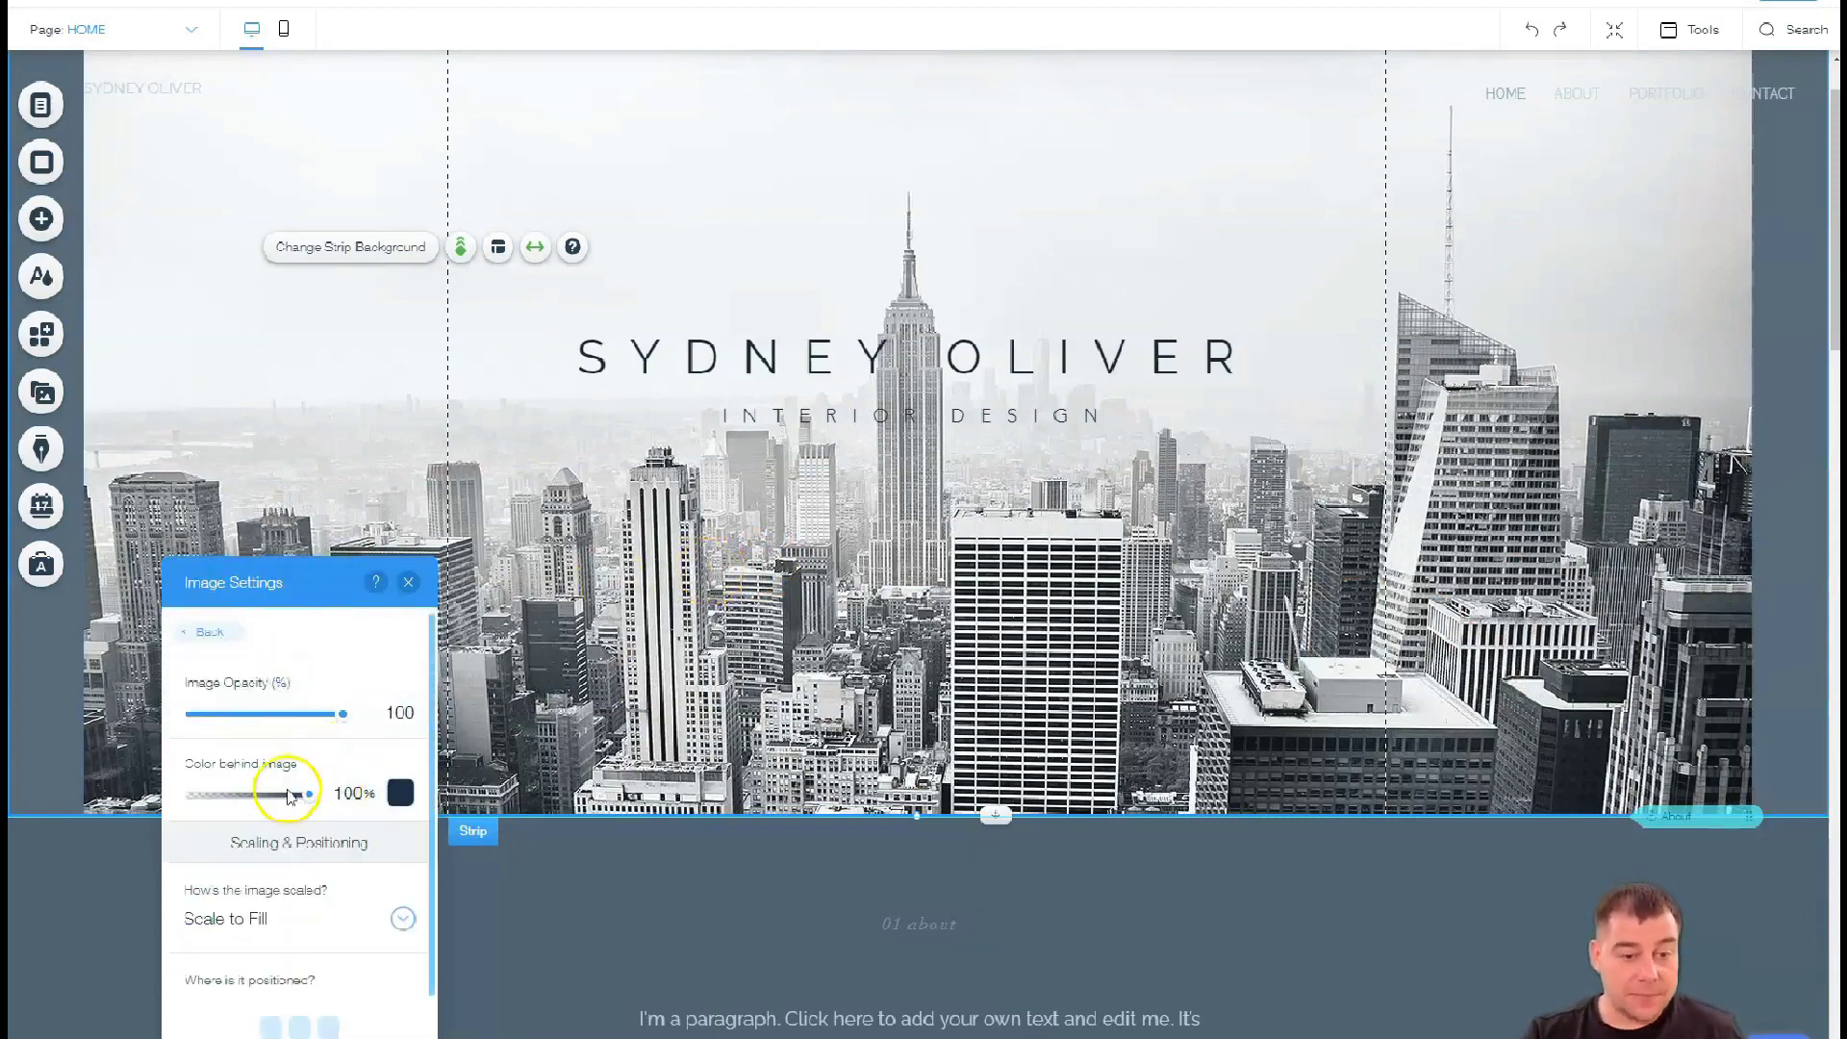
pyautogui.moveTo(308, 795); pyautogui.dragTo(267, 794)
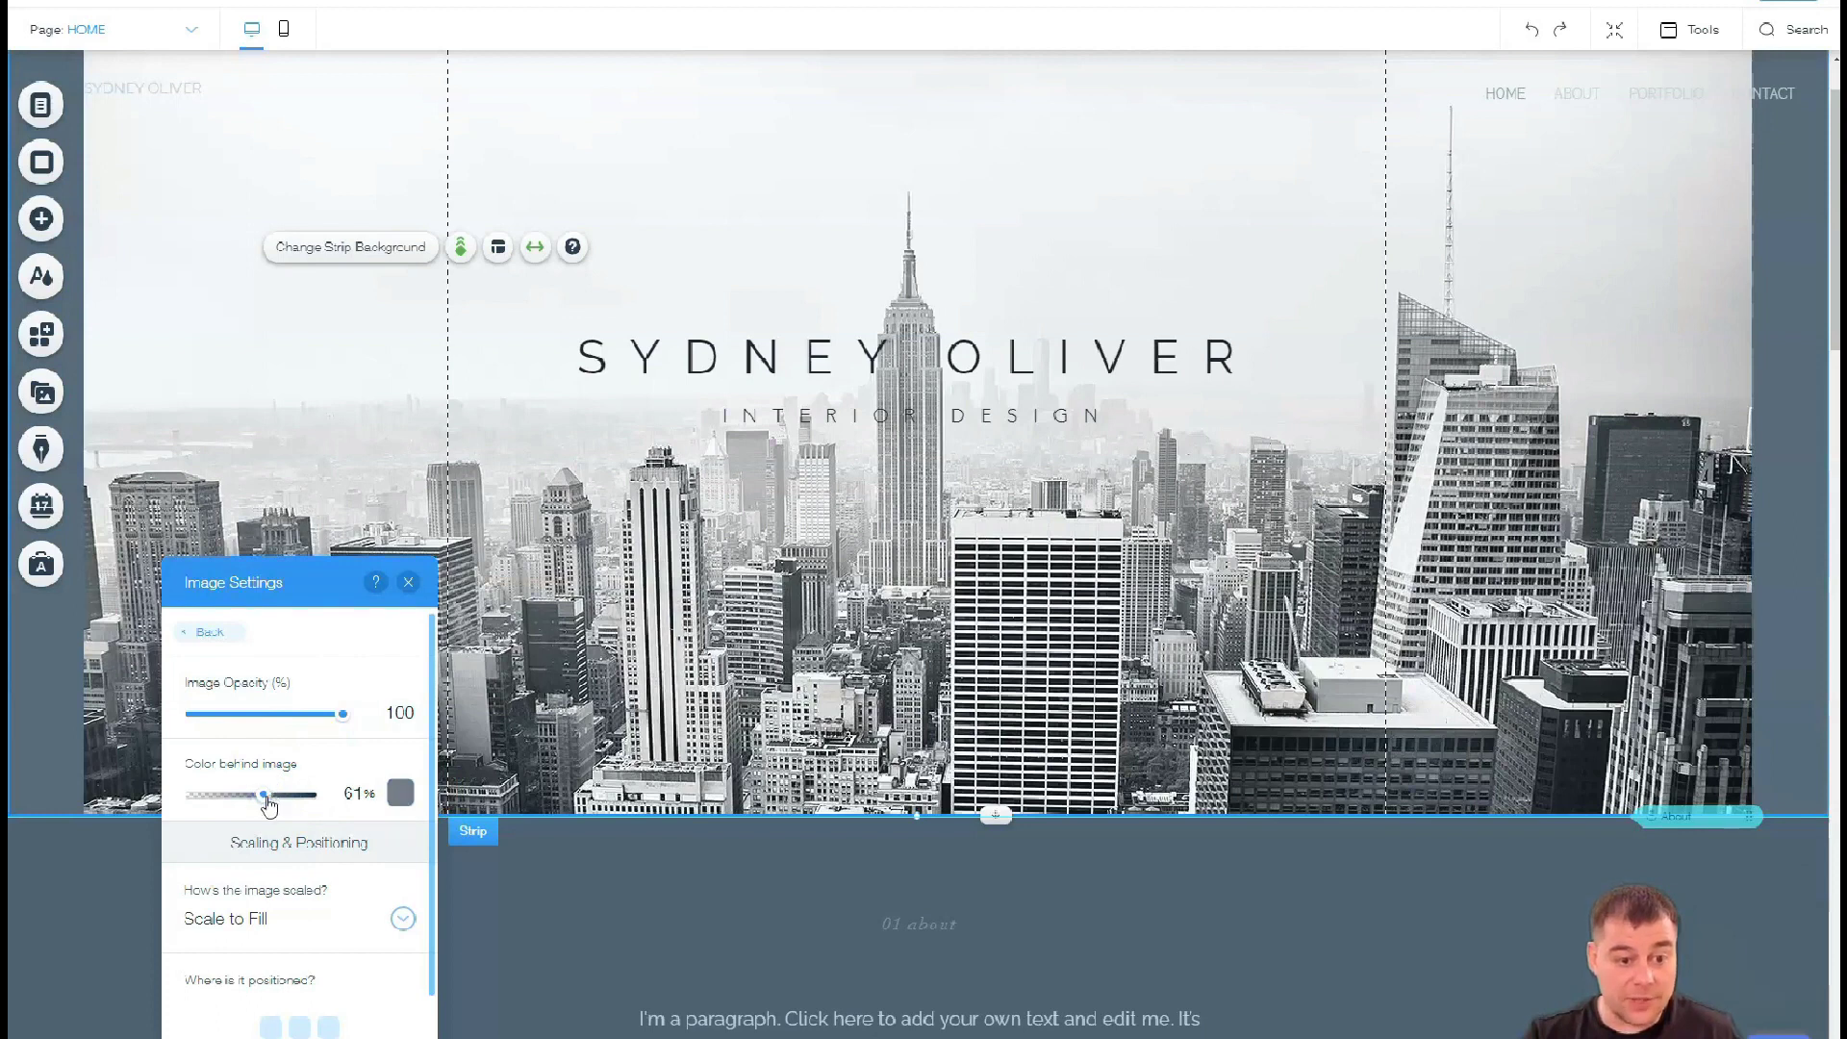
pyautogui.moveTo(340, 713); pyautogui.dragTo(261, 715)
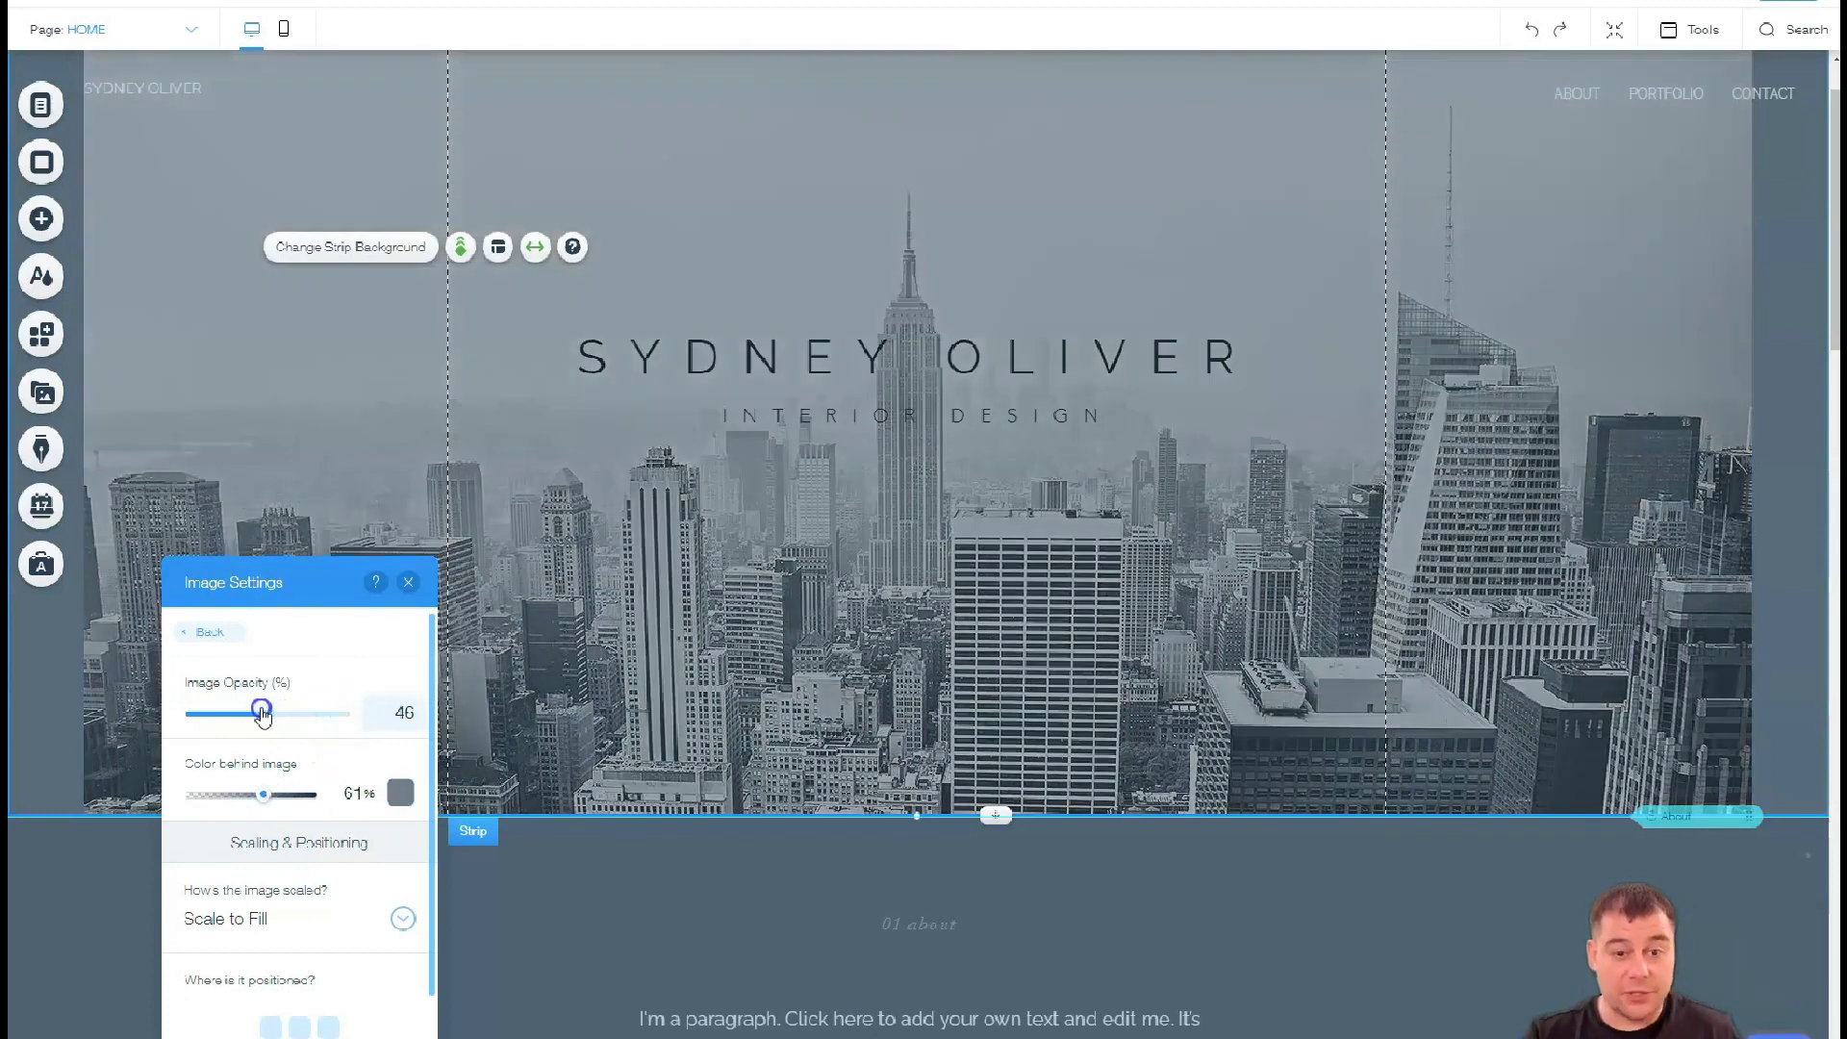
# Set the SYDNEY OLIVER title text colour to white
pyautogui.click(866, 364)
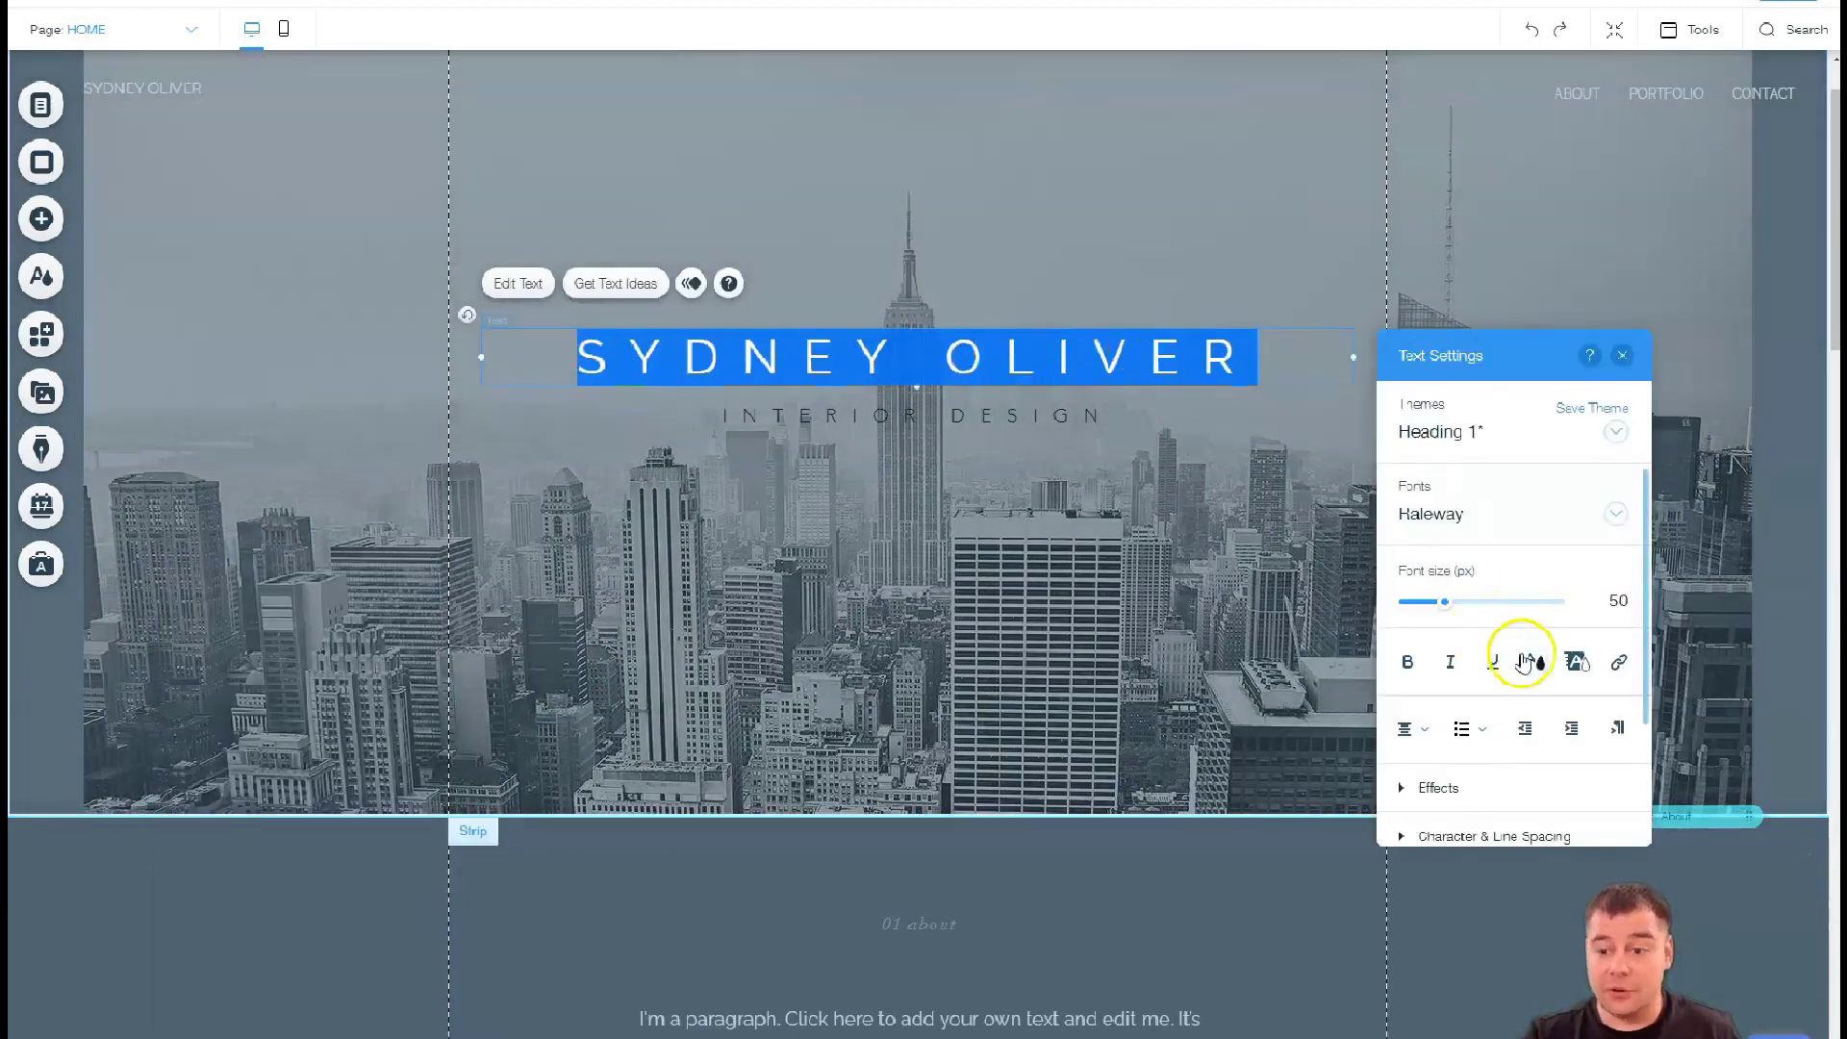
pyautogui.click(1537, 660)
pyautogui.click(1479, 679)
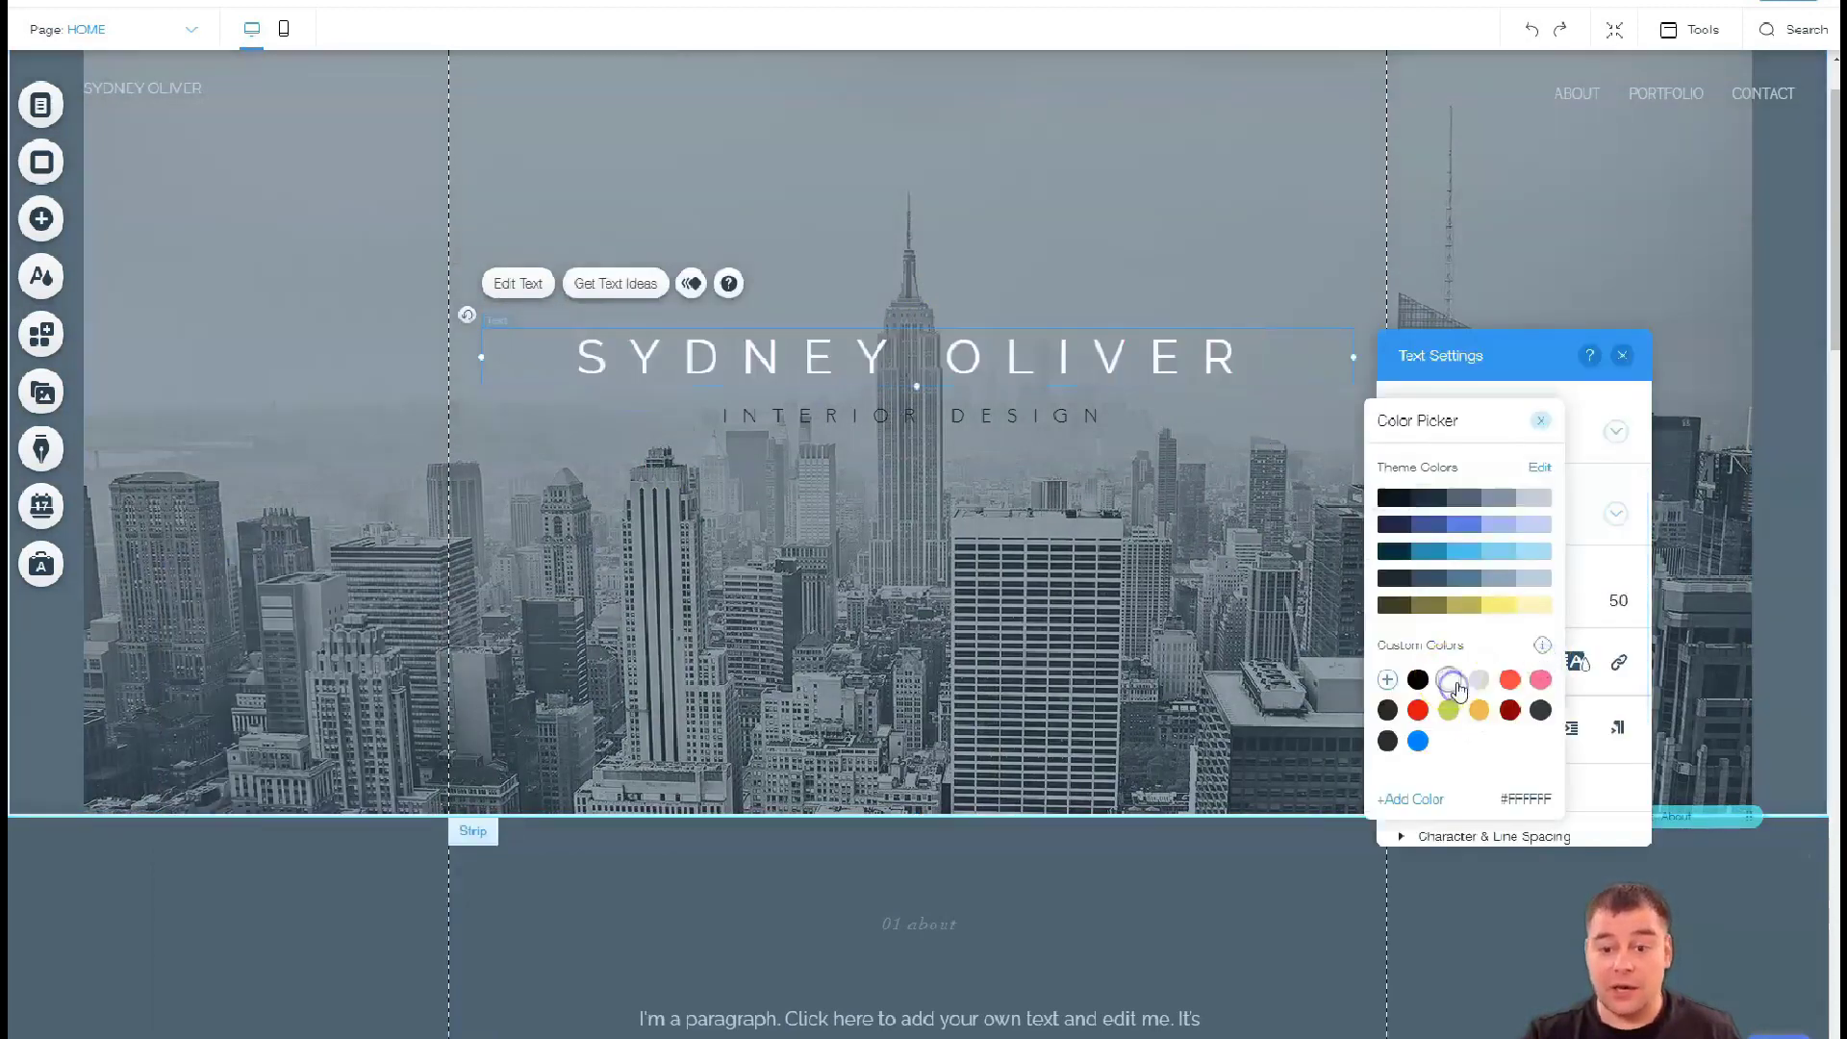
pyautogui.click(898, 416)
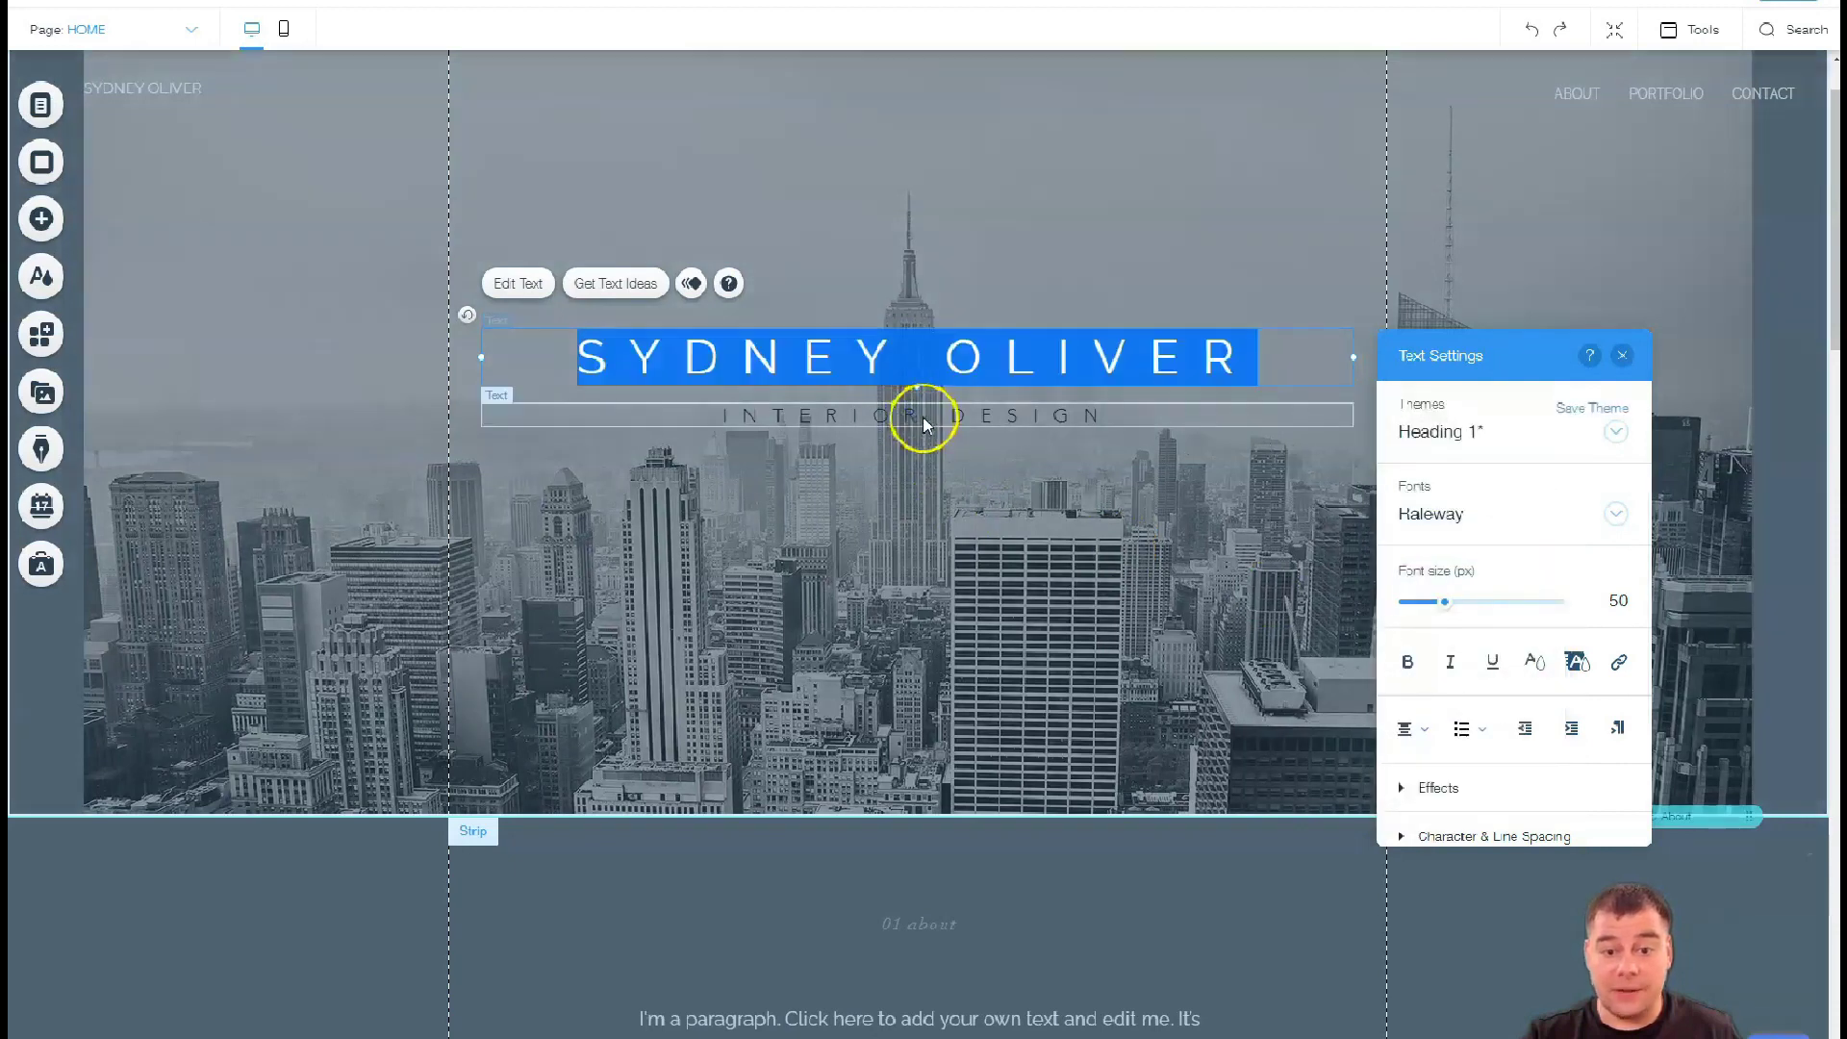
# Set the INTERIOR DESIGN subtitle text colour to white
pyautogui.click(934, 419)
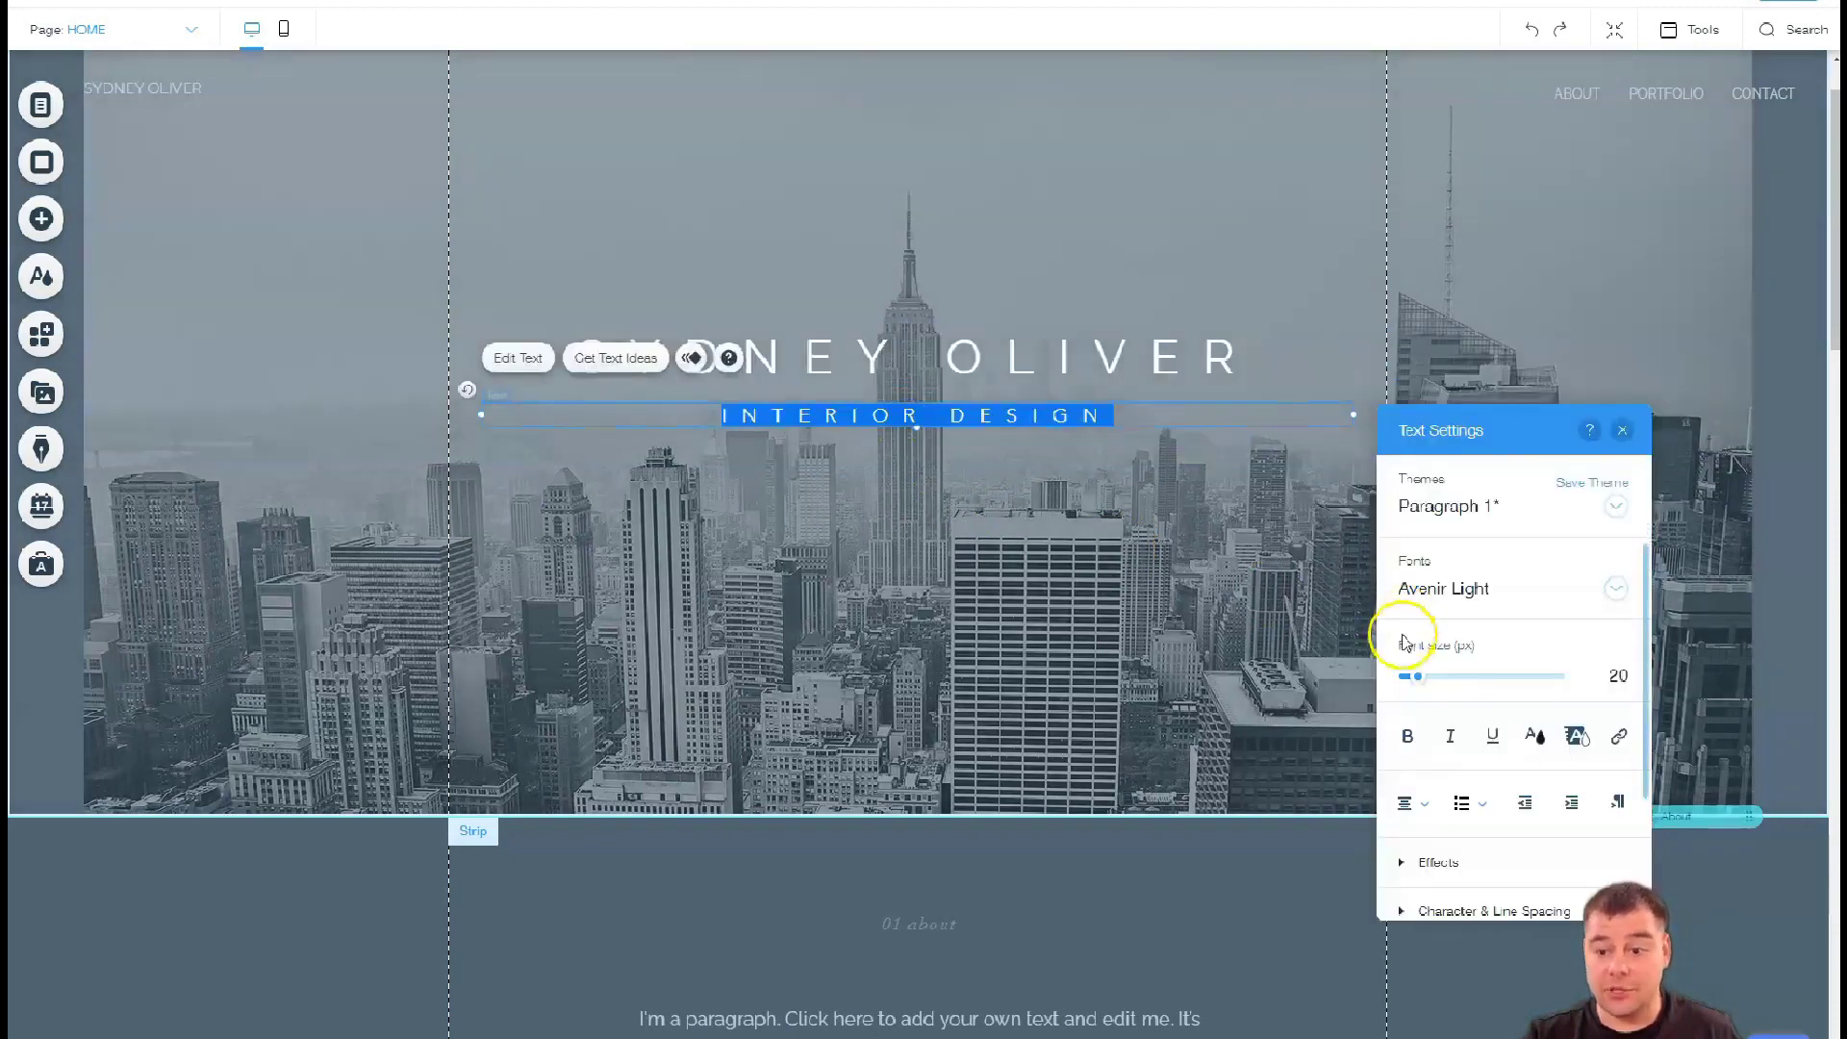
pyautogui.click(1537, 738)
pyautogui.click(1449, 754)
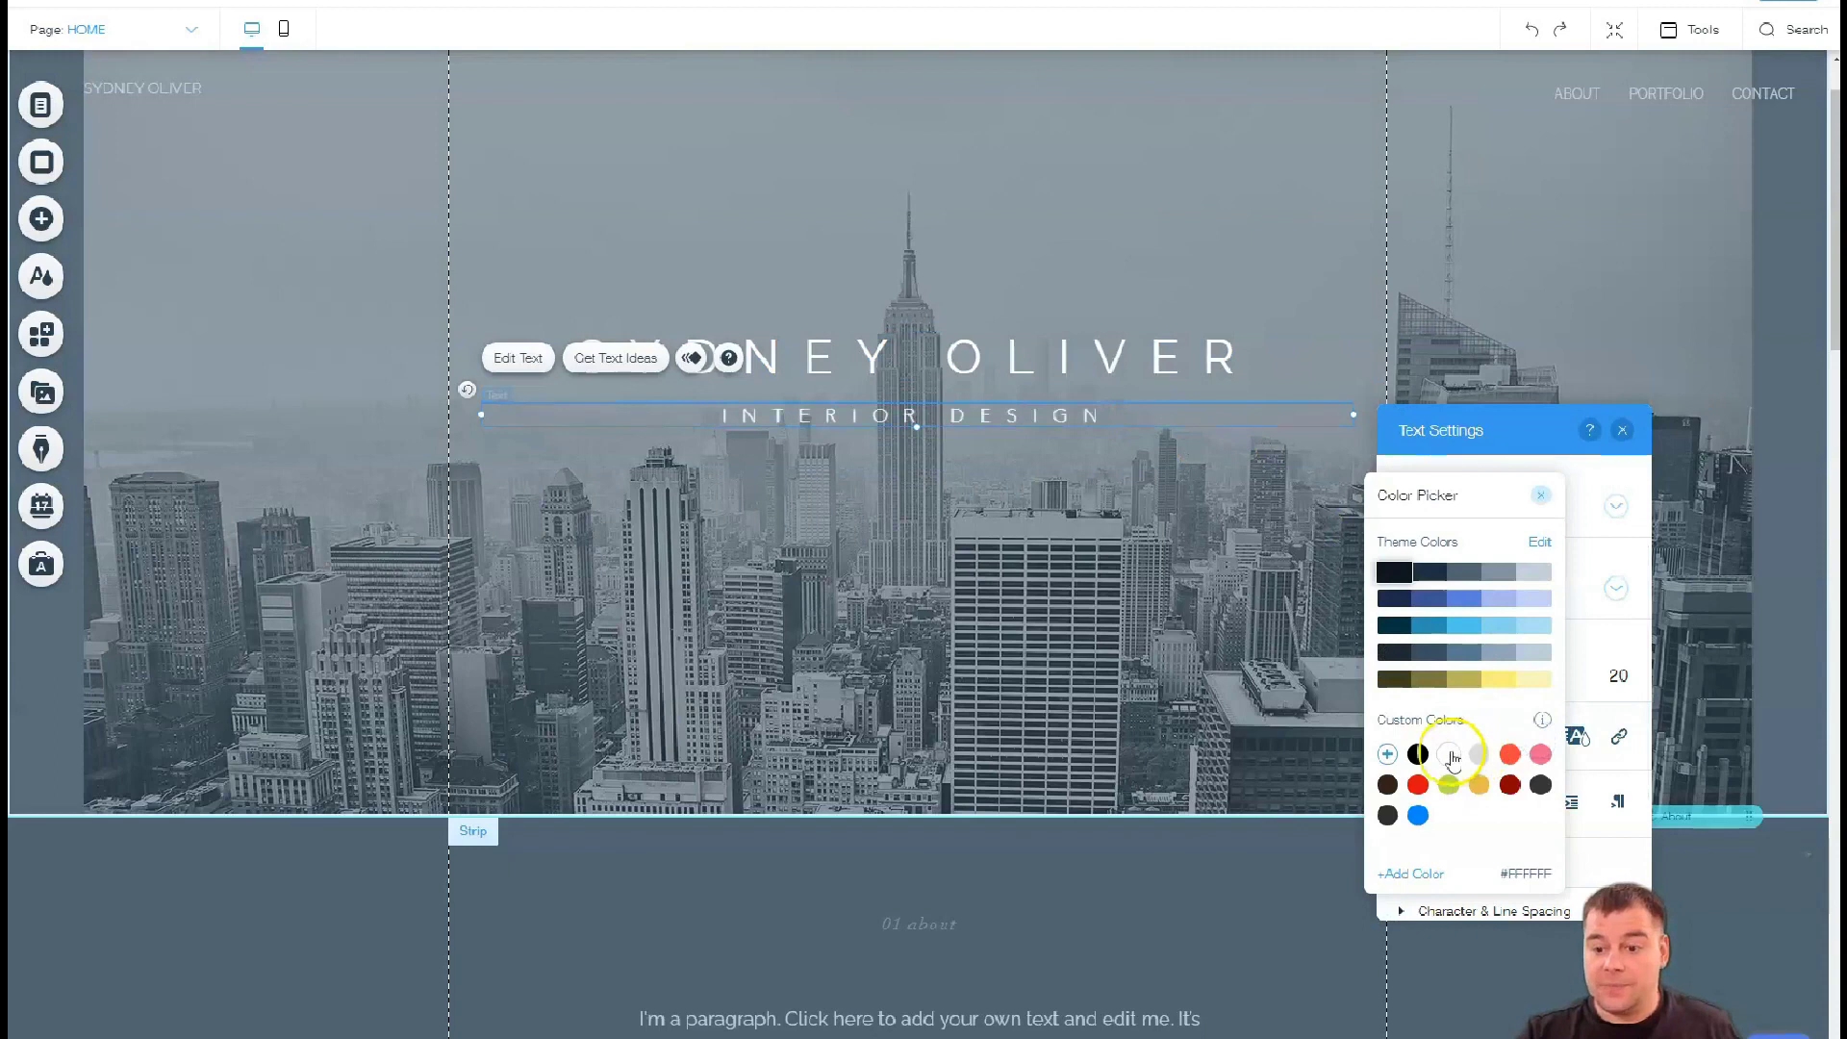
pyautogui.click(1064, 591)
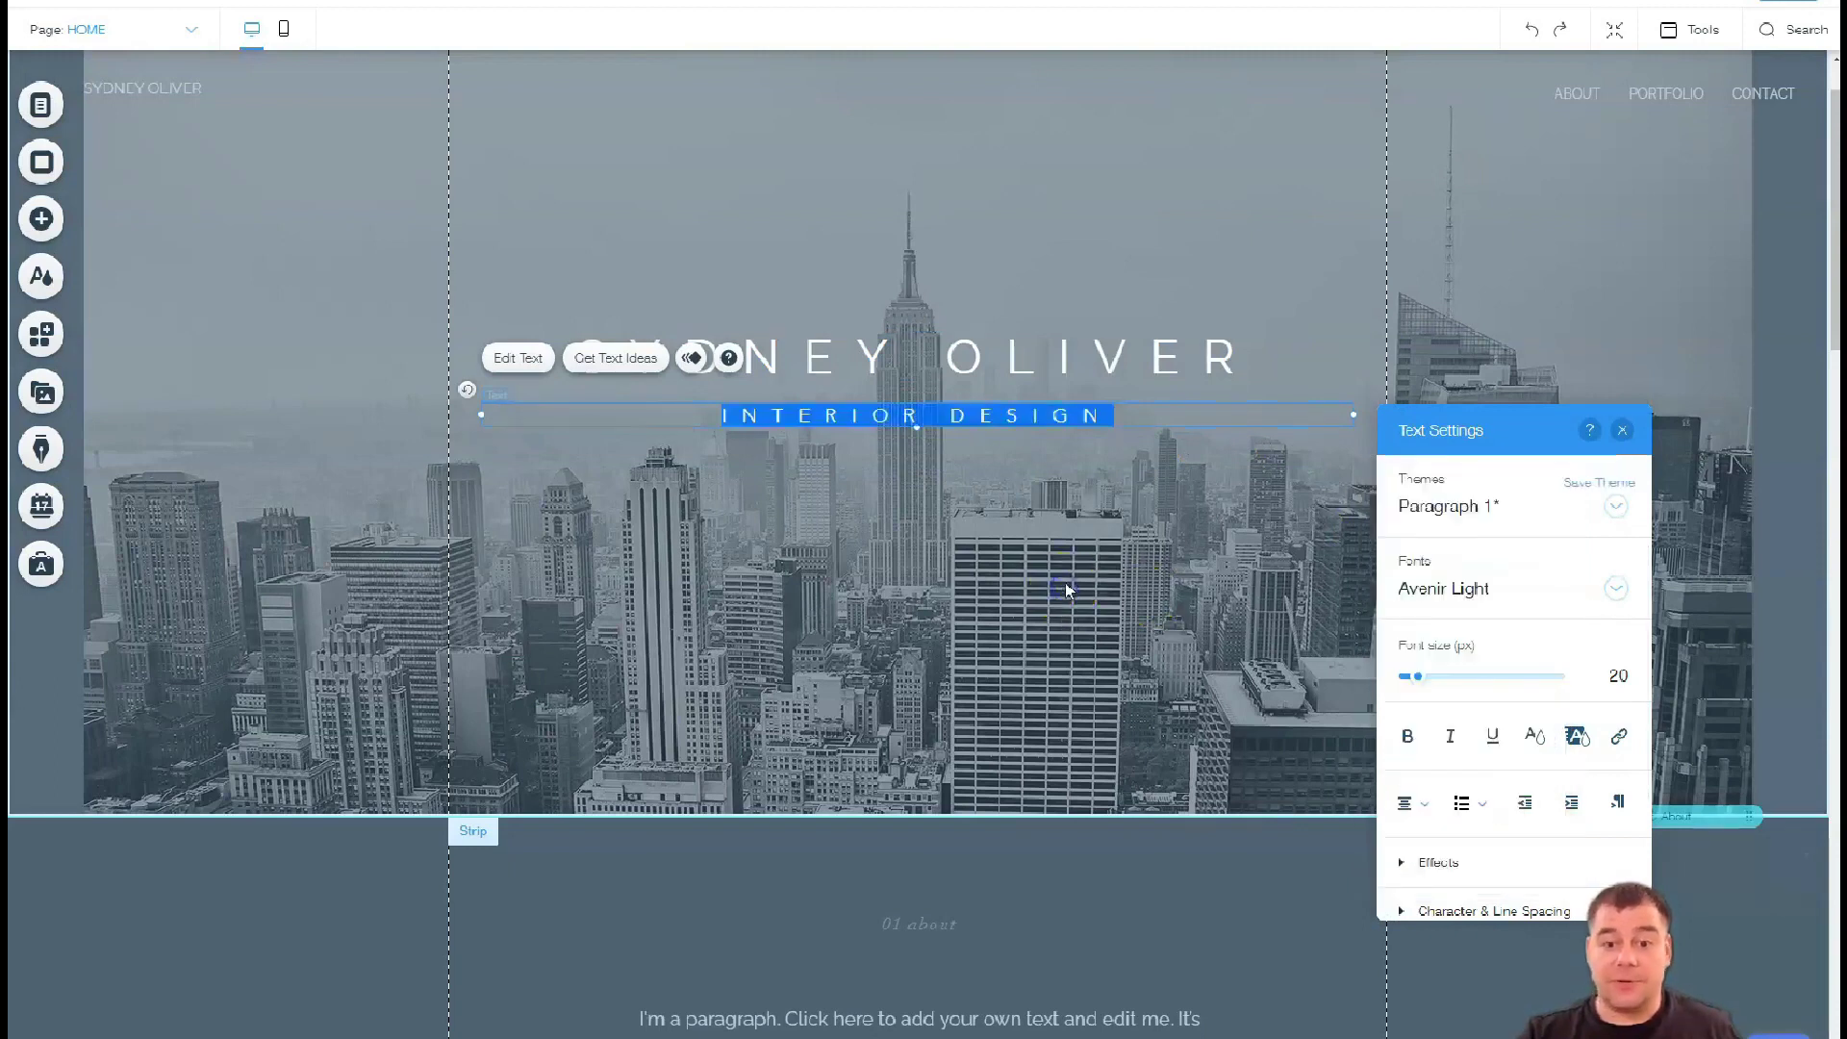
pyautogui.click(953, 190)
pyautogui.click(1108, 309)
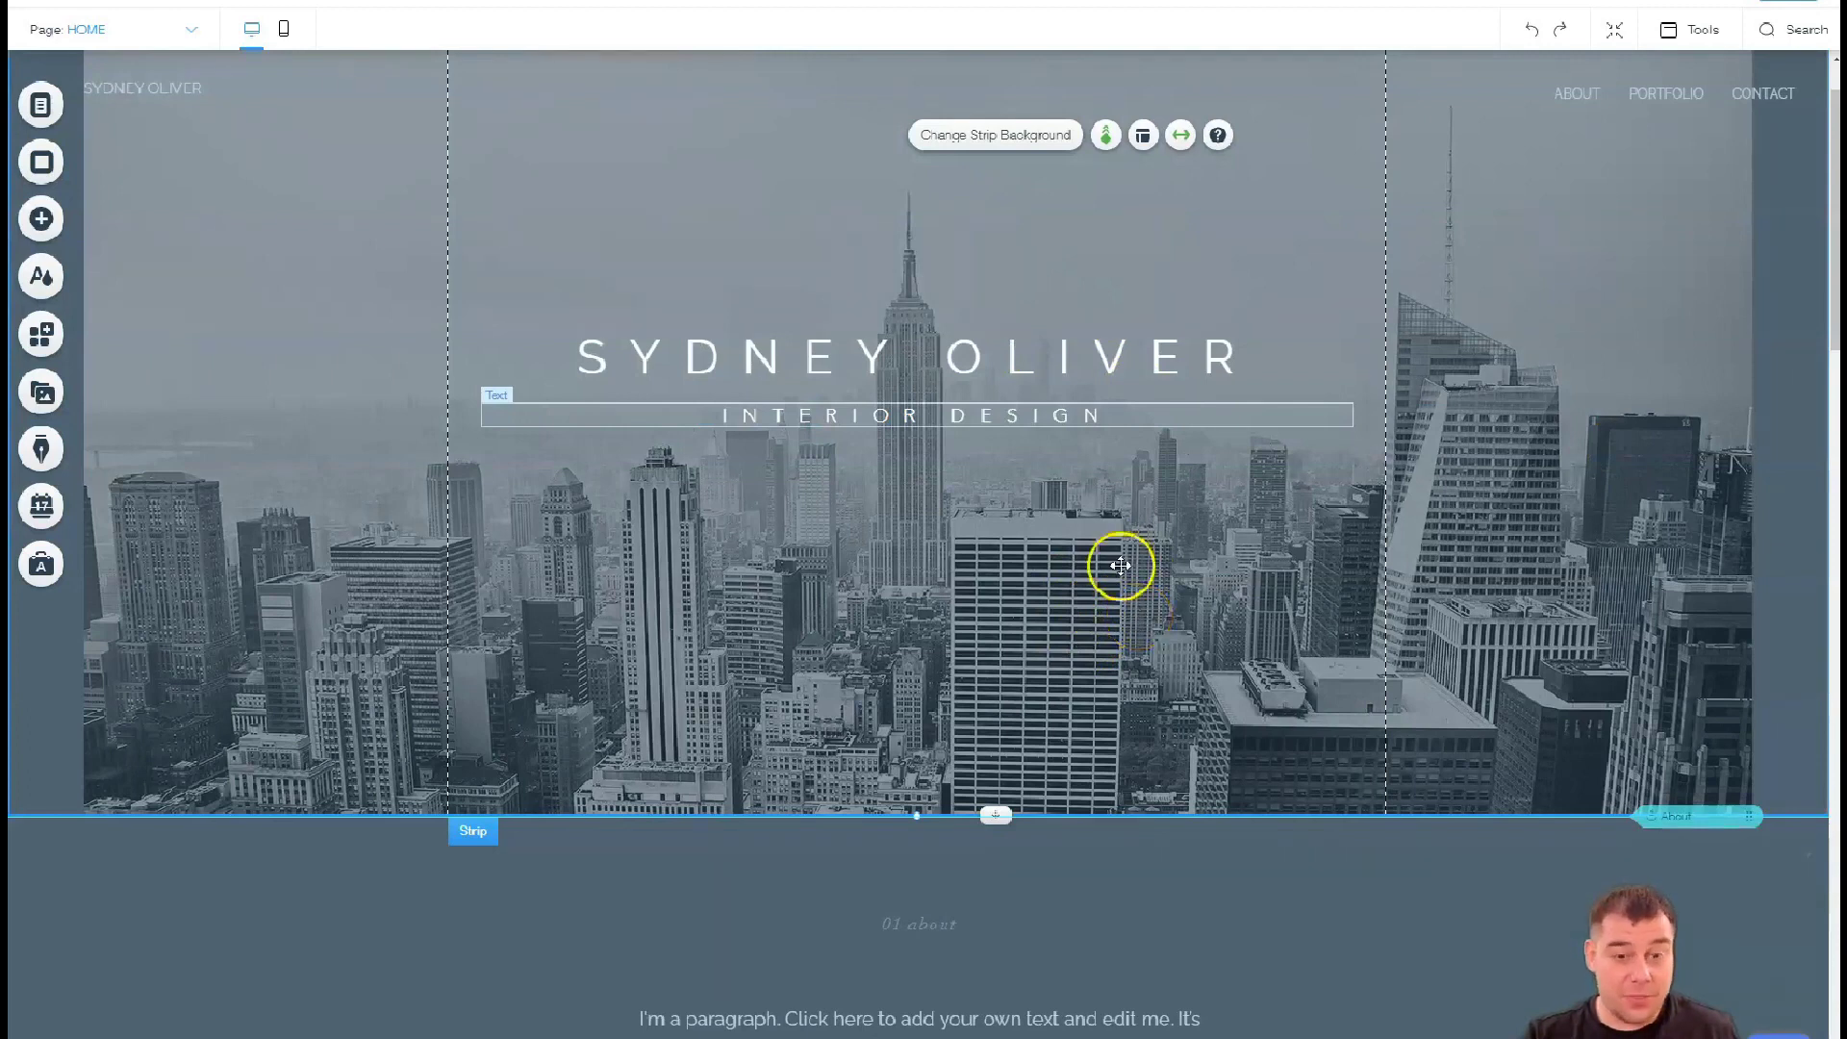
pyautogui.scroll(-2, 1111, 534)
pyautogui.scroll(3, 1116, 392)
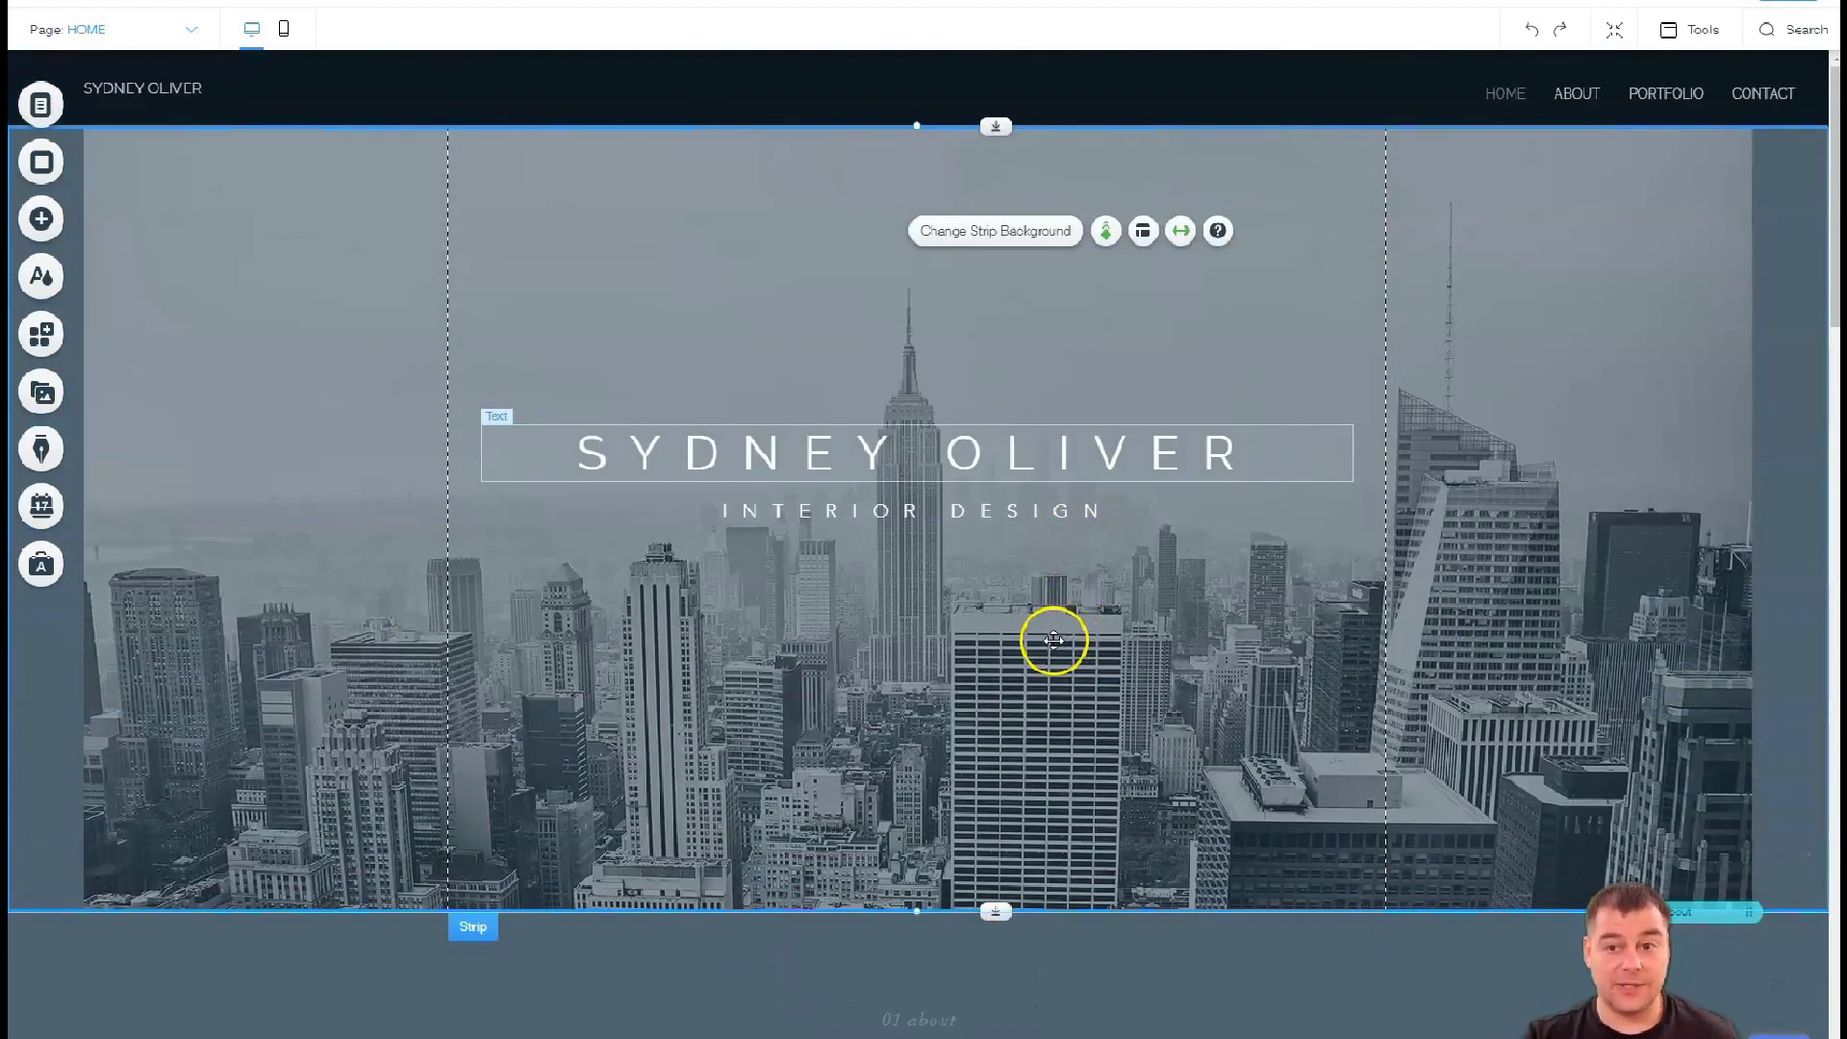
# Set the header strip's stretch option to Screen so the skyline spans edge to edge
pyautogui.click(1181, 231)
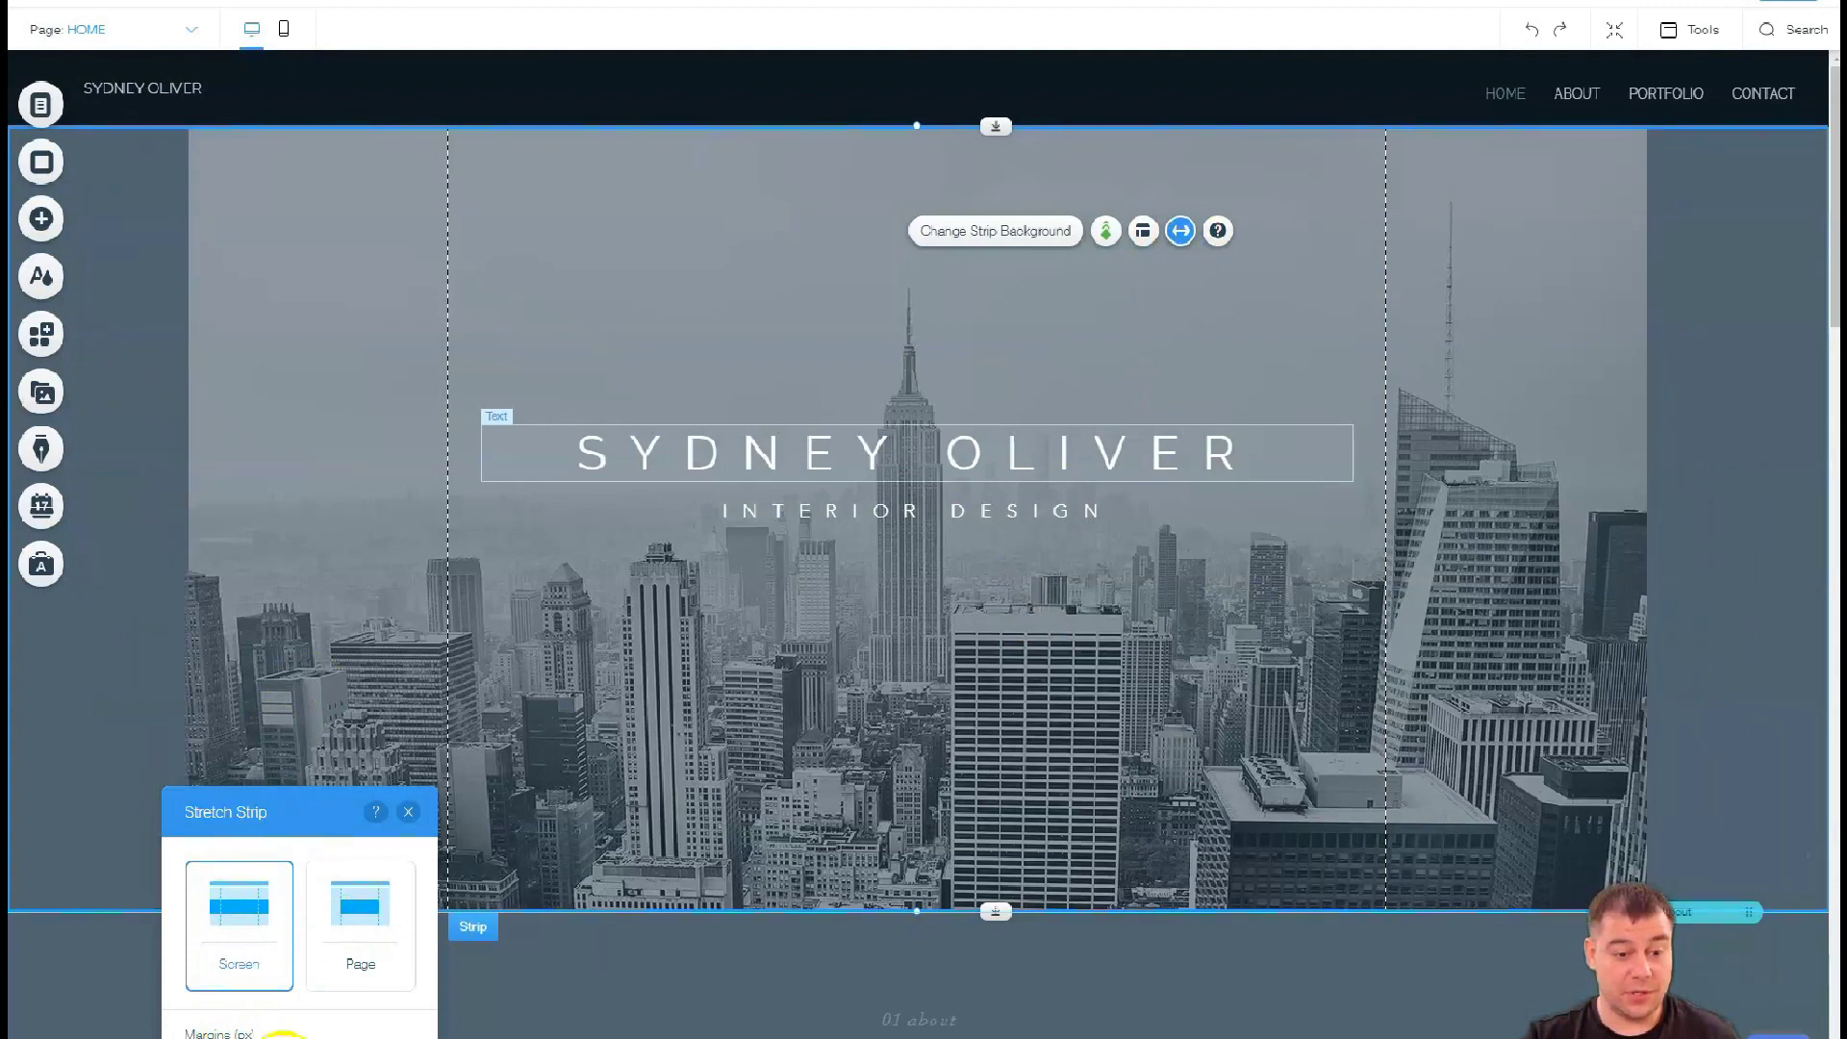
pyautogui.click(409, 811)
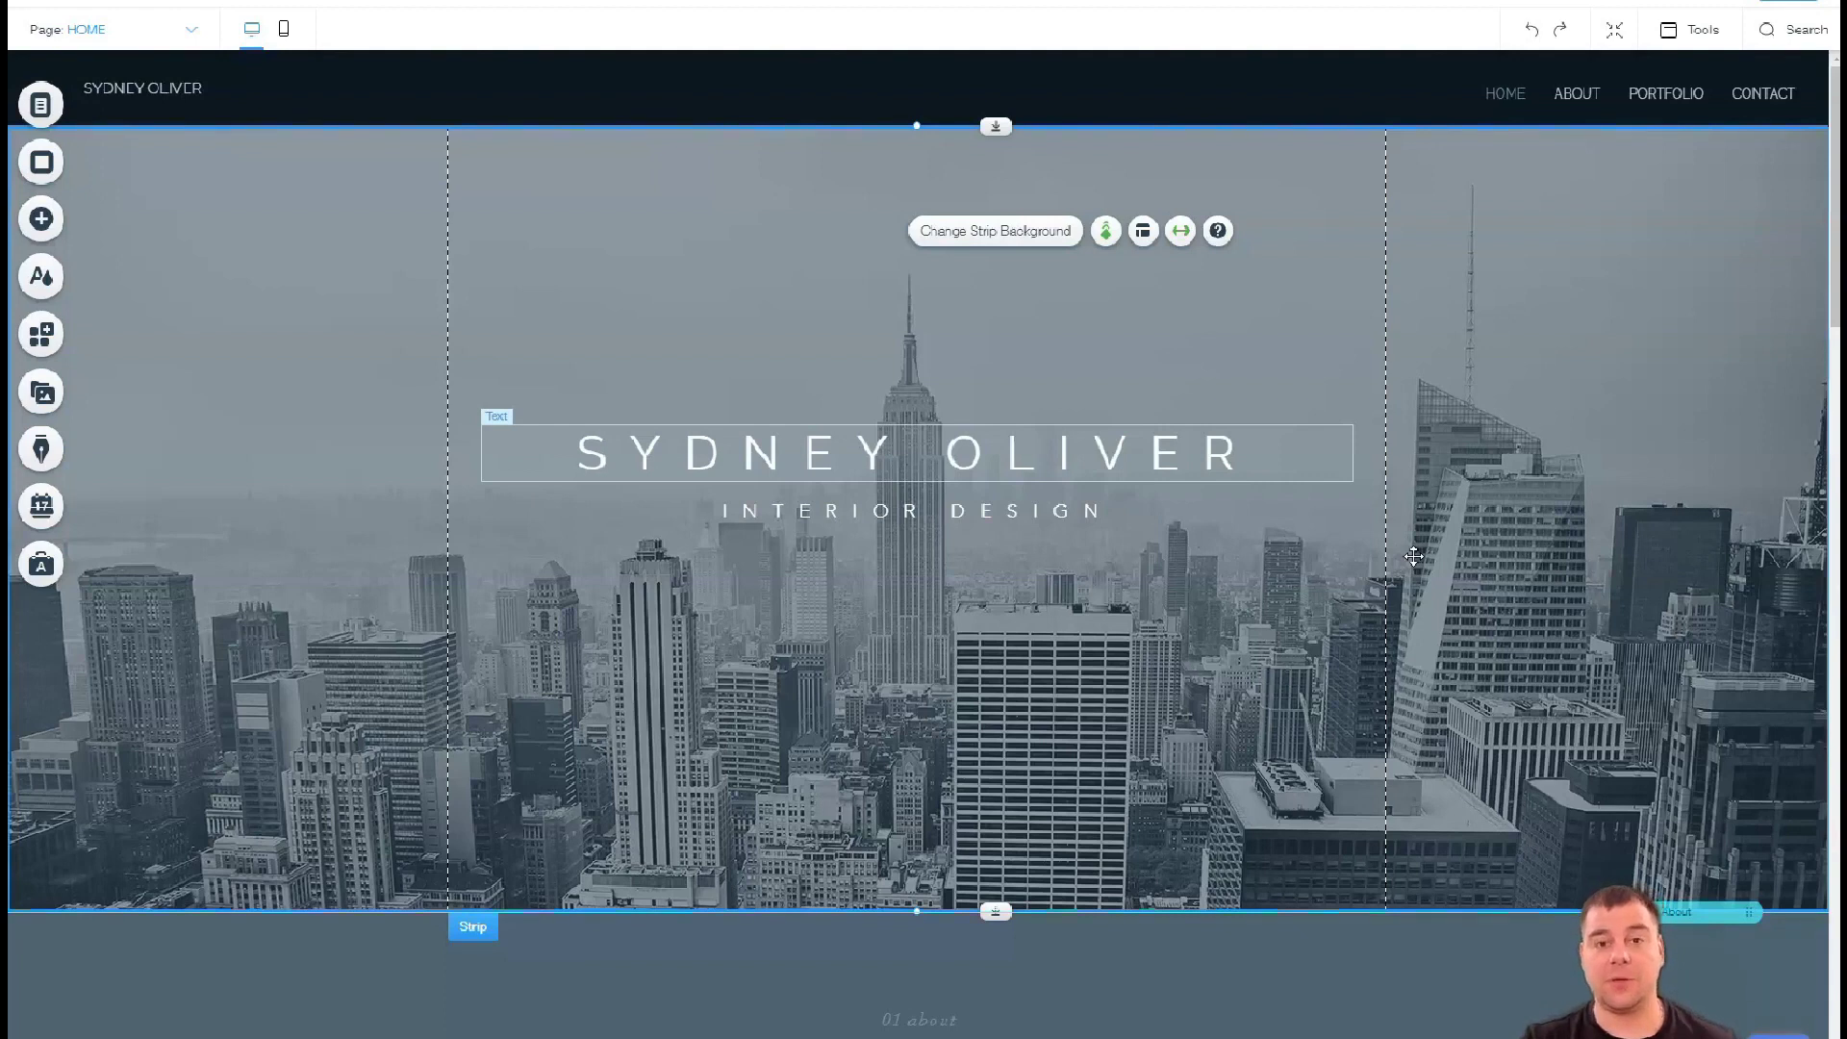
pyautogui.click(1415, 554)
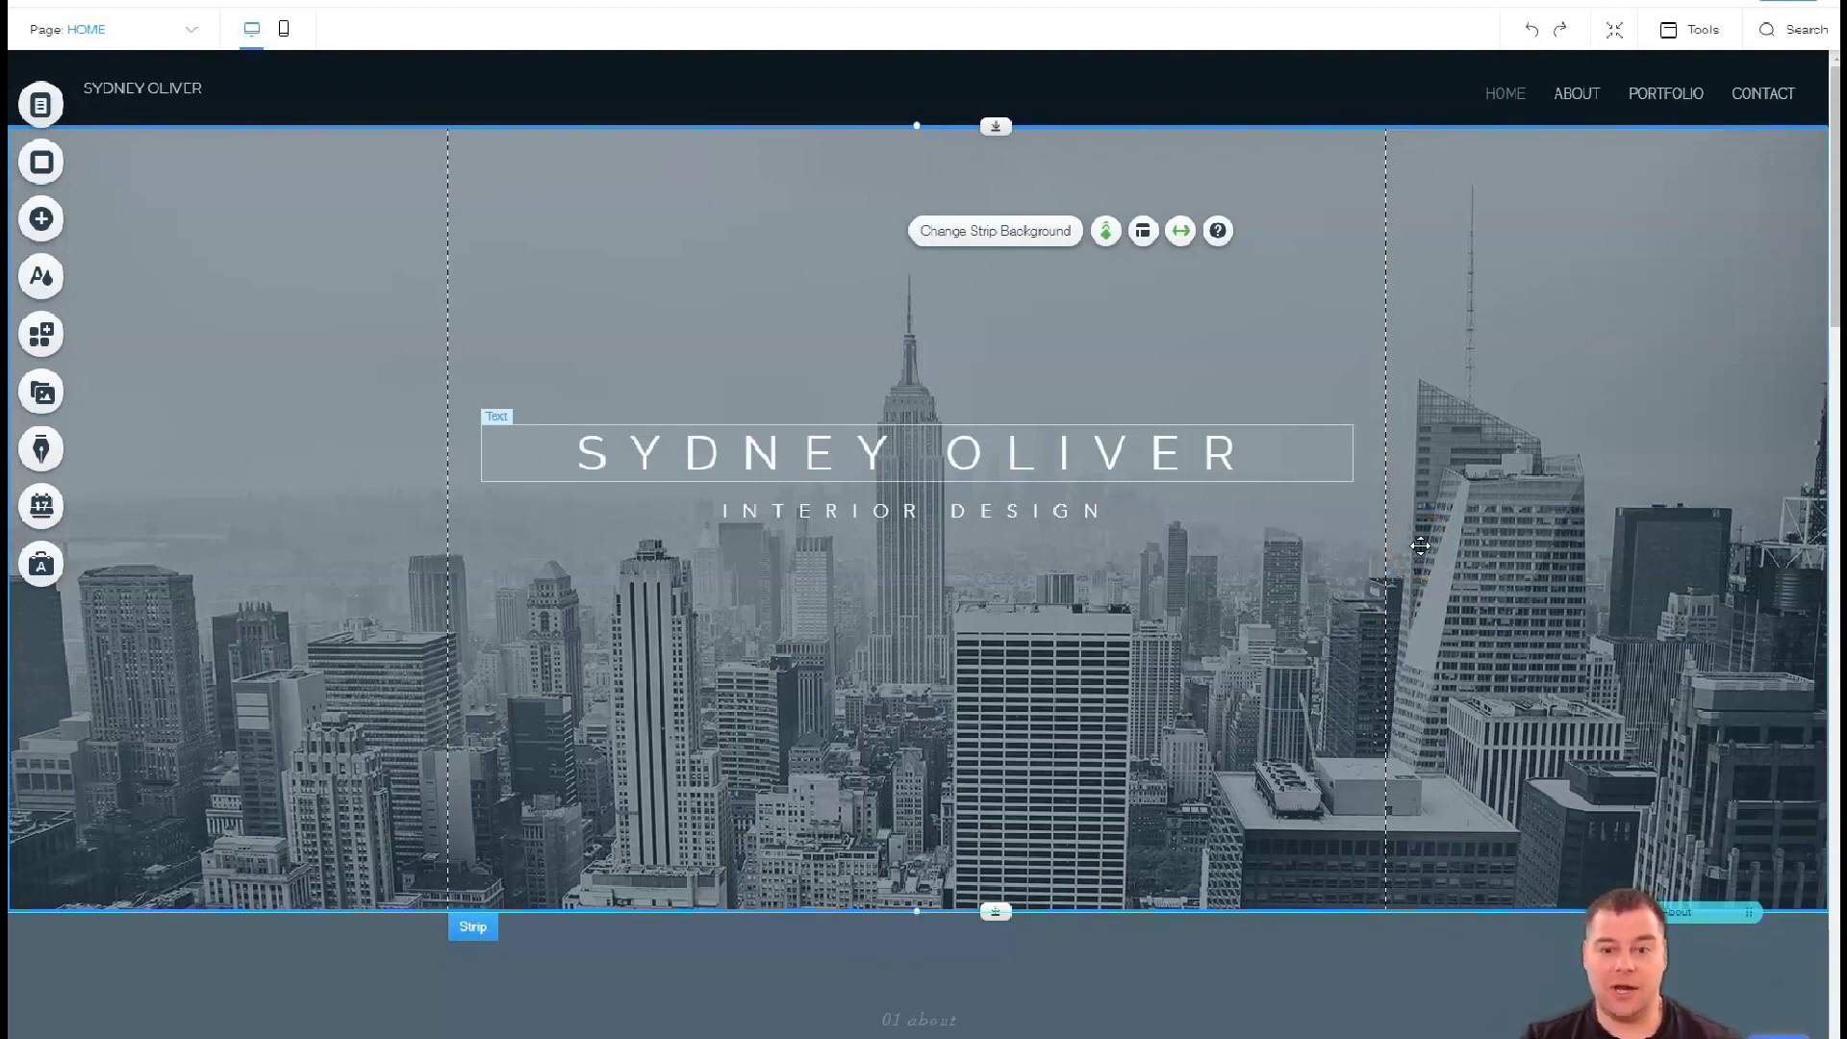
pyautogui.moveTo(1421, 544); pyautogui.dragTo(1367, 549)
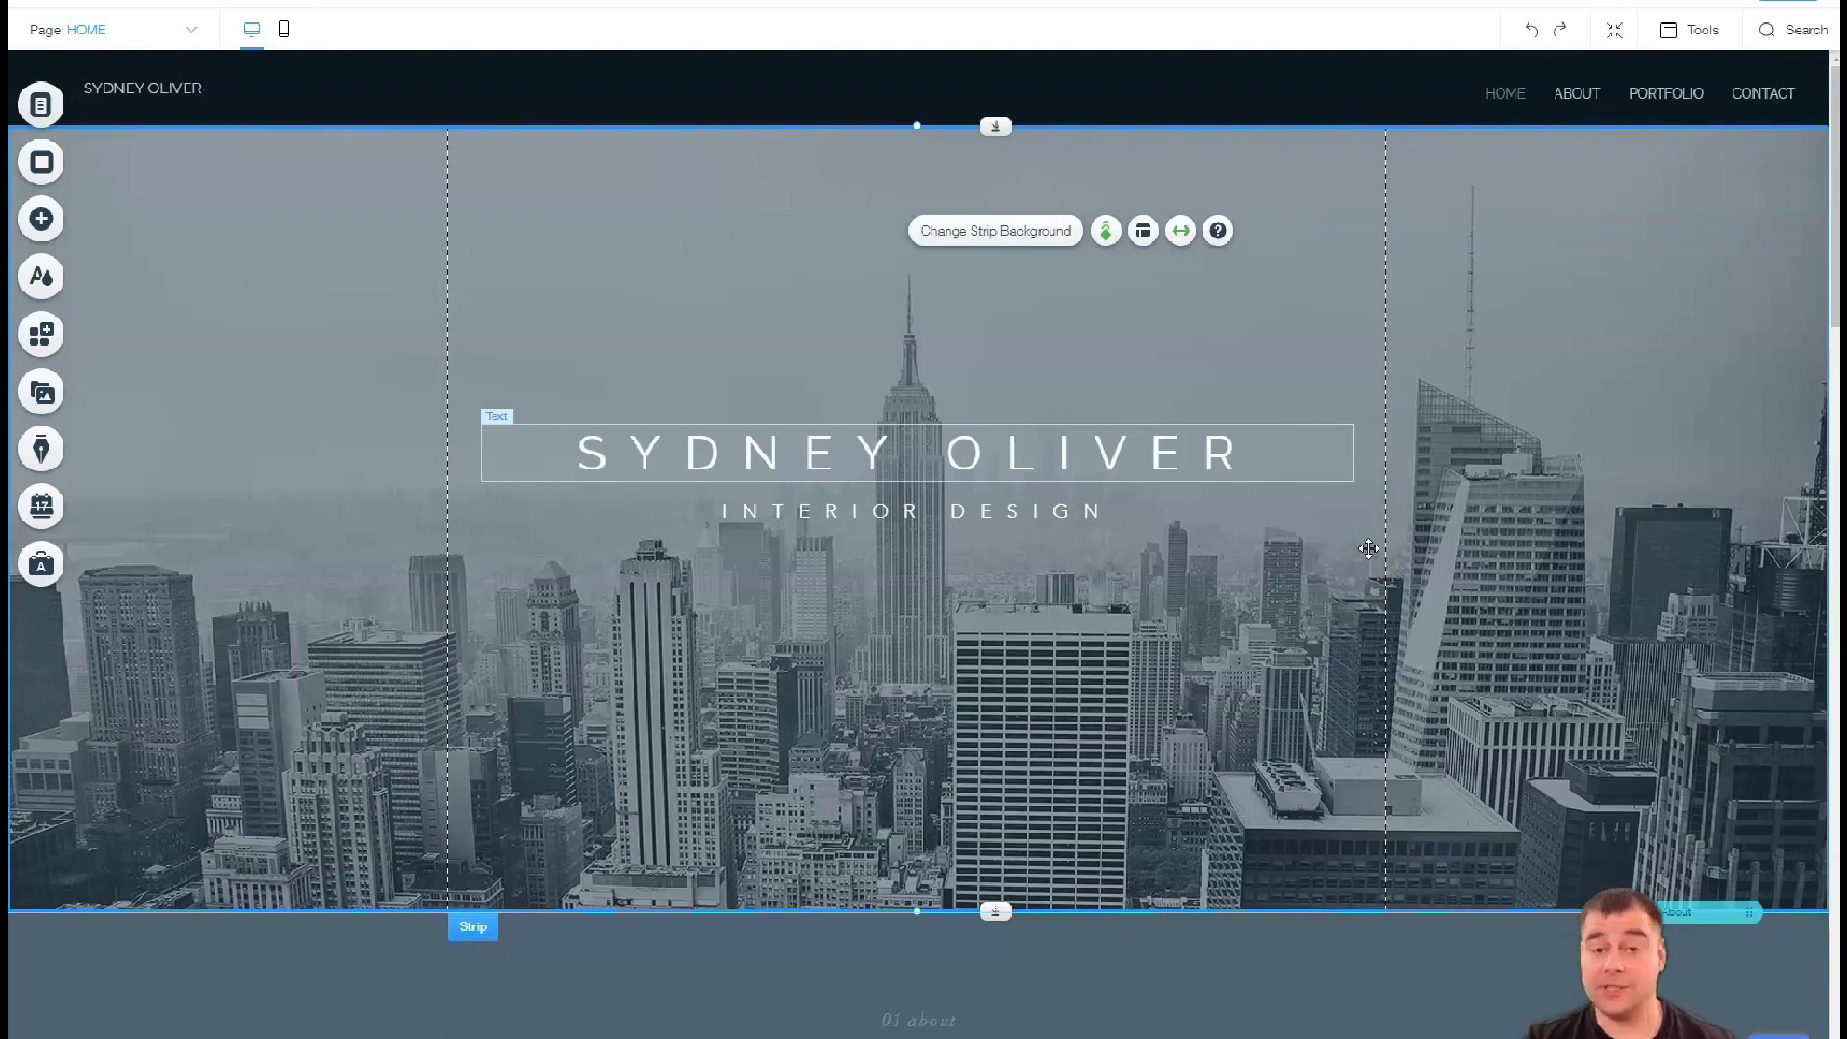
pyautogui.click(1368, 541)
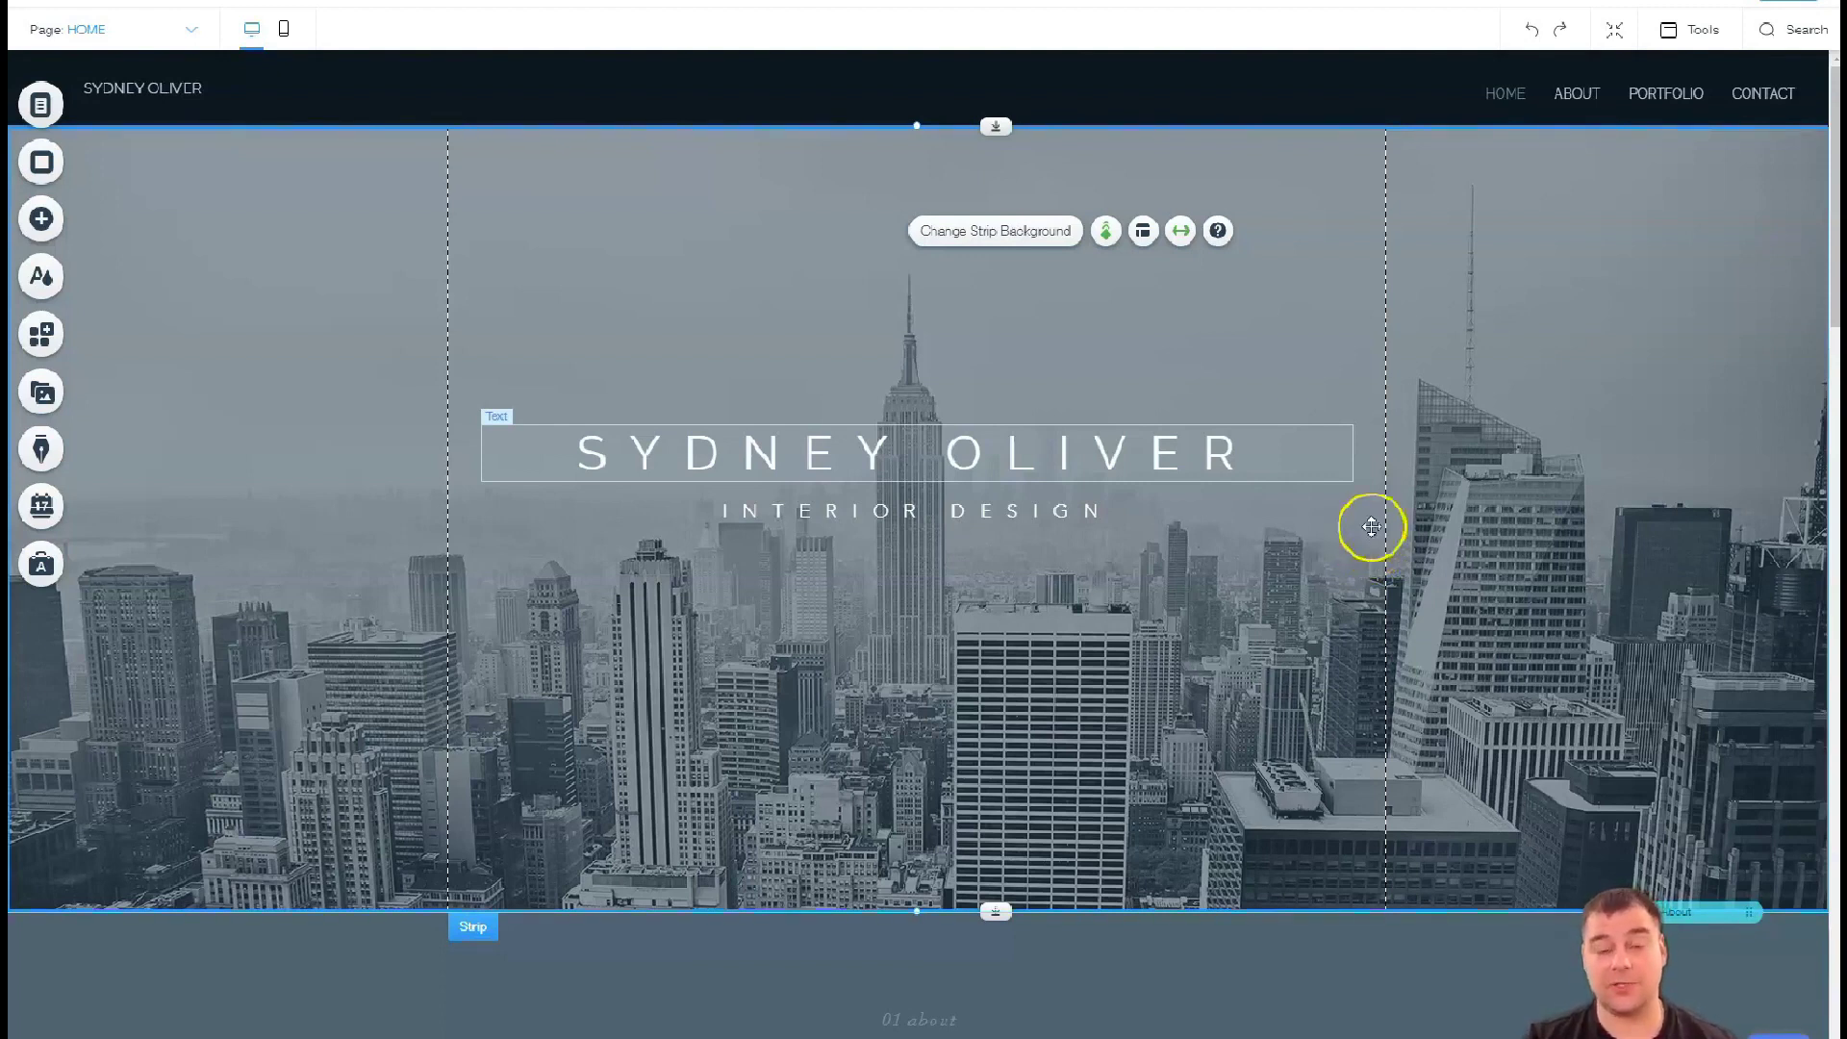